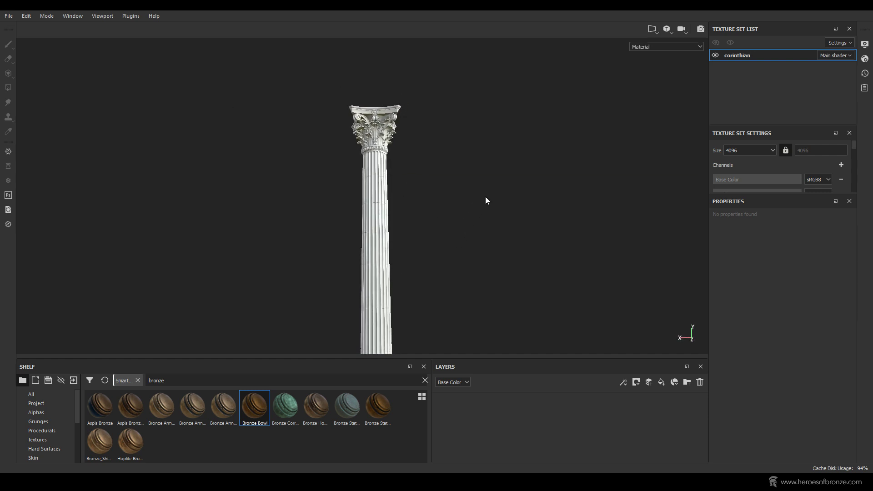
alt+middle_drag(425, 223, 428, 189)
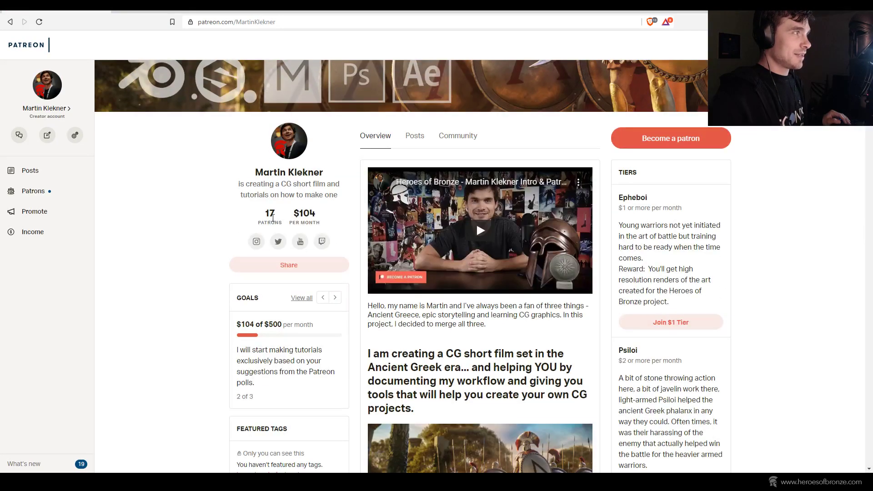
Step: Examine the patron count, monthly income and funding goal on the creator's Patreon page
drag(268, 213, 323, 219)
click(325, 214)
scroll(325, 214, down, 1)
scroll(324, 215, up, 1)
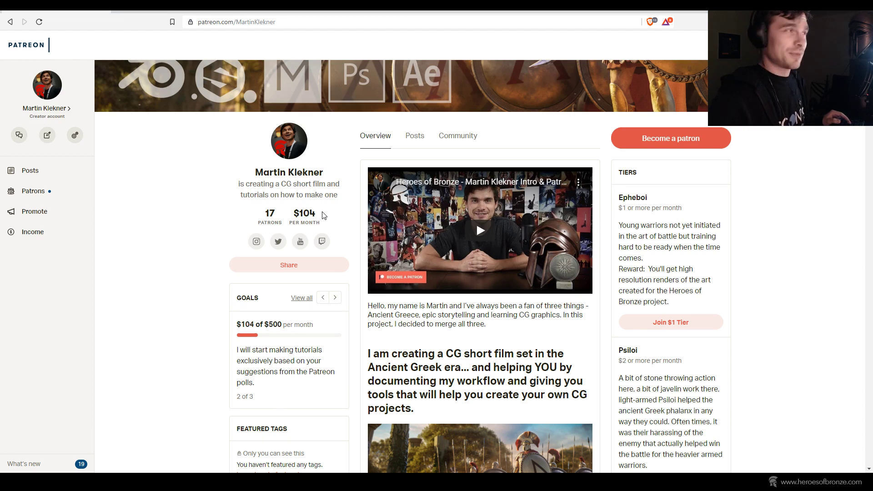
drag(319, 213, 294, 211)
click(294, 211)
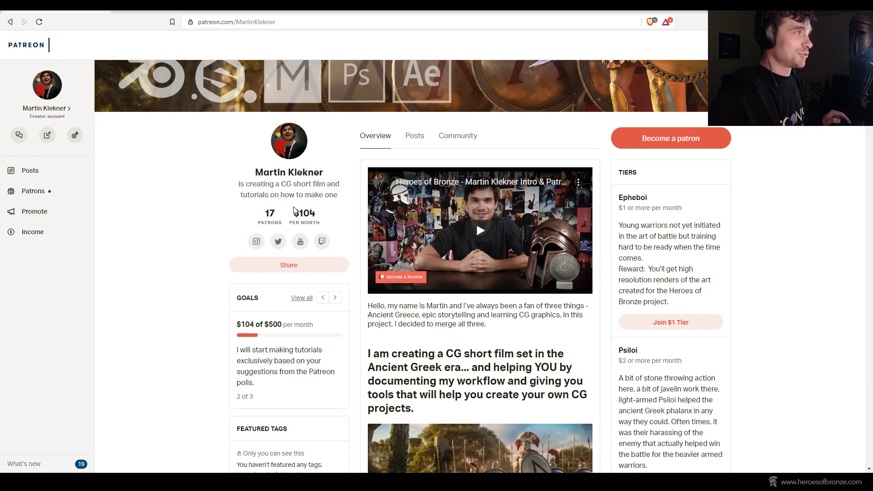
scroll(264, 260, down, 3)
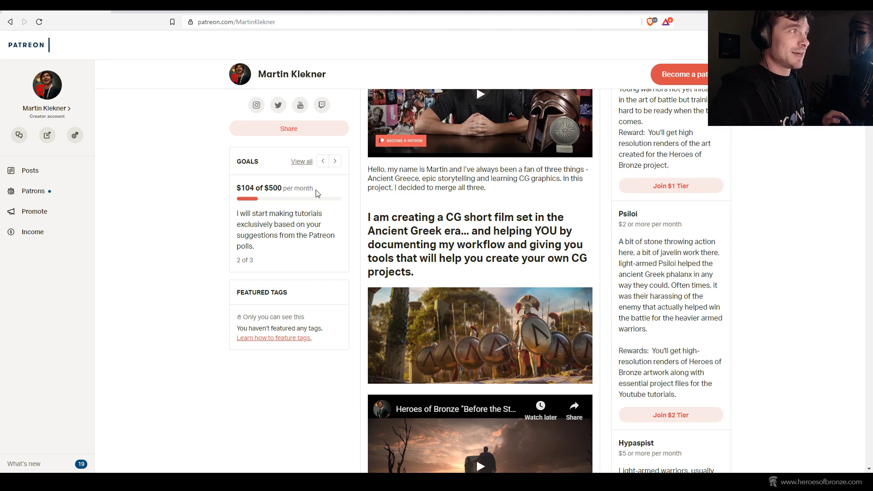
scroll(318, 191, up, 2)
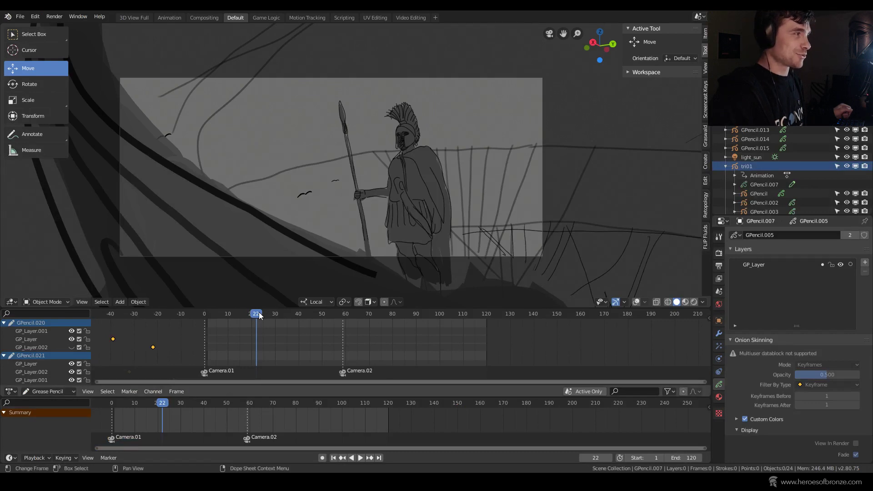
Step: Move the timeline back to frame 2 and play the storyboard animation through both camera shots
drag(260, 315, 211, 315)
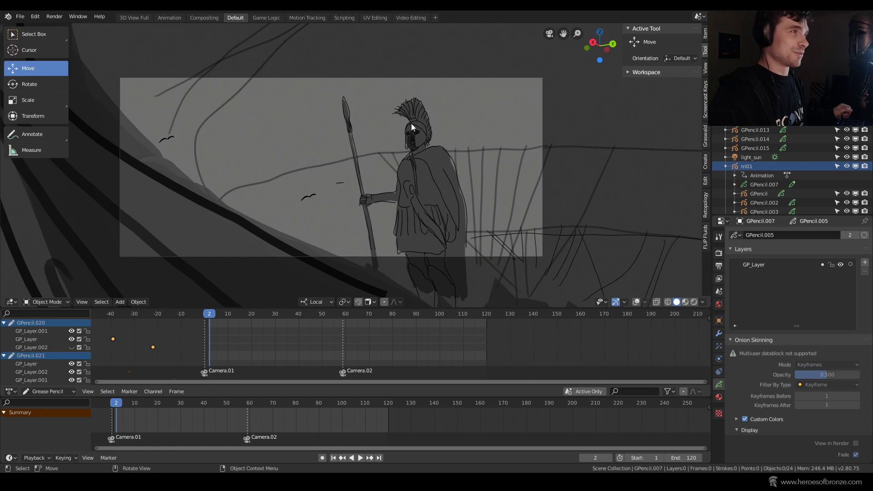
click(359, 458)
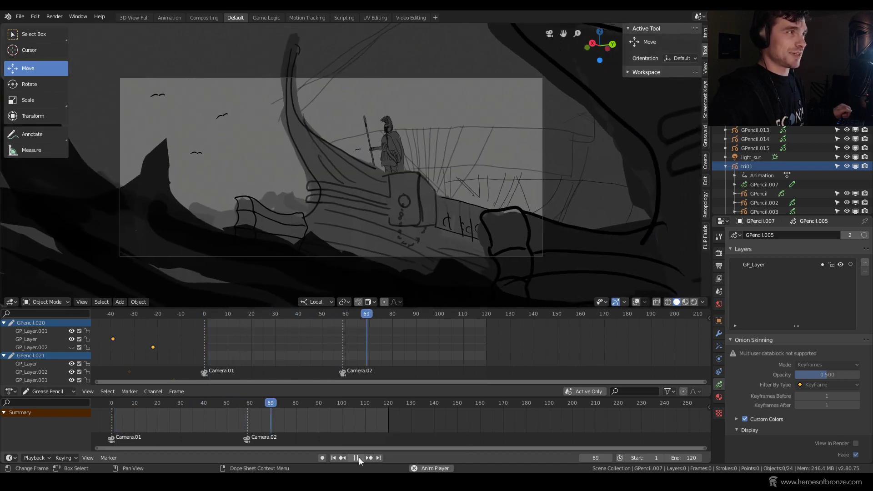
click(359, 458)
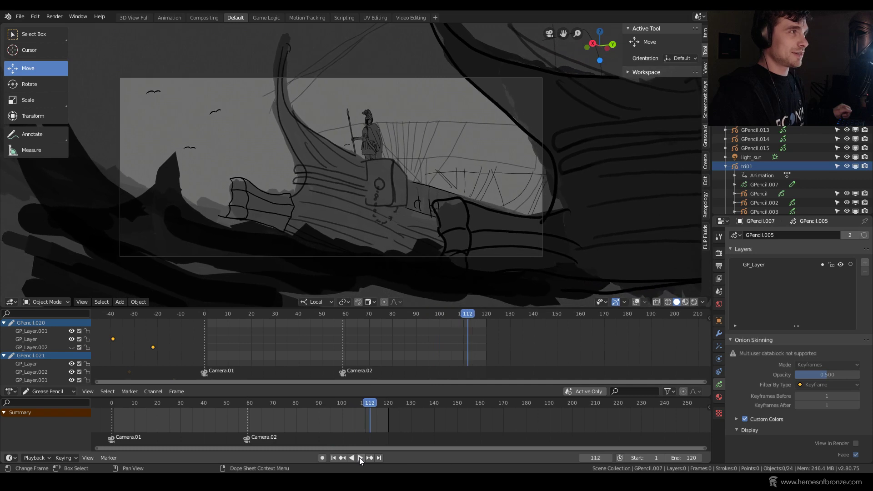
click(356, 457)
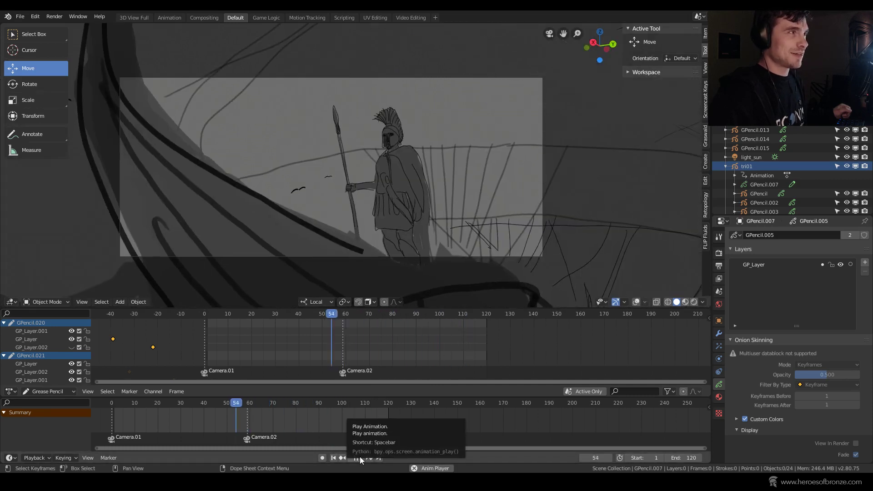
click(360, 458)
click(361, 458)
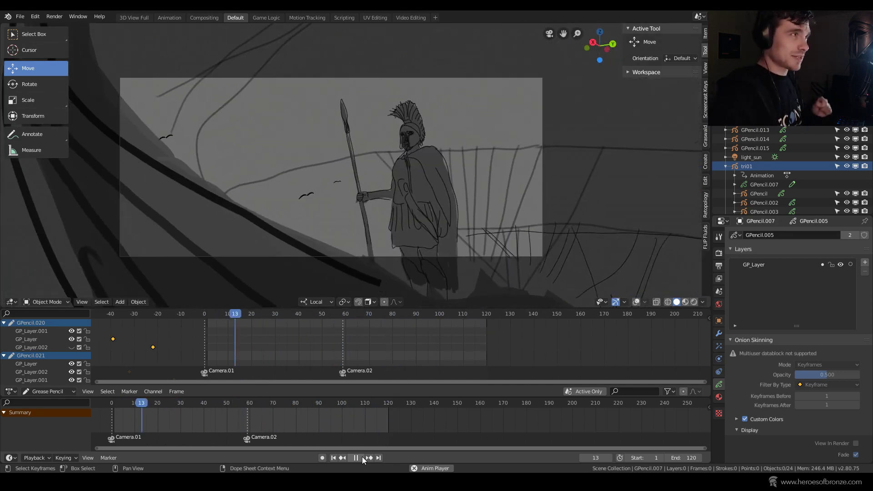
click(362, 457)
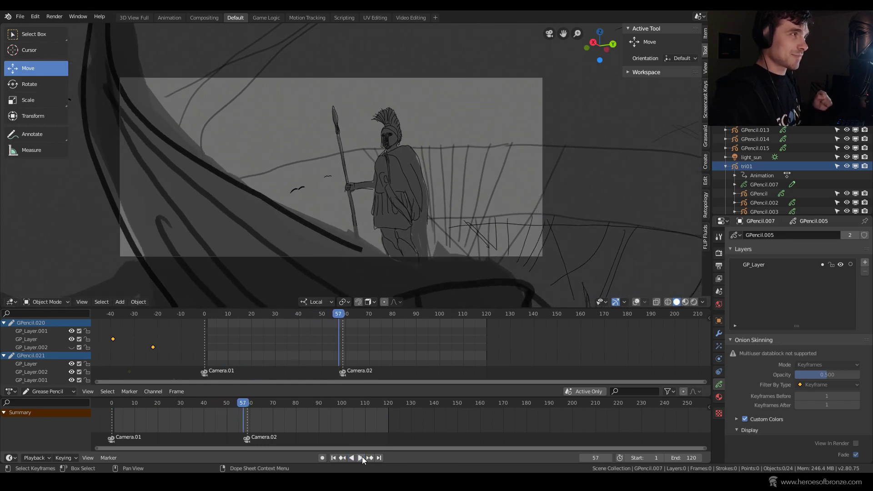
Step: Close Blender, saving the storyboard file's unsaved changes, and return to Substance Painter
key(alt+Tab)
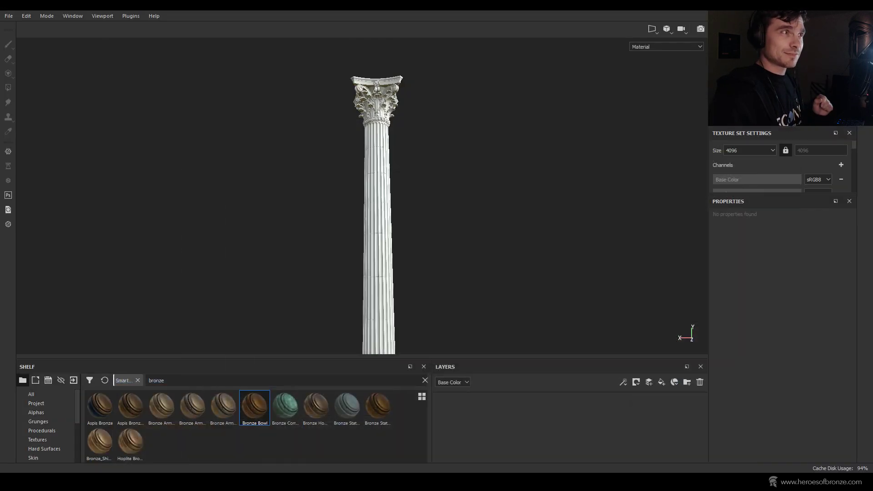
right_click(523, 483)
click(507, 466)
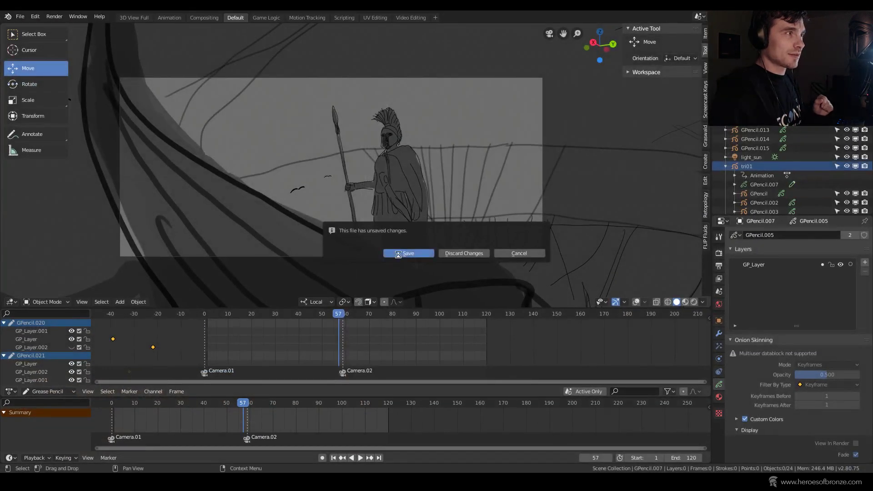
click(398, 254)
Step: Examine the whole column model and look closely at its carved Corinthian capital
alt+right_drag(398, 255, 419, 249)
scroll(415, 237, down, 2)
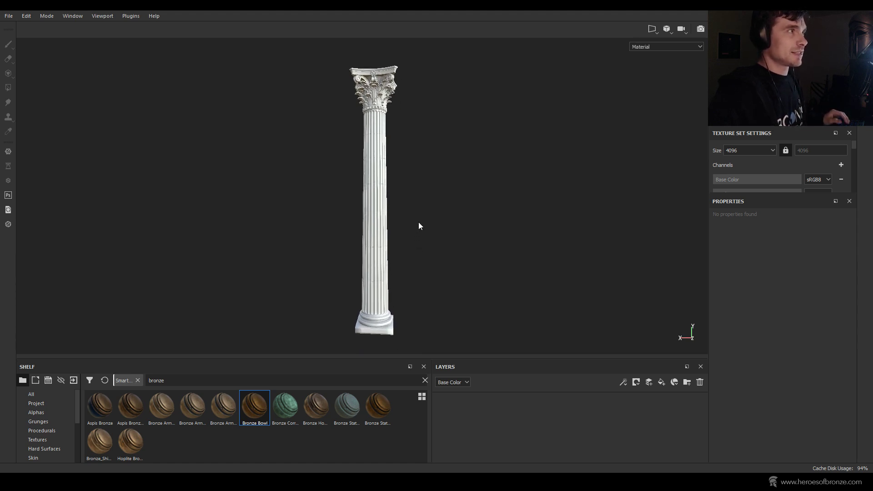
alt+right_drag(435, 152, 432, 202)
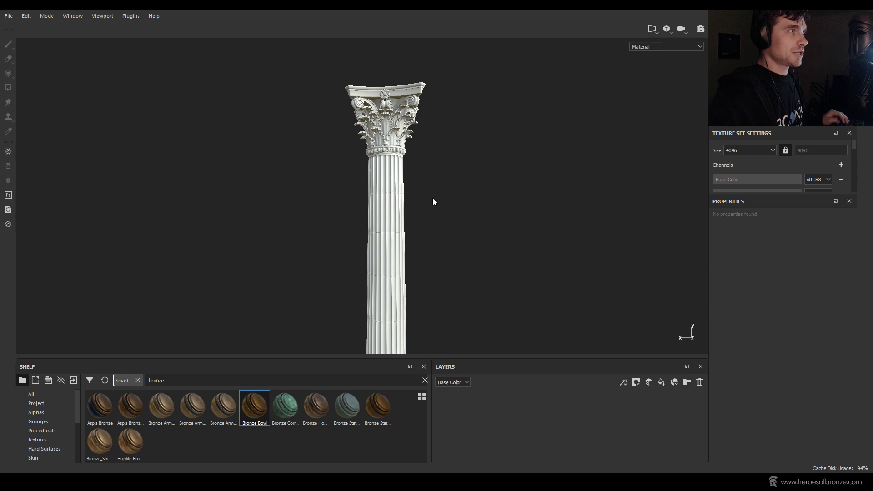
alt+middle_drag(433, 202, 432, 269)
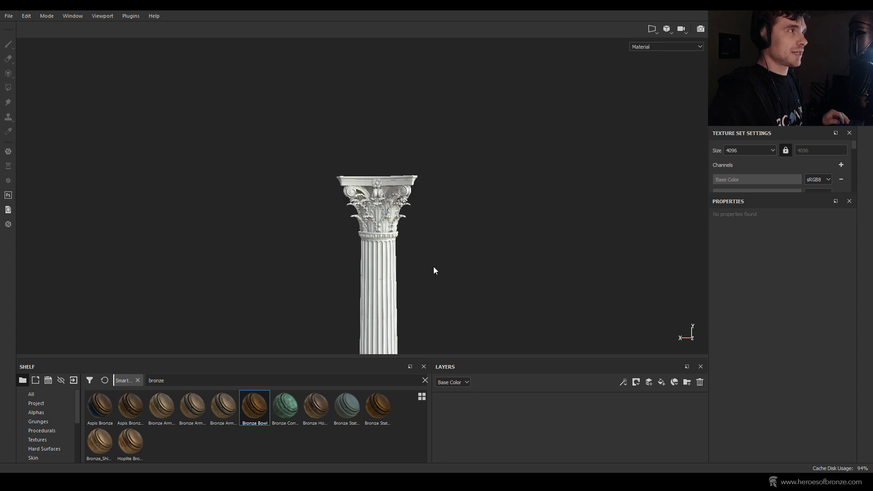
alt+right_drag(433, 269, 417, 226)
alt+middle_drag(417, 226, 429, 279)
alt+right_drag(429, 279, 410, 222)
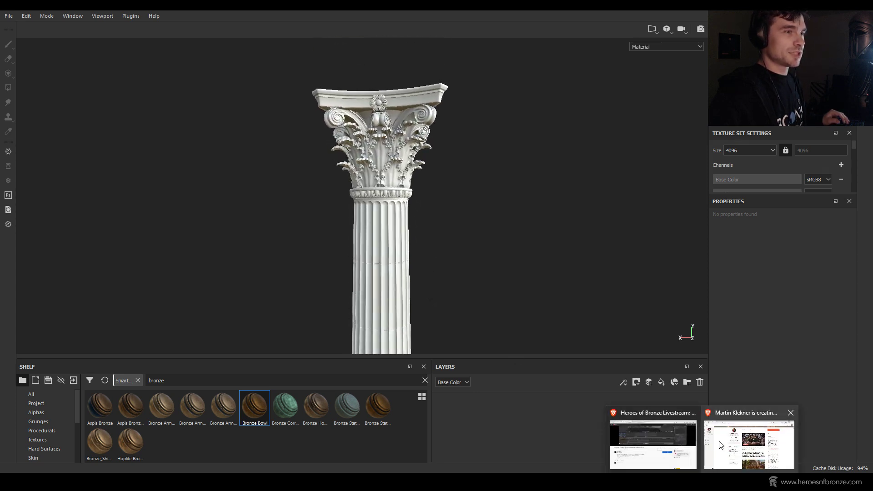
Step: Switch to the browser and view the CGTrader product page of the Column ompozite order 3D model
click(723, 451)
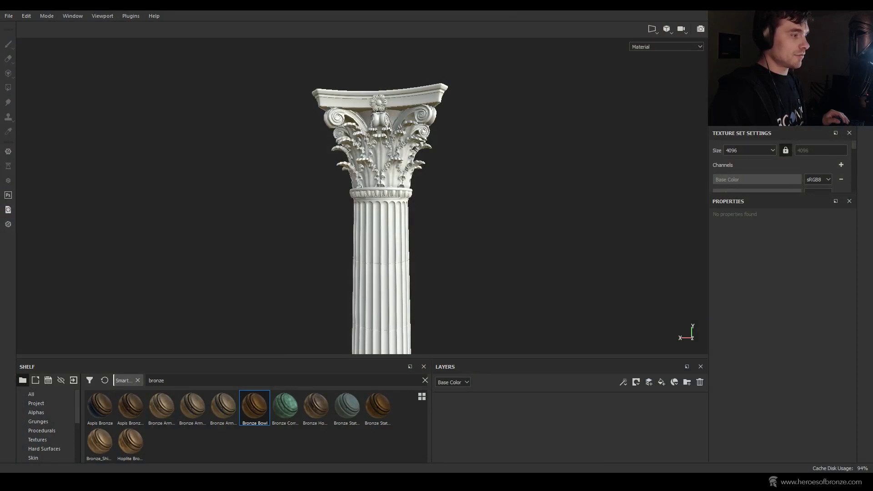
click(383, 469)
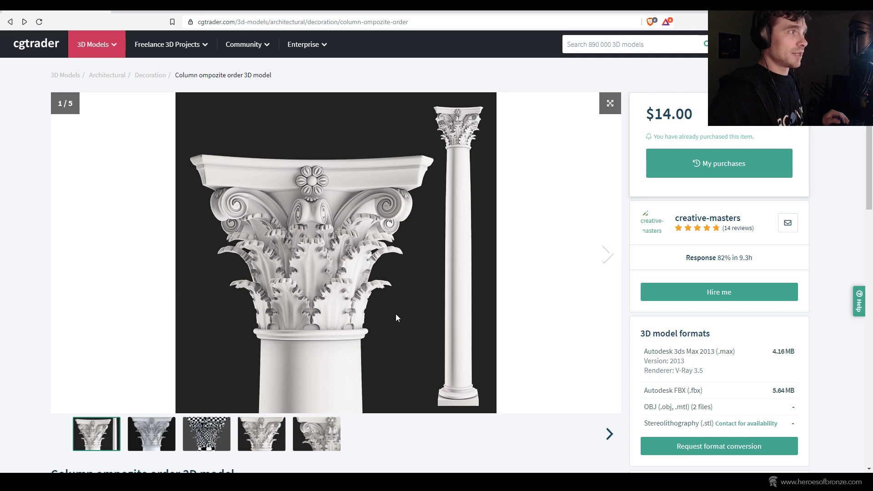
scroll(401, 270, down, 2)
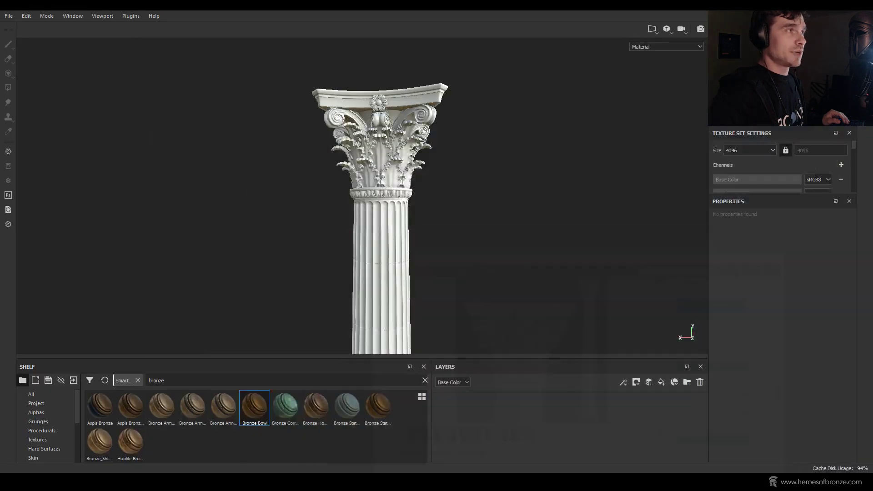
Step: Return to Substance Painter and examine the column's fluted shaft, base and capital up close
scroll(397, 226, up, 3)
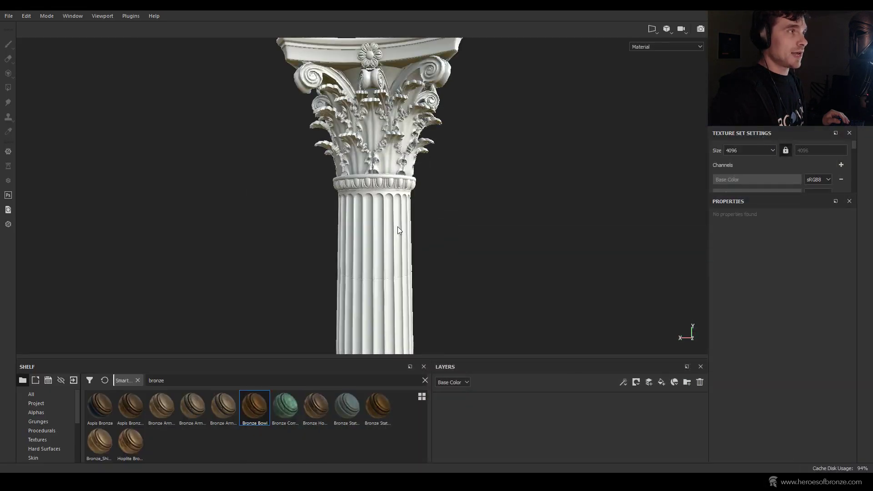
scroll(372, 78, up, 2)
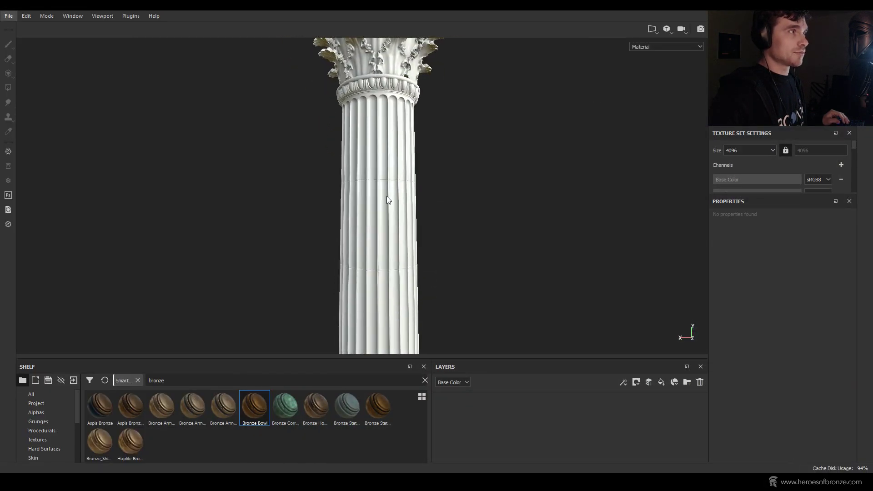
middle_drag(387, 196, 408, 122)
scroll(408, 123, down, 4)
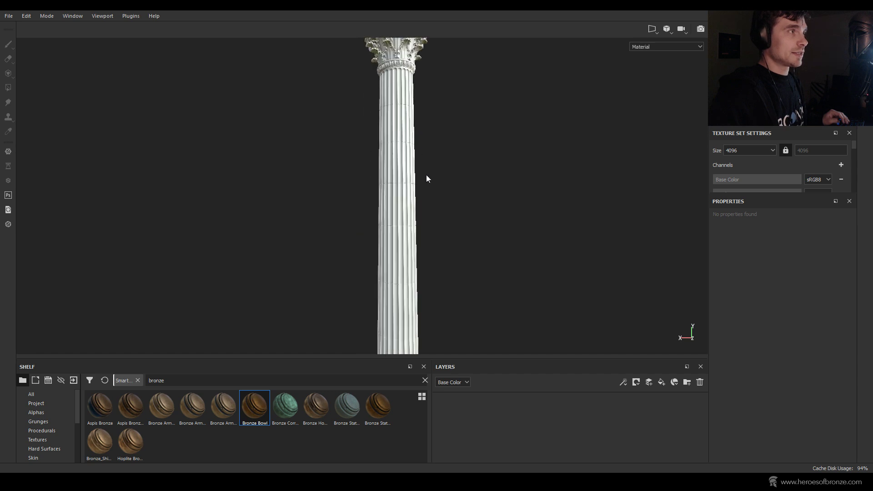
middle_drag(427, 177, 415, 89)
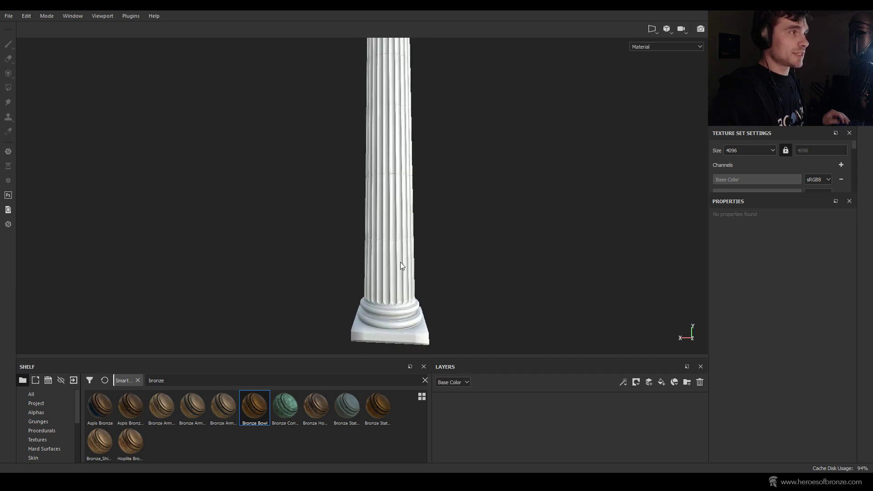
scroll(400, 262, up, 4)
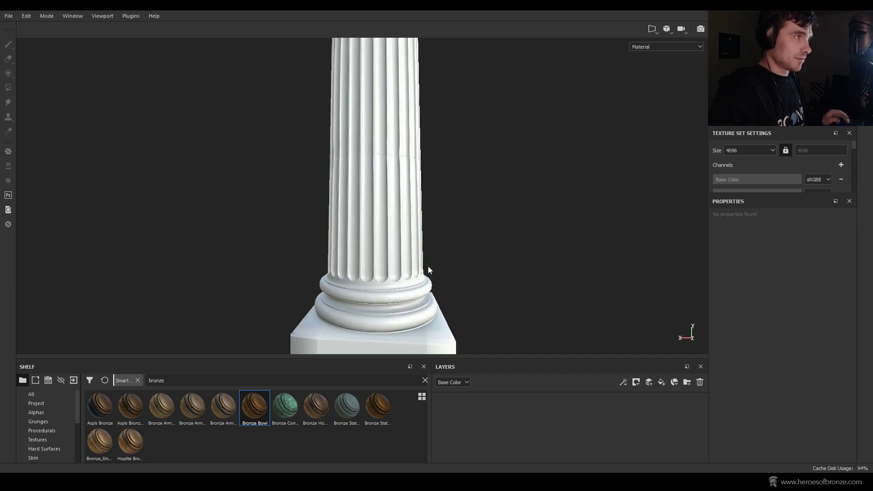
middle_drag(438, 237, 412, 119)
alt+drag(411, 119, 460, 142)
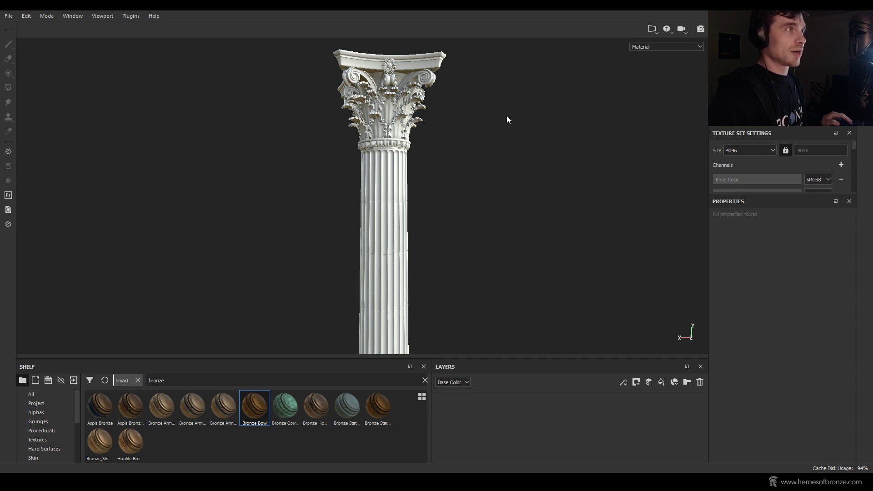
middle_drag(460, 129, 468, 176)
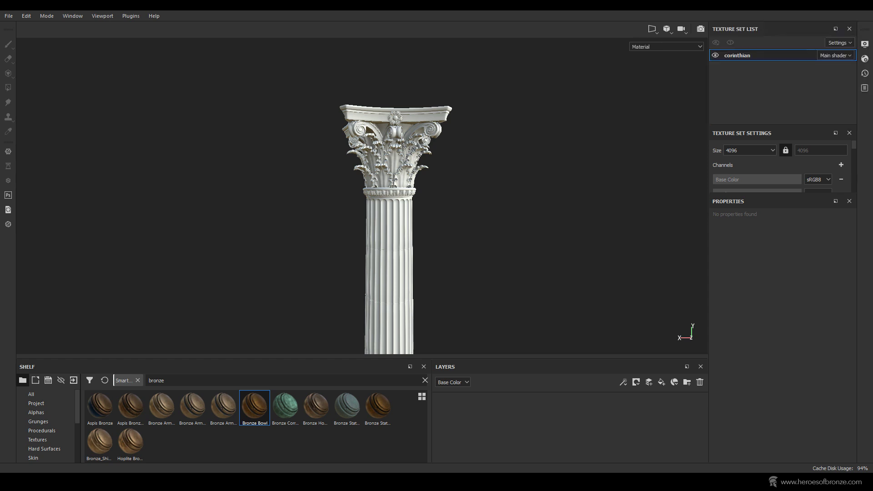
Step: Toggle the corinthian texture set's visibility off and on to check which geometry it covers
click(716, 56)
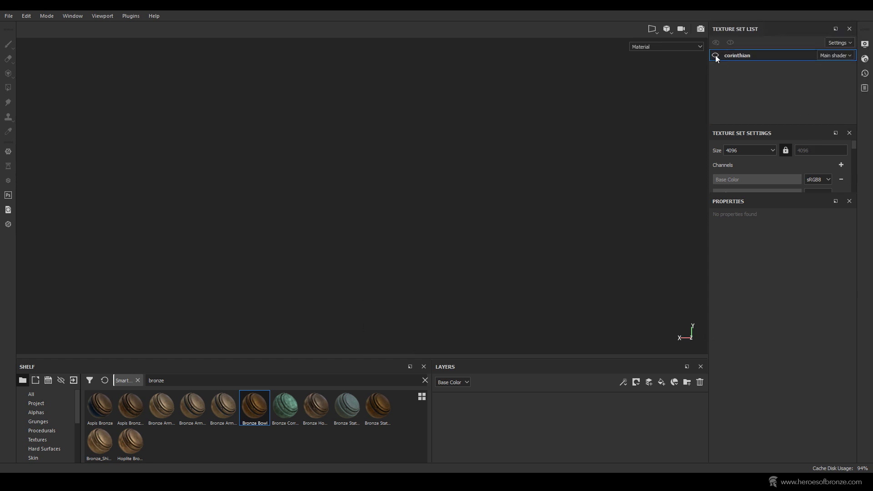
click(716, 56)
click(716, 56)
click(716, 55)
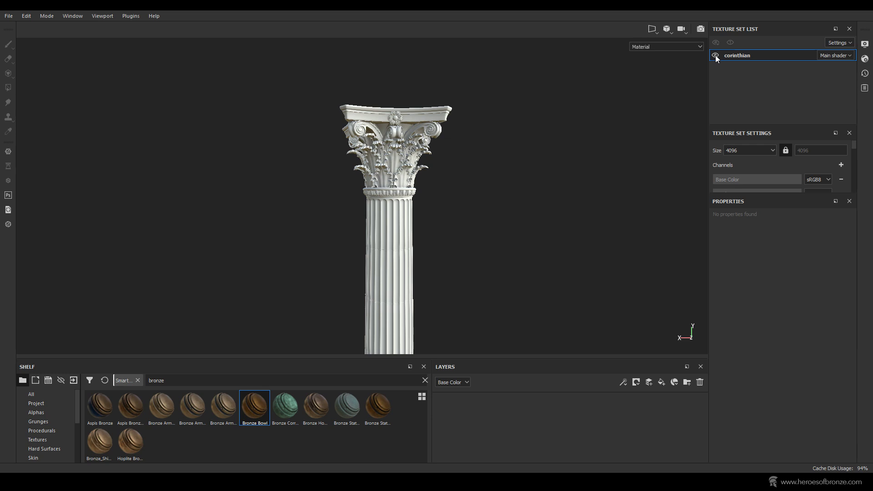
Step: View the column's UV layout beside the 3D model, and return to the 3D view alone with the full column framed
key(F1)
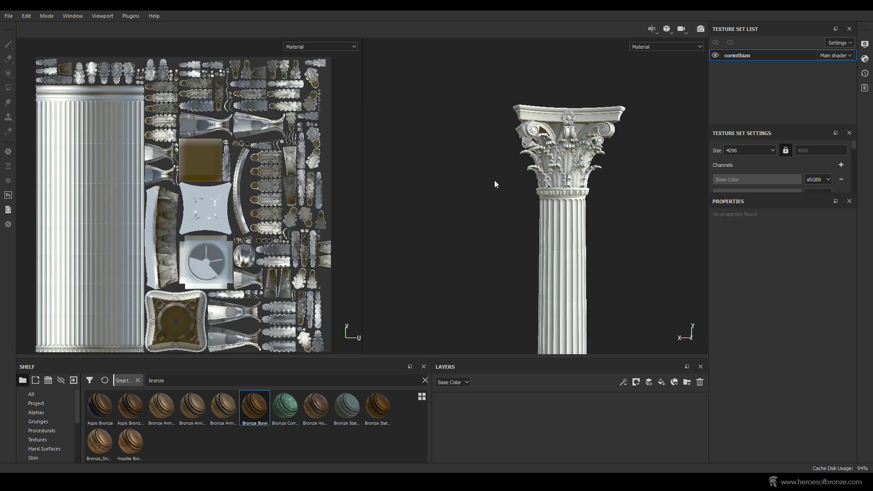
key(F1)
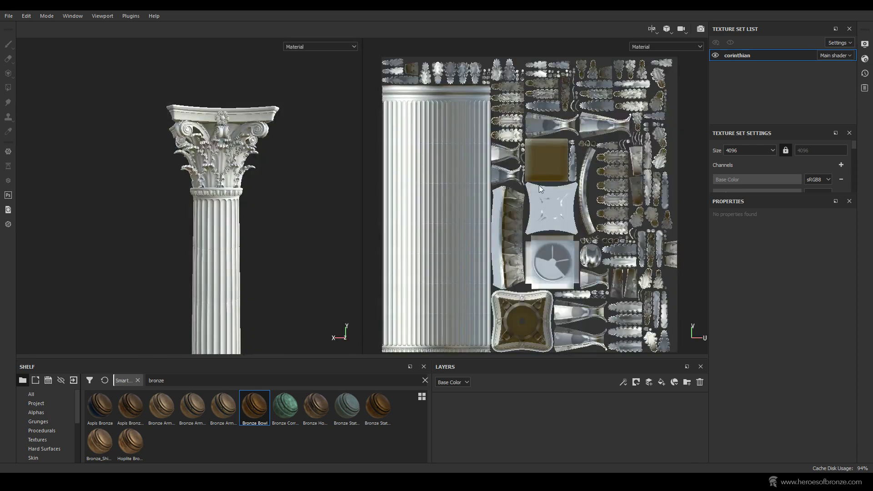
mouse_move(538, 184)
middle_down()
mouse_move(533, 171)
mouse_move(547, 184)
middle_up()
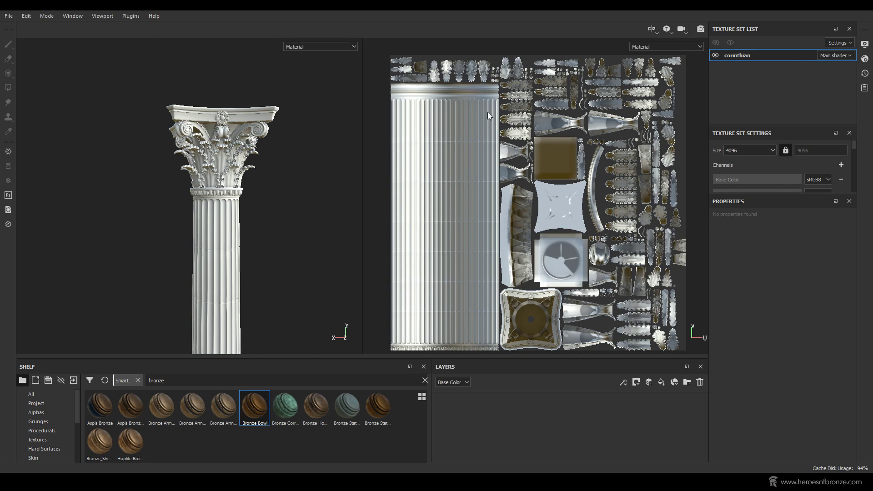
key(F2)
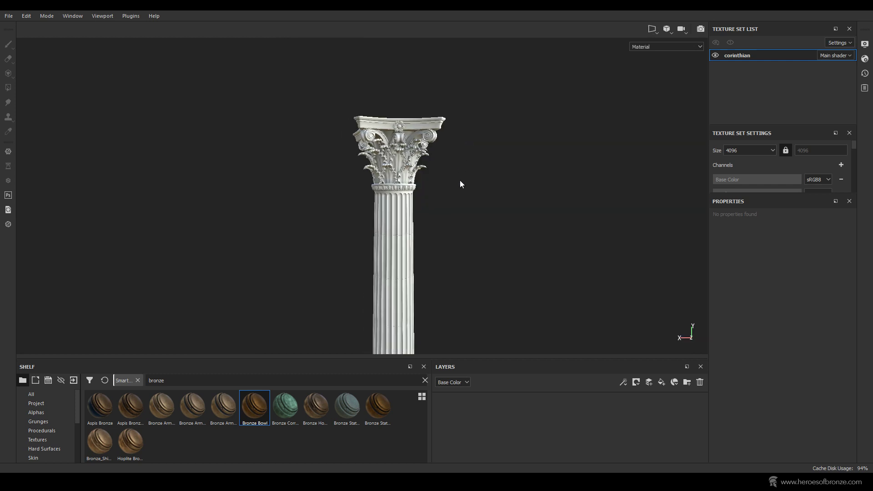
scroll(464, 158, down, 4)
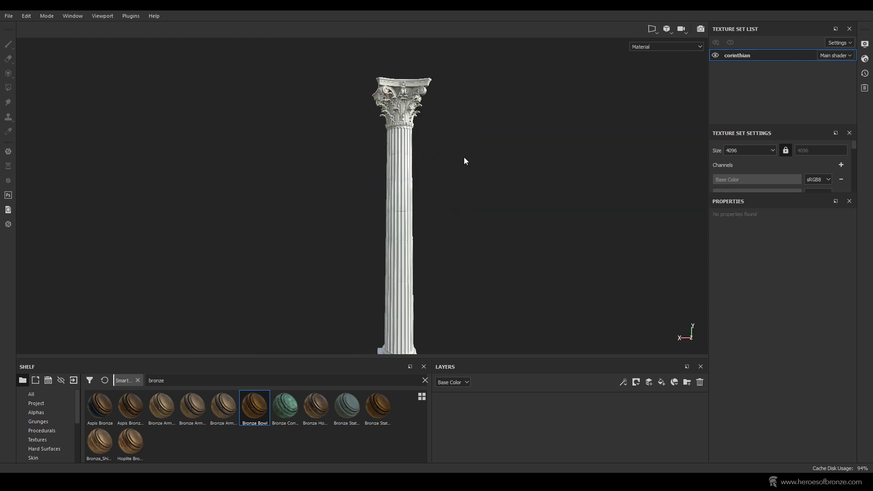
alt+middle_drag(464, 157, 447, 135)
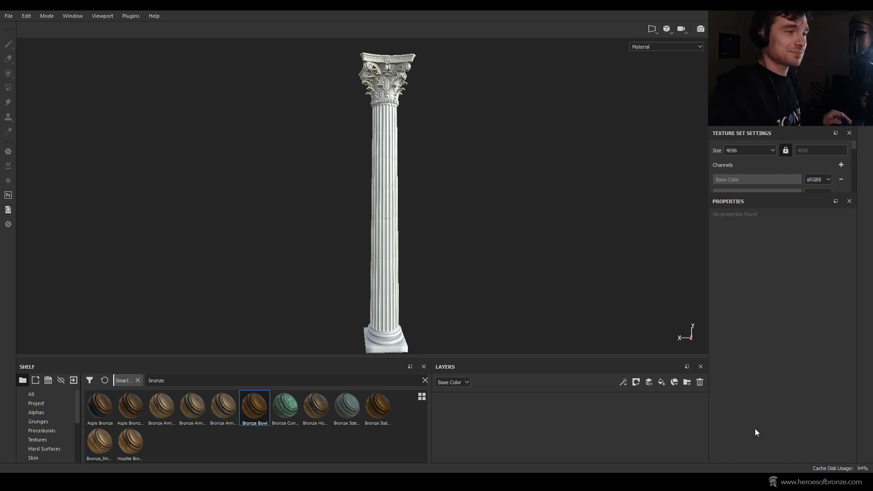
Step: Switch to the browser and view the paused Diablo 4 Official Announcement Cinematic Trailer on YouTube
mouse_move(703, 482)
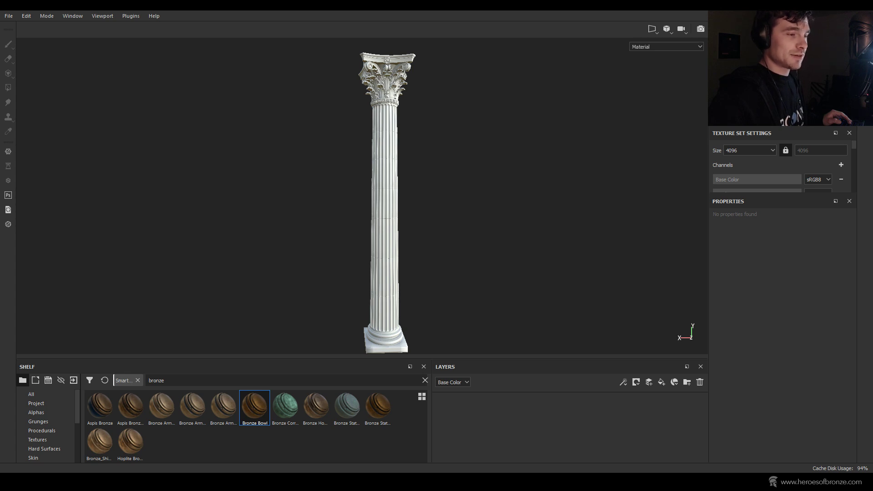
mouse_move(748, 460)
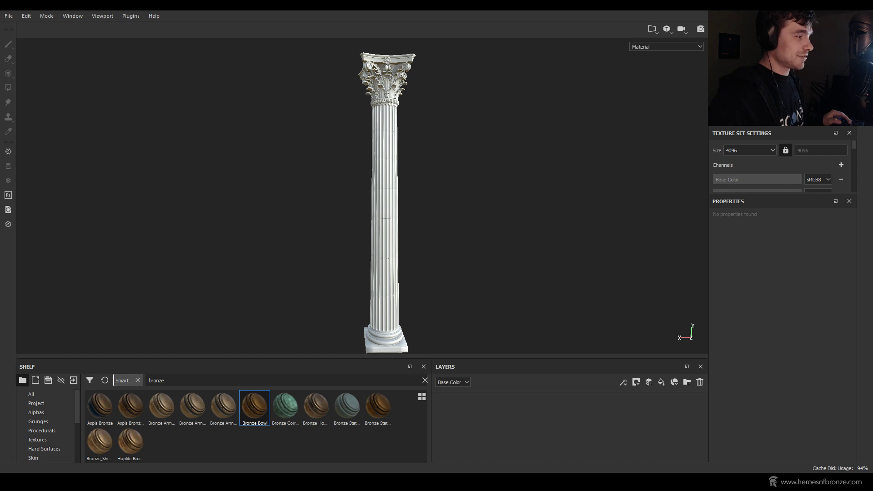
key(alt+Tab)
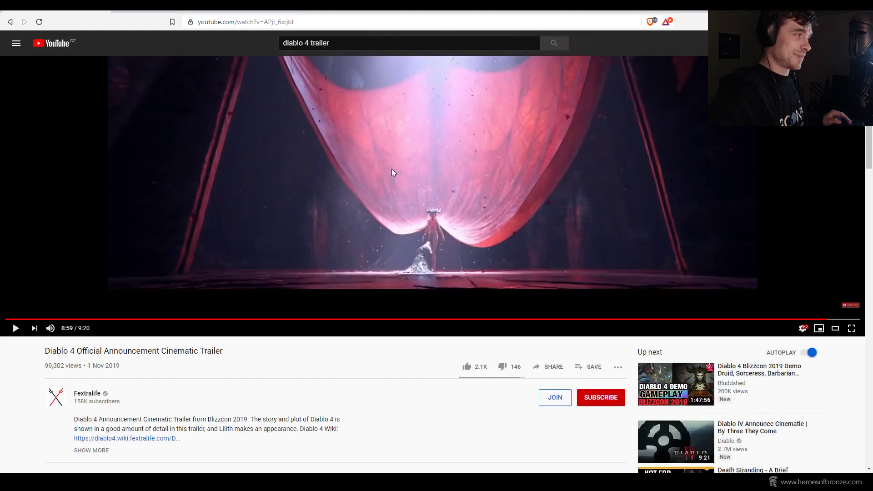
scroll(23, 373, down, 1)
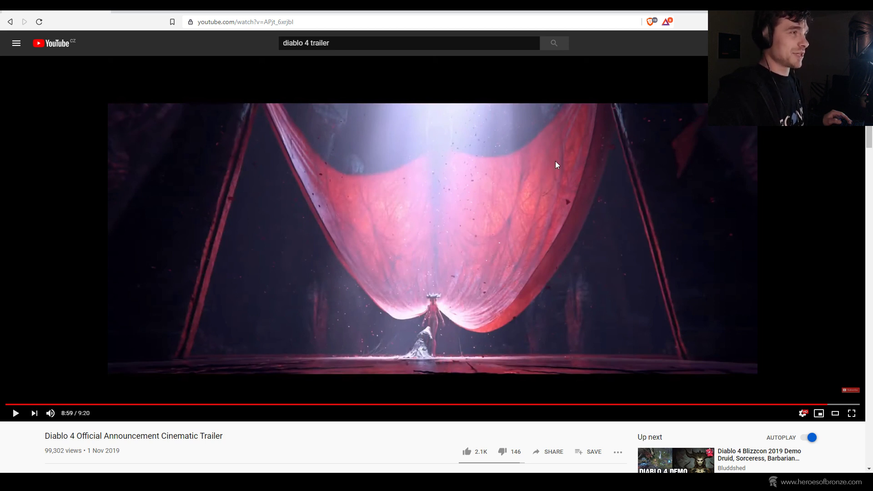
Step: Return to Substance Painter, inspect the column's capital up close and frame the whole column
key(alt+Tab)
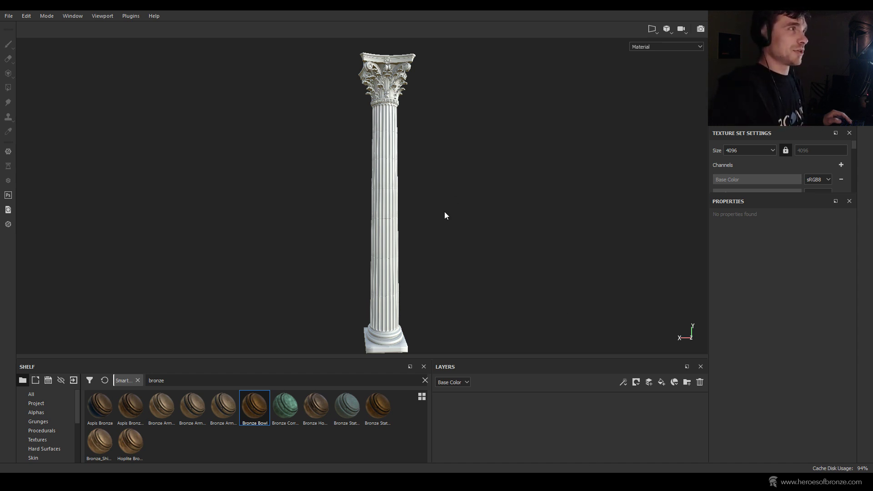
middle_drag(427, 100, 404, 144)
scroll(403, 144, up, 3)
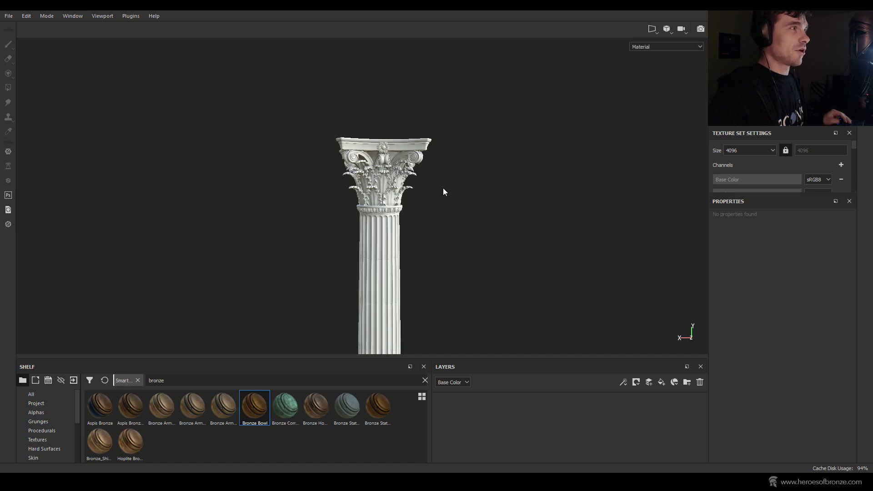
scroll(434, 171, down, 5)
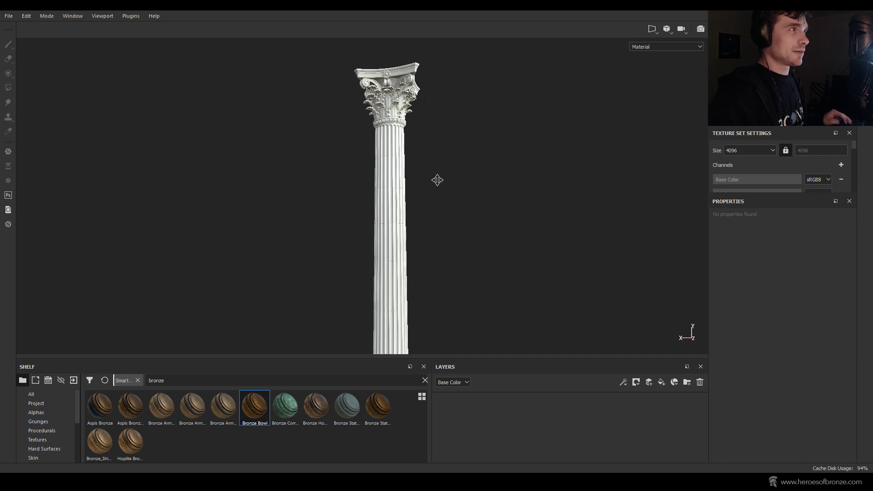
key(alt)
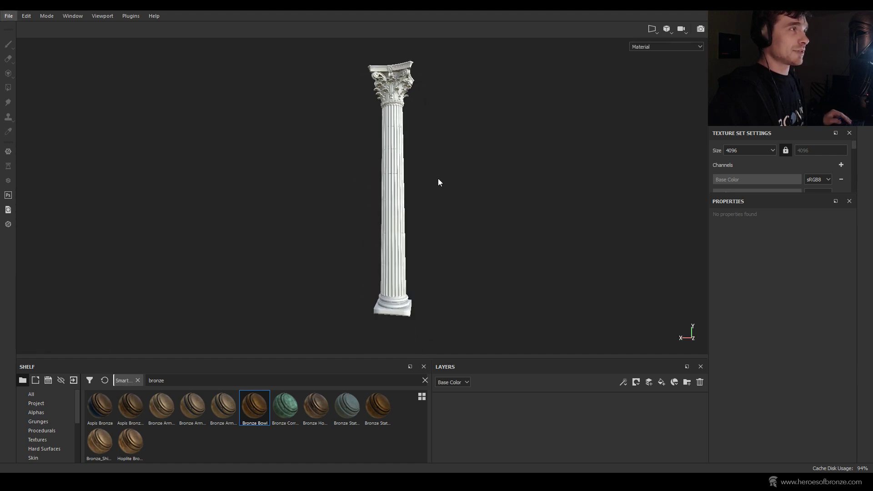
scroll(439, 182, up, 1)
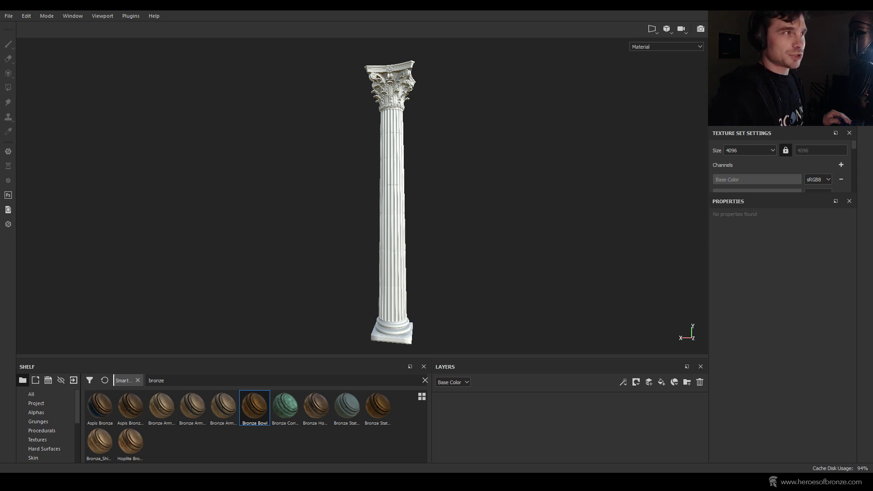
Step: Switch to the Photos viewer and examine the reference image of the red and white painted Corinthian column
mouse_move(26, 470)
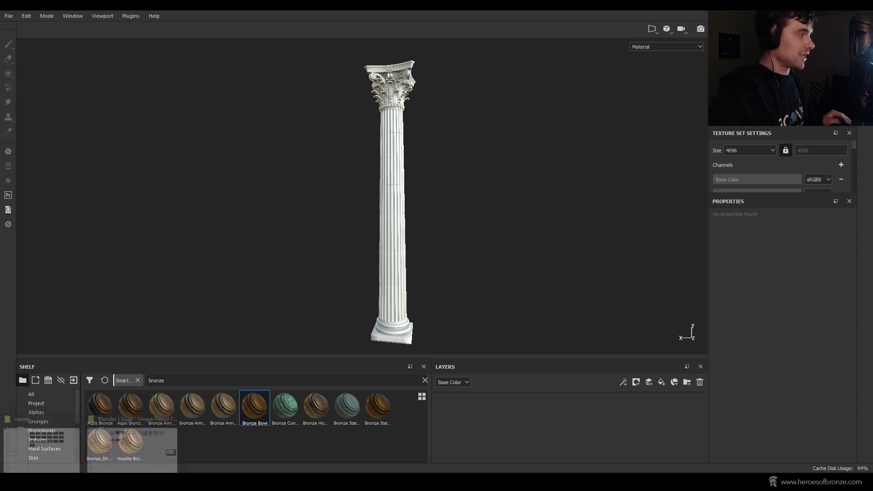
click(134, 459)
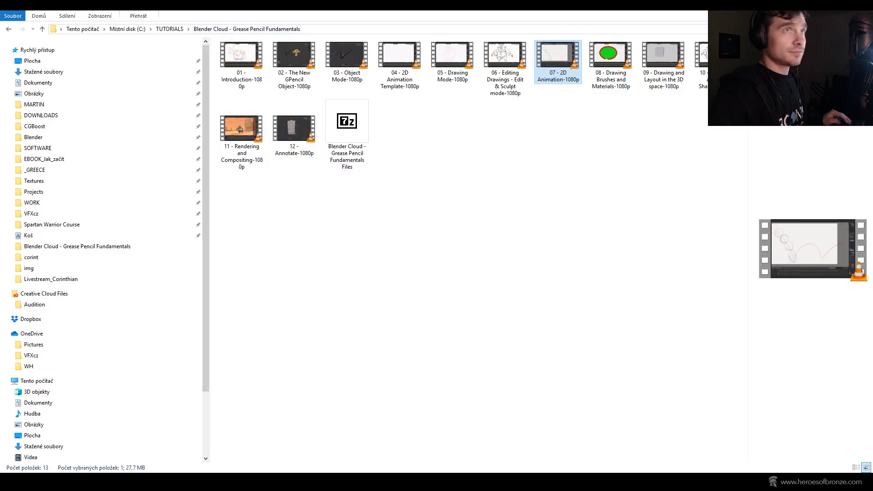
click(52, 464)
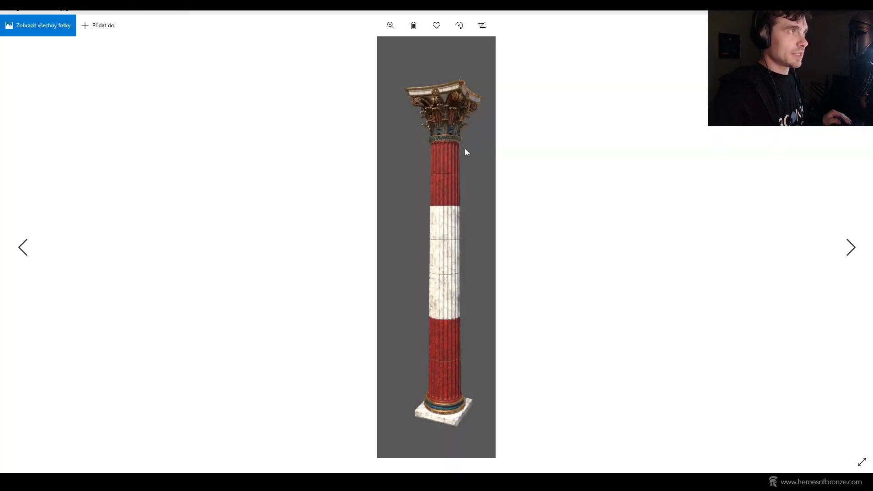
ctrl+scroll(443, 187, up, 3)
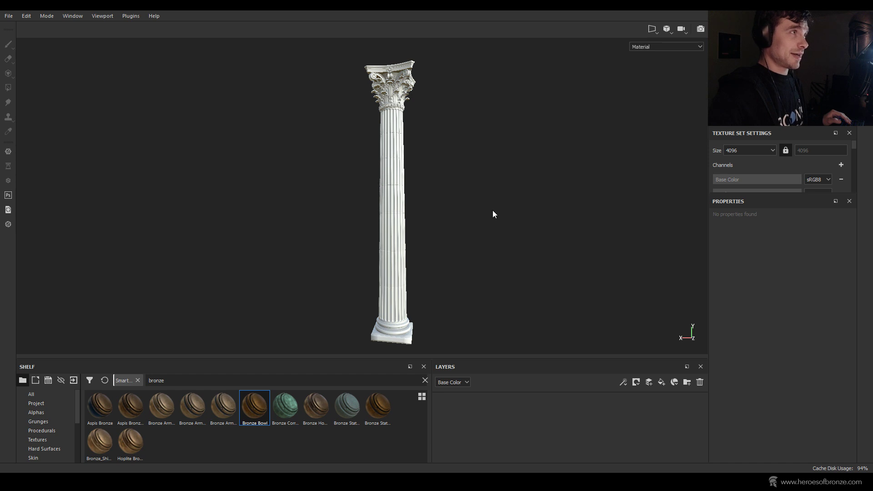
Step: View the column's capital and upper shaft from different angles in Substance Painter, ending with the full column framed
middle_drag(466, 189, 422, 200)
scroll(422, 201, up, 3)
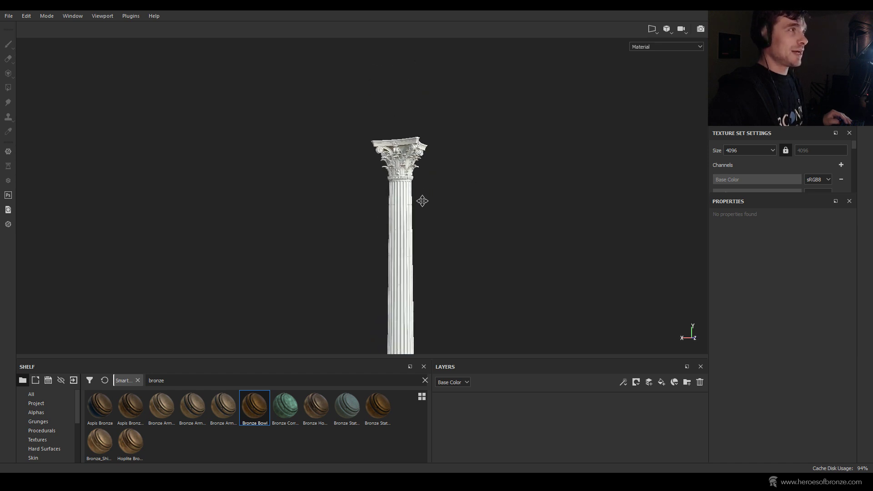
alt+drag(422, 200, 511, 225)
alt+middle_drag(511, 225, 504, 261)
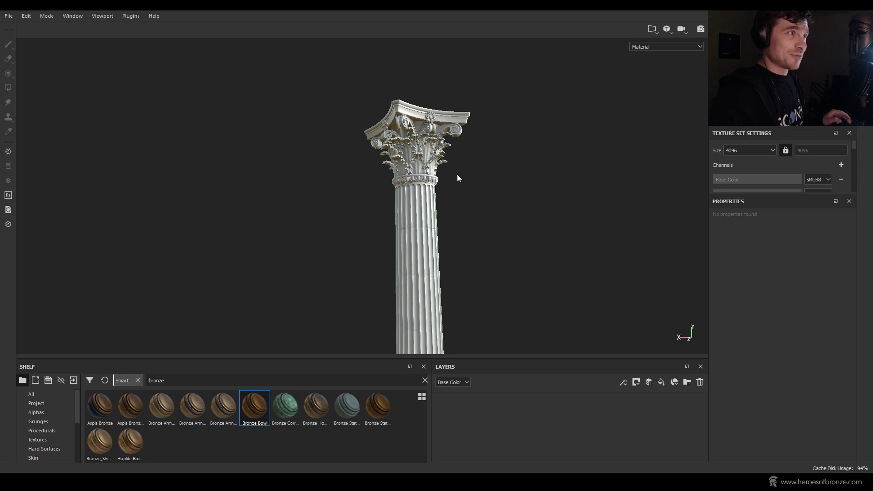
alt+right_drag(482, 176, 473, 201)
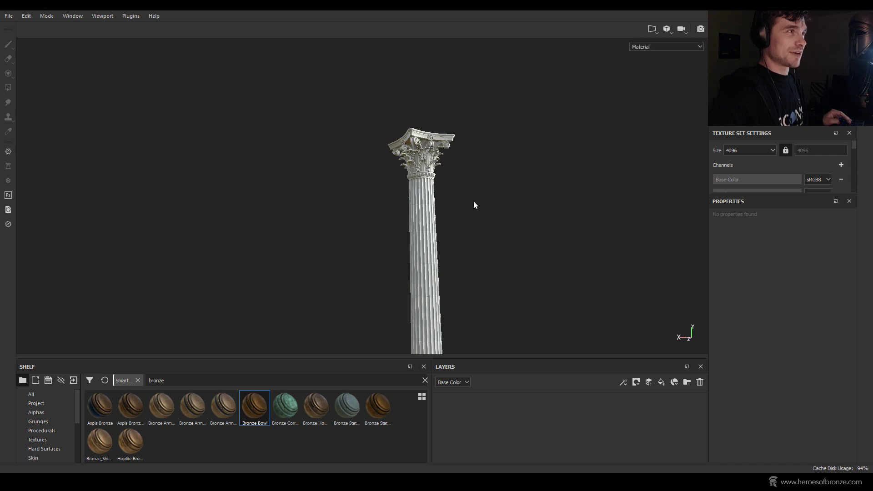
alt+middle_drag(474, 201, 438, 166)
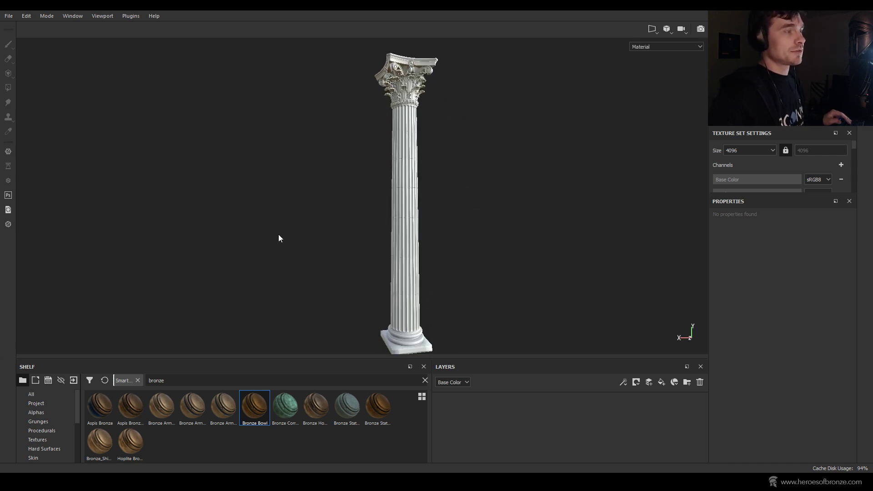
alt+drag(472, 235, 446, 235)
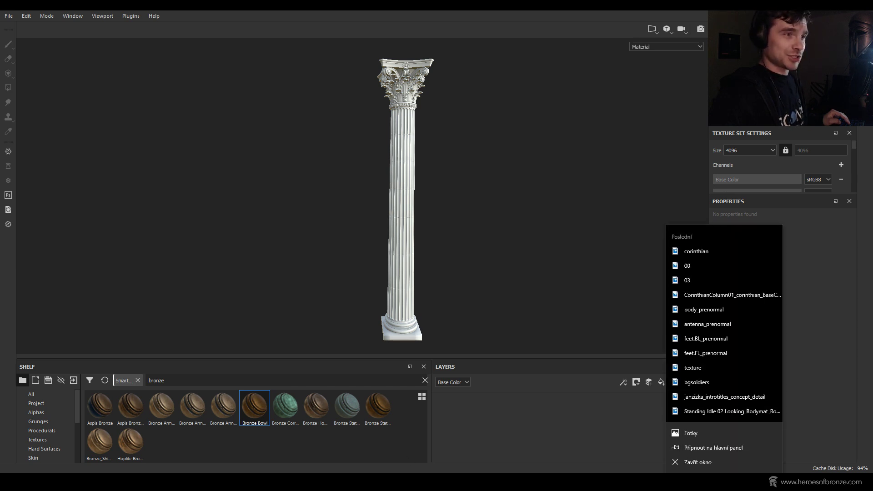
Step: Reopen the recent corinthian image in Photos, inspect the marble band on the shaft up close and close the image
click(707, 249)
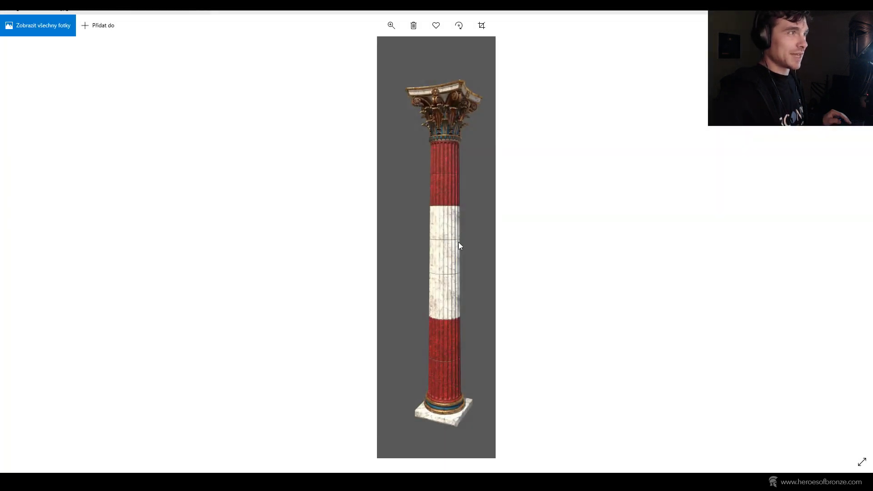
scroll(458, 242, up, 3)
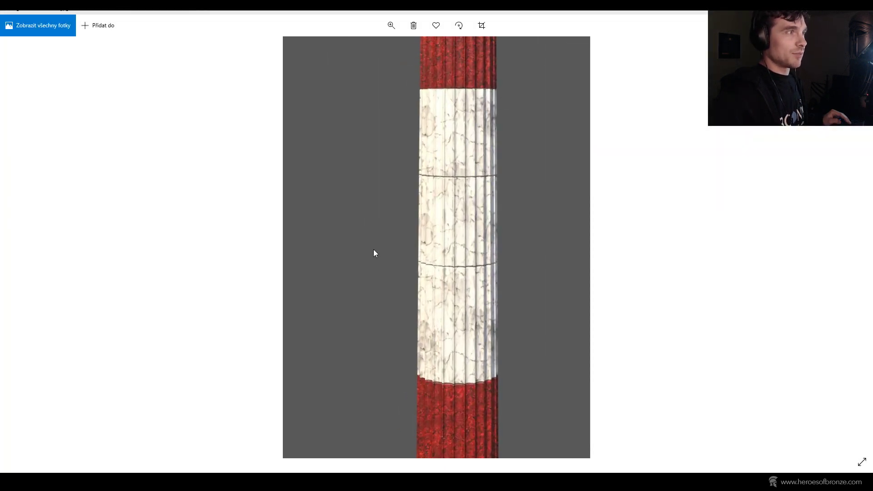
key(alt+F4)
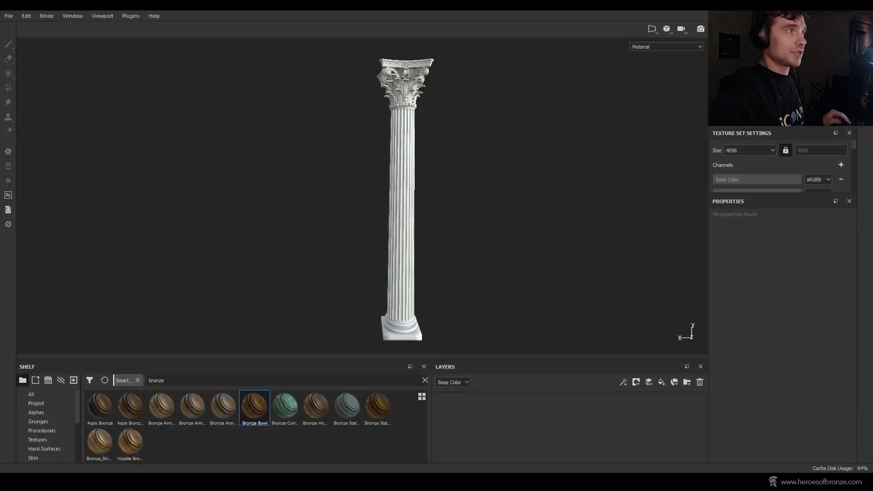
Step: Enlarge the shelf and layers area and show the Materials category in the shelf
click(460, 344)
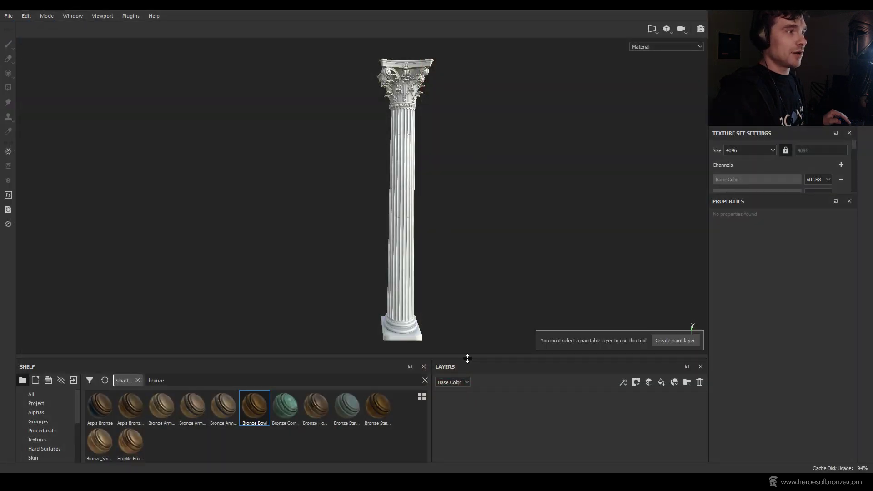
drag(467, 359, 472, 337)
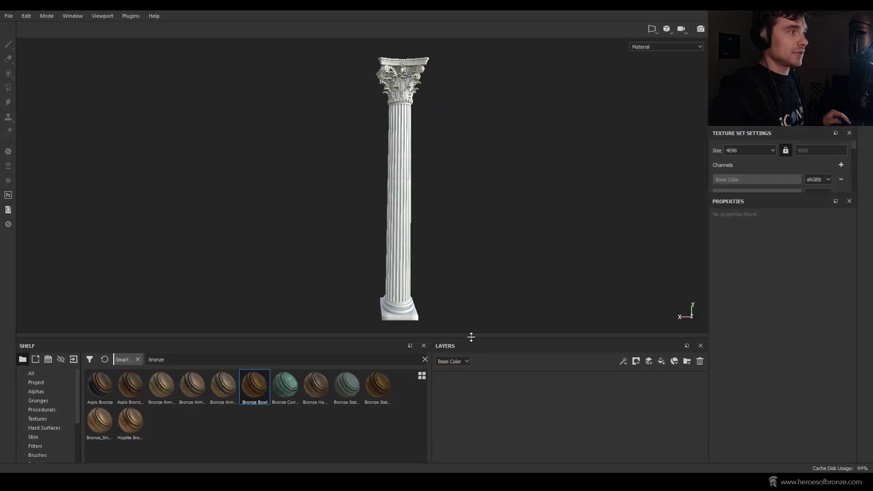
scroll(47, 430, down, 1)
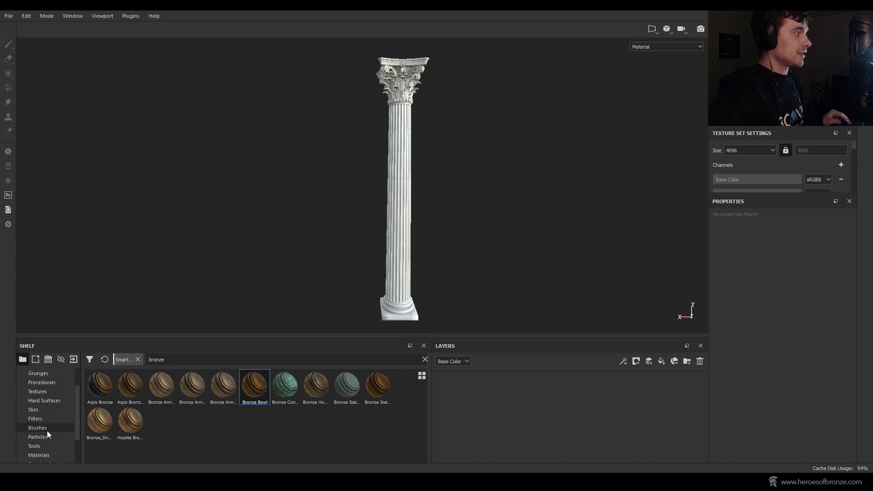
scroll(47, 431, down, 1)
click(43, 418)
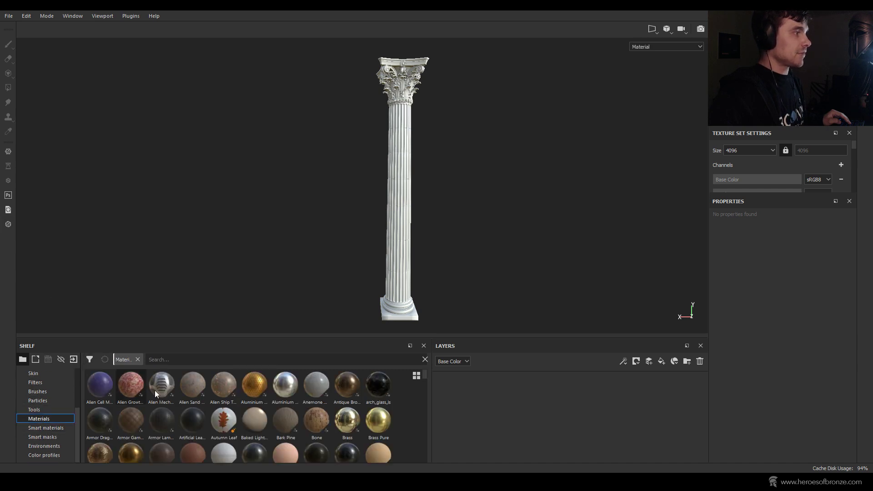
Step: Search the shelf materials for "white" and for "marble", and preview the White Marble material
click(176, 359)
text(white)
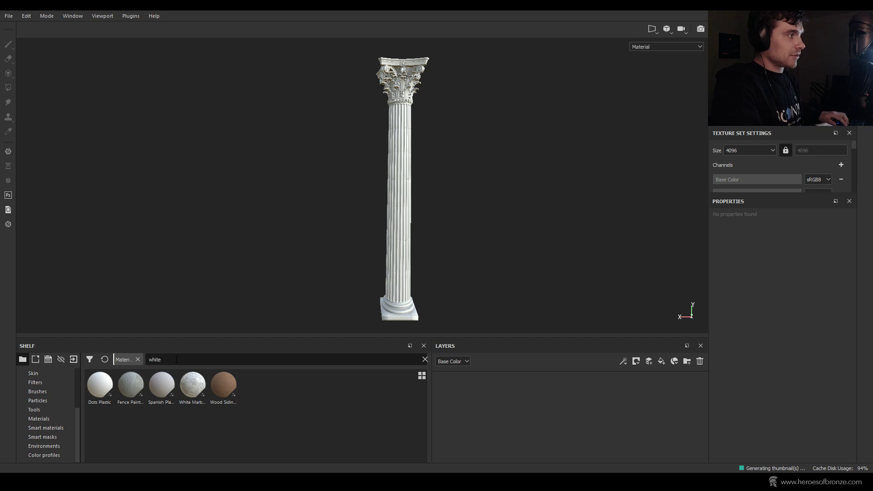
key(ctrl+a)
text(marble)
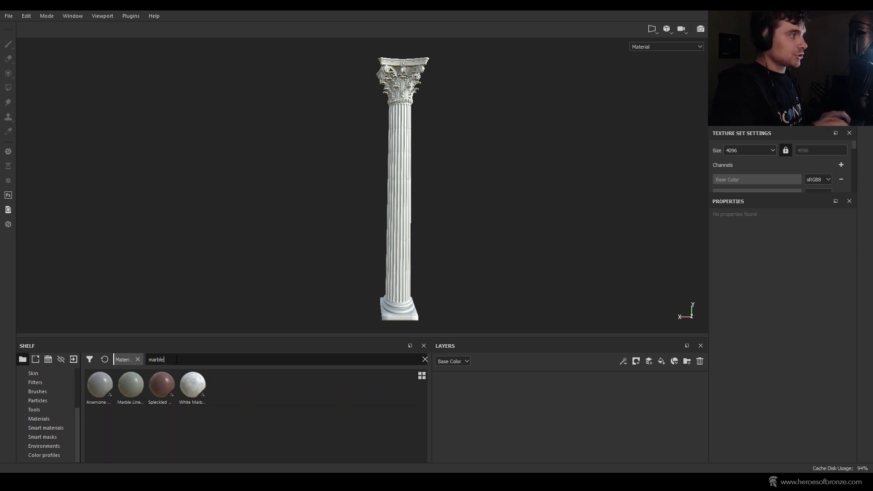
mouse_move(204, 387)
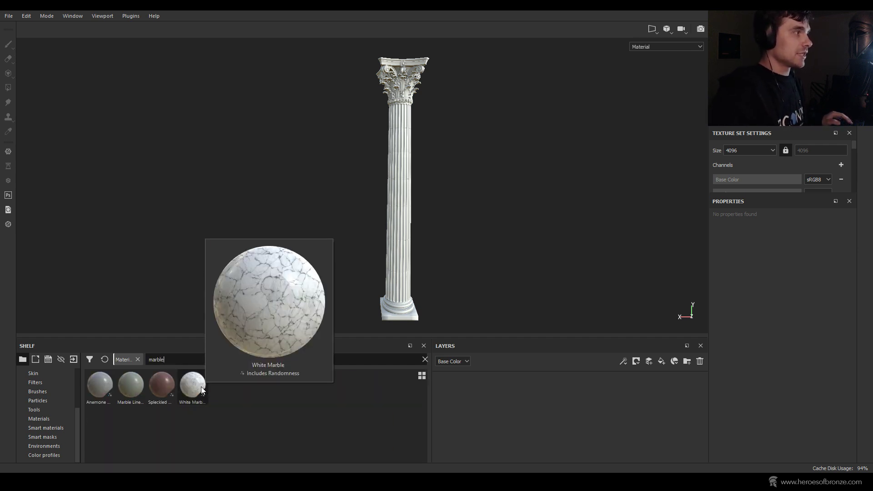
Step: Open Substance Source for Painter and search its assets for "marble"
click(8, 224)
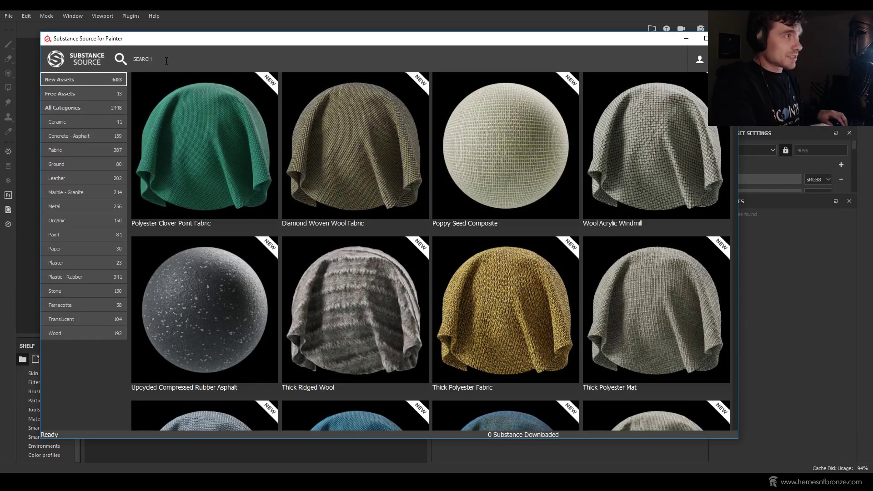
text(marvle)
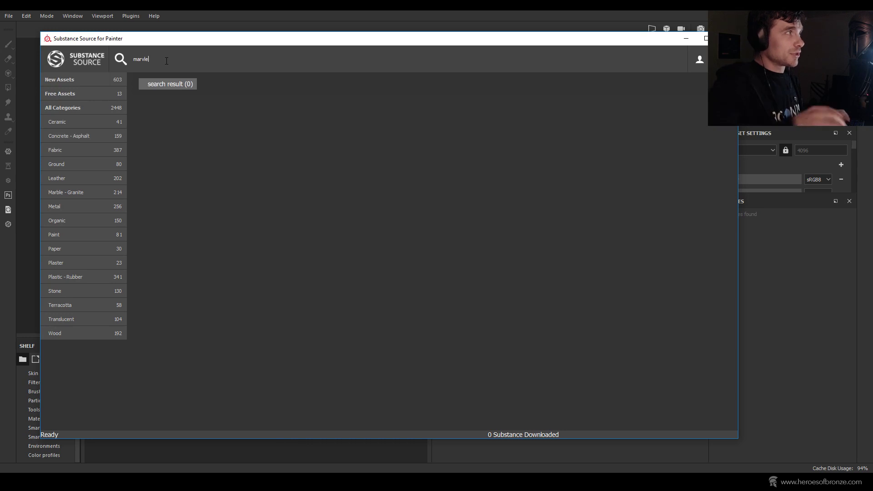
key(ctrl+a)
text(mar)
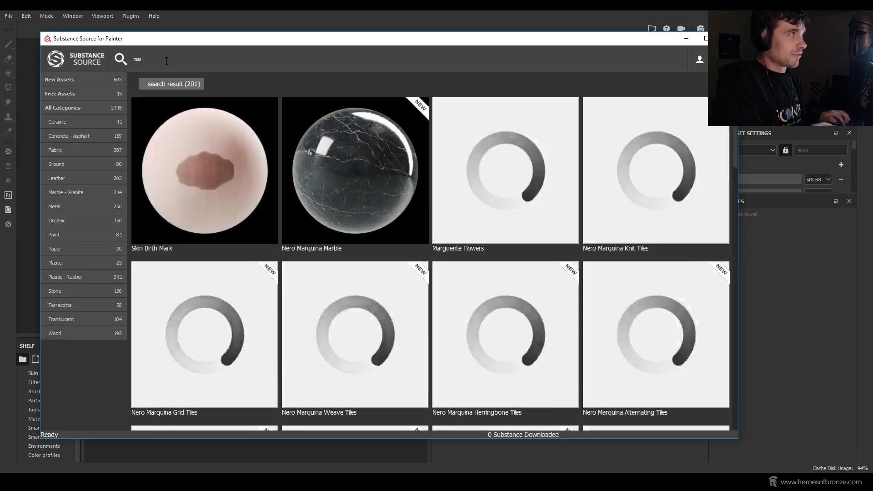
text(ble)
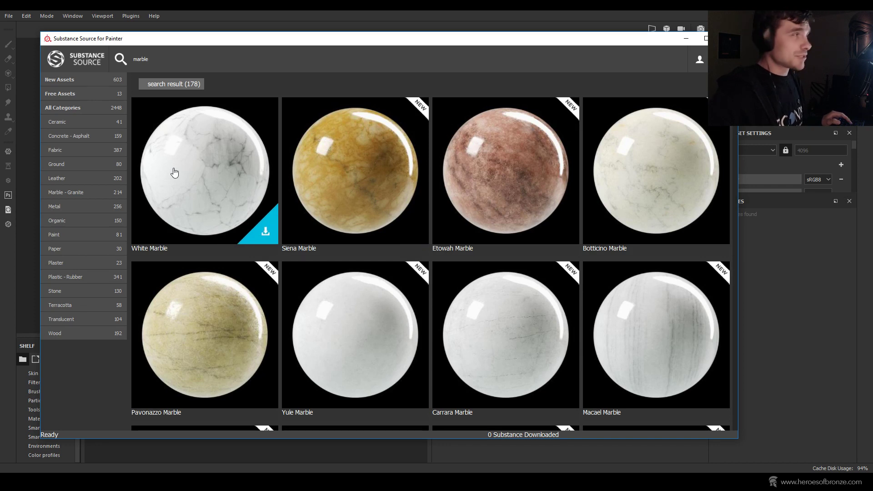
Step: Preview the White Marble asset in detail, and close Substance Source without downloading anything
click(212, 186)
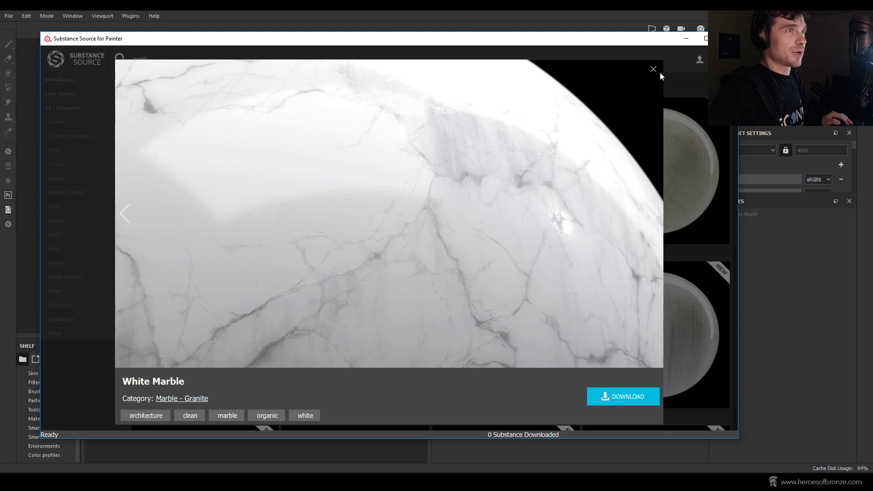
click(654, 69)
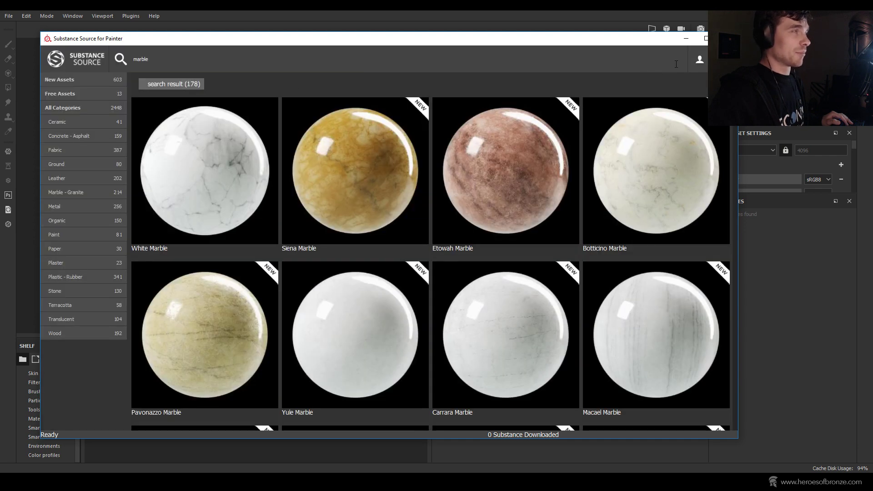
click(726, 38)
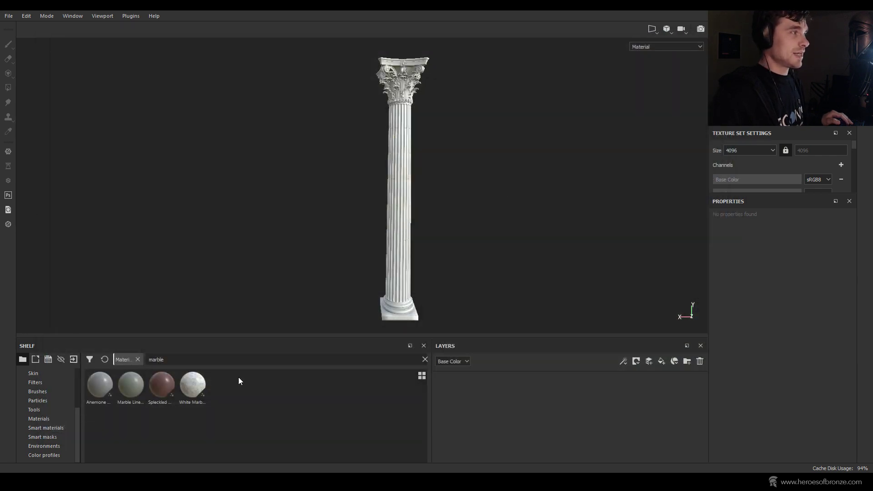
Step: Add the White Marble material from the shelf to the layer stack as a fill layer
drag(199, 388, 530, 402)
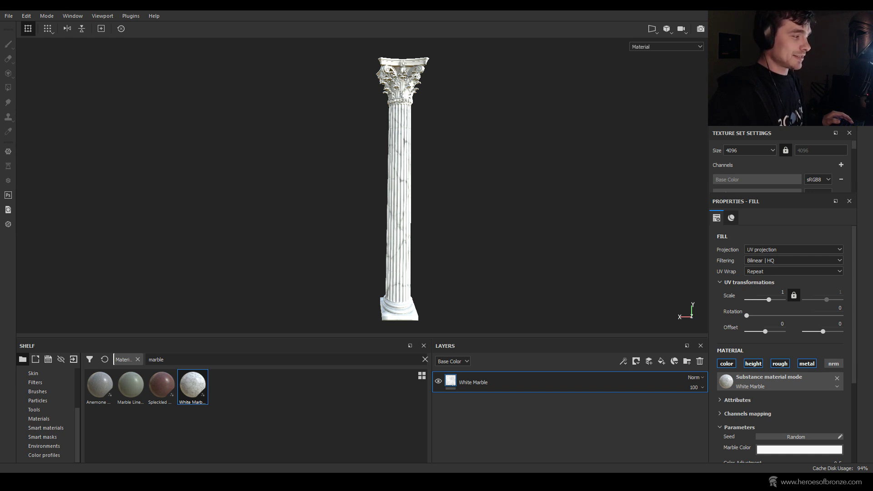
Step: Look at the saved screenshot of the baking settings in the photo viewer, and return to Substance Painter
key(alt+Tab)
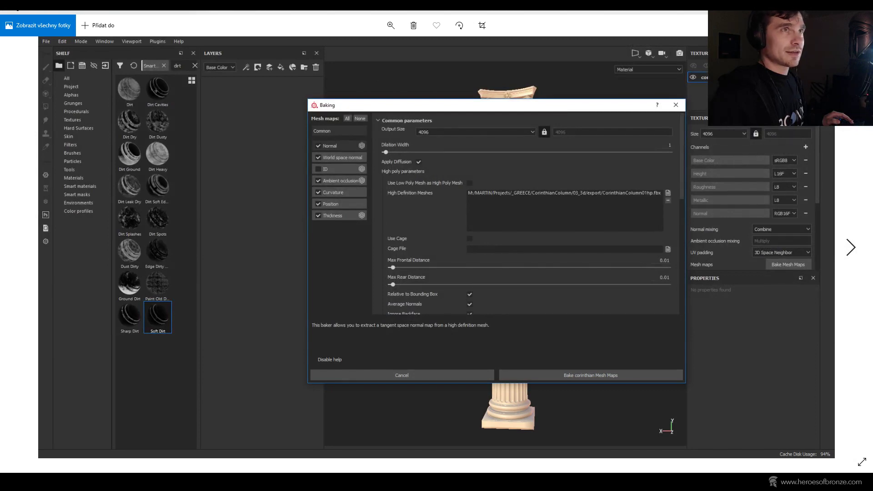
key(Escape)
mouse_move(591, 28)
mouse_down()
mouse_move(191, 87)
mouse_move(124, 47)
mouse_up()
key(alt+Tab)
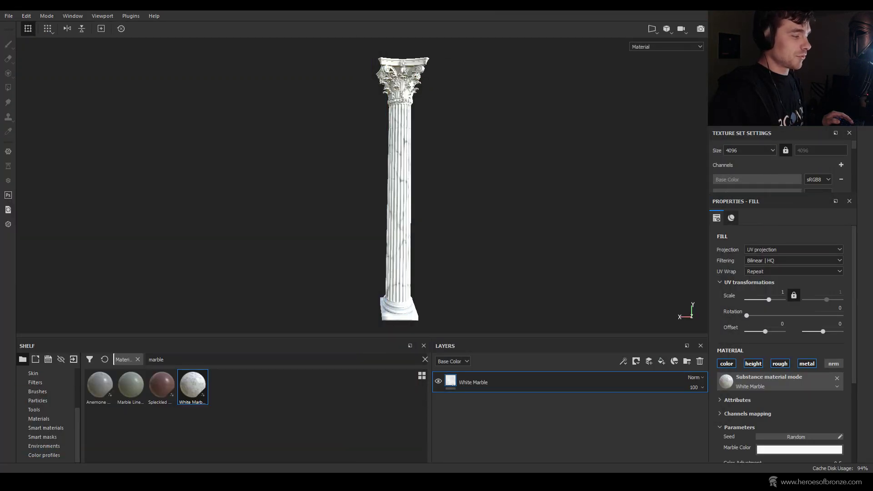
key(alt+Tab)
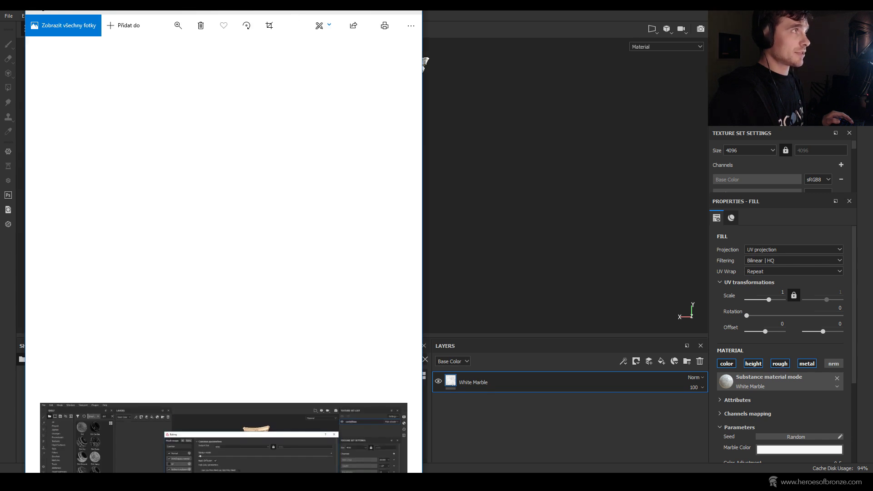
drag(269, 4, 269, 97)
key(alt+Tab)
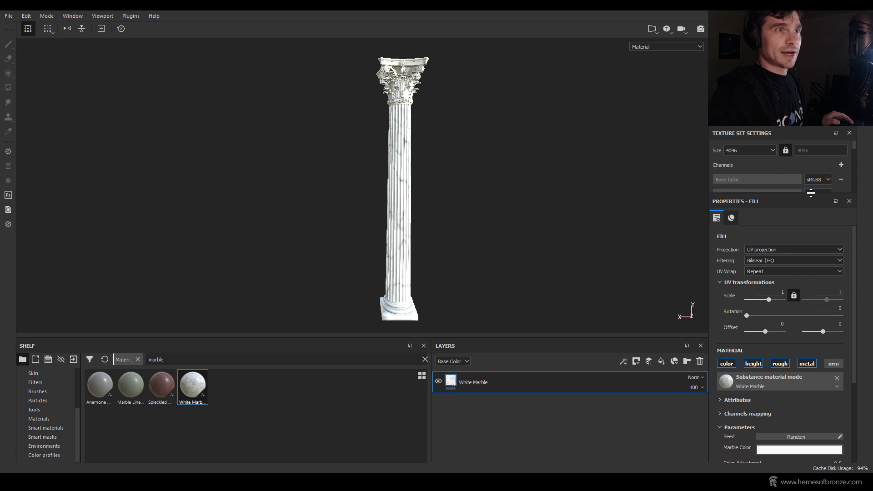
Step: Enlarge the texture set settings, inspect the mesh map baking settings and close them, and view the column's capital up close from below
drag(811, 193, 822, 303)
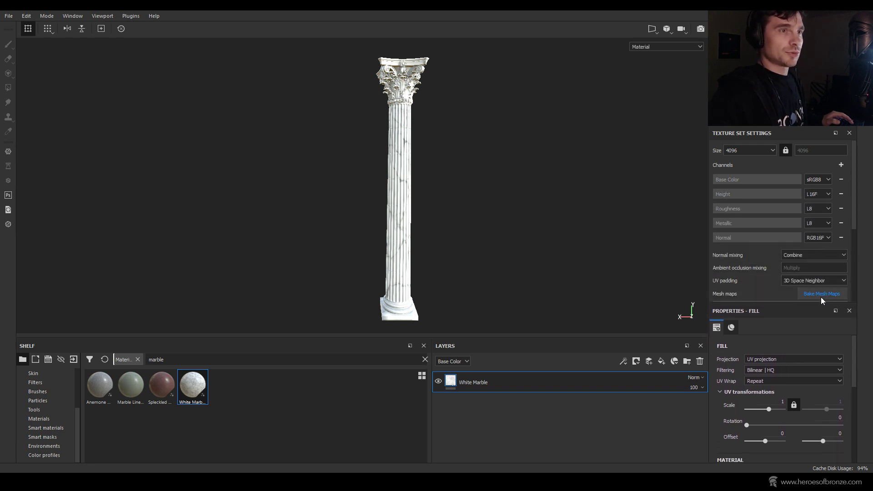
click(821, 294)
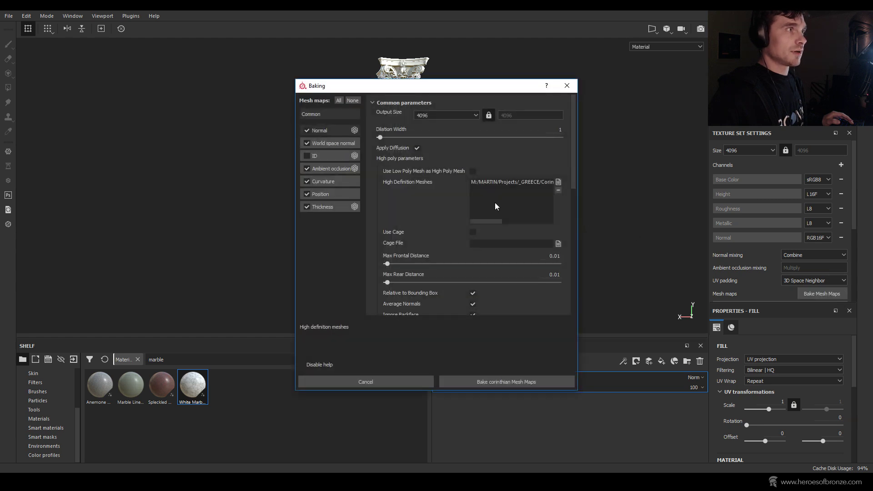
drag(577, 193, 707, 218)
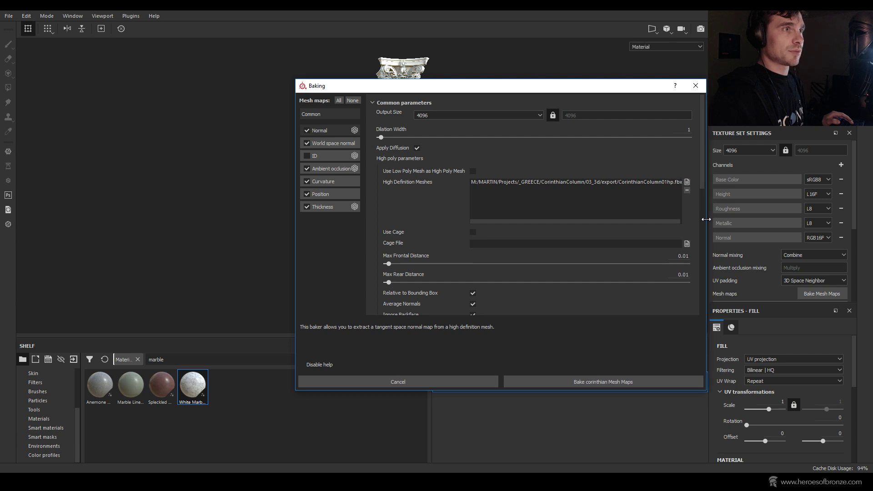
drag(508, 89, 355, 141)
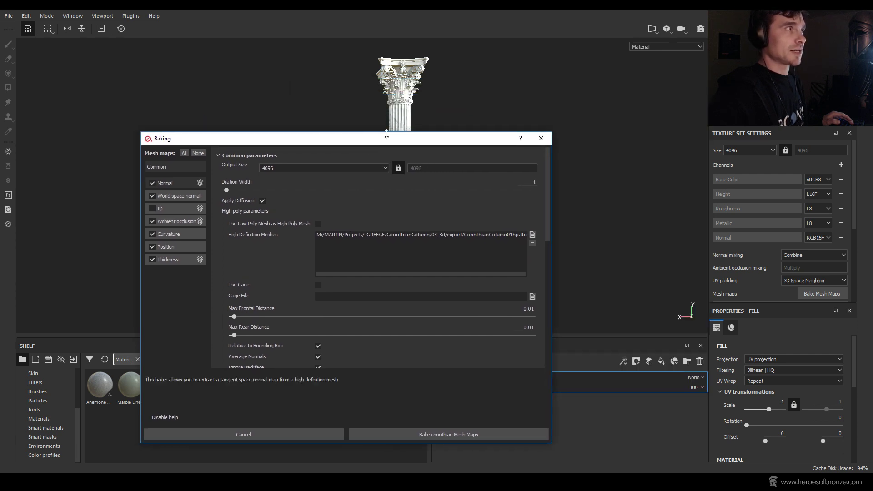
drag(503, 143, 532, 146)
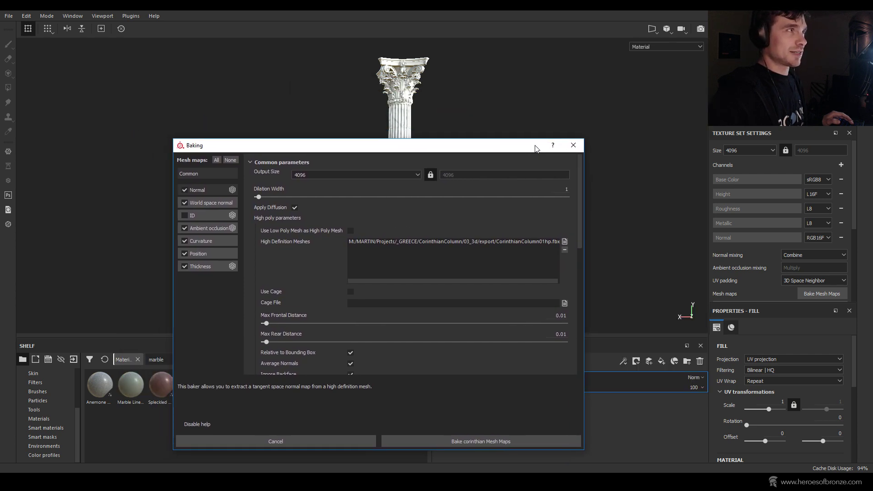
click(574, 145)
scroll(453, 103, up, 6)
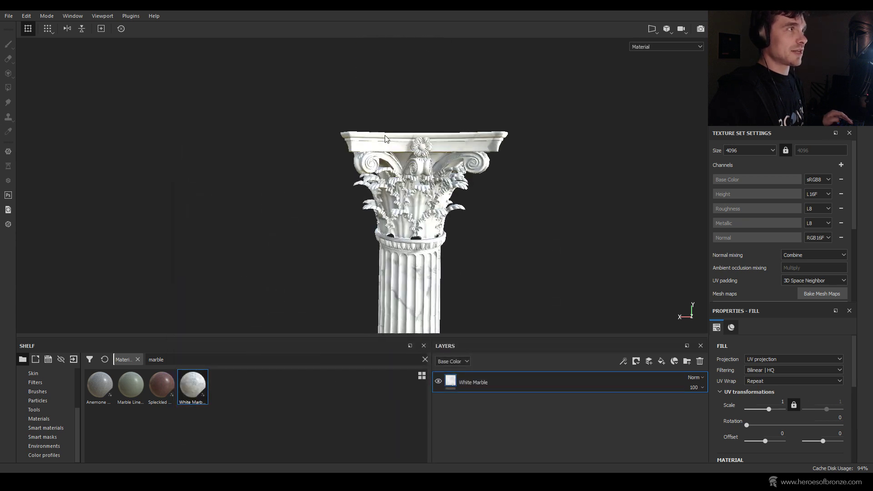
alt+drag(436, 151, 401, 125)
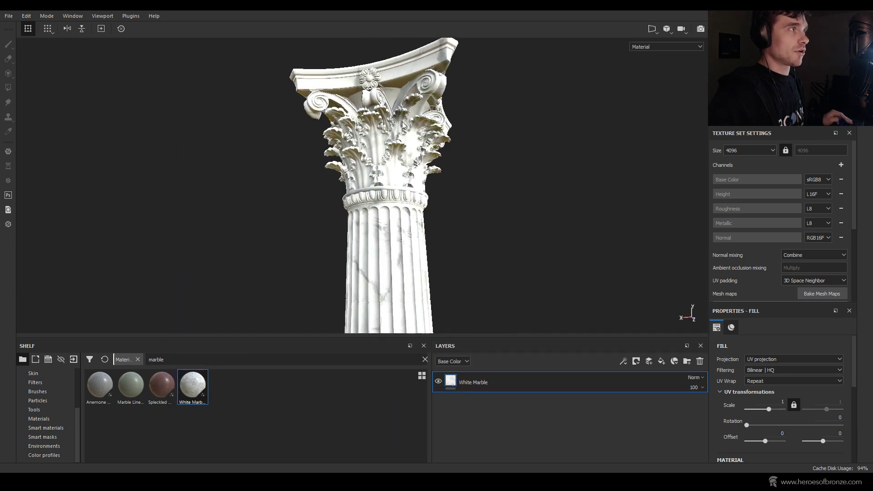
scroll(401, 125, down, 2)
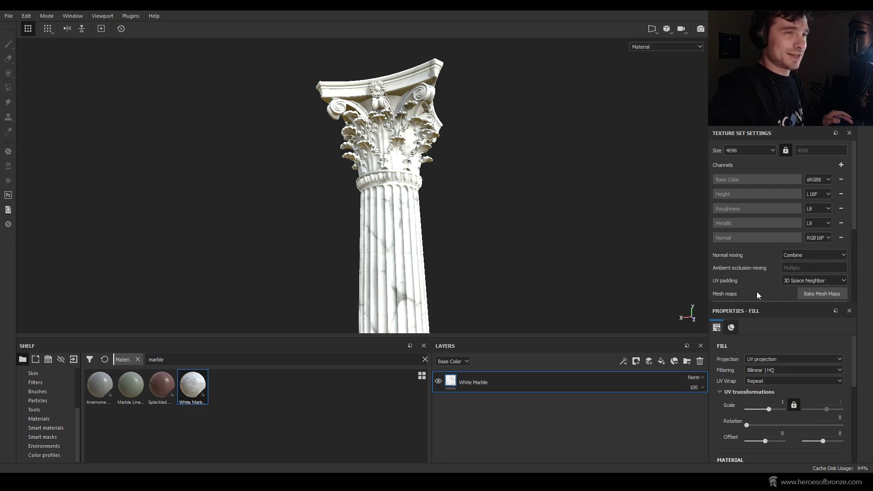
Step: Reopen the mesh map baking settings and review the high definition mesh path and the output size options
click(832, 294)
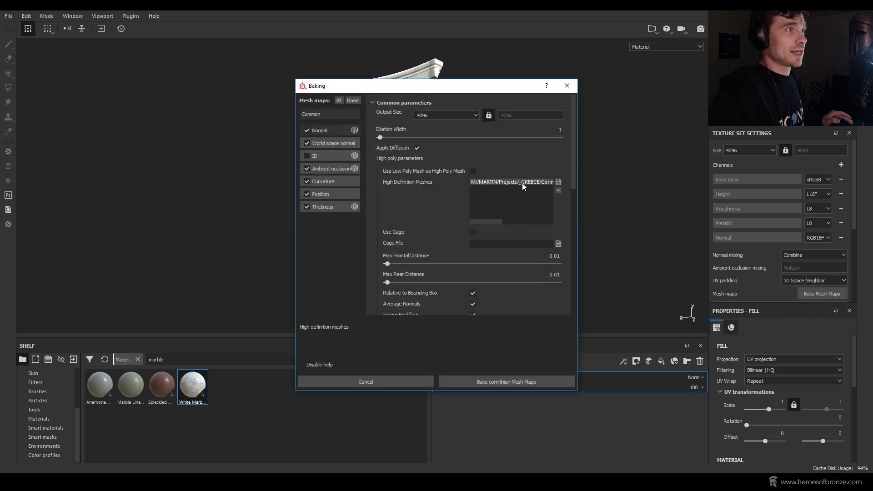
drag(577, 196, 705, 203)
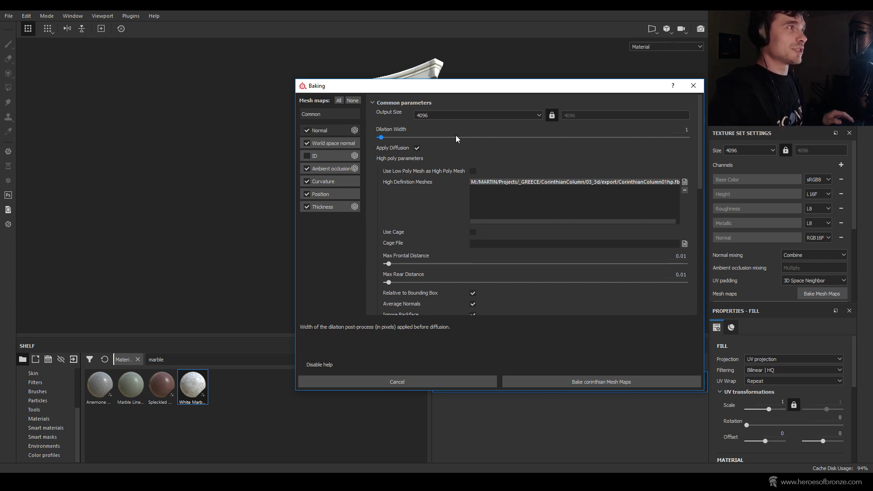
drag(445, 89, 417, 95)
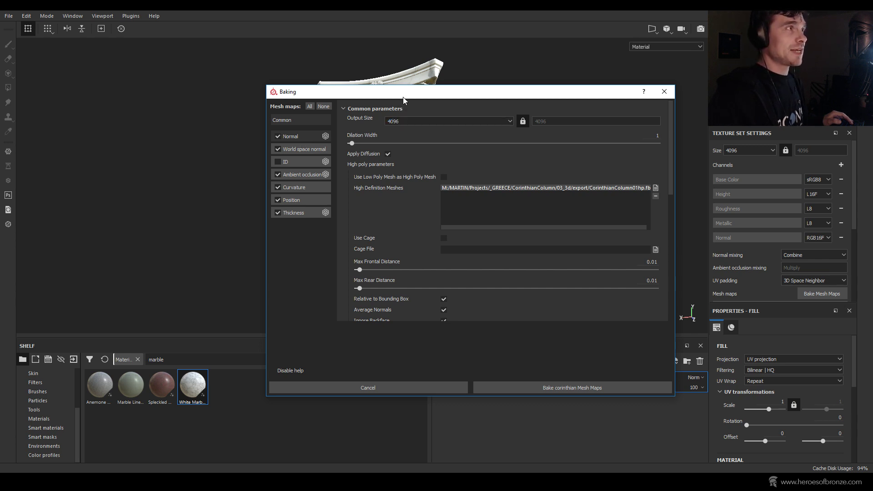
drag(403, 97, 389, 96)
double_click(382, 120)
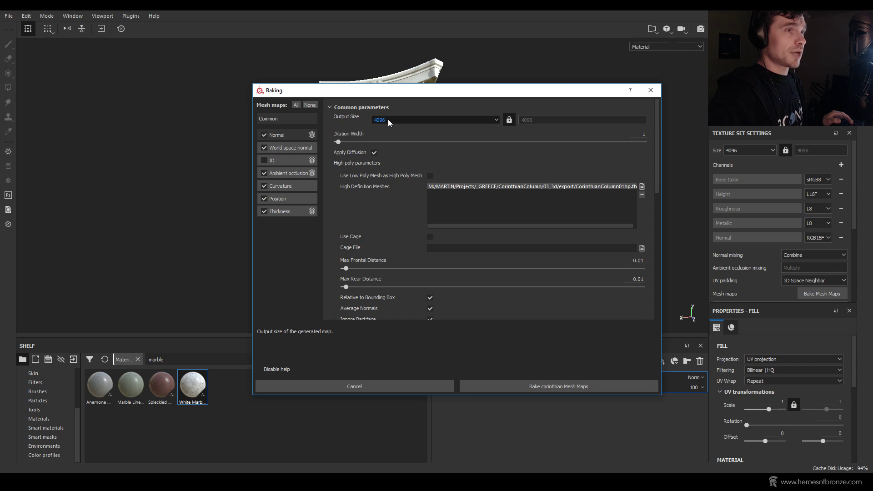
drag(408, 93, 410, 117)
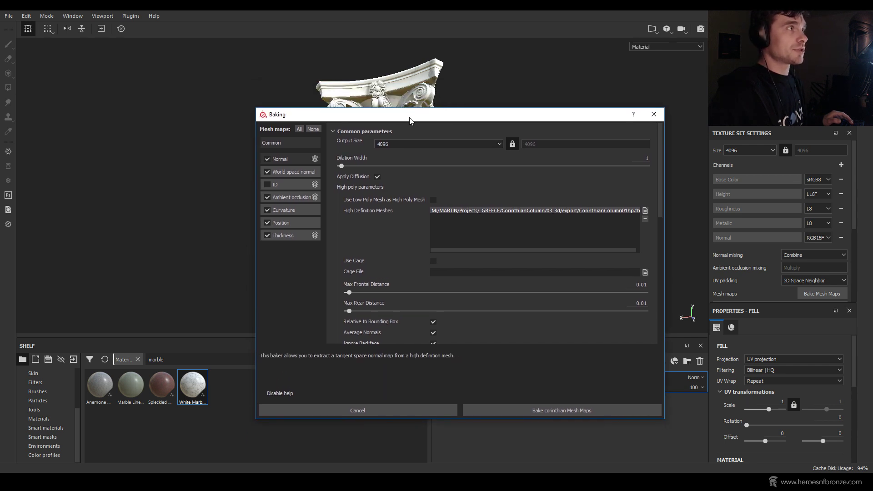
click(393, 143)
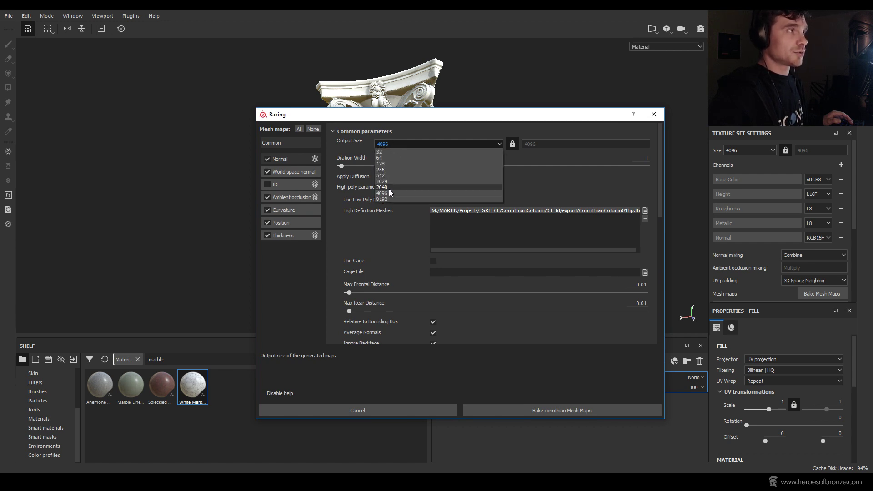
click(394, 144)
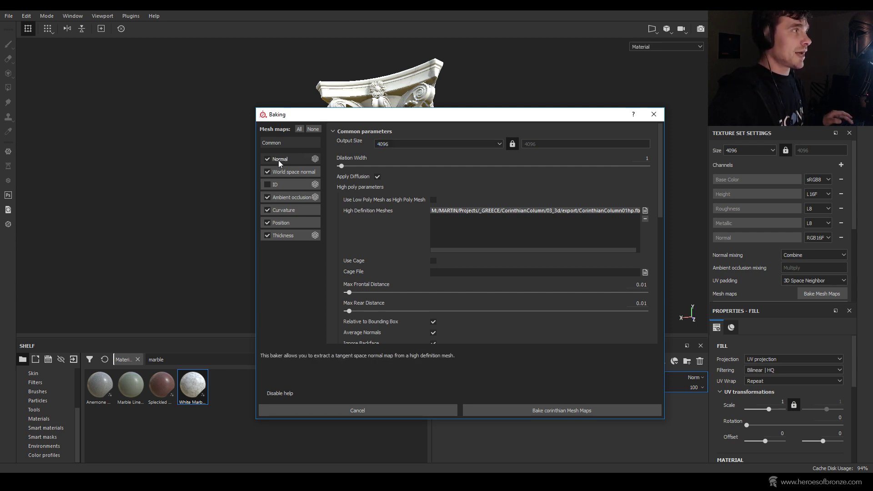
Step: Review the ambient occlusion and normal baker parameters, and close the baking settings without baking
click(267, 185)
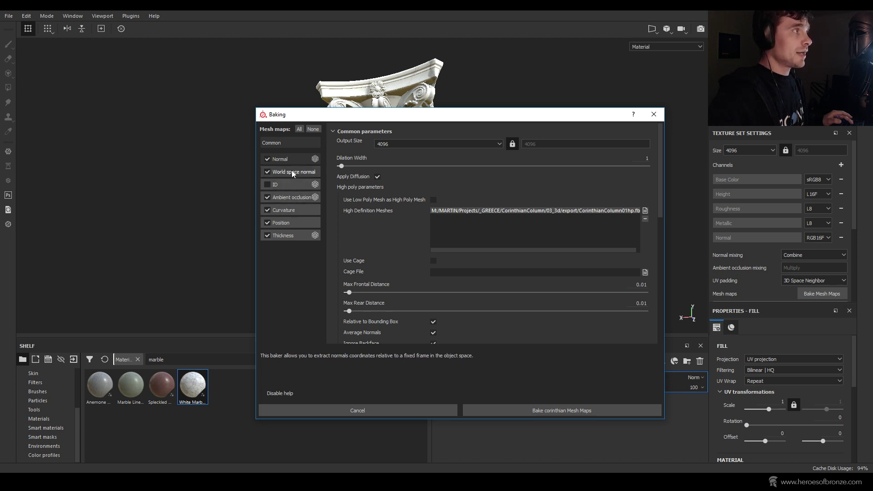
click(298, 198)
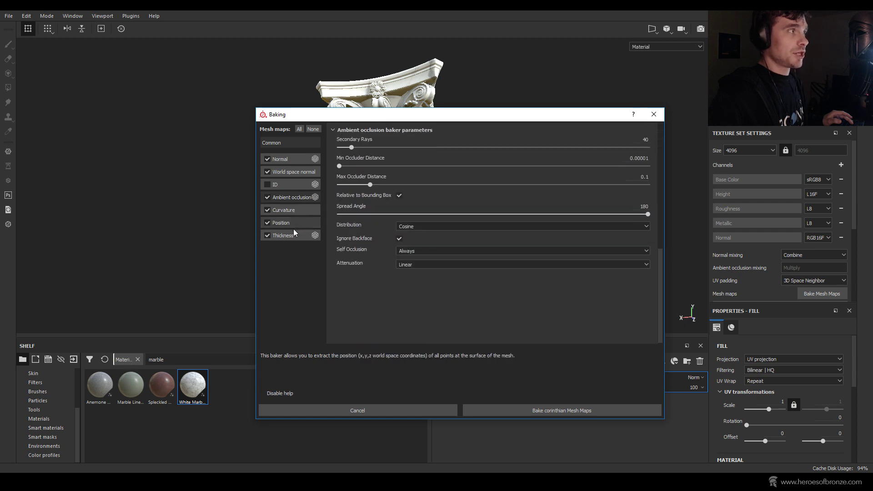
click(291, 222)
click(292, 199)
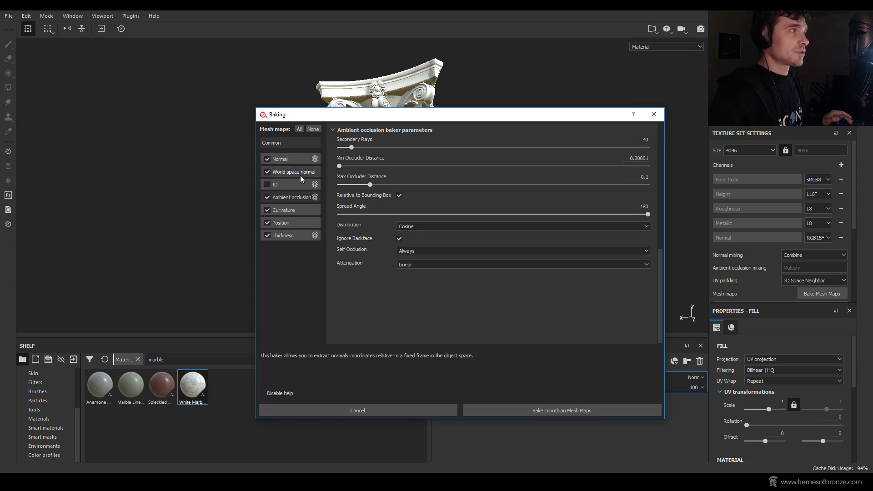
click(293, 158)
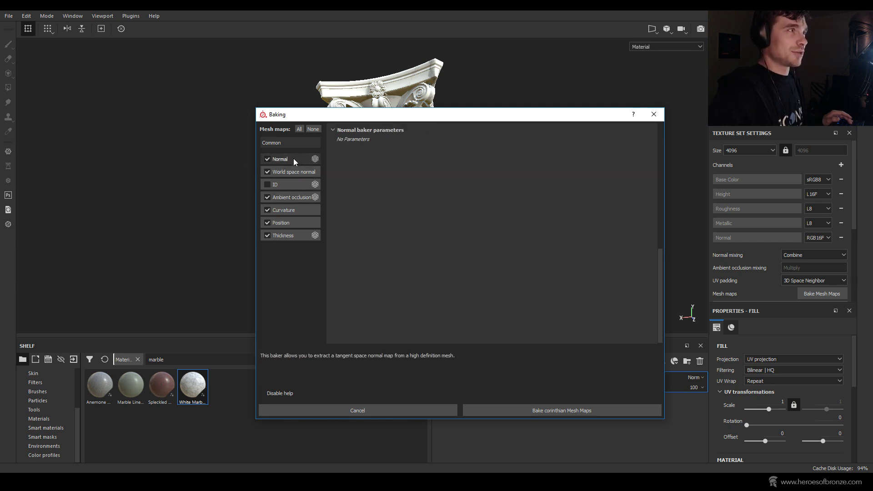
click(297, 197)
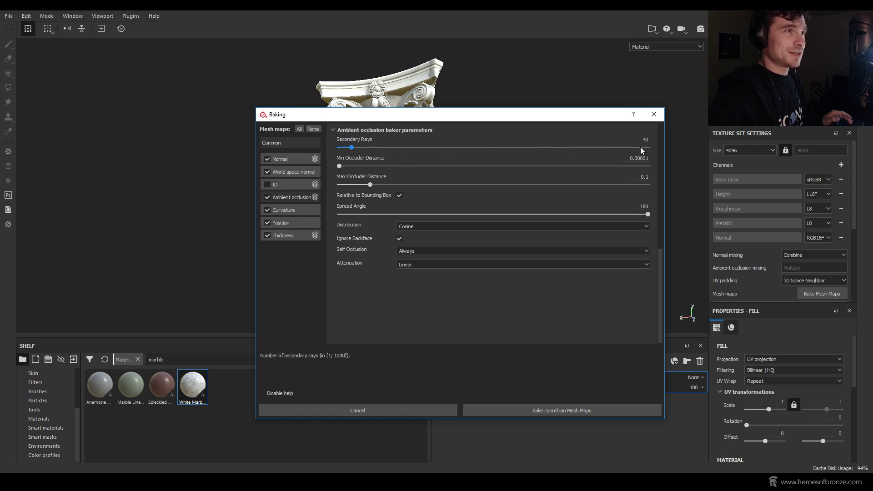
click(653, 114)
Step: Examine the baked mesh maps of the texture set and the project maps available for the Normal slot
scroll(827, 237, down, 3)
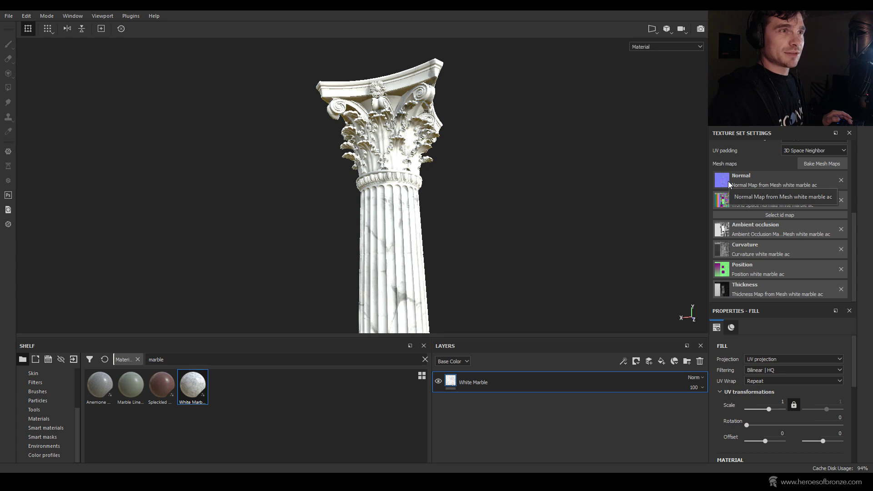
click(729, 184)
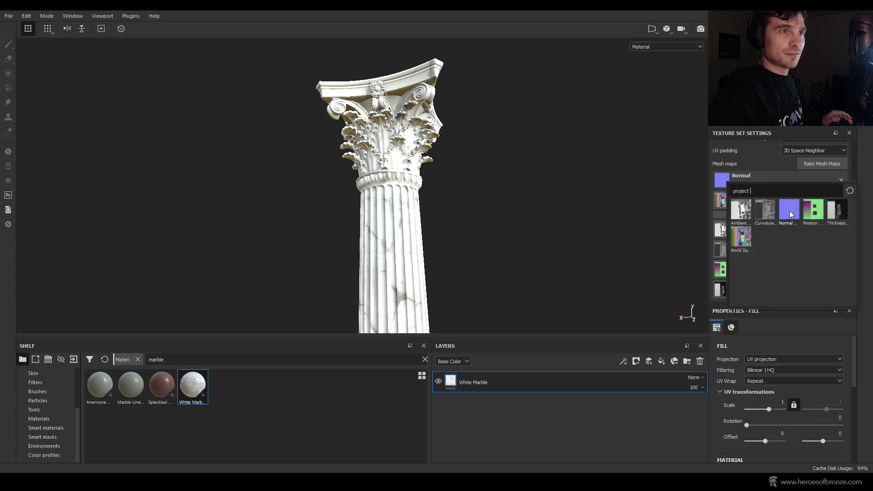
mouse_move(770, 211)
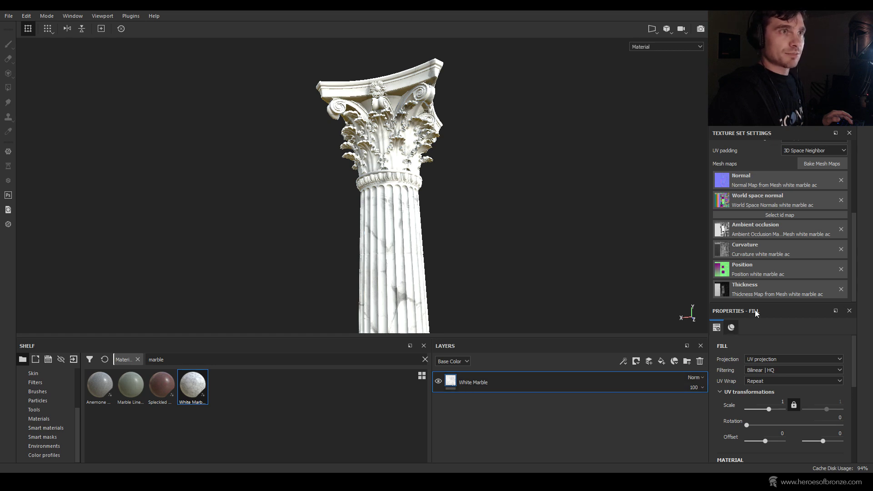
Step: Shrink the texture set settings to give the fill properties more room, and minimize the photo viewer
drag(766, 304, 765, 196)
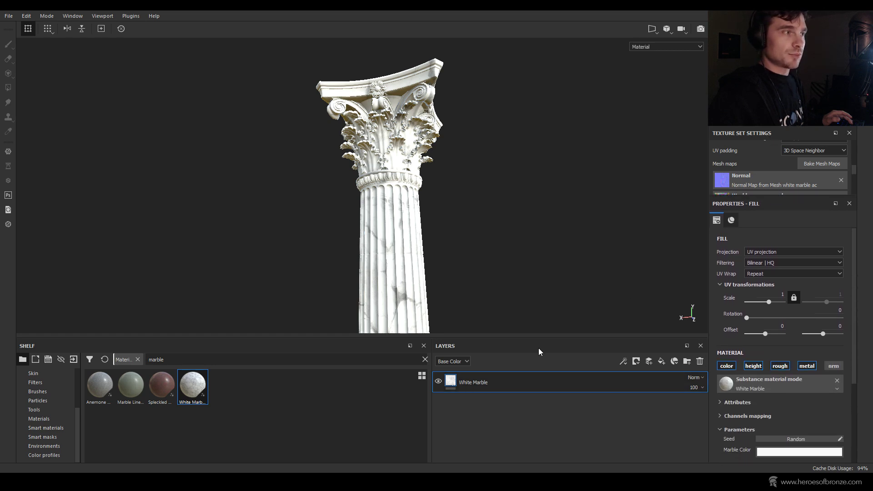
scroll(759, 182, up, 3)
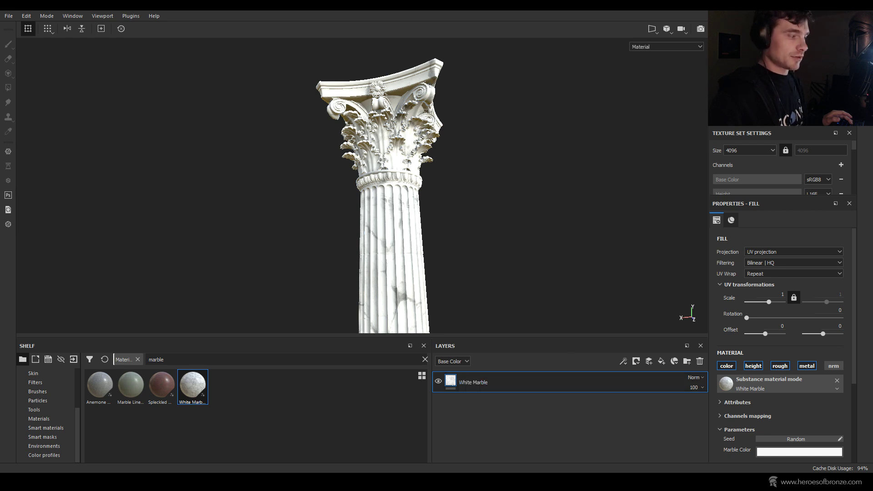
key(alt+Tab)
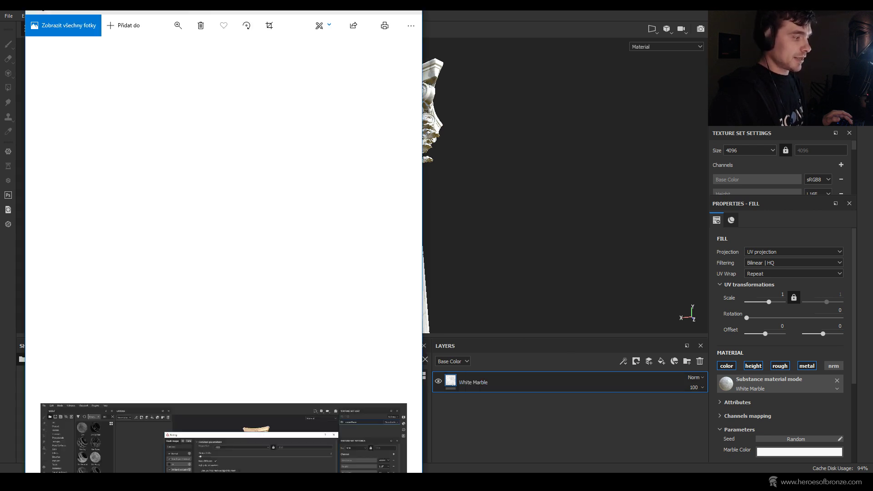
key(super+Down)
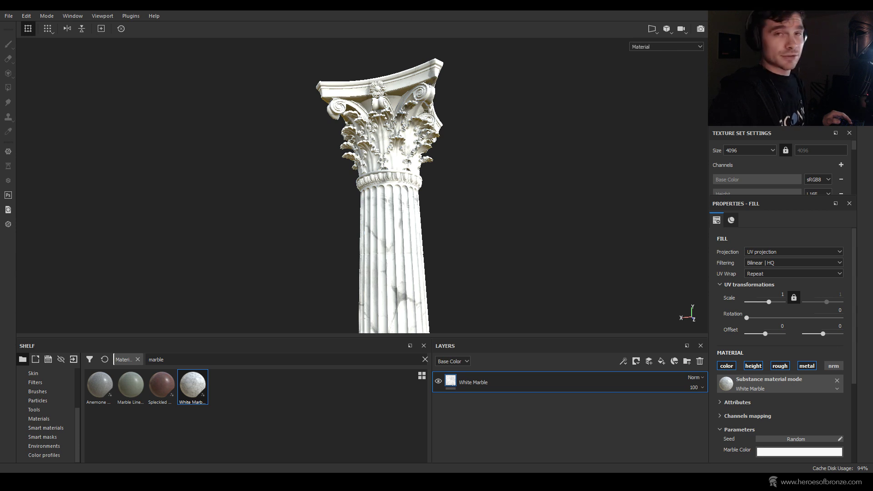
Step: Set the White Marble fill's UV scale to 8, and rotate the environment lighting to check the veins on the shaft
alt+right_drag(500, 273, 446, 177)
alt+drag(445, 178, 509, 138)
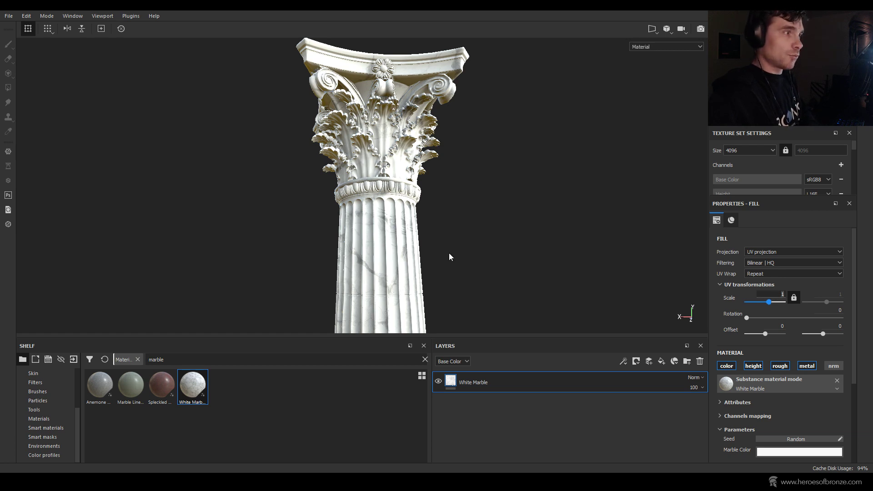
text(8)
key(Return)
mouse_move(478, 224)
alt+mouse_down()
mouse_move(411, 247)
mouse_move(465, 267)
mouse_move(460, 287)
mouse_move(481, 214)
alt+mouse_up()
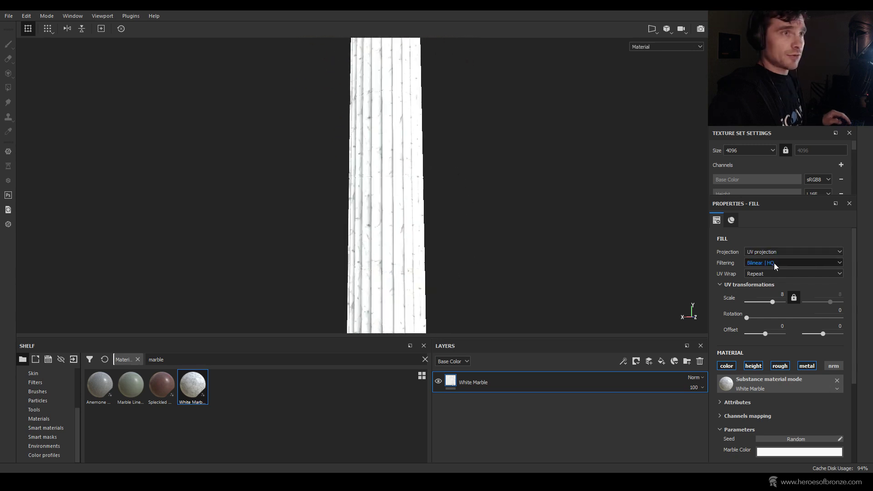
mouse_move(448, 226)
shift+right_down()
mouse_move(460, 217)
mouse_move(443, 211)
shift+right_up()
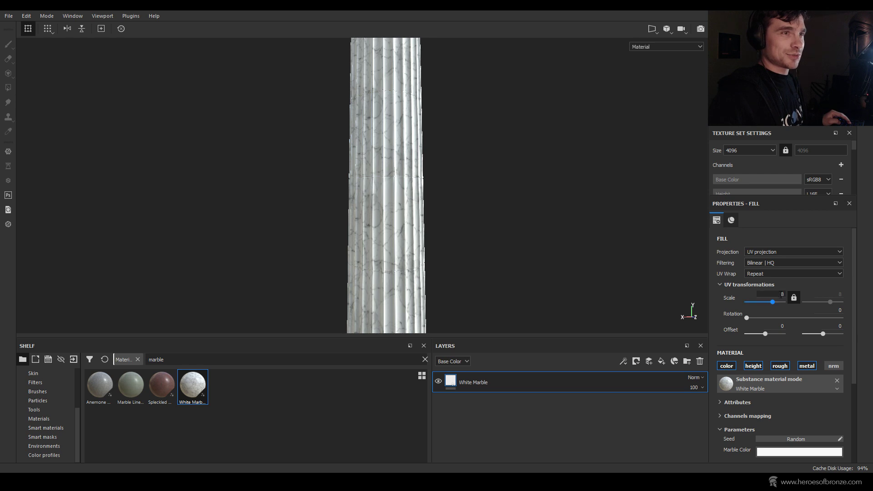
Step: Set the Marble Roughness of the White Marble fill to 0.5
scroll(777, 356, down, 2)
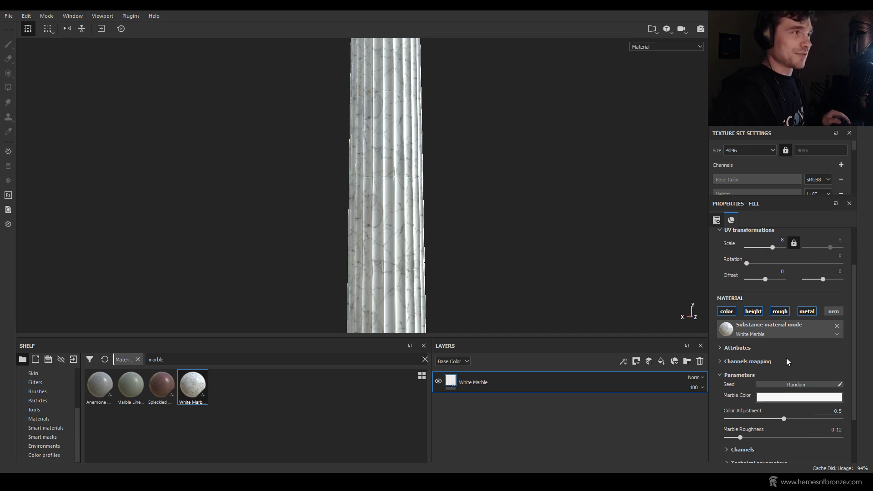
alt+middle_drag(452, 203, 440, 308)
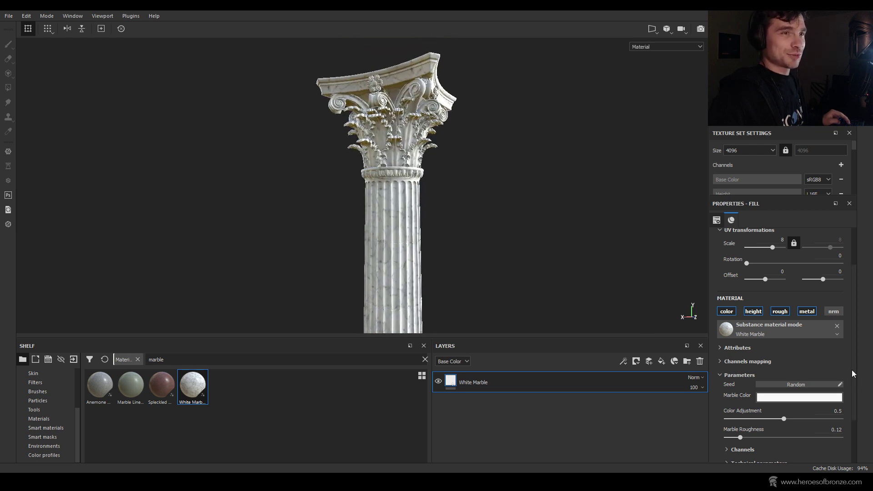
drag(852, 369, 853, 412)
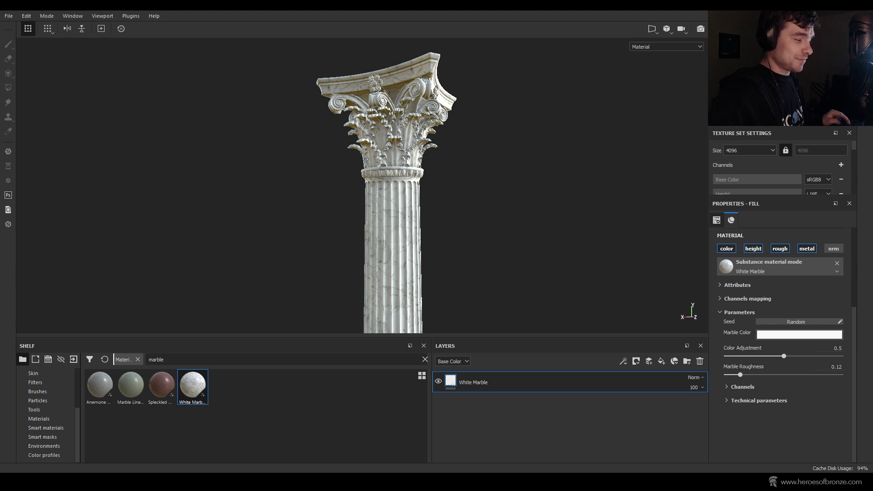
click(840, 367)
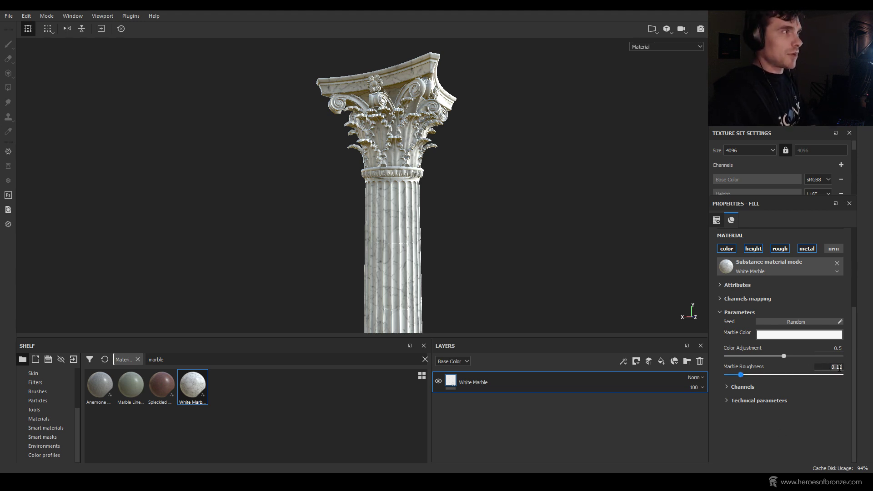
key(BackSpace)
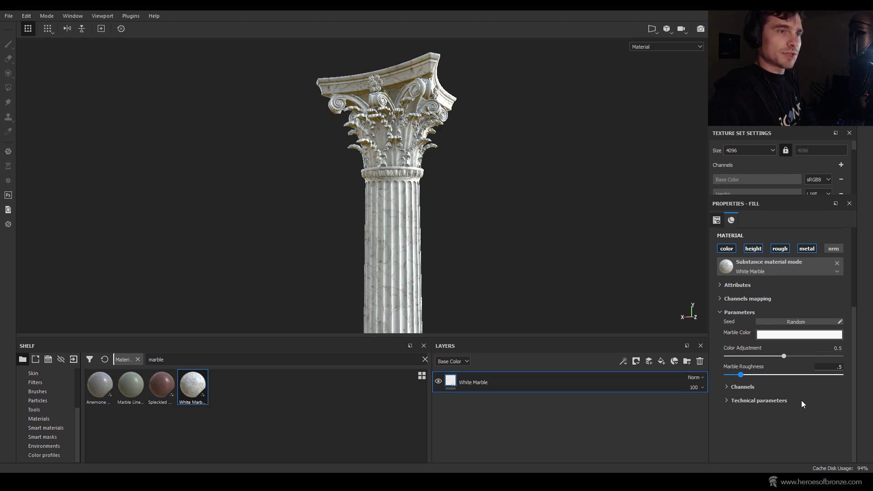
text(.5)
key(Return)
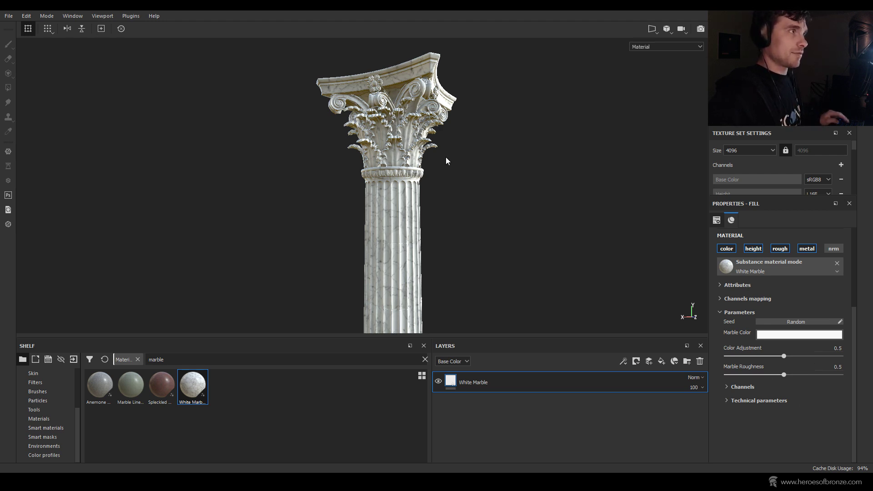
Step: Inspect the rougher marble surface on the column from the capital down to the base
scroll(454, 163, up, 2)
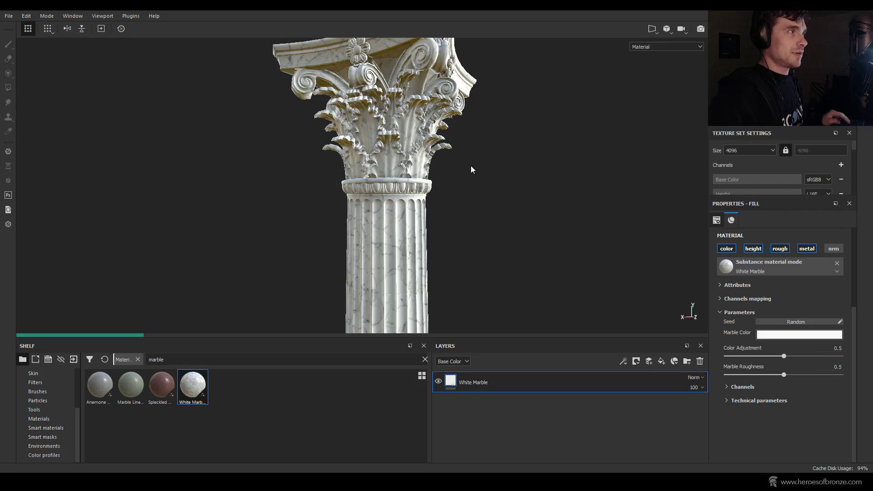
scroll(471, 166, down, 1)
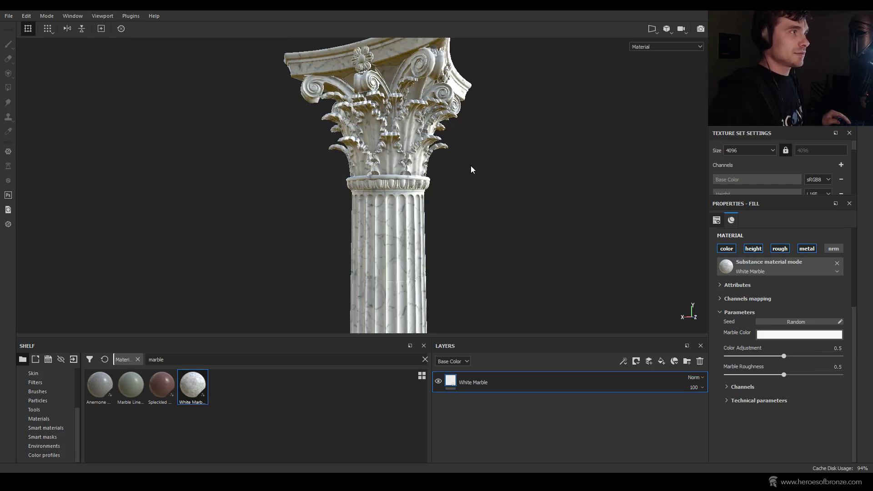
alt+drag(471, 170, 468, 195)
scroll(469, 194, down, 2)
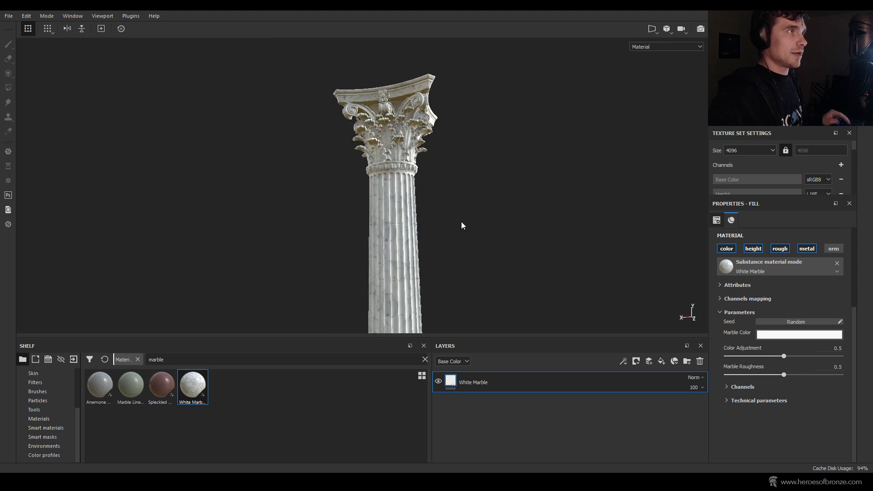
middle_drag(462, 225, 441, 117)
middle_drag(456, 238, 453, 322)
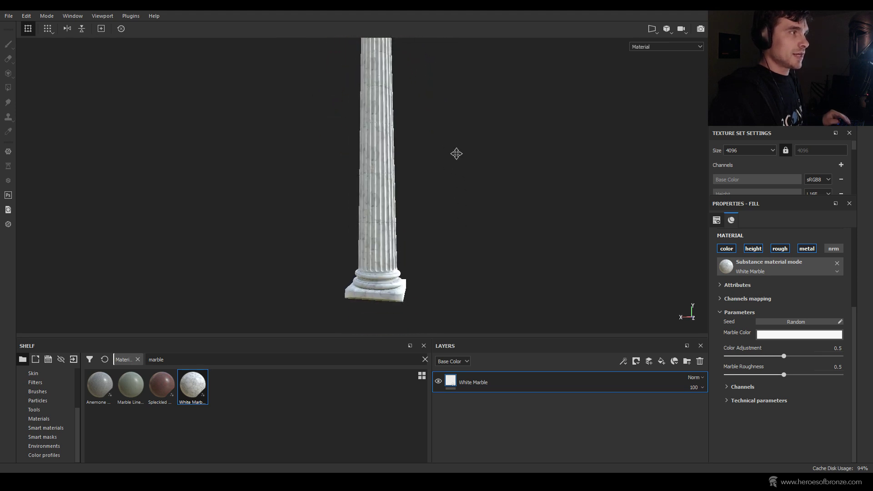
alt+drag(453, 321, 427, 117)
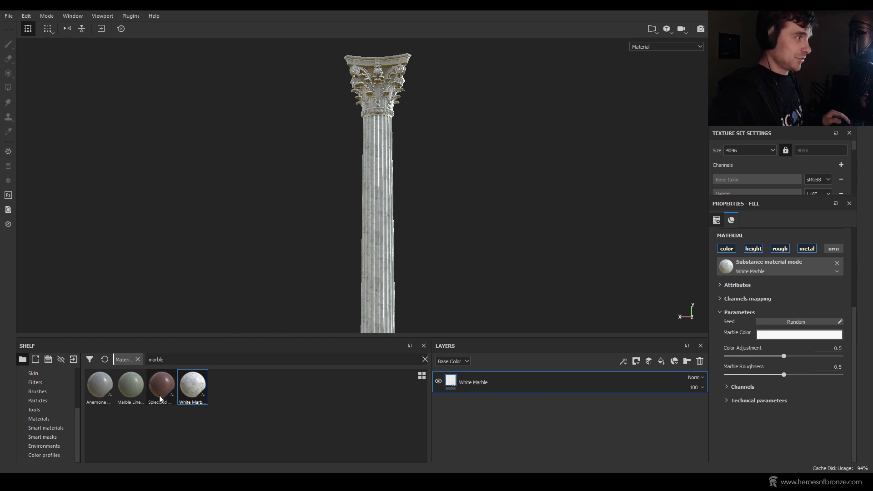
Step: Add the Spleckled Marble Red material as a fill layer above White Marble
mouse_move(160, 399)
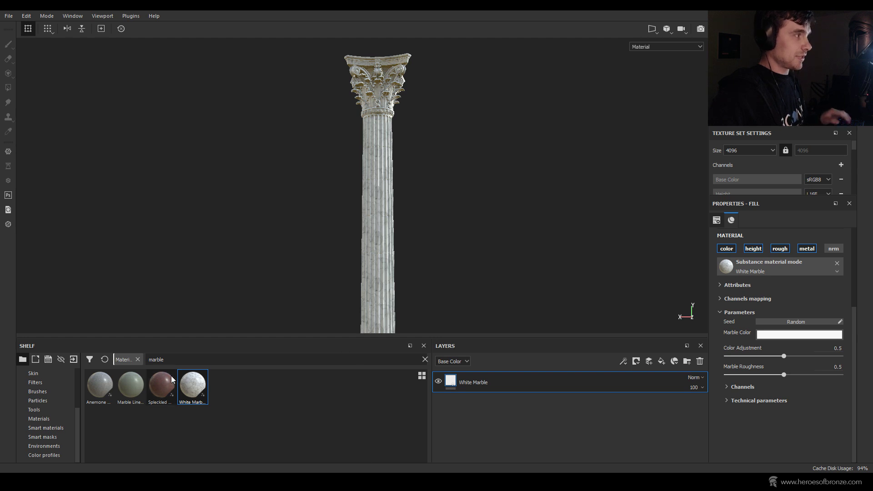
drag(161, 385, 505, 377)
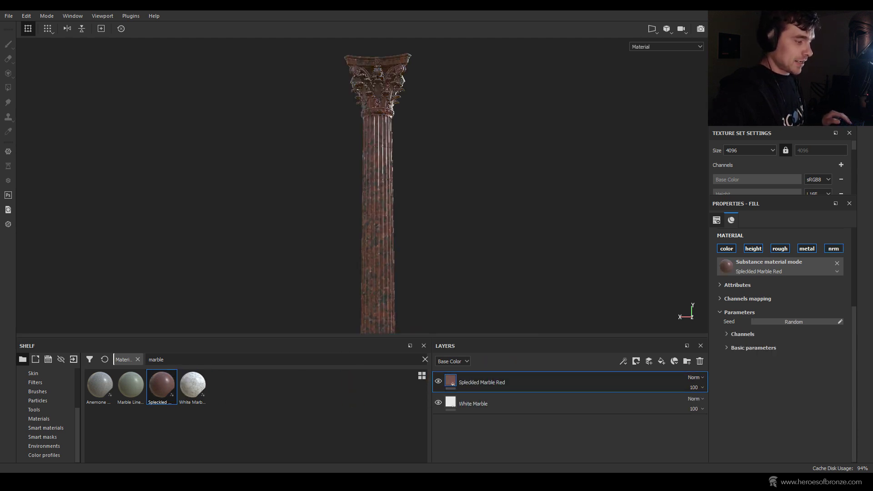
scroll(402, 167, up, 5)
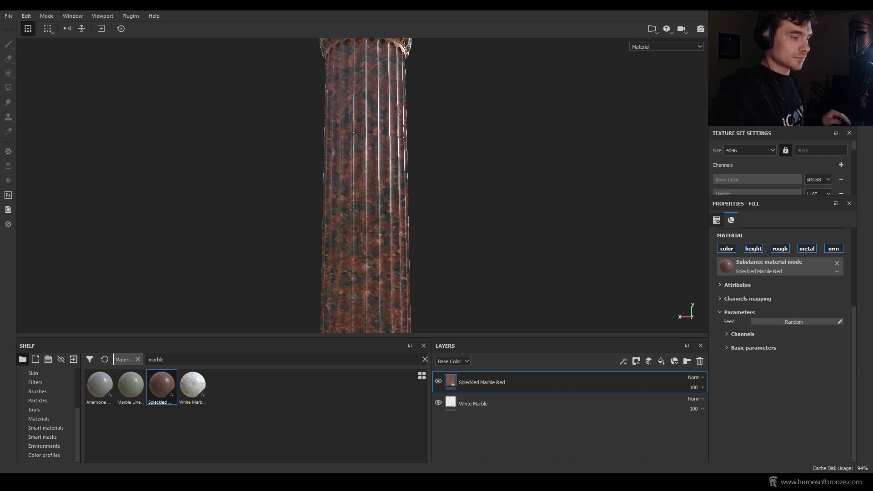
middle_drag(369, 155, 376, 244)
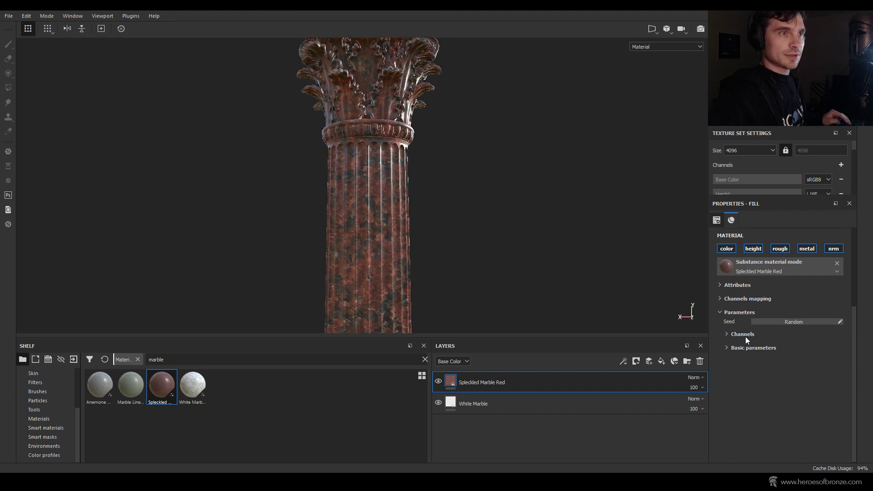
Step: Expand and review the basic parameters of the Spleckled Marble Red material
click(747, 348)
scroll(752, 336, down, 3)
scroll(748, 330, up, 2)
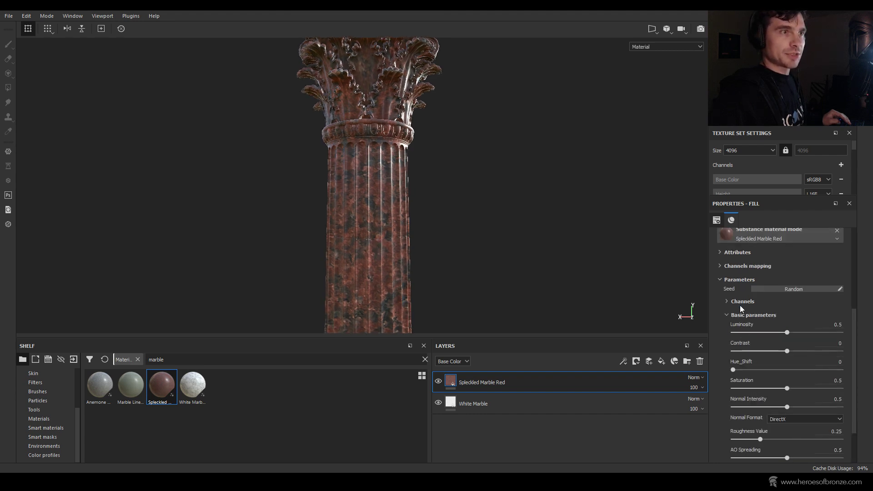
scroll(753, 326, down, 3)
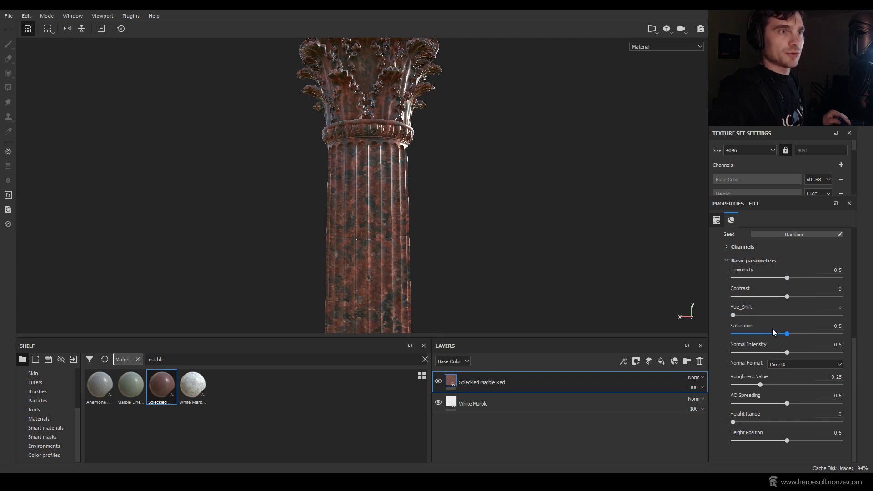
scroll(775, 319, up, 4)
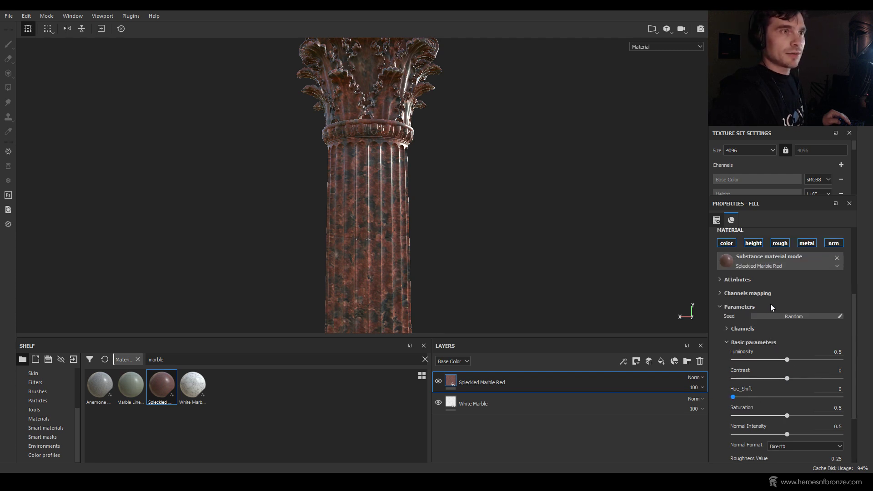
scroll(772, 318, up, 1)
scroll(749, 336, up, 2)
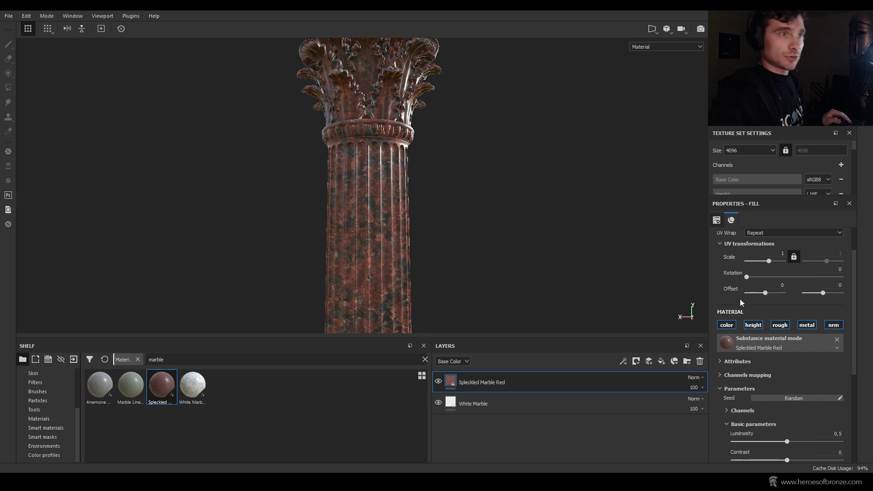
Step: Set the red marble fill's UV scale to 4, and check the speckle size on the shaft and base
click(778, 253)
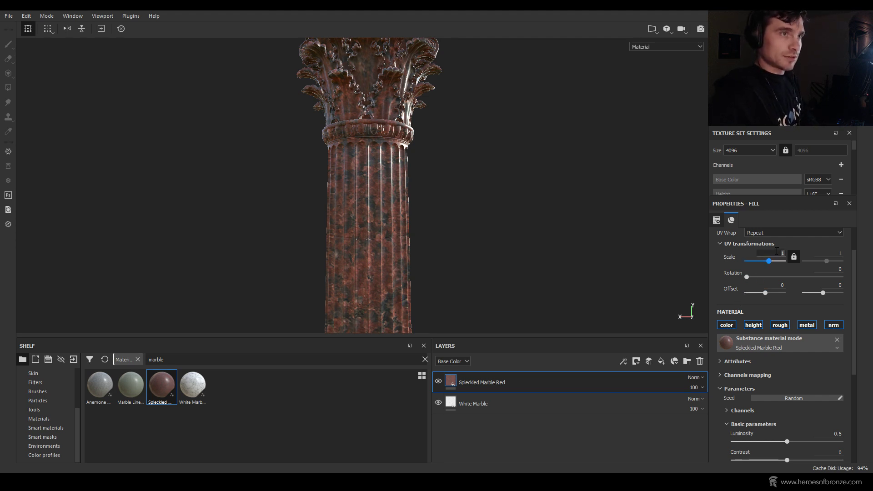
text(4)
key(Return)
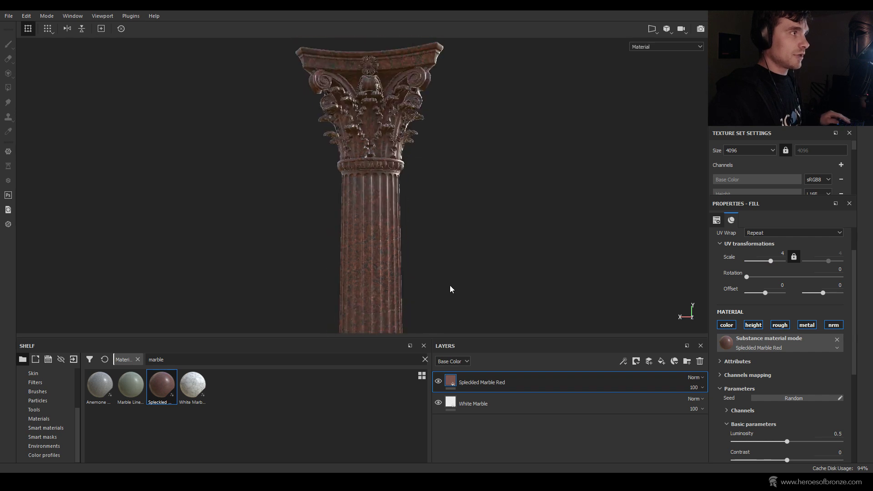
scroll(449, 227, up, 4)
alt+drag(448, 144, 392, 250)
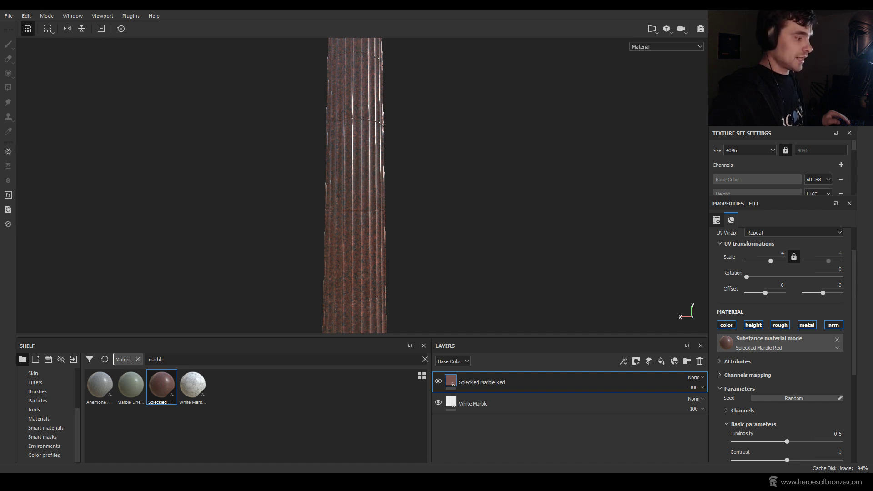
scroll(432, 233, up, 2)
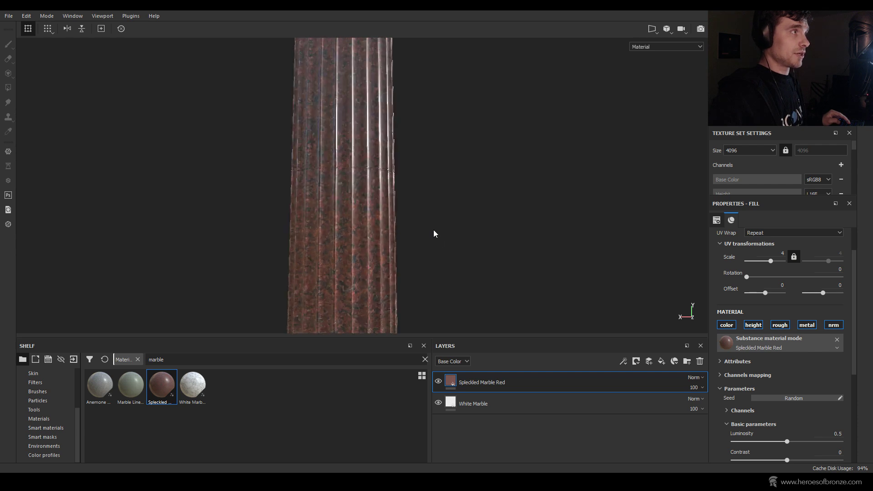
scroll(433, 241, down, 3)
mouse_move(435, 248)
alt+middle_down()
mouse_move(457, 152)
mouse_move(458, 306)
mouse_move(450, 241)
alt+middle_up()
scroll(450, 246, up, 3)
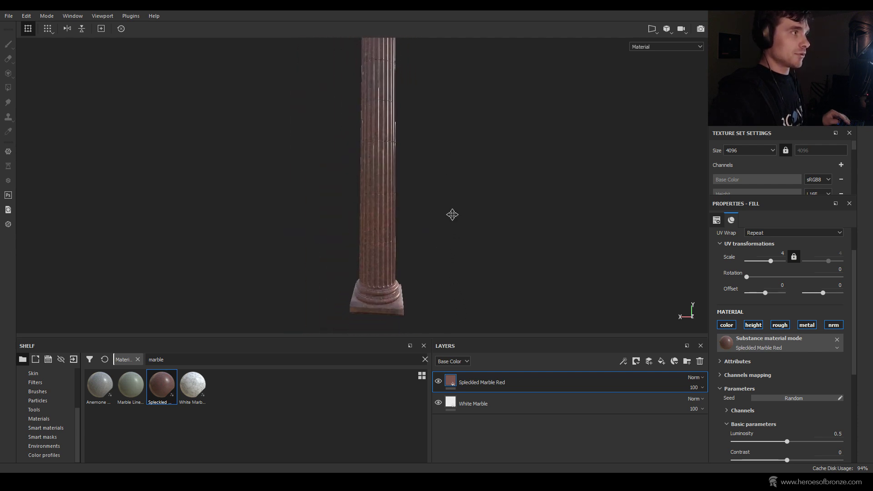
alt+drag(439, 257, 449, 244)
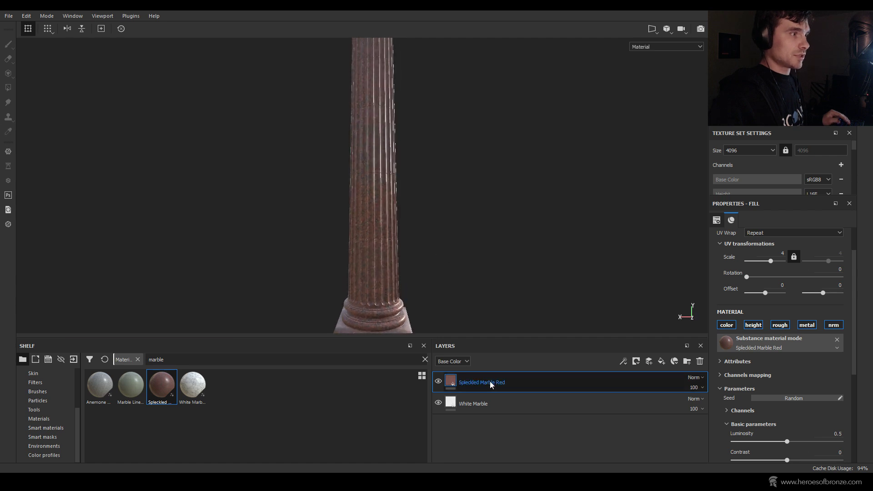
Step: Add a black mask to the Spleckled Marble Red layer, and polygon-fill the lower fluted shaft white in quad mode
click(637, 362)
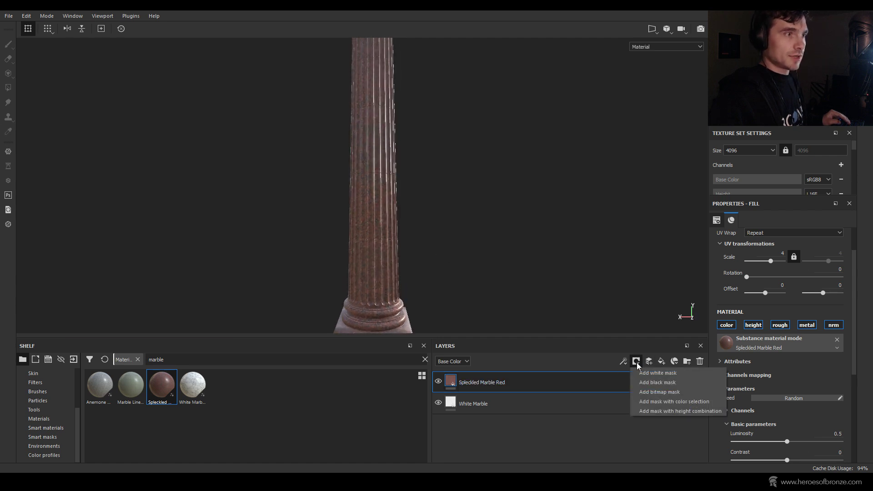
click(654, 382)
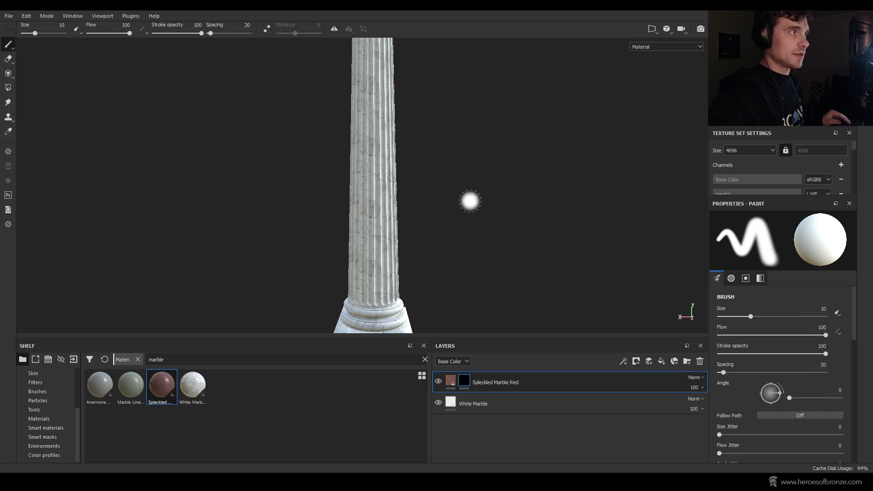
click(11, 89)
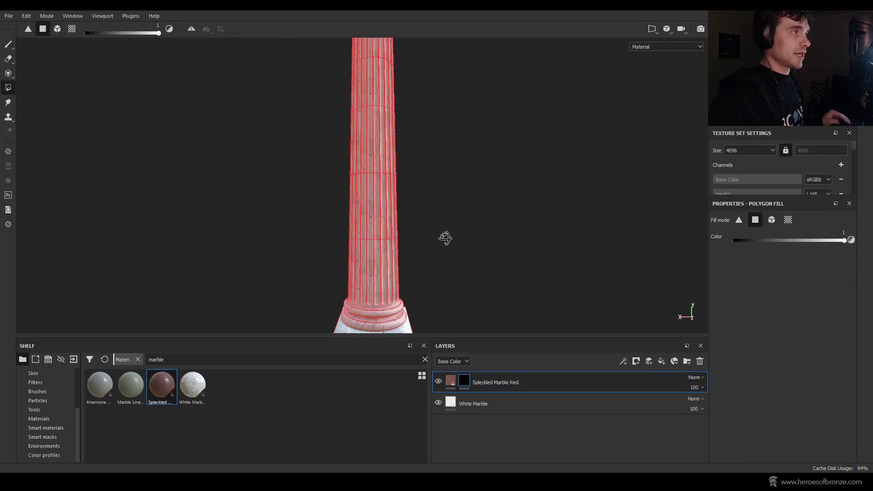
drag(301, 204, 307, 230)
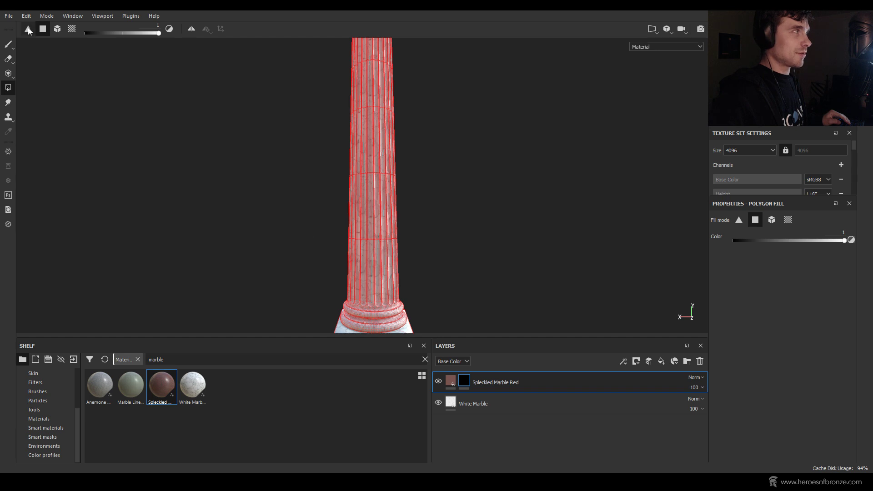
click(8, 44)
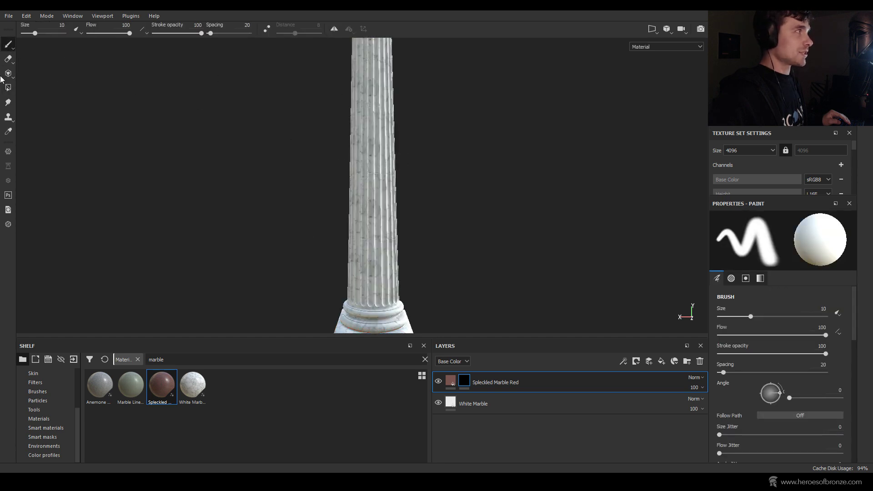
click(7, 91)
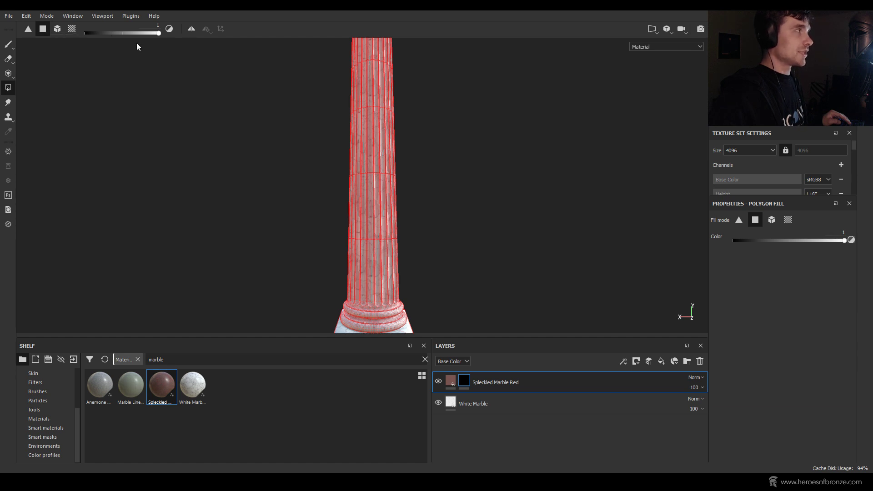
drag(304, 200, 476, 267)
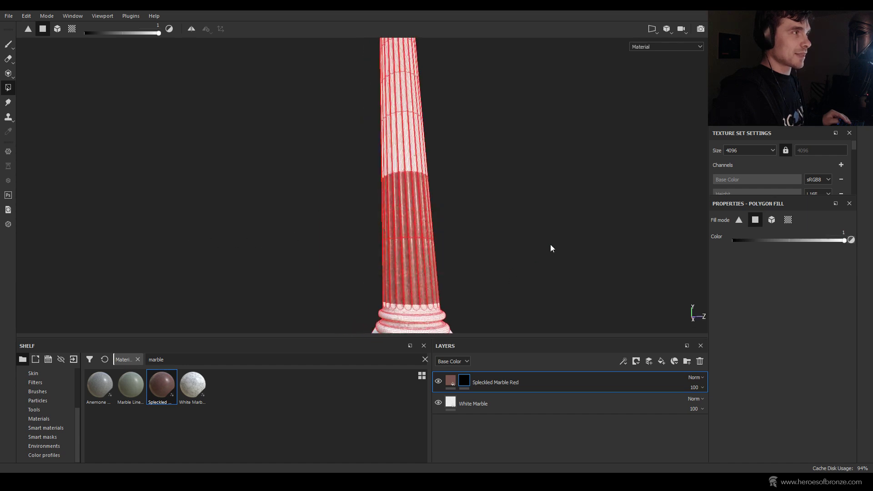
Step: Switch the viewport to orthographic projection, and line up a straight side view of the column's base
alt+drag(550, 245, 448, 207)
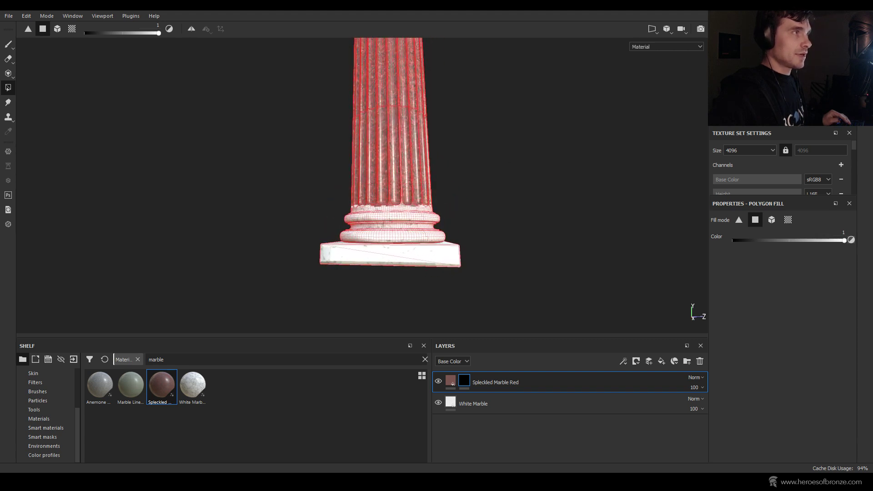
click(669, 29)
click(680, 53)
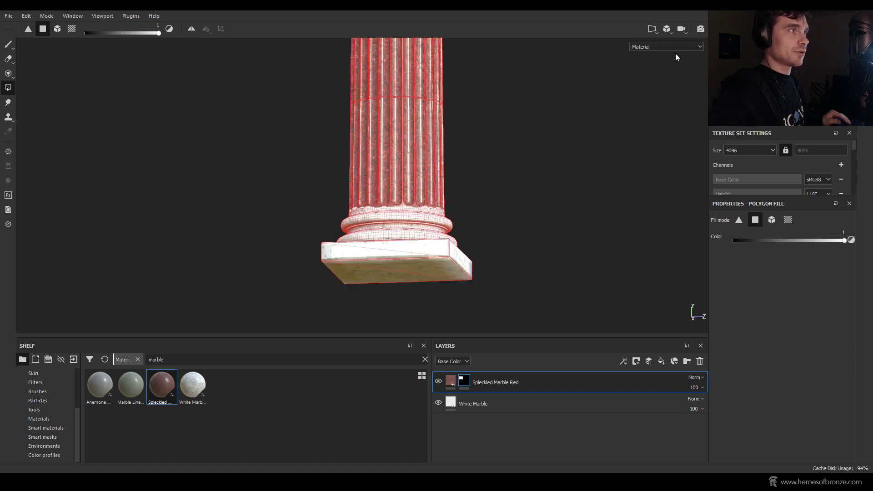
key(alt)
alt+drag(485, 163, 514, 173)
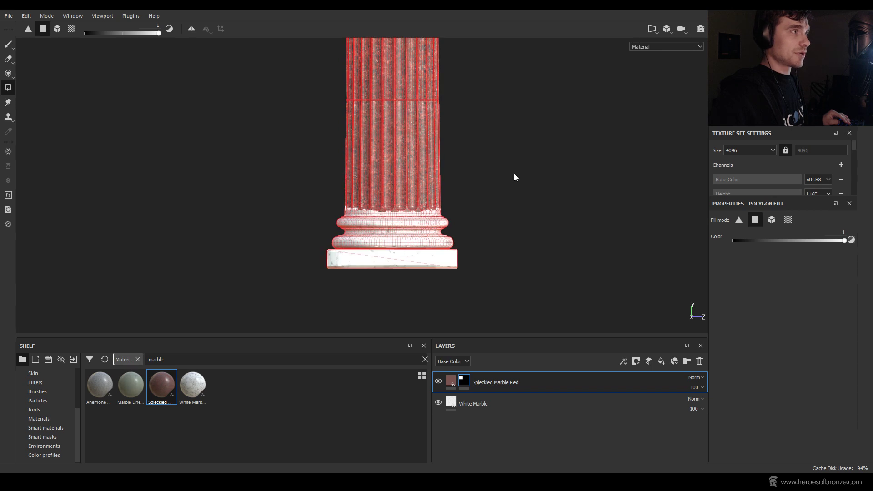
Step: Extend the white polygon fill in the red marble mask over the remaining strip of shaft directly above the base
mouse_move(343, 184)
mouse_down()
mouse_move(486, 215)
mouse_move(423, 195)
mouse_move(113, 211)
mouse_move(359, 216)
mouse_move(346, 216)
mouse_up()
key(1)
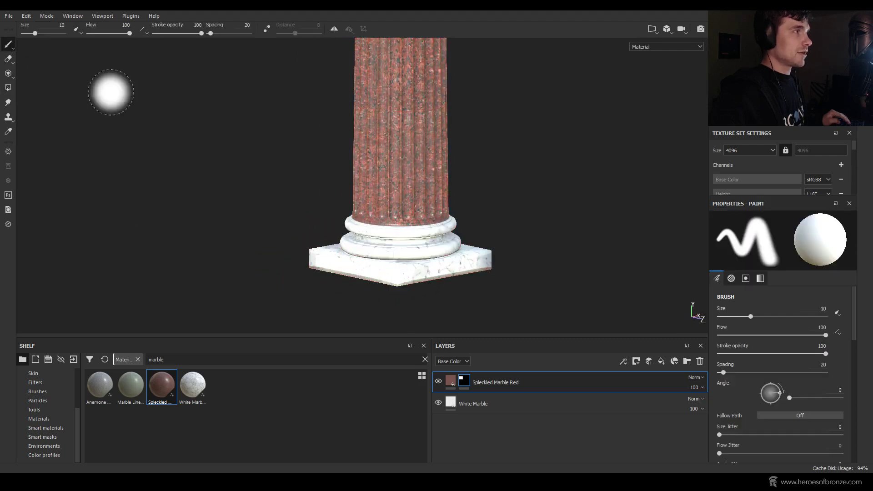
mouse_move(283, 189)
alt+middle_down()
mouse_move(268, 267)
mouse_move(306, 215)
alt+middle_up()
mouse_move(307, 214)
alt+mouse_down()
mouse_move(390, 230)
mouse_move(419, 201)
mouse_move(544, 192)
alt+mouse_up()
Step: Polygon-fill the upper section of the fluted shaft below the capital white in the Spleckled Marble Red mask, leaving the middle section unfilled
scroll(421, 226, down, 2)
alt+middle_drag(358, 173, 422, 236)
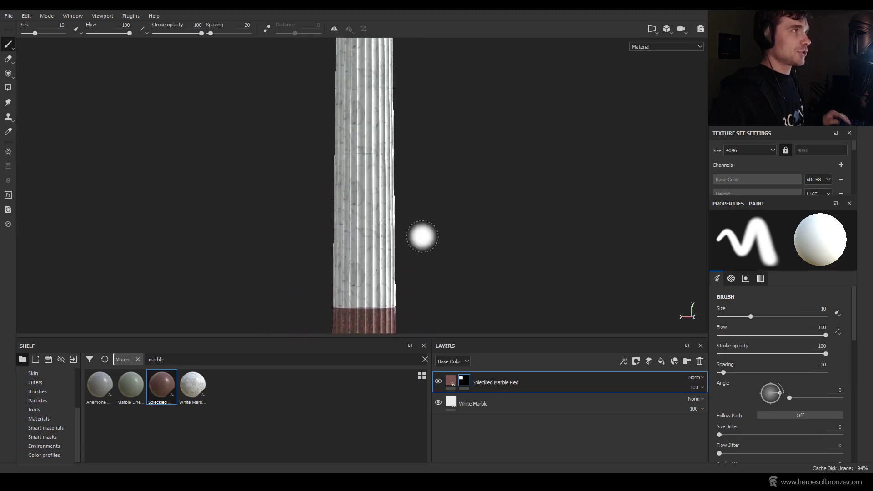
alt+middle_drag(428, 121, 434, 289)
mouse_move(419, 221)
alt+middle_down()
mouse_move(442, 207)
mouse_move(449, 213)
alt+middle_up()
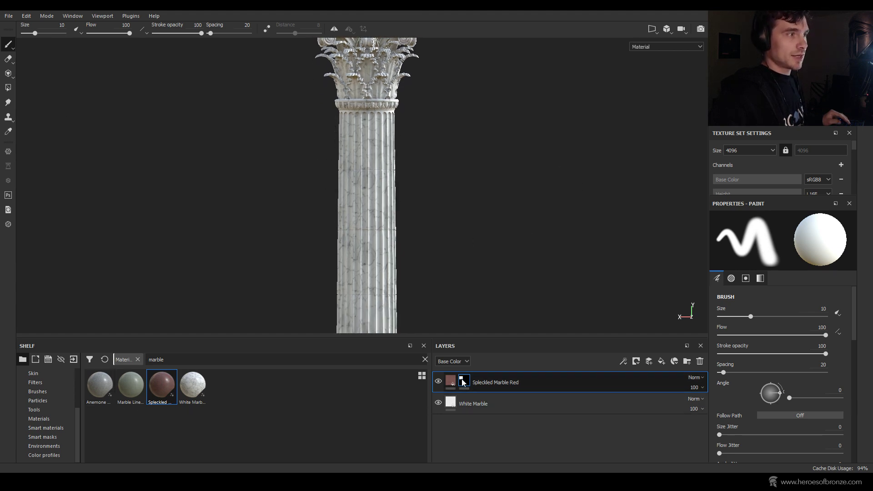
click(8, 88)
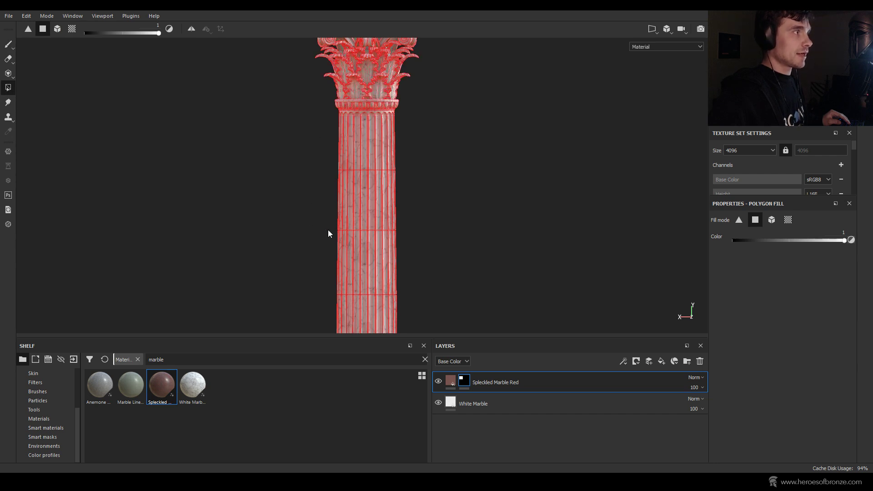
drag(327, 230, 137, 131)
key(1)
mouse_move(356, 155)
alt+mouse_down()
mouse_move(277, 168)
mouse_move(143, 168)
mouse_move(557, 166)
alt+mouse_up()
alt+middle_drag(558, 166, 529, 200)
alt+drag(529, 199, 545, 182)
alt+middle_drag(544, 182, 517, 199)
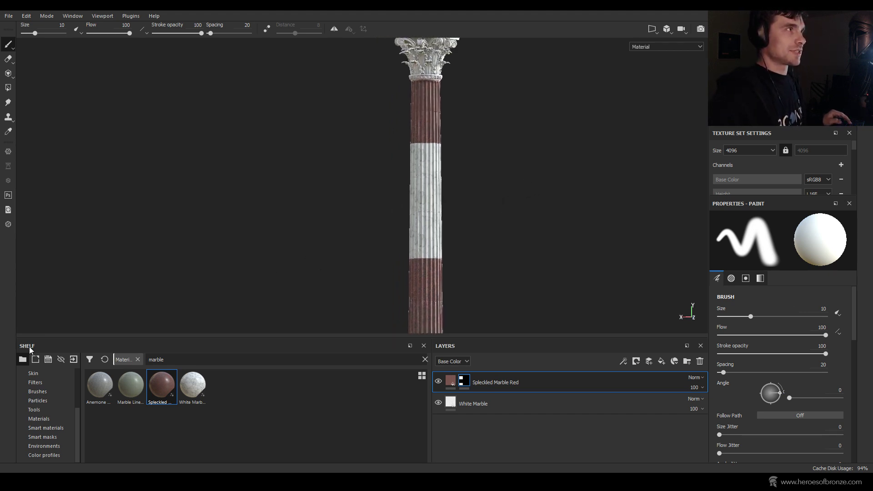
alt+drag(499, 250, 510, 273)
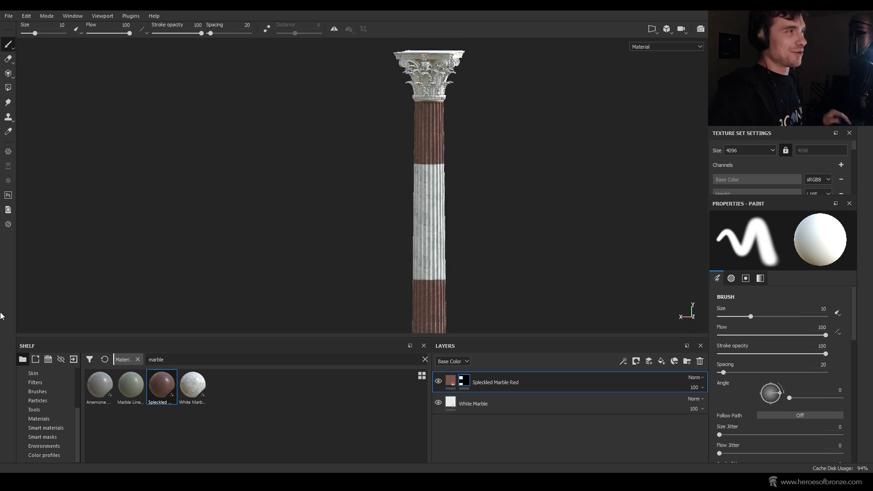
Step: Dock the Shelf and Layers as tall columns side by side next to the viewport, and frame the whole column
drag(28, 349, 25, 286)
drag(292, 239, 148, 234)
drag(168, 343, 163, 232)
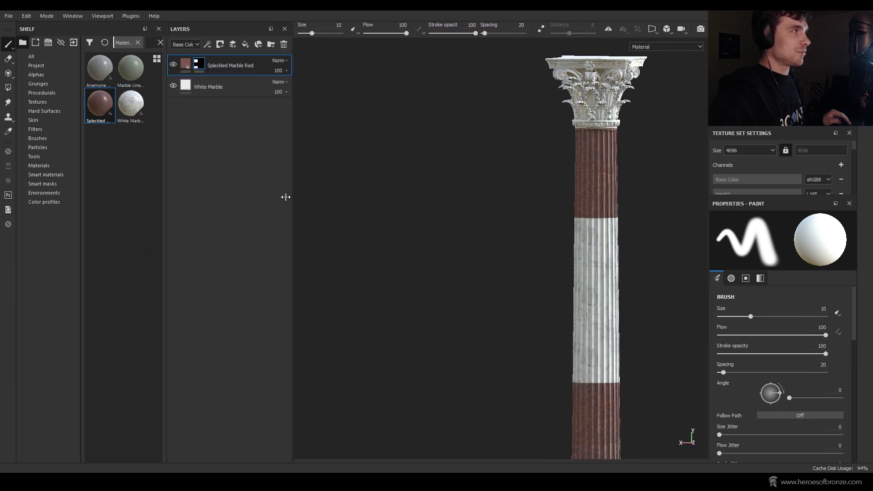
key(f)
mouse_move(403, 152)
alt+mouse_down()
mouse_move(431, 201)
mouse_move(450, 201)
alt+mouse_up()
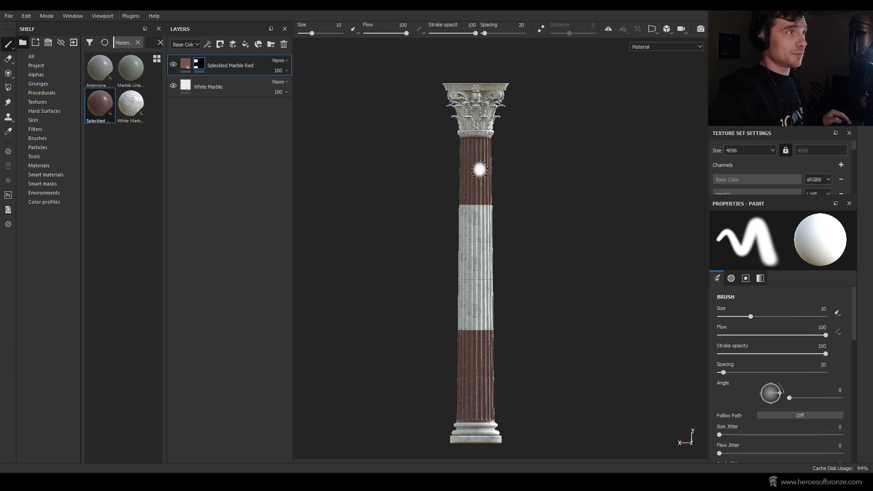
Step: Set the Saturation of the Spleckled Marble Red fill's material to 0.7
scroll(488, 171, up, 8)
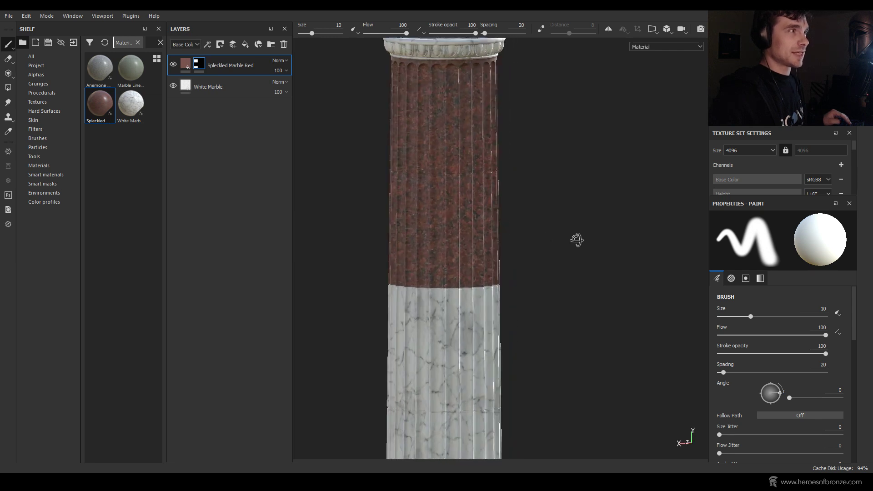
mouse_move(577, 240)
alt+mouse_down()
mouse_move(445, 223)
mouse_move(538, 232)
alt+mouse_up()
scroll(805, 406, down, 10)
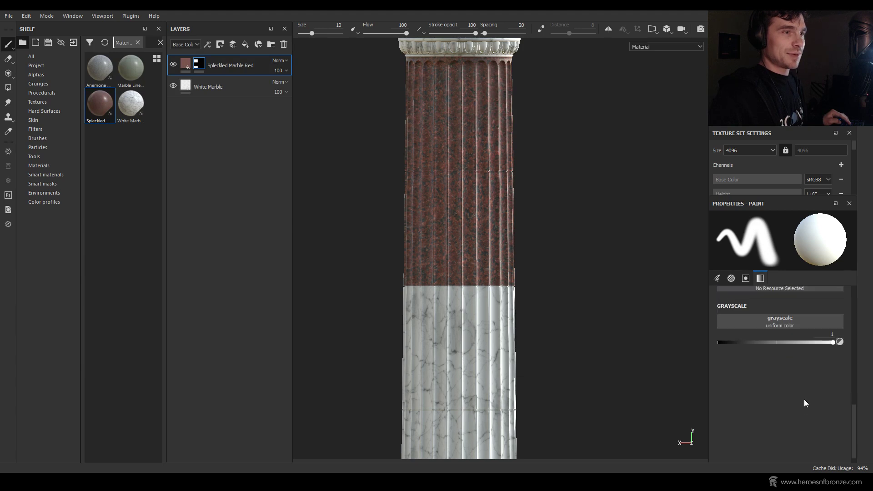
click(184, 65)
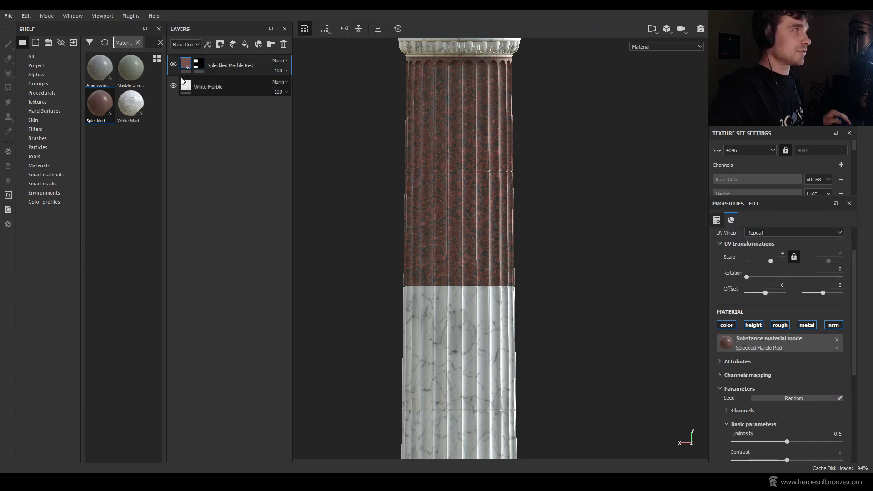
scroll(804, 343, down, 5)
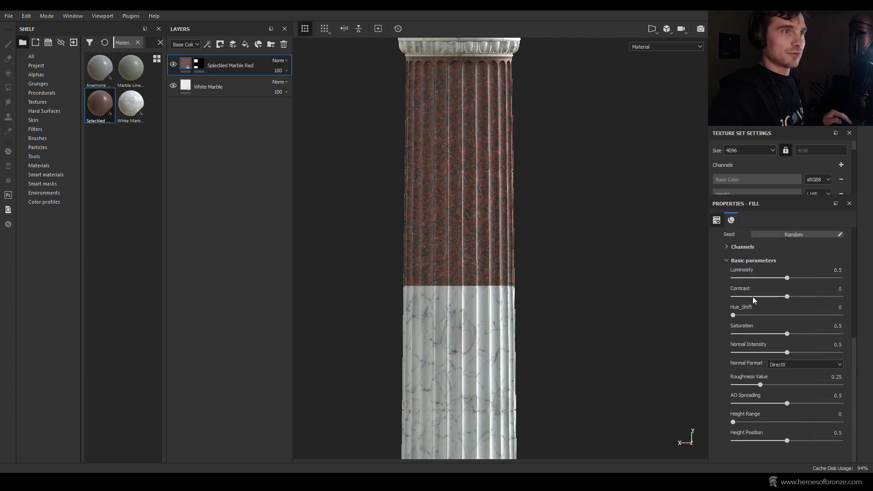
click(751, 262)
click(758, 349)
scroll(758, 349, down, 3)
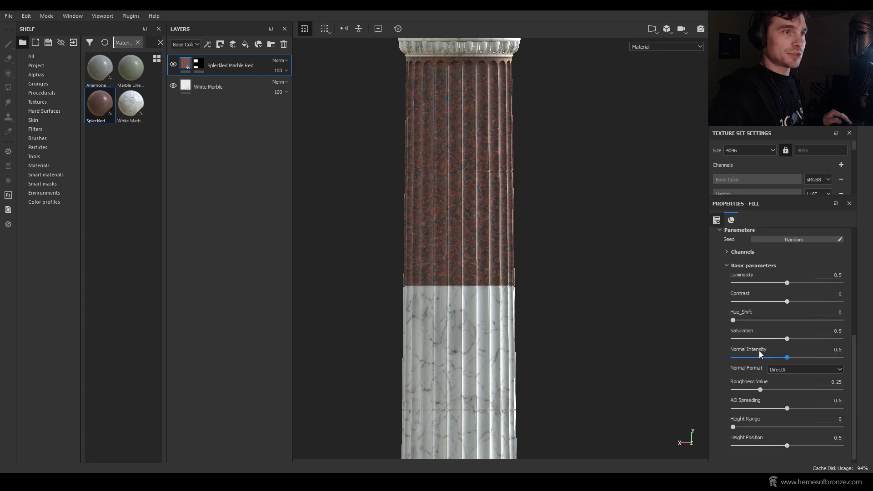
click(832, 331)
text(0.7)
key(Return)
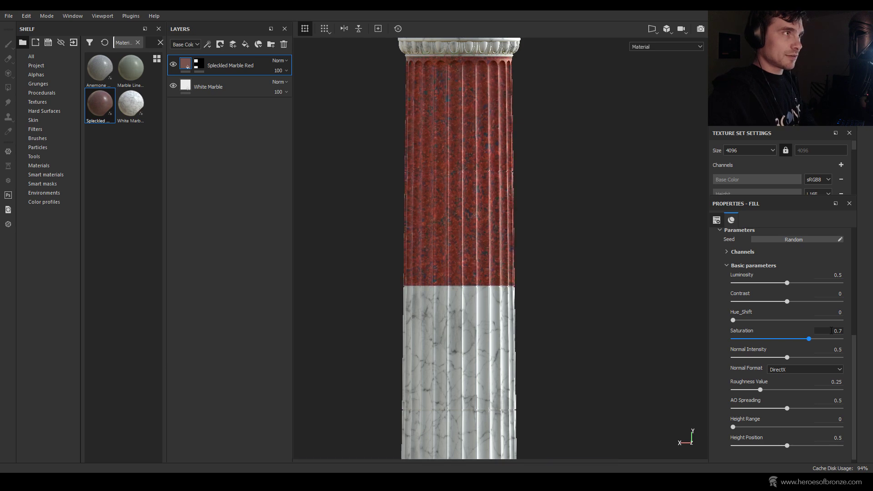
mouse_move(612, 223)
alt+mouse_down()
mouse_move(605, 214)
mouse_move(433, 220)
mouse_move(607, 225)
mouse_move(618, 202)
mouse_move(619, 217)
alt+mouse_up()
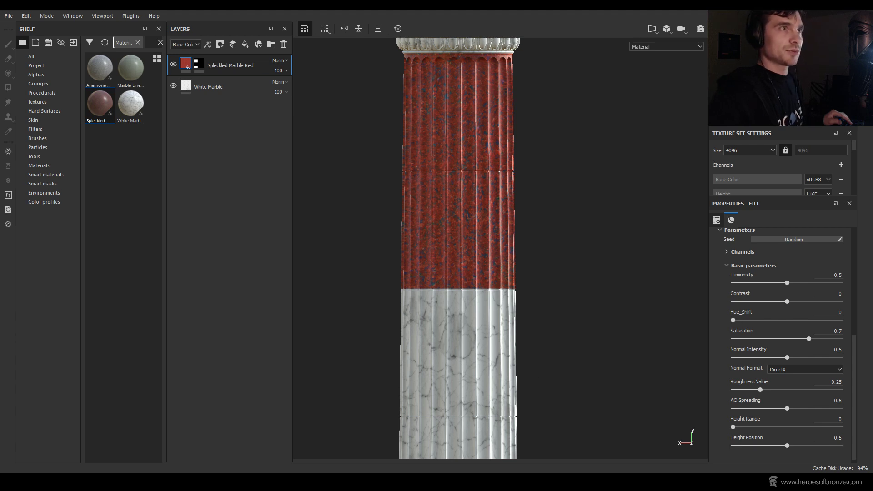
Step: Add a fill layer above Spleckled Marble Red, and disable its height, rough, metal and nrm channels so that it affects only color
click(246, 44)
click(757, 230)
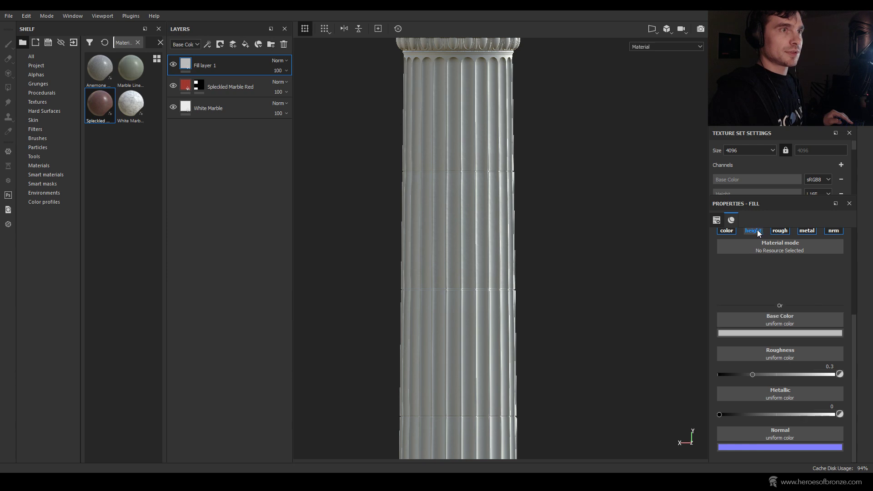
click(780, 248)
click(808, 249)
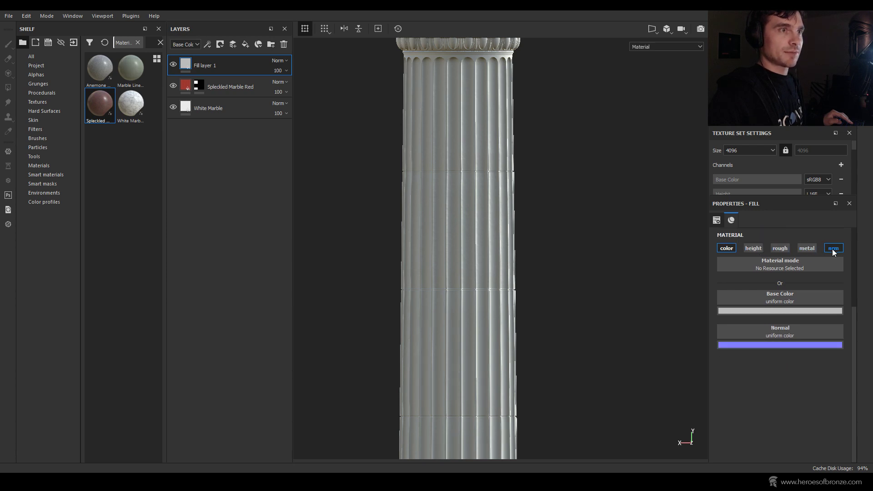
click(834, 250)
Step: Set the new fill layer's base color to a dark red with R 0.290, G 0 and B 0
click(761, 312)
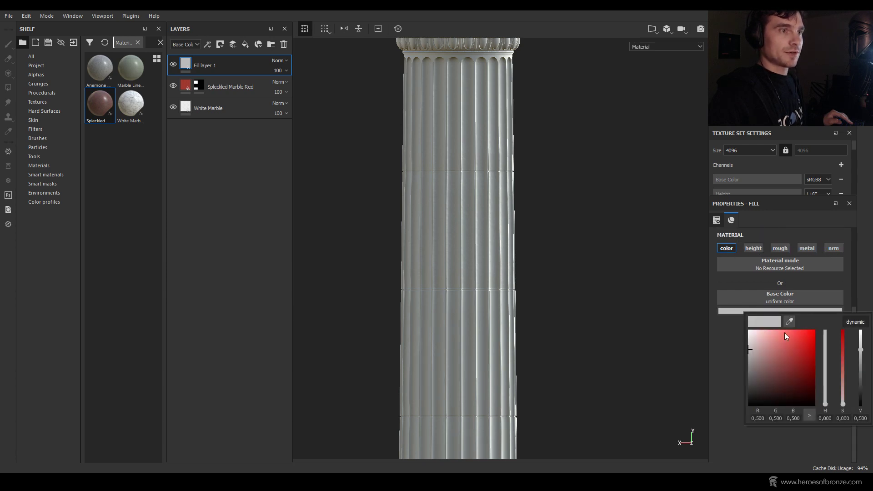
drag(785, 333, 821, 362)
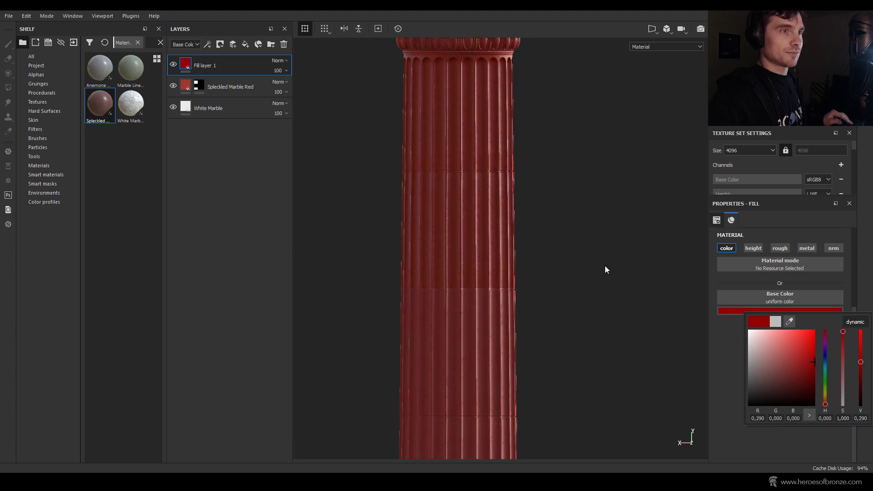
click(661, 302)
Step: Copy the Spleckled Marble Red mask, and paste it into a new black mask on the dark red fill layer
click(199, 86)
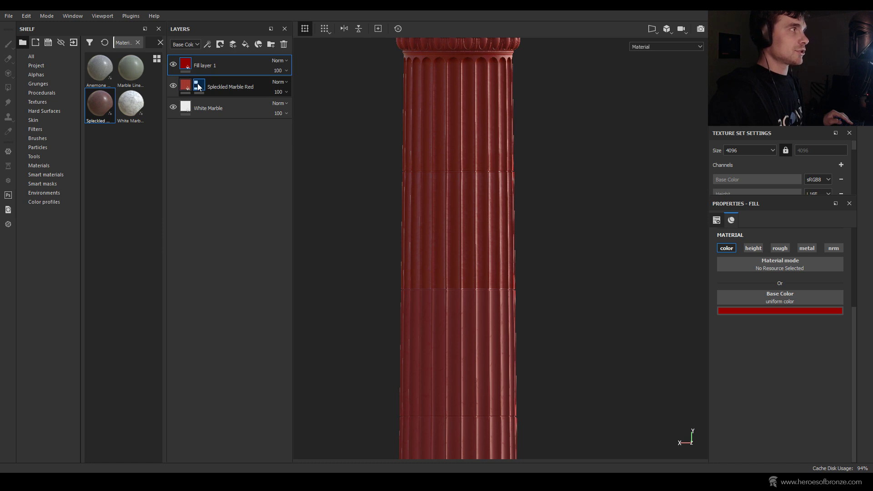
right_click(199, 87)
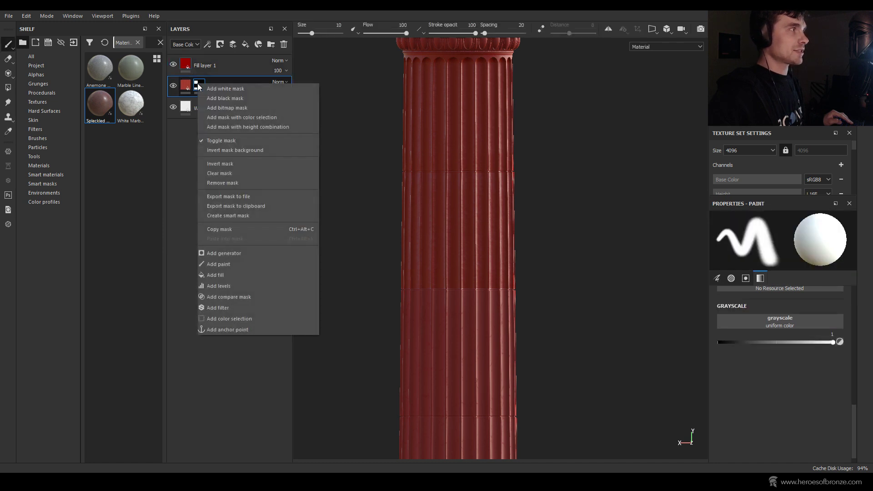
click(228, 229)
click(212, 68)
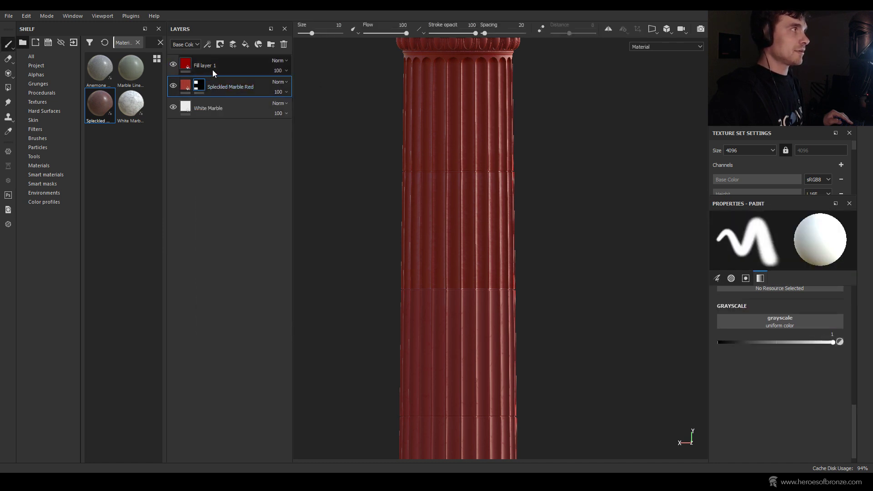
click(221, 44)
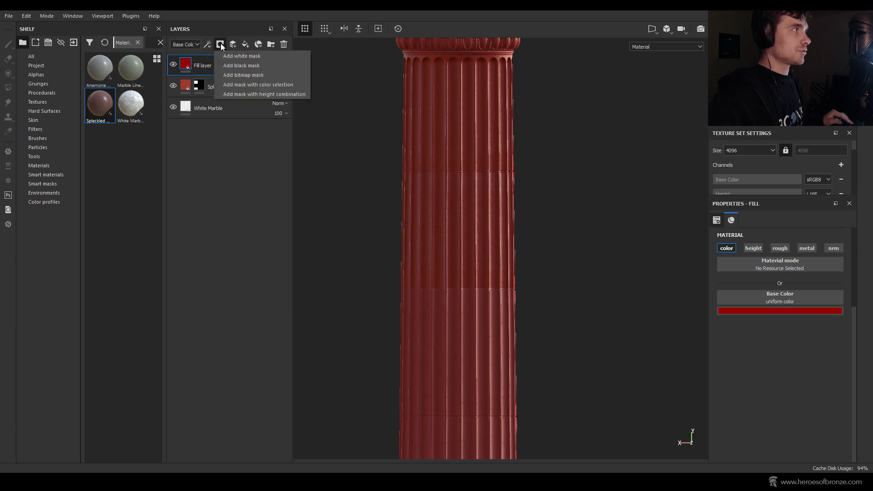
click(243, 66)
right_click(201, 65)
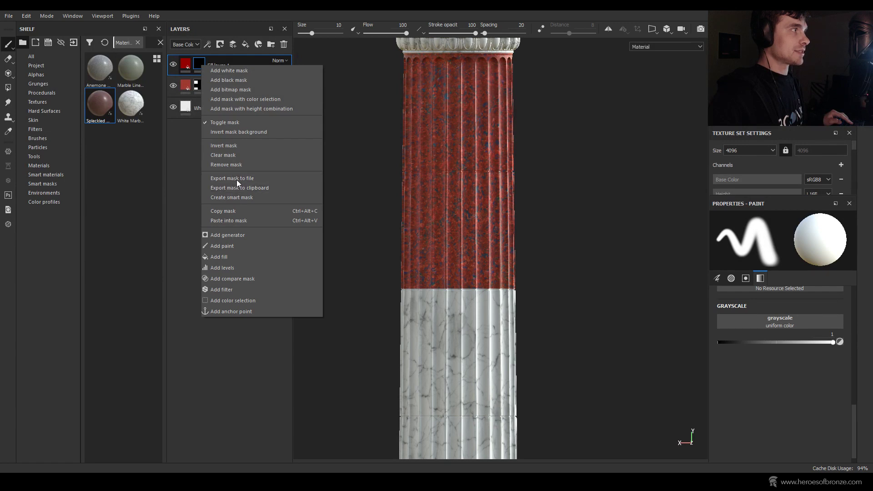
click(240, 220)
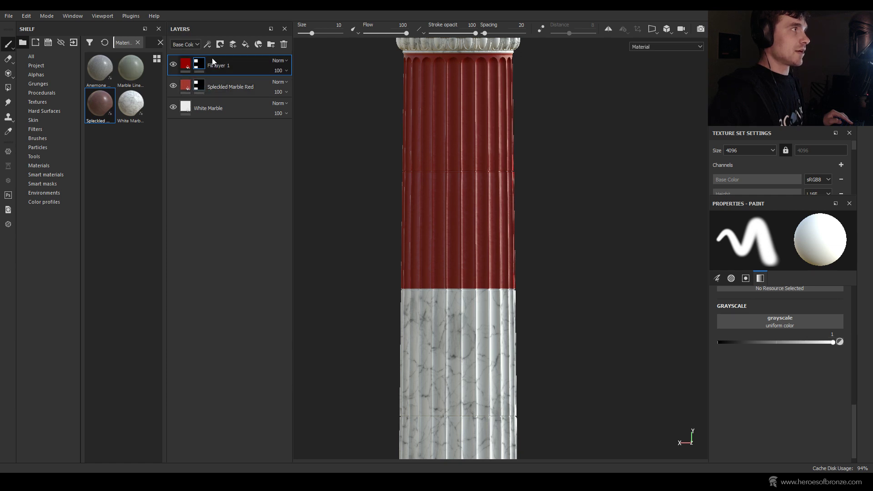
Step: Set the dark red fill layer's blending mode to Soft light, and compare the column with the layer hidden and shown
click(279, 61)
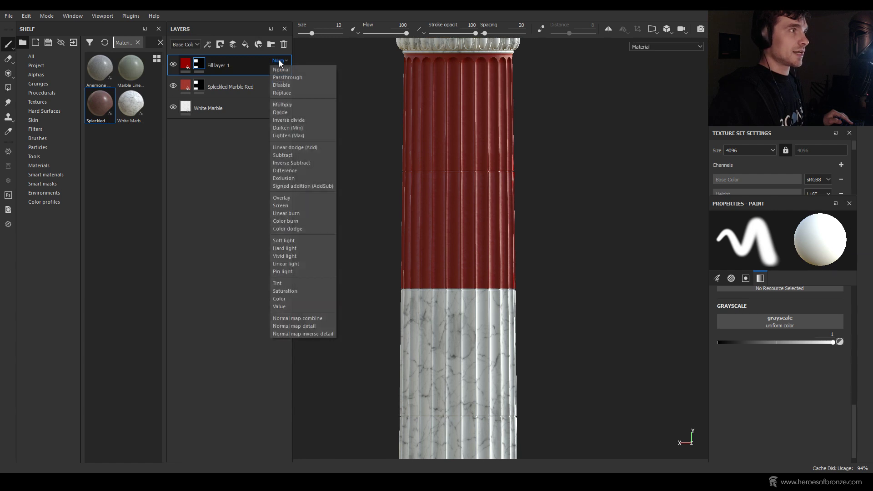
click(288, 241)
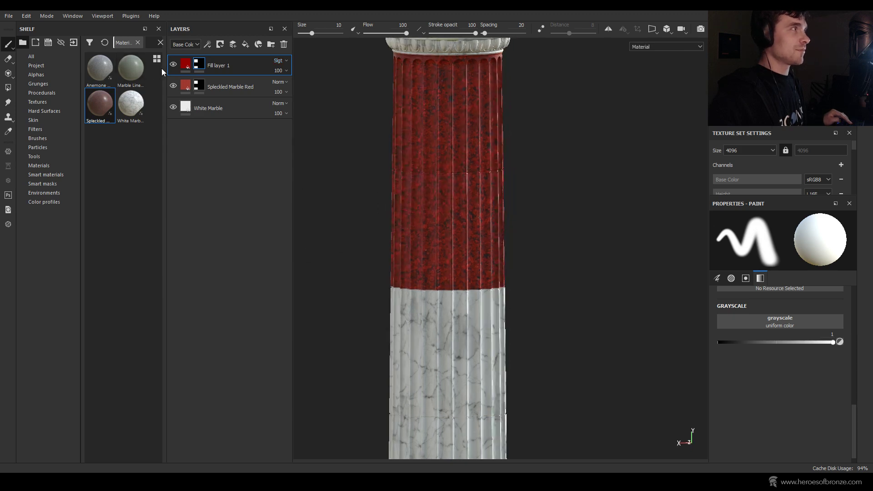
click(173, 64)
click(174, 63)
click(173, 63)
click(173, 64)
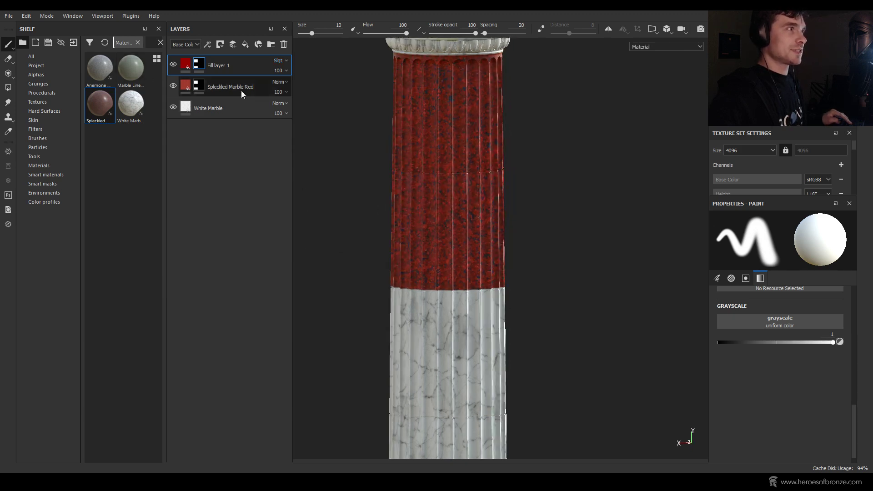
alt+drag(427, 180, 399, 176)
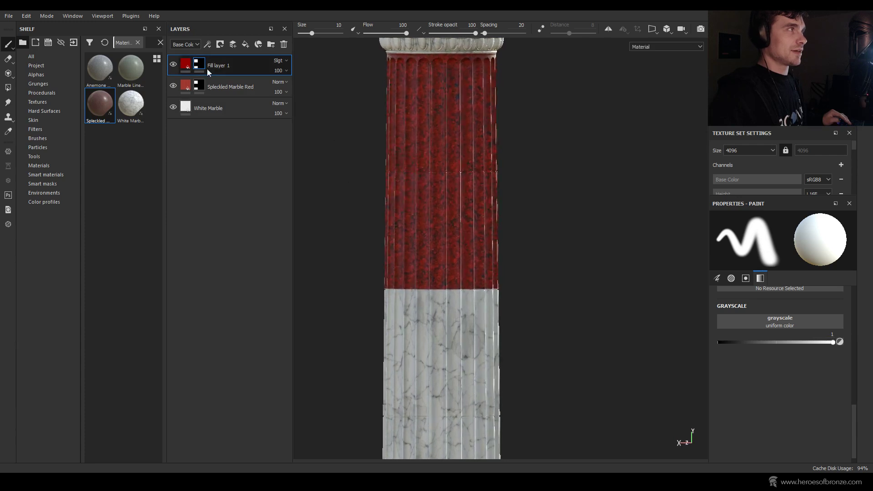
click(173, 63)
click(173, 64)
mouse_move(376, 246)
alt+mouse_down()
mouse_move(447, 247)
mouse_move(501, 209)
mouse_move(585, 217)
mouse_move(367, 202)
mouse_move(540, 240)
mouse_move(501, 238)
mouse_move(542, 247)
mouse_move(523, 251)
alt+mouse_up()
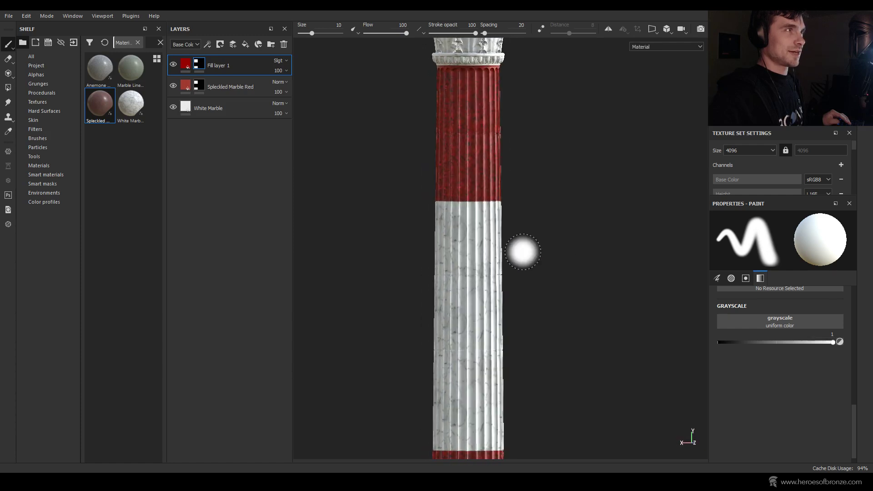
mouse_move(523, 251)
alt+middle_down()
mouse_move(512, 190)
mouse_move(511, 287)
alt+middle_up()
scroll(512, 191, down, 4)
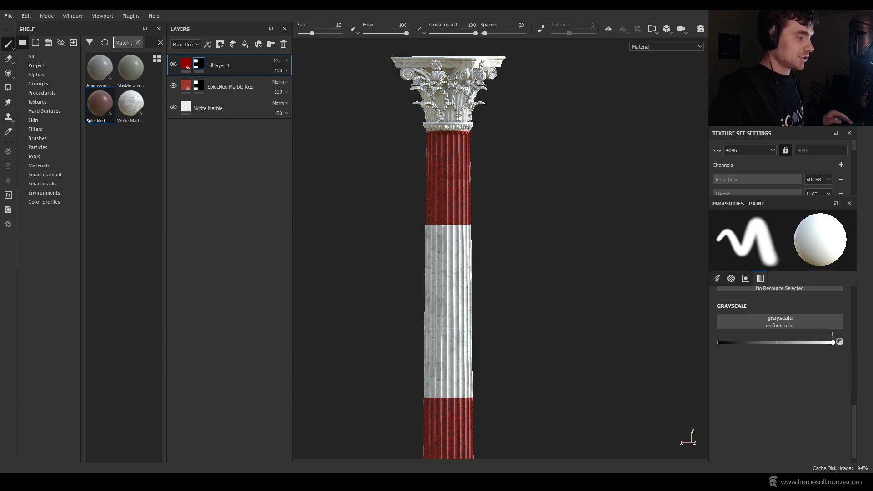
Step: Rename the dark red fill layer Red Coloring
double_click(223, 66)
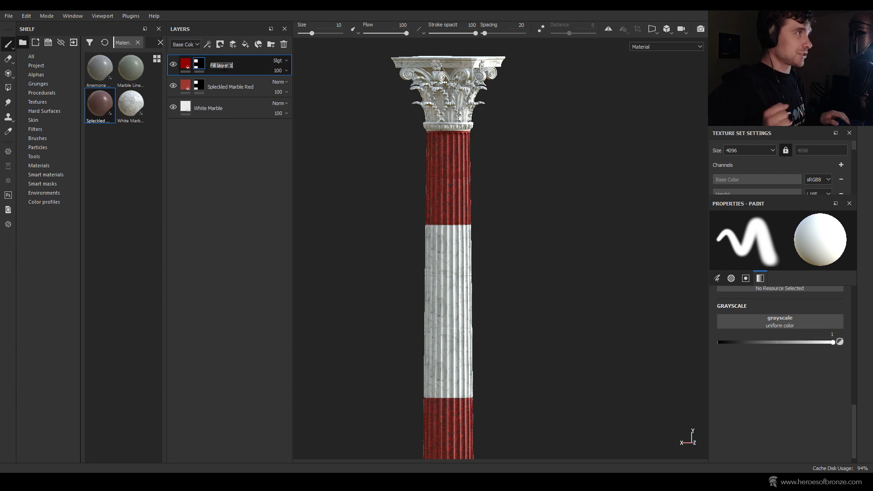
text(Red Coloring)
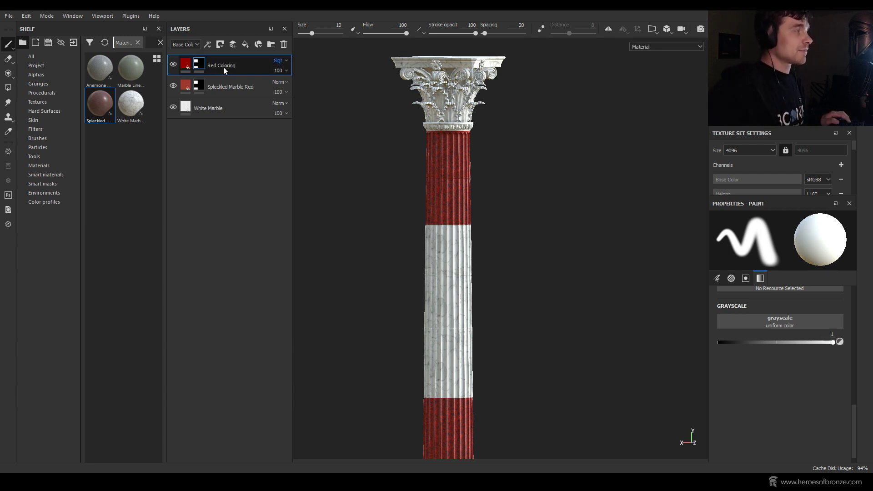
Step: Group the Red Coloring and Spleckled Marble Red layers into a folder named Red Marble, and collapse it
click(236, 92)
key(ctrl+g)
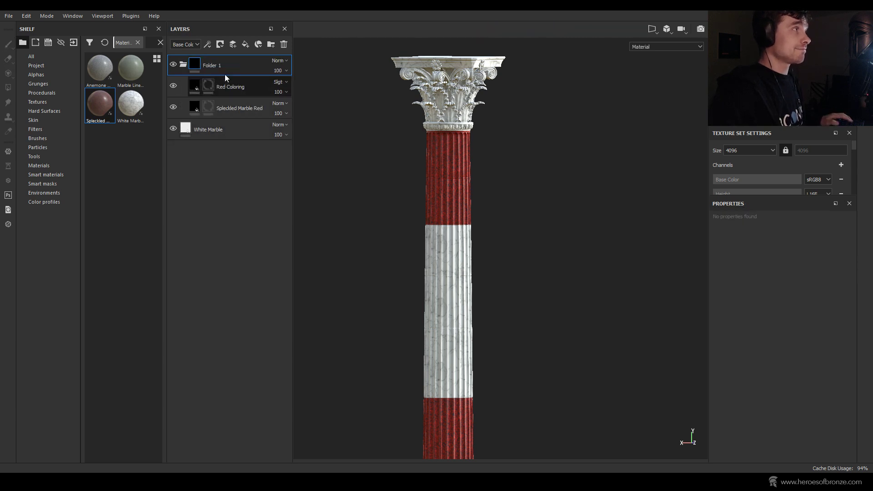
double_click(216, 66)
text(Red )
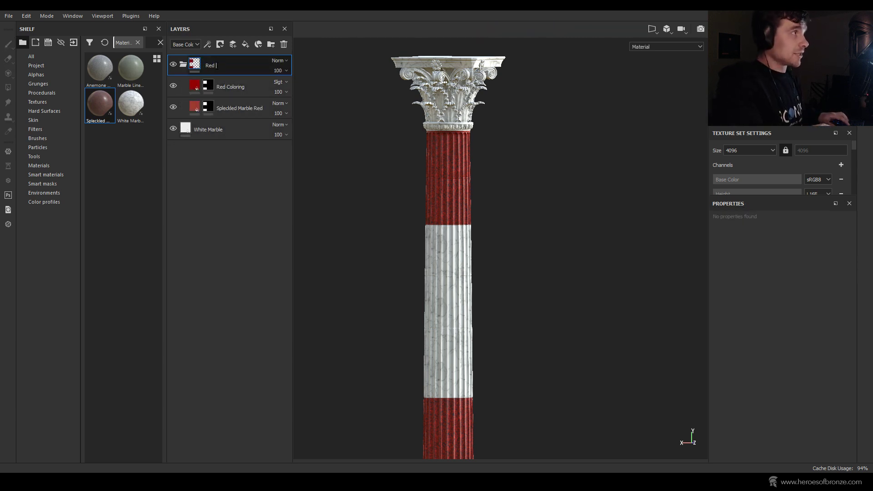
text(Marble)
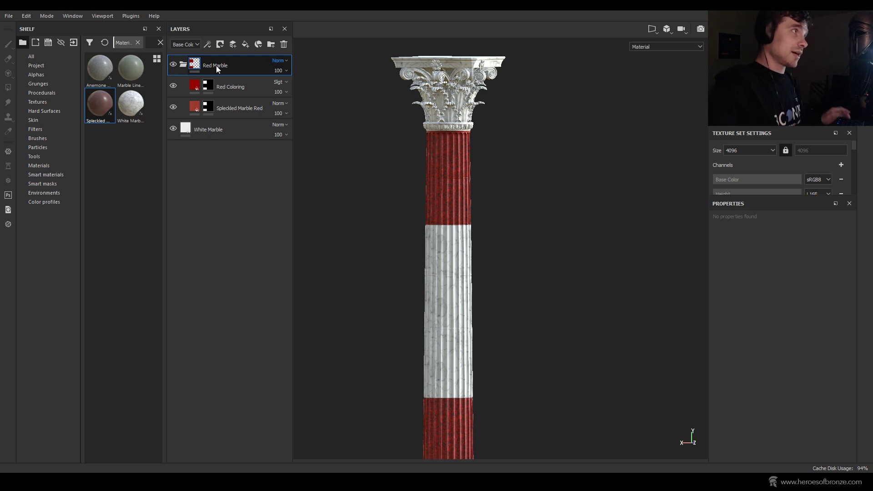
click(183, 66)
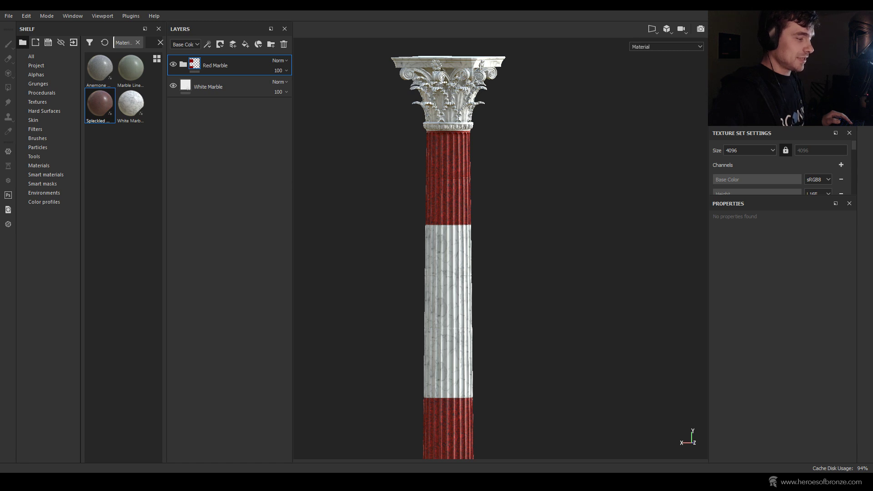
Step: Duplicate the Red Coloring layer, move the copy above the Red Marble folder, and collapse the folder
click(183, 64)
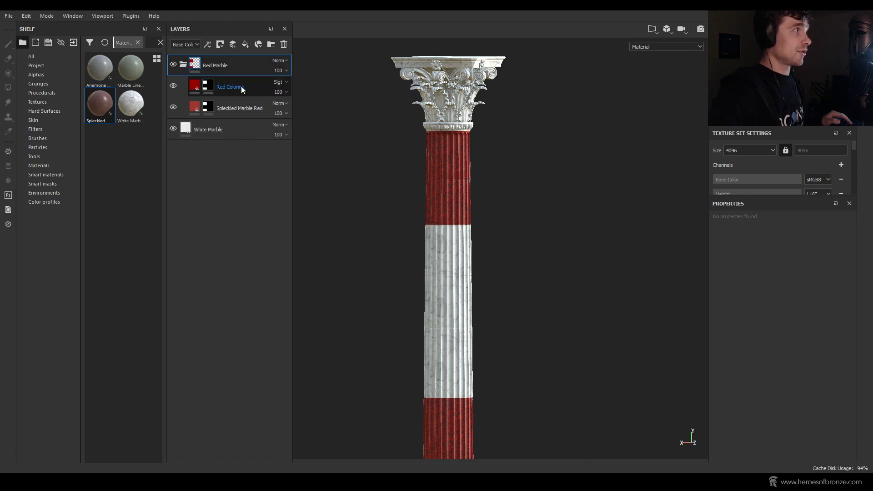
click(241, 86)
right_click(236, 87)
click(229, 87)
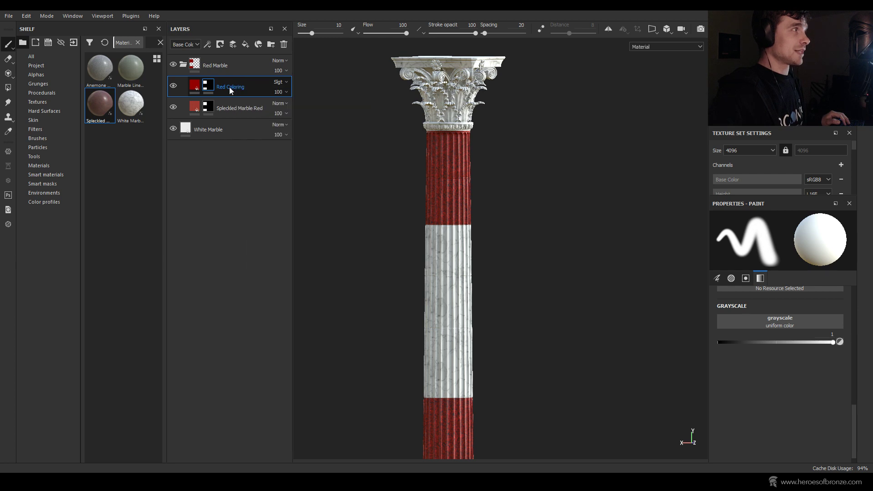
right_click(229, 87)
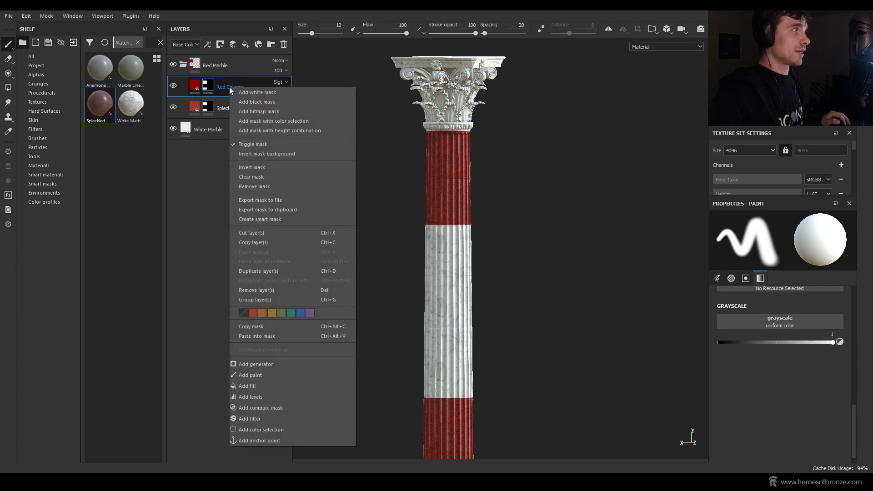
click(279, 270)
drag(241, 83, 237, 56)
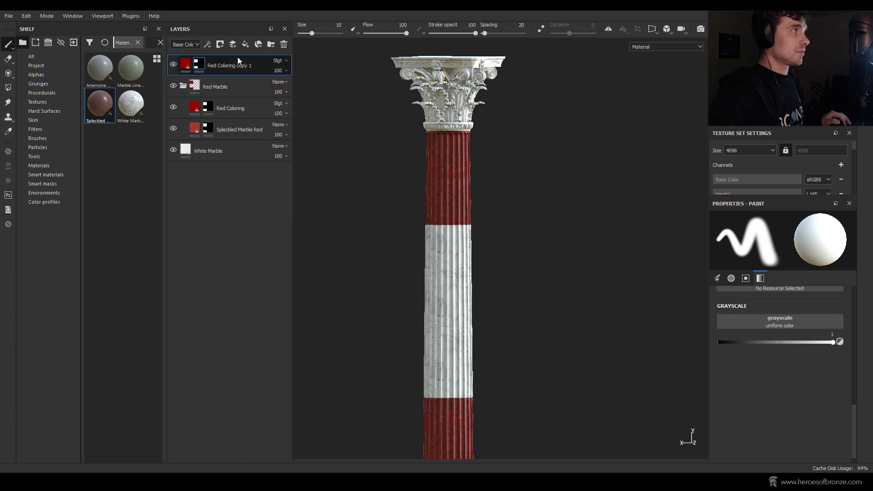
click(184, 85)
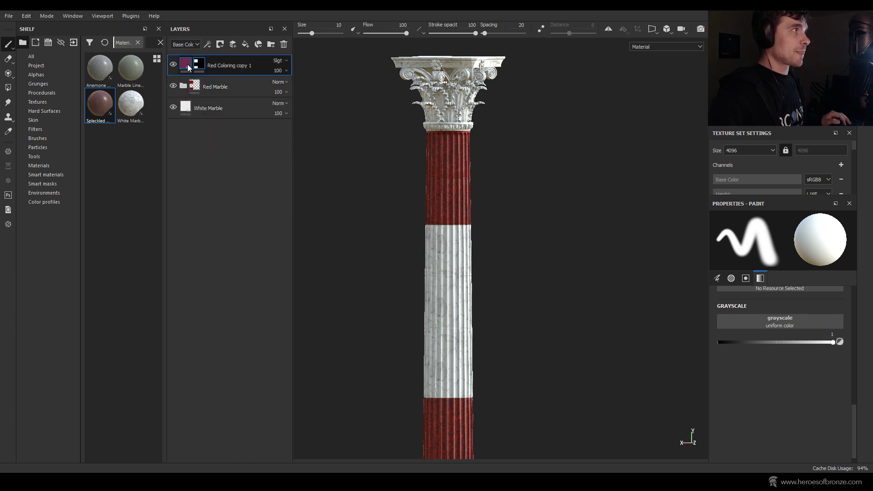
Step: Remove the mask from the Red Coloring copy and set the layer's blending mode to Normal
click(187, 64)
right_click(200, 63)
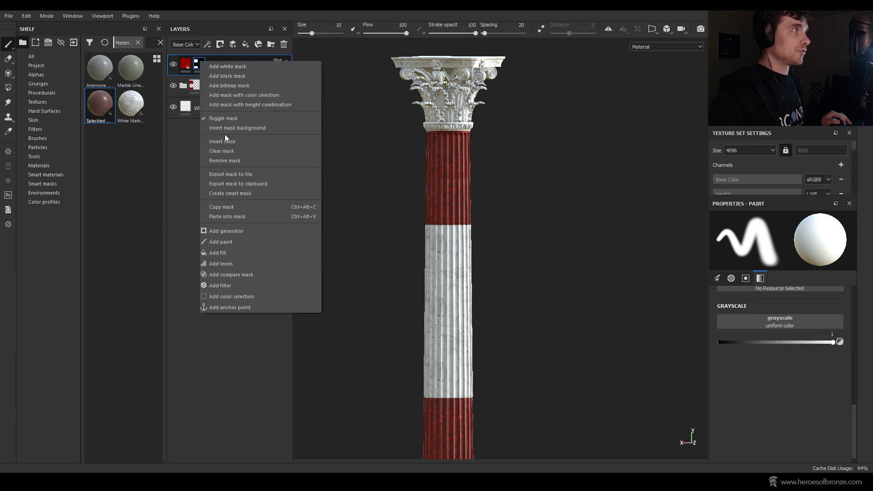
click(234, 161)
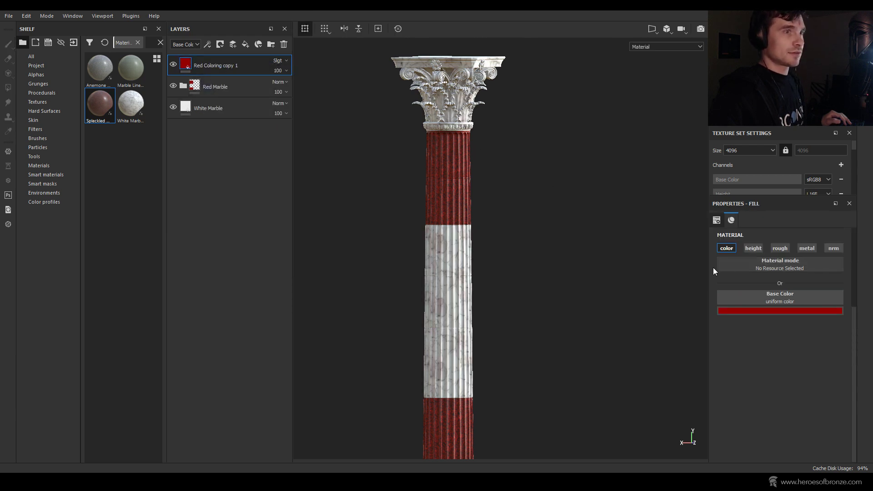
scroll(579, 181, down, 3)
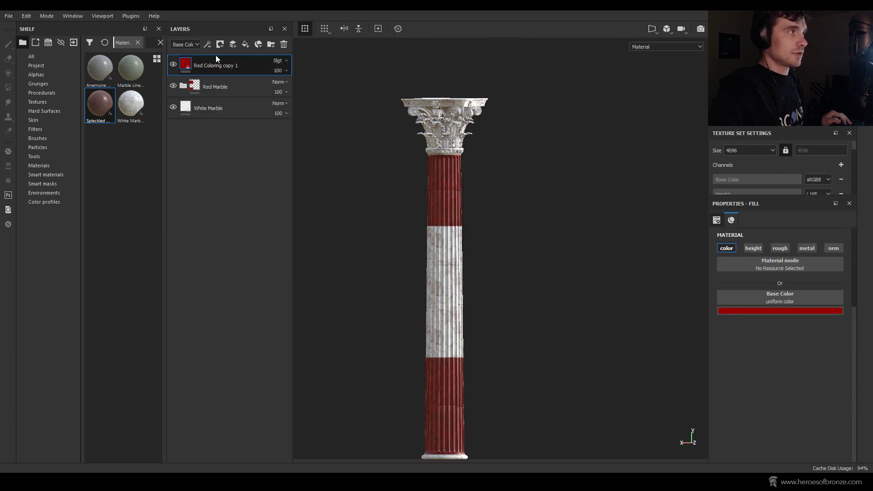
click(279, 60)
click(287, 70)
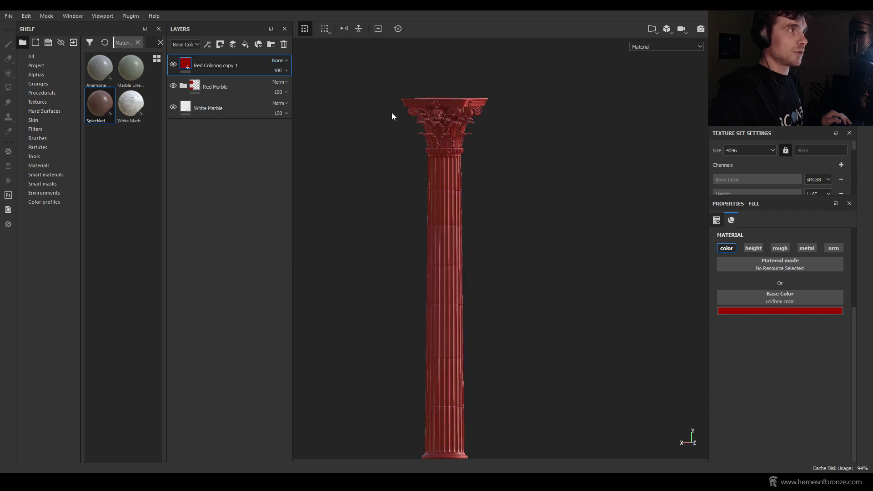
Step: Set the copied layer's base color to a blue with R 0, G 0.118 and B 0.290
alt+drag(392, 113, 487, 155)
scroll(475, 125, up, 3)
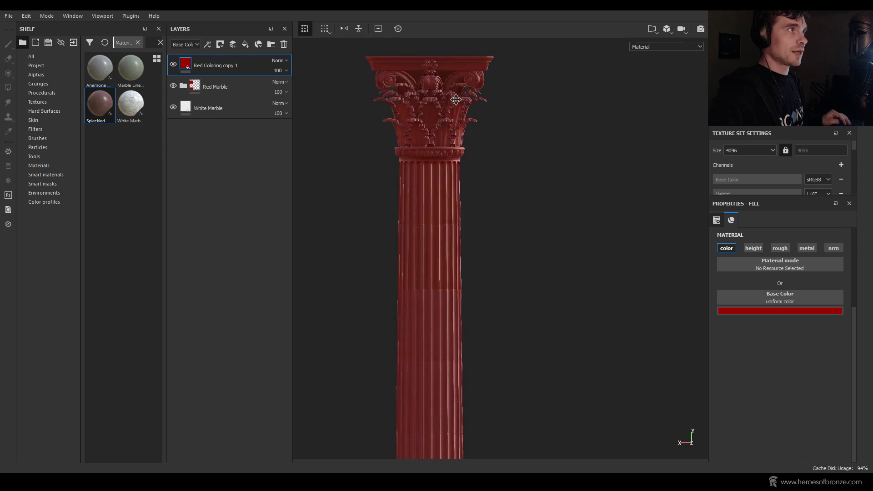
alt+middle_drag(455, 98, 492, 175)
click(738, 312)
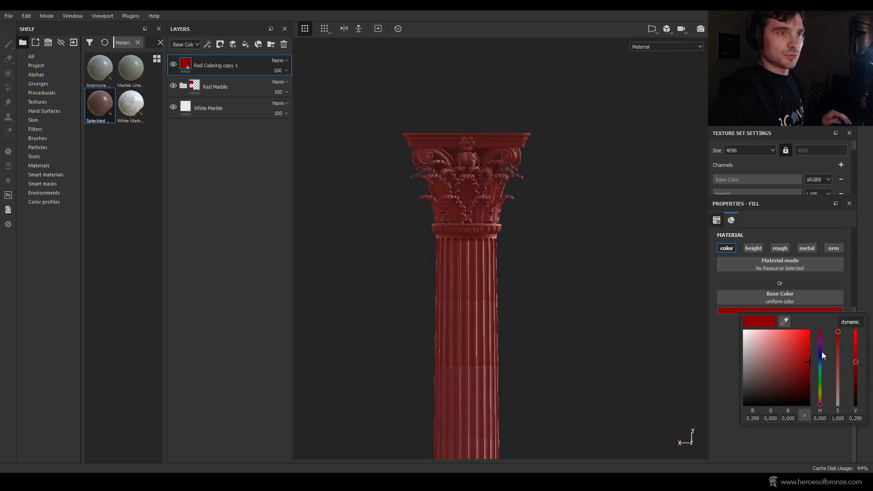
drag(823, 352, 822, 361)
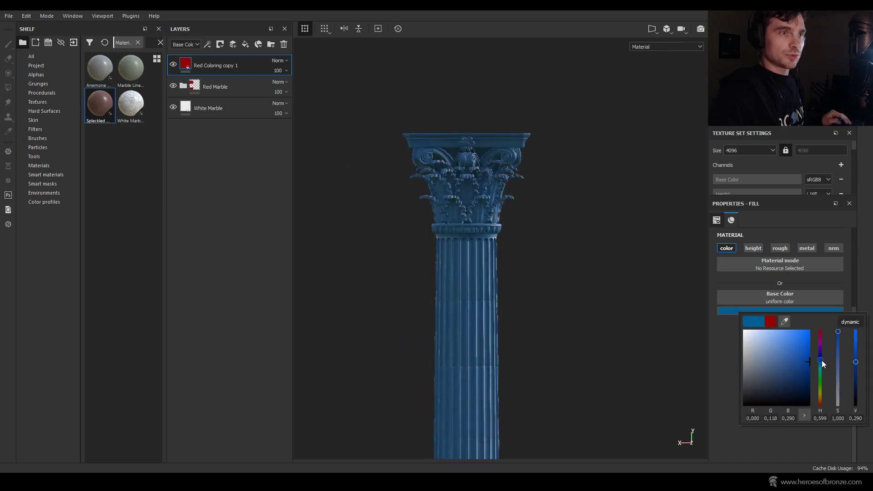
click(575, 208)
scroll(577, 208, up, 2)
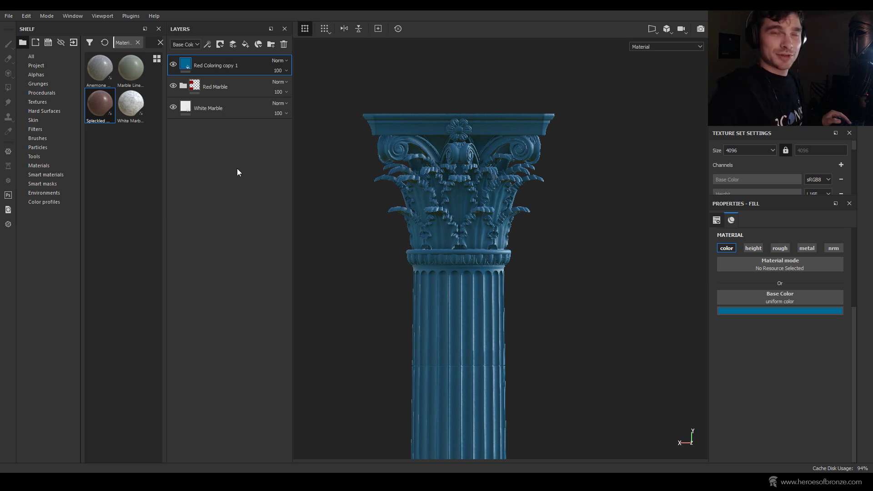
Step: Rename the copied fill layer Blue Coloring
double_click(210, 65)
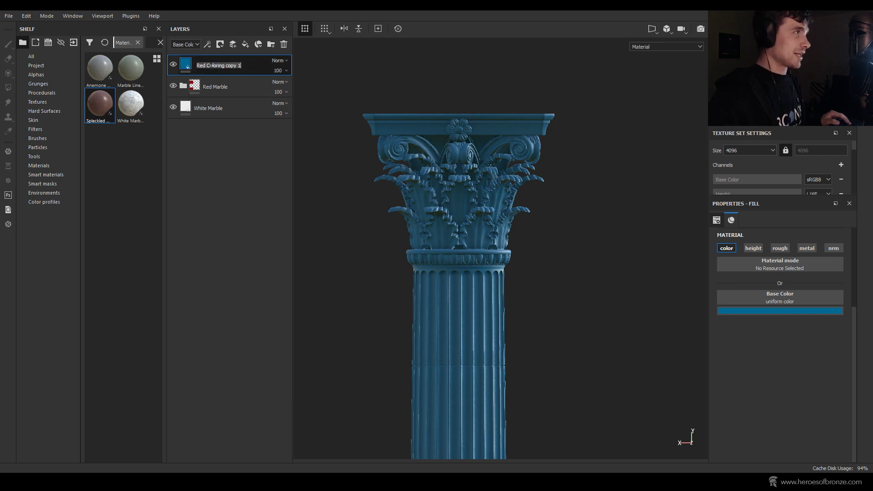
text(Blue C)
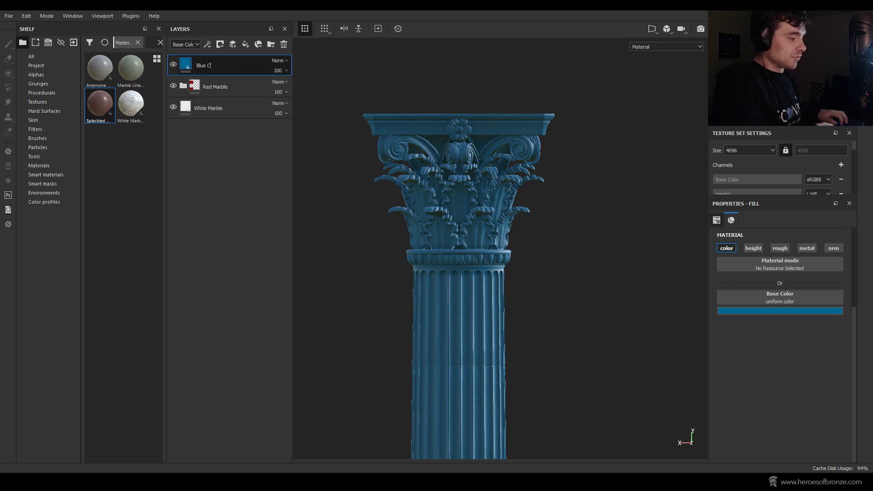
text(oloring)
key(Return)
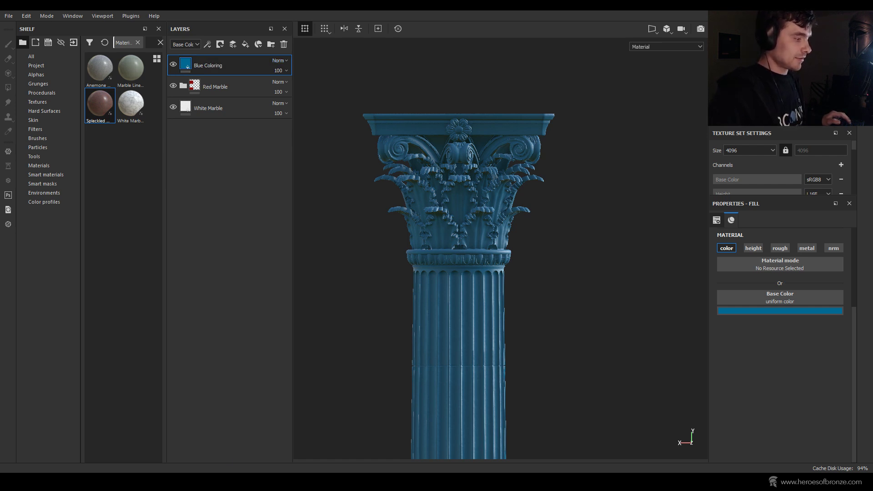
Step: Set the Blue Coloring layer's blending mode to Multiply, and check the marble veining on the capital up close
click(280, 61)
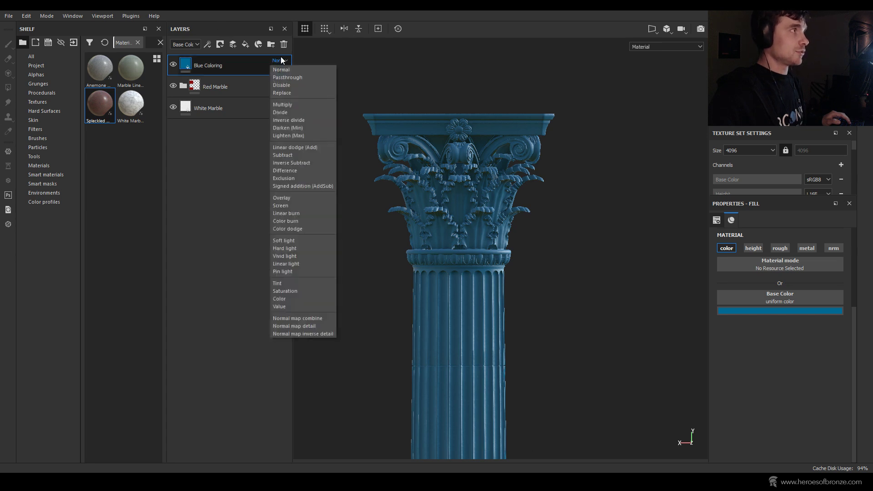
click(292, 106)
scroll(500, 169, up, 5)
scroll(450, 206, up, 8)
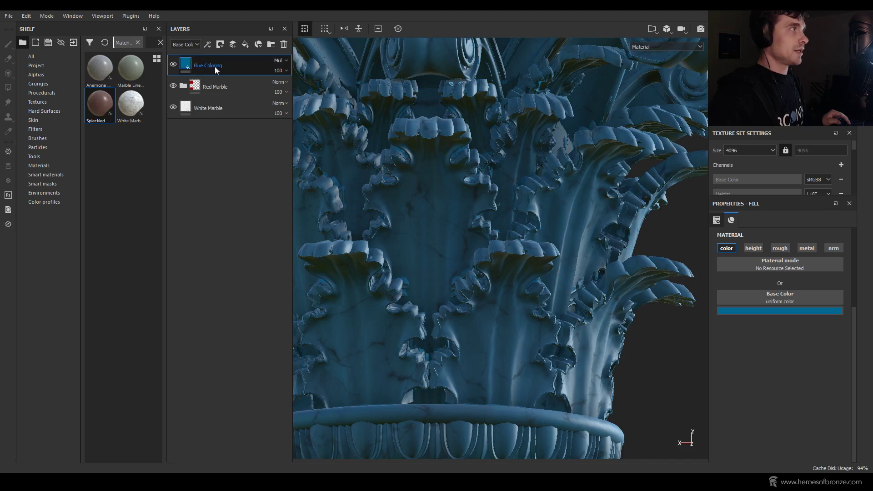
Step: Add a black mask to the Blue Coloring layer
click(221, 45)
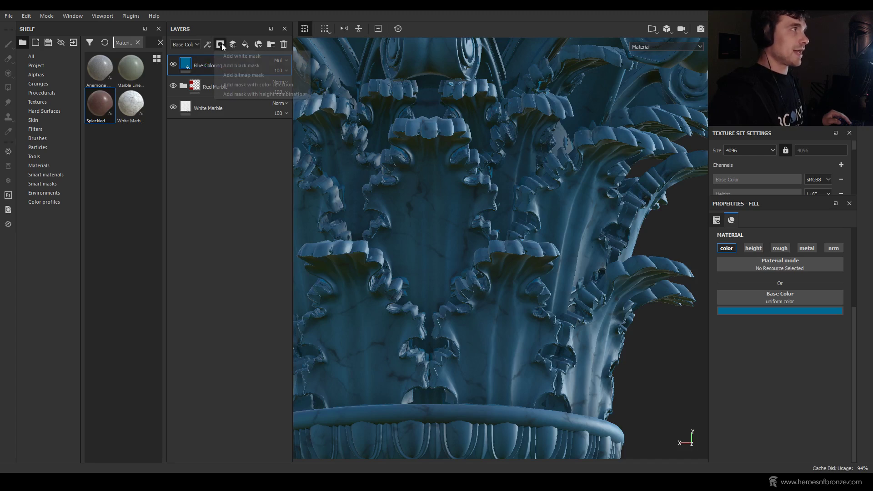
click(245, 65)
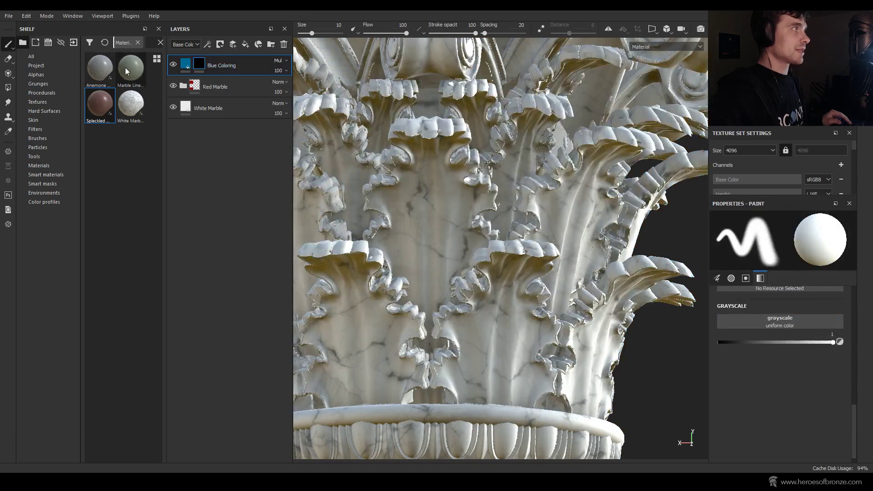
scroll(461, 203, down, 5)
alt+drag(439, 189, 464, 200)
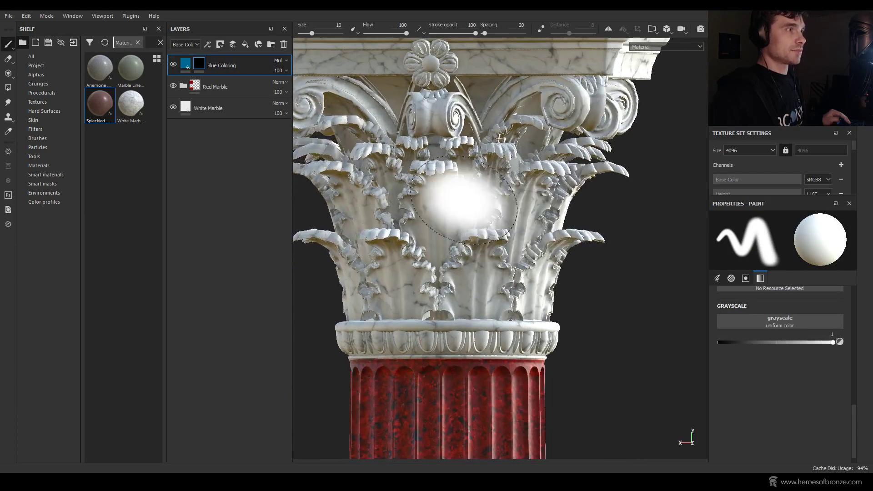
Step: Open the corinthian reference image in the Photos app, examine the coloring of the capital's leaves, and close the image
mouse_move(724, 481)
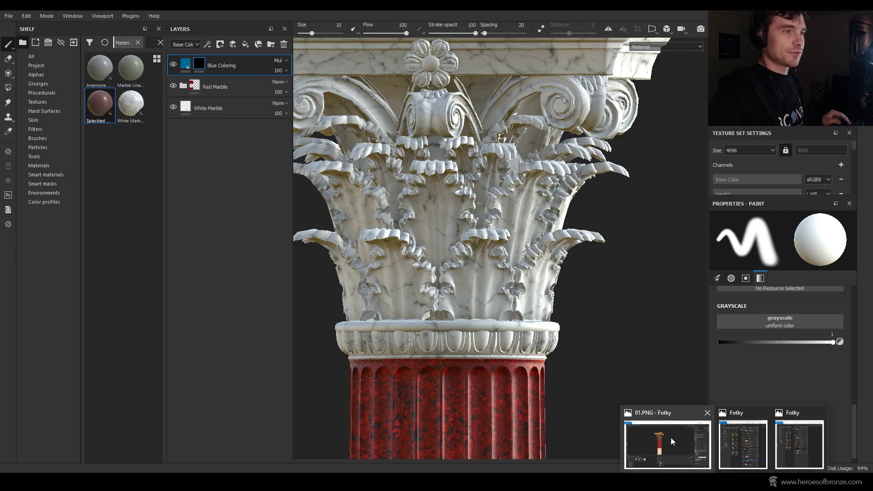
shift+right_drag(687, 458, 690, 456)
right_click(690, 456)
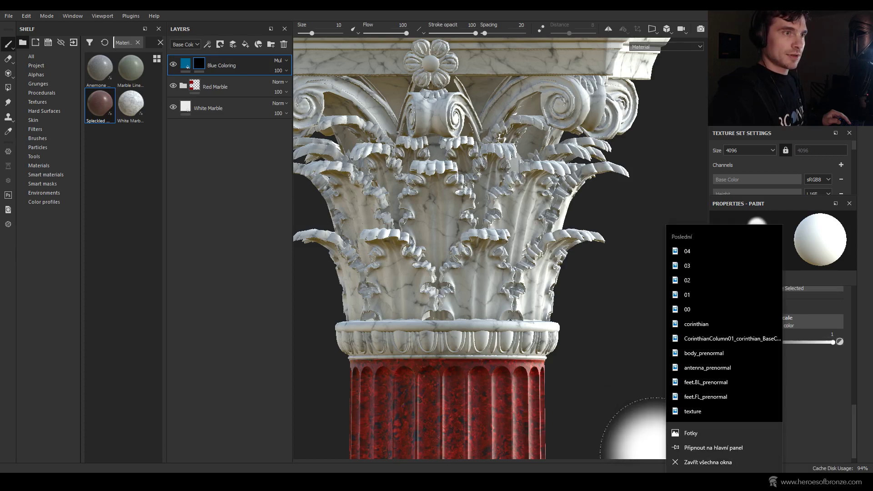
shift+right_drag(703, 326, 702, 326)
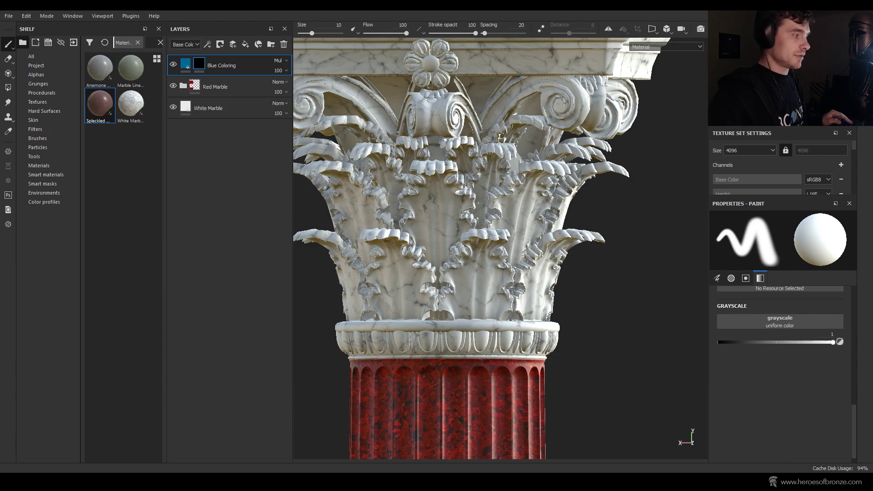
key(alt+Tab)
scroll(487, 174, up, 5)
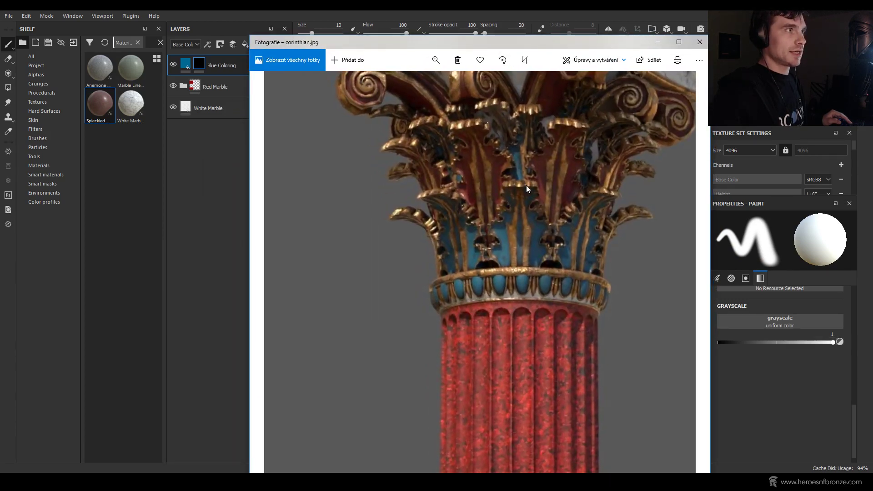
scroll(544, 261, down, 3)
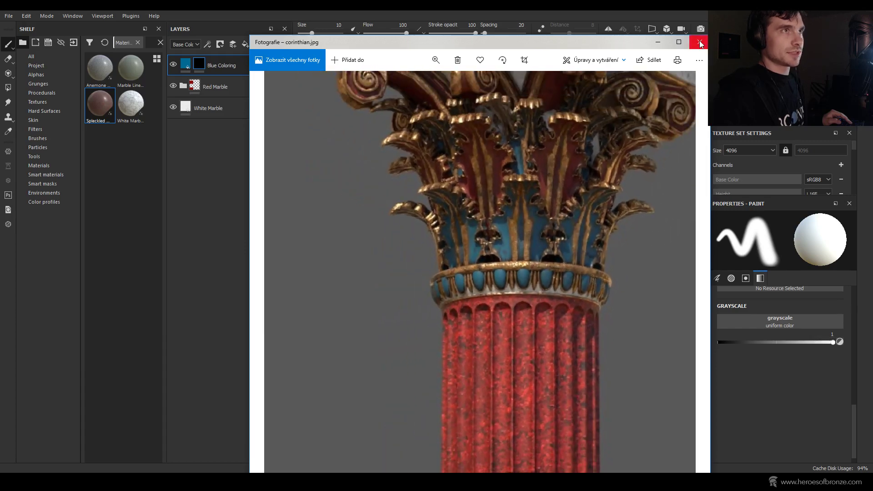
click(701, 44)
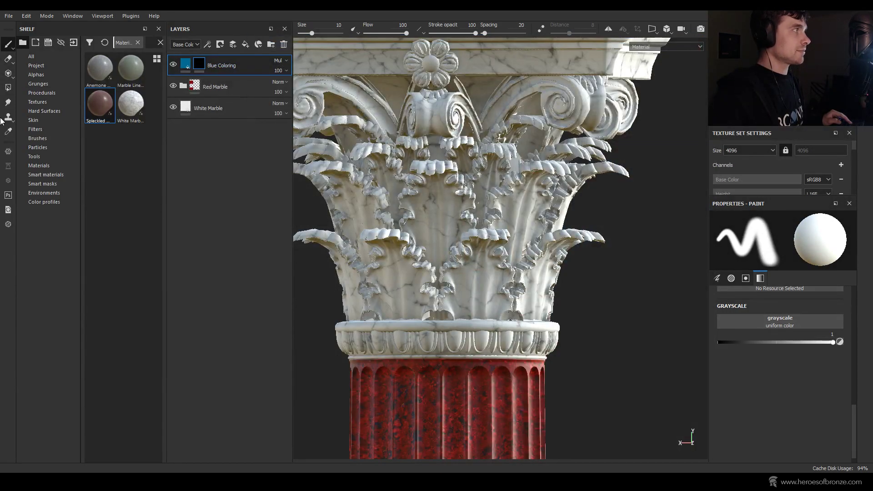
Step: Fill the capital's front acanthus leaves into the Blue Coloring mask using Polygon Fill in UV chunk mode
click(8, 88)
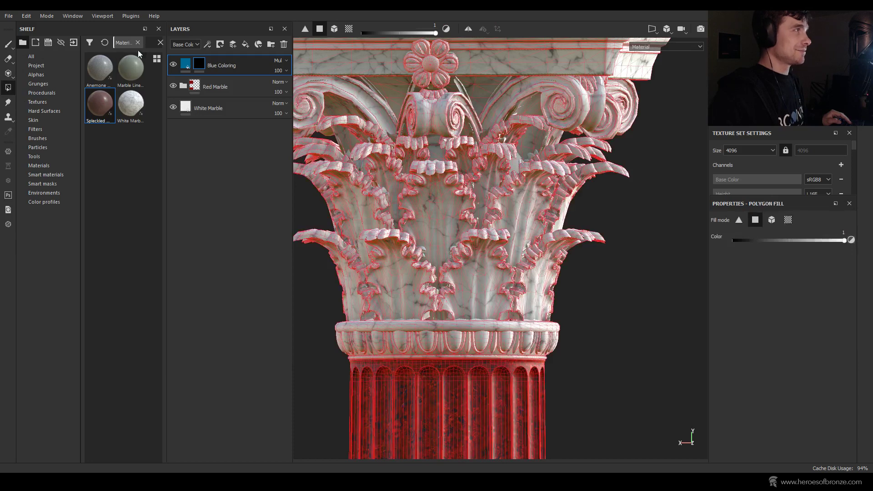
click(348, 30)
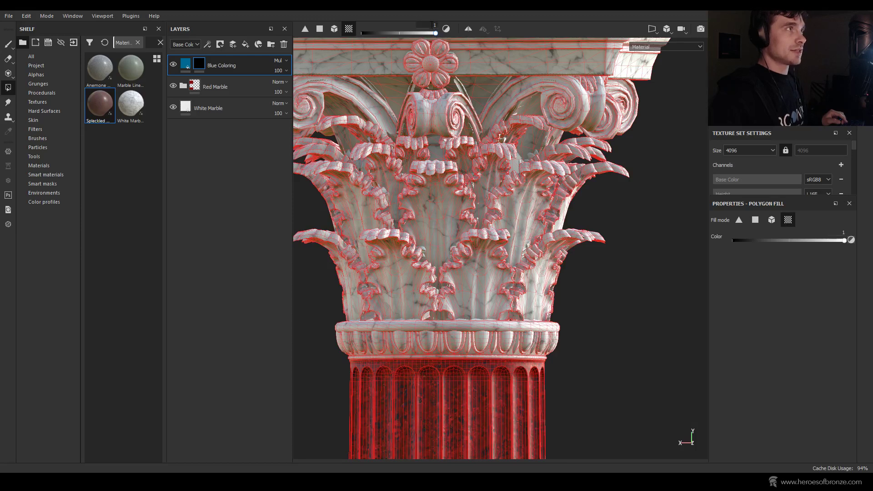
mouse_move(436, 206)
mouse_down()
mouse_move(476, 212)
mouse_move(506, 244)
mouse_move(453, 293)
mouse_up()
click(392, 287)
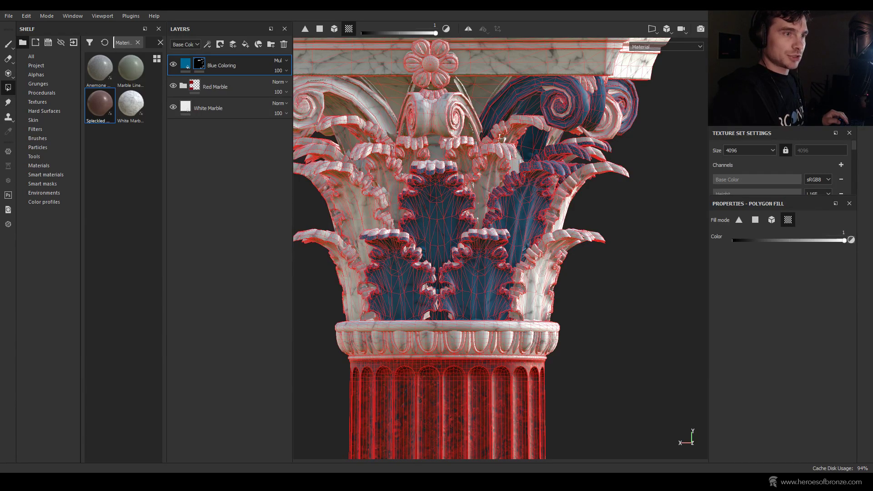
Step: Open the corinthian reference image in the Photos app, compare the capital's coloring, and minimize the image
right_click(724, 482)
click(700, 252)
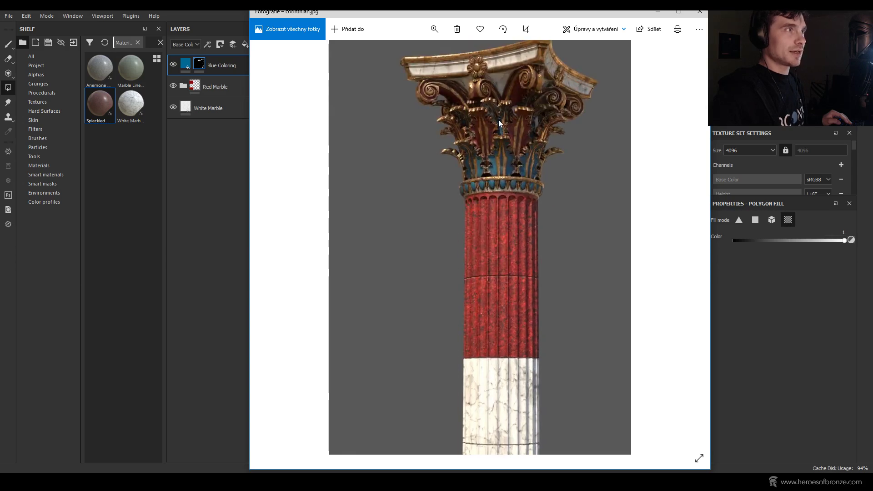
click(665, 12)
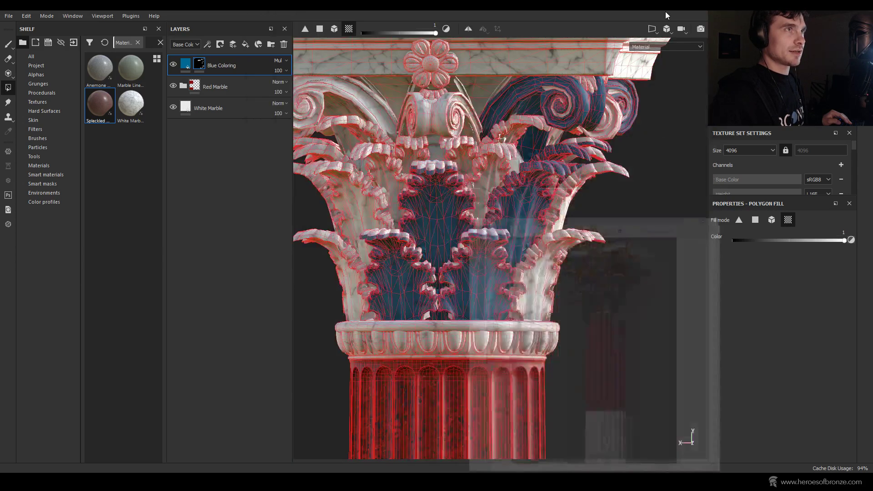
Step: Fill the remaining acanthus leaves around the capital's other sides into the Blue Coloring mask
click(448, 338)
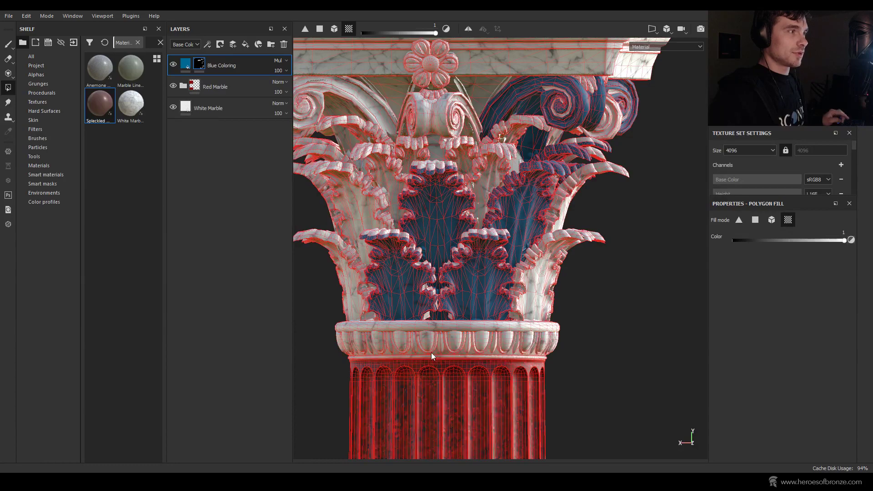
scroll(431, 353, up, 5)
alt+right_drag(427, 328, 425, 194)
alt+drag(424, 194, 446, 168)
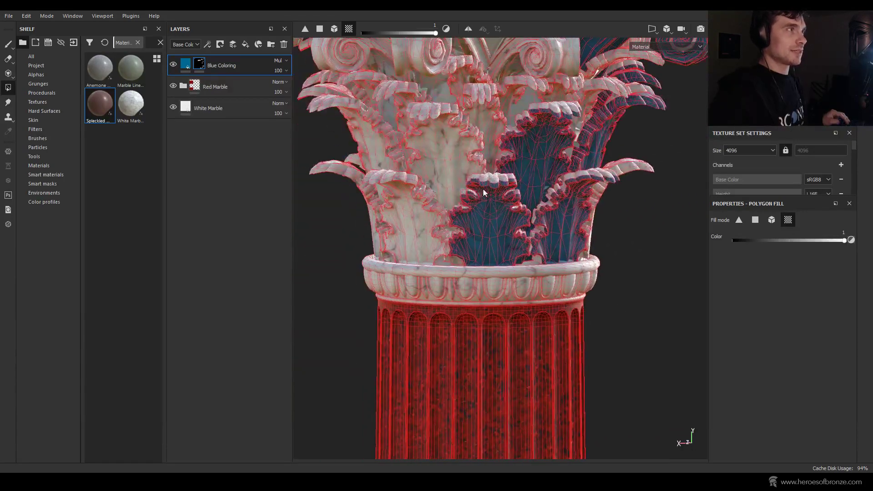
alt+drag(377, 145, 460, 235)
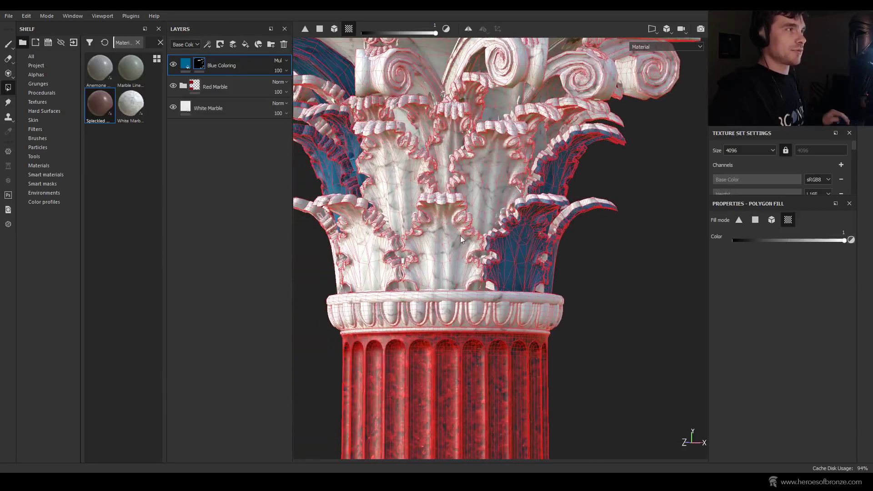
alt+drag(409, 172, 509, 242)
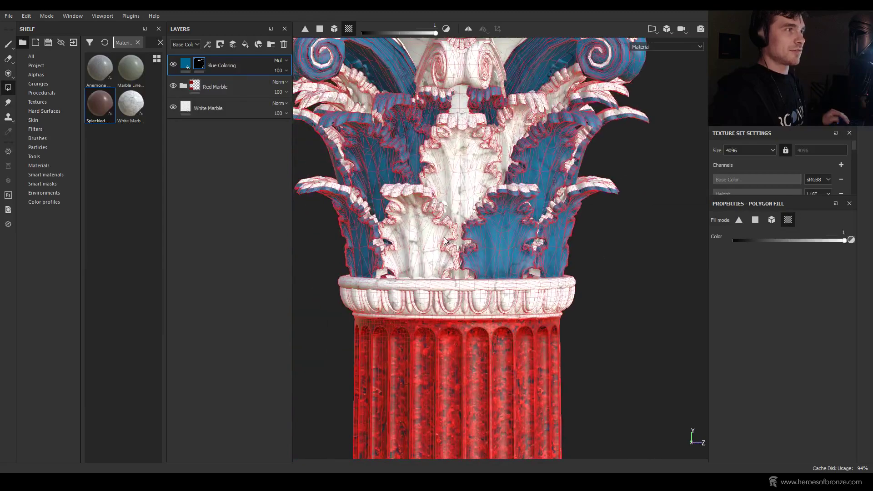
alt+middle_drag(426, 236, 556, 186)
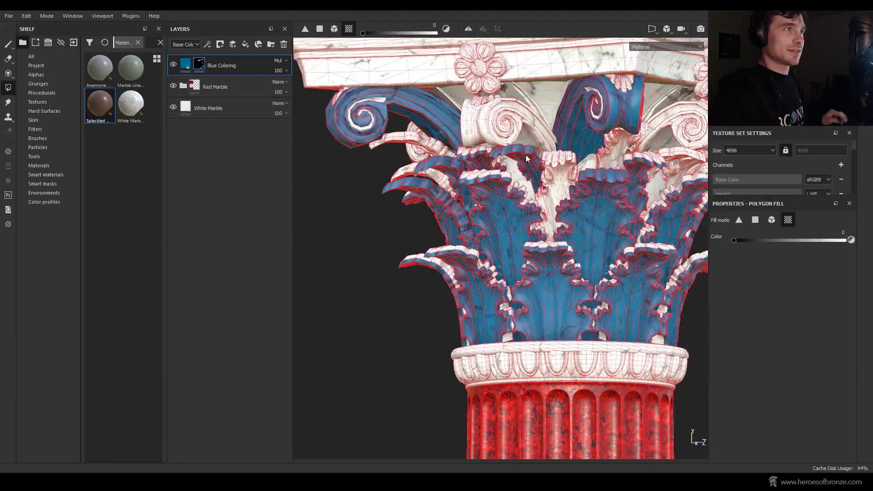
Step: Remove the corner volutes and the small upper leaves from the Blue Coloring mask with a fill color of 0
alt+drag(526, 158, 507, 161)
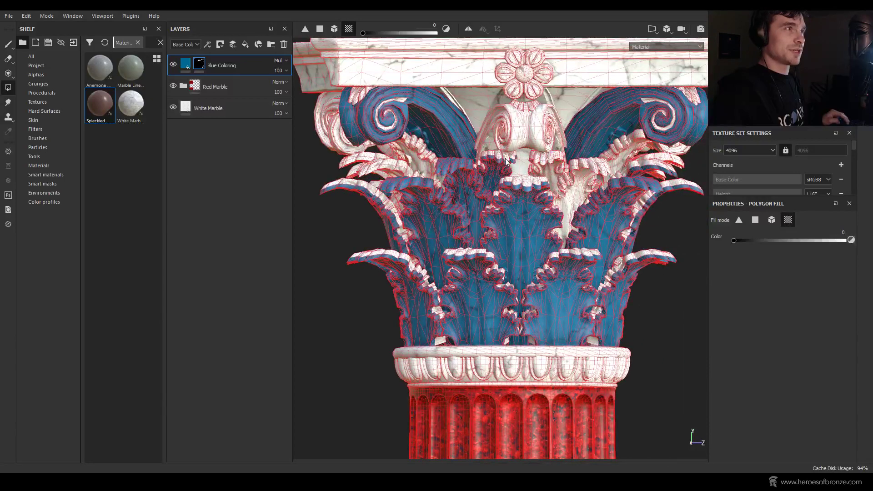
click(492, 174)
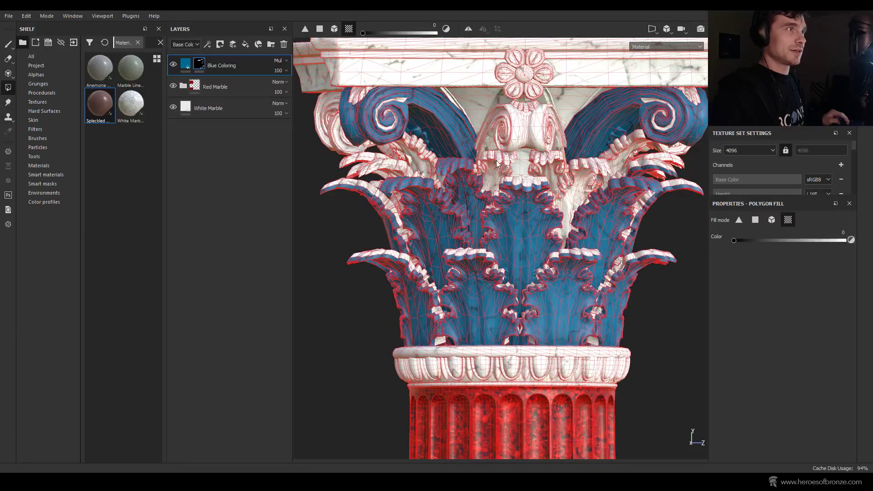
click(453, 169)
click(405, 120)
alt+drag(419, 130, 506, 200)
scroll(426, 175, up, 6)
scroll(427, 174, down, 6)
alt+drag(541, 223, 505, 196)
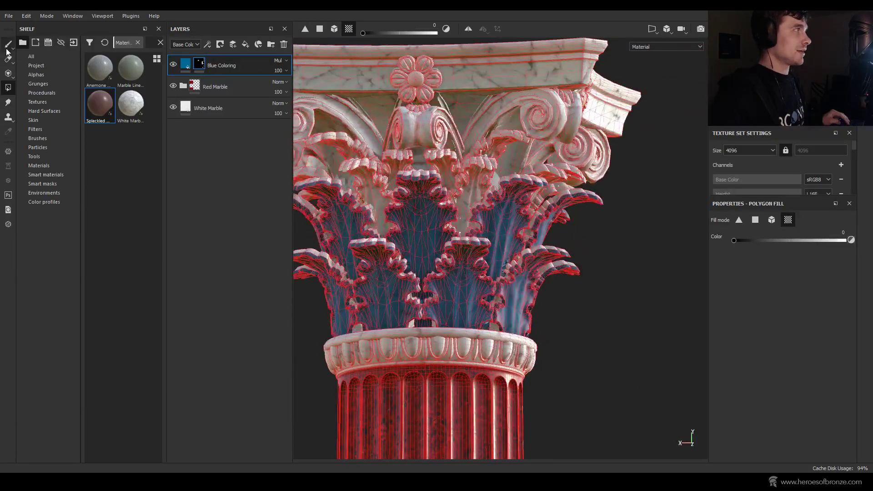
Step: Switch to the Paint tool and inspect the two rows of blue leaves without the wireframe
click(8, 44)
mouse_move(381, 176)
alt+mouse_down()
mouse_move(362, 244)
mouse_move(596, 238)
mouse_move(741, 248)
mouse_move(727, 223)
alt+mouse_up()
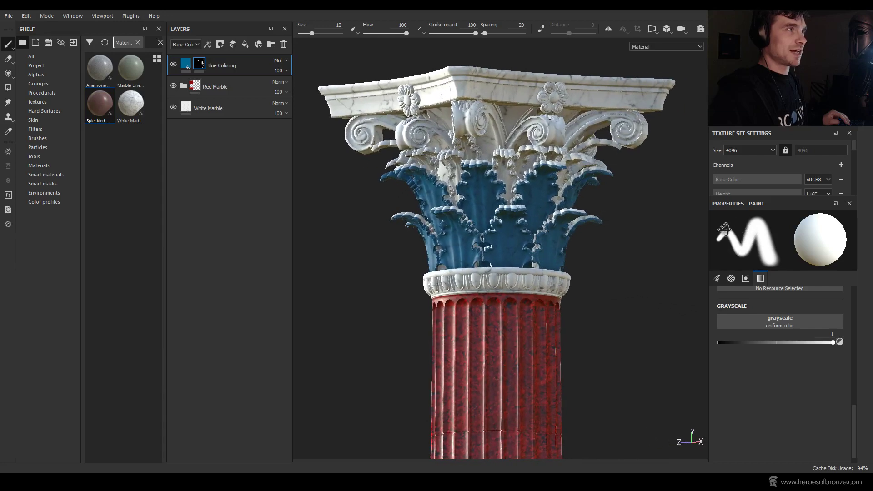
scroll(517, 187, up, 3)
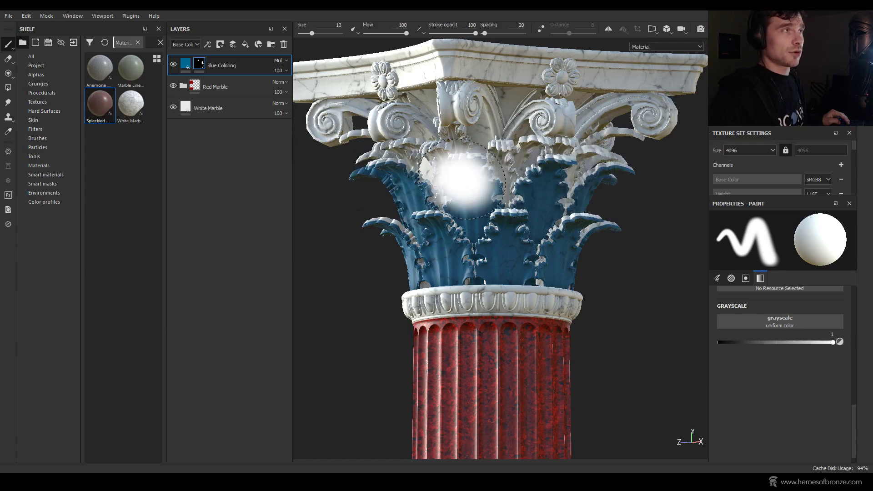
Step: Remove the second row of acanthus leaves from the Blue Coloring mask using Polygon Fill with color 0, all around the capital
click(7, 87)
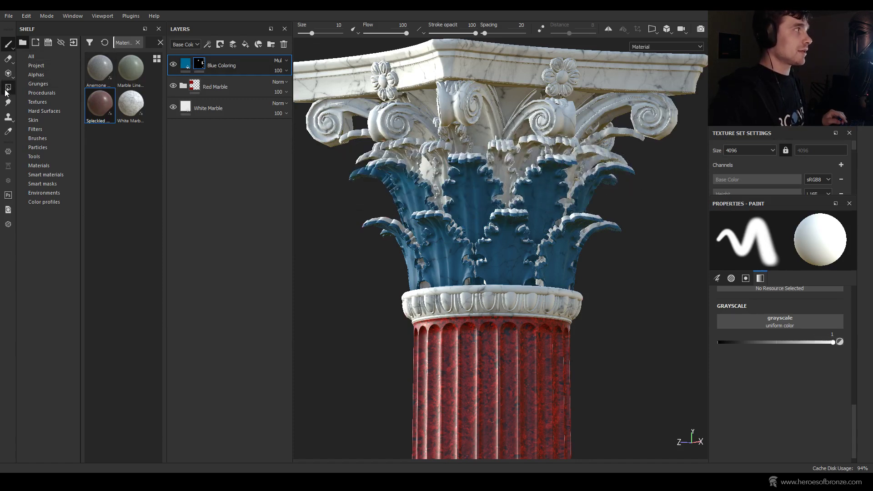
key(x)
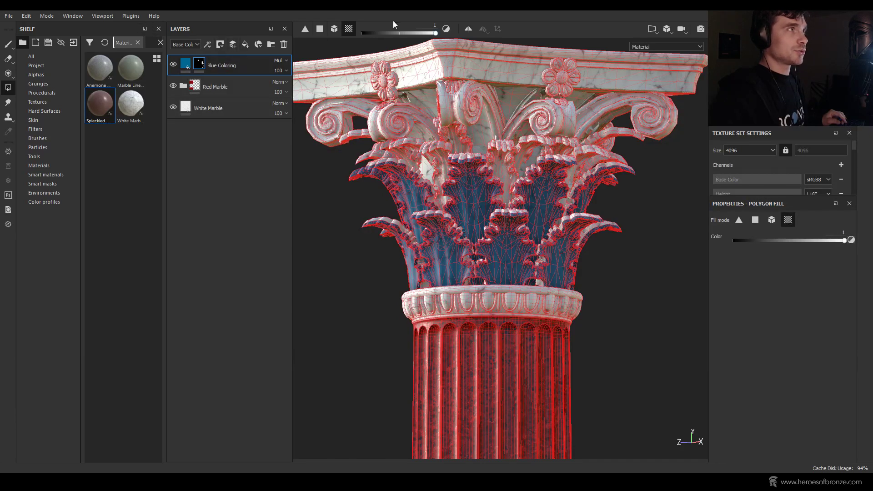
drag(425, 33, 342, 38)
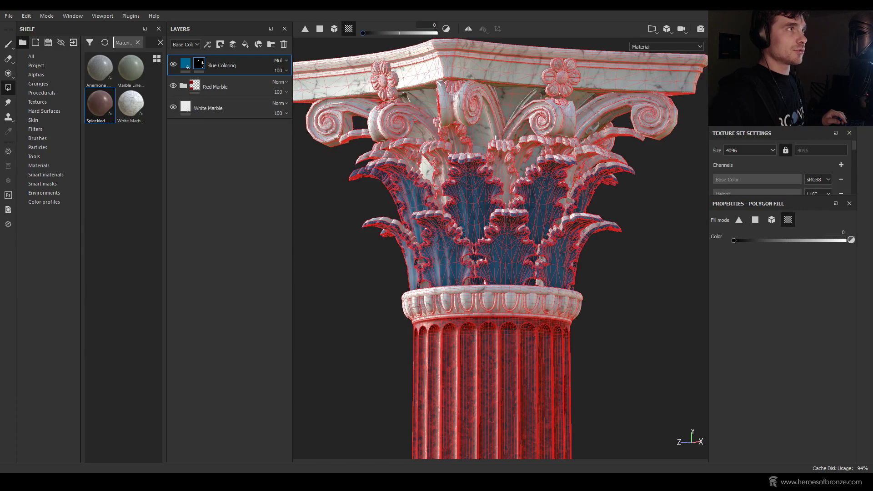
click(475, 192)
click(553, 192)
middle_drag(553, 192, 419, 180)
alt+drag(561, 199, 433, 193)
click(526, 187)
click(433, 192)
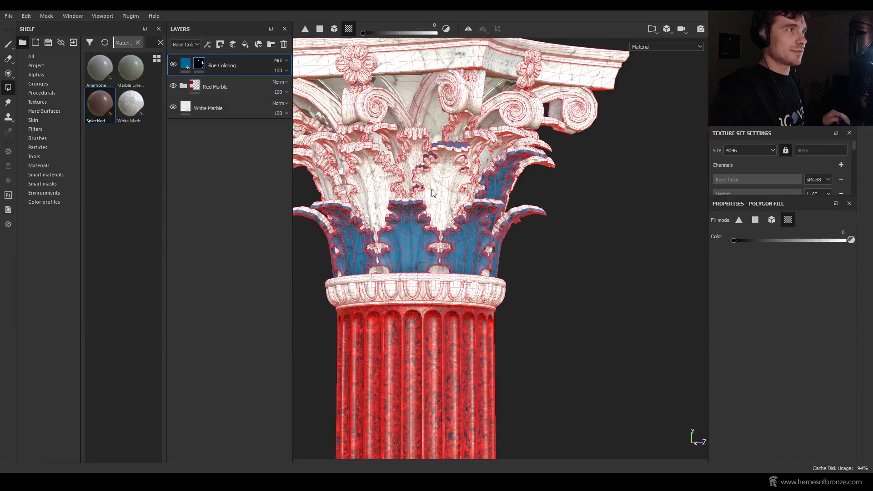
click(444, 146)
alt+drag(444, 145, 498, 177)
click(499, 176)
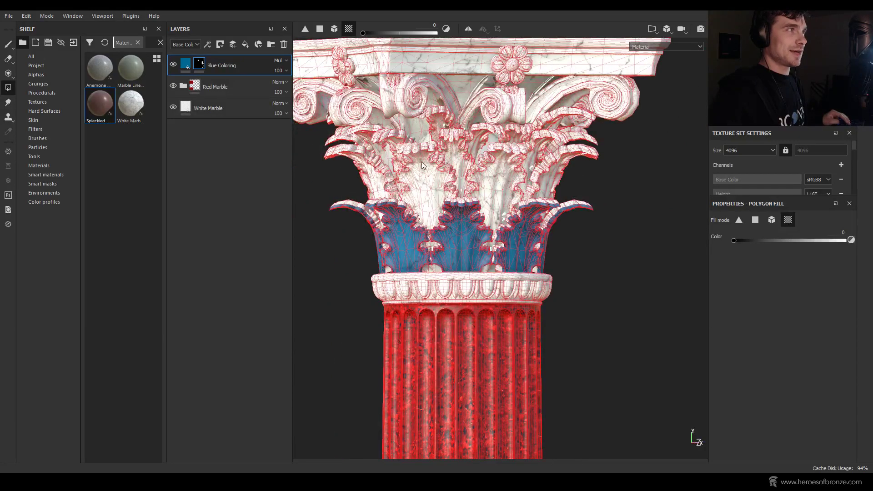
Step: Set the fill color to 1 and fill the narrow recessed leaves between the second-row leaves into the Blue Coloring mask
key(x)
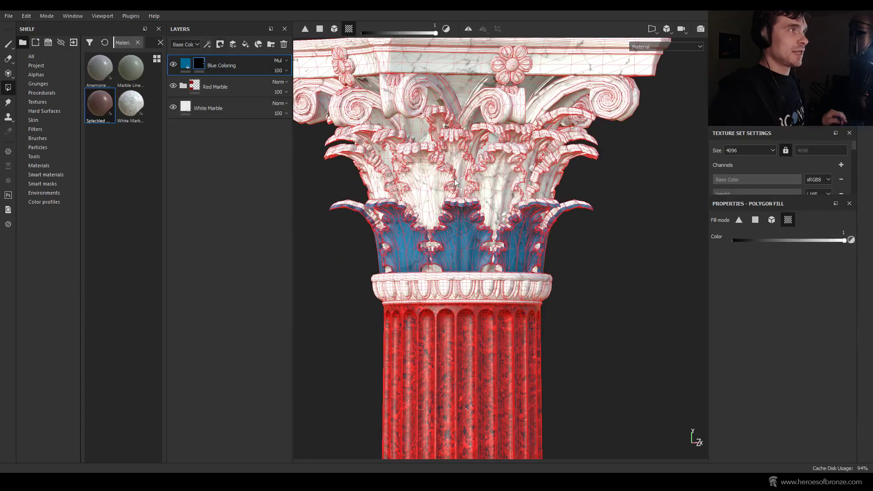
click(452, 150)
alt+drag(452, 150, 420, 151)
click(401, 187)
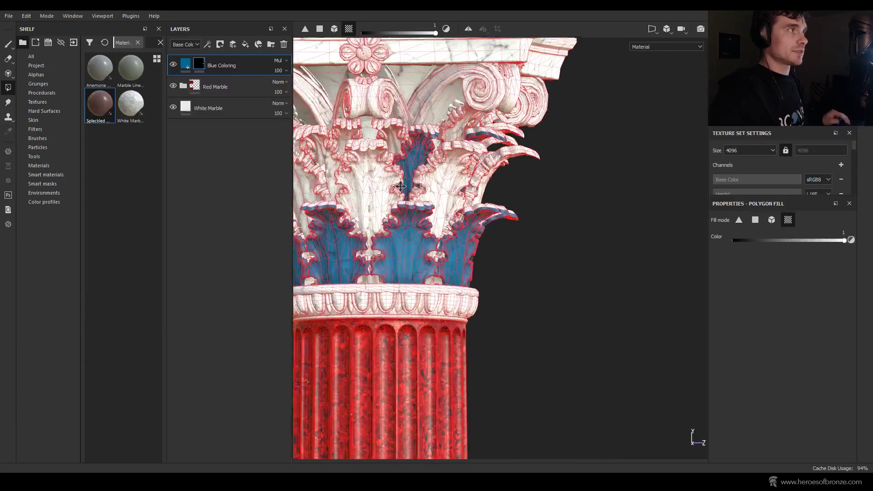
alt+middle_drag(401, 187, 464, 193)
alt+drag(464, 194, 487, 193)
click(420, 175)
alt+drag(420, 175, 468, 184)
alt+middle_drag(395, 206, 460, 205)
alt+drag(460, 204, 417, 191)
scroll(405, 197, up, 2)
click(404, 196)
alt+middle_drag(442, 190, 471, 198)
alt+drag(351, 224, 464, 232)
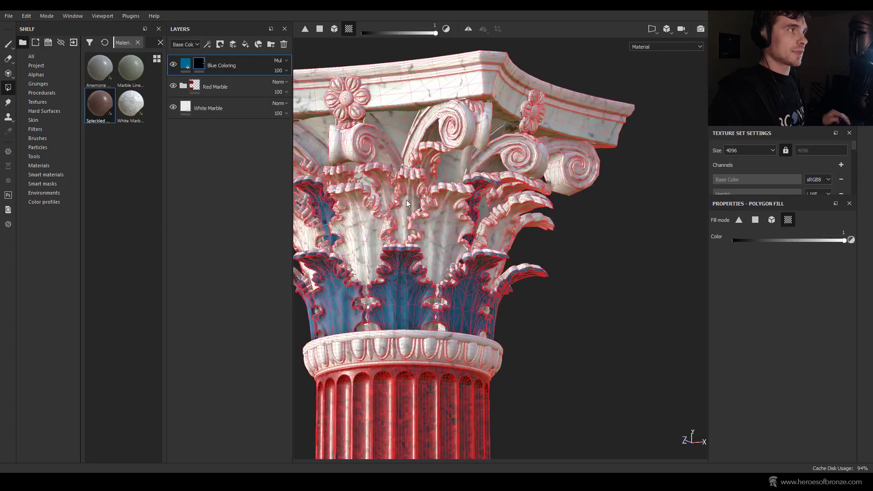
Step: Return to the Paint tool and examine the capital's alternating blue and white leaves from a distance
scroll(407, 203, down, 3)
click(8, 44)
scroll(434, 311, down, 2)
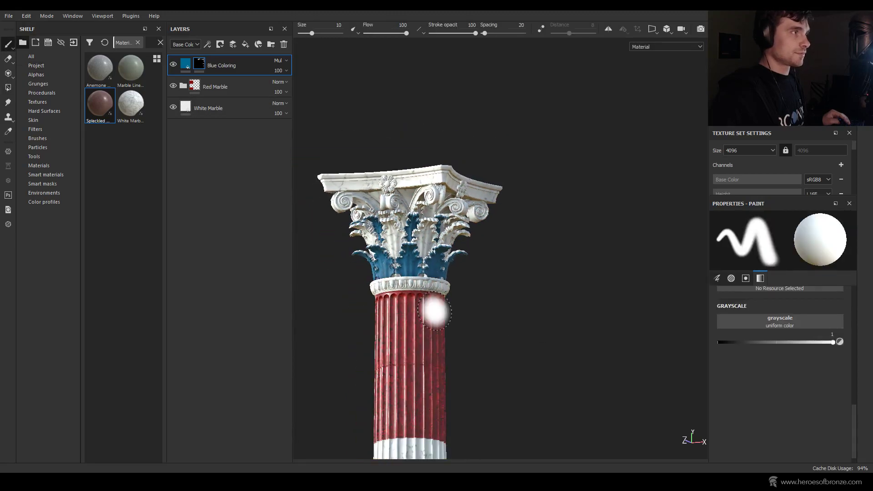
alt+drag(434, 312, 318, 303)
Step: Reopen the corinthian reference image, examine the coloring of the column's base mouldings, and minimize the image
mouse_move(724, 484)
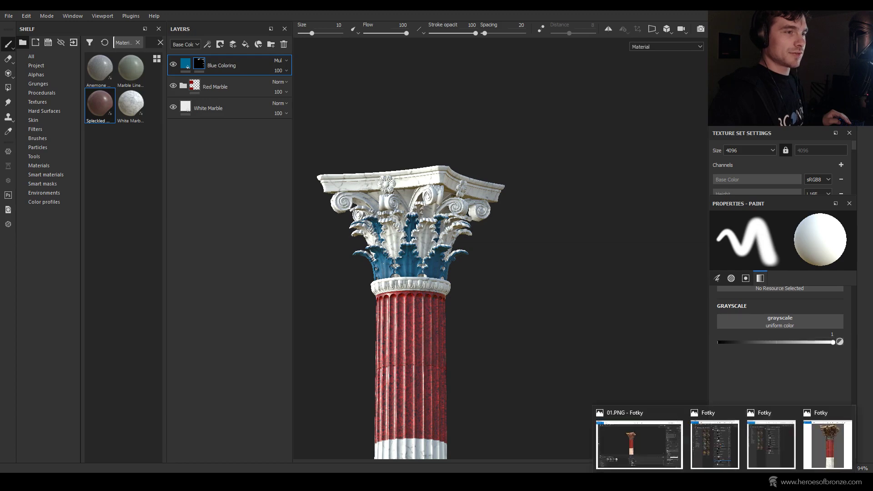
click(832, 447)
scroll(541, 282, up, 3)
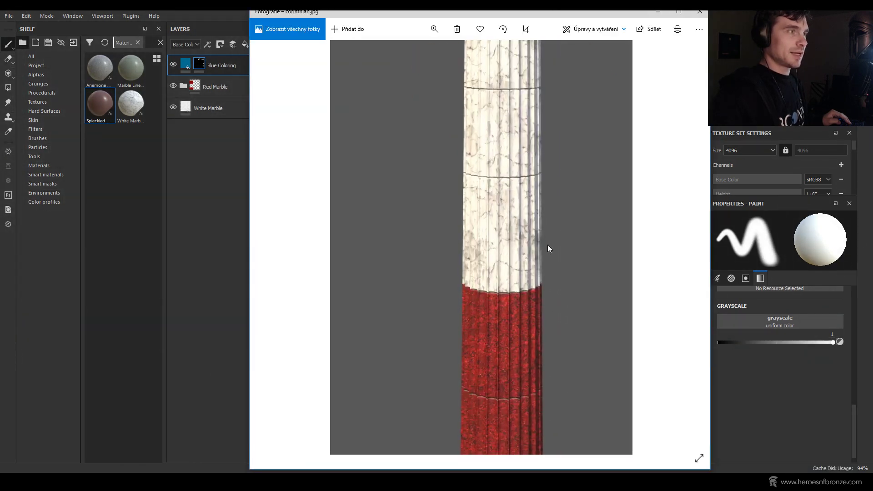
drag(547, 245, 570, 165)
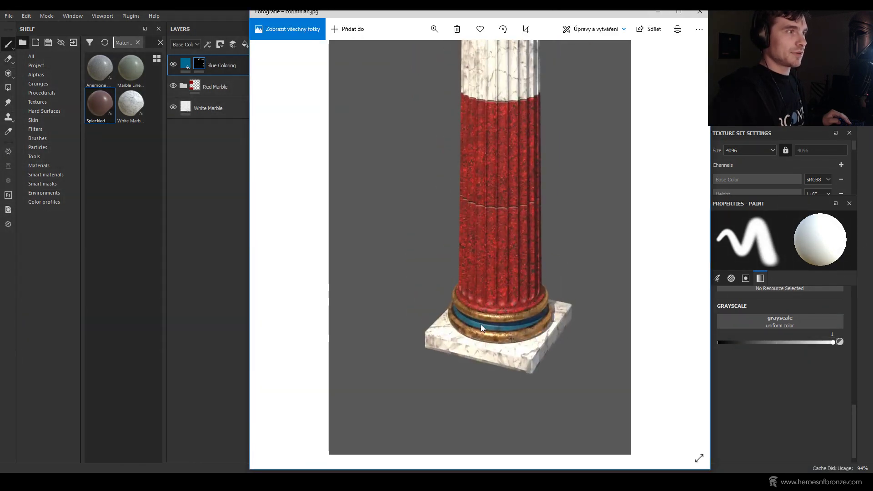
click(666, 14)
Step: Activate Polygon Fill on the Blue Coloring mask for work on the column's base
mouse_move(464, 288)
middle_down()
mouse_move(488, 52)
mouse_move(533, 129)
middle_up()
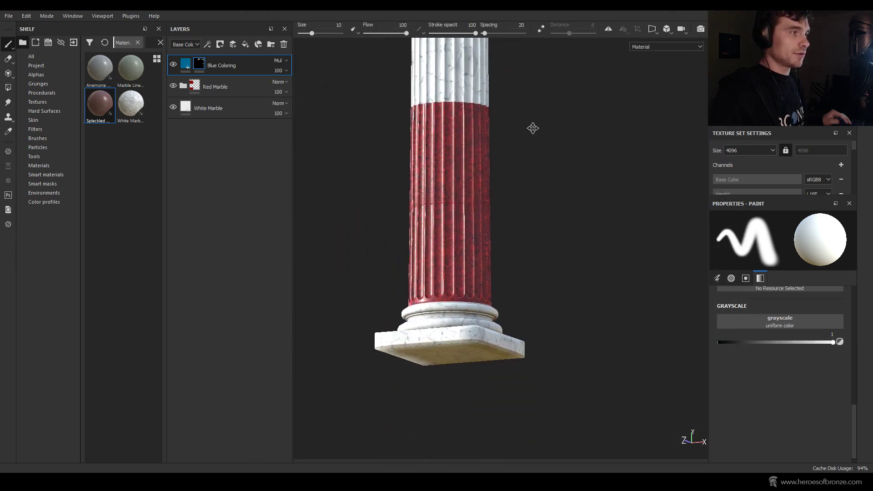
scroll(515, 228, up, 5)
alt+drag(452, 328, 526, 313)
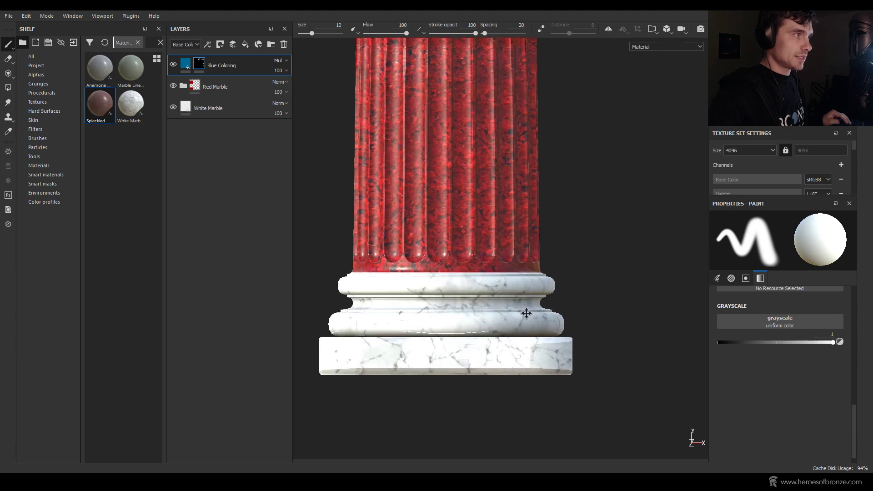
alt+middle_drag(526, 313, 535, 317)
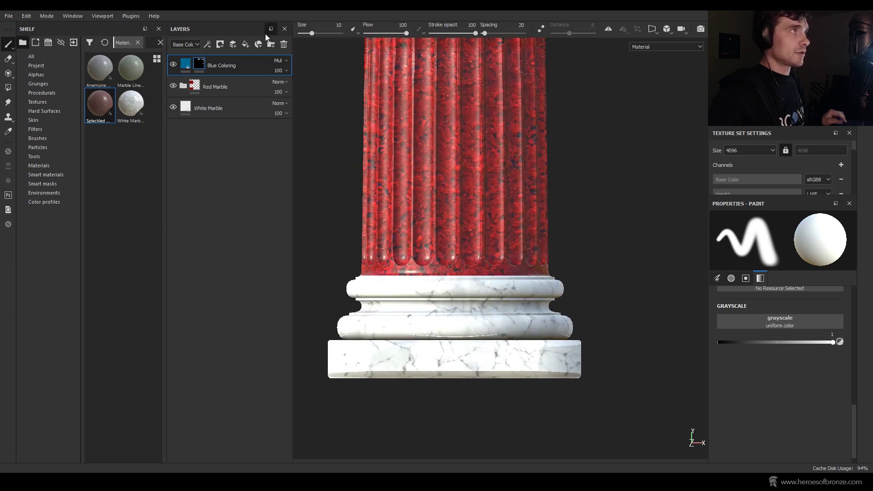
click(7, 87)
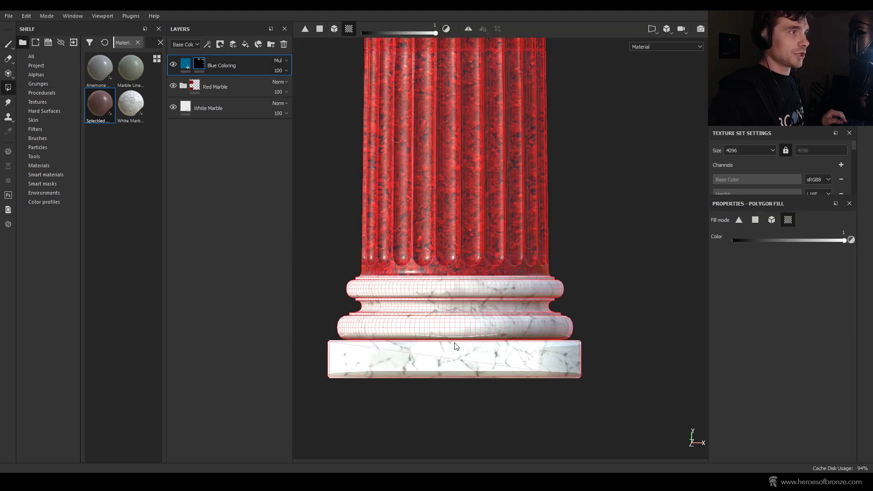
Step: Try to fill the base's recessed band into the Blue Coloring mask in UV chunk mode, and undo the fill
click(465, 307)
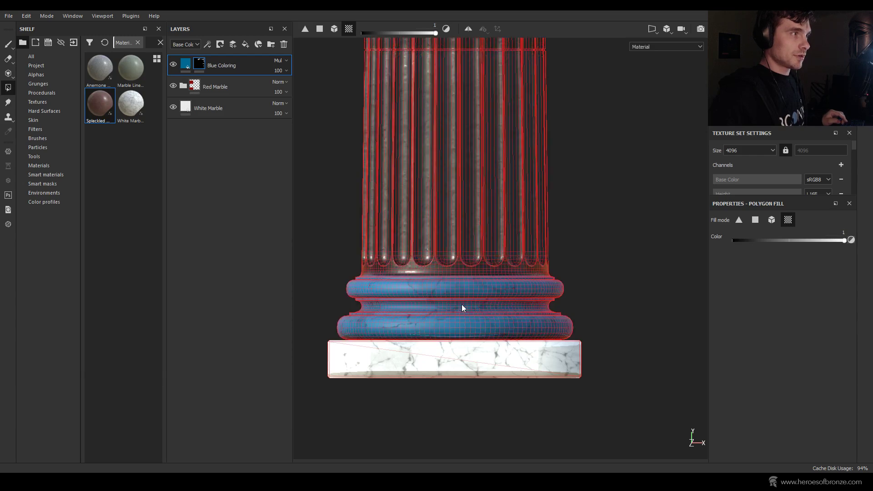
key(ctrl+z)
scroll(463, 305, down, 4)
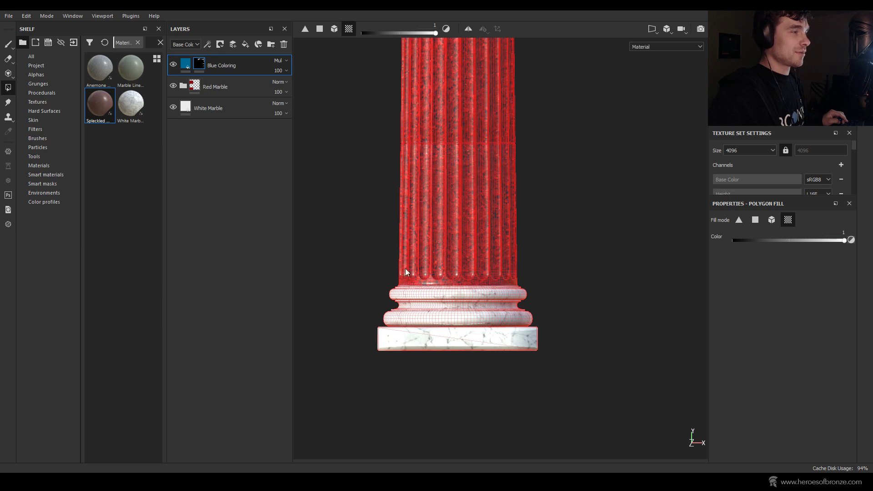
click(460, 304)
scroll(459, 305, down, 3)
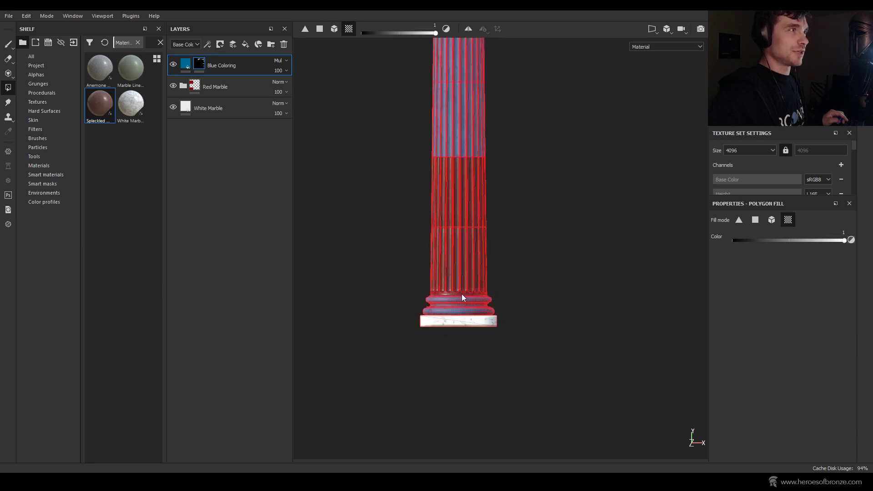
key(ctrl+z)
scroll(463, 266, up, 5)
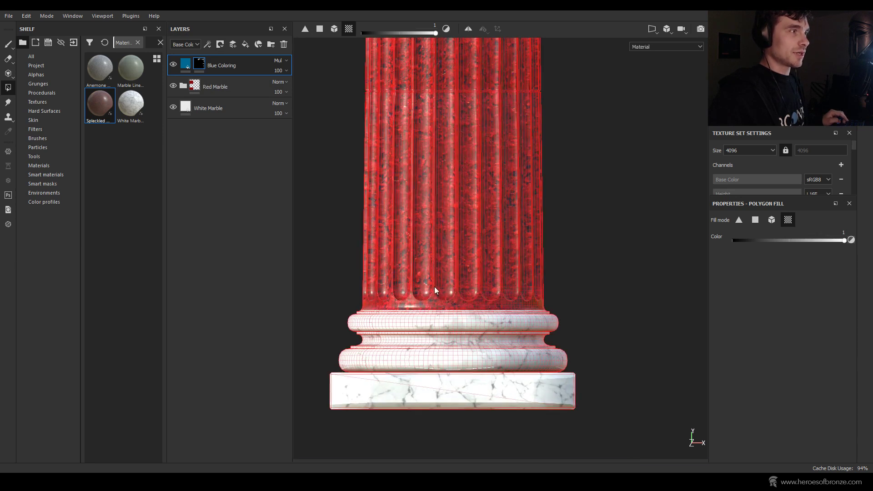
Step: Change Polygon Fill to quad mode and fill the recessed band between the two base mouldings into the Blue Coloring mask
click(320, 29)
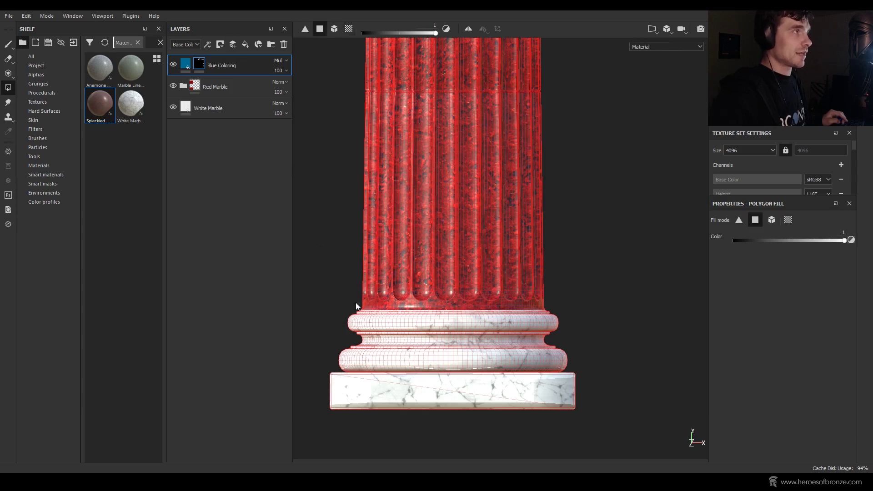
drag(345, 333, 583, 348)
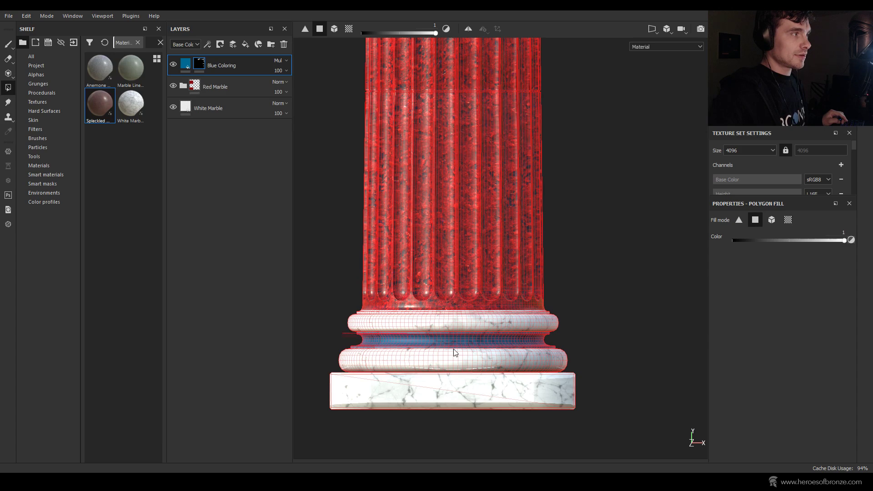
alt+drag(575, 343, 12, 41)
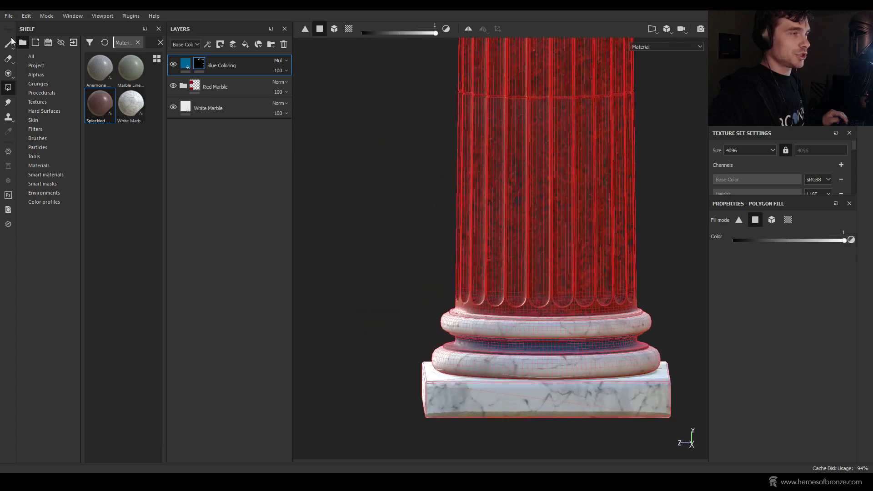
Step: Examine the blue band on the column's base and the coloring along the shaft up to the capital with the Paint tool active
click(8, 44)
alt+middle_drag(488, 228, 361, 201)
scroll(468, 205, up, 3)
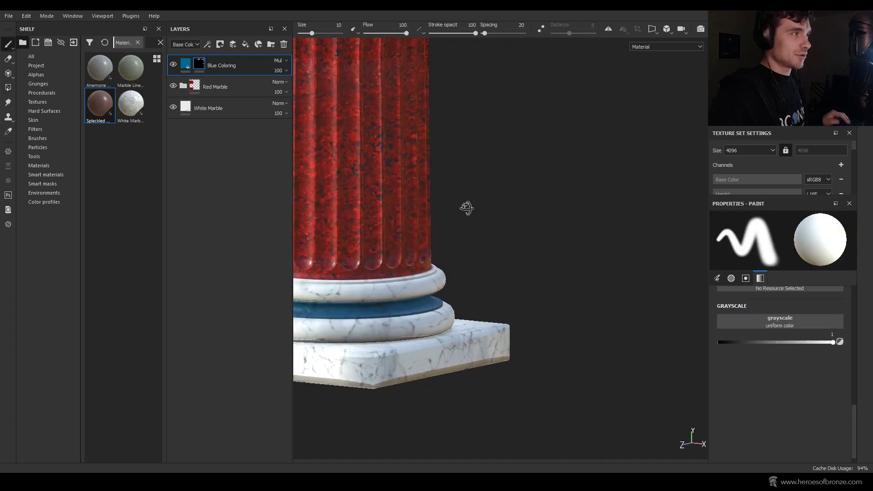
scroll(476, 296, down, 4)
mouse_move(475, 296)
alt+mouse_down()
mouse_move(431, 305)
mouse_move(342, 263)
alt+mouse_up()
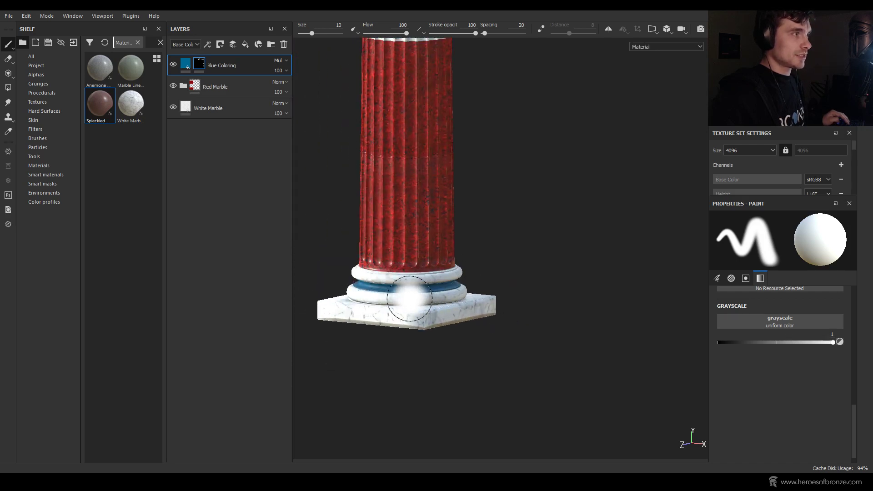
alt+drag(352, 289, 427, 362)
alt+middle_drag(428, 362, 439, 386)
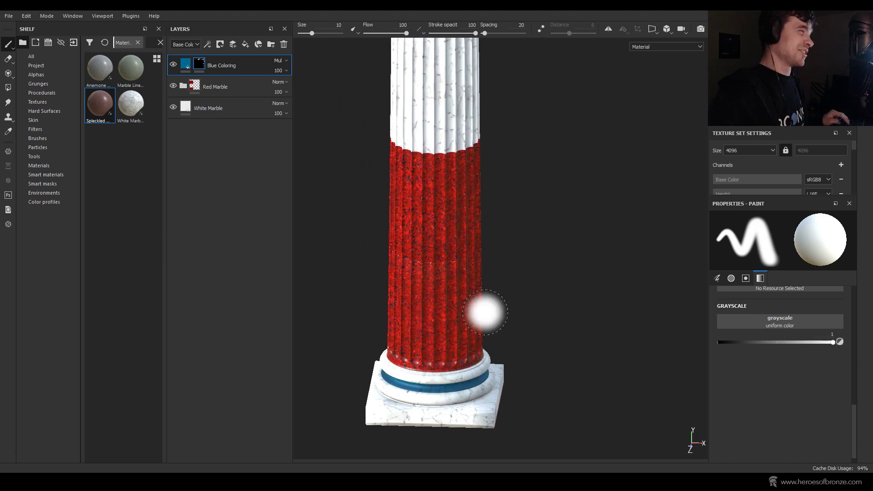
mouse_move(483, 312)
alt+mouse_down()
mouse_move(499, 271)
mouse_move(492, 320)
alt+mouse_up()
alt+middle_drag(491, 320, 471, 274)
alt+drag(471, 274, 572, 256)
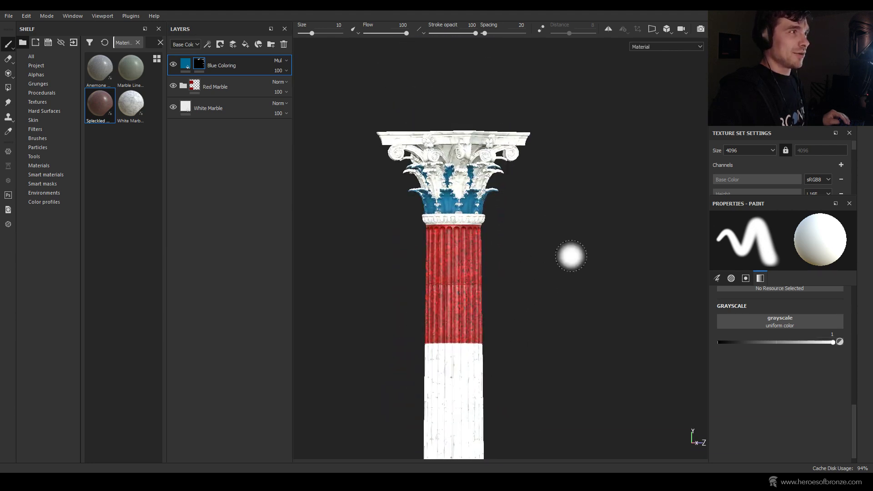
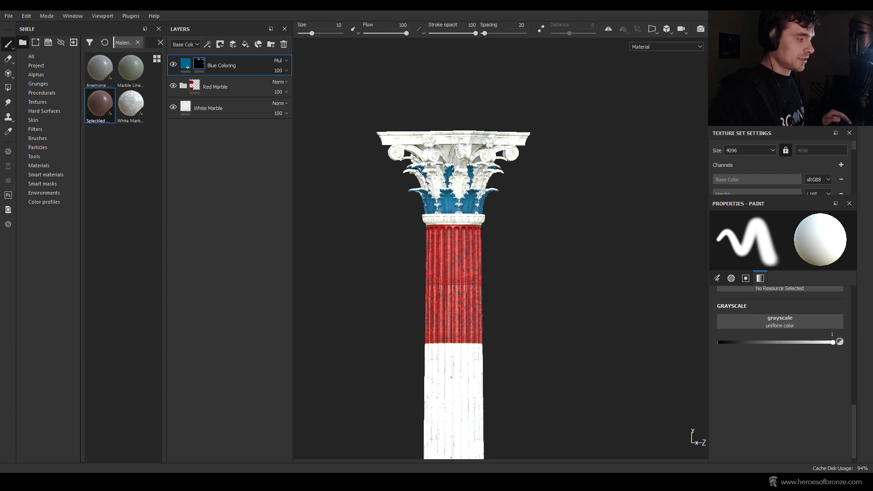
Step: Duplicate the Blue Coloring layer, rename the copy Red Coloring, and clear its mask
scroll(425, 227, up, 2)
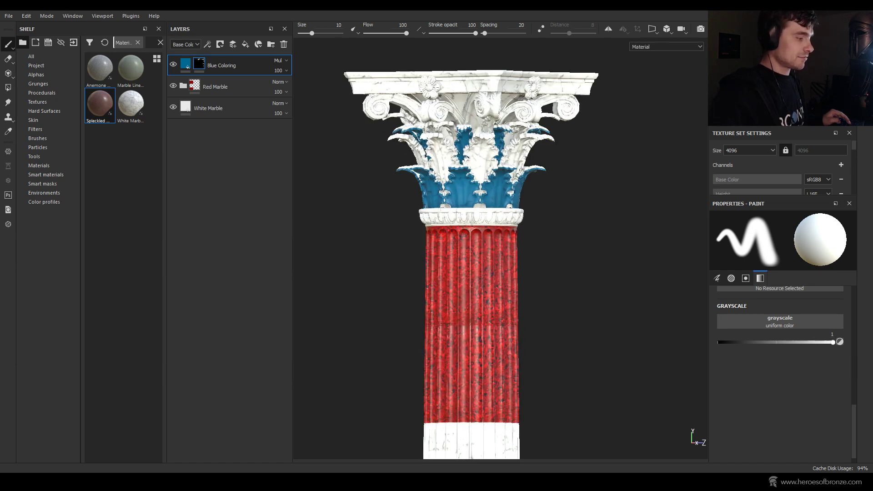
right_click(225, 66)
click(264, 249)
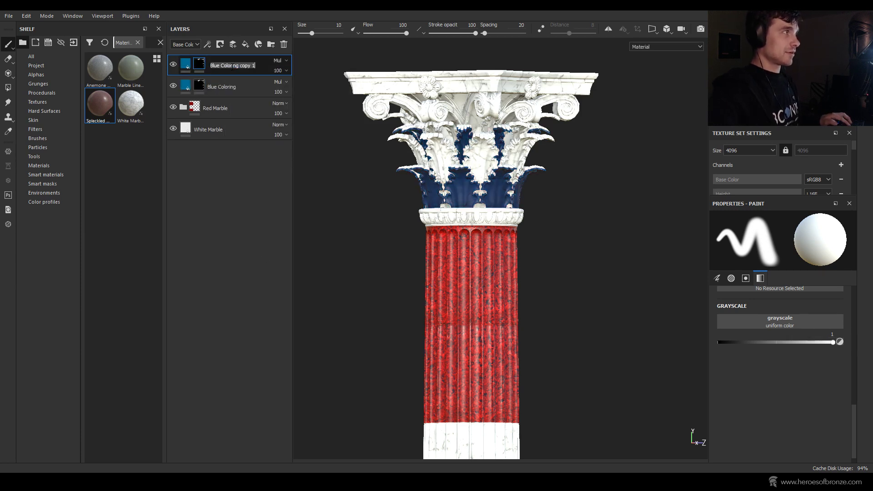
text(Red Colorin)
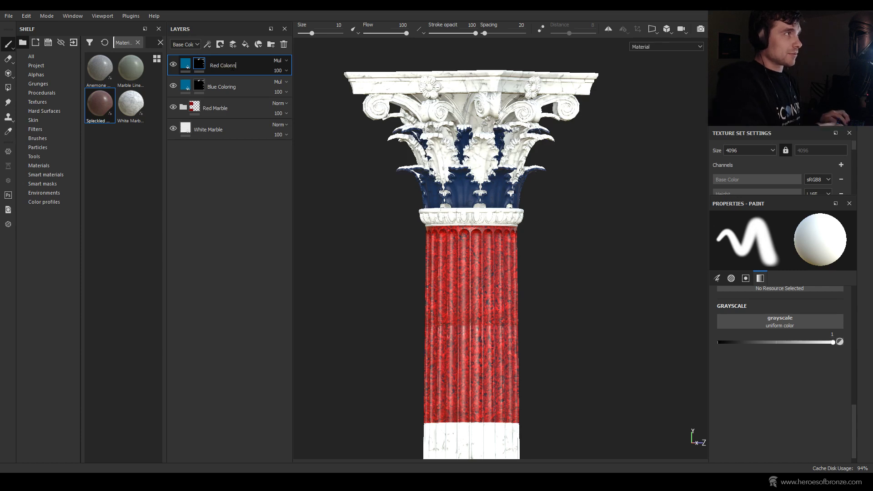
right_click(199, 62)
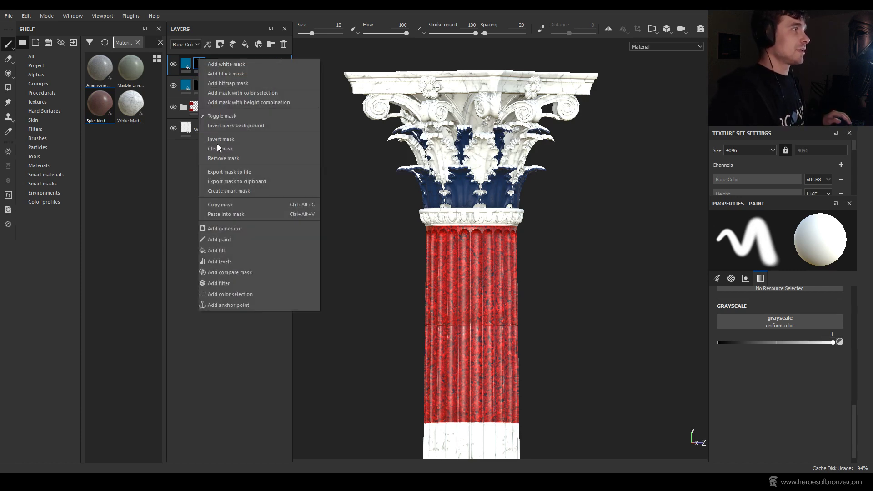
click(222, 148)
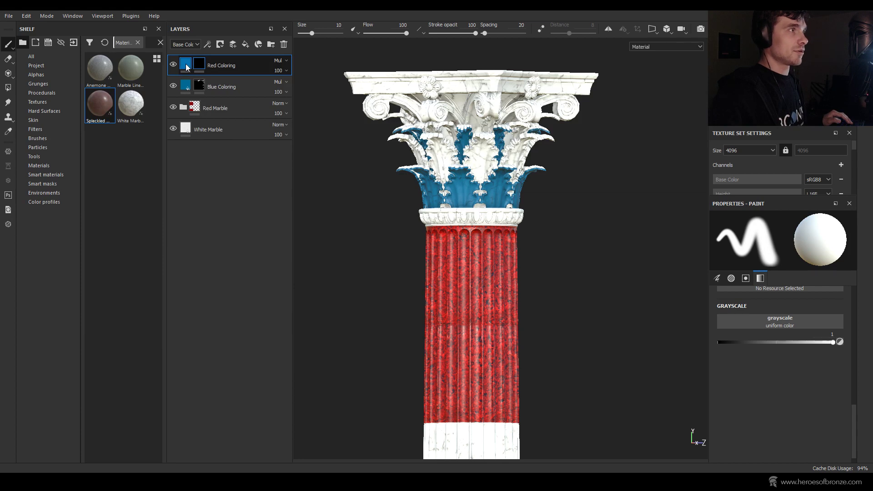
Step: Change the Red Coloring fill's base color to a dark red with hue 0.000 and RGB 0.290, 0.000, 0.000
click(186, 67)
click(772, 310)
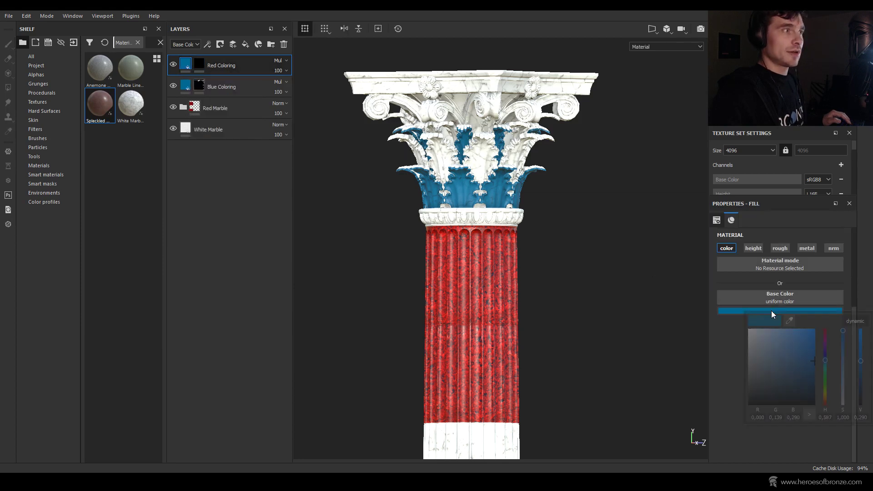
drag(826, 397, 826, 404)
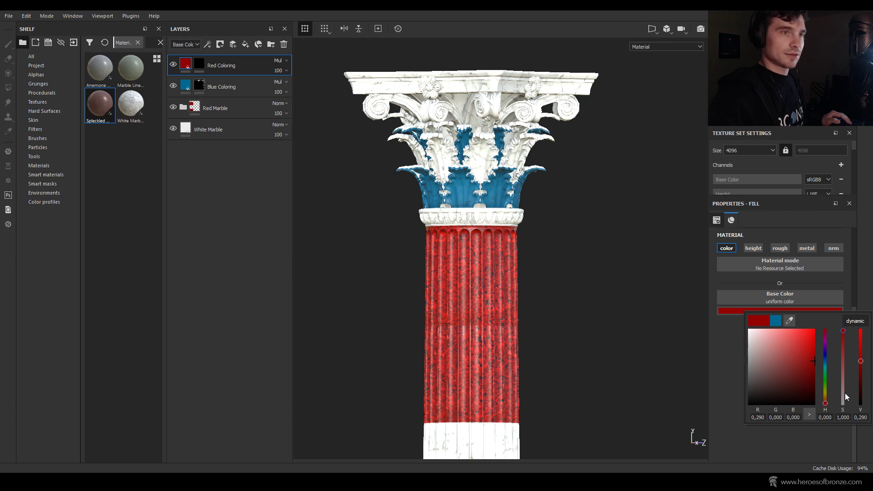
Step: Activate Polygon Fill in UV chunk mode on the Red Coloring mask and fill the first tall leaf of the capital's upper tier
click(199, 64)
click(8, 88)
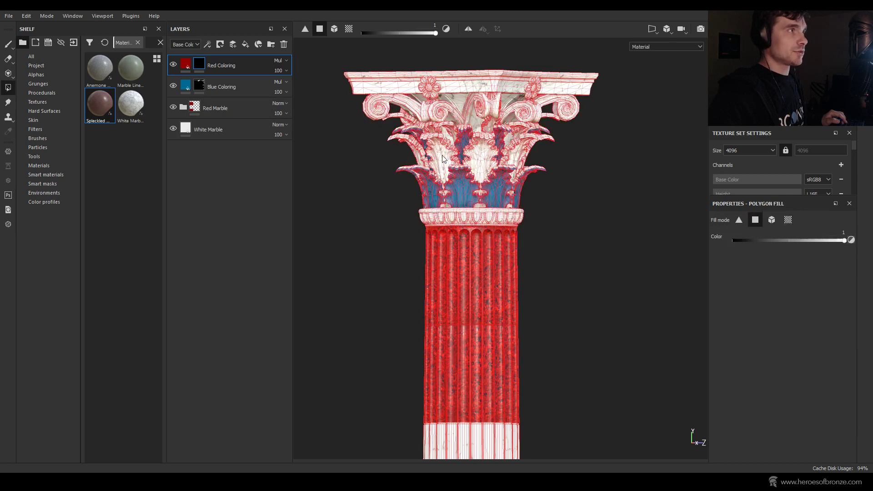
click(349, 29)
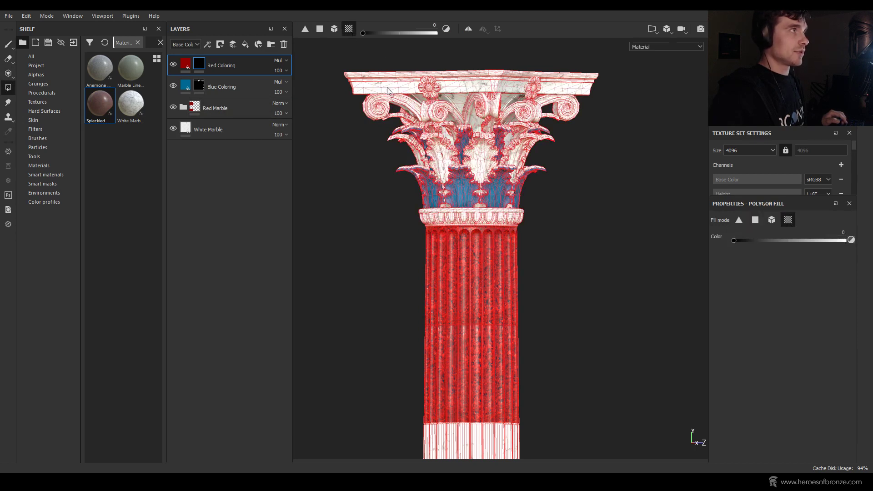
click(444, 167)
click(485, 159)
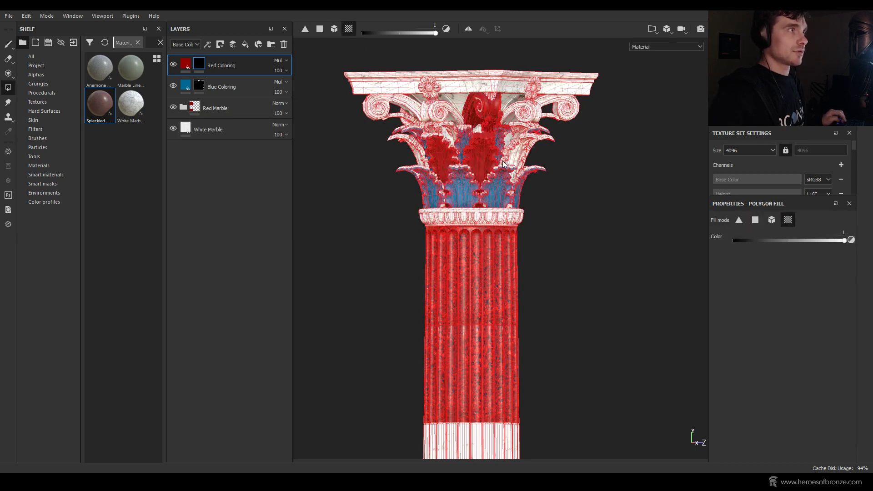
key(ctrl+z)
click(483, 164)
Step: Fill the remaining white upper-tier leaves around the capital into the Red Coloring mask, undoing any stray fill, and check the result without wireframe
mouse_move(483, 163)
alt+mouse_down()
mouse_move(505, 155)
mouse_move(498, 164)
alt+mouse_up()
click(505, 154)
mouse_move(497, 163)
middle_down()
mouse_move(430, 159)
mouse_move(495, 159)
middle_up()
scroll(434, 156, up, 3)
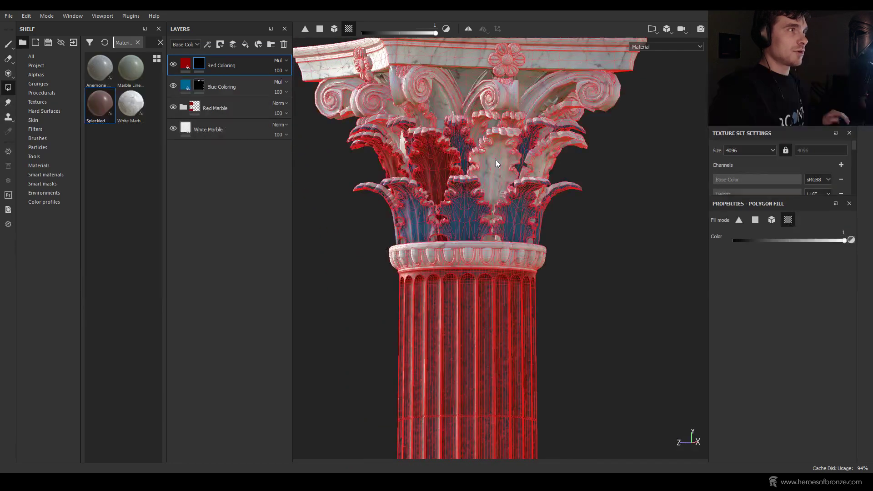
click(496, 160)
mouse_move(496, 159)
alt+mouse_down()
mouse_move(547, 159)
mouse_move(479, 157)
mouse_move(484, 164)
alt+mouse_up()
click(547, 159)
key(ctrl+z)
click(484, 160)
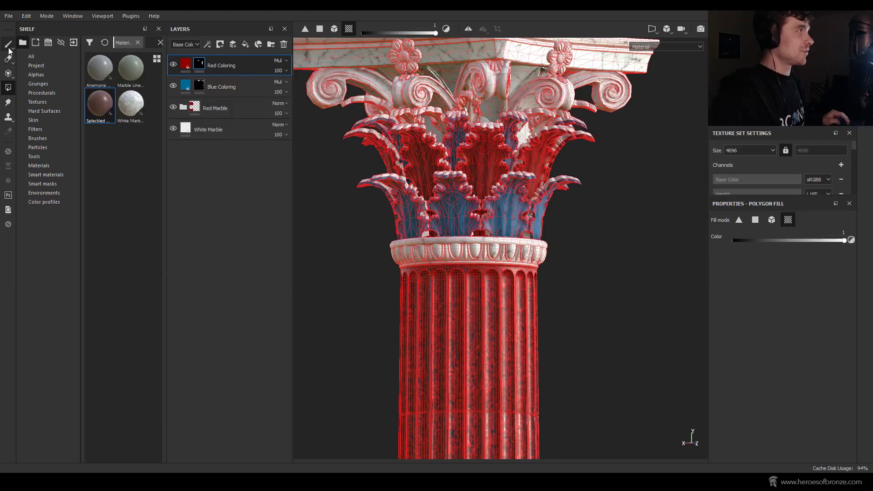
click(8, 43)
scroll(479, 222, down, 3)
alt+drag(479, 221, 663, 226)
alt+drag(473, 230, 571, 216)
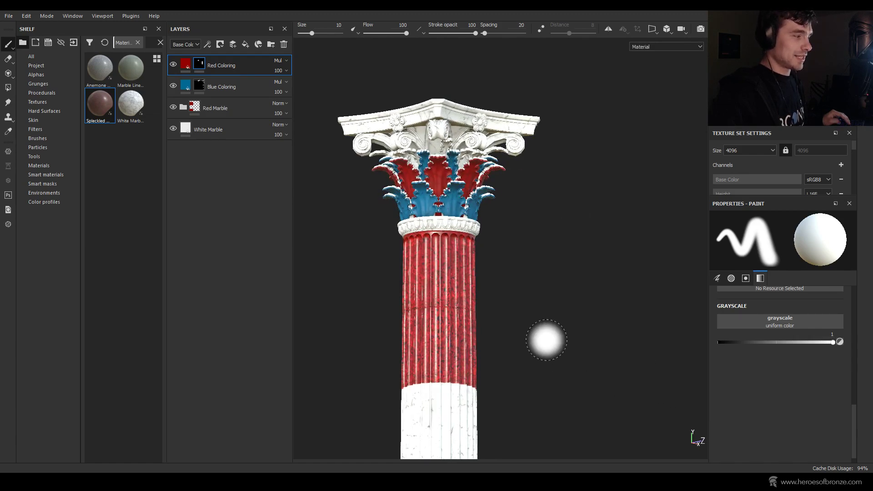
Step: Fill the corner and center scroll volutes beneath the capital's top slab into the Red Coloring mask with Polygon Fill
click(9, 88)
scroll(423, 137, up, 5)
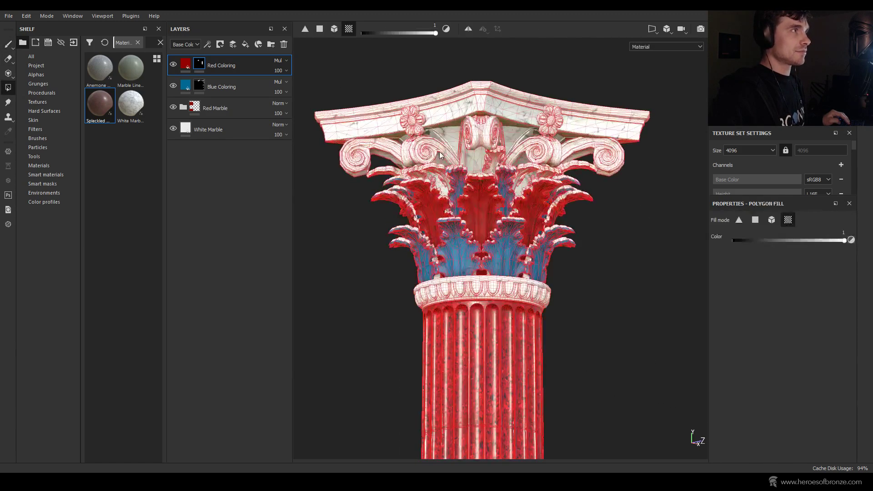
alt+drag(427, 139, 534, 140)
alt+middle_drag(533, 140, 439, 143)
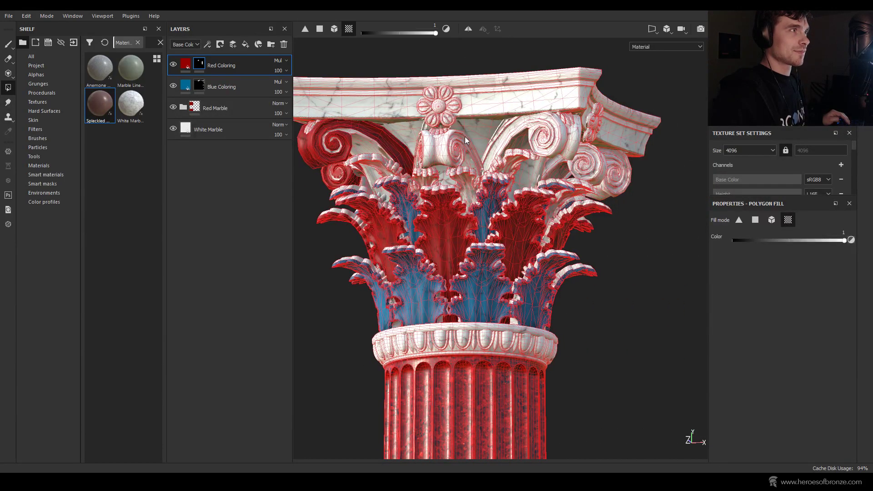
alt+drag(465, 136, 498, 132)
alt+middle_drag(521, 142, 454, 133)
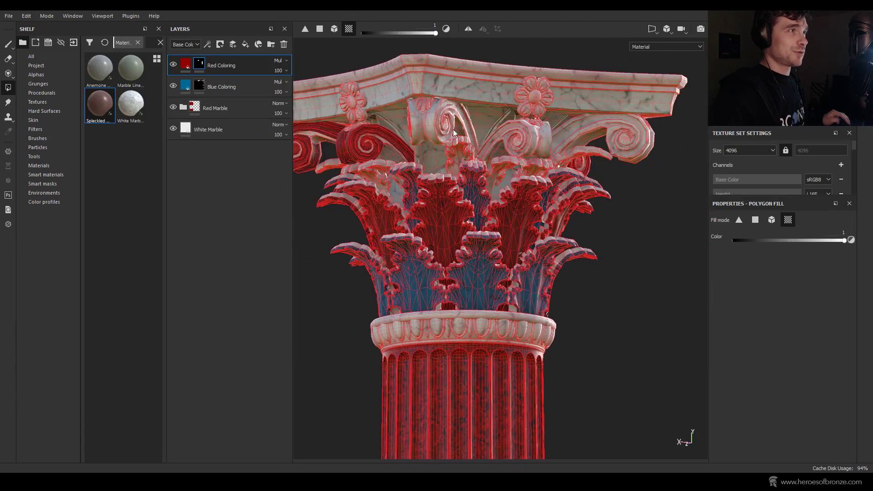
click(462, 109)
alt+drag(484, 137, 409, 144)
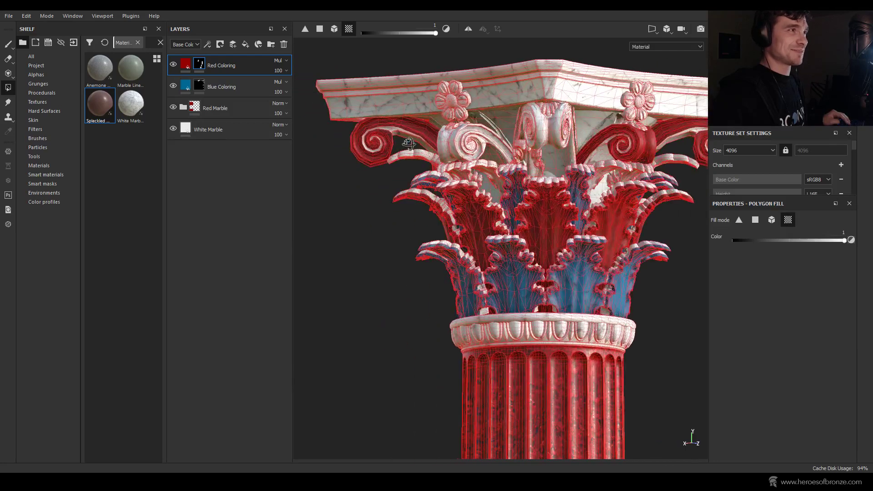
click(477, 134)
alt+drag(554, 151, 483, 137)
click(523, 113)
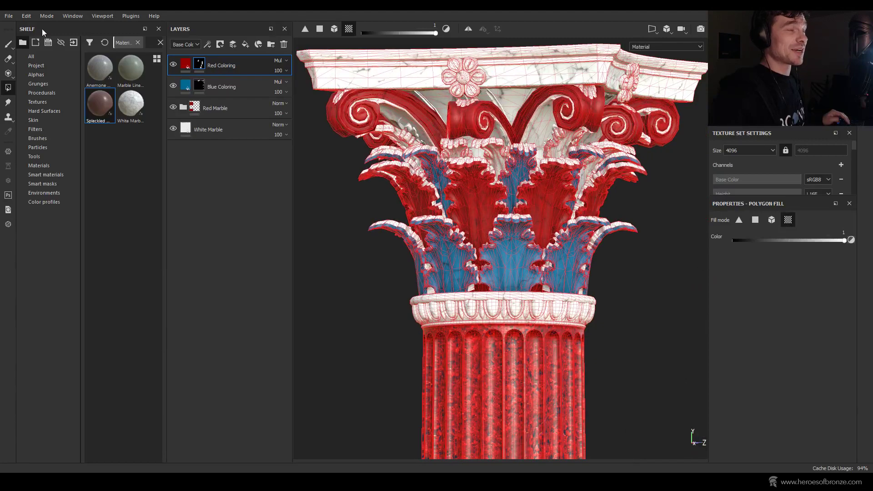
Step: Inspect the red and blue capital with the Paint tool active and add a Paint effect to the Blue Coloring layer's mask
click(9, 44)
alt+drag(463, 195, 498, 220)
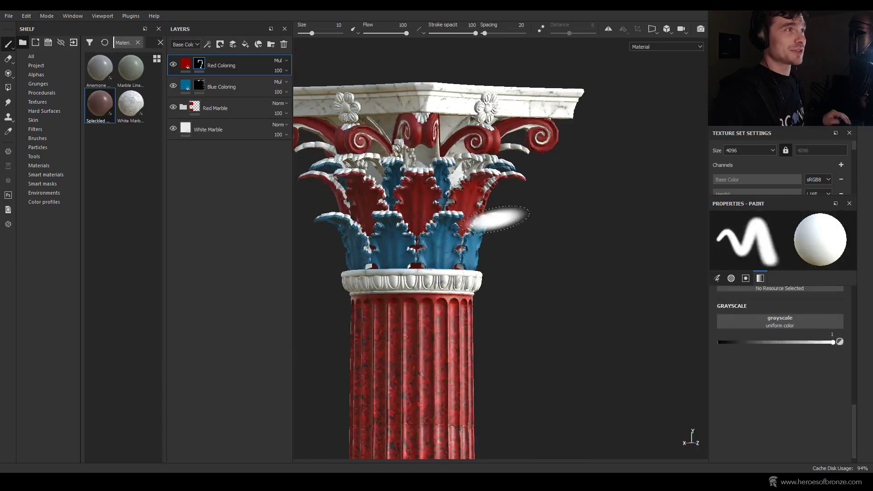
mouse_move(415, 291)
alt+mouse_down()
mouse_move(517, 234)
mouse_move(627, 247)
mouse_move(632, 241)
mouse_move(577, 214)
mouse_move(452, 259)
mouse_move(519, 277)
mouse_move(413, 277)
mouse_move(455, 275)
alt+mouse_up()
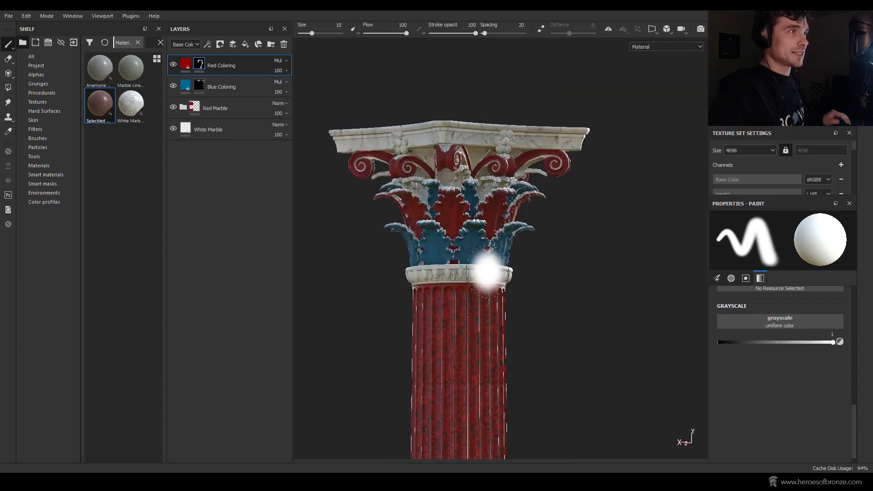
scroll(408, 274, up, 3)
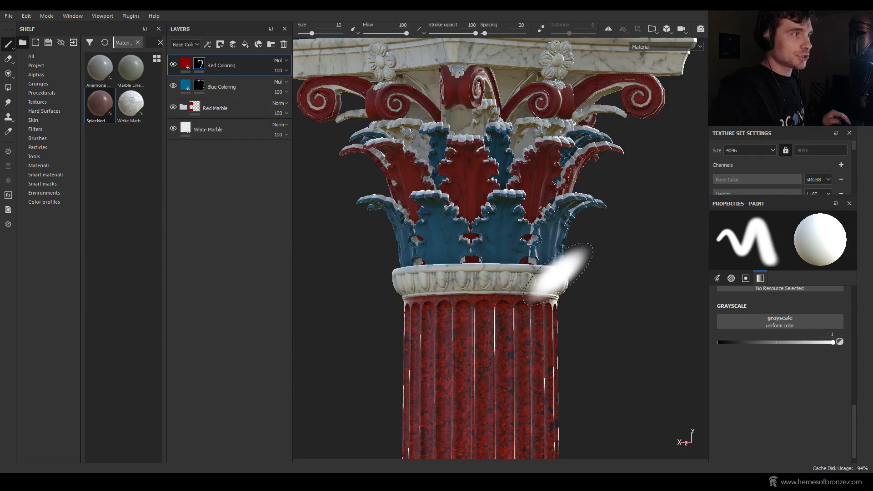
click(203, 94)
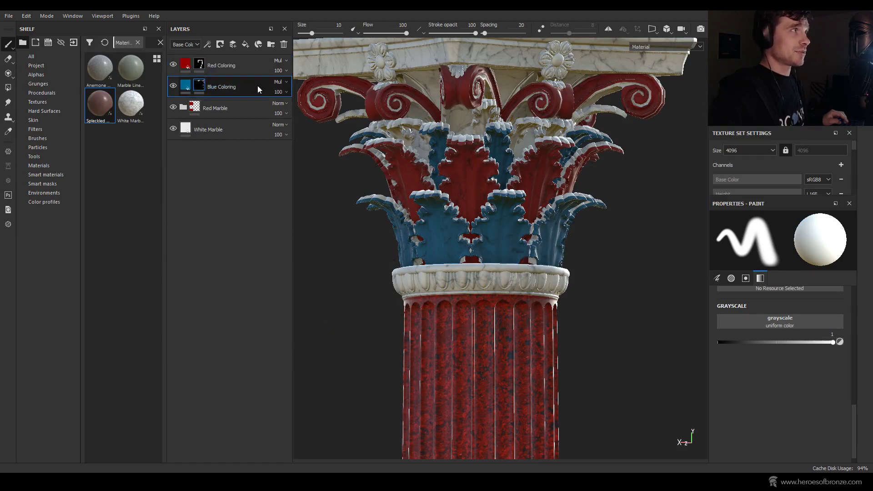
click(220, 44)
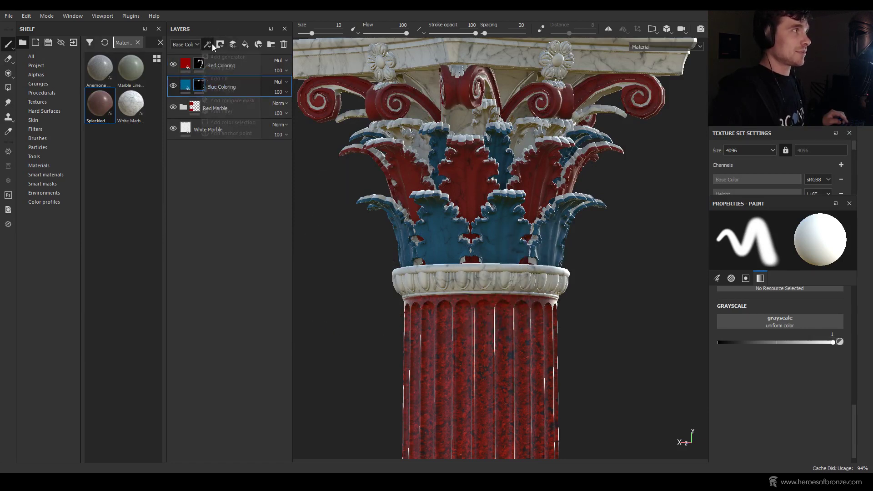
click(220, 69)
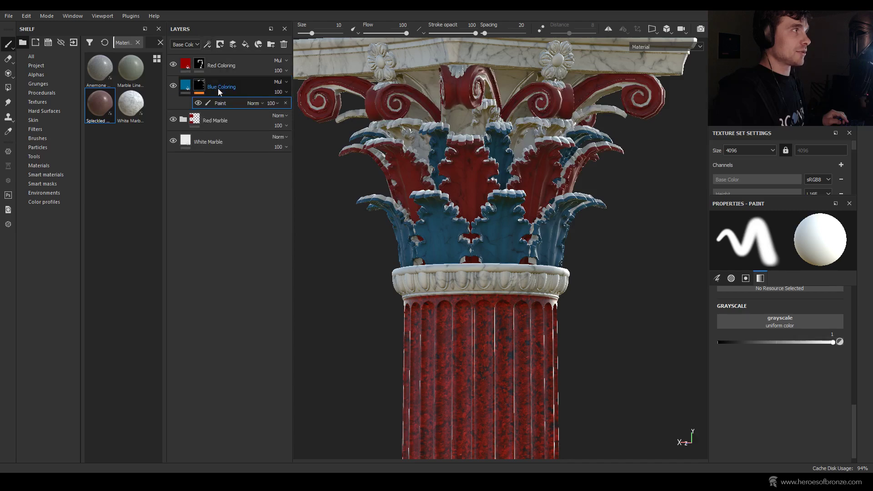
Step: Activate Polygon Fill on the Blue Coloring mask's Paint effect for the egg-shaped ornament ring and turn on symmetry
click(9, 88)
scroll(413, 287, up, 5)
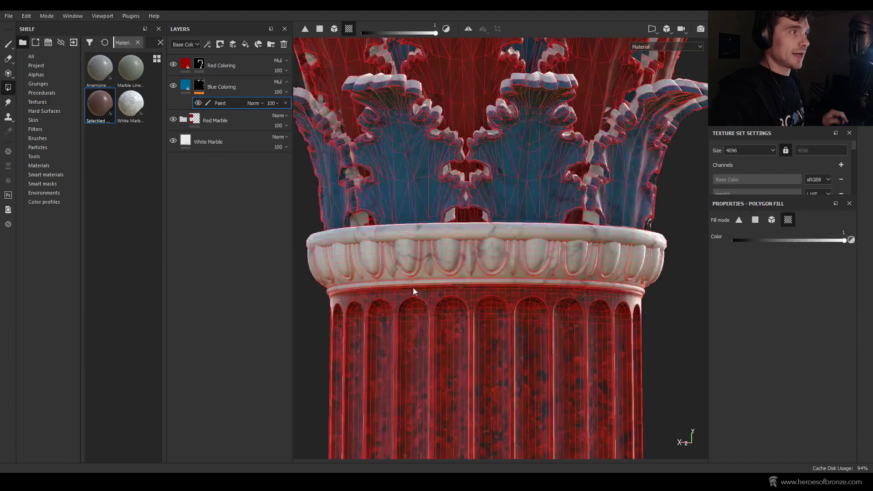
alt+drag(400, 259, 388, 237)
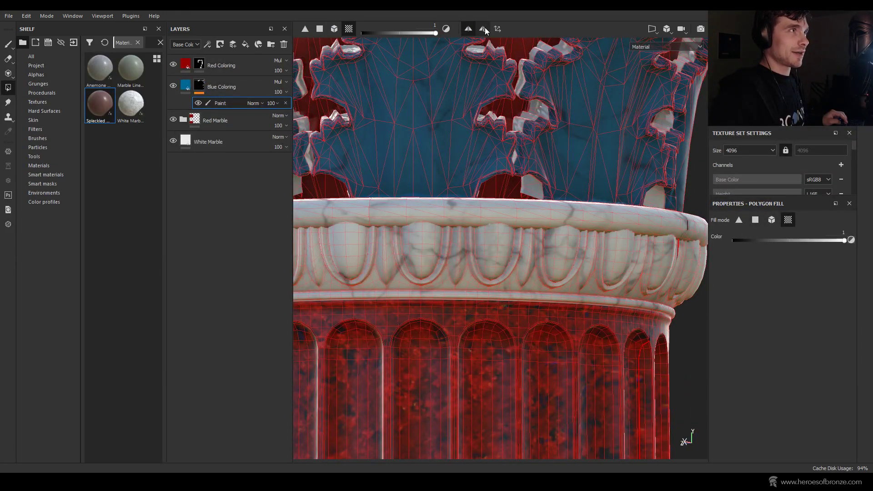
alt+drag(487, 206, 434, 215)
scroll(483, 196, down, 6)
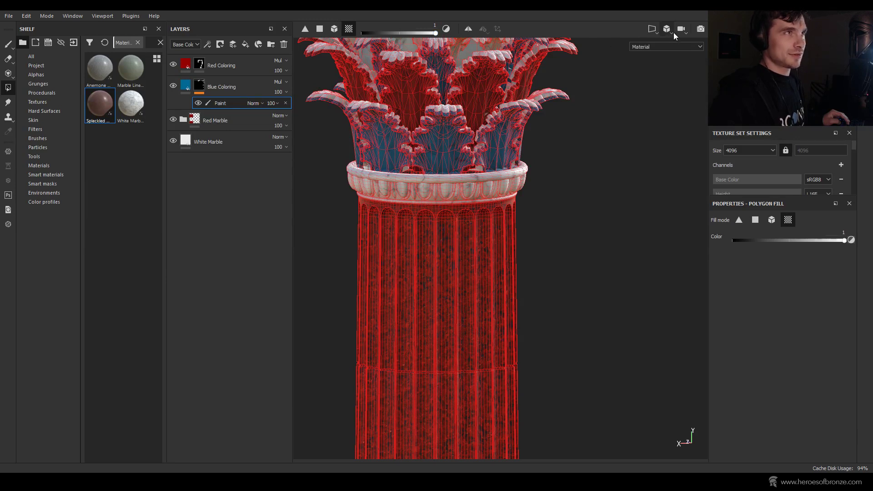
click(468, 31)
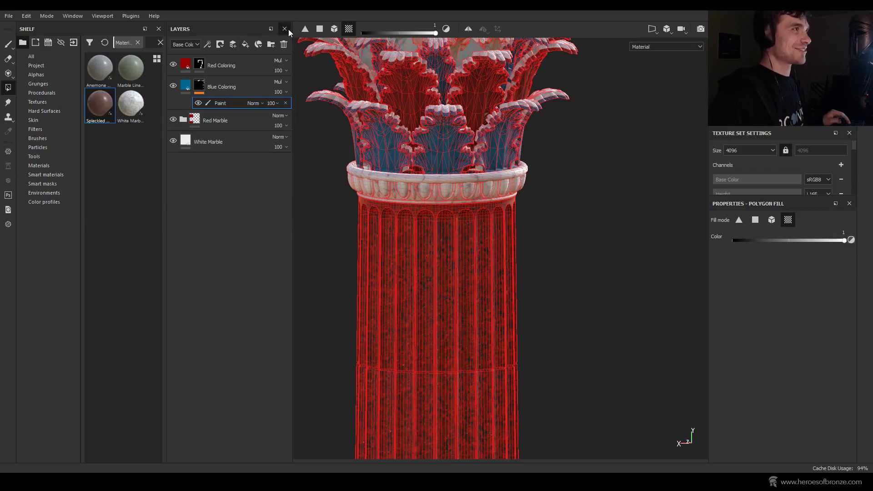
click(468, 28)
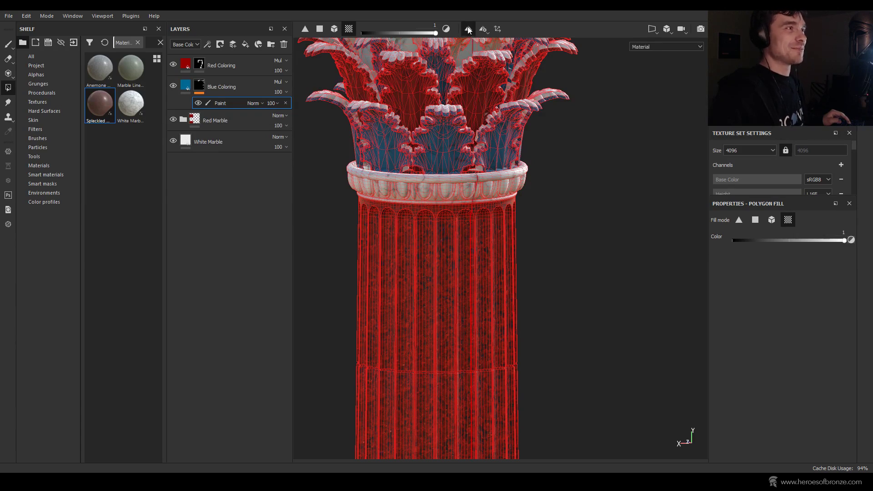
scroll(485, 134, down, 5)
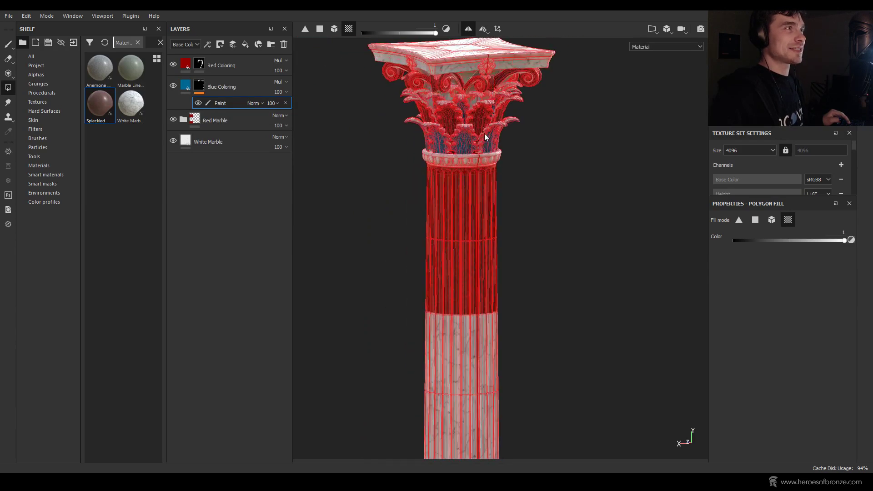
Step: Try to paint an egg ornament on the ring below the capital blue with the Paint tool at brush size 1.49, and undo it
alt+drag(485, 133, 532, 155)
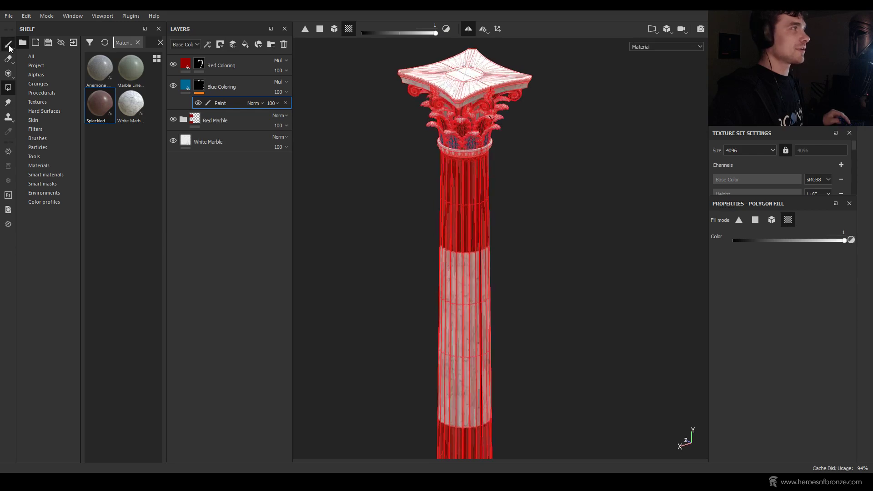
click(9, 44)
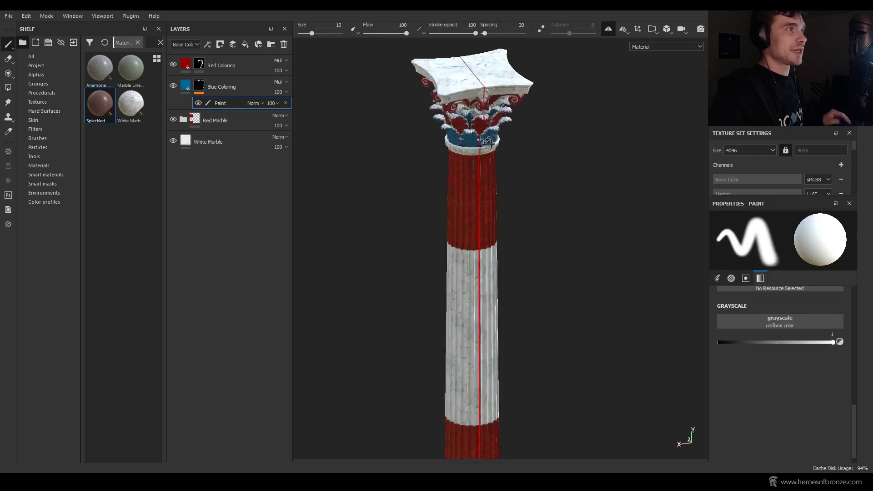
mouse_move(450, 118)
alt+mouse_down()
mouse_move(422, 125)
mouse_move(523, 111)
mouse_move(473, 101)
alt+mouse_up()
scroll(478, 146, up, 8)
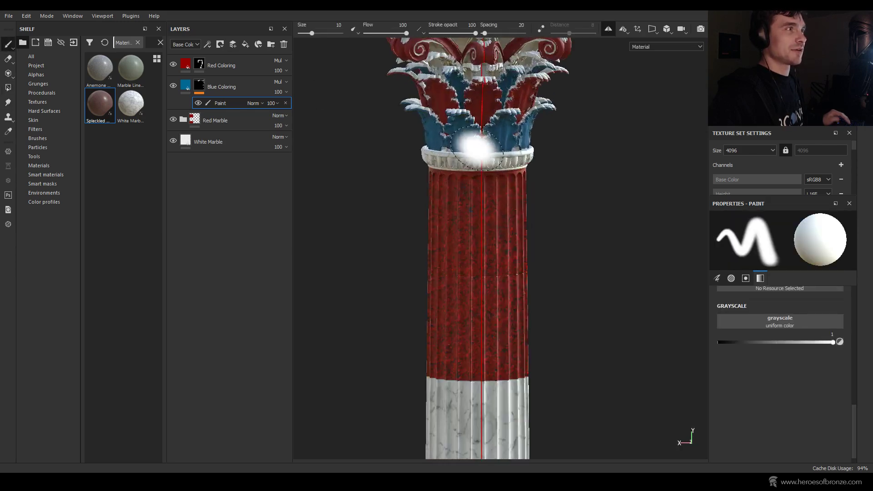
scroll(481, 123, down, 2)
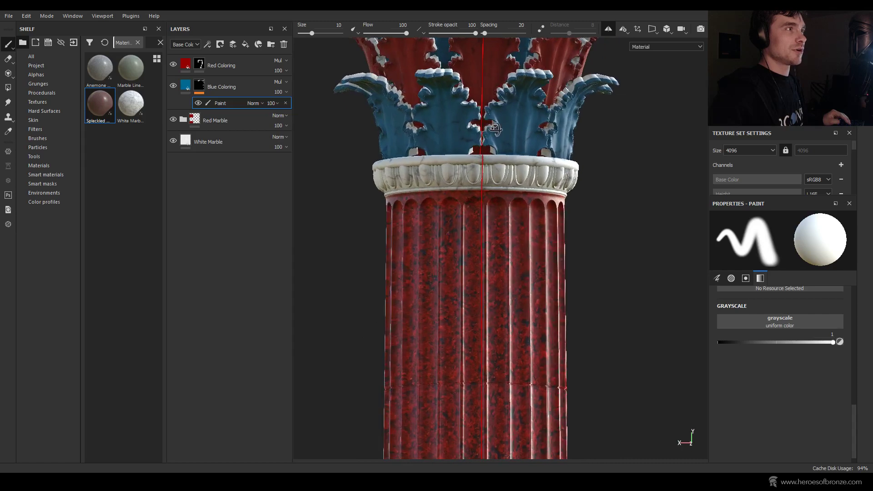
scroll(480, 123, up, 5)
alt+drag(481, 123, 493, 183)
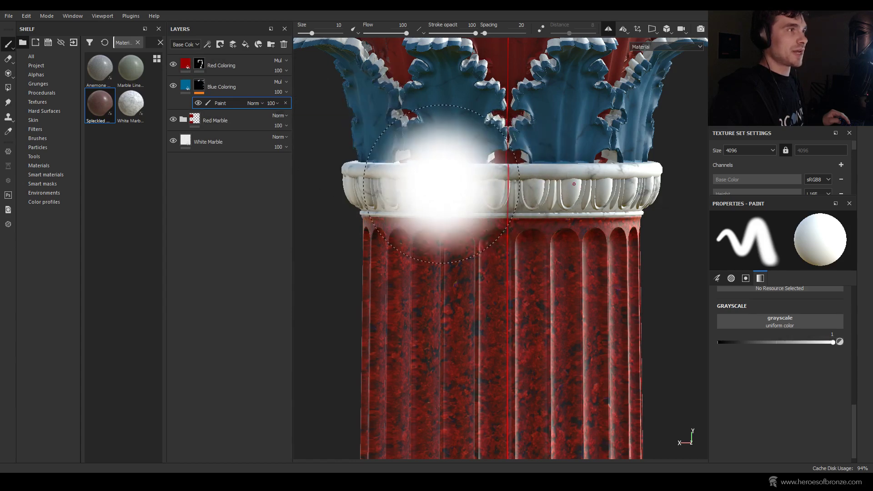
ctrl+right_drag(446, 183, 387, 183)
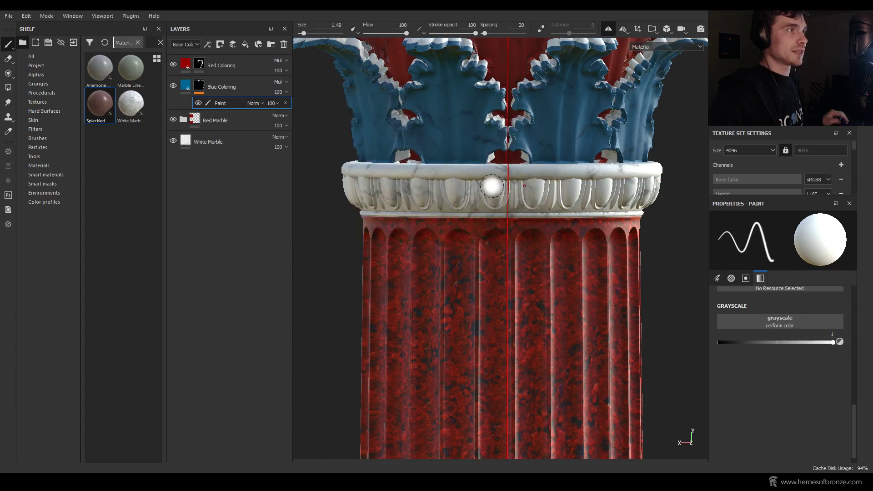
click(494, 194)
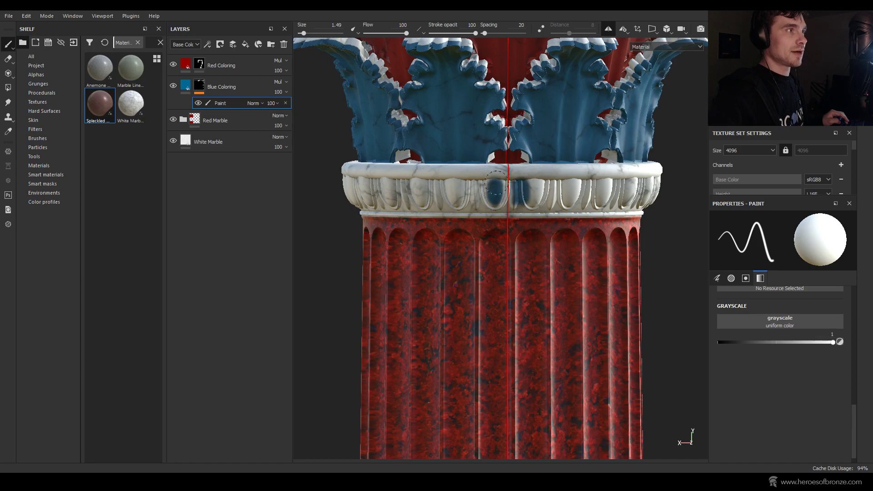
key(ctrl+z)
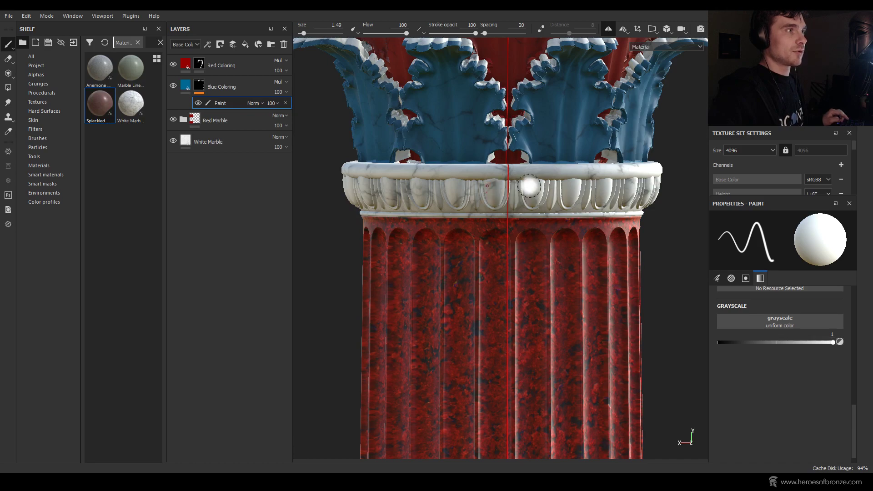
Step: Try to fill the egg ornament ring into the Blue Coloring mask with Polygon Fill in UV chunk mode, and undo it
click(8, 87)
scroll(505, 198, up, 5)
click(494, 192)
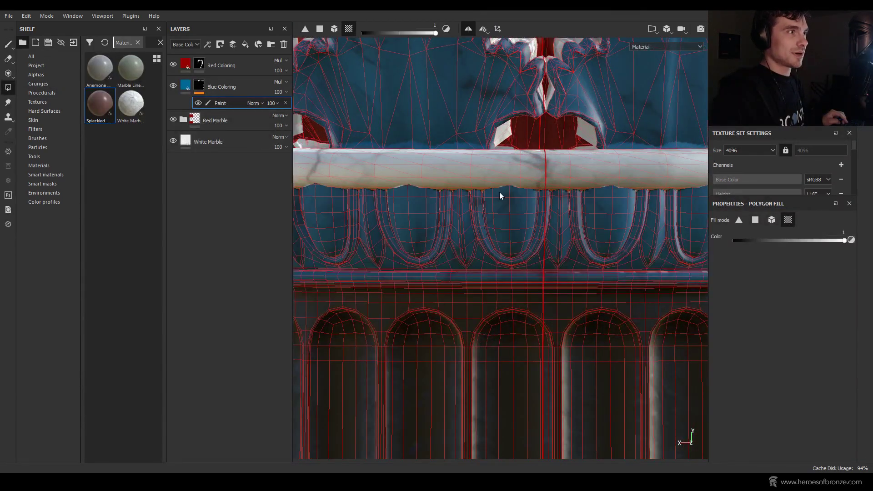
key(ctrl+z)
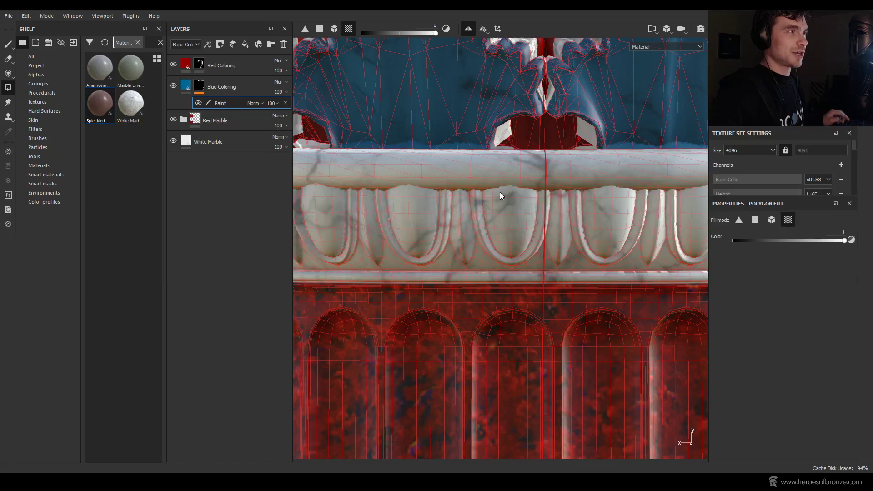
Step: Fill the faces of one egg ornament into the Blue Coloring mask using Polygon Fill in quad mode with symmetry turned off
click(320, 29)
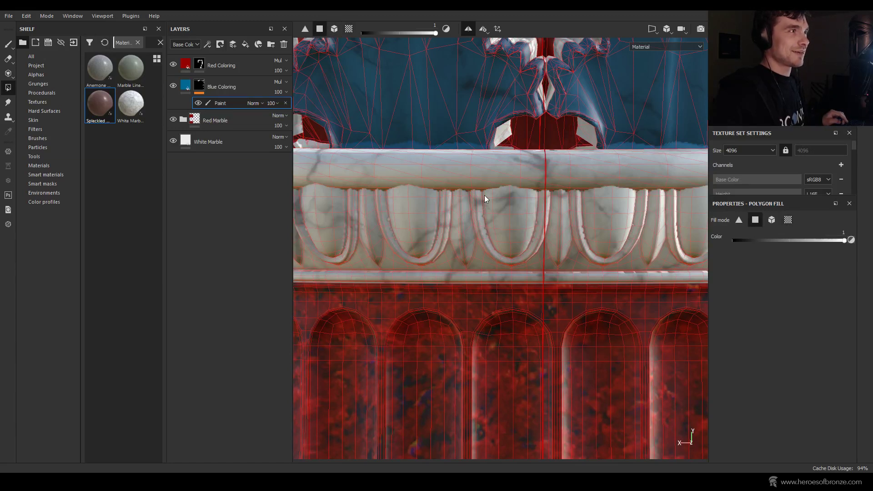
drag(484, 195, 514, 193)
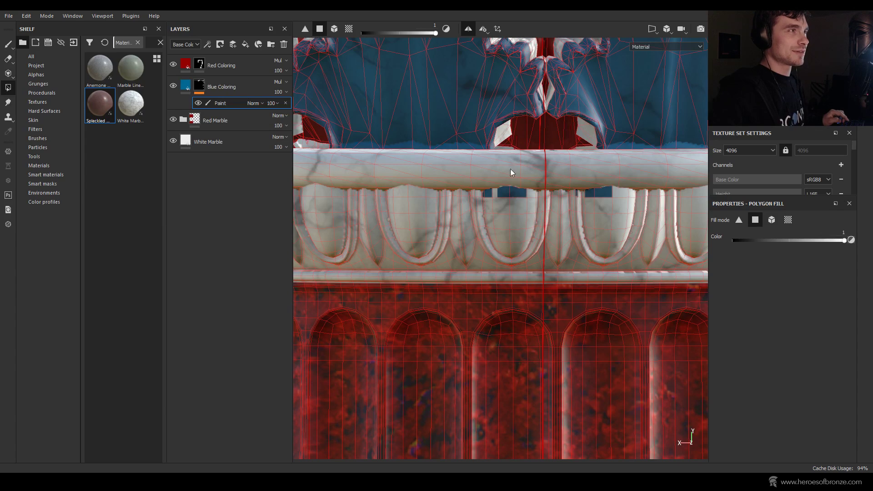
key(ctrl+z)
key(ctrl+z)
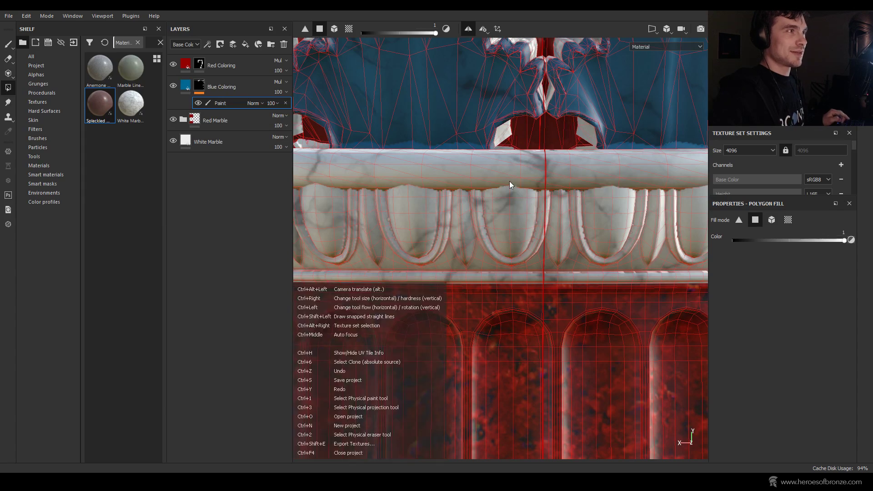
click(469, 29)
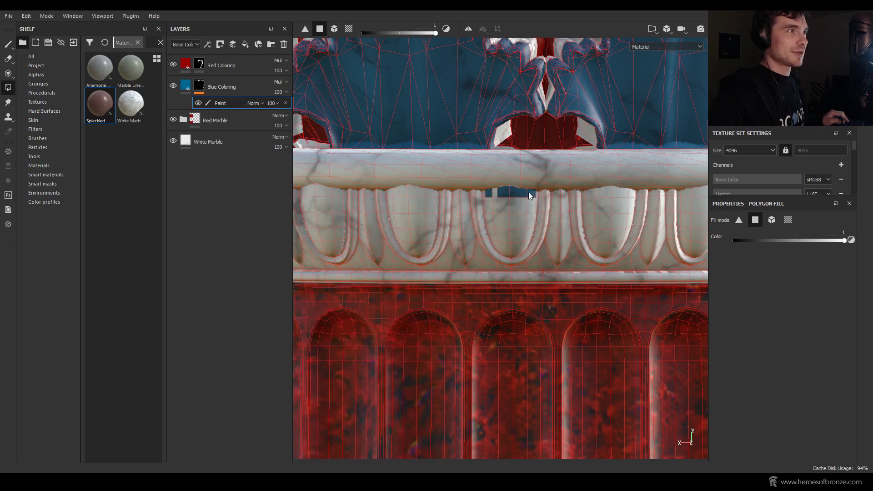
scroll(487, 201, up, 4)
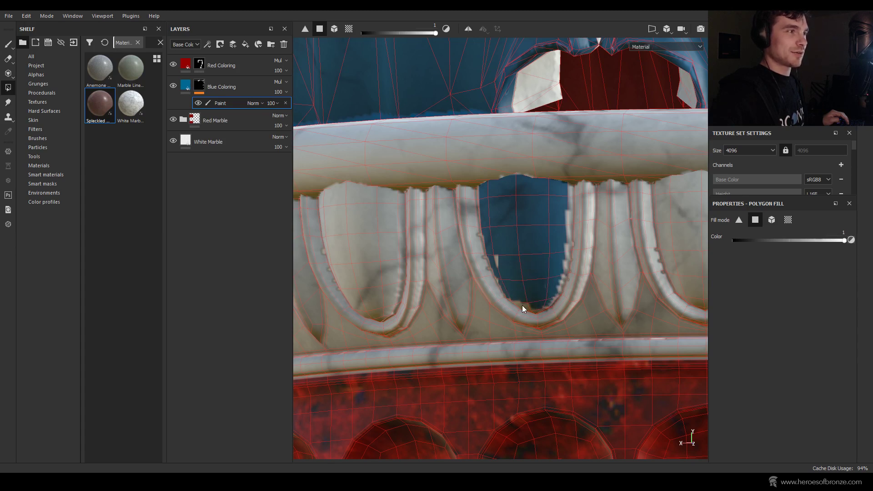
scroll(566, 264, down, 5)
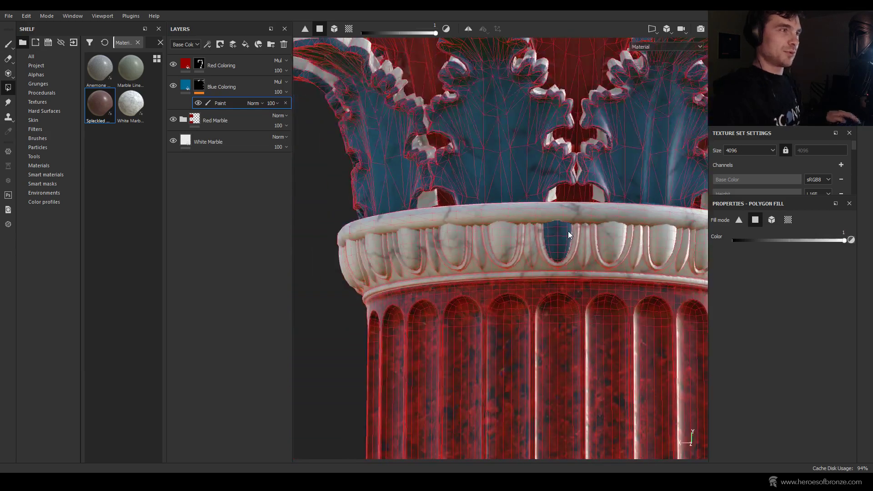
Step: Show the 2D UV view, locate the egg ornament strip, and set the Paint brush to size 1.24 with a harder edge
key(F3)
scroll(636, 240, up, 3)
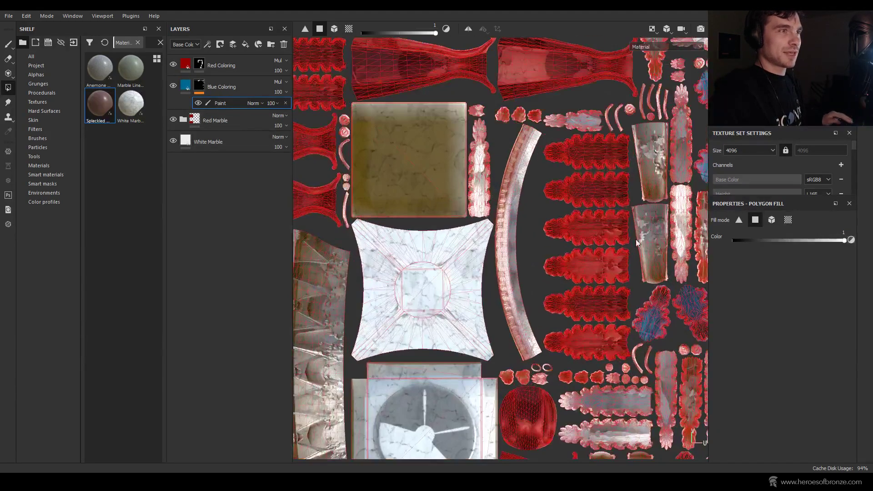
middle_drag(636, 239, 611, 425)
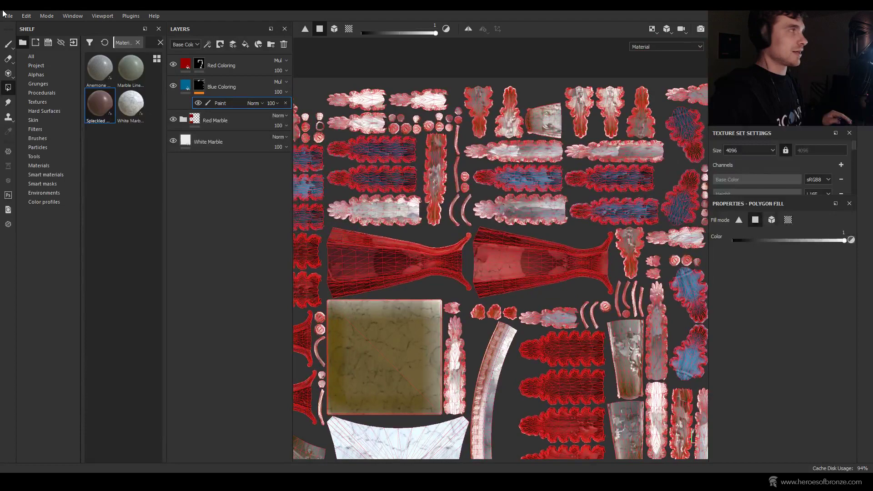
click(8, 44)
mouse_move(428, 188)
middle_down()
mouse_move(625, 229)
mouse_move(600, 42)
middle_up()
alt+middle_drag(566, 256, 423, 137)
scroll(530, 229, up, 5)
alt+middle_drag(473, 256, 460, 220)
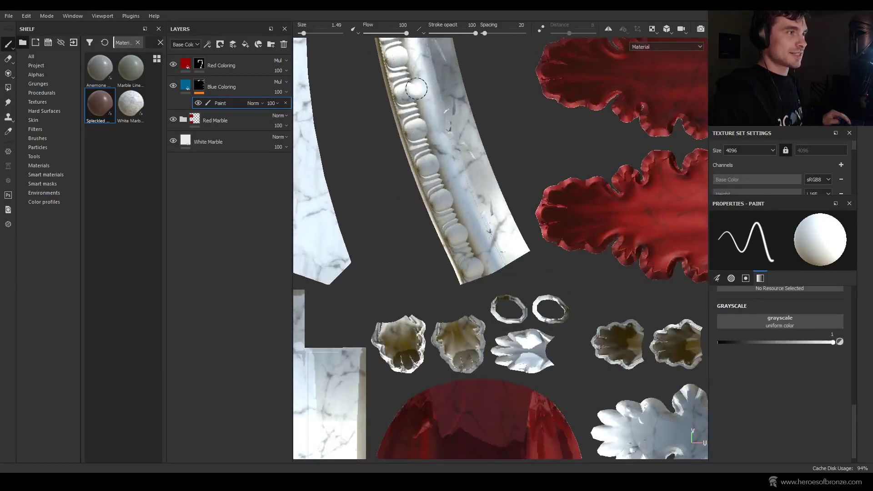
scroll(460, 220, up, 5)
scroll(521, 225, up, 2)
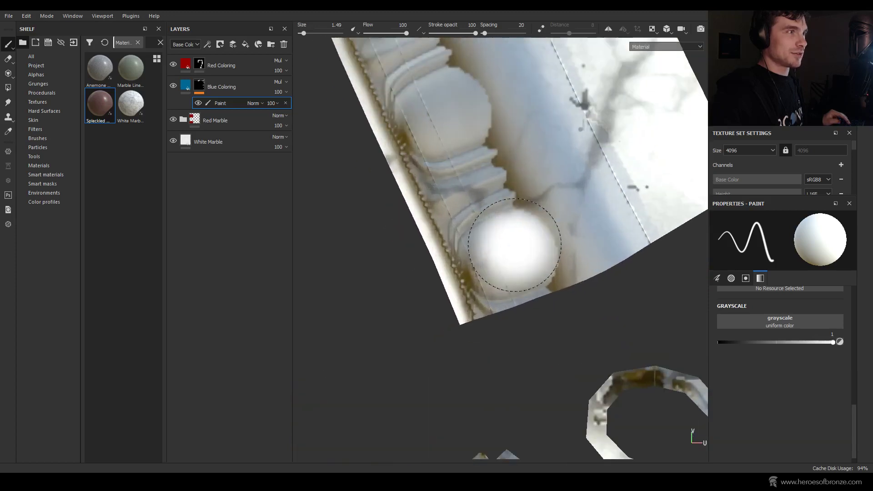
mouse_move(511, 243)
ctrl+right_down()
mouse_move(501, 253)
mouse_move(523, 256)
mouse_move(520, 248)
ctrl+right_up()
Step: Paint the egg ornaments one by one into the Blue Coloring mask, working up from the lower end of the UV strip
scroll(523, 241, down, 8)
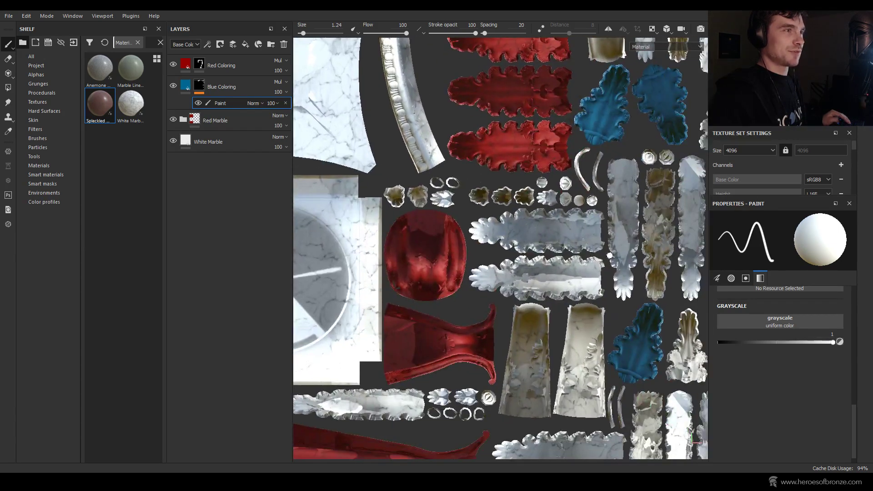
middle_drag(499, 240, 574, 352)
scroll(496, 273, up, 5)
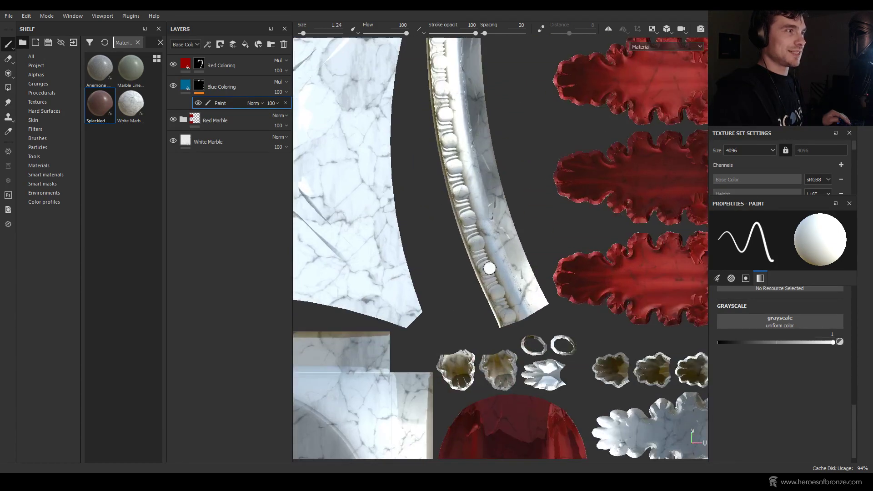
scroll(506, 322, up, 2)
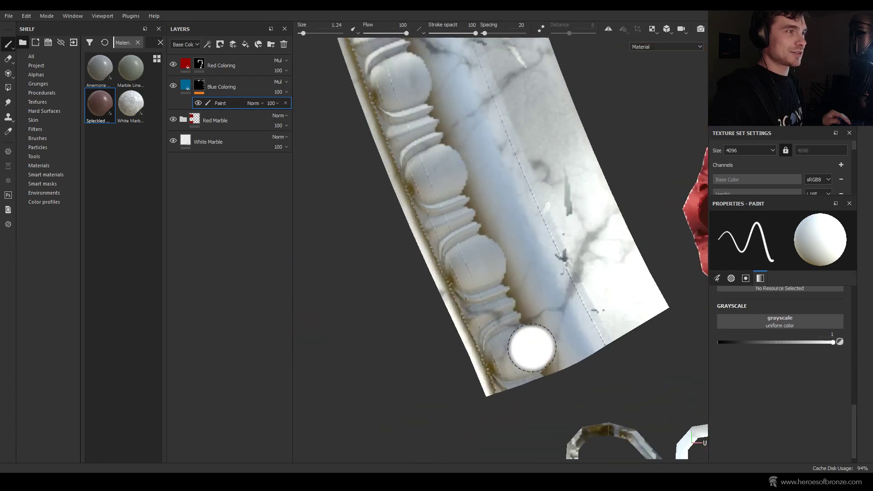
click(521, 349)
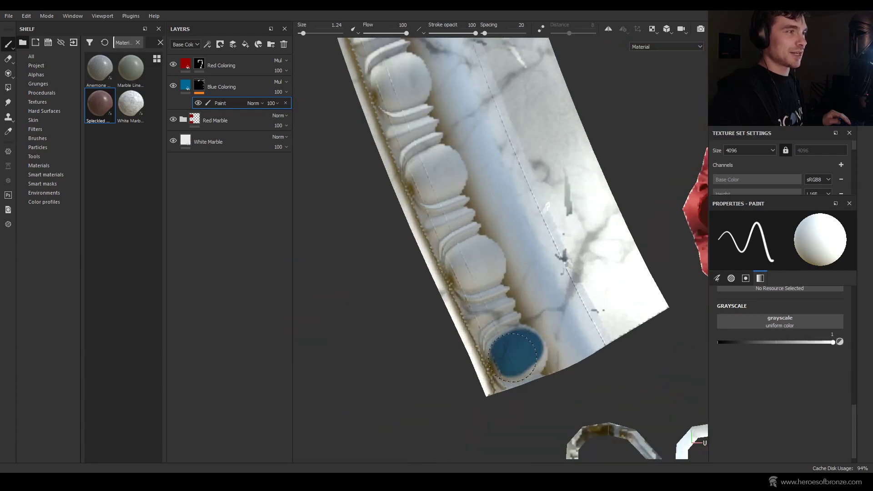
click(487, 269)
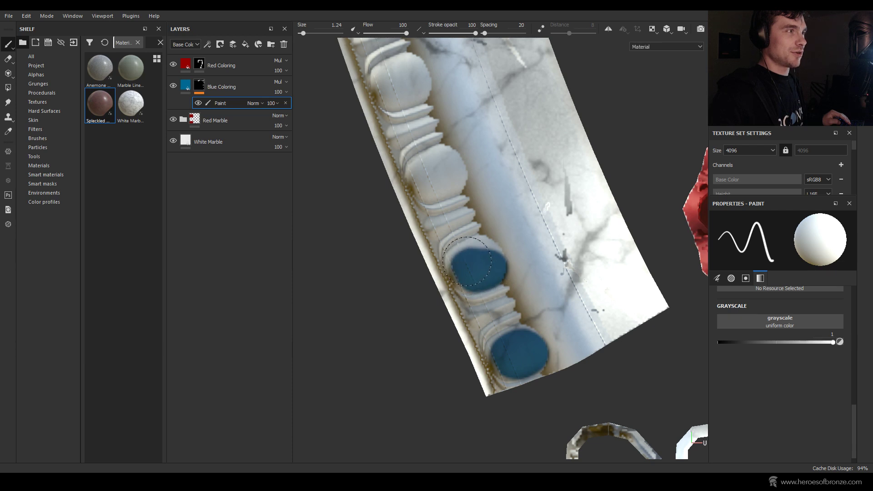
middle_drag(481, 252, 495, 255)
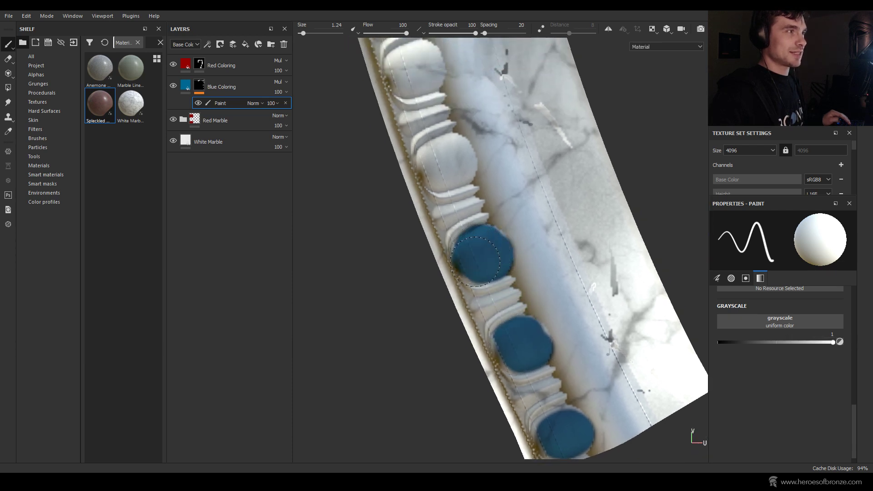
middle_drag(483, 244, 503, 227)
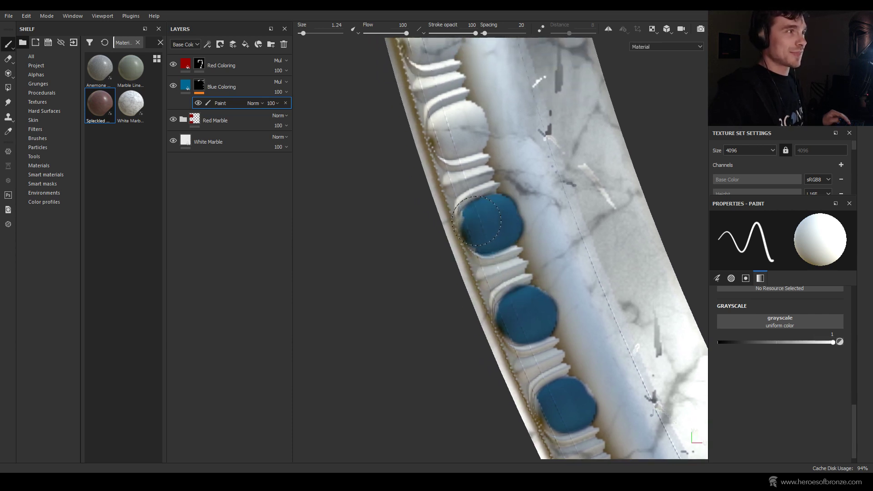
Step: Switch the brush to grayscale value 0 and size 0.57 for trimming the blue overspill at the egg ornament's edge
key(x)
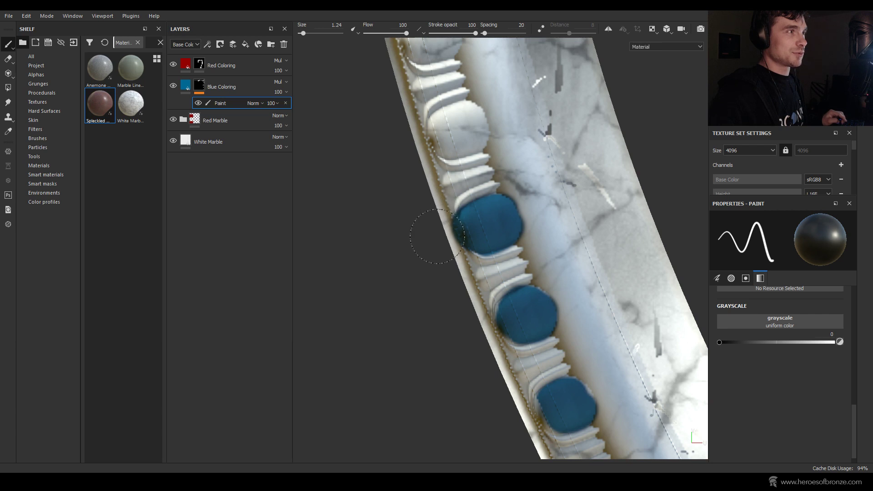
ctrl+right_drag(451, 255, 451, 234)
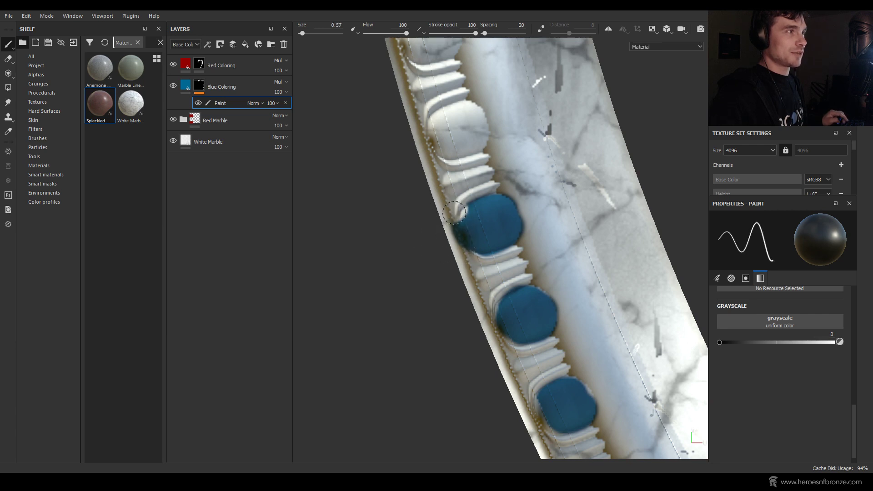
Step: Set the mask brush to white at size 1.52 and paint the next beads of the curved trim into the Blue Coloring mask
key(x)
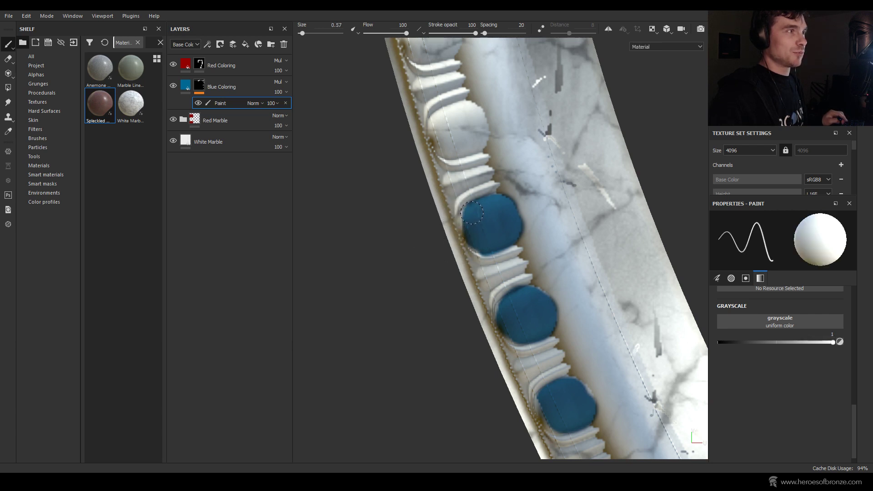
alt+drag(471, 214, 479, 231)
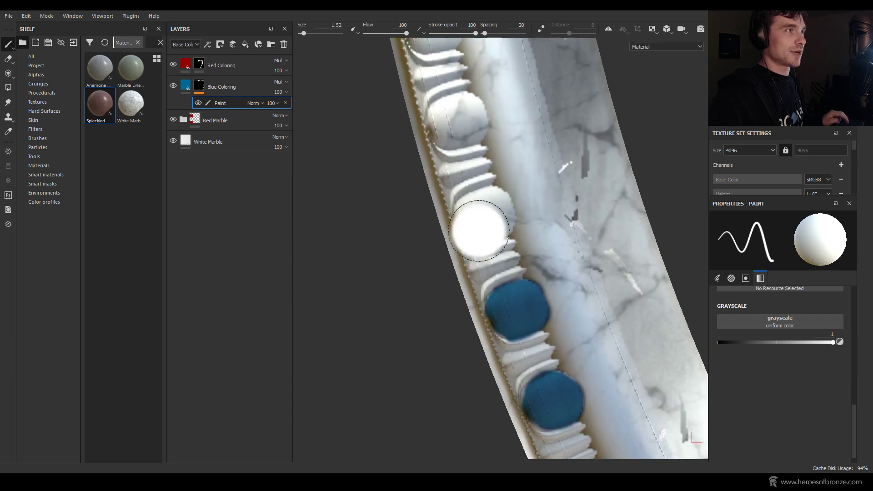
ctrl+right_drag(479, 231, 498, 230)
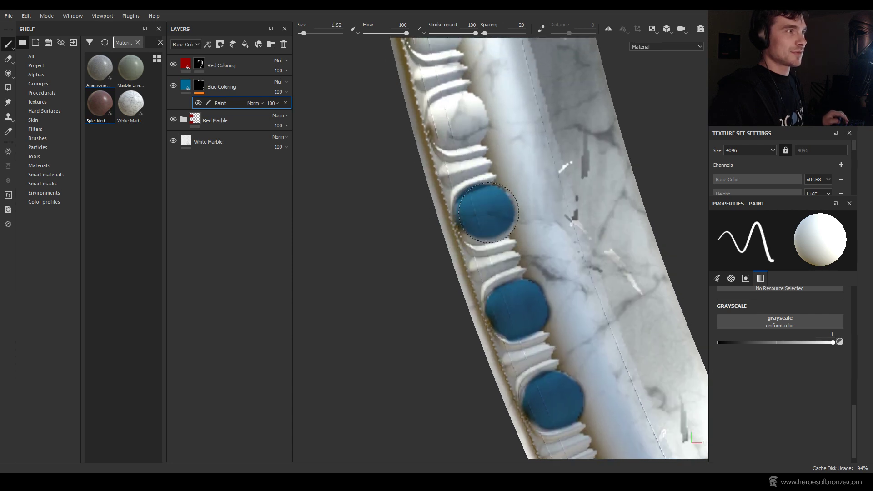
middle_drag(511, 225, 511, 248)
click(508, 198)
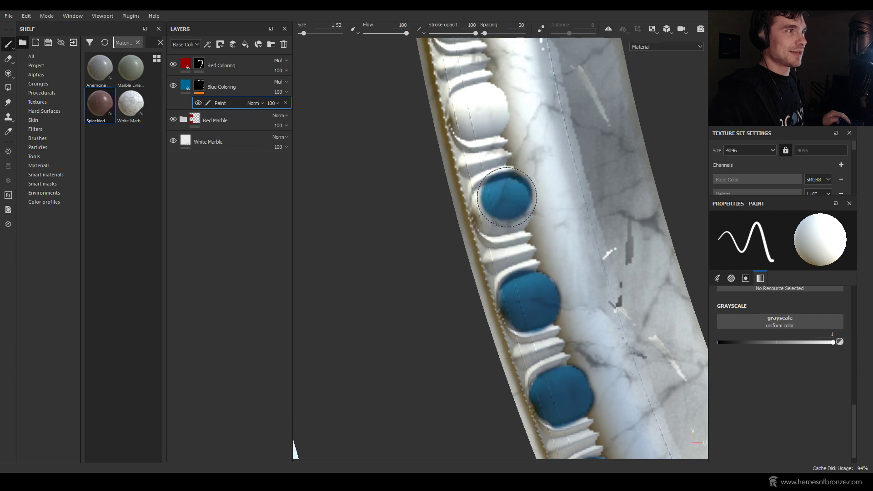
middle_drag(487, 206, 491, 243)
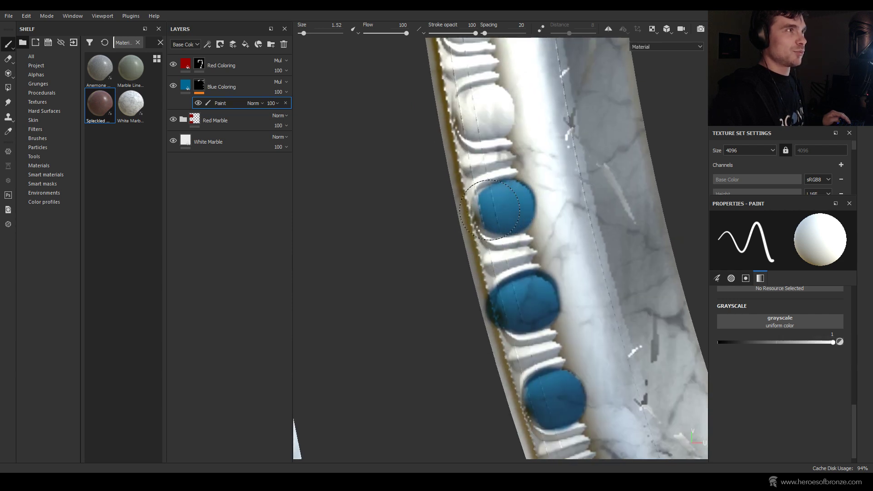
click(490, 210)
Step: Continue up the curved trim, filling the following round beads with blue in the Blue Coloring mask
alt+middle_drag(483, 172, 513, 255)
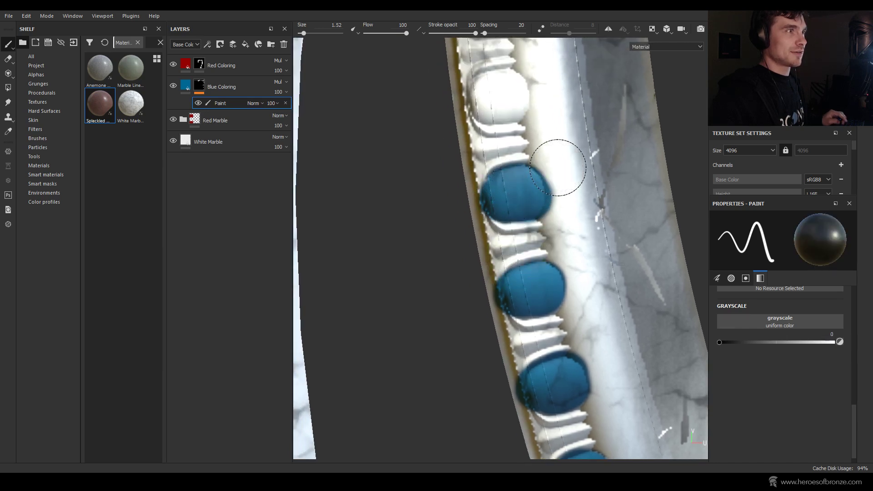
click(522, 194)
middle_drag(516, 184, 529, 240)
click(529, 240)
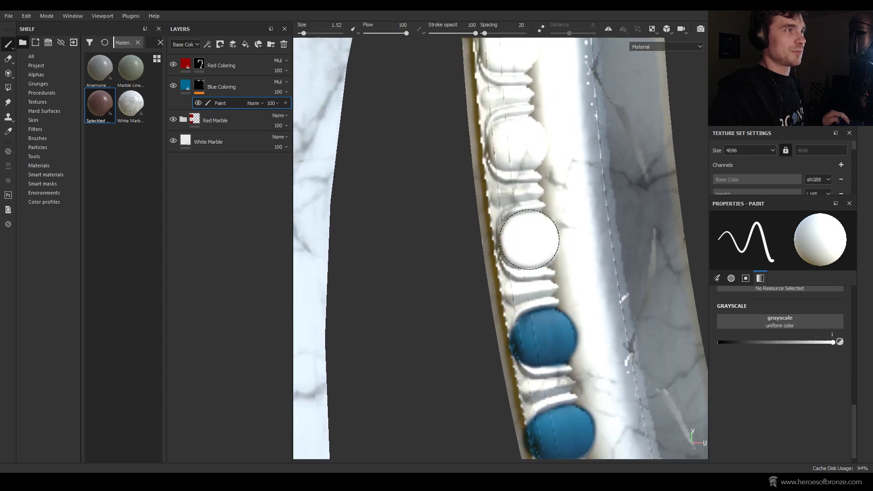
middle_drag(528, 145, 513, 253)
click(513, 252)
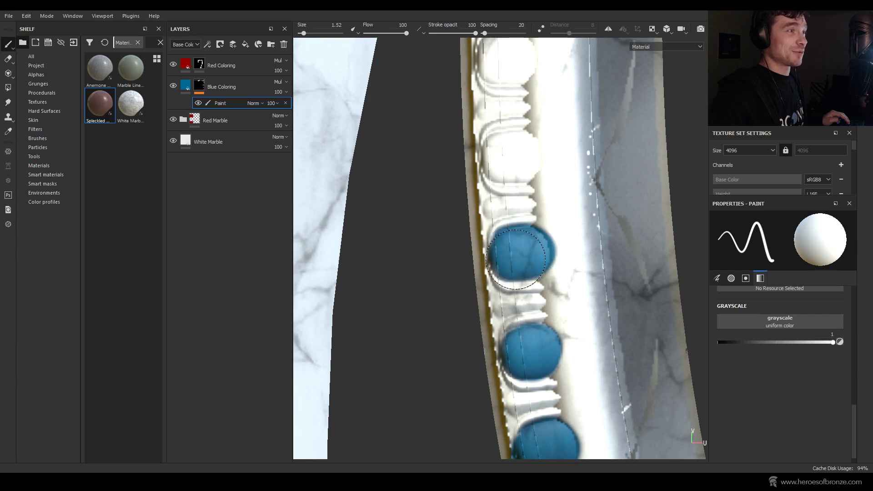
middle_drag(517, 258, 525, 223)
click(525, 224)
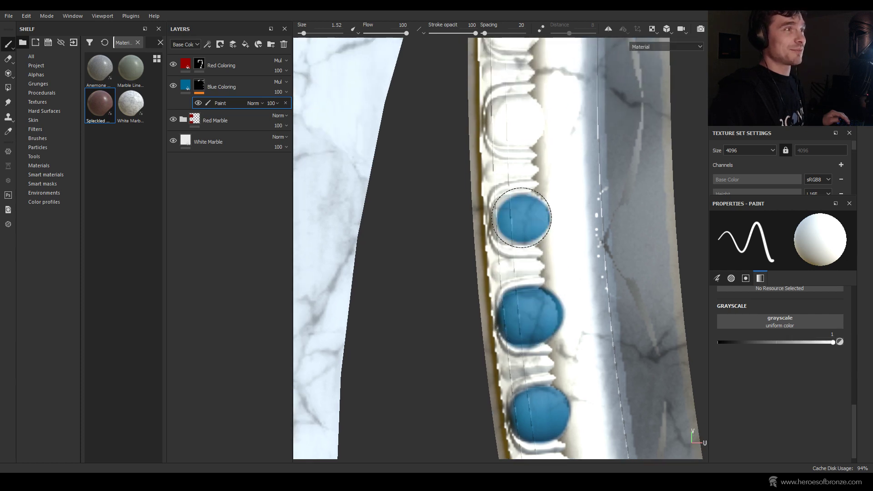
Step: Rotate the environment lighting and paint the next beads along the middle of the curved trim blue
shift+right_drag(514, 224, 508, 188)
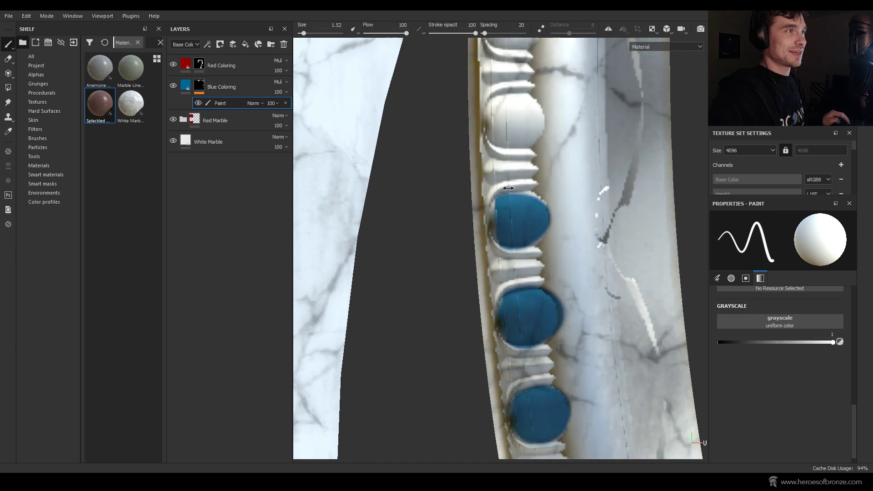
middle_drag(527, 211, 532, 240)
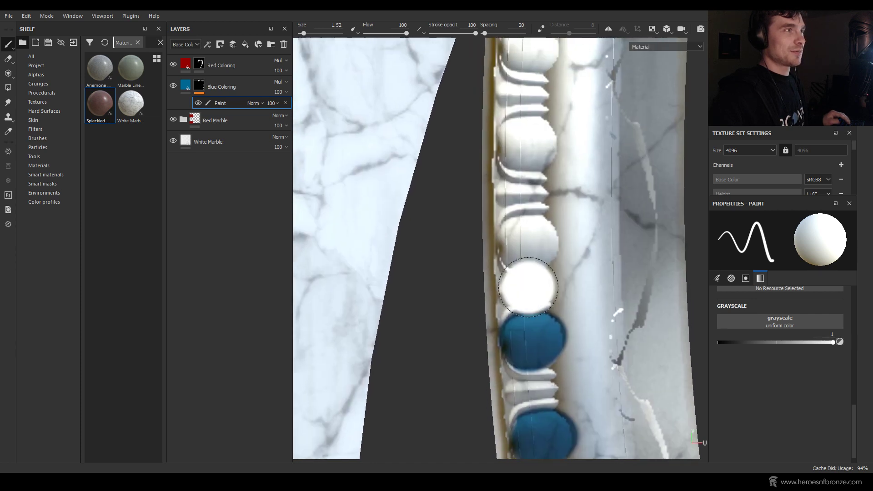
click(532, 241)
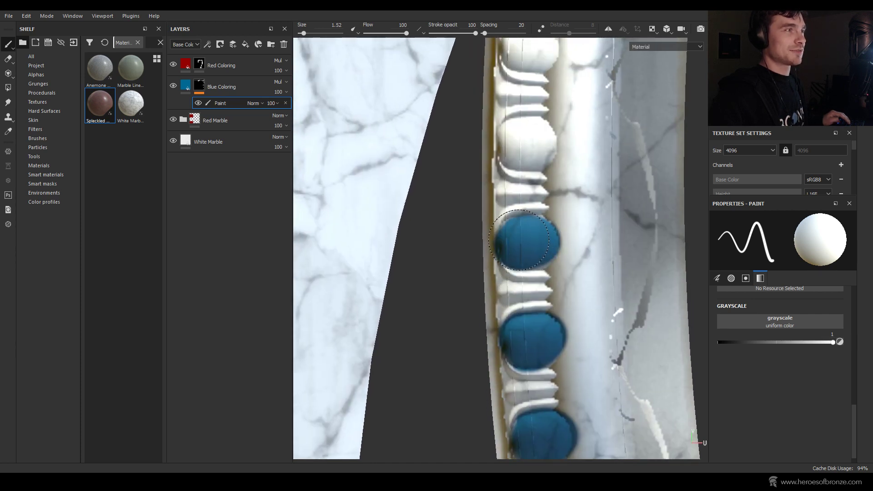
middle_drag(524, 235, 520, 267)
click(520, 267)
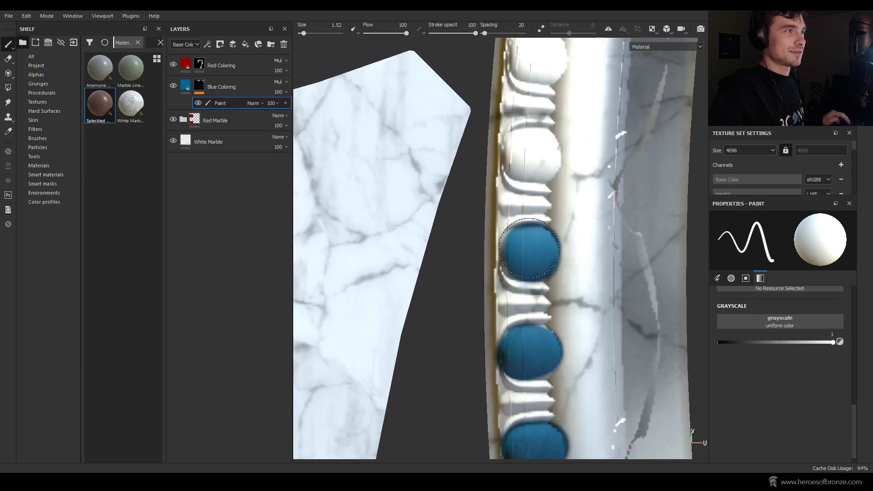
click(534, 272)
mouse_move(525, 234)
middle_down()
mouse_move(536, 288)
mouse_move(537, 257)
middle_up()
click(536, 257)
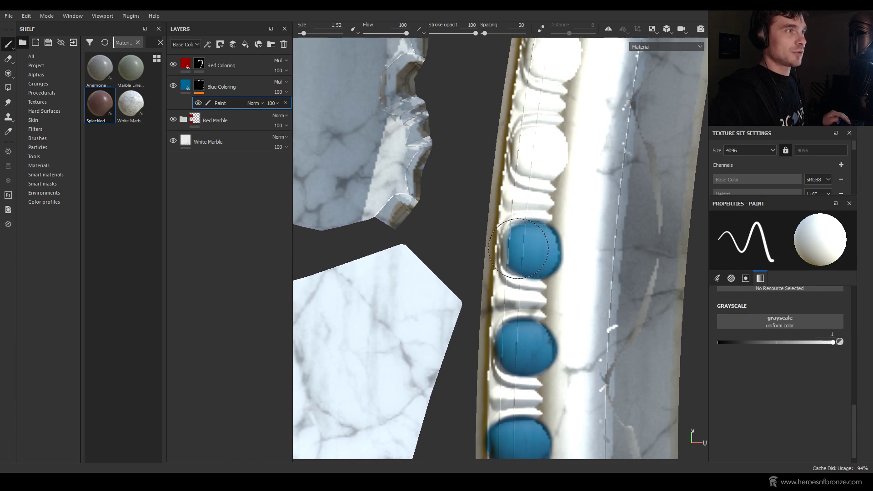
Step: Undo the misplaced dab on the next bead, repaint that bead blue, and reduce the brush size to 1.35
middle_drag(526, 250, 531, 297)
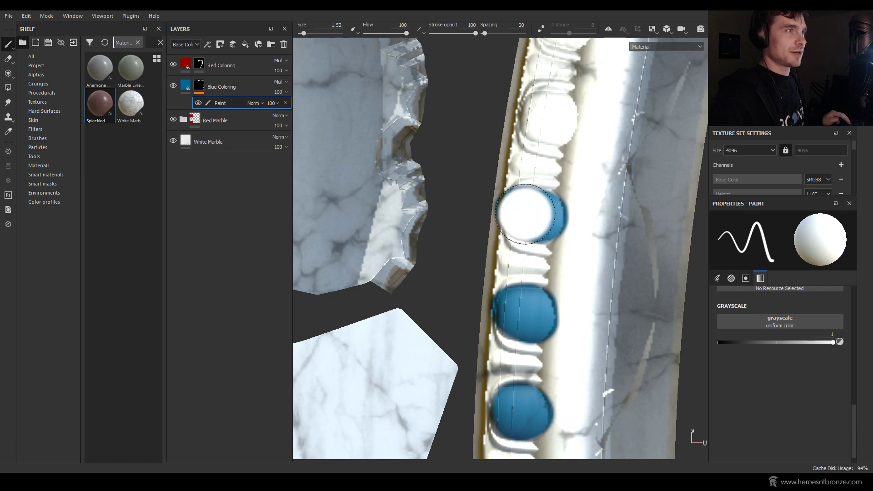
click(539, 210)
key(ctrl+z)
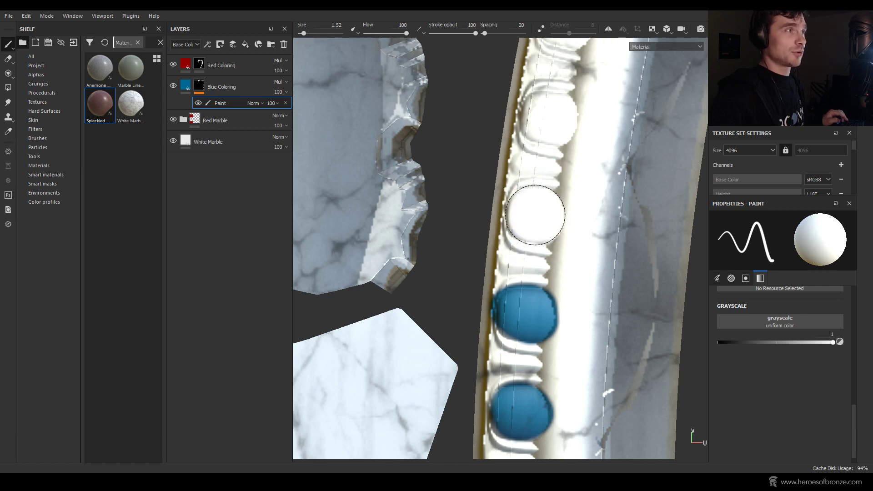
click(538, 220)
ctrl+right_drag(549, 180, 550, 180)
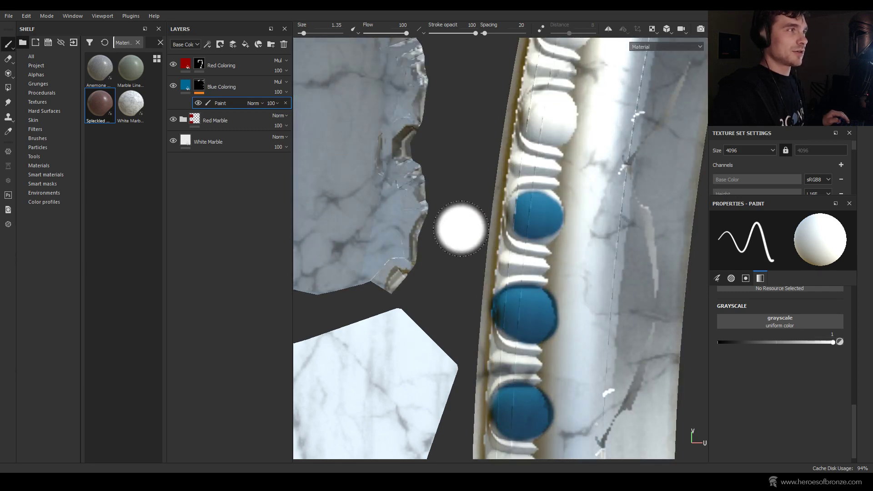
Step: Paint the next unpainted bead above blue with the smaller brush and save the project
key(ctrl)
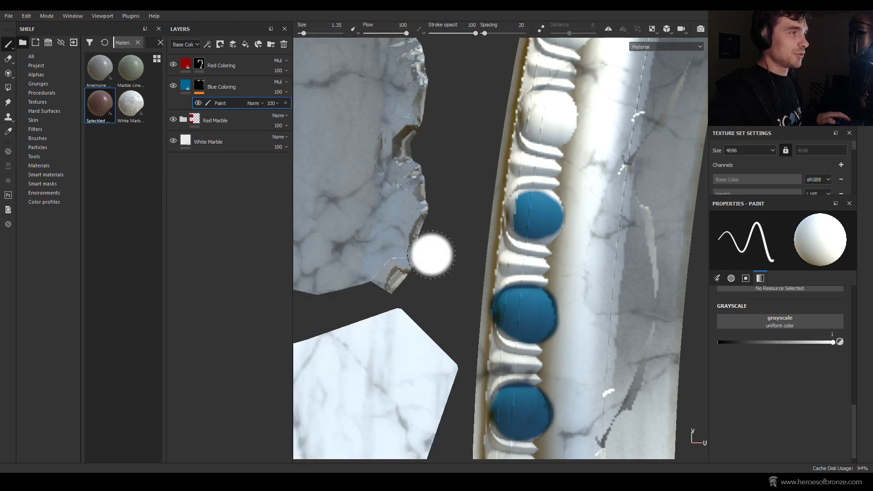
key(shift)
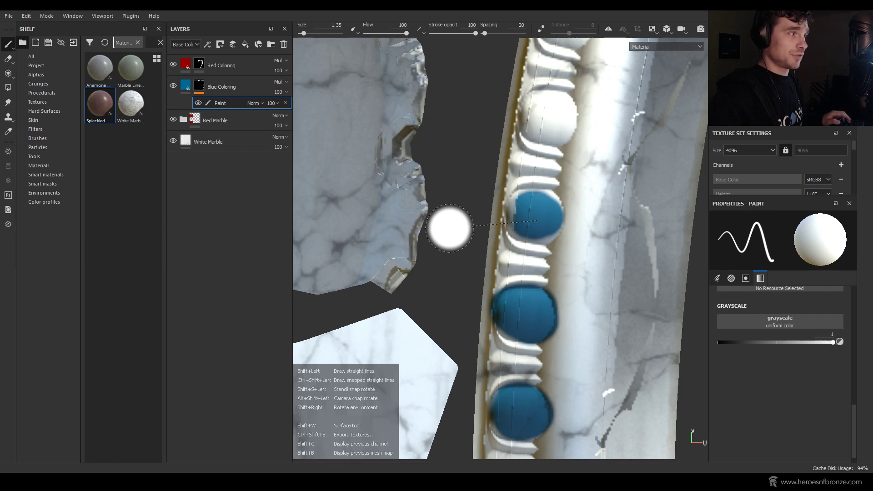
key(s)
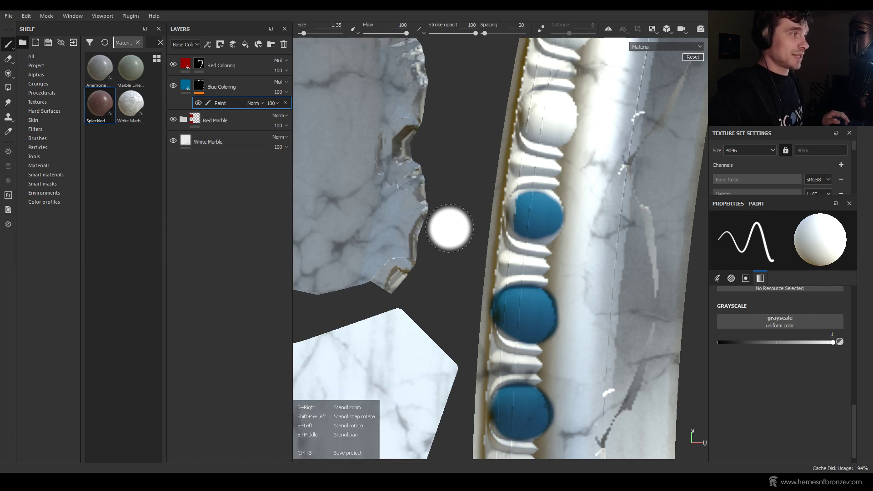
alt+drag(566, 160, 473, 282)
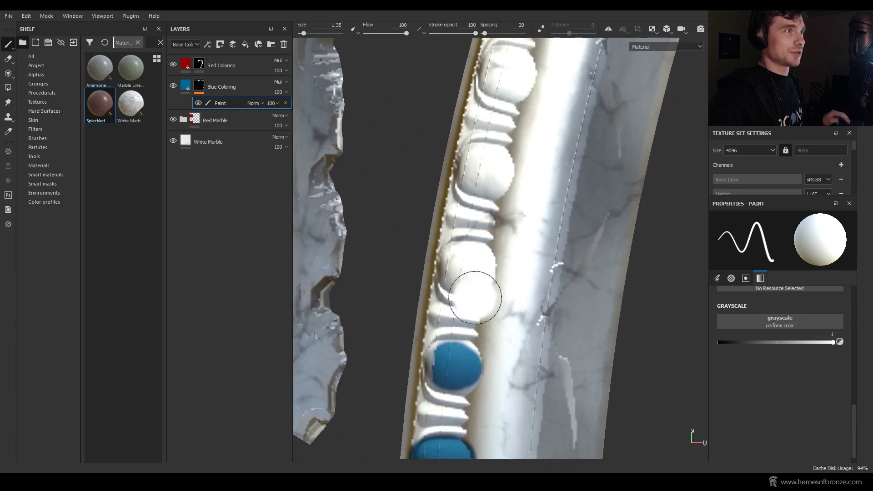
click(473, 266)
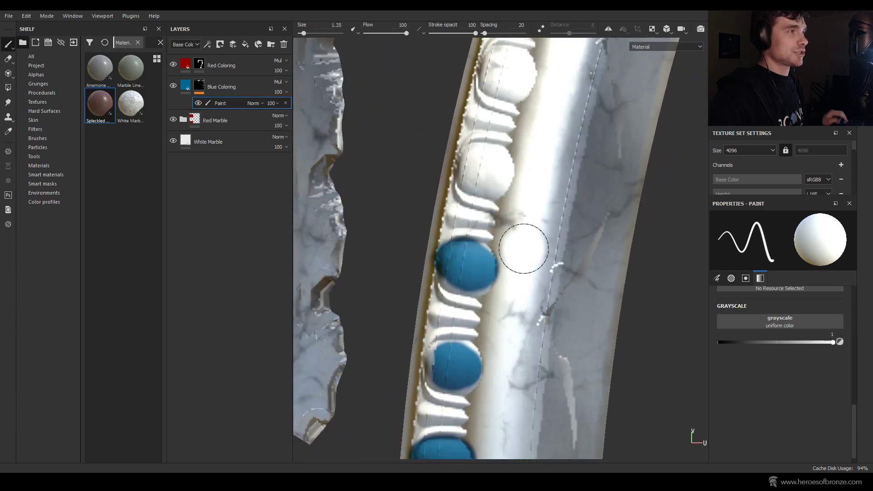
key(ctrl+s)
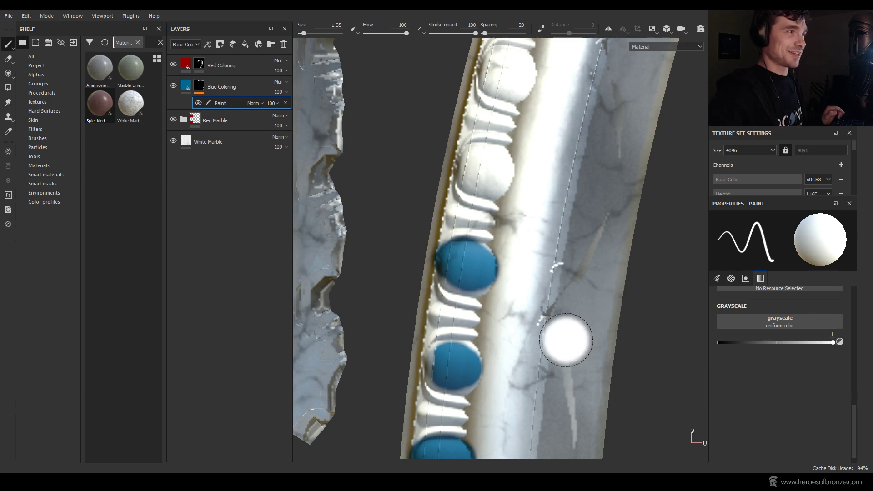
Step: Fill the next beads toward the upper end of the curved trim with blue, covering each bead fully
click(477, 162)
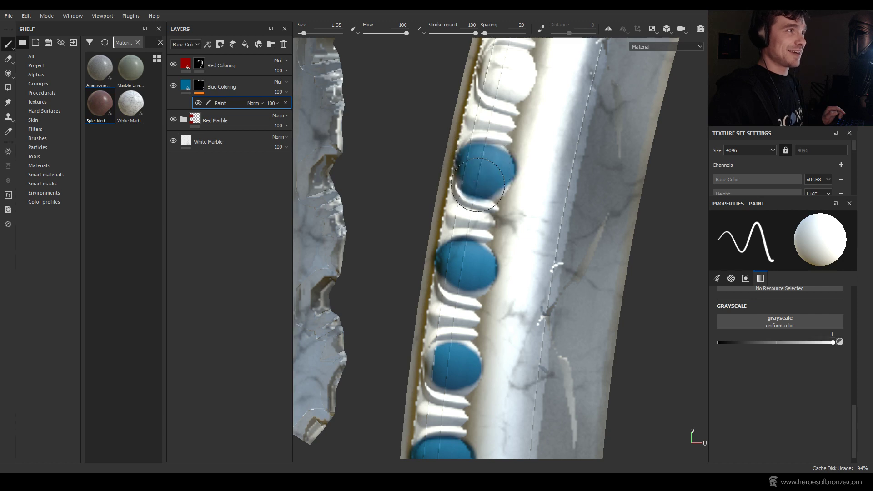
click(493, 167)
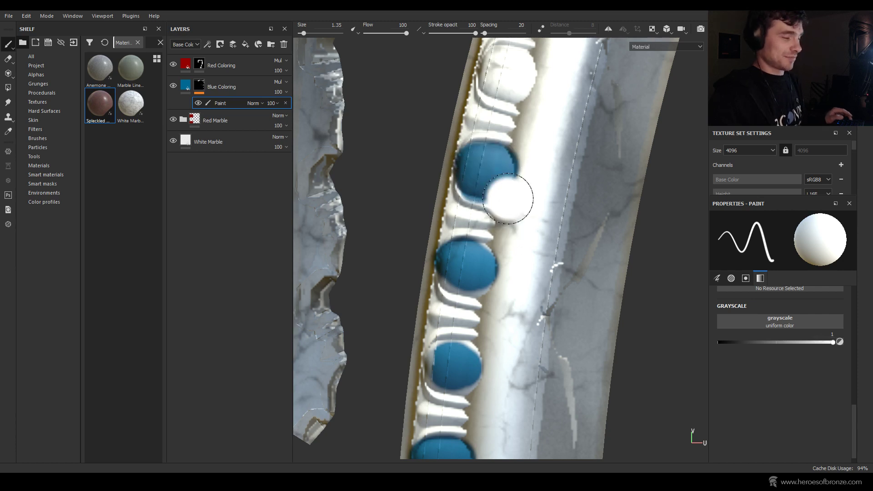
middle_drag(526, 131, 500, 306)
click(486, 261)
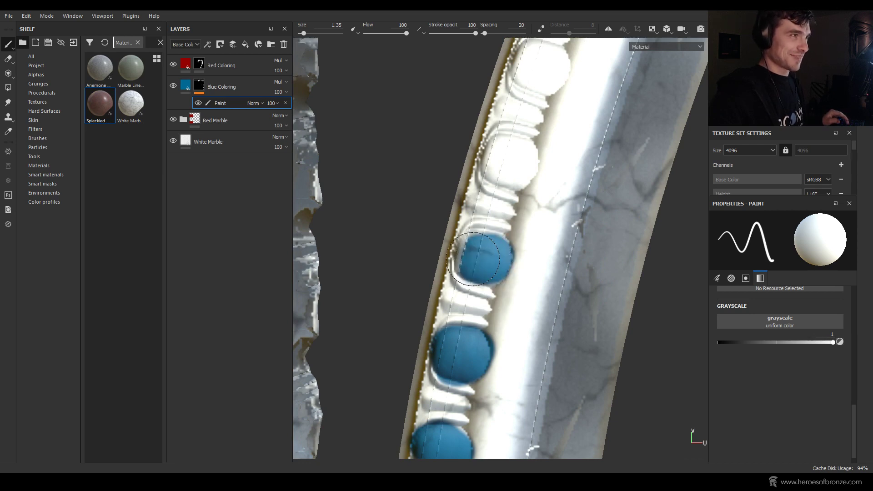
key(ctrl+z)
mouse_move(494, 246)
middle_down()
mouse_move(469, 253)
mouse_move(492, 239)
middle_up()
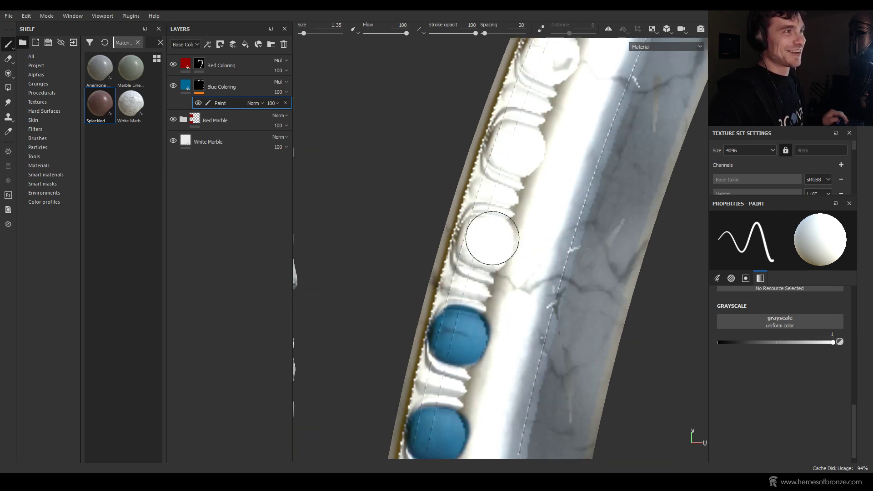
Step: Paint the remaining beads blue up to the last one at the upper end of the curved trim
key(ctrl+z)
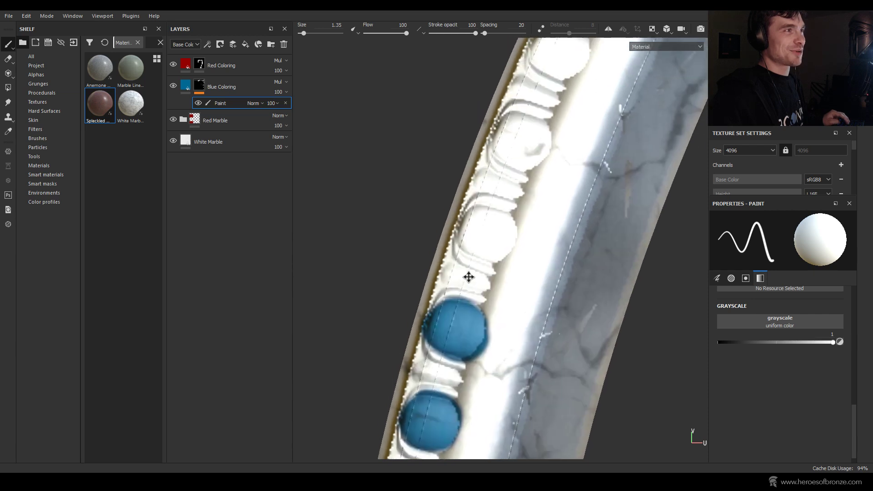
click(492, 239)
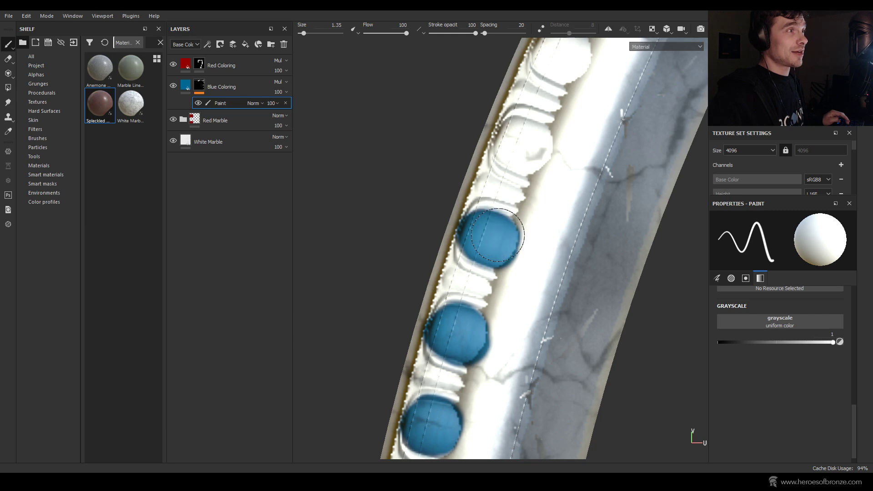
key(ctrl+z)
middle_drag(498, 236, 501, 240)
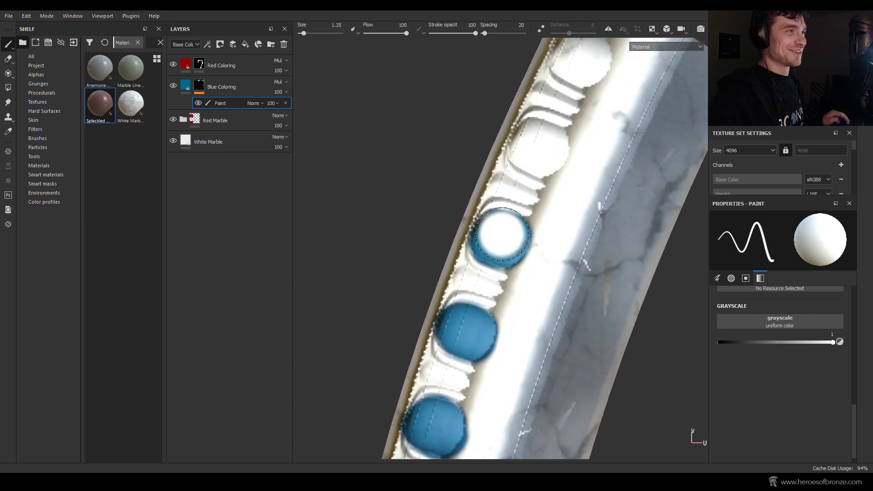
key(ctrl+z)
middle_drag(501, 235, 480, 260)
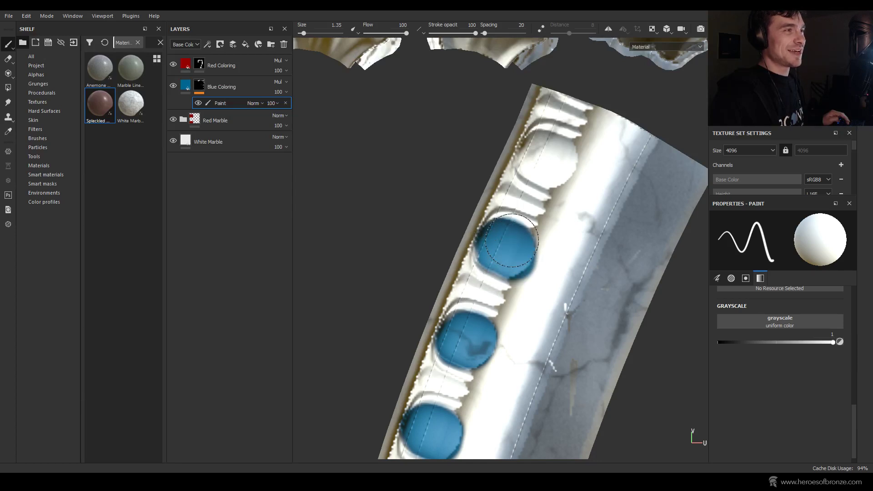
drag(549, 161, 556, 150)
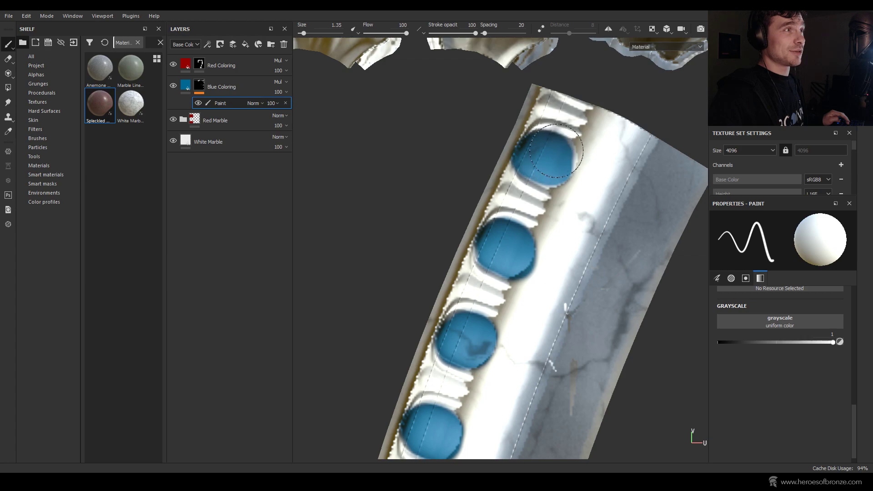
key(ctrl+z)
Step: Examine the full UV layout to review the painted bead trim and the other coloured parts
scroll(523, 272, down, 5)
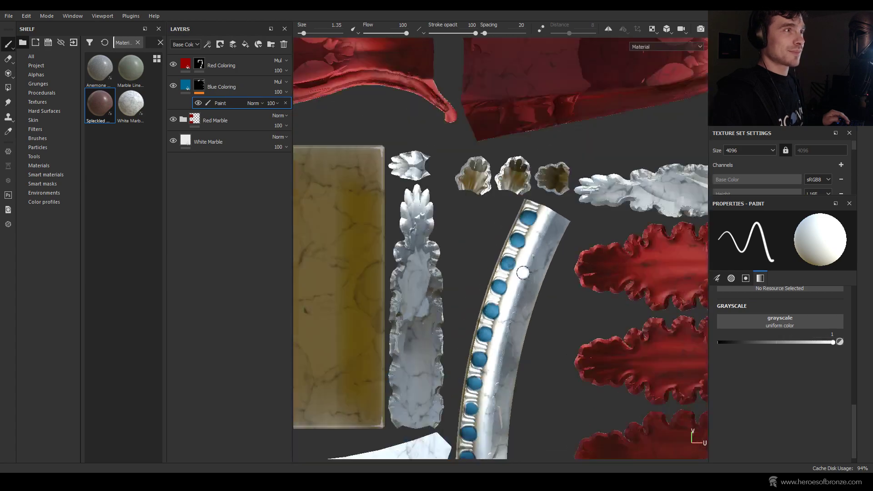
scroll(523, 272, down, 6)
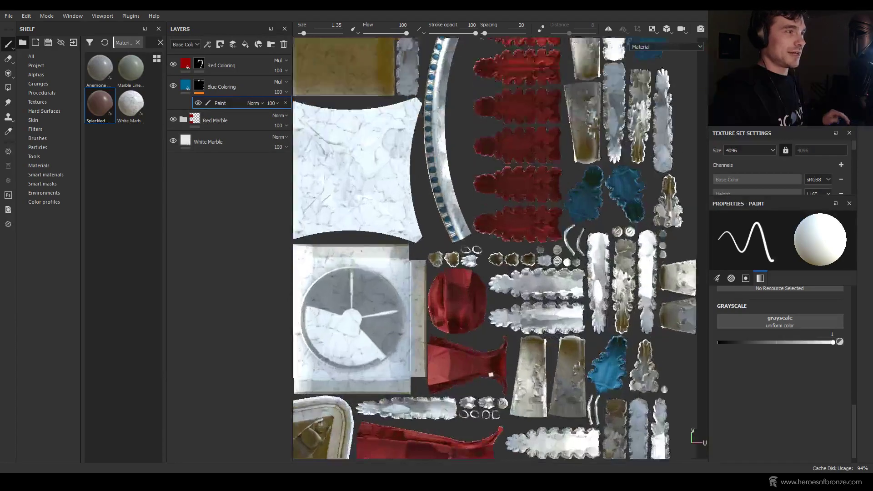
scroll(466, 224, up, 3)
scroll(466, 225, down, 4)
scroll(466, 225, up, 2)
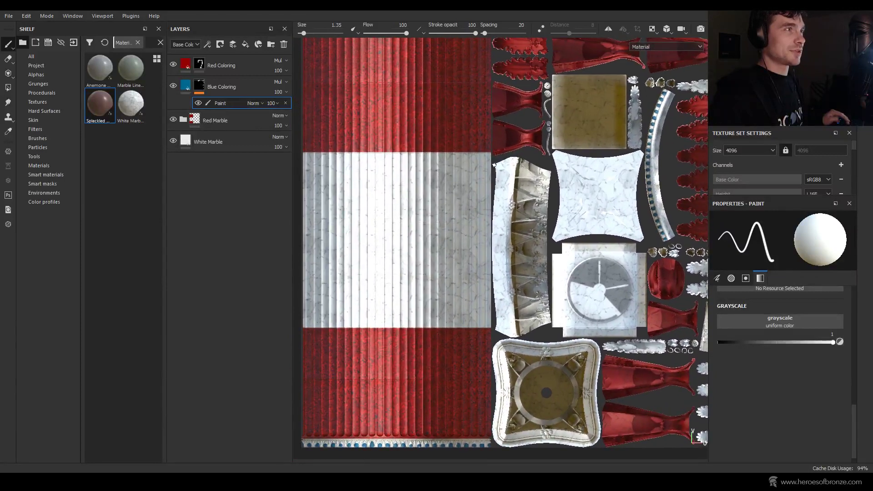
Step: Inspect the coloured leaves, small parts and column sections across the UV layout for areas still missing paint
scroll(487, 347, down, 2)
scroll(441, 255, down, 3)
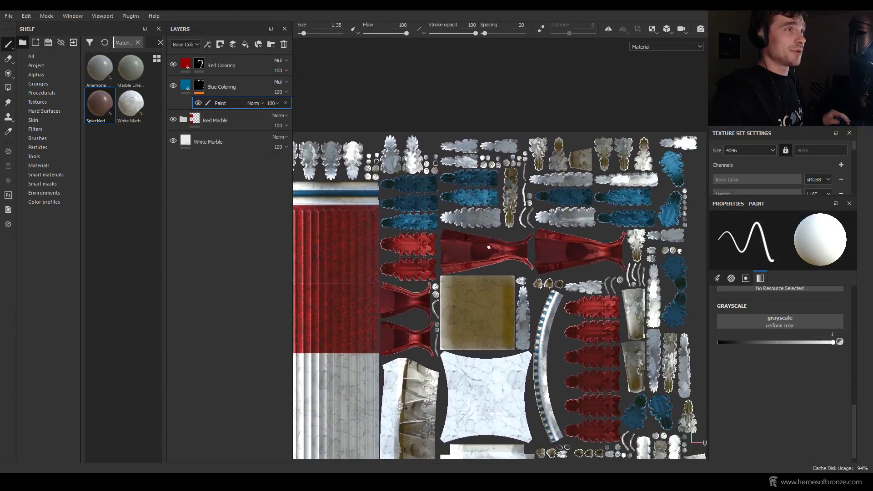
middle_drag(488, 247, 437, 186)
scroll(471, 272, up, 6)
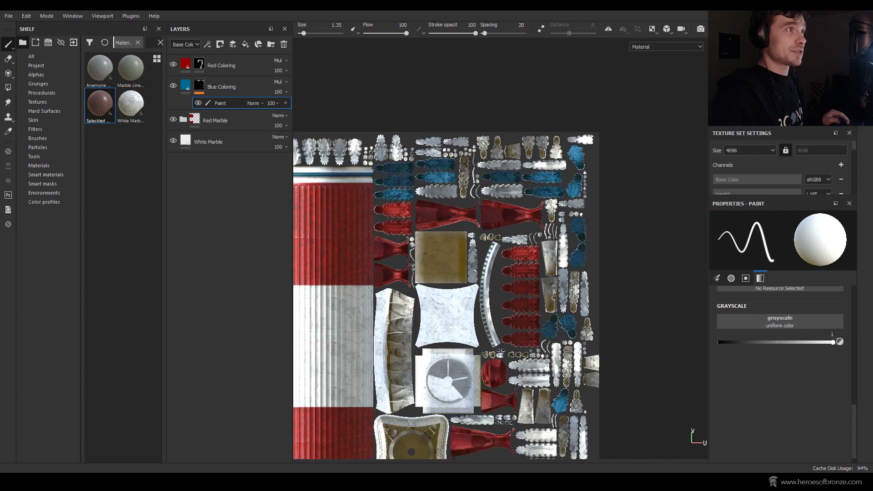
scroll(500, 291, up, 3)
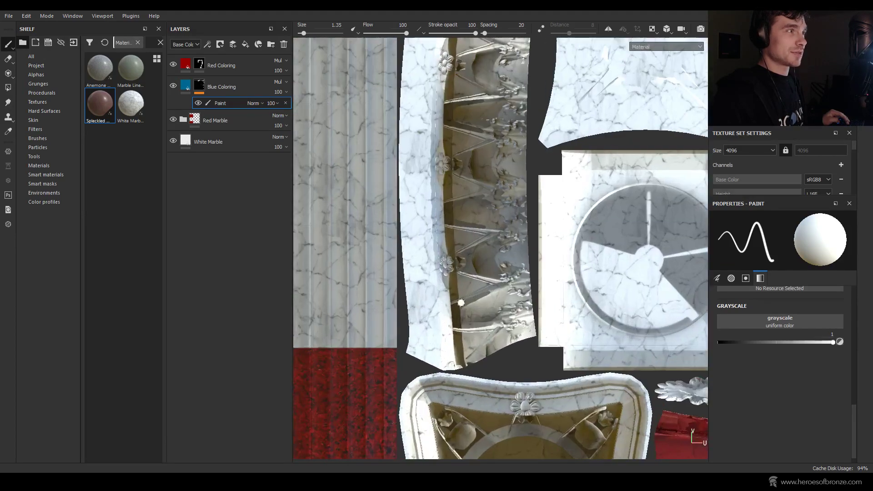
middle_drag(646, 395, 136, 273)
middle_drag(549, 236, 584, 405)
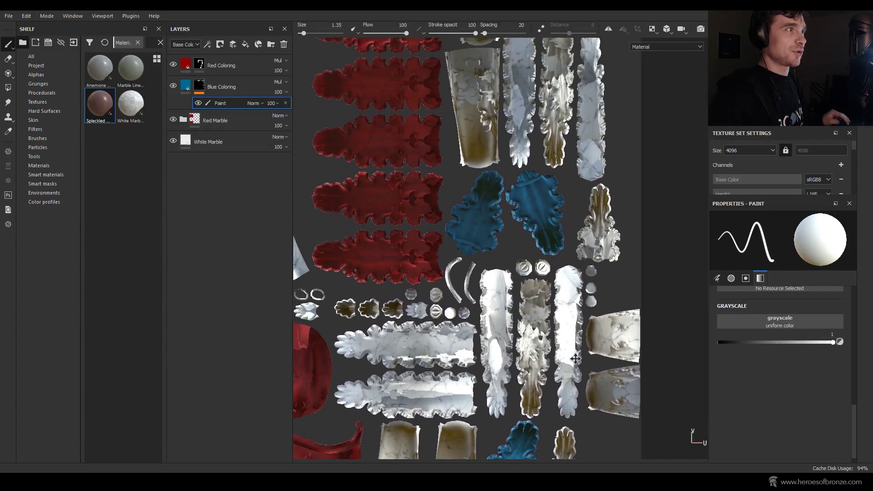
middle_drag(498, 224, 421, 351)
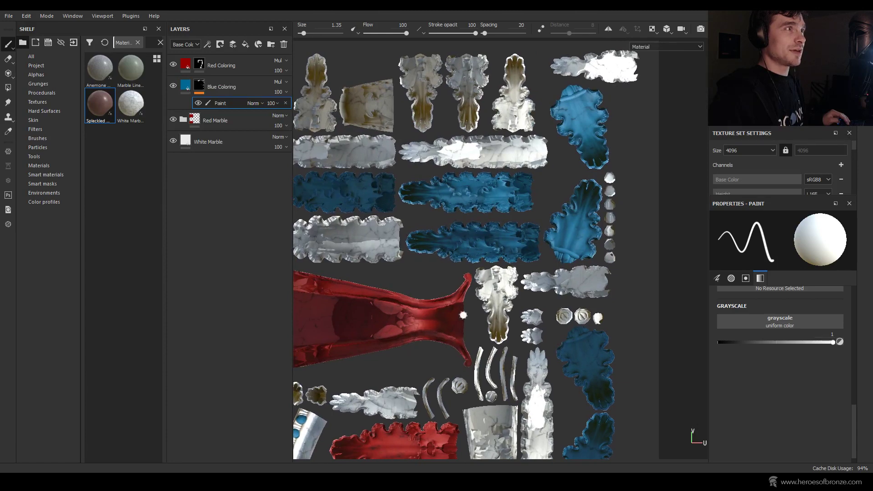
scroll(481, 279, down, 3)
scroll(569, 282, up, 2)
scroll(406, 231, up, 2)
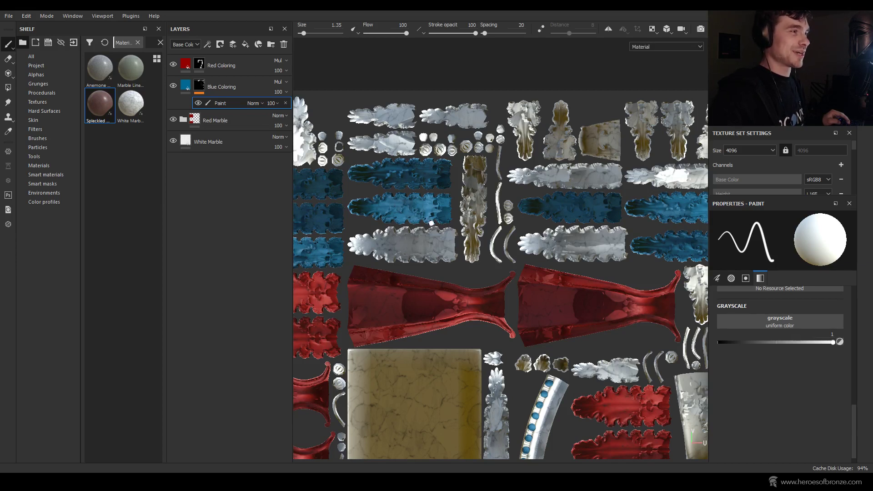
key(alt)
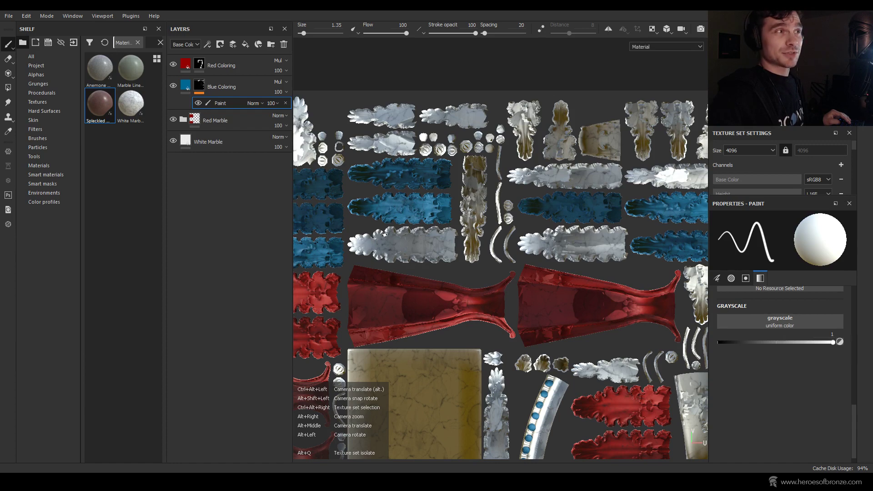
scroll(389, 231, up, 5)
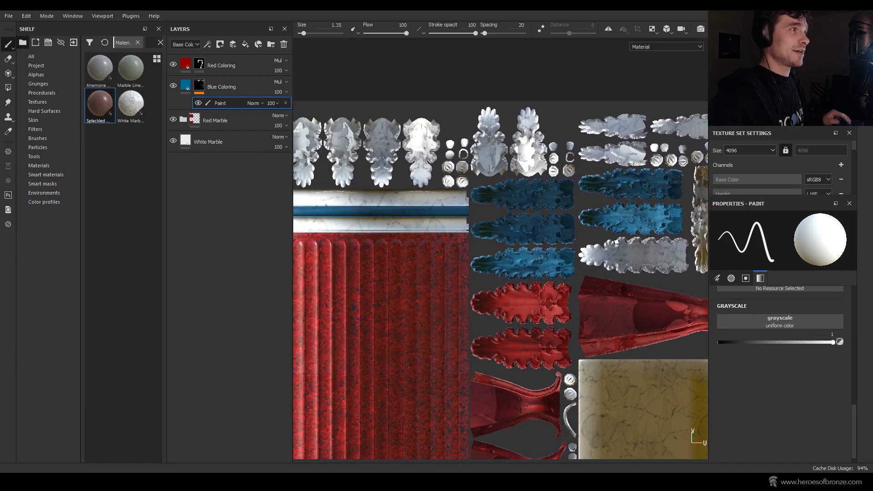
scroll(513, 215, up, 3)
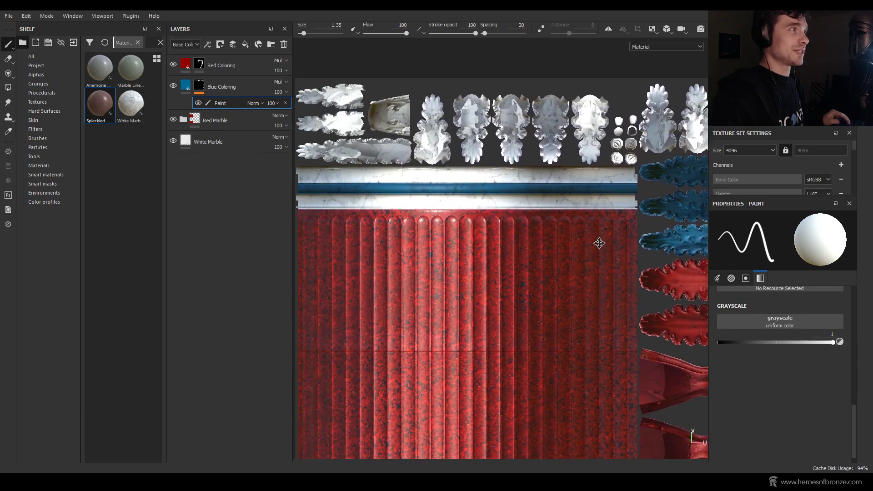
Step: Switch to the 3D view alone and fill the first partly blue ovals of the collar below the capital's leaves
key(F2)
middle_drag(585, 247, 411, 267)
alt+drag(411, 267, 659, 250)
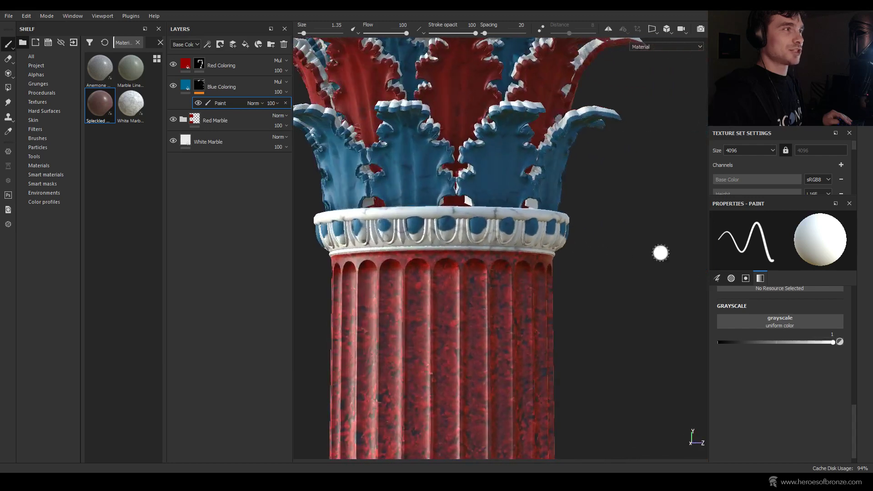
scroll(536, 247, up, 5)
scroll(536, 247, up, 3)
mouse_move(575, 230)
mouse_down()
mouse_move(565, 259)
mouse_move(485, 226)
mouse_move(452, 247)
mouse_move(396, 209)
mouse_up()
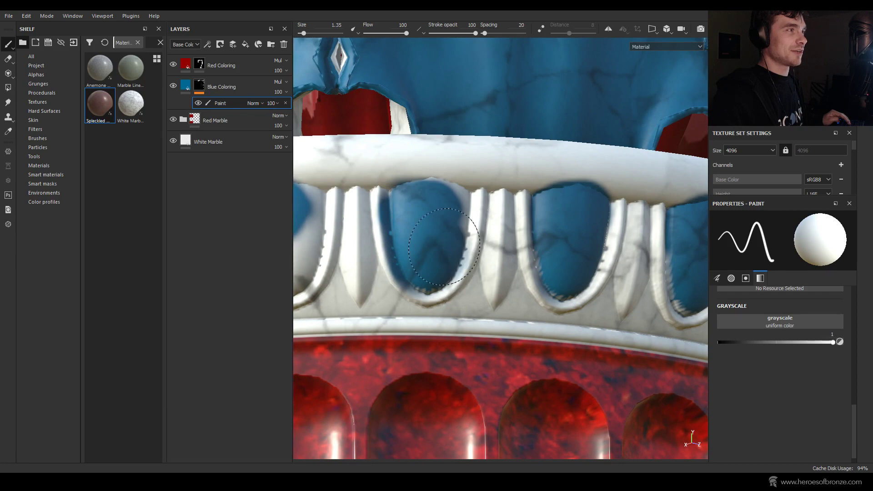
click(437, 197)
alt+drag(438, 197, 460, 219)
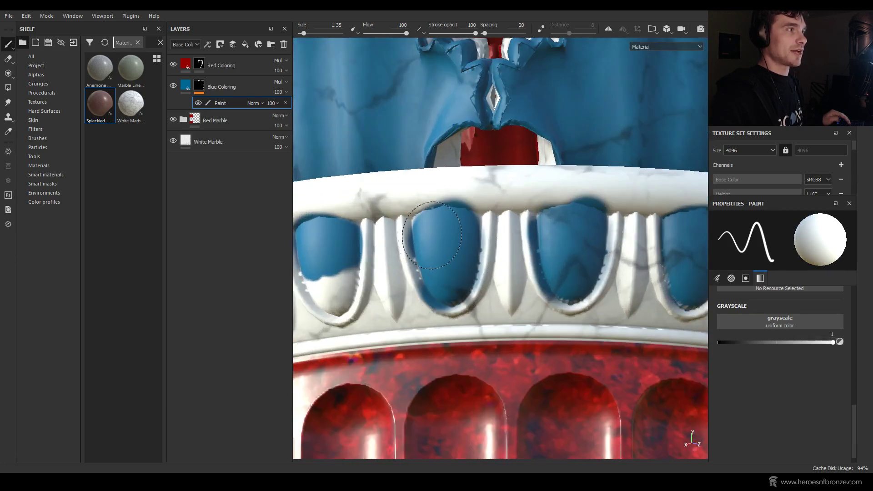
mouse_move(436, 225)
alt+mouse_down()
mouse_move(405, 263)
mouse_move(425, 244)
mouse_move(424, 275)
mouse_move(402, 260)
mouse_move(459, 264)
alt+mouse_up()
scroll(436, 263, down, 3)
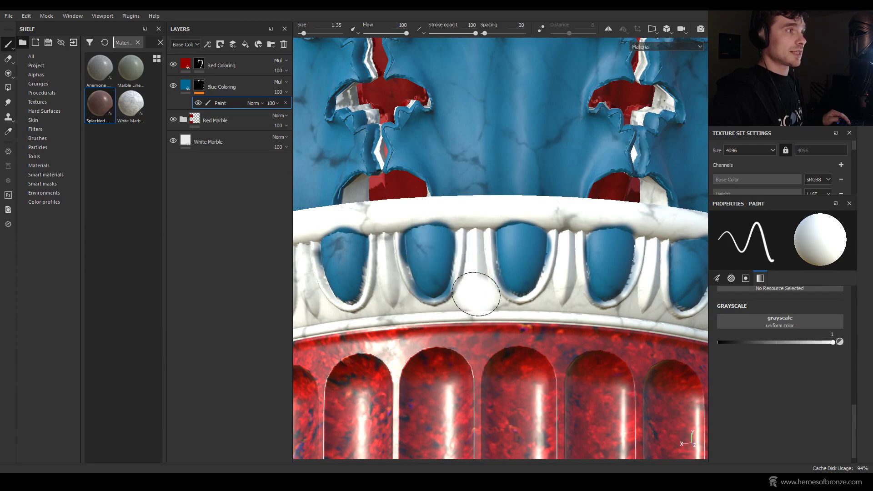
Step: Complete the blue fill on the next partly painted ovals along the collar, covering their white lower halves
mouse_move(476, 294)
alt+mouse_down()
mouse_move(585, 288)
mouse_move(509, 291)
mouse_move(464, 268)
alt+mouse_up()
scroll(455, 266, up, 3)
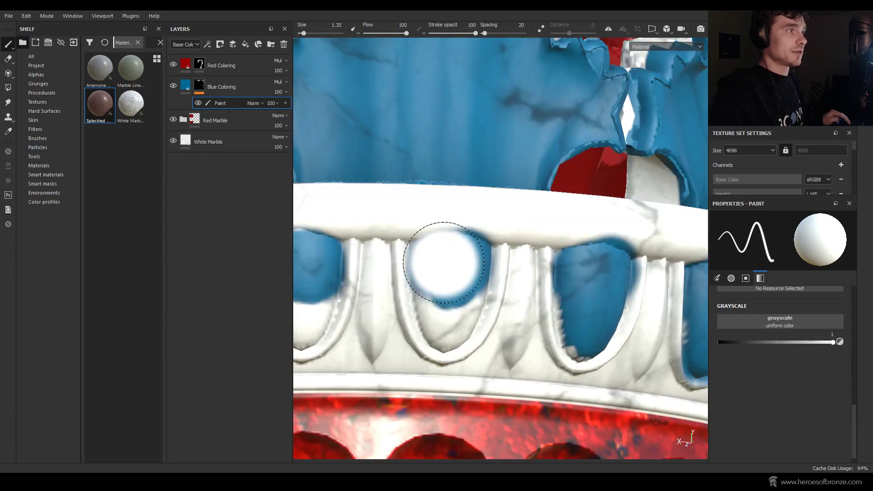
drag(445, 323, 466, 276)
scroll(468, 275, down, 4)
alt+middle_drag(448, 279, 537, 284)
scroll(464, 268, up, 3)
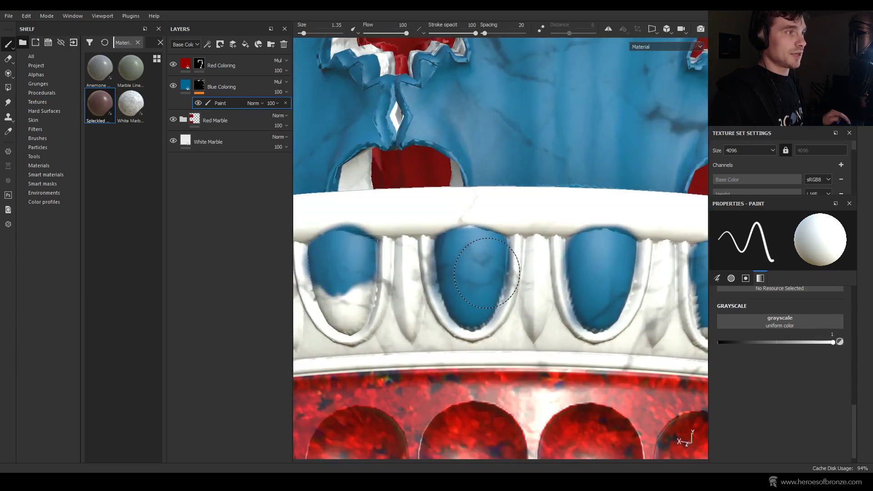
mouse_move(432, 291)
alt+middle_down()
mouse_move(576, 279)
mouse_move(582, 270)
alt+middle_up()
mouse_move(500, 253)
mouse_down()
mouse_move(500, 284)
mouse_move(485, 282)
mouse_up()
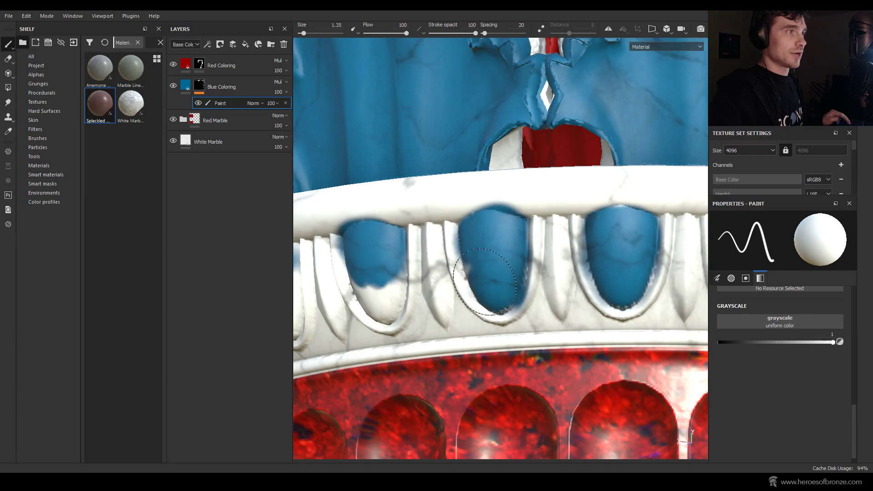
Step: Continue around the collar and paint the following ovals blue down to their lower tips
key(alt)
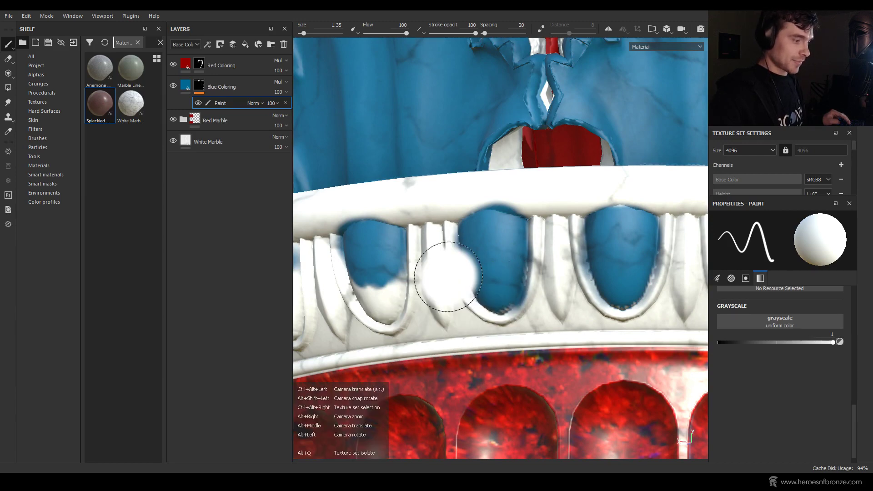
alt+middle_drag(423, 281, 540, 253)
alt+drag(540, 254, 564, 254)
drag(497, 250, 489, 291)
mouse_move(462, 286)
alt+middle_down()
mouse_move(546, 283)
mouse_move(457, 265)
alt+middle_up()
mouse_move(439, 298)
mouse_down()
mouse_move(420, 236)
mouse_move(406, 243)
mouse_move(515, 237)
mouse_up()
scroll(516, 237, up, 2)
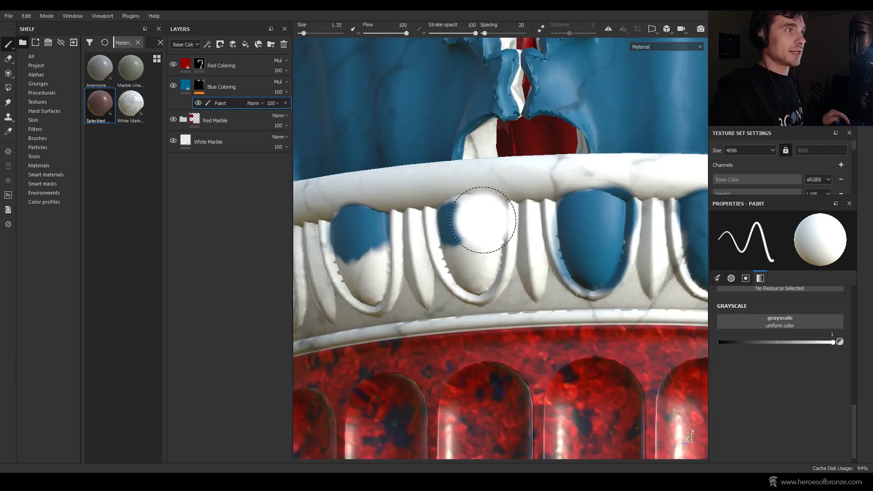
mouse_move(477, 209)
mouse_down()
mouse_move(485, 236)
mouse_move(473, 280)
mouse_move(459, 233)
mouse_up()
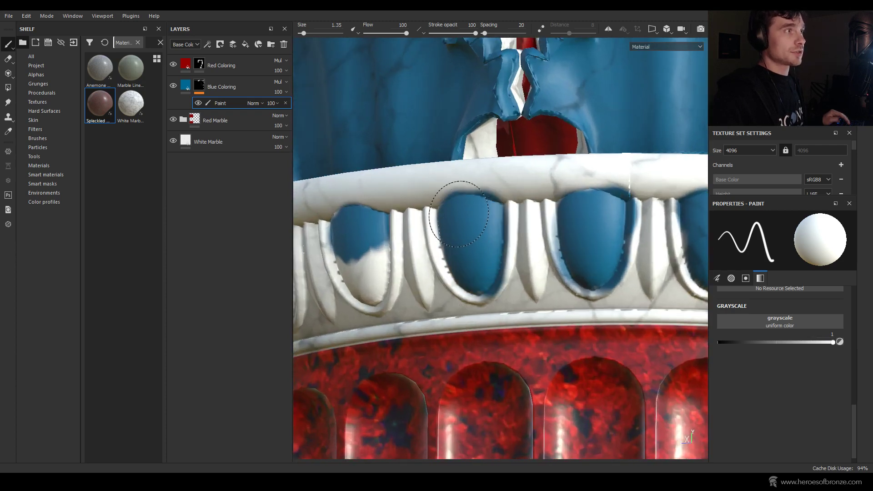
Step: Reduce the brush size to 0.52 and use black to clean blue spill from around the painted ovals
ctrl+right_drag(471, 225, 487, 188)
key(x)
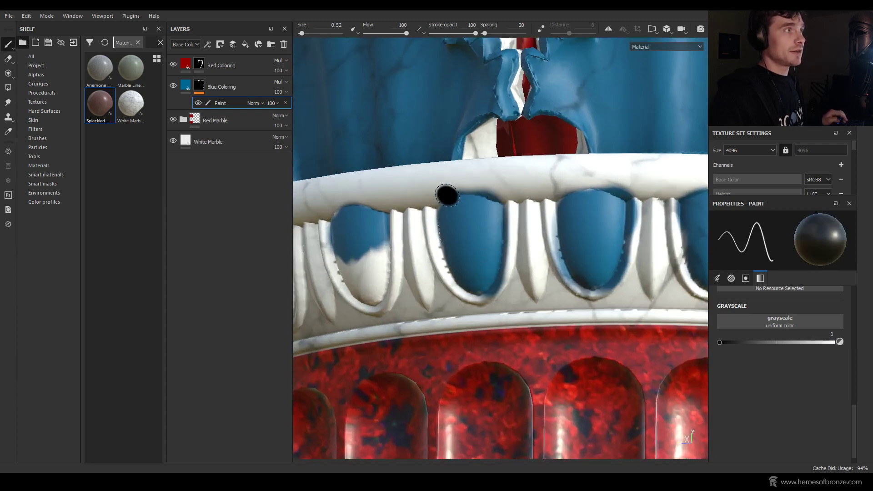
key(x)
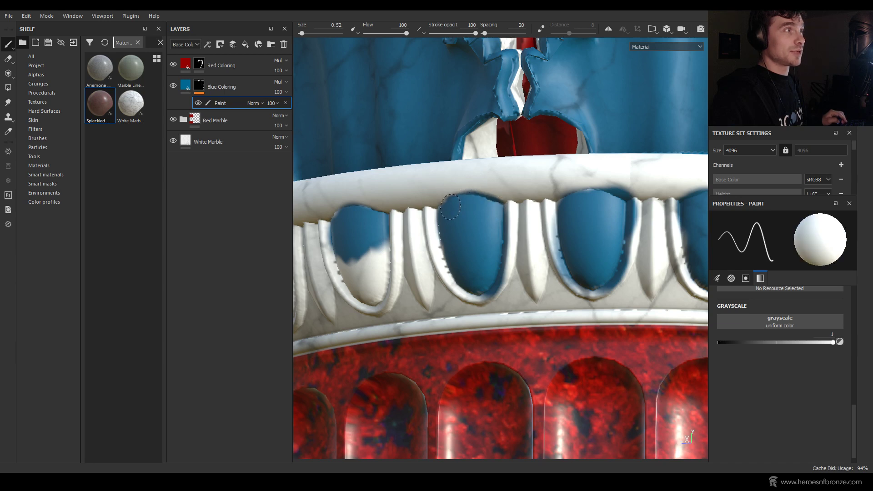
key(x)
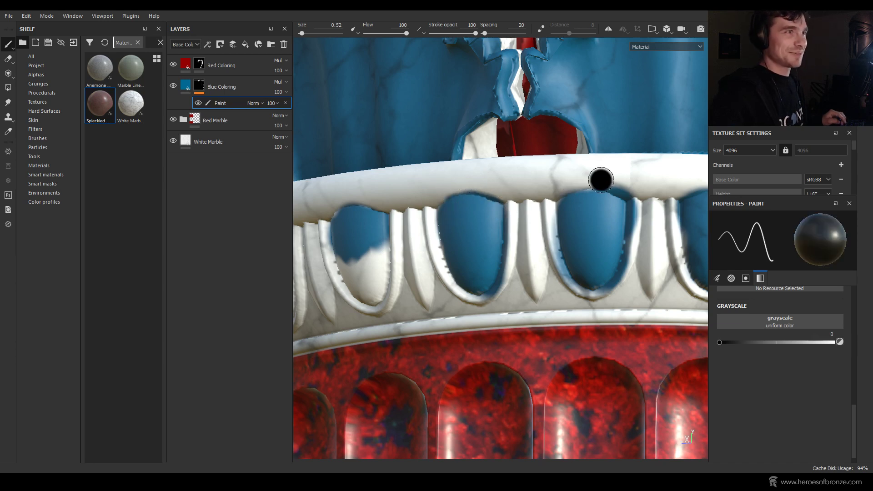
key(x)
mouse_move(515, 183)
alt+mouse_down()
mouse_move(482, 221)
mouse_move(560, 209)
alt+mouse_up()
key(x)
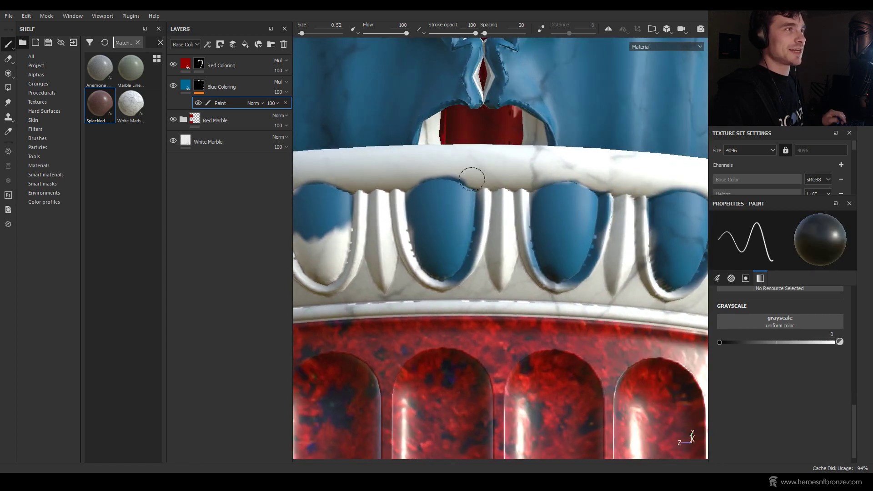
Step: Paint a short blue stroke on the white rim above the ovals and erase it with black
key(x)
drag(464, 181, 529, 180)
alt+drag(530, 180, 547, 175)
key(x)
key(x)
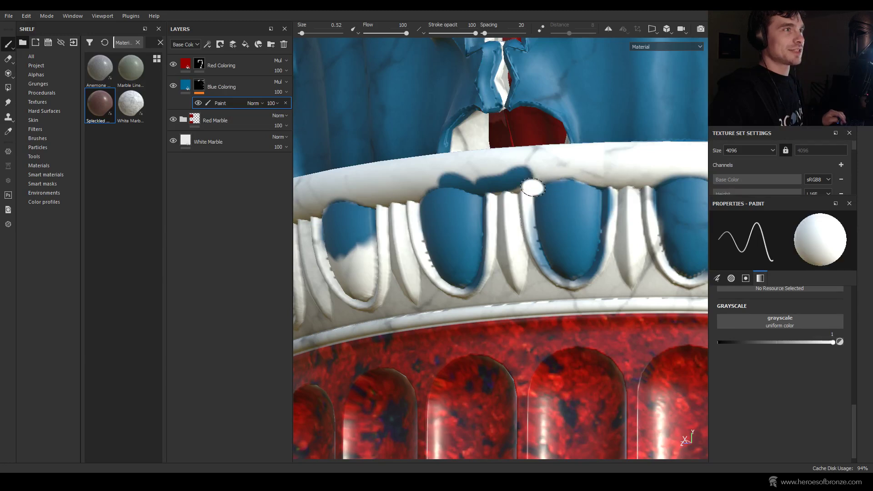
key(x)
drag(577, 169, 647, 168)
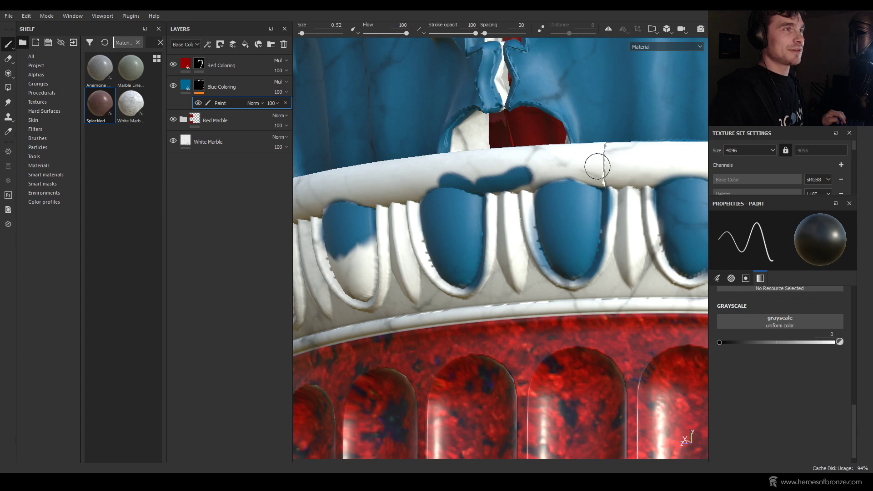
mouse_move(501, 162)
alt+mouse_down()
mouse_move(536, 164)
mouse_move(493, 163)
mouse_move(532, 165)
mouse_move(489, 184)
alt+mouse_up()
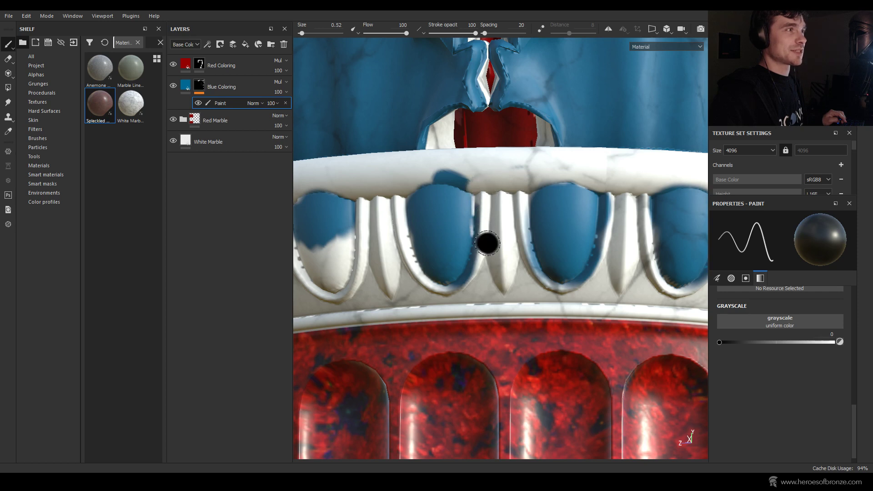
key(x)
key(x)
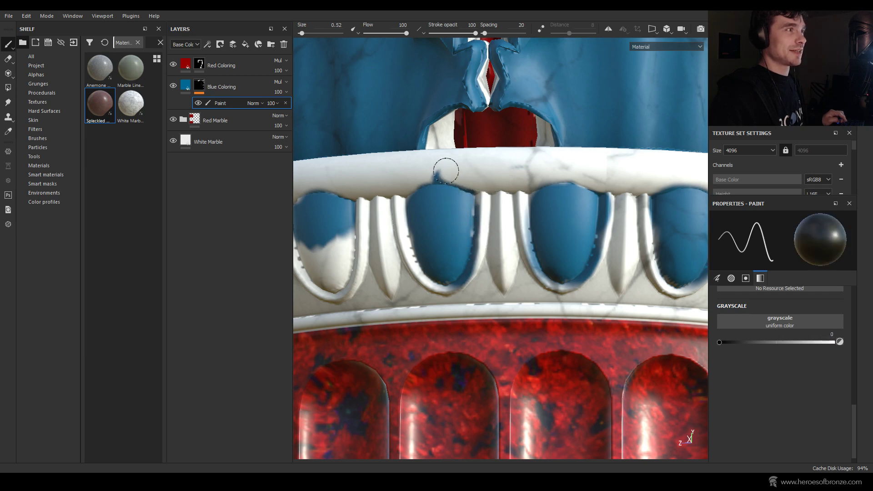
Step: Fill the next half-painted oval with blue using white, and trim its upper edge with black
mouse_move(423, 206)
alt+mouse_down()
mouse_move(550, 191)
mouse_move(485, 210)
mouse_move(499, 263)
mouse_move(488, 266)
mouse_move(471, 249)
mouse_move(463, 220)
alt+mouse_up()
key(x)
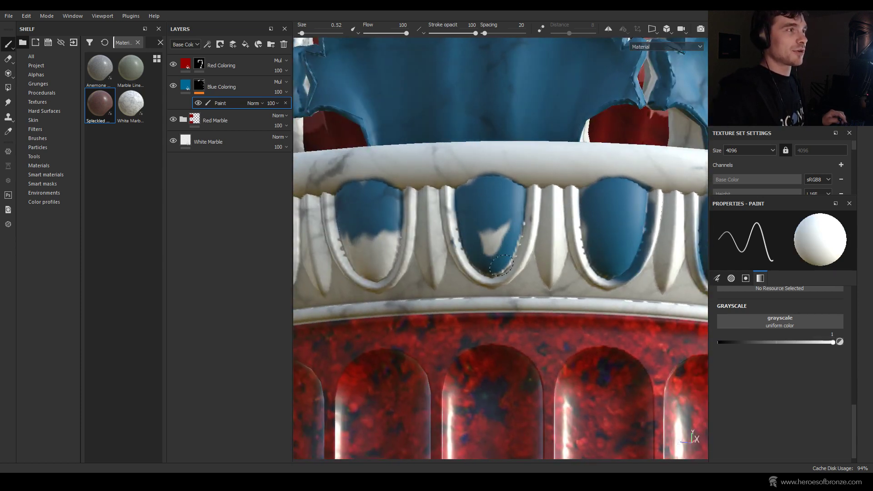
mouse_move(515, 230)
mouse_down()
mouse_move(490, 248)
mouse_move(482, 235)
mouse_up()
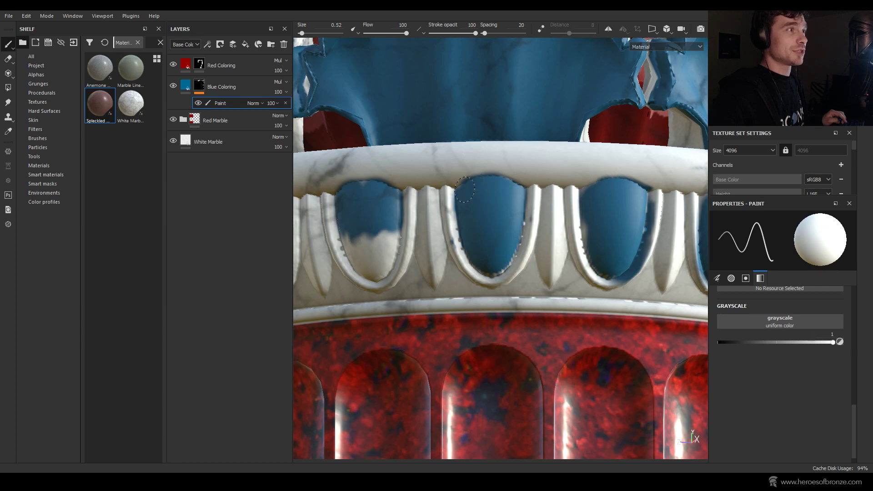
key(x)
drag(459, 181, 514, 160)
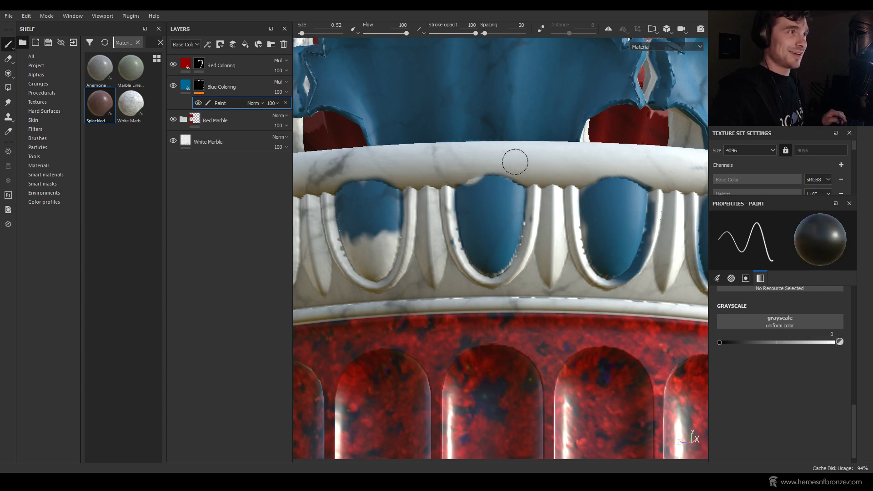
Step: Return the brush to white and fill further ovals around the collar with blue using the small brush
key(x)
mouse_move(395, 209)
alt+mouse_down()
mouse_move(513, 190)
mouse_move(526, 214)
mouse_move(523, 241)
mouse_move(510, 251)
mouse_move(486, 219)
alt+mouse_up()
mouse_move(486, 219)
alt+mouse_down()
mouse_move(490, 235)
mouse_move(502, 223)
alt+mouse_up()
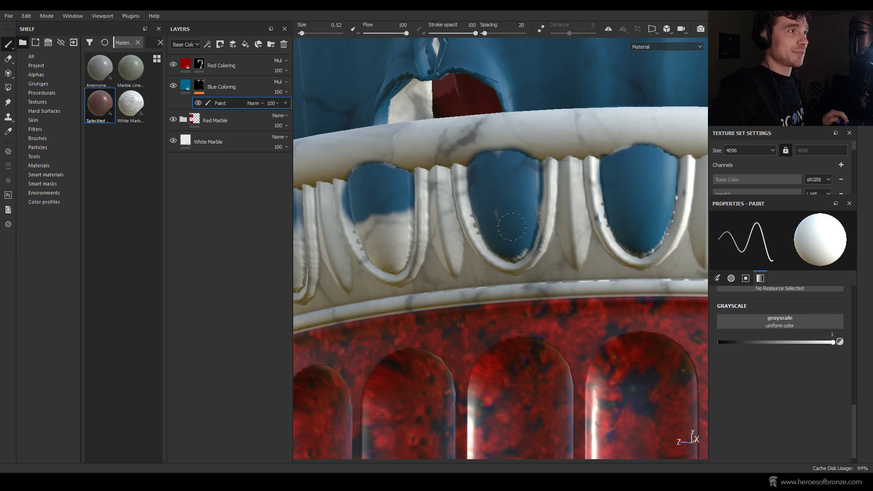
mouse_move(408, 181)
alt+mouse_down()
mouse_move(521, 200)
mouse_move(524, 241)
mouse_move(510, 269)
mouse_move(474, 236)
mouse_move(496, 245)
mouse_move(509, 226)
alt+mouse_up()
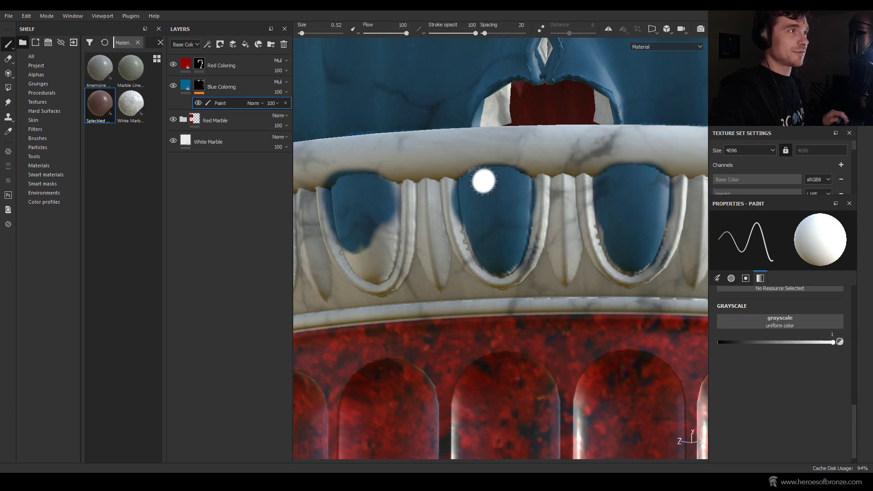
mouse_move(484, 181)
mouse_down()
mouse_move(445, 175)
mouse_move(456, 255)
mouse_move(467, 215)
mouse_up()
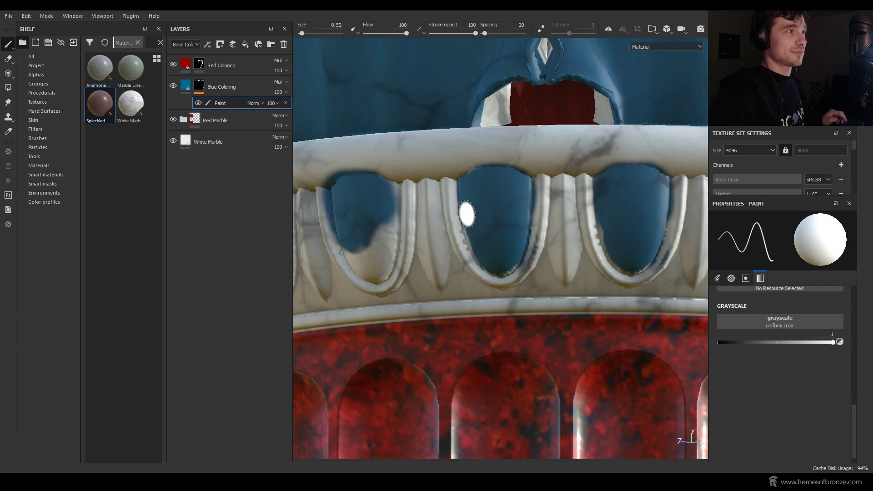
mouse_move(419, 228)
alt+mouse_down()
mouse_move(487, 187)
mouse_move(507, 197)
mouse_move(500, 270)
mouse_move(476, 268)
mouse_move(479, 251)
alt+mouse_up()
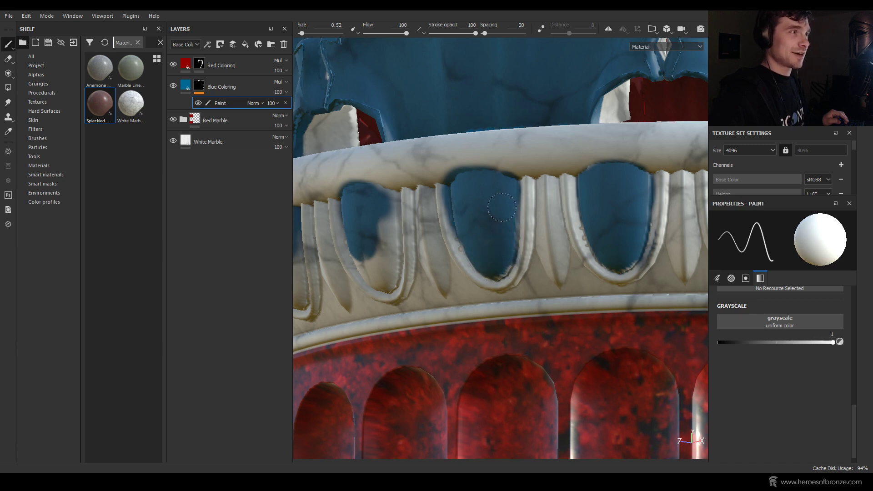
mouse_move(511, 195)
alt+mouse_down()
mouse_move(493, 238)
mouse_move(478, 181)
mouse_move(514, 194)
mouse_move(498, 272)
mouse_move(464, 244)
mouse_move(433, 195)
mouse_move(511, 223)
mouse_move(523, 266)
mouse_move(494, 275)
mouse_move(483, 235)
alt+mouse_up()
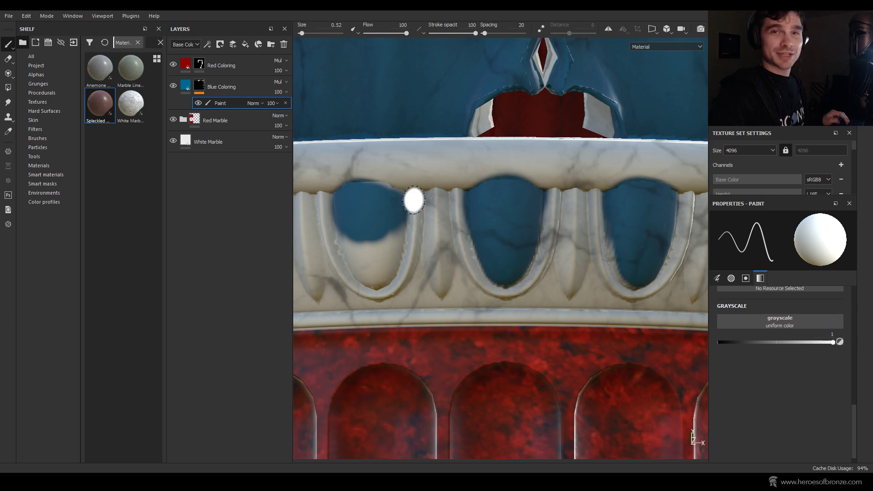
Step: Fill the remaining half-painted ovals along the collar with blue using white on the Blue Coloring mask
mouse_move(413, 197)
alt+mouse_down()
mouse_move(589, 196)
mouse_move(564, 194)
alt+mouse_up()
mouse_move(549, 189)
mouse_down()
mouse_move(533, 270)
mouse_move(501, 250)
mouse_move(498, 234)
mouse_move(525, 255)
mouse_move(530, 234)
mouse_up()
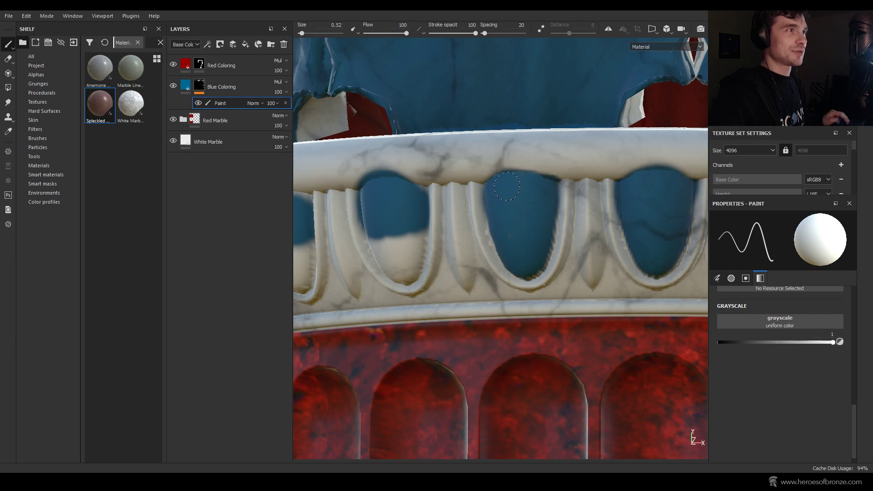
mouse_move(507, 185)
alt+mouse_down()
mouse_move(559, 207)
mouse_move(575, 185)
mouse_move(478, 195)
mouse_move(528, 259)
mouse_move(551, 237)
mouse_move(550, 200)
mouse_move(528, 236)
mouse_move(468, 199)
mouse_move(513, 189)
mouse_move(517, 218)
mouse_move(500, 246)
mouse_move(482, 239)
mouse_move(467, 207)
mouse_move(501, 212)
alt+mouse_up()
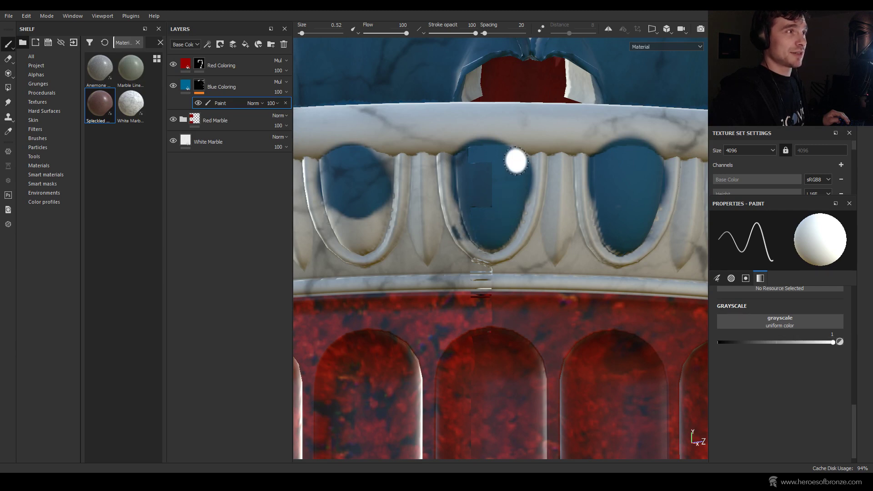
alt+middle_drag(455, 185, 498, 175)
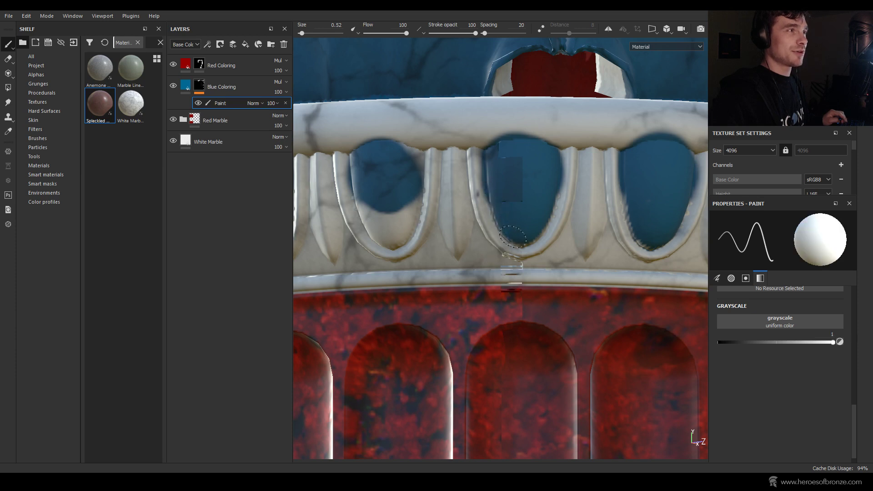
mouse_move(476, 214)
alt+mouse_down()
mouse_move(523, 162)
mouse_move(557, 175)
mouse_move(546, 219)
mouse_move(528, 237)
mouse_move(507, 220)
mouse_move(576, 204)
mouse_move(553, 241)
mouse_move(528, 223)
mouse_move(555, 223)
mouse_move(540, 218)
alt+mouse_up()
scroll(536, 200, down, 3)
scroll(571, 170, up, 3)
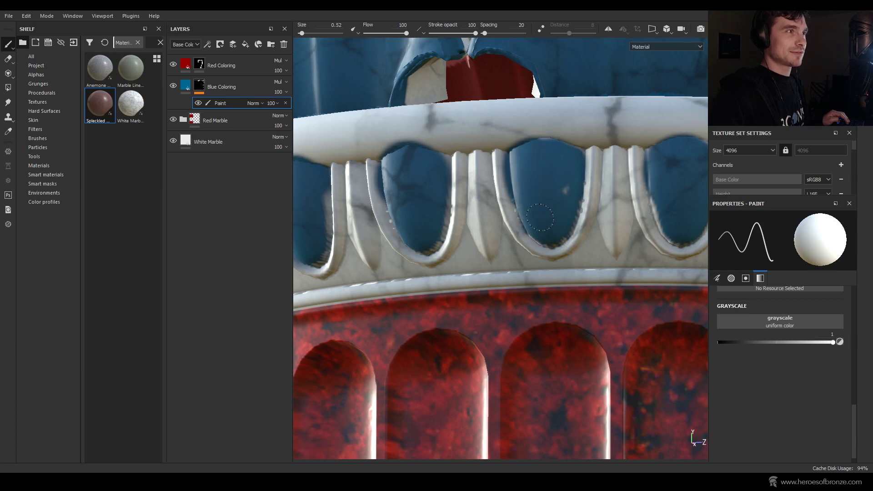
Step: Trim blue spill with black around the ovals on another side of the collar, and return the brush to white
scroll(530, 148, down, 5)
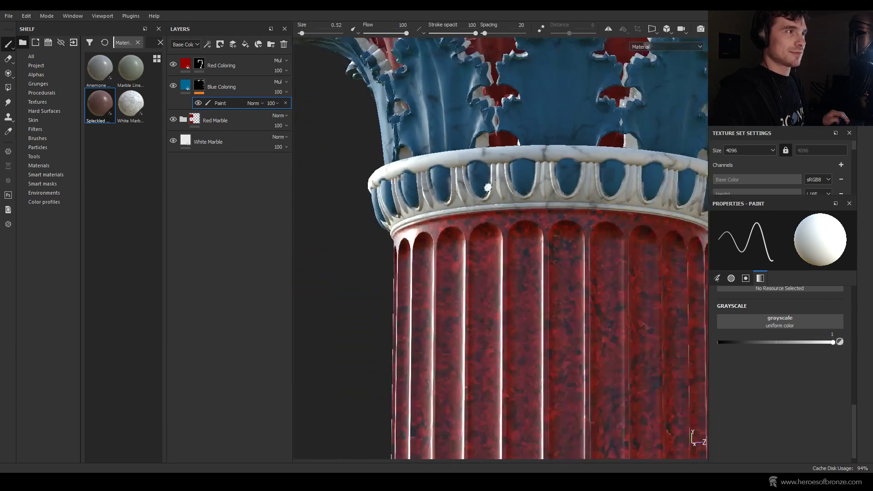
mouse_move(531, 149)
alt+mouse_down()
mouse_move(568, 230)
mouse_move(552, 224)
alt+mouse_up()
scroll(379, 191, up, 3)
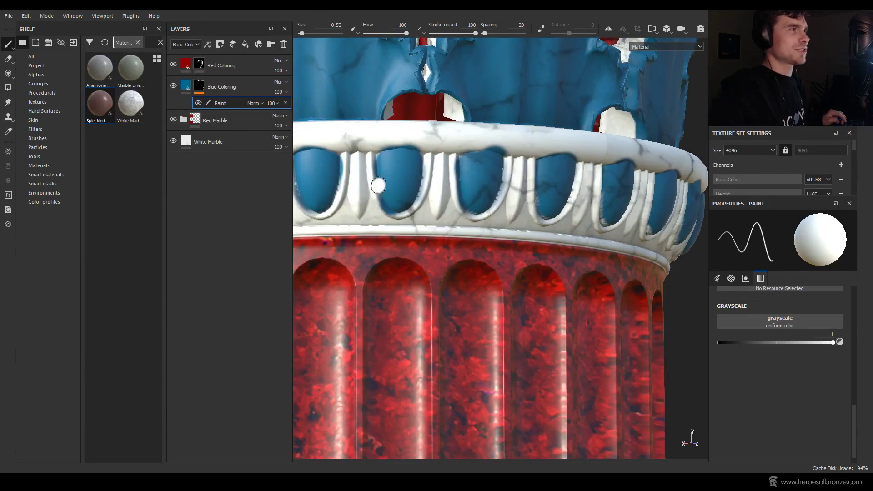
key(x)
key(x)
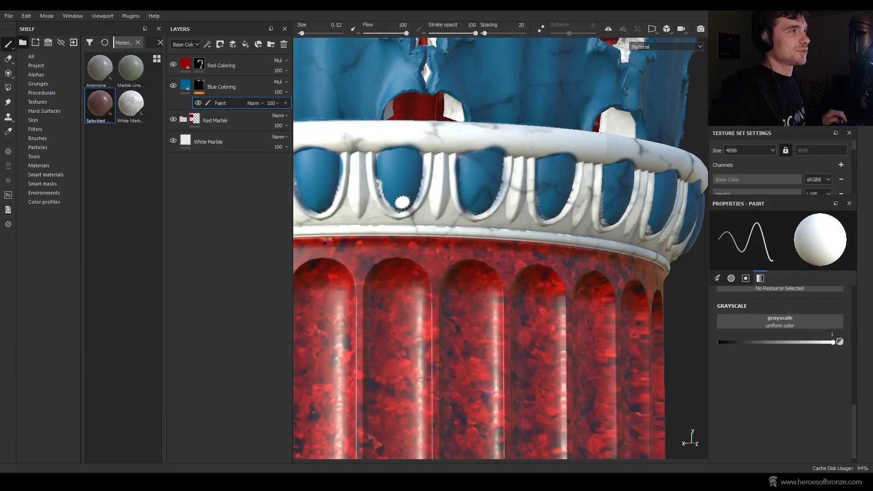
scroll(382, 173, down, 3)
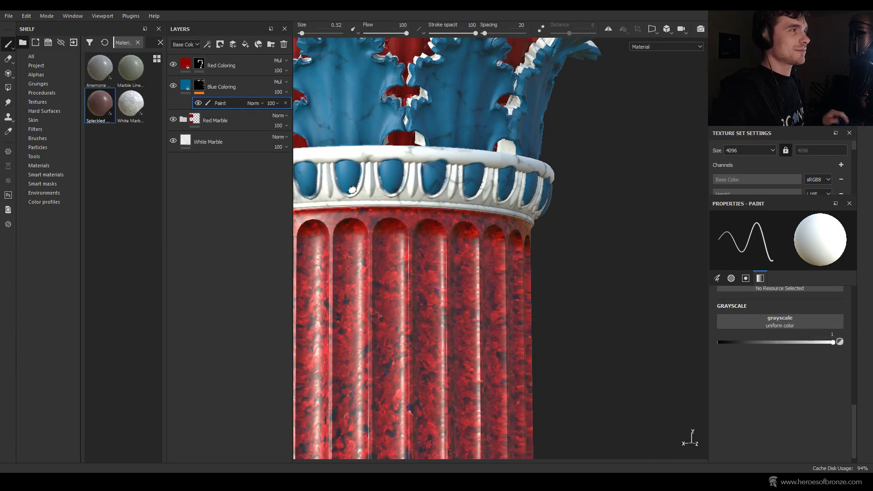
Step: Clean the edge of a further collar oval with black, and touch up its blue fill with white
alt+drag(383, 173, 510, 202)
scroll(567, 210, down, 2)
scroll(495, 188, up, 5)
scroll(495, 189, up, 2)
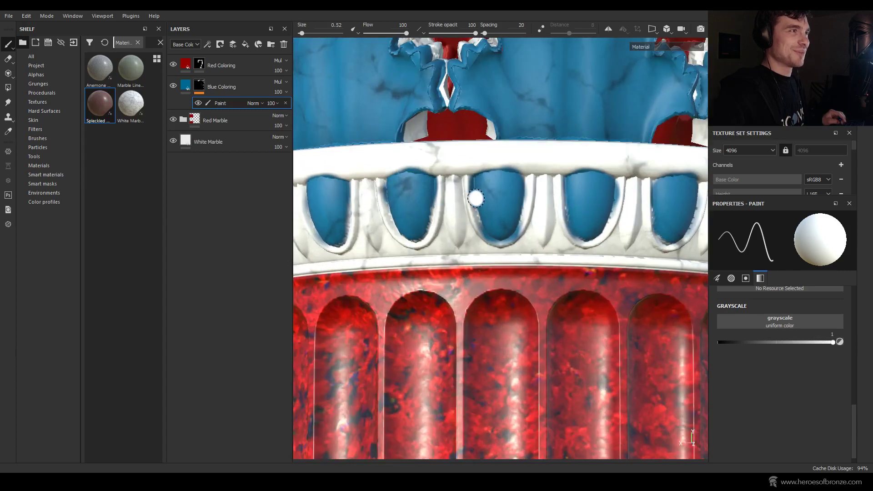
key(x)
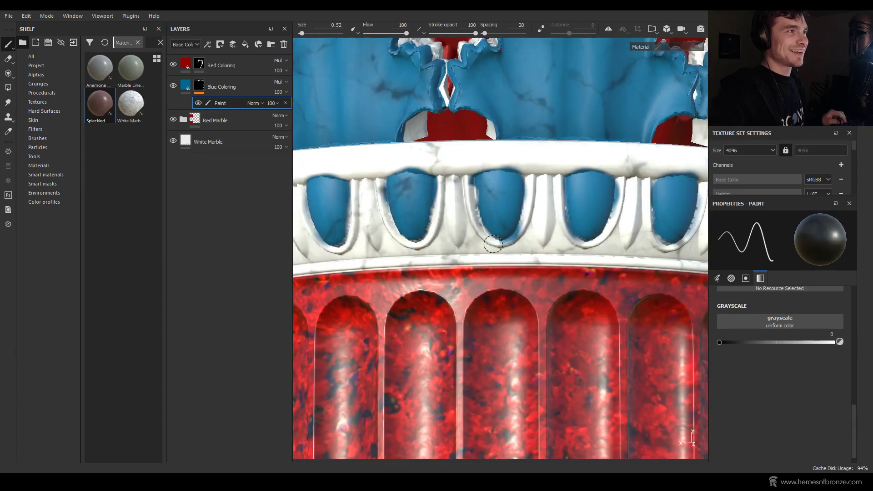
scroll(523, 203, up, 1)
key(x)
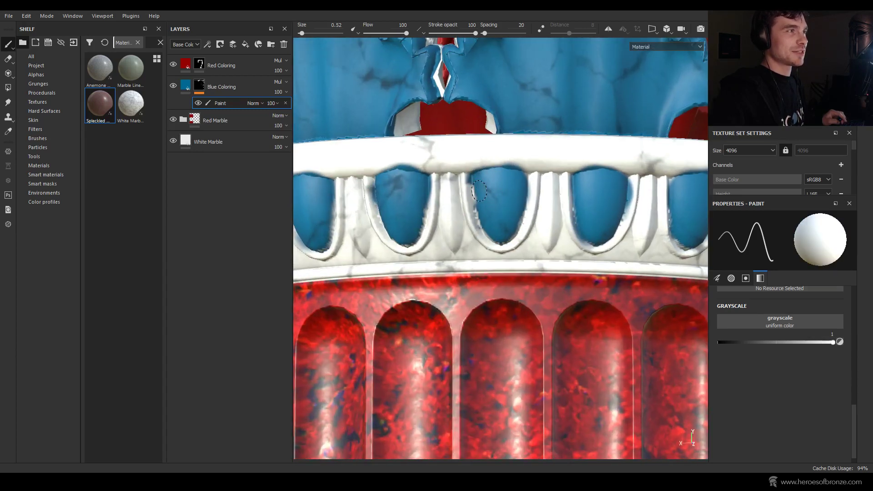
Step: Check the ovals on the next side of the collar and clean their rims with black
scroll(493, 225, down, 5)
alt+drag(493, 226, 463, 204)
scroll(428, 212, down, 5)
scroll(413, 193, up, 6)
key(x)
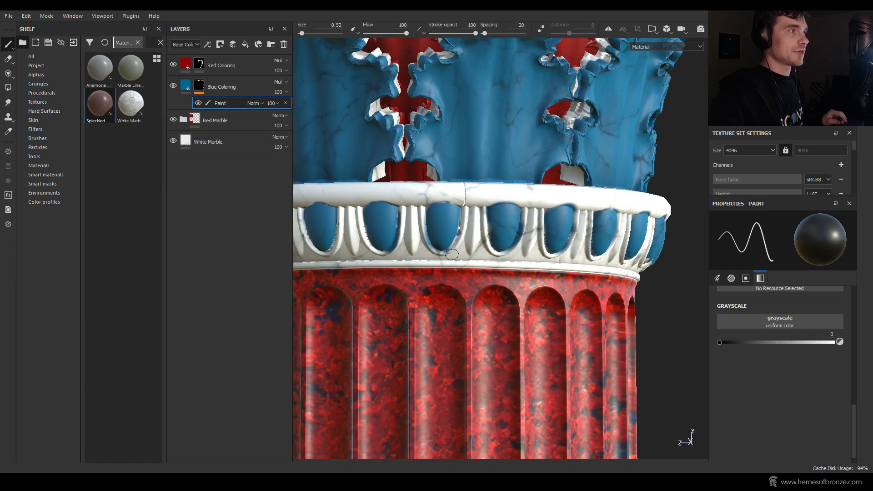
Step: Examine the whole column and the finished blue ovals beneath the capital
scroll(438, 214, down, 4)
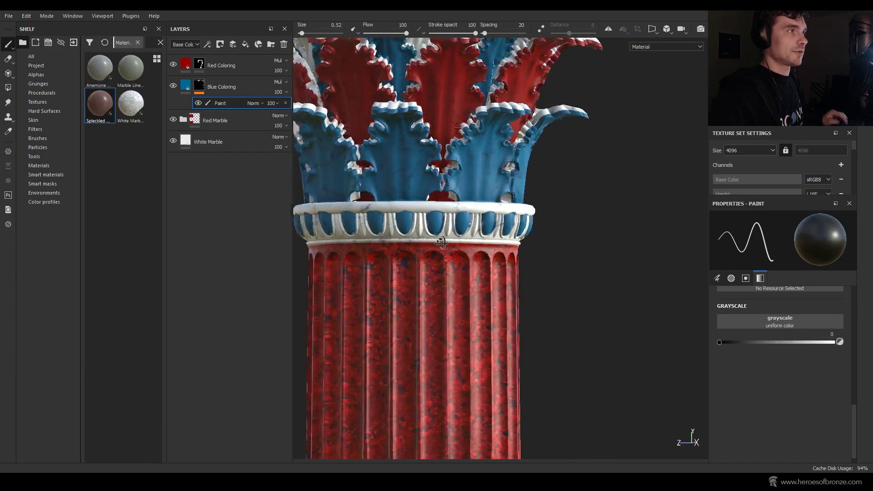
scroll(440, 213, down, 6)
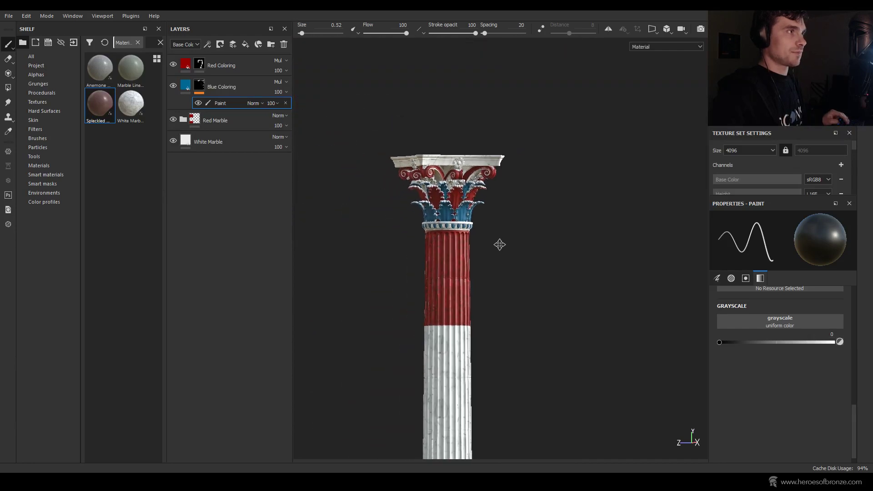
alt+middle_drag(499, 244, 481, 336)
alt+drag(481, 336, 512, 260)
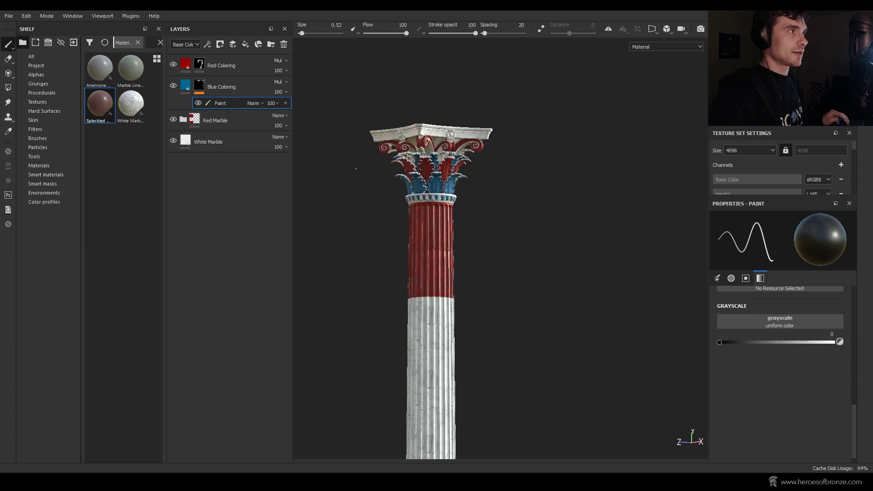
scroll(364, 167, up, 5)
alt+middle_drag(364, 167, 449, 205)
scroll(449, 205, up, 5)
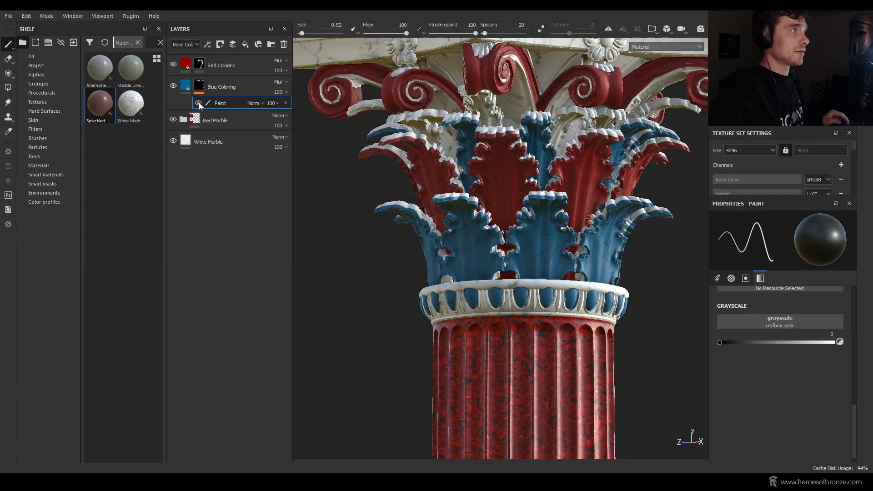
Step: Toggle the visibility of the Blue Coloring mask's Paint effect to compare the collar, leaving it hidden
click(199, 103)
click(198, 103)
click(198, 103)
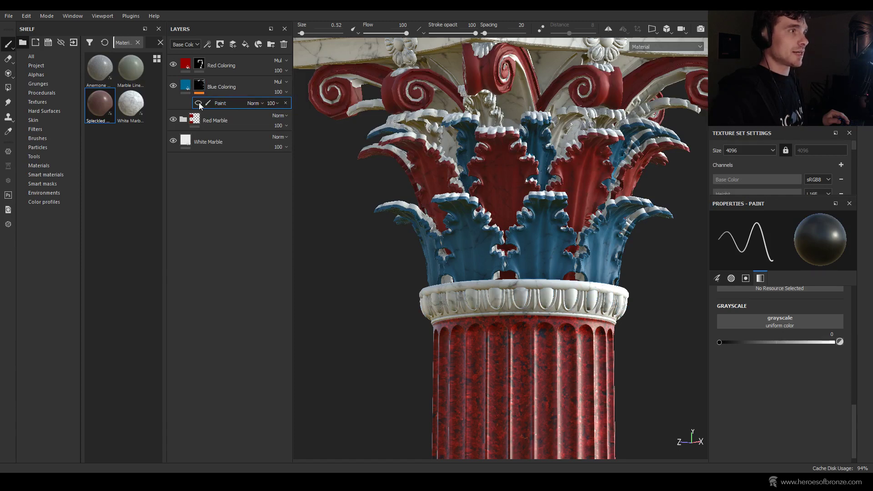
Step: Disable the Blue Coloring layer's mask to compare the unmasked color, and enable it again
right_click(201, 86)
key(Escape)
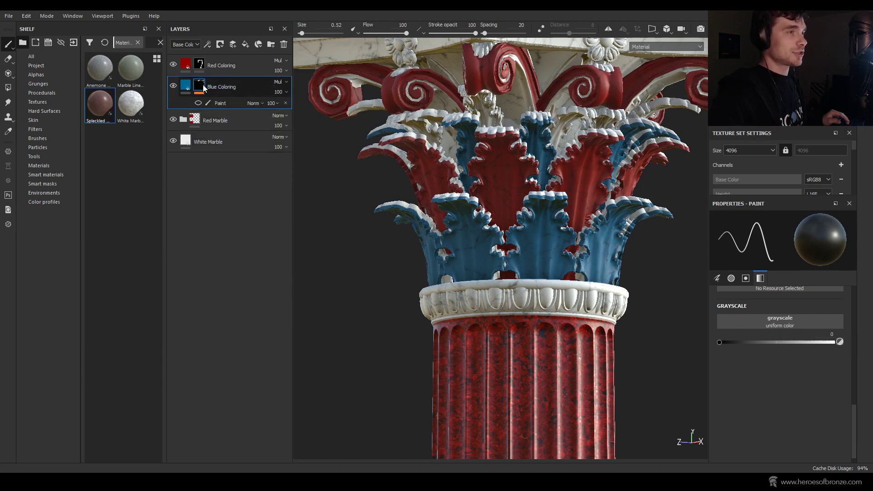
mouse_move(201, 87)
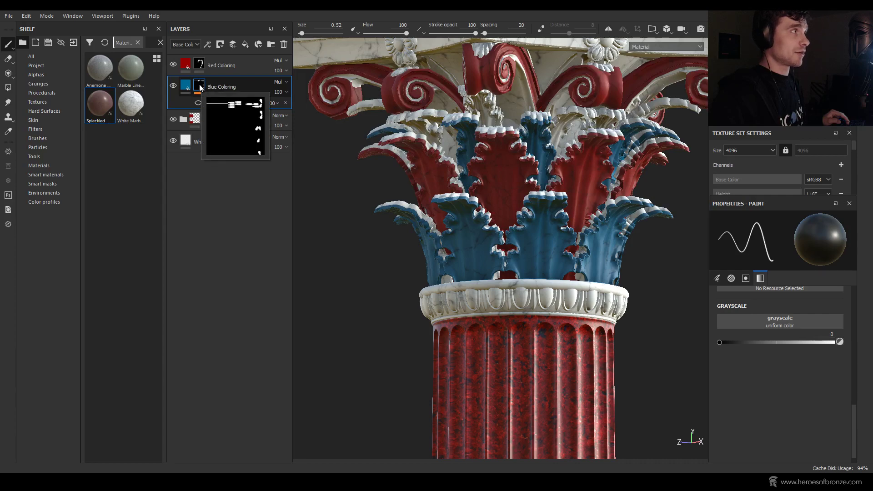
right_click(202, 85)
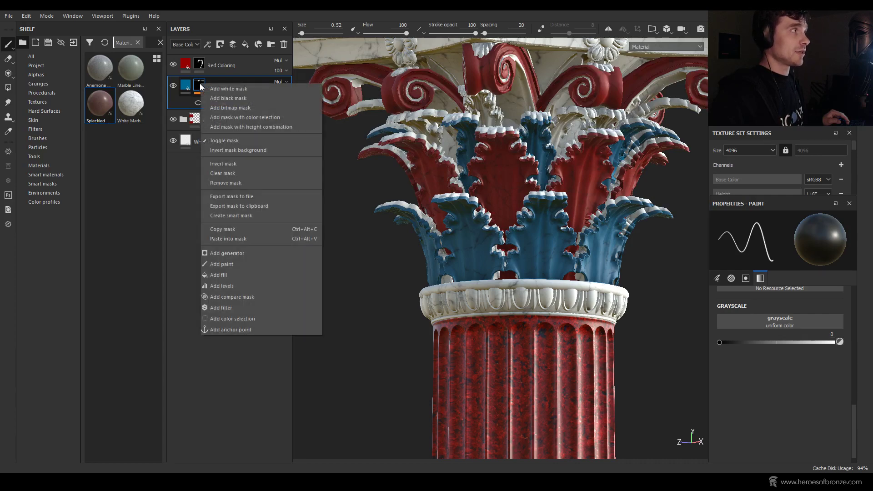
right_click(202, 85)
right_click(202, 85)
click(216, 141)
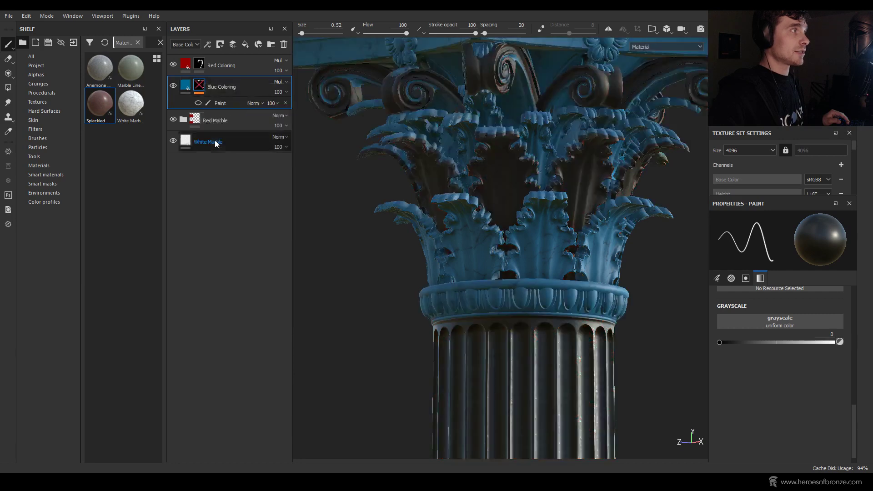
right_click(200, 85)
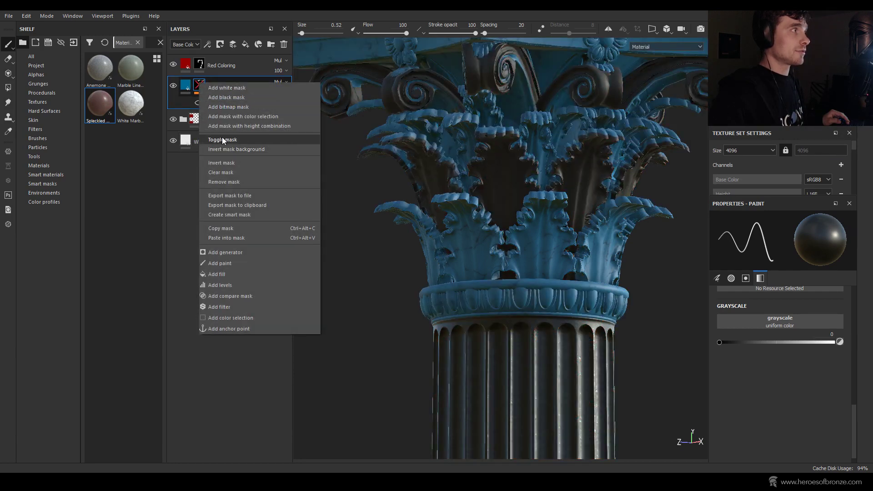
click(223, 140)
Step: Show the Paint effect on the Blue Coloring mask again and select it
click(199, 103)
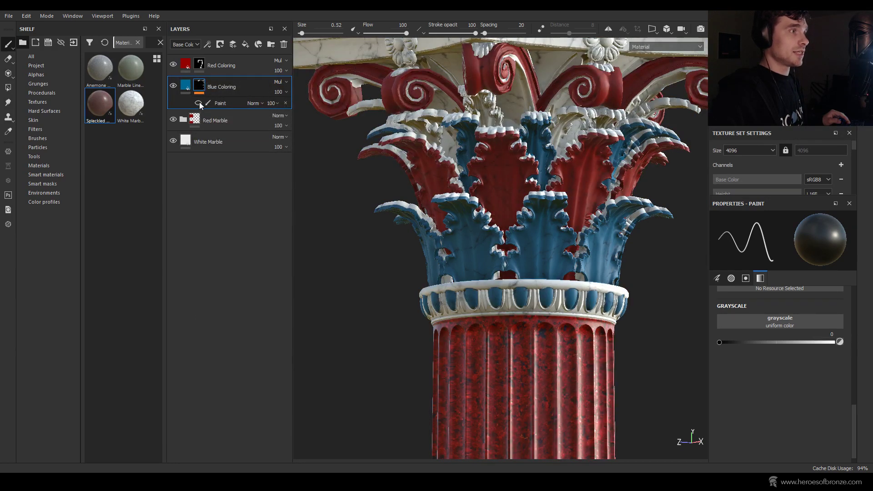
click(198, 103)
click(198, 103)
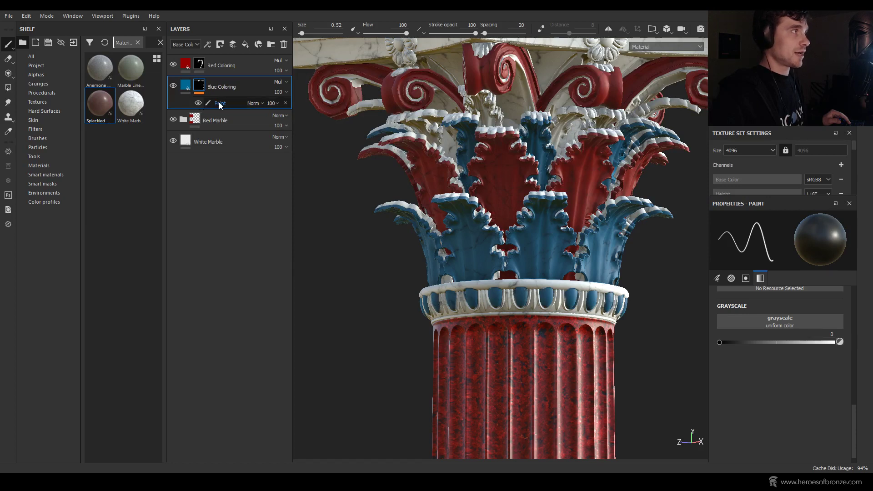
click(203, 104)
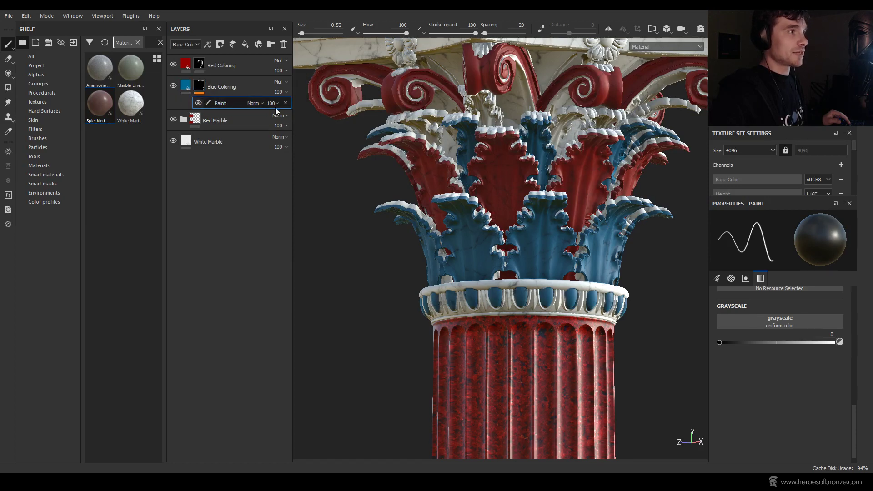
Step: Examine the blending modes available for the Paint effect and keep Normal
scroll(563, 224, down, 5)
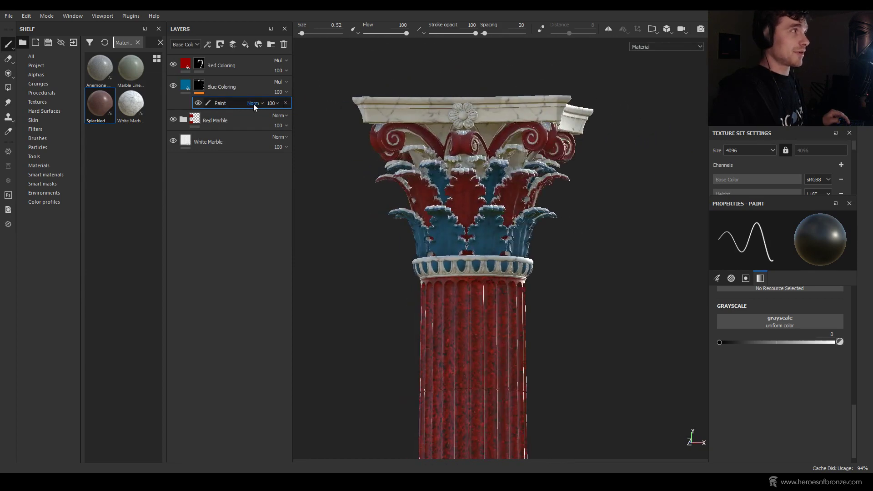
click(253, 103)
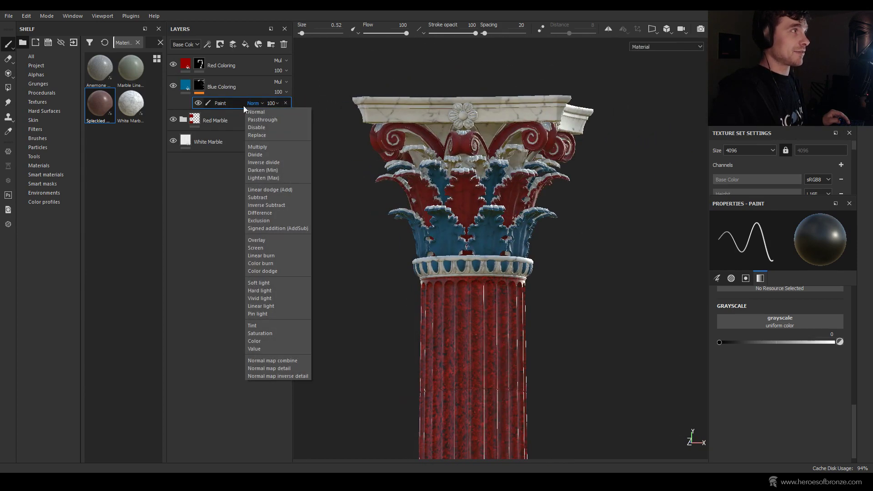
click(243, 105)
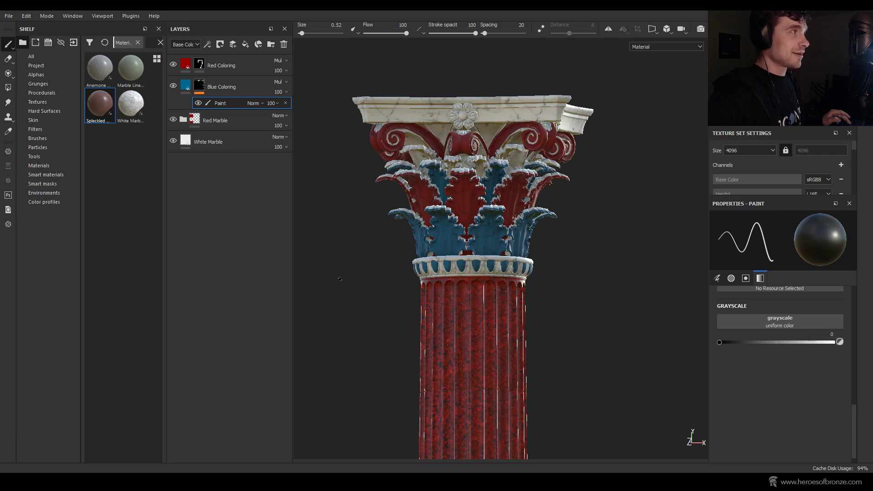
Step: Examine the painted capital and collar from several sides
scroll(482, 160, up, 3)
alt+drag(482, 160, 505, 164)
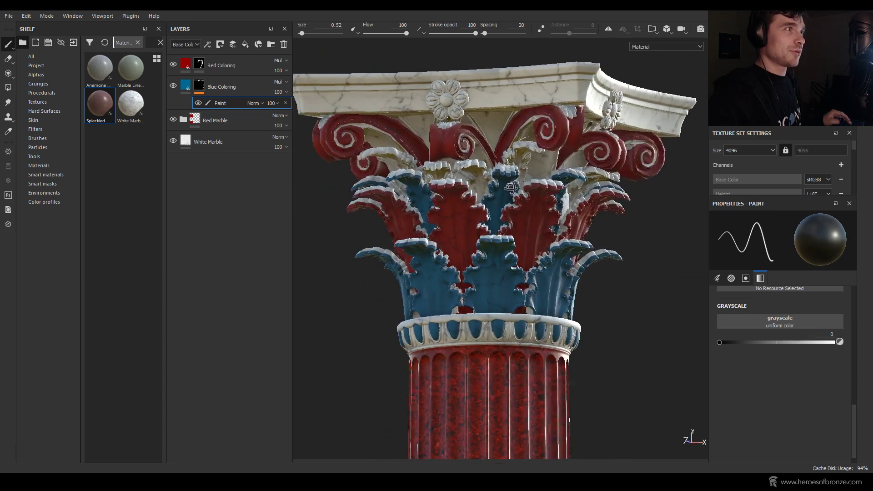
scroll(505, 164, down, 2)
scroll(505, 163, up, 1)
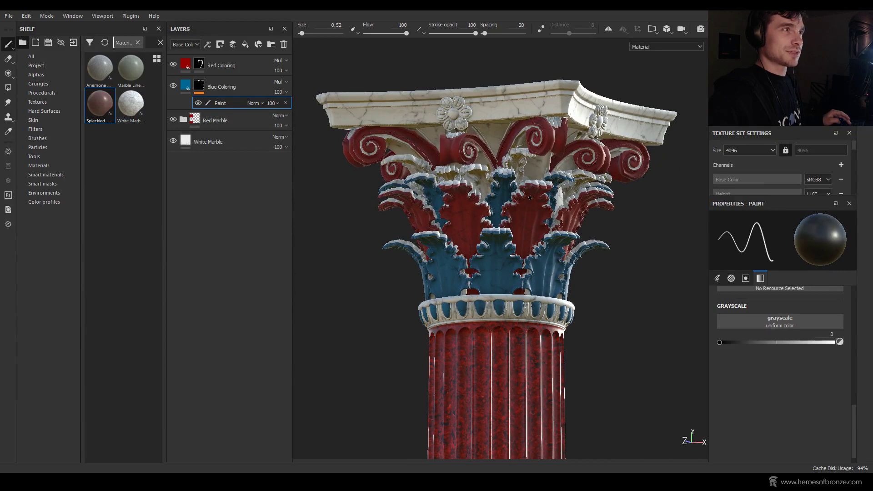
scroll(531, 197, up, 1)
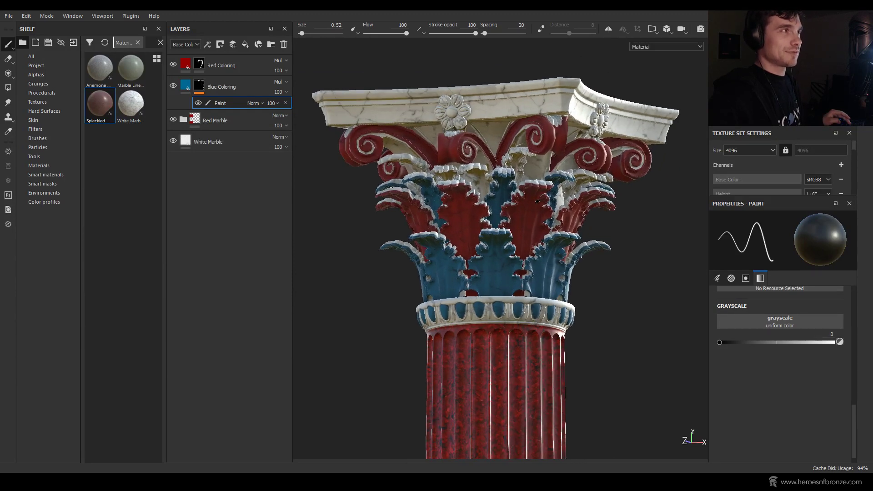
scroll(537, 200, down, 1)
alt+drag(537, 202, 500, 207)
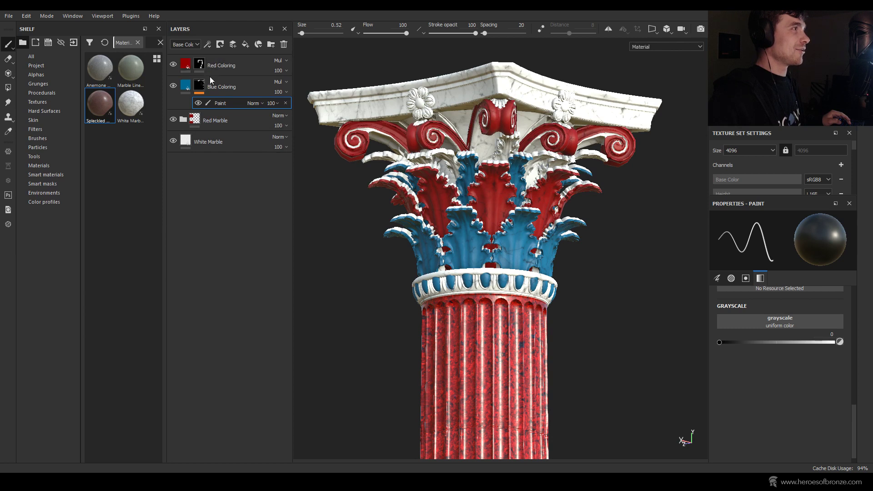
Step: Group the Red Coloring and Blue Coloring layers into a folder and name it Coloring
click(226, 60)
ctrl+click(223, 86)
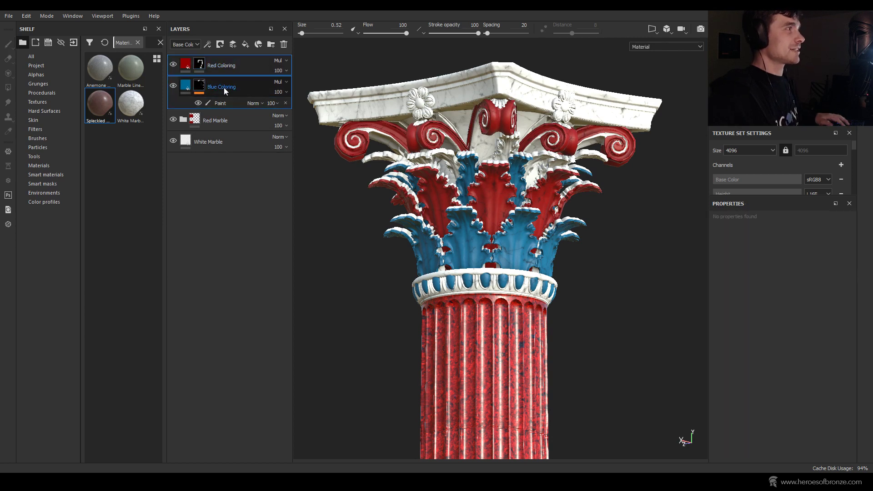
key(ctrl+g)
double_click(216, 66)
text(Coloring)
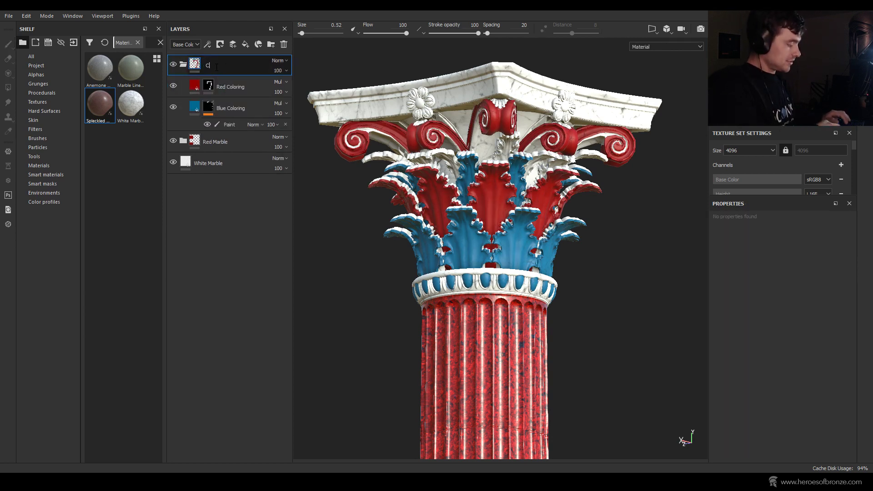
key(Return)
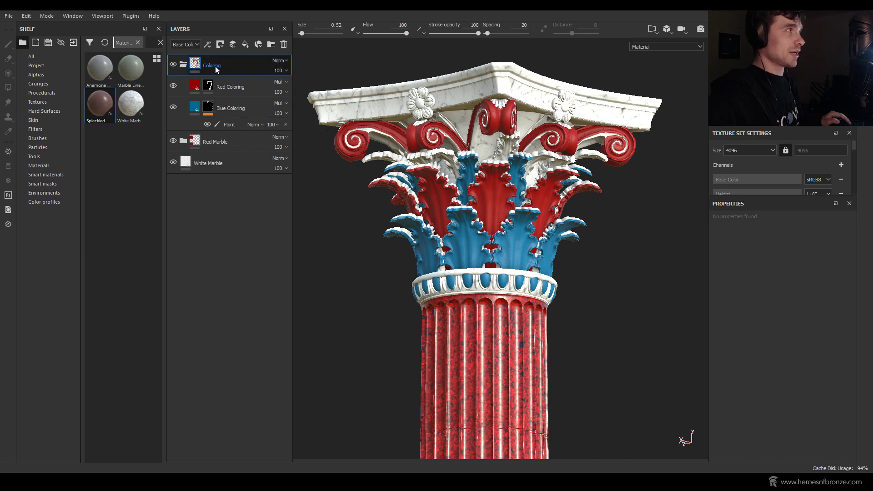
Step: Set the Coloring folder's blending mode to Passthrough
click(280, 61)
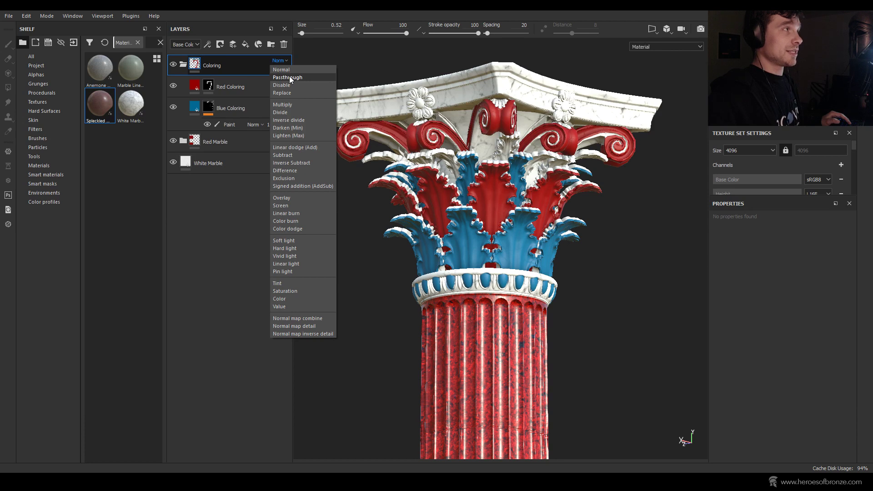
click(290, 77)
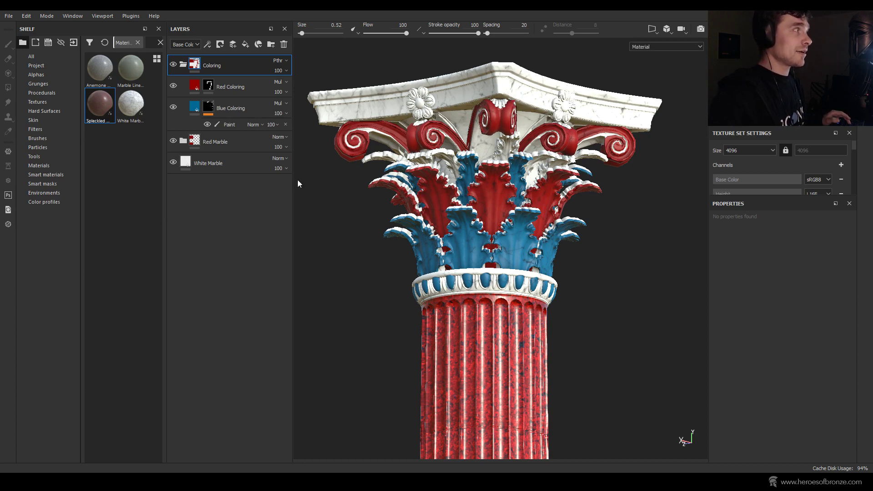
Step: Show the smart materials in the shelf and collapse the Coloring folder
click(48, 175)
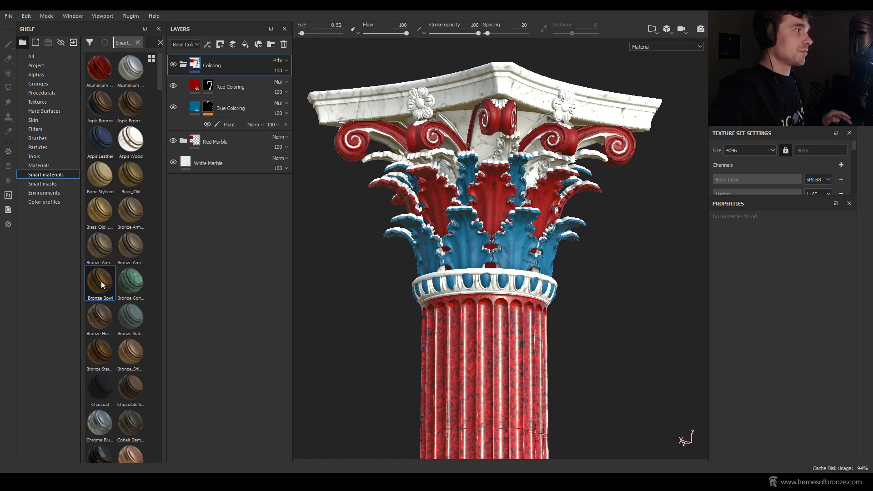
mouse_move(96, 280)
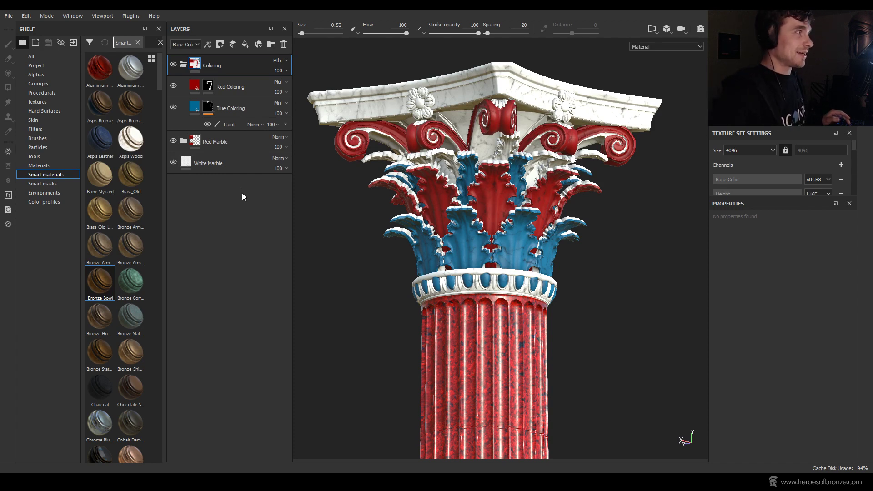
click(183, 64)
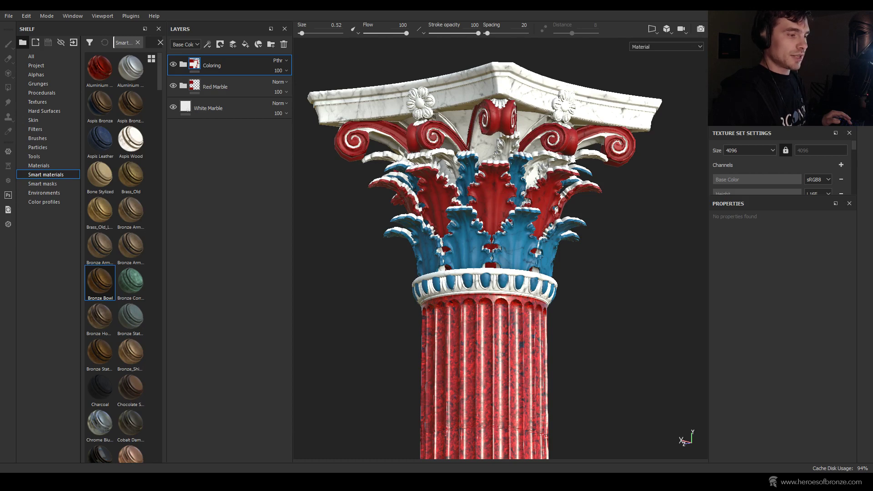
Step: Examine the colored capital, collar and red marble shaft from several angles and distances
key(alt+Tab)
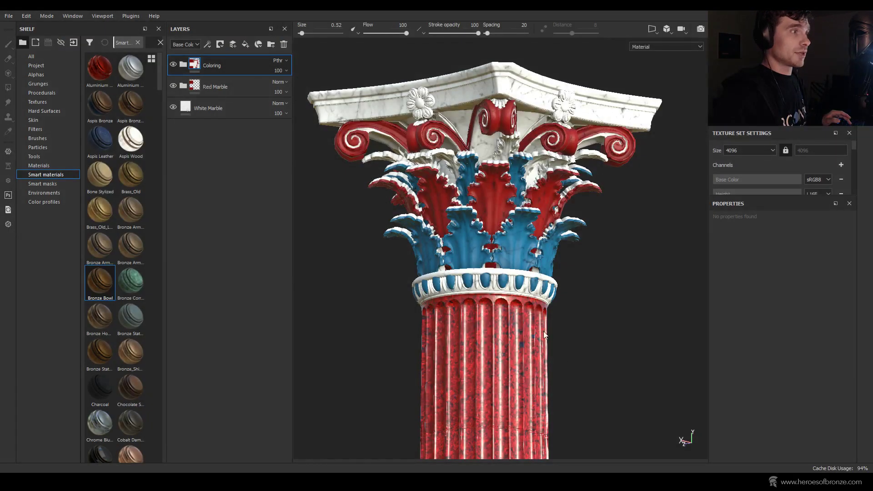
alt+right_drag(544, 331, 530, 316)
alt+drag(530, 316, 469, 351)
alt+middle_drag(469, 351, 457, 237)
scroll(459, 237, up, 3)
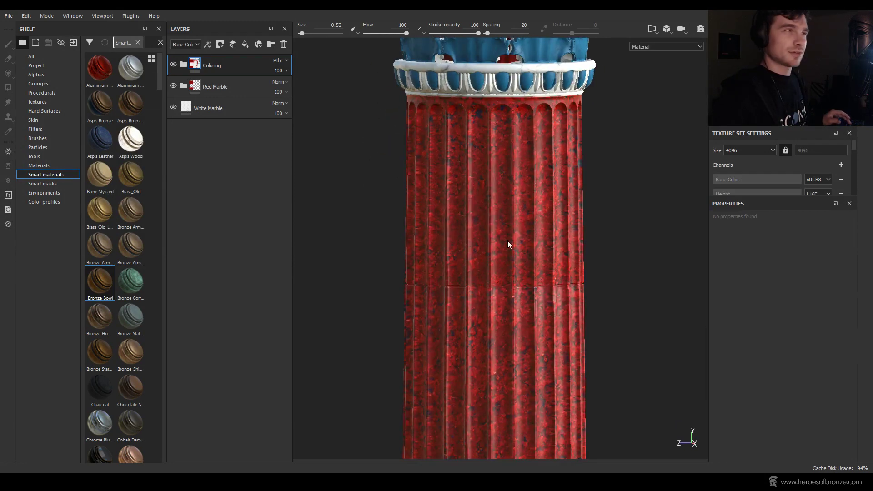
scroll(545, 242, down, 3)
alt+middle_drag(591, 215, 604, 272)
scroll(603, 272, up, 2)
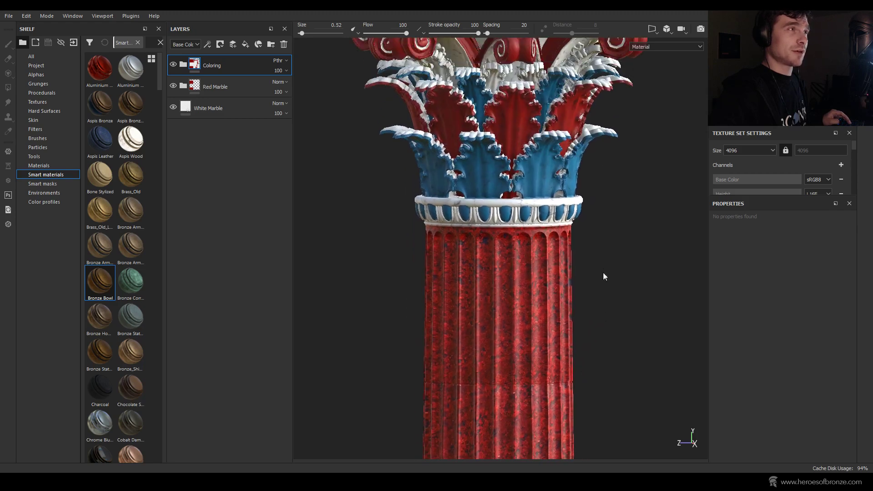
mouse_move(603, 273)
alt+mouse_down()
mouse_move(585, 239)
mouse_move(594, 284)
alt+mouse_up()
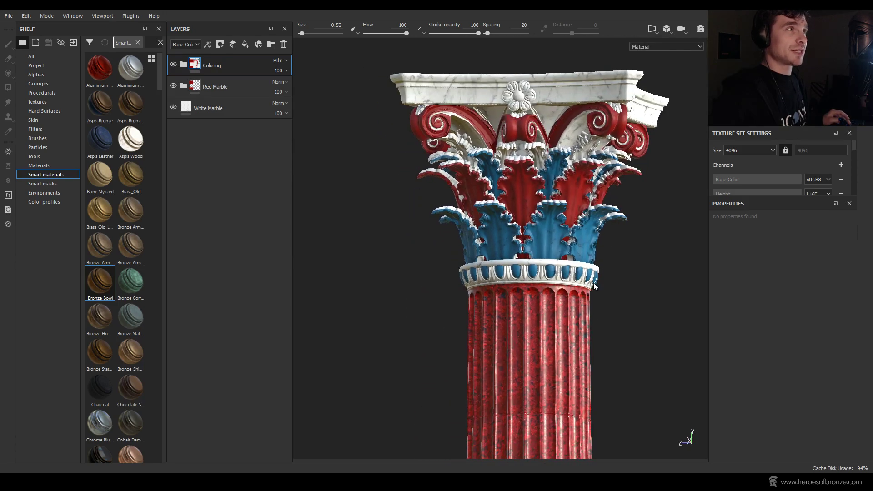
scroll(591, 268, up, 2)
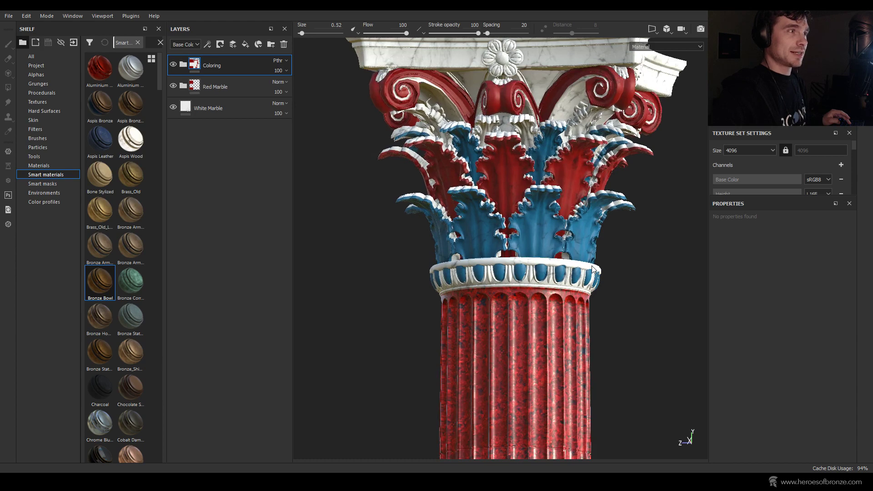
scroll(591, 265, down, 1)
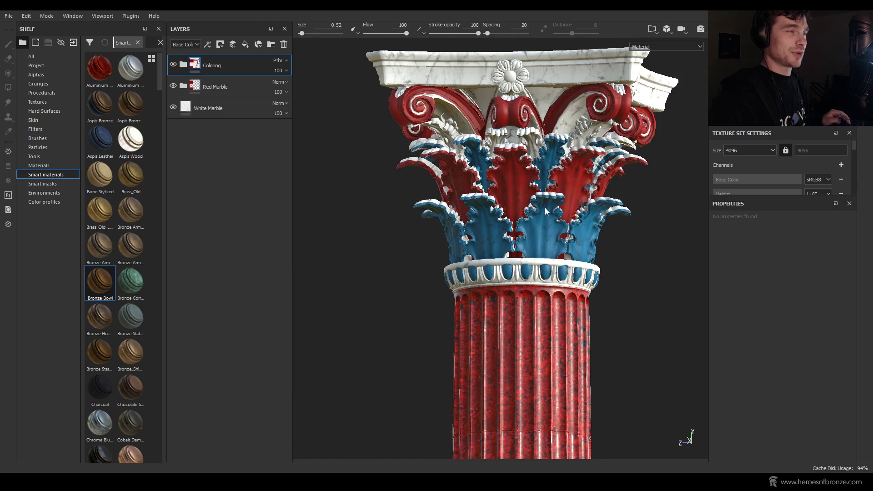
alt+middle_drag(575, 213, 570, 258)
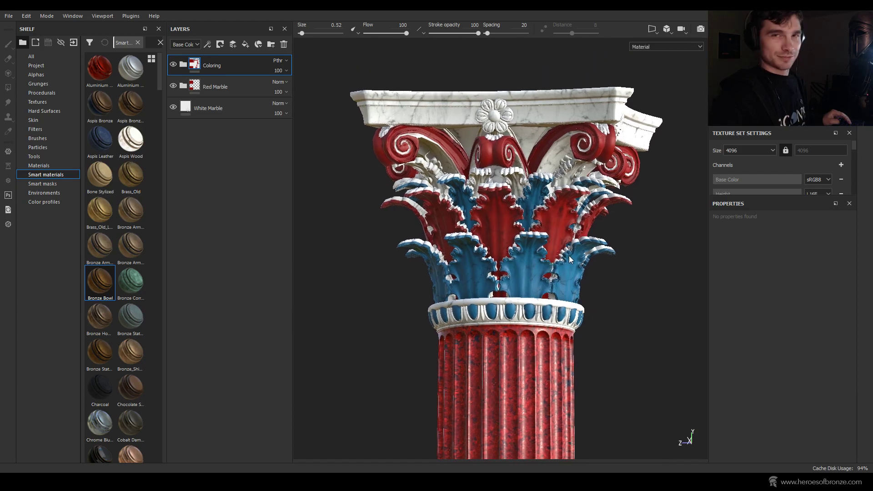
Step: Add the Bronze Bowl smart material above the Coloring folder and inspect it on the column's shaft and capital
mouse_move(100, 292)
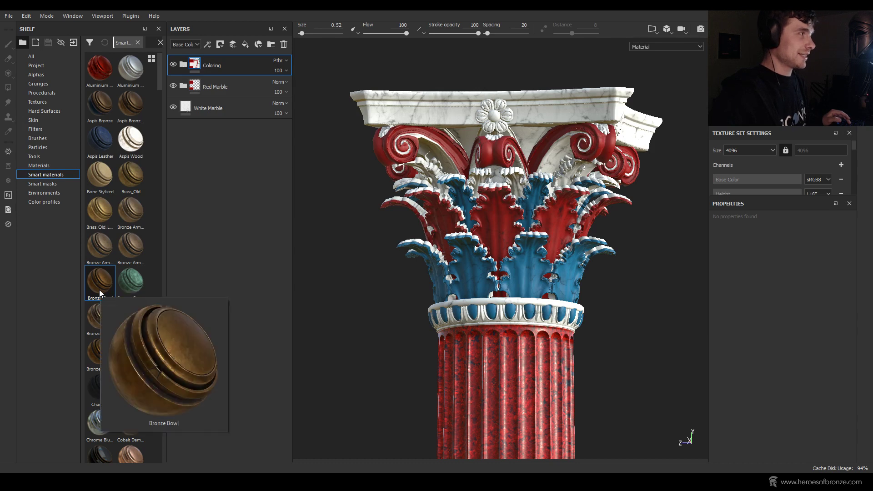
drag(99, 290, 233, 57)
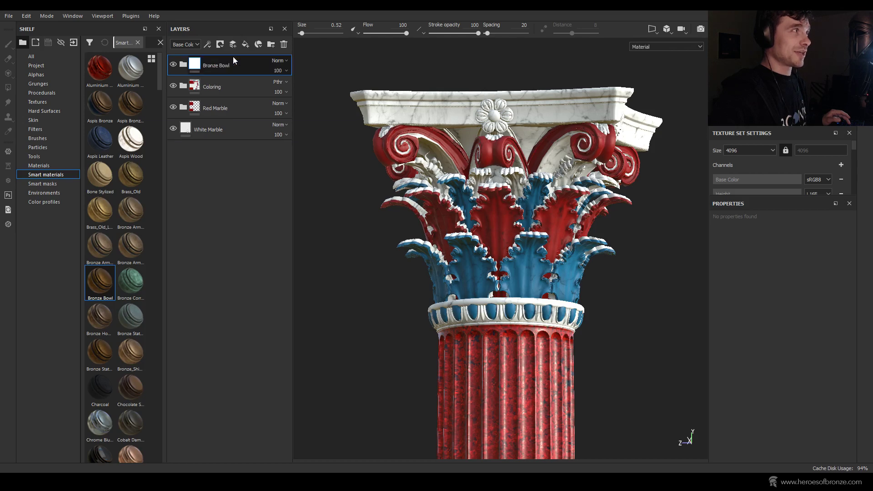
scroll(471, 203, down, 5)
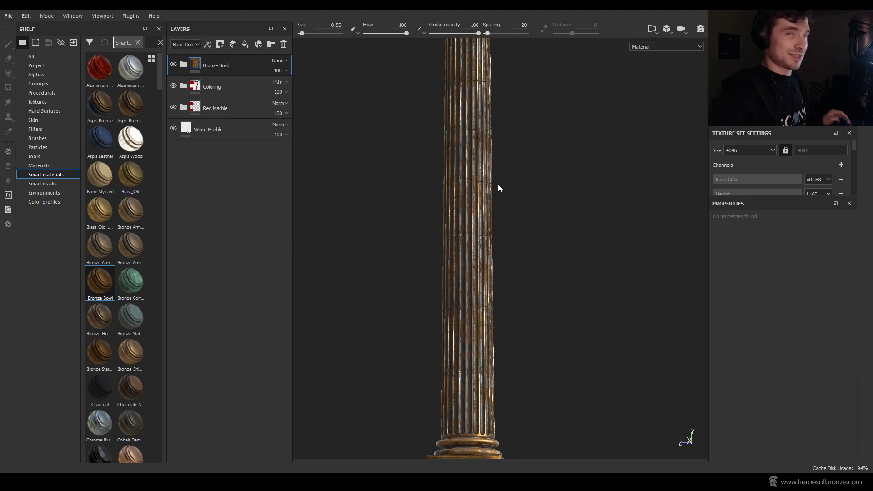
mouse_move(511, 264)
alt+mouse_down()
mouse_move(509, 232)
mouse_move(507, 284)
mouse_move(509, 207)
mouse_move(482, 345)
mouse_move(493, 293)
mouse_move(484, 233)
alt+mouse_up()
scroll(484, 233, up, 6)
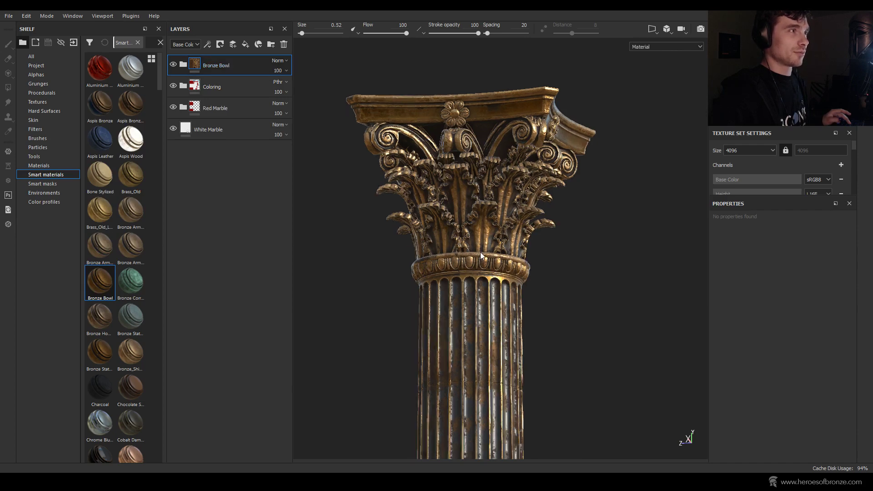
alt+middle_drag(480, 252, 505, 230)
alt+drag(505, 230, 492, 323)
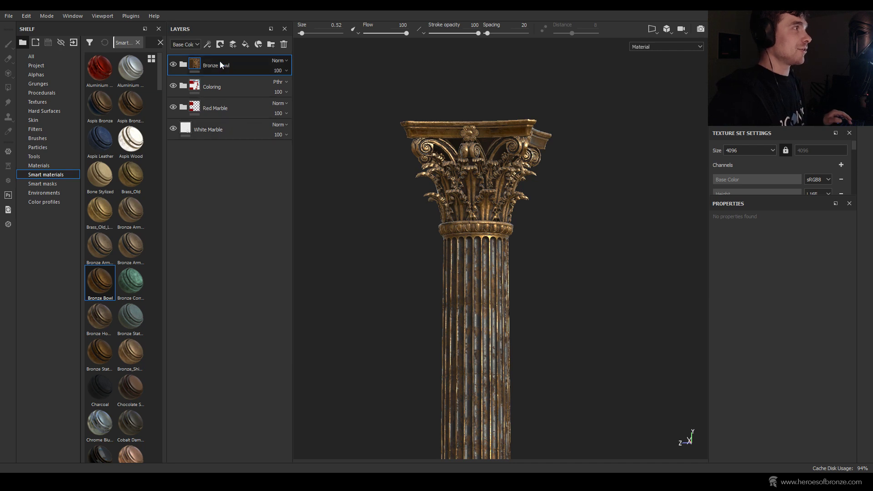
Step: Add a black mask to the Bronze Bowl folder
click(221, 45)
click(205, 65)
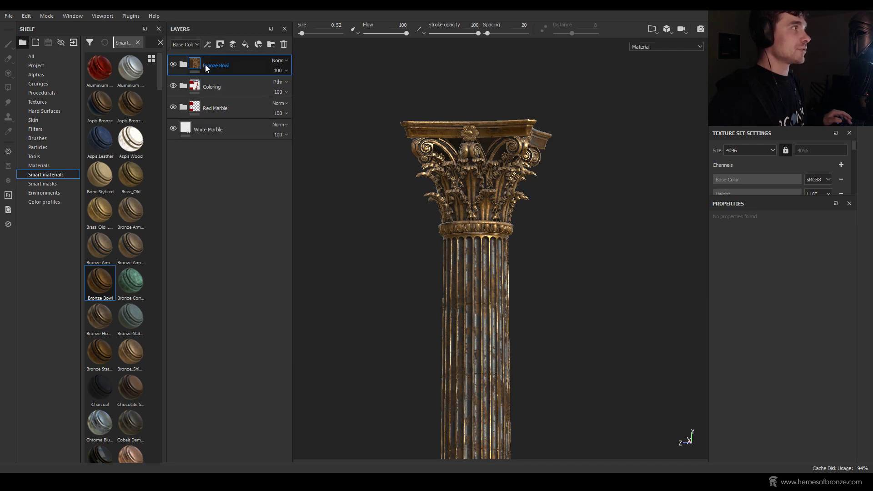
click(221, 44)
click(228, 65)
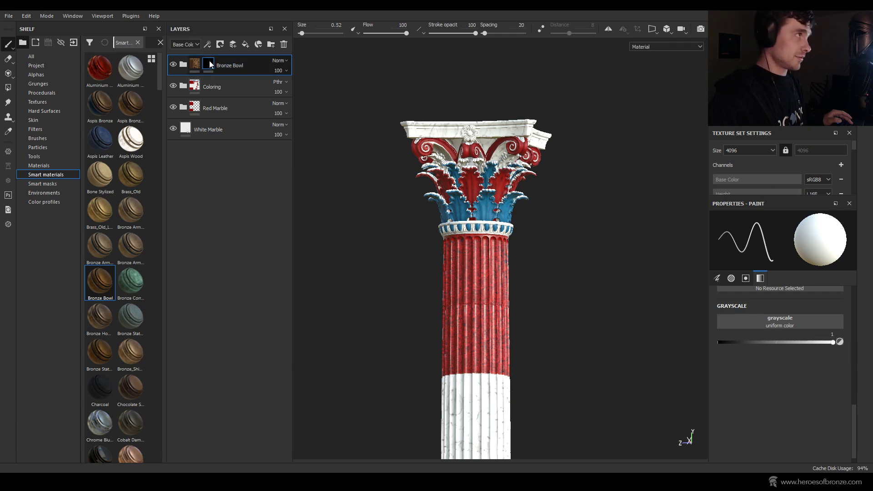
Step: Add a Metal Edge Wear generator to the Bronze Bowl mask and save the project
click(209, 44)
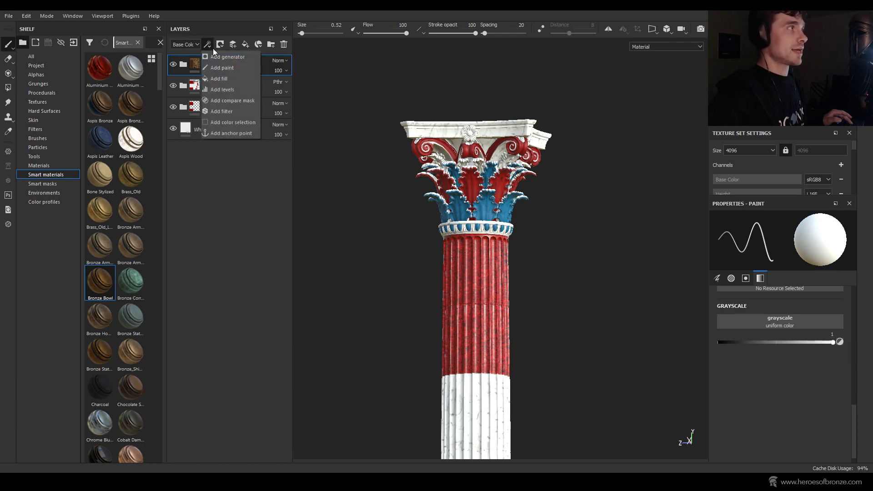
click(217, 55)
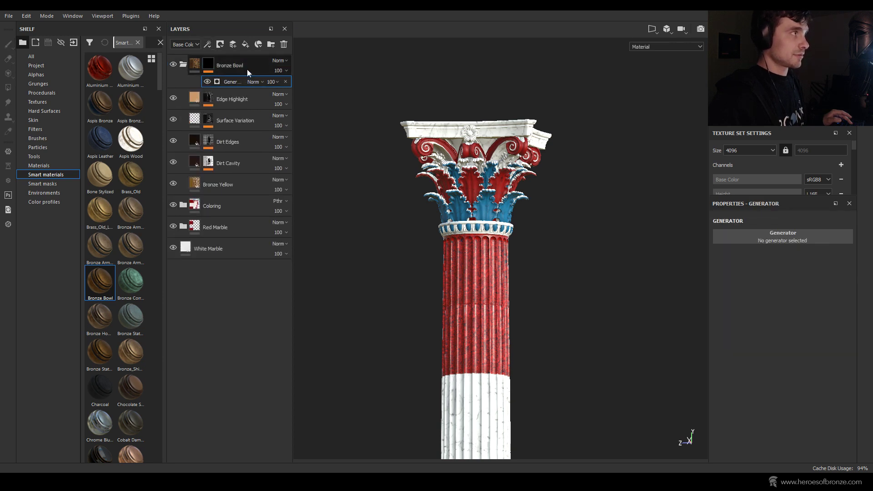
click(209, 43)
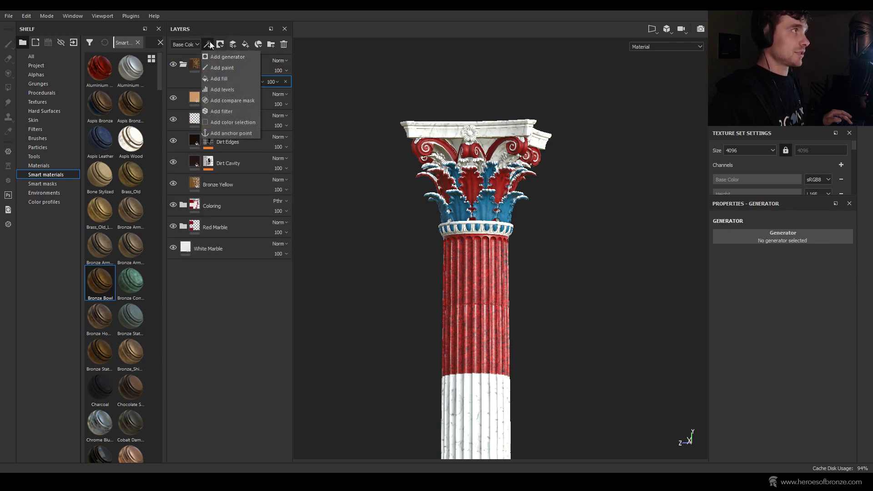
click(209, 42)
click(211, 42)
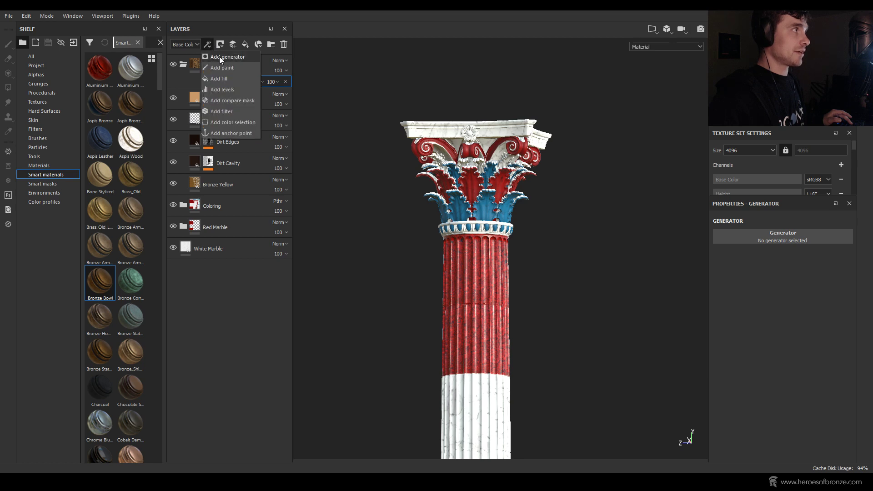
click(227, 56)
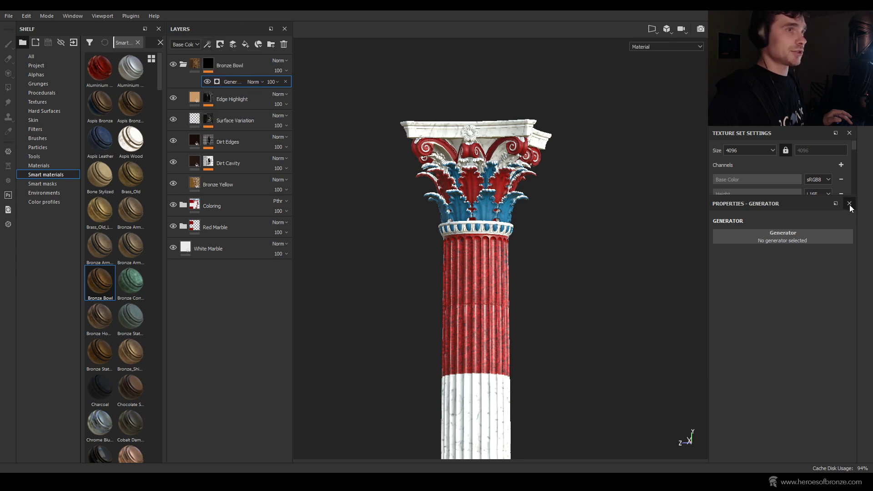
click(788, 239)
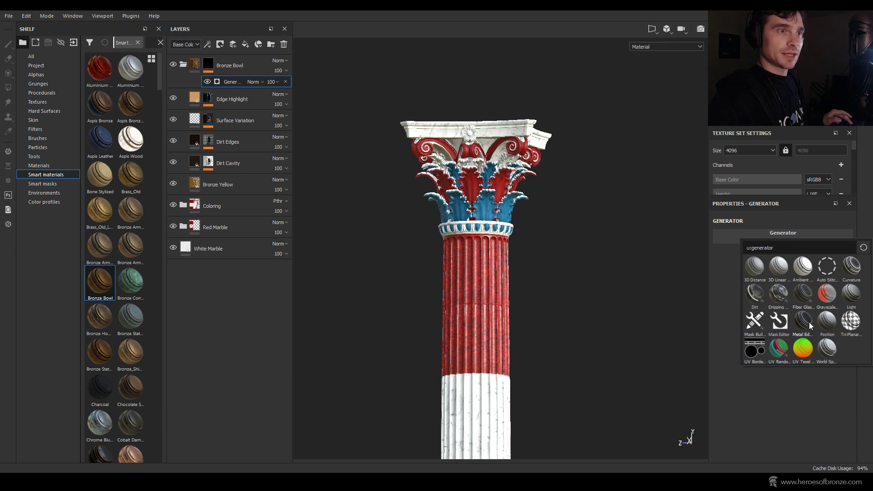
mouse_move(811, 326)
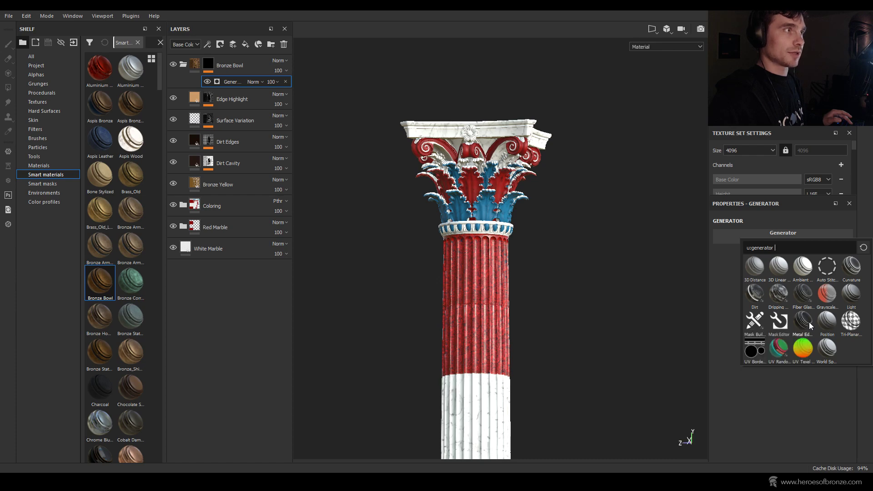
click(810, 322)
scroll(472, 173, up, 3)
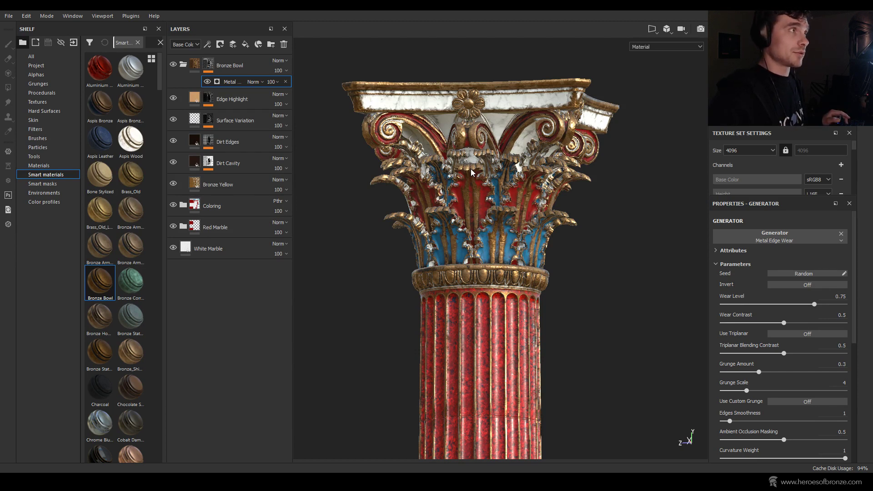
key(ctrl+s)
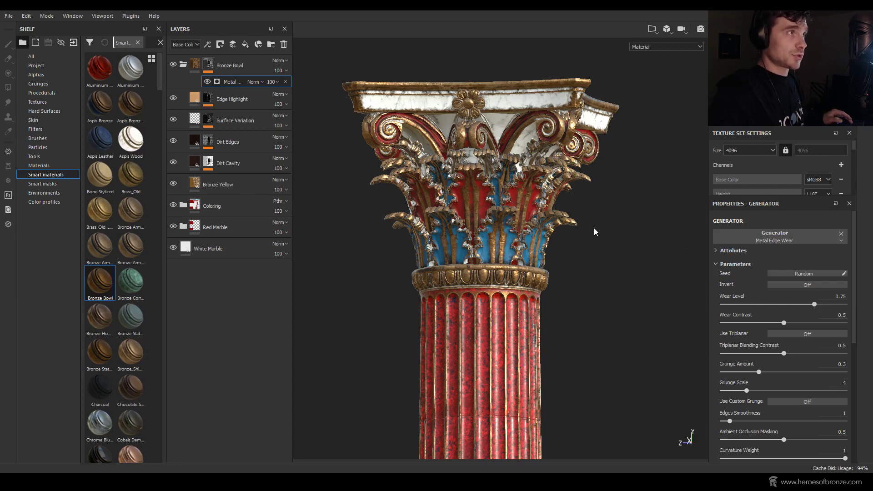
Step: Show the mesh wireframe in the viewport and inspect it along the column's shaft and capital
alt+right_drag(598, 256, 600, 237)
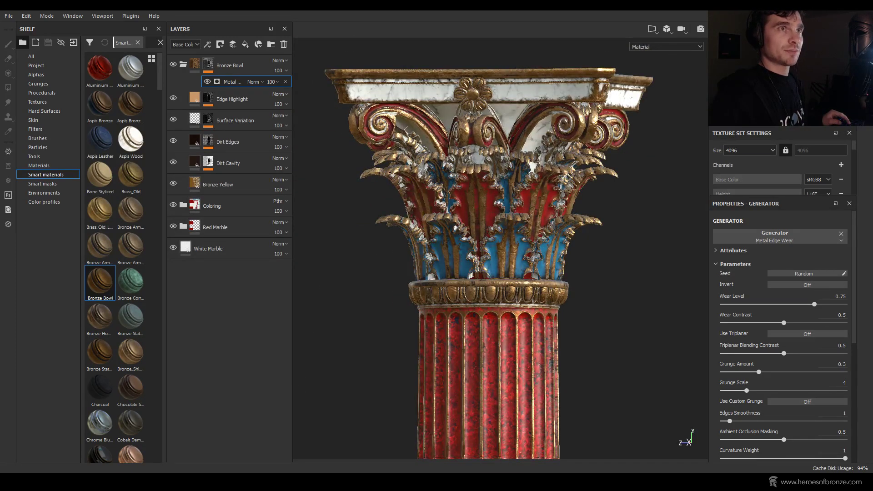
click(866, 59)
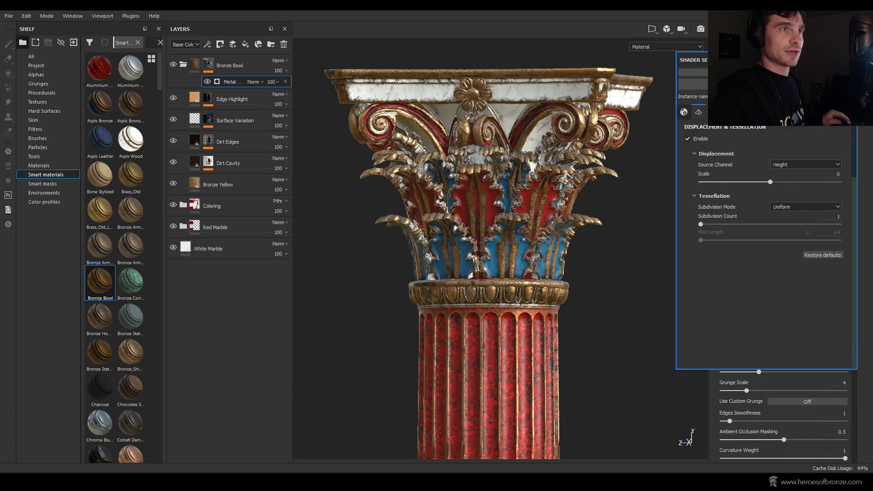
click(865, 46)
scroll(736, 252, down, 5)
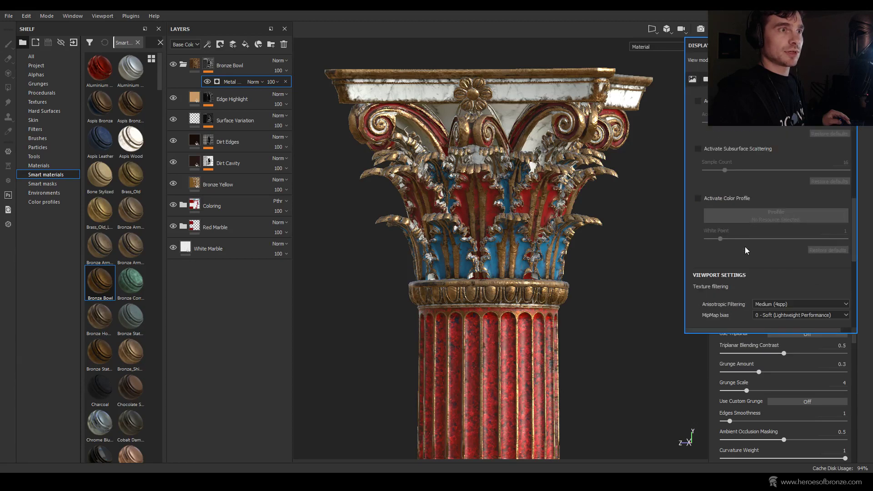
scroll(750, 248, down, 2)
click(706, 219)
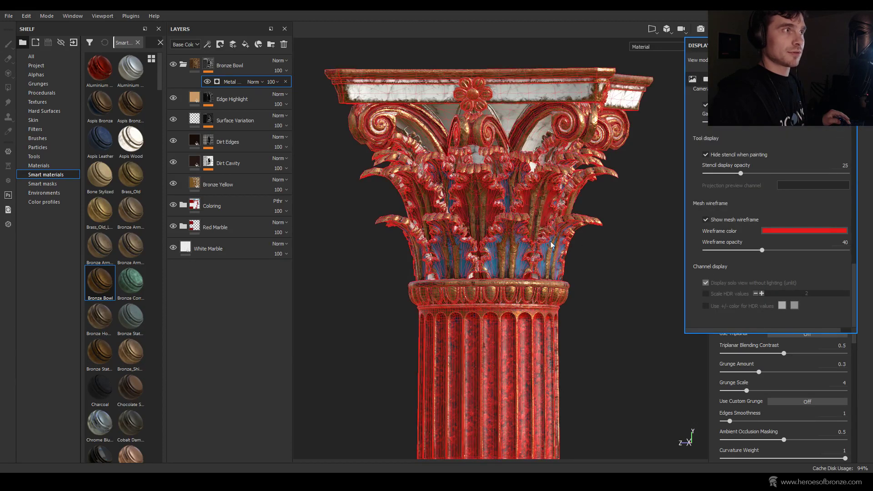
click(586, 287)
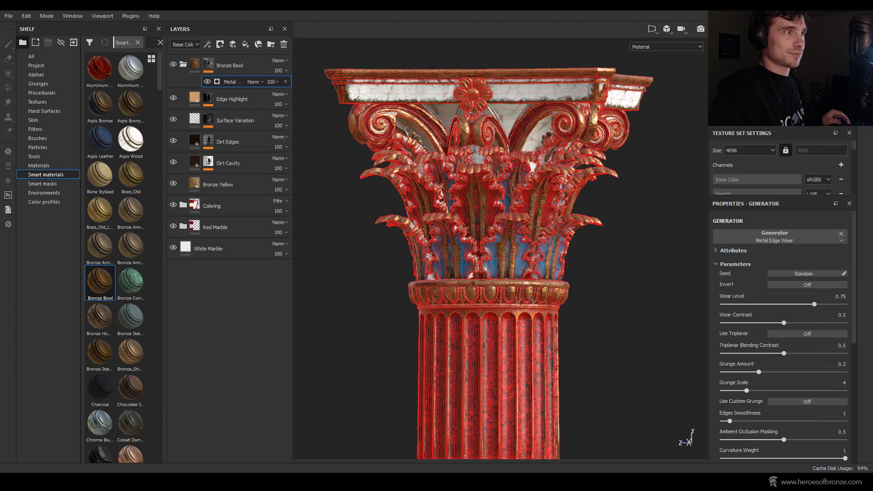
mouse_move(586, 287)
alt+mouse_down()
mouse_move(600, 220)
mouse_move(576, 284)
alt+mouse_up()
scroll(577, 284, down, 6)
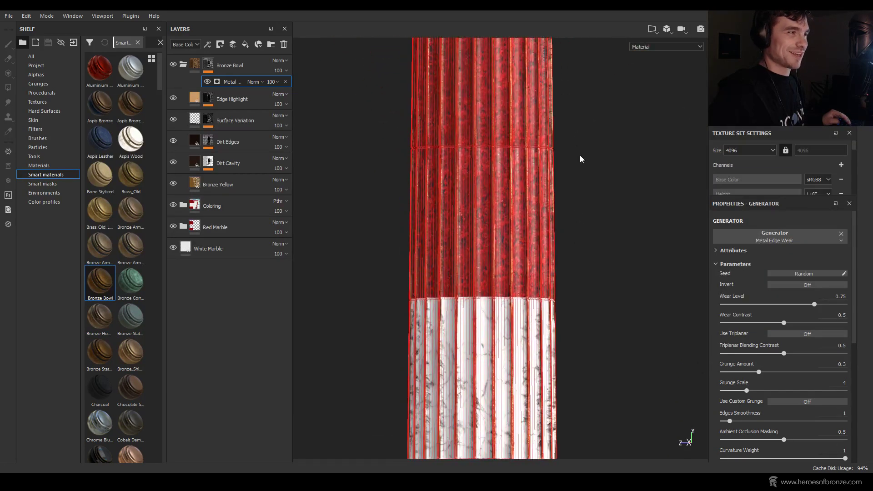
alt+drag(601, 324, 595, 269)
scroll(579, 372, up, 5)
scroll(526, 198, up, 5)
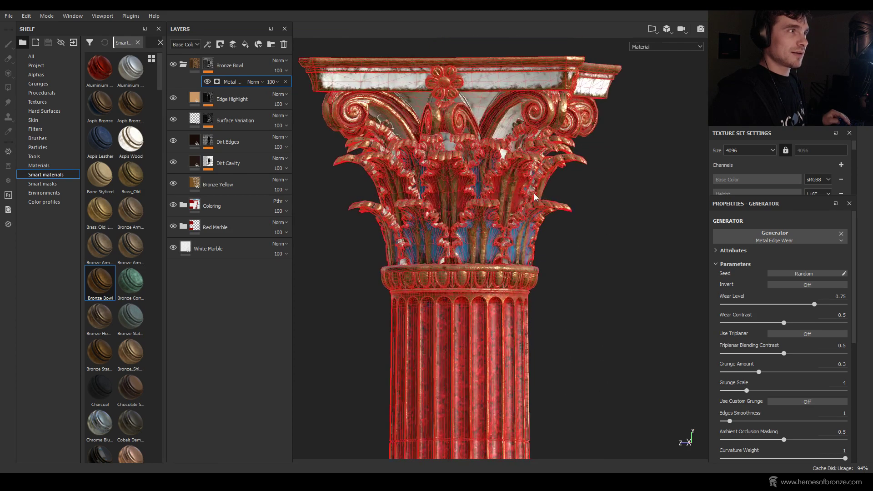
Step: Hide the mesh wireframe in the viewport and inspect the bronze edges on the column's capital and upper shaft
scroll(453, 197, down, 3)
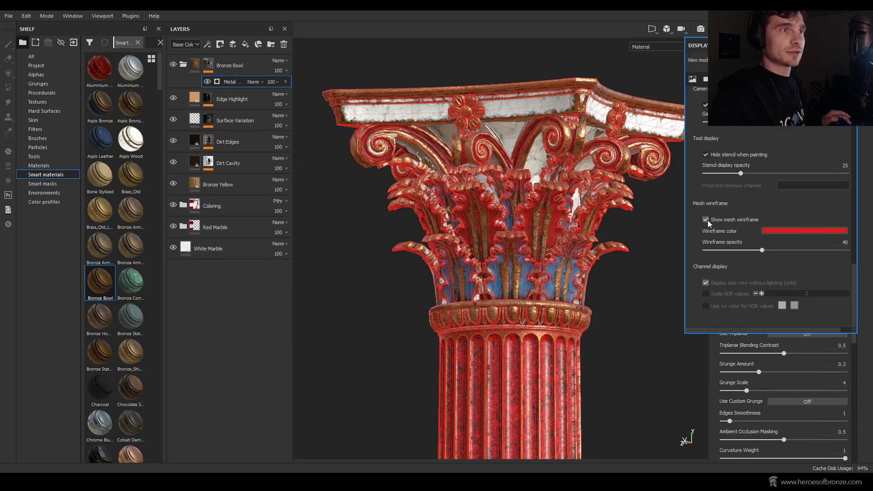
click(706, 220)
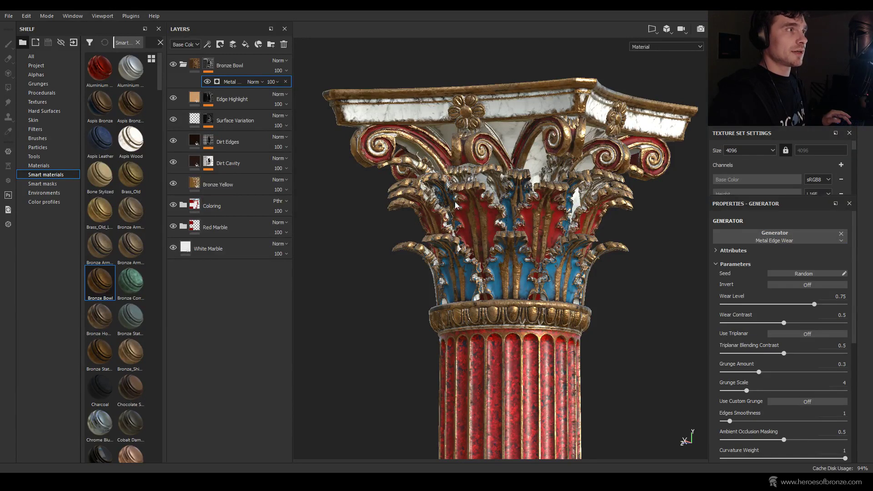
scroll(474, 200, down, 3)
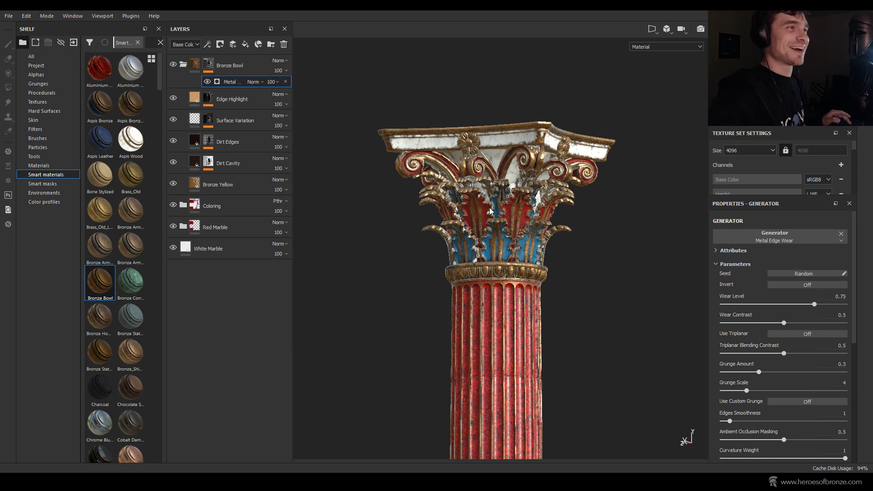
scroll(489, 210, up, 2)
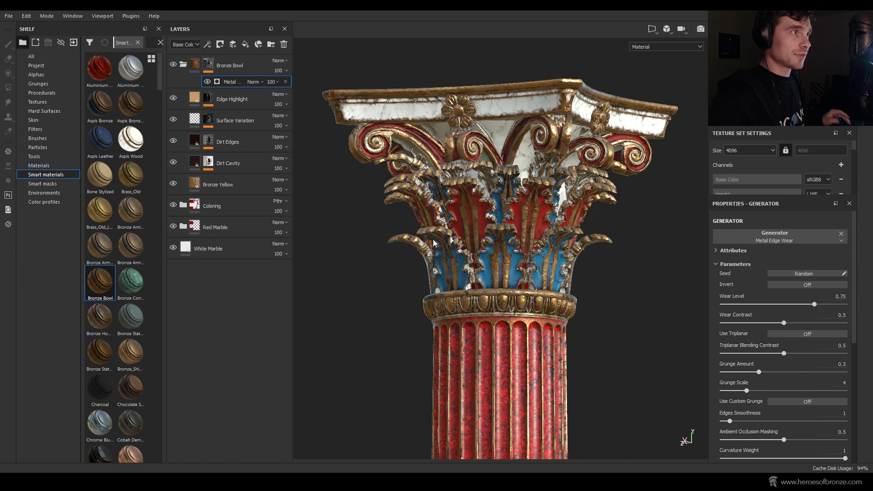
alt+drag(435, 245, 506, 218)
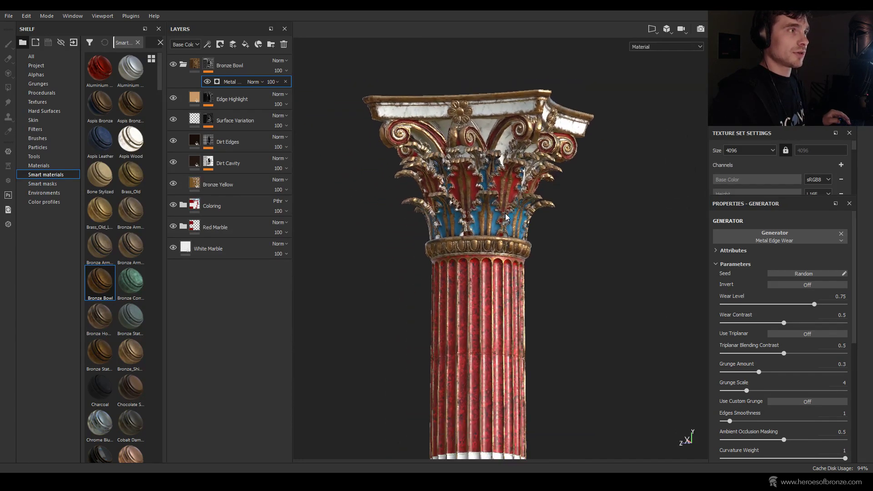
scroll(506, 217, up, 3)
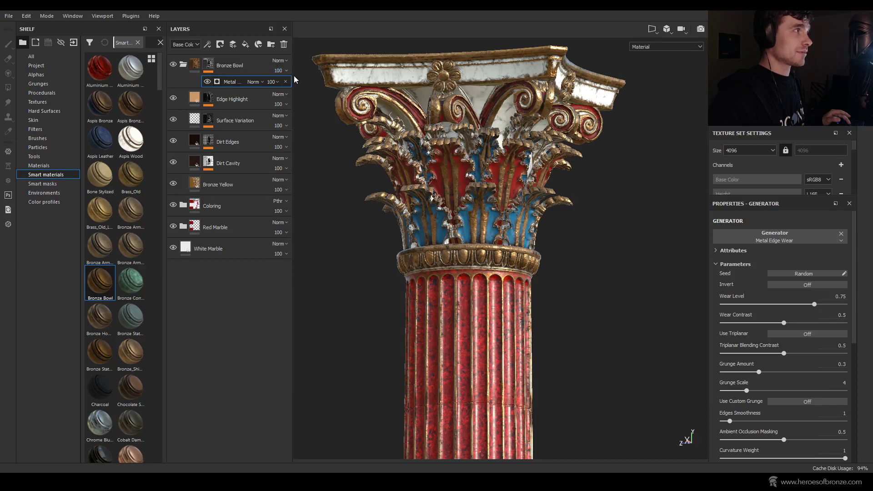
Step: Set the Wear Level of the Metal Edge Wear generator to 0.7 and review its other parameters
drag(293, 81, 345, 77)
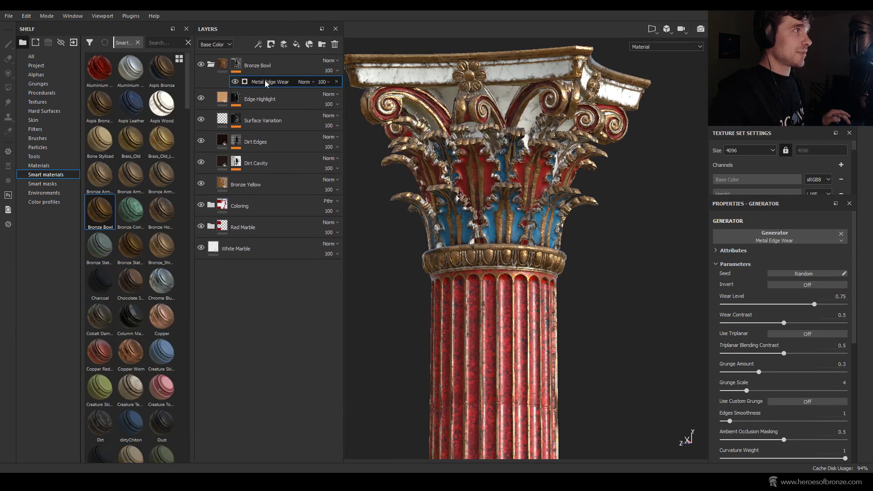
drag(344, 99, 294, 98)
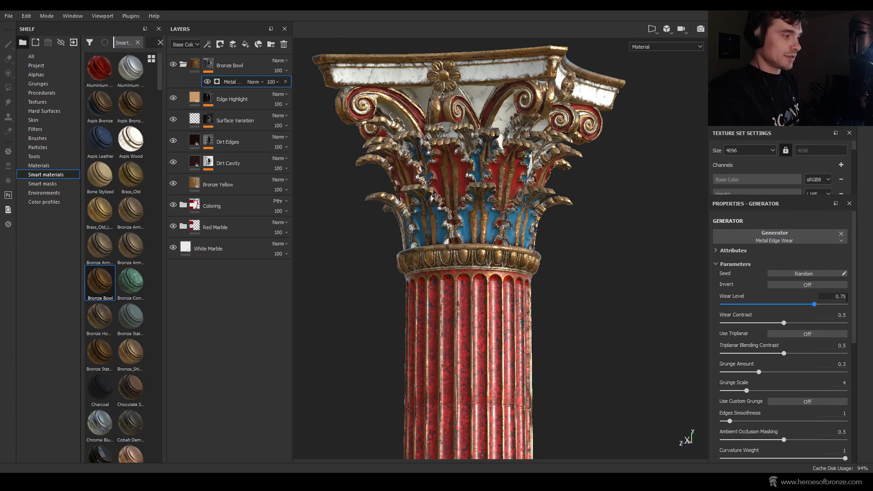
click(846, 296)
text(.7)
key(Return)
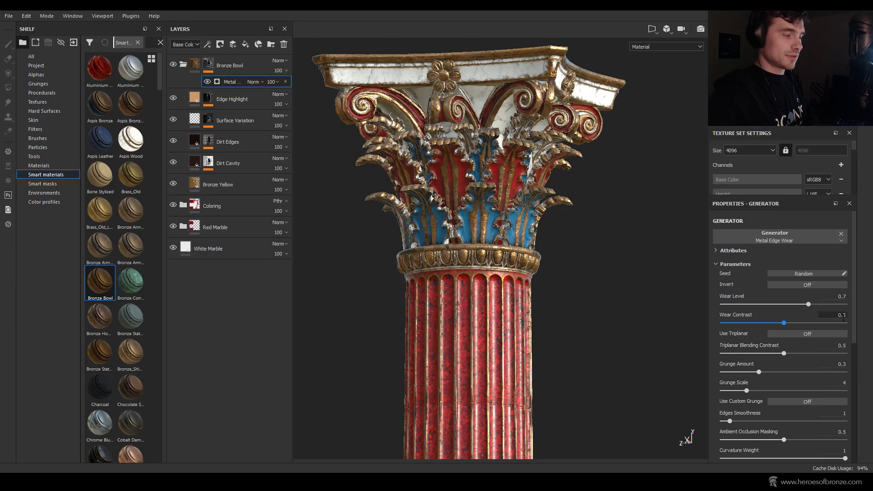
click(844, 316)
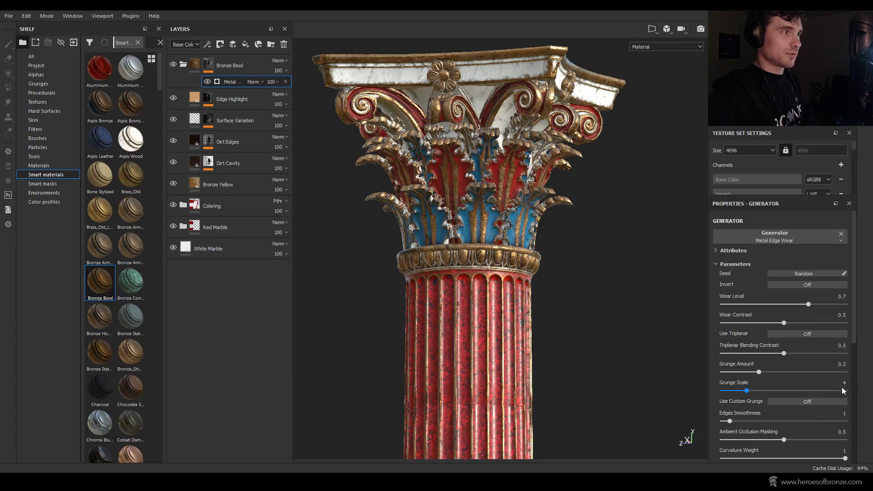
scroll(832, 392, down, 3)
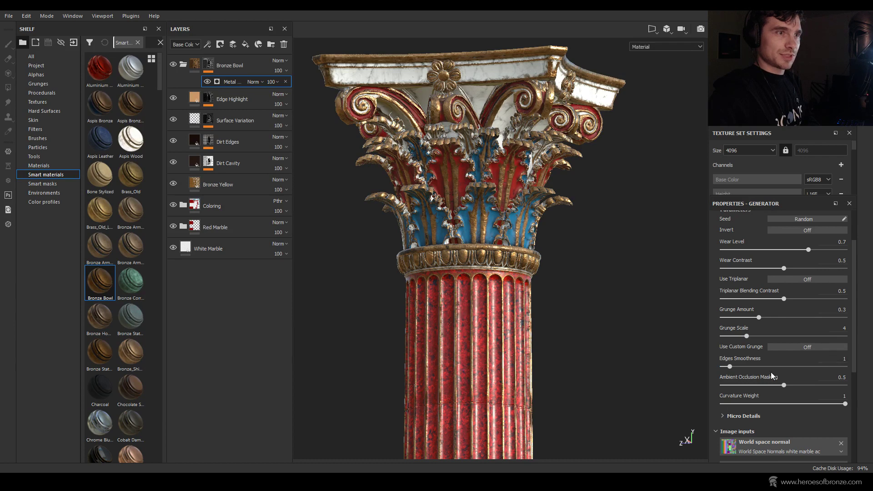
scroll(821, 393, up, 3)
scroll(528, 167, down, 2)
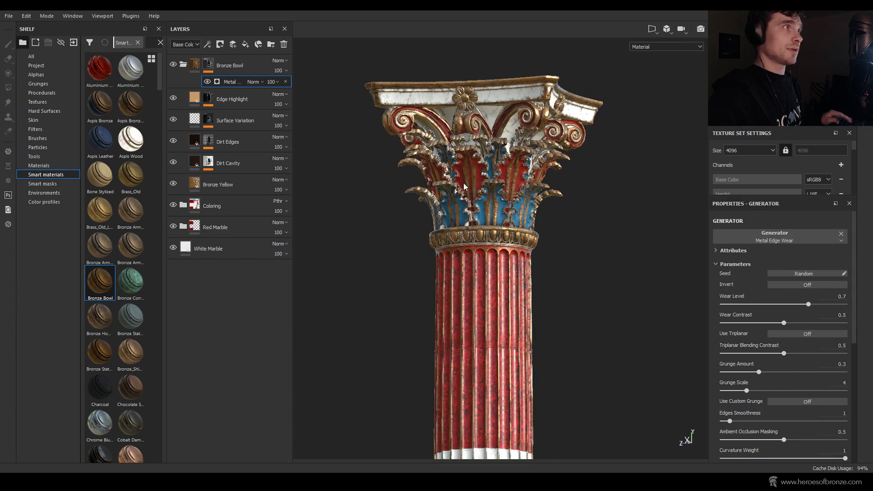
Step: Examine the bronze edge wear around the capital and down the red and white sections of the shaft
alt+drag(528, 167, 504, 182)
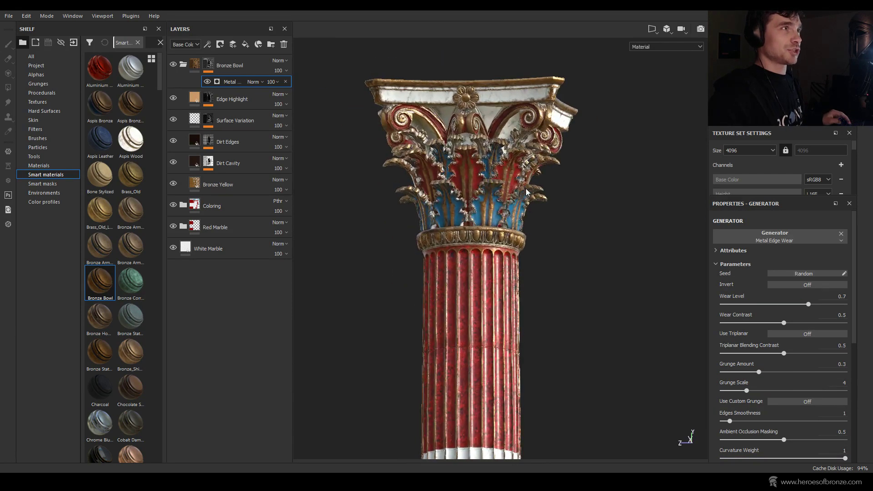
alt+middle_drag(531, 150, 539, 160)
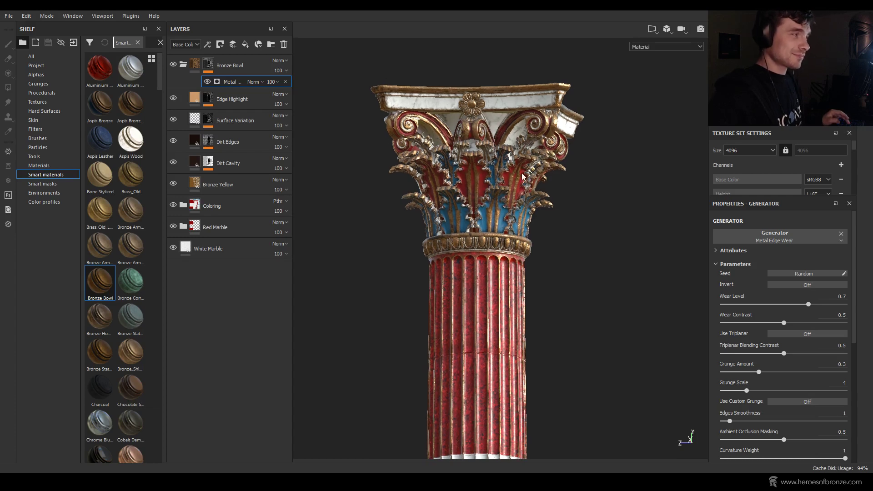
alt+drag(568, 310, 500, 218)
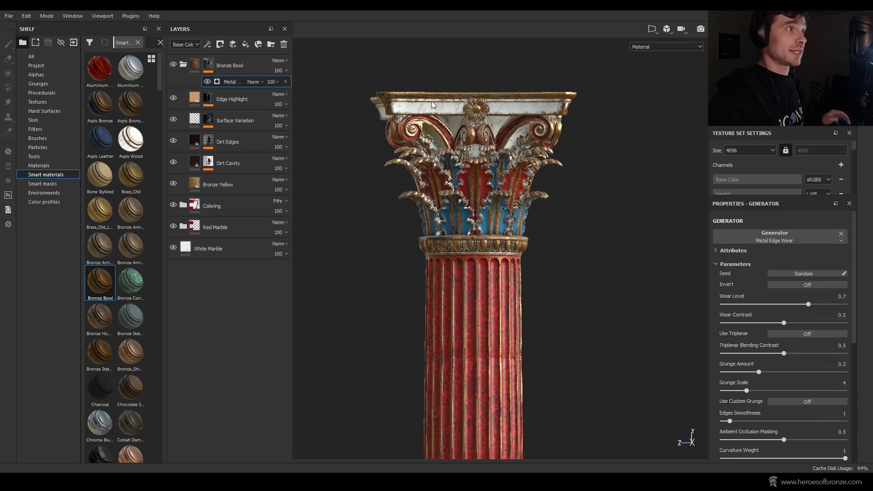
scroll(522, 286, down, 3)
scroll(477, 214, up, 4)
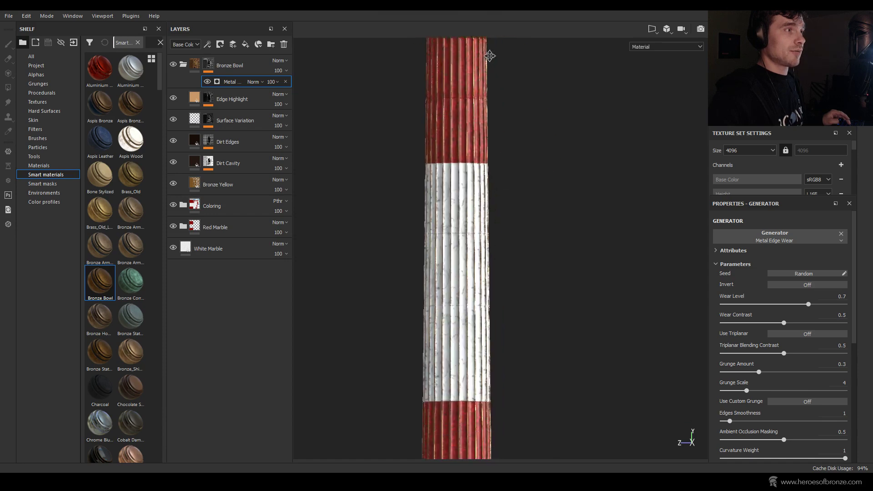
alt+middle_drag(477, 214, 485, 97)
alt+middle_drag(494, 278, 531, 281)
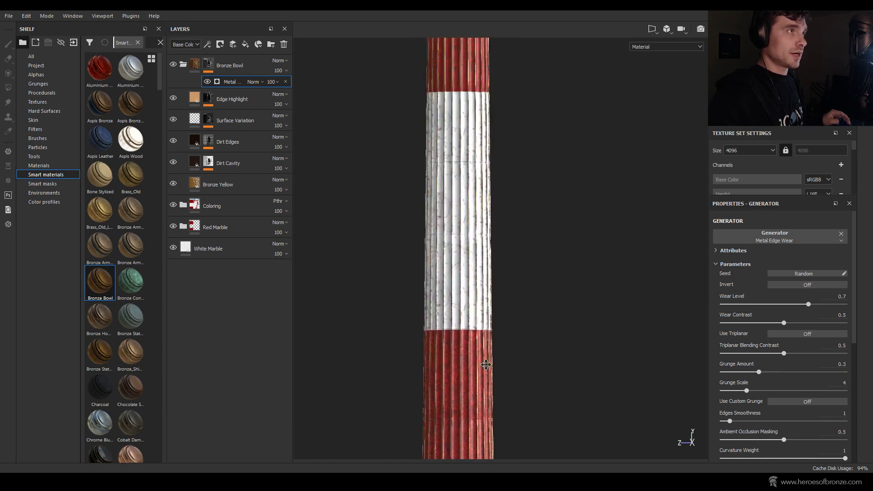
scroll(466, 236, up, 3)
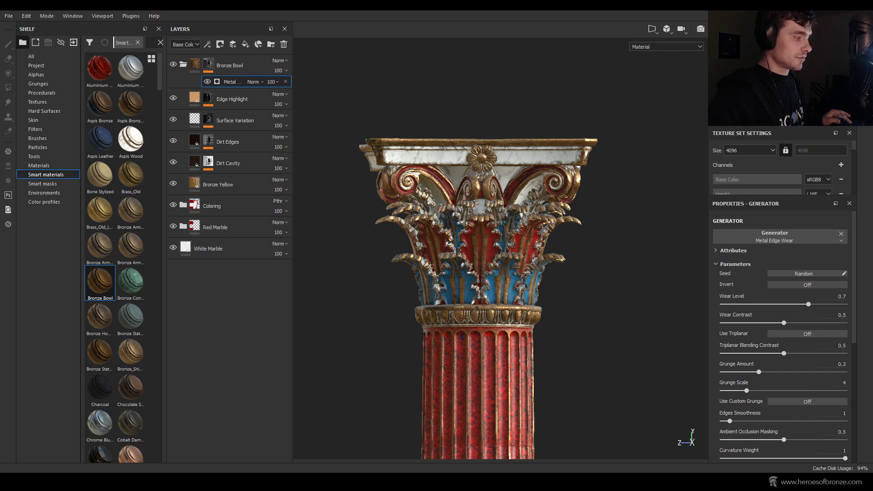
Step: Add a Paint effect above Metal Edge Wear in the Bronze Bowl mask and widen the layer stack to show full names
click(221, 45)
click(210, 44)
click(217, 68)
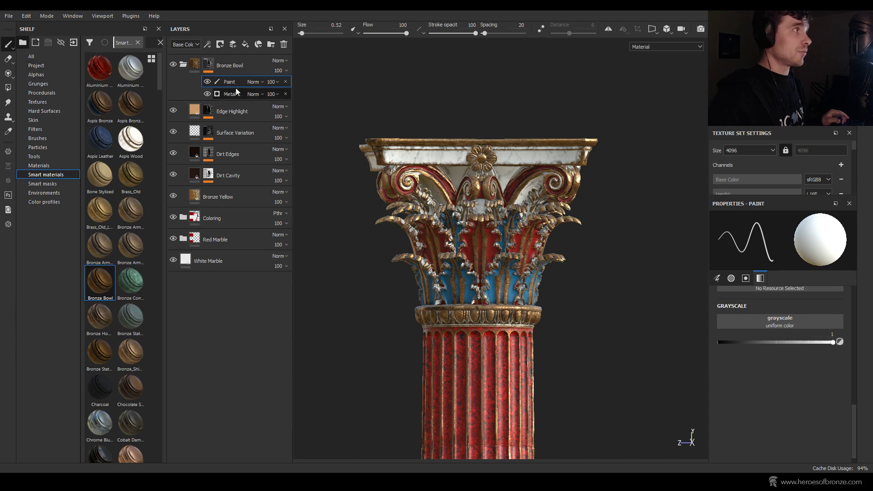
drag(293, 70, 353, 72)
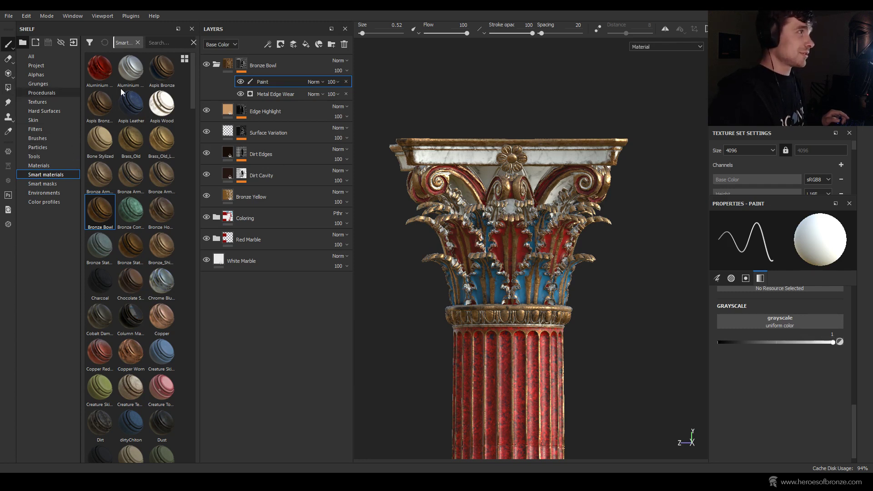
click(8, 88)
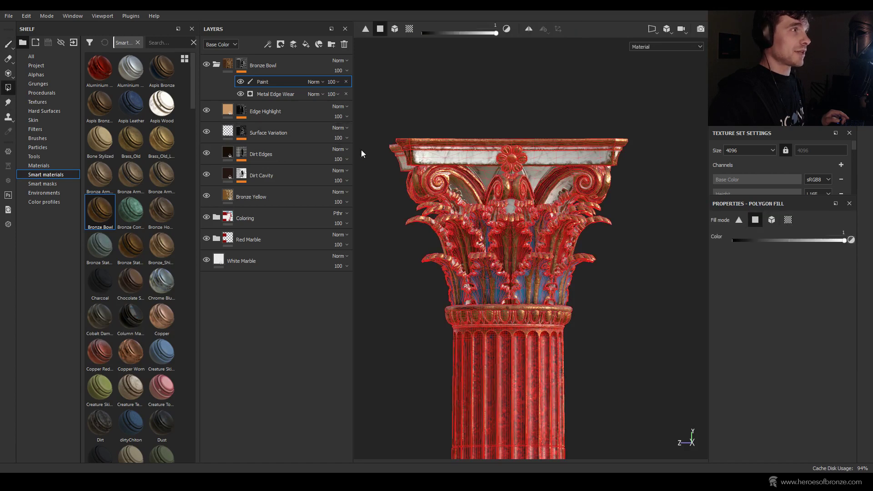
scroll(451, 266, down, 3)
middle_drag(452, 267, 444, 191)
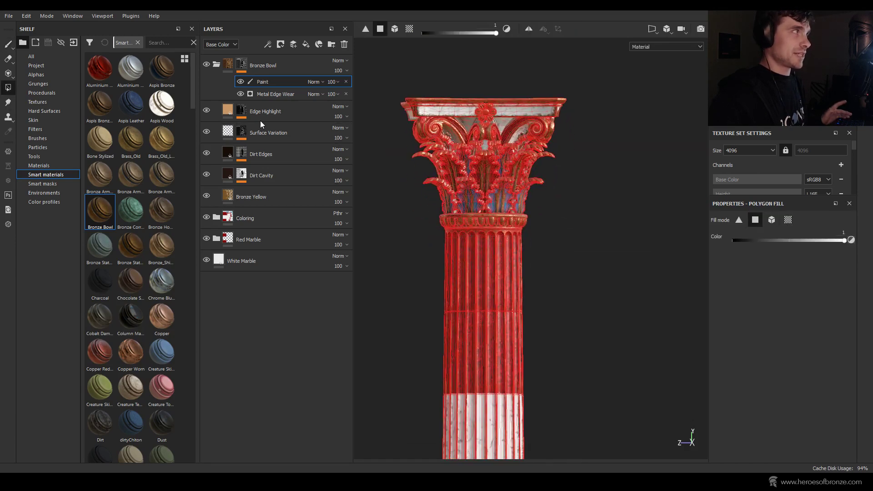
Step: Paint black with a size 4.82 brush over the bronze edges of the upper shaft's flutes in the Bronze Bowl mask
click(9, 45)
scroll(479, 255, up, 5)
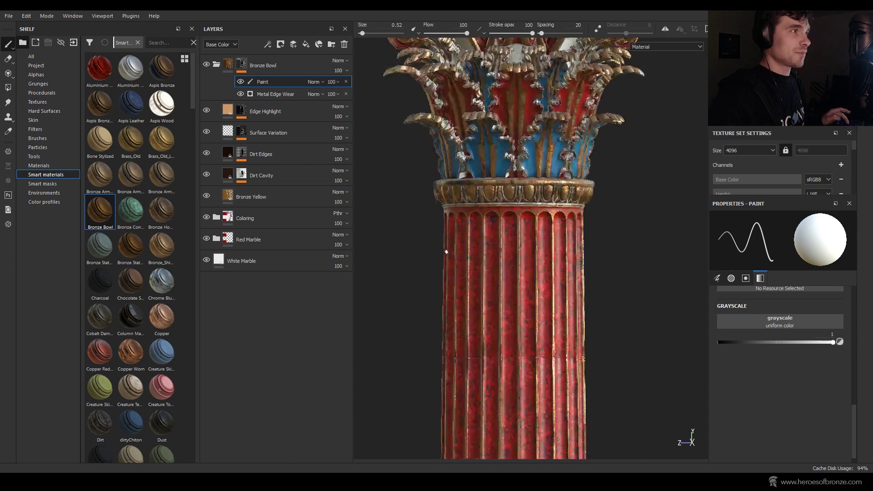
ctrl+right_drag(479, 255, 523, 254)
key(x)
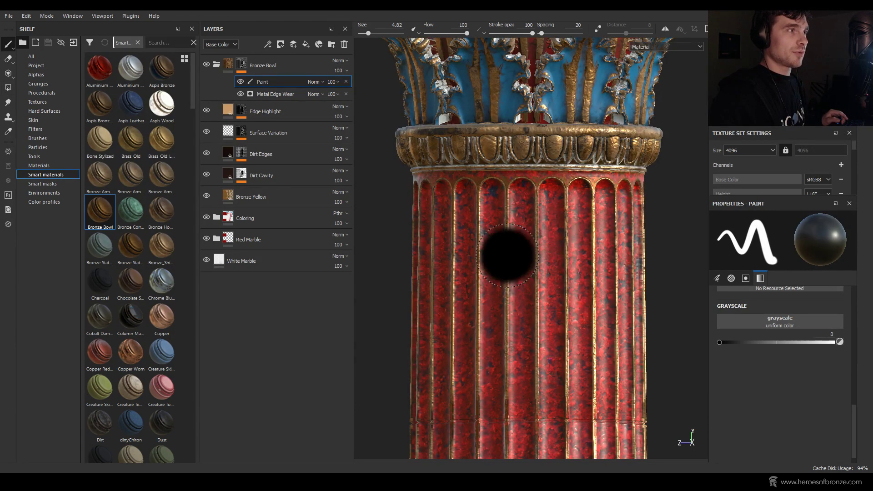
mouse_move(420, 258)
mouse_down()
mouse_move(619, 285)
mouse_move(455, 311)
mouse_move(646, 310)
mouse_move(442, 350)
mouse_move(450, 318)
mouse_up()
mouse_move(526, 276)
alt+mouse_down()
mouse_move(577, 287)
mouse_move(582, 251)
alt+mouse_up()
scroll(579, 256, down, 10)
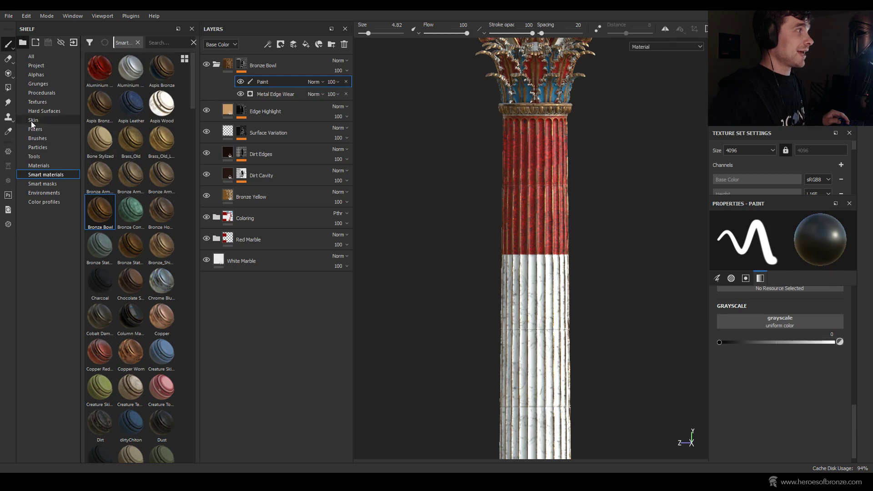
Step: Remove the bronze from the column's shaft by filling its UV chunk with 0 on the Paint effect using Polygon Fill
click(8, 87)
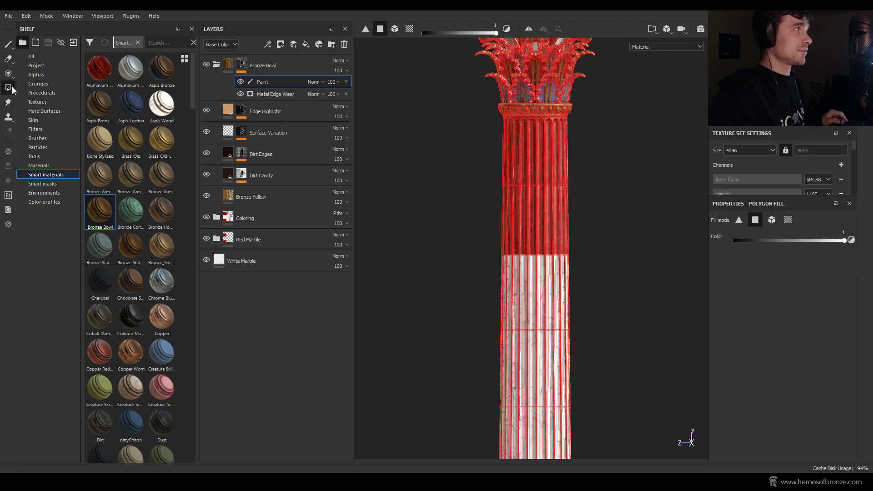
click(408, 29)
scroll(504, 160, up, 4)
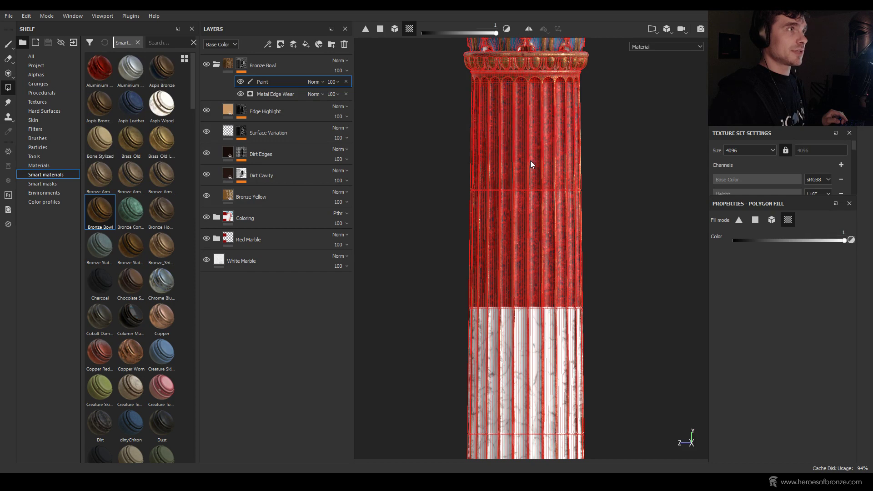
click(530, 160)
key(x)
click(530, 160)
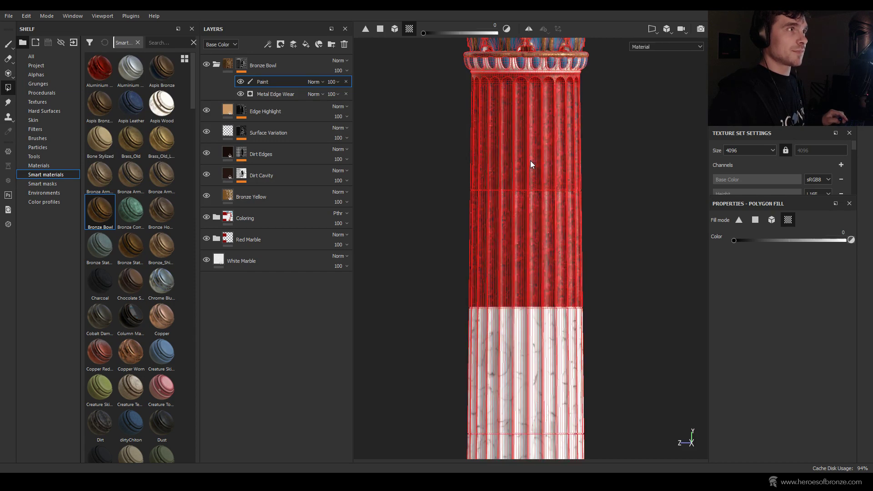
Step: Undo and restore the black fill to compare the bronze coverage on the ring beneath the capital
mouse_move(531, 160)
alt+middle_down()
mouse_move(538, 181)
mouse_move(489, 93)
alt+middle_up()
mouse_move(489, 92)
alt+right_down()
mouse_move(568, 244)
mouse_move(547, 242)
alt+right_up()
key(ctrl+z)
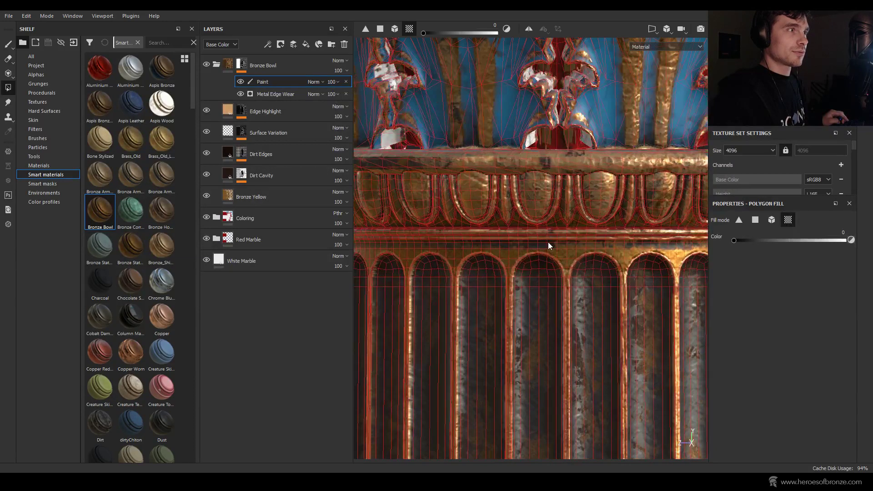
scroll(548, 242, down, 5)
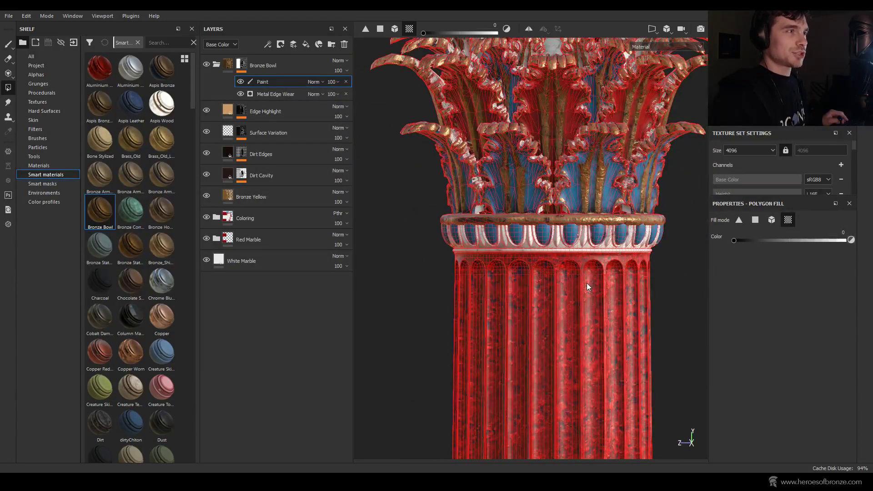
Step: Remove the bronze from the square plinth at the column's base by filling its whole mesh piece with 0 using Polygon Fill
alt+middle_drag(586, 283, 463, 155)
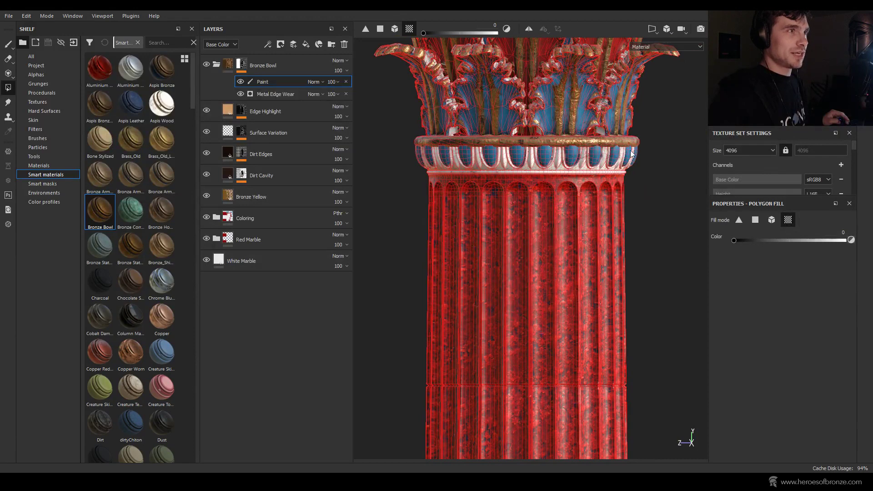
scroll(504, 270, down, 4)
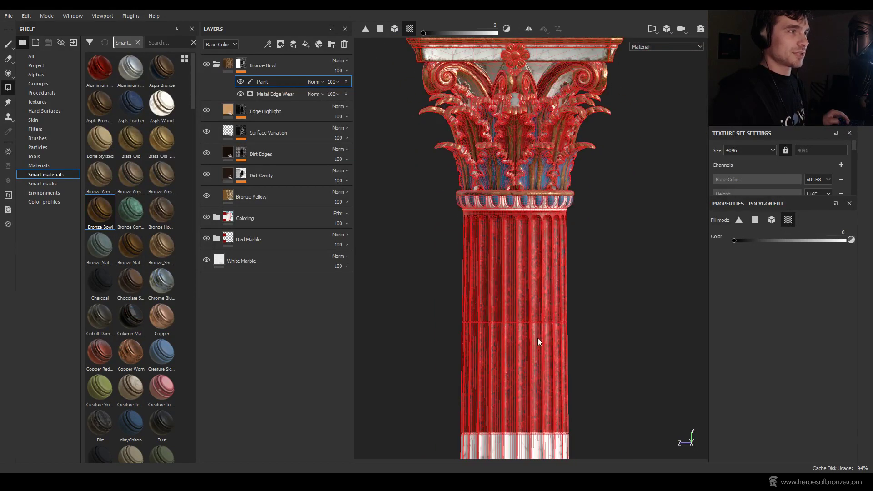
alt+middle_drag(539, 341, 525, 56)
alt+middle_drag(506, 306, 508, 128)
click(7, 44)
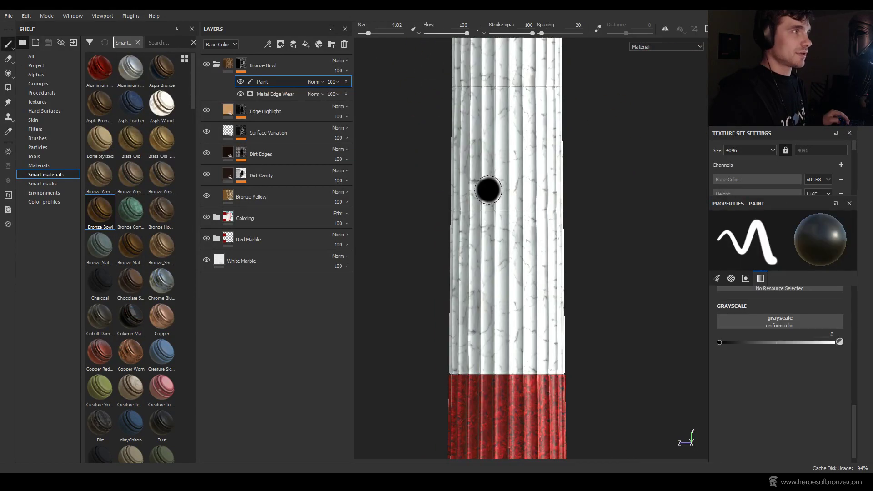
mouse_move(512, 216)
alt+middle_down()
mouse_move(497, 289)
mouse_move(505, 396)
mouse_move(520, 202)
mouse_move(513, 183)
mouse_move(516, 225)
alt+middle_up()
scroll(526, 350, up, 4)
scroll(523, 356, up, 1)
scroll(523, 356, down, 1)
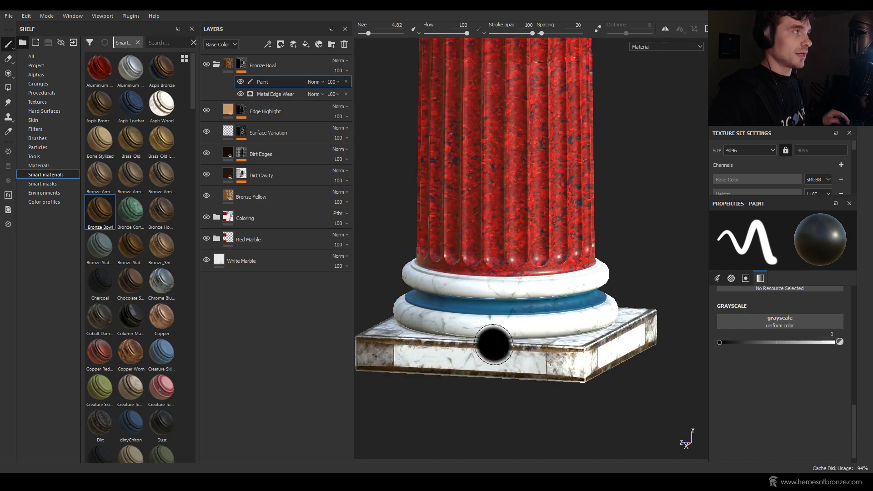
click(8, 87)
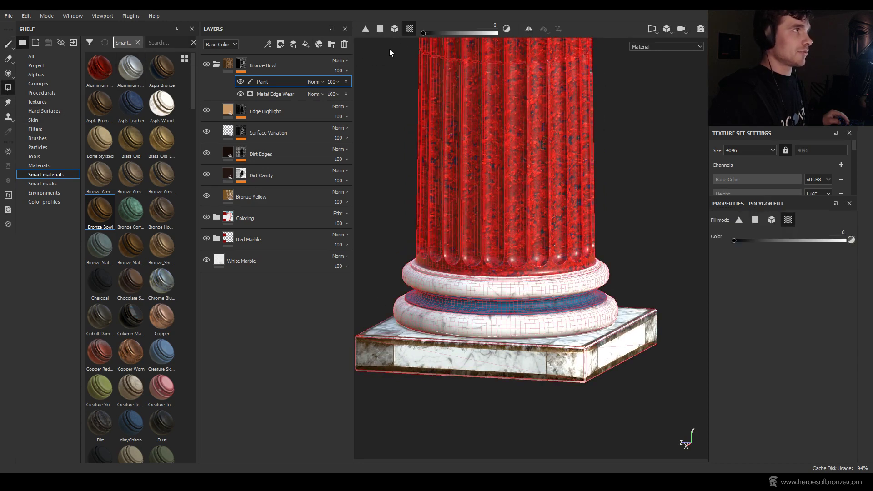
click(395, 29)
click(492, 359)
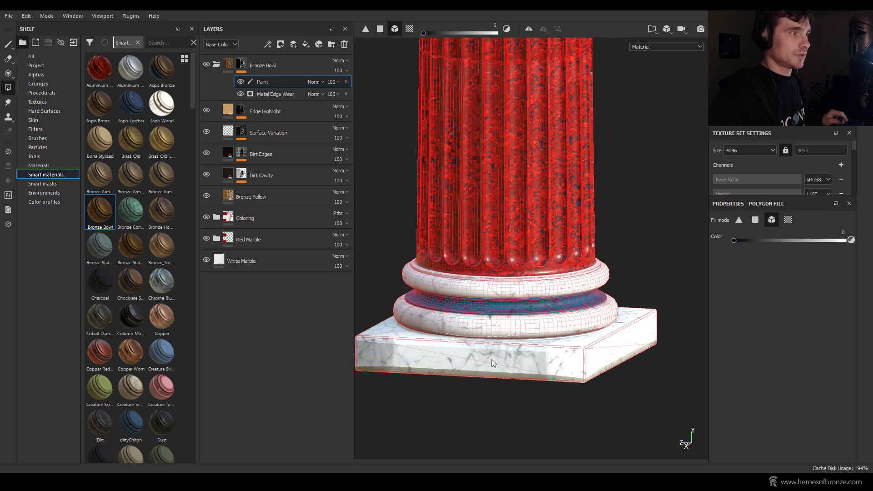
Step: Examine the whole column from the plinth up to the capital for bronze edge wear coverage with the Paint tool active
click(8, 44)
scroll(511, 164, up, 5)
scroll(499, 319, down, 3)
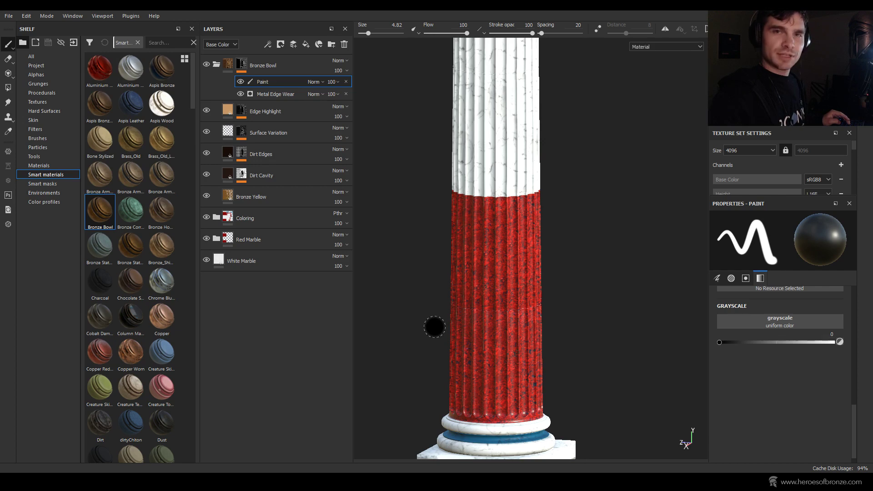
scroll(537, 259, down, 2)
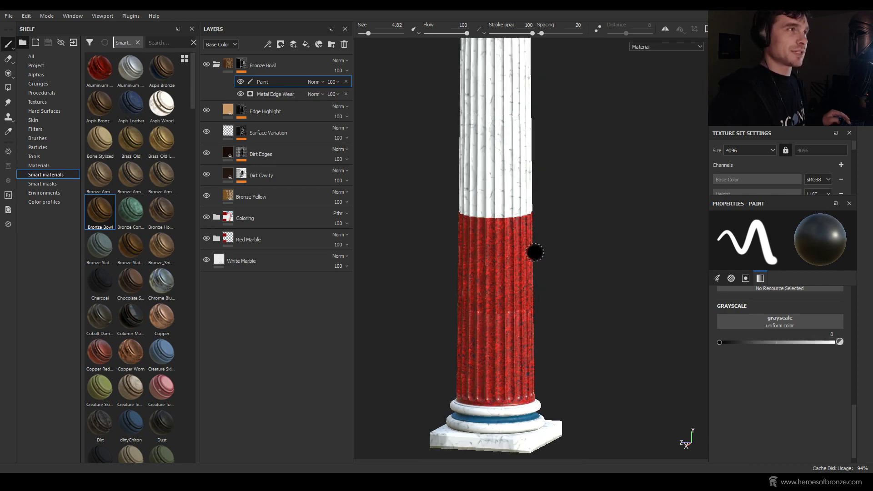
middle_drag(534, 252, 573, 297)
scroll(567, 323, down, 3)
alt+drag(560, 351, 592, 294)
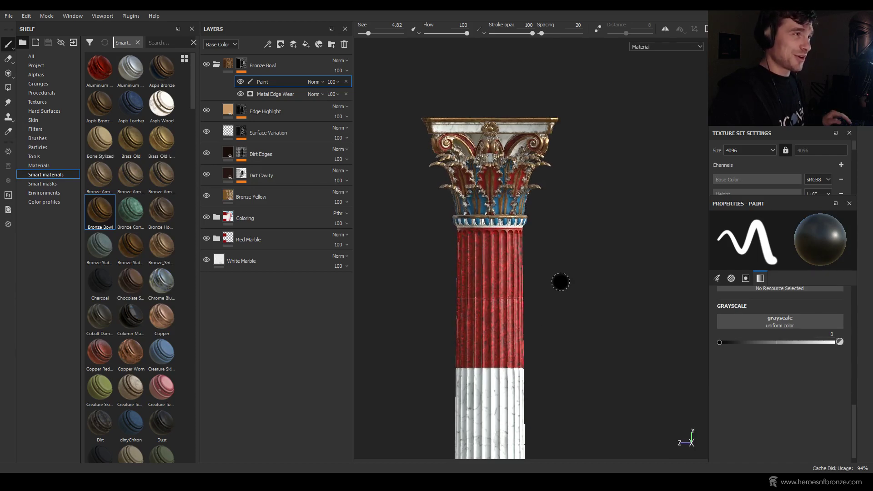
scroll(484, 196, up, 3)
scroll(484, 196, up, 3)
scroll(483, 197, down, 1)
alt+middle_drag(483, 196, 507, 224)
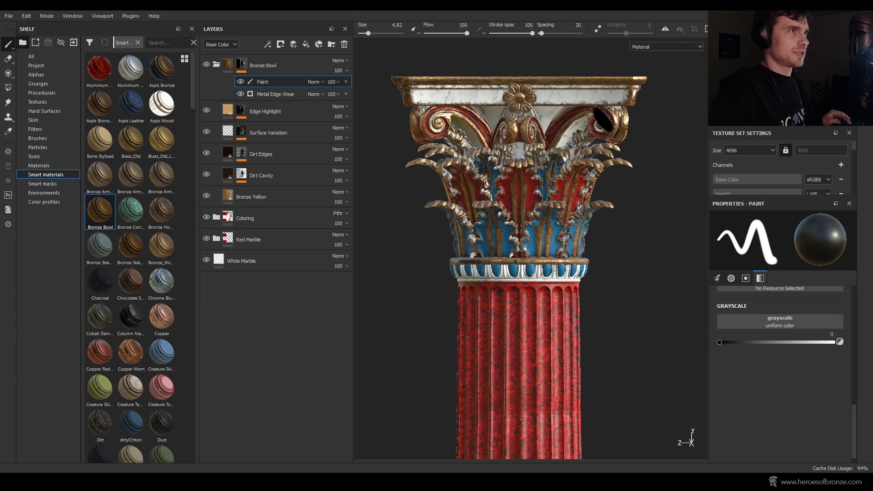
scroll(546, 254, down, 1)
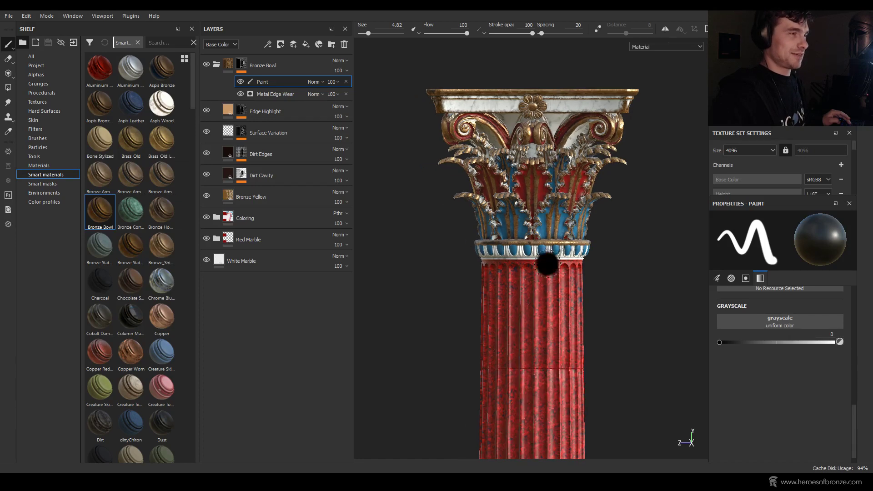
alt+middle_drag(546, 253, 533, 253)
scroll(550, 209, up, 1)
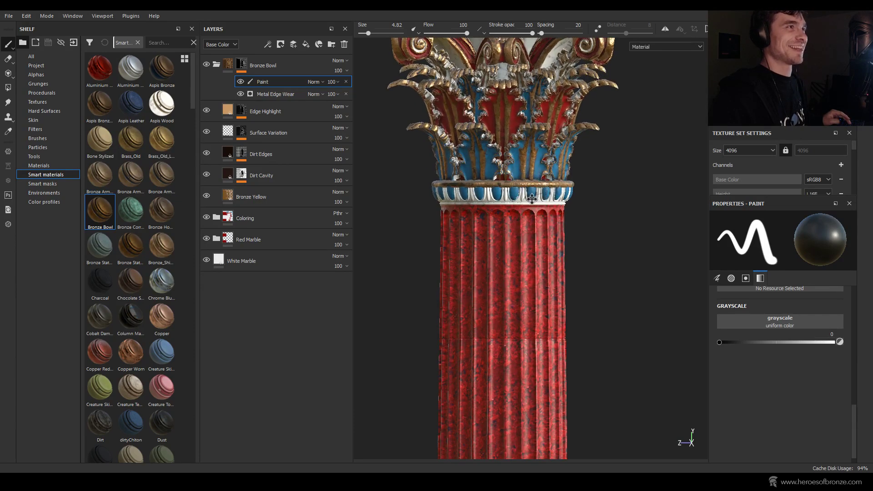
alt+middle_drag(531, 189, 538, 151)
alt+middle_drag(520, 344, 530, 306)
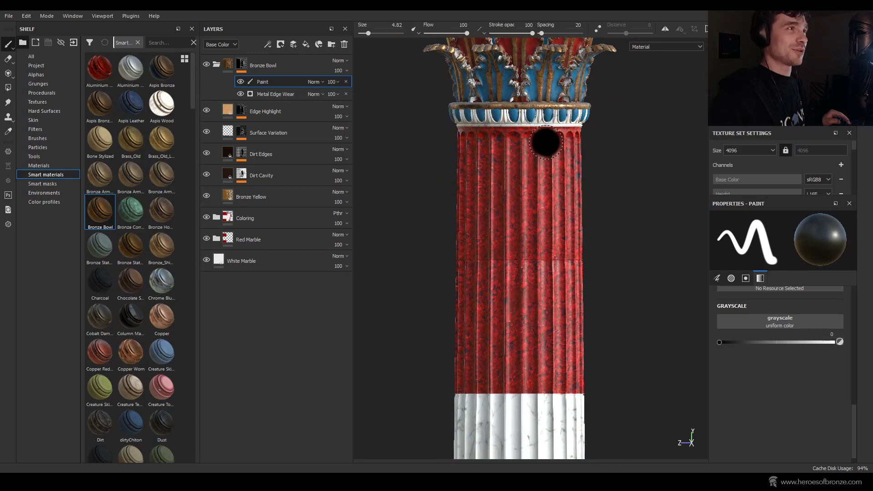
scroll(592, 173, down, 1)
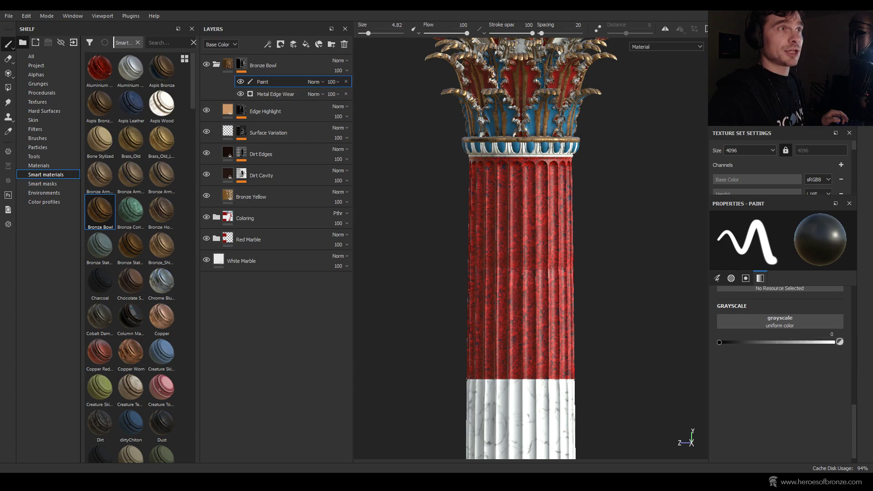
Step: Look through the shader's displacement and tessellation options and the display settings for camera effects, texture filtering and mesh wireframe
click(867, 45)
click(867, 60)
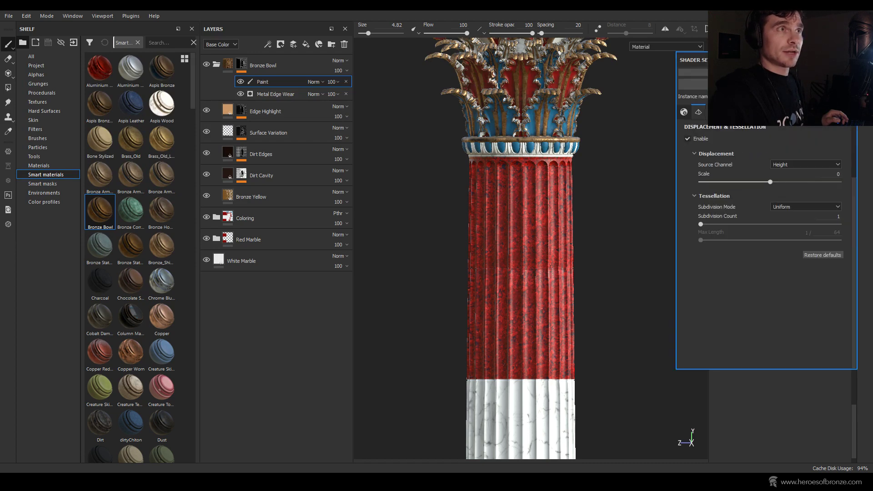
click(867, 46)
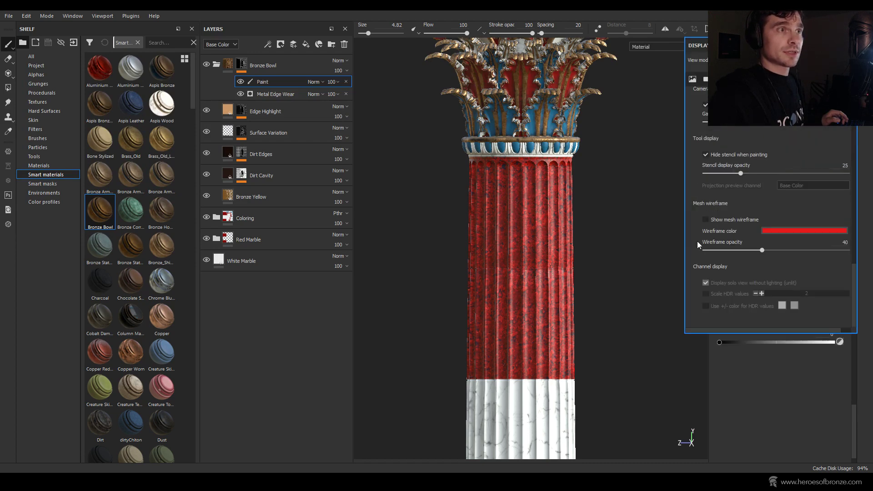
scroll(719, 203, up, 3)
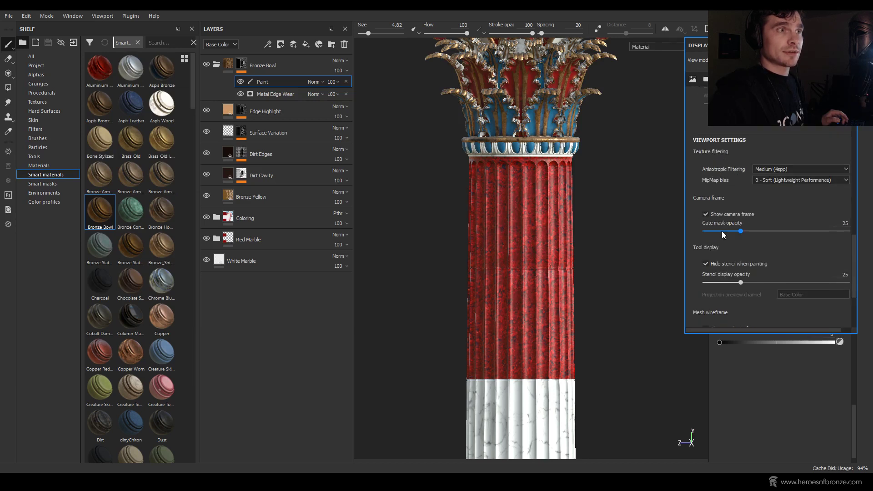
scroll(703, 244, down, 3)
scroll(714, 218, down, 8)
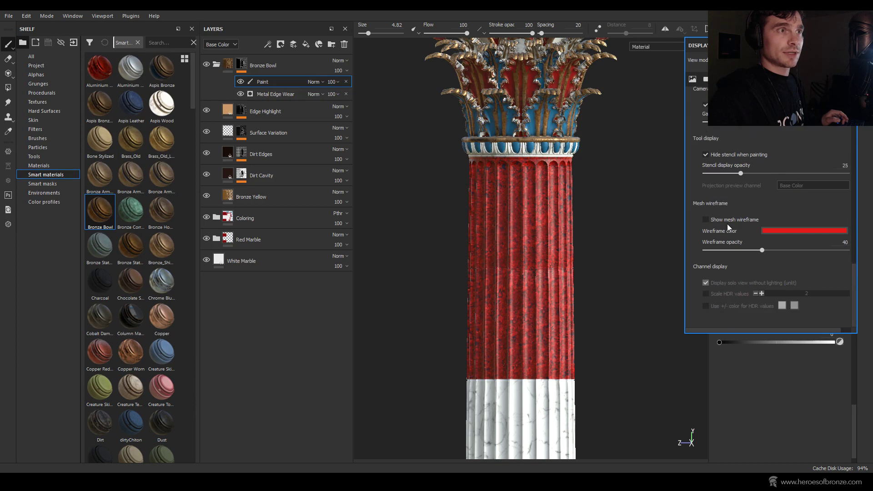
scroll(707, 225, down, 5)
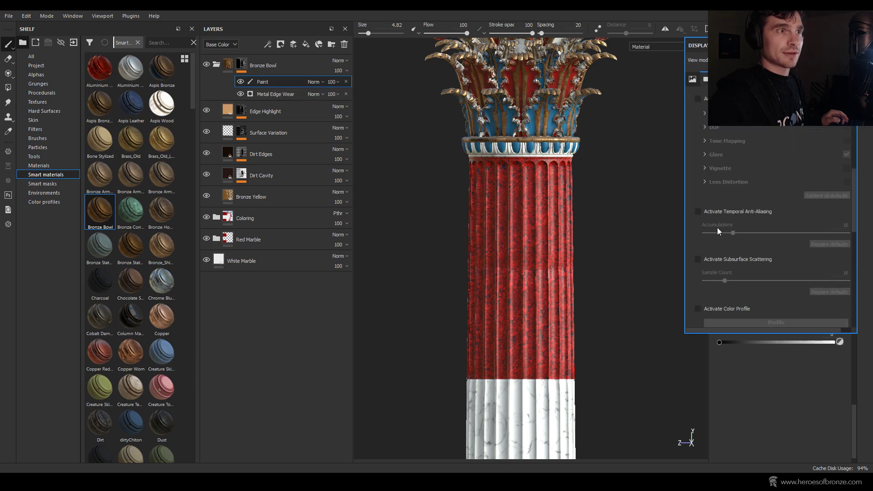
scroll(731, 236, down, 1)
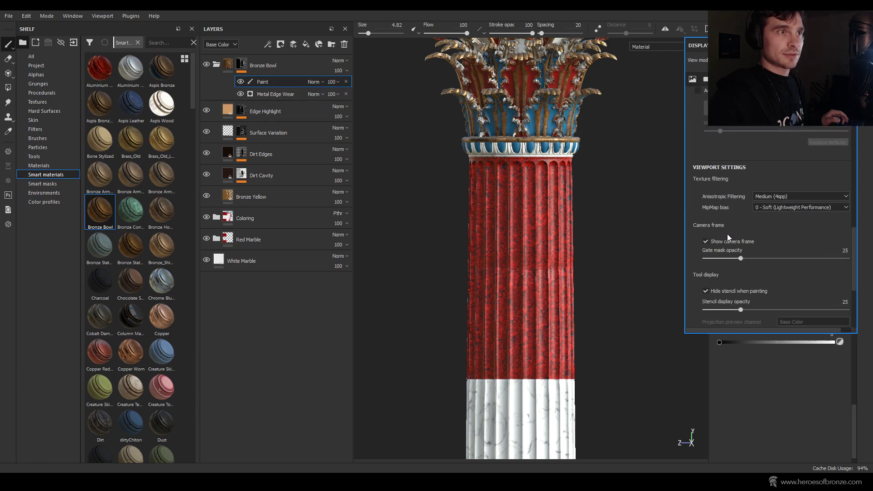
scroll(737, 218, down, 2)
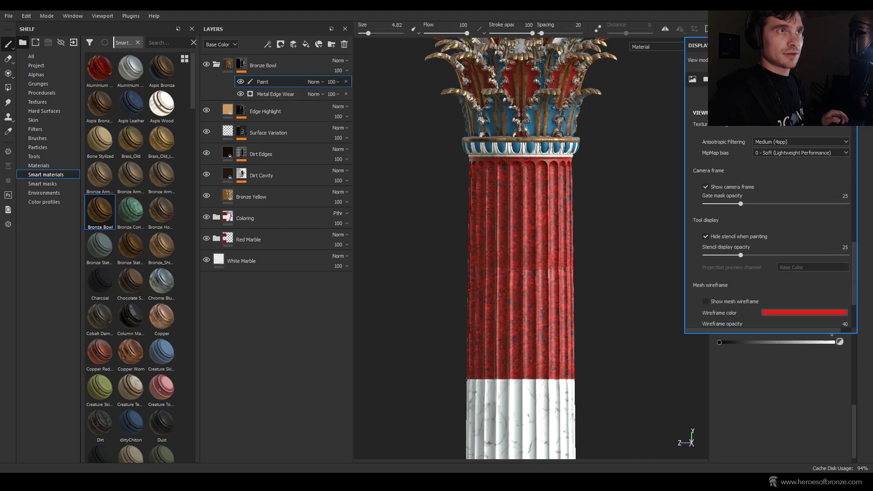
scroll(769, 228, up, 4)
scroll(769, 227, down, 5)
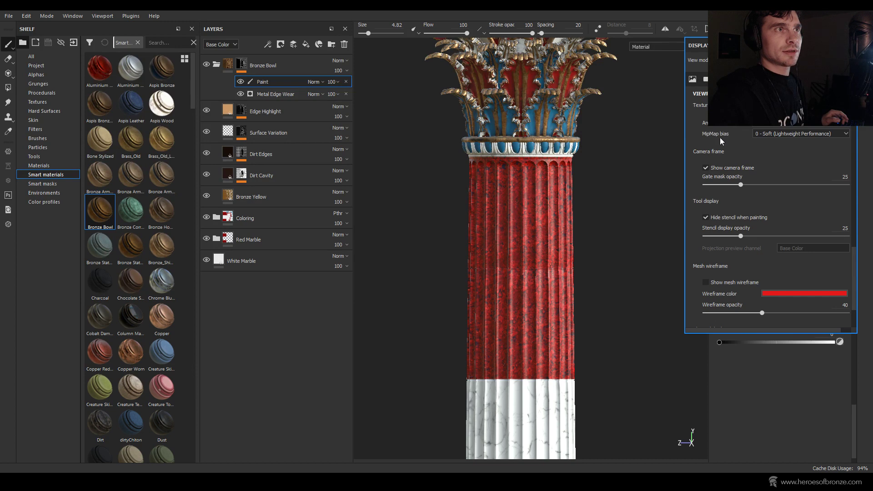
scroll(728, 150, up, 8)
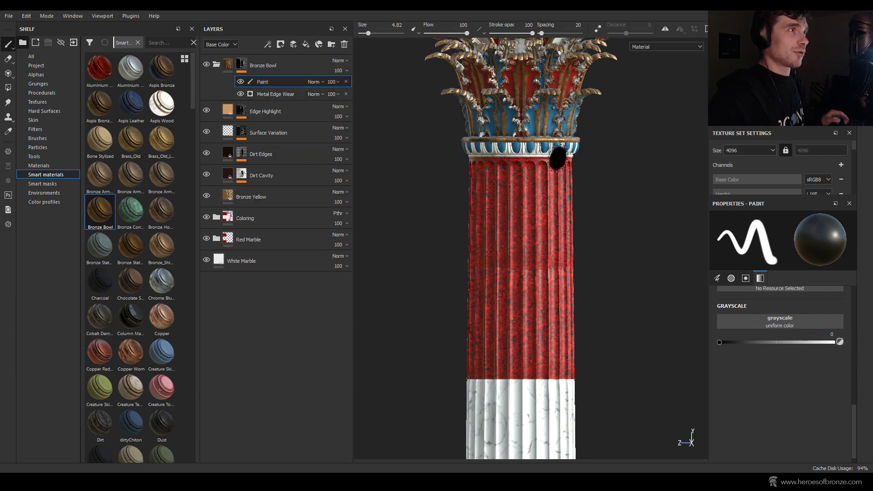
Step: Add a second Paint effect above the existing one in the Bronze Bowl mask and reduce the brush size to 0.9
scroll(528, 164, up, 4)
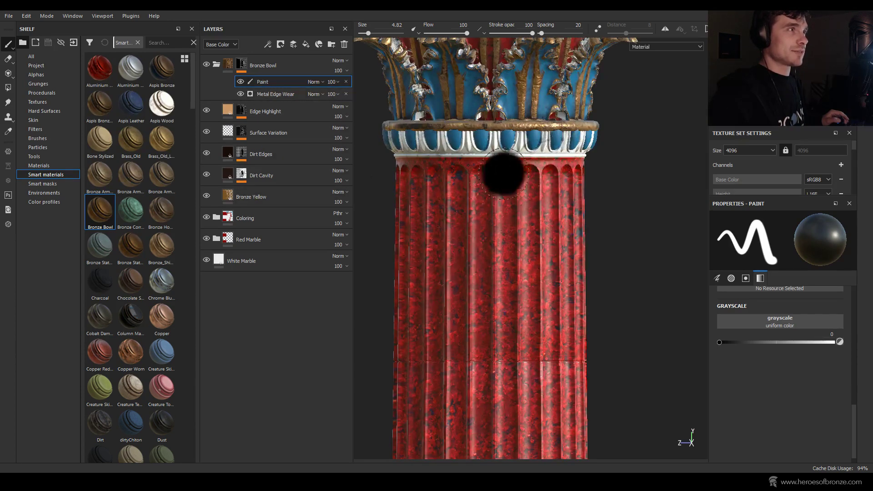
click(268, 44)
click(278, 68)
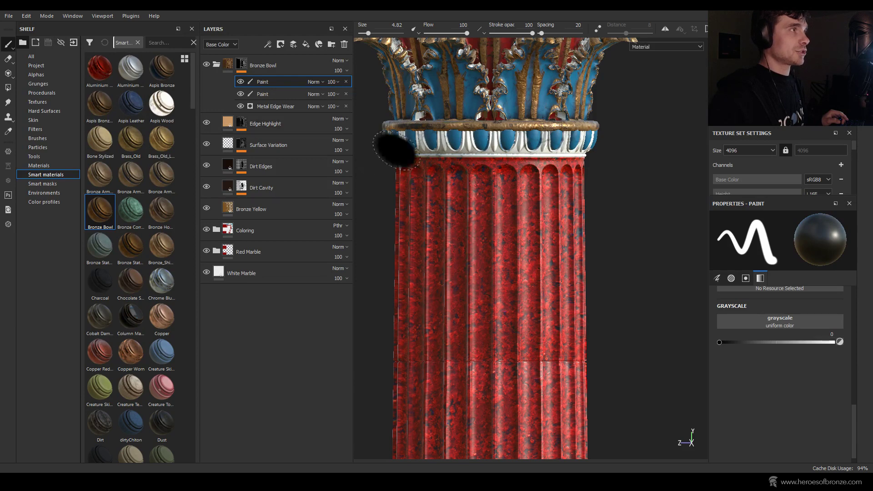
key(bracketleft)
key(bracketleft)
key(bracketleft)
key(bracketleft)
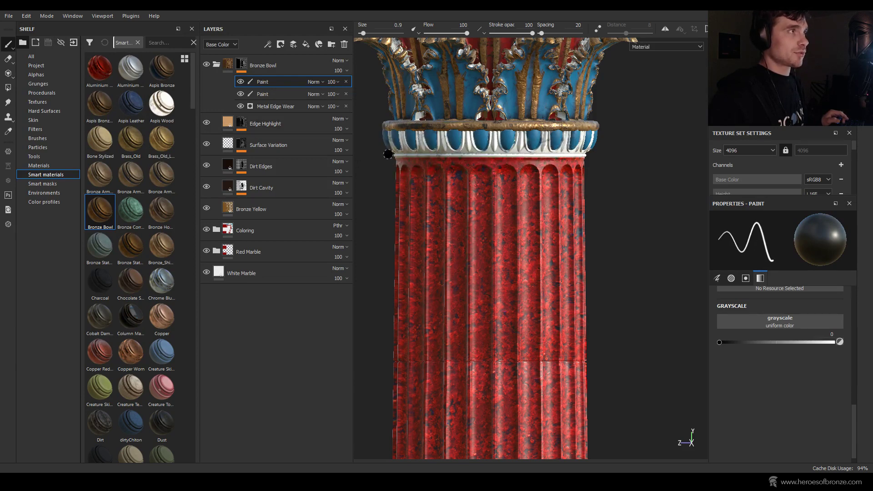
Step: Fill the thin moulding between the blue-and-white ring and the red shaft with 1 using Polygon Fill in quad mode, adding bronze there
click(8, 88)
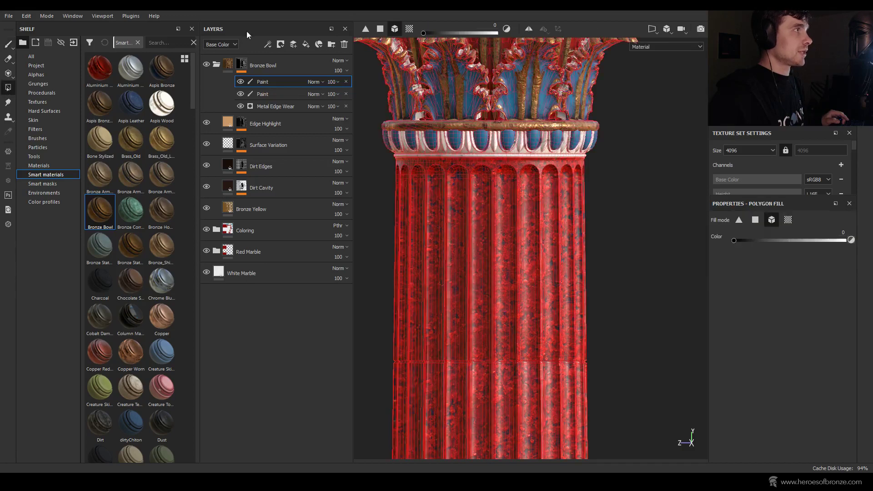
click(379, 30)
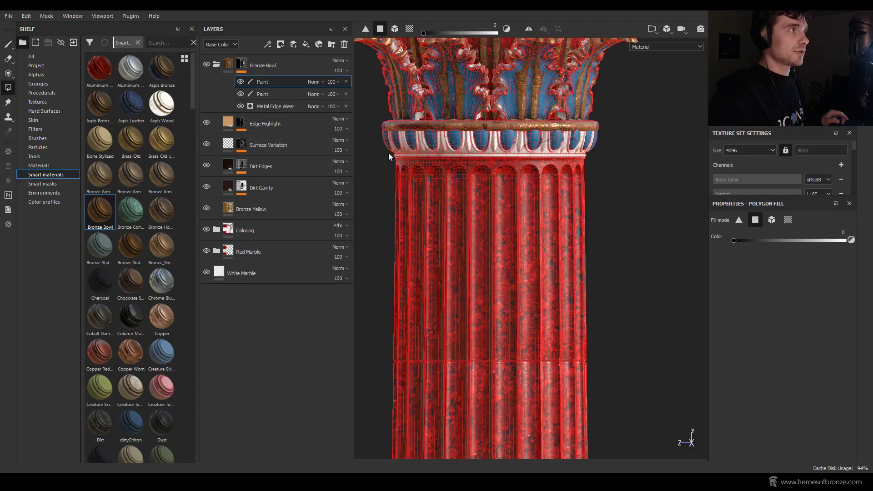
key(x)
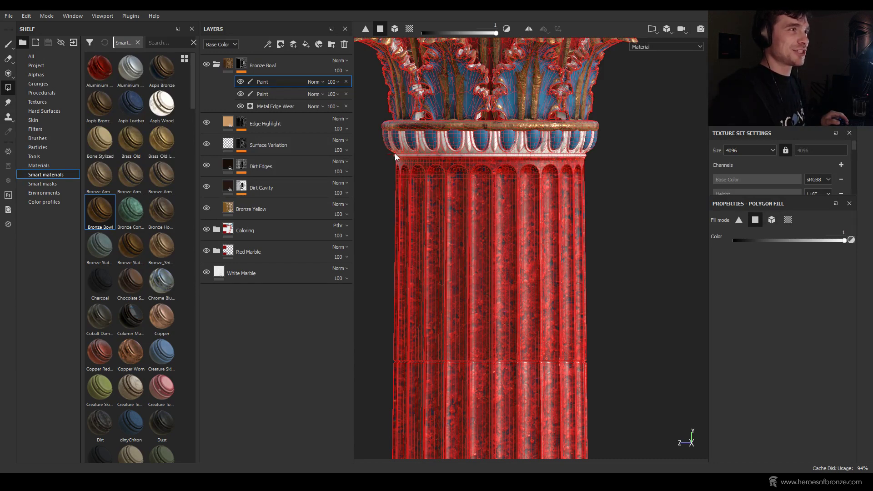
drag(395, 154, 602, 157)
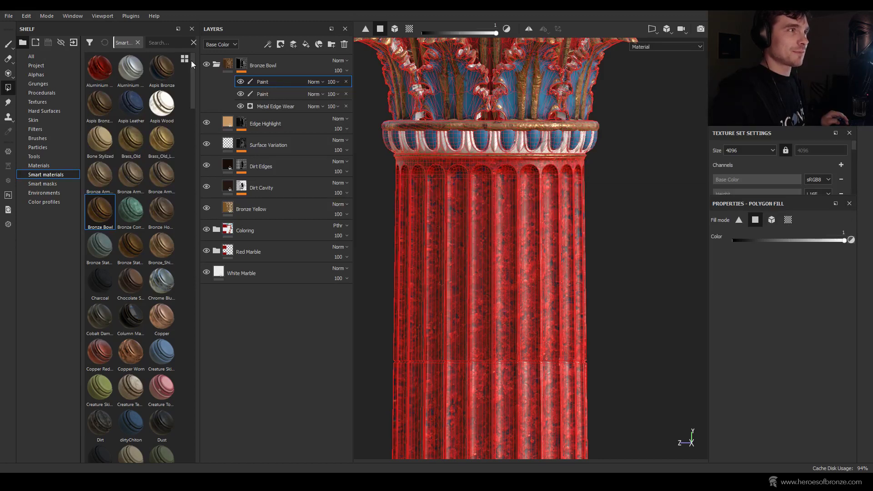
Step: Inspect the bronze band beneath the blue-and-white ring around the column and down the shaft with the Paint tool active
click(7, 43)
mouse_move(400, 161)
alt+mouse_down()
mouse_move(600, 161)
mouse_move(419, 156)
alt+mouse_up()
scroll(452, 163, up, 3)
scroll(487, 168, up, 2)
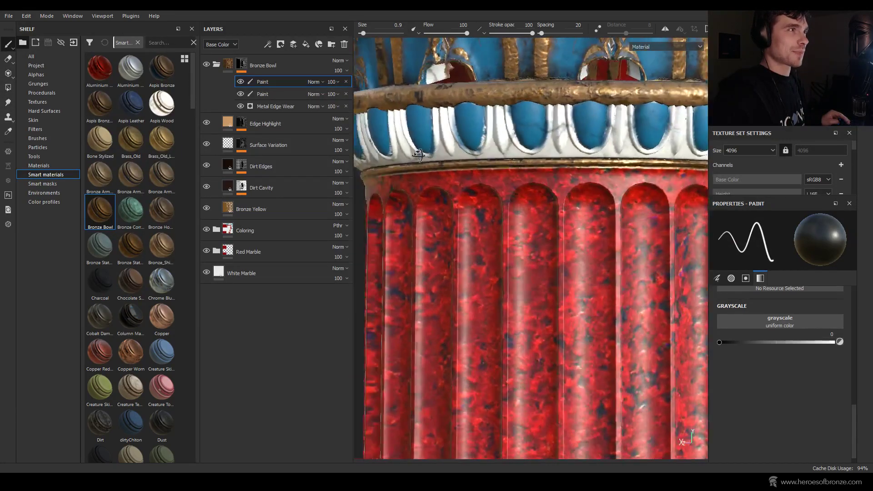
scroll(419, 155, down, 6)
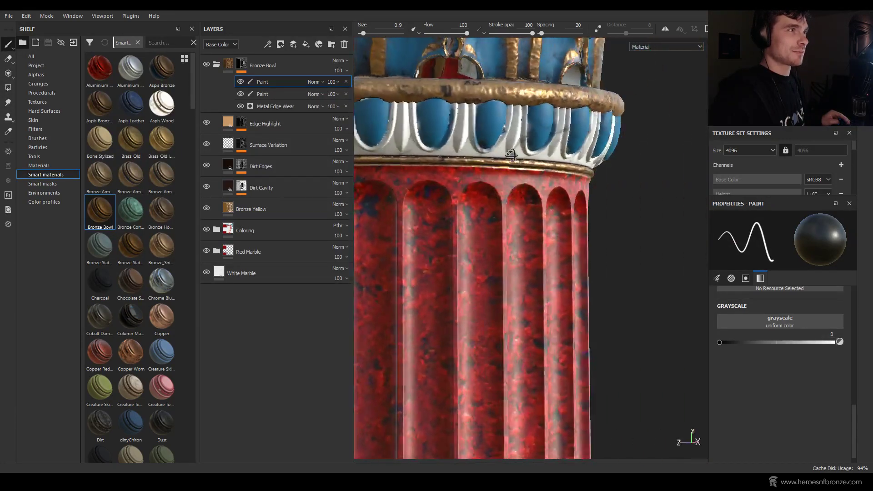
scroll(504, 189, up, 4)
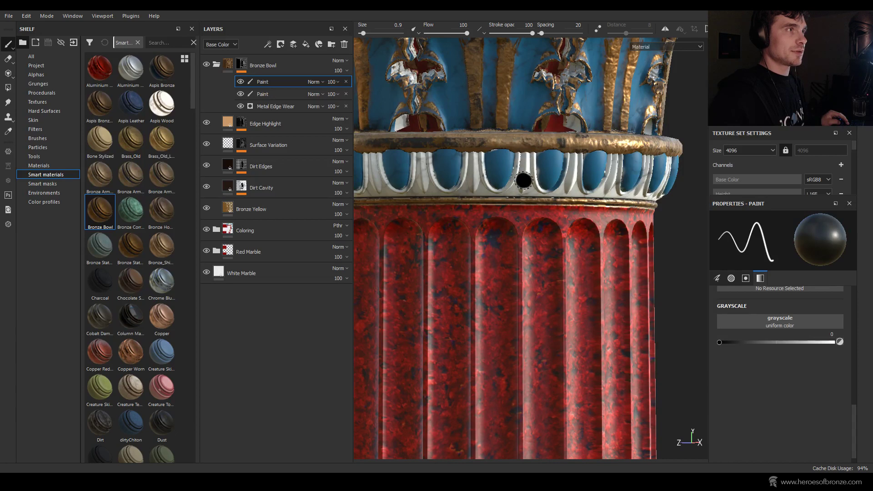
scroll(525, 159, down, 2)
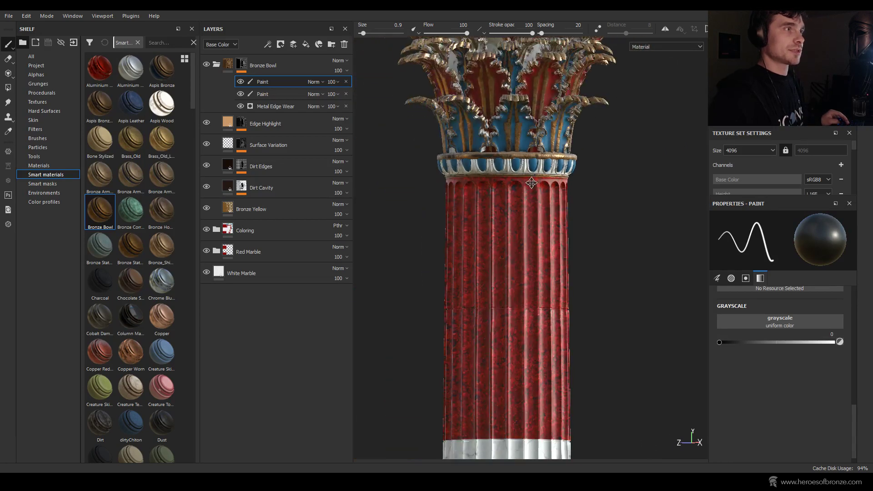
scroll(529, 176, down, 3)
middle_drag(528, 175, 512, 77)
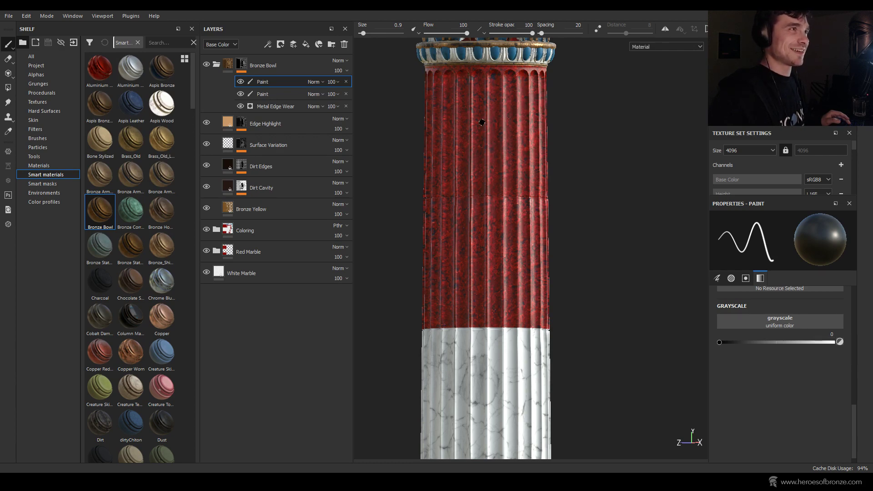
Step: Collapse the existing Bronze Bowl group and add a second Bronze Bowl smart material at the top of the layer stack
scroll(484, 121, up, 4)
alt+middle_drag(493, 98, 512, 278)
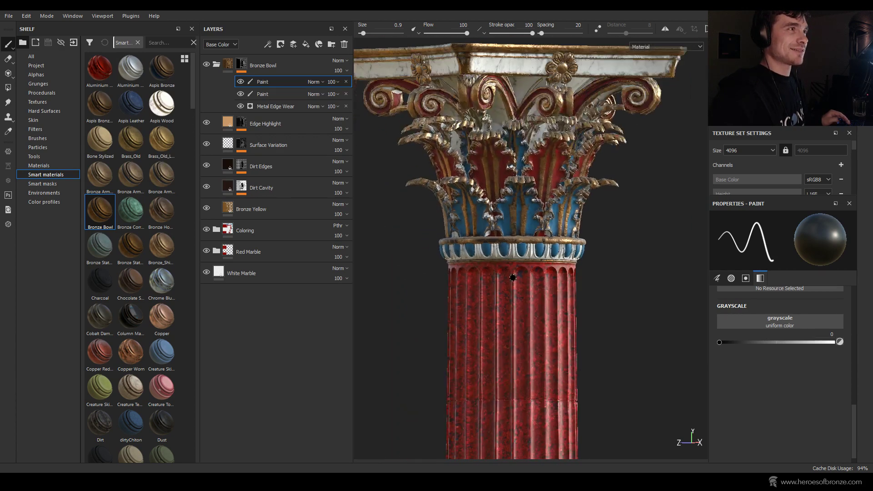
alt+drag(527, 261, 537, 191)
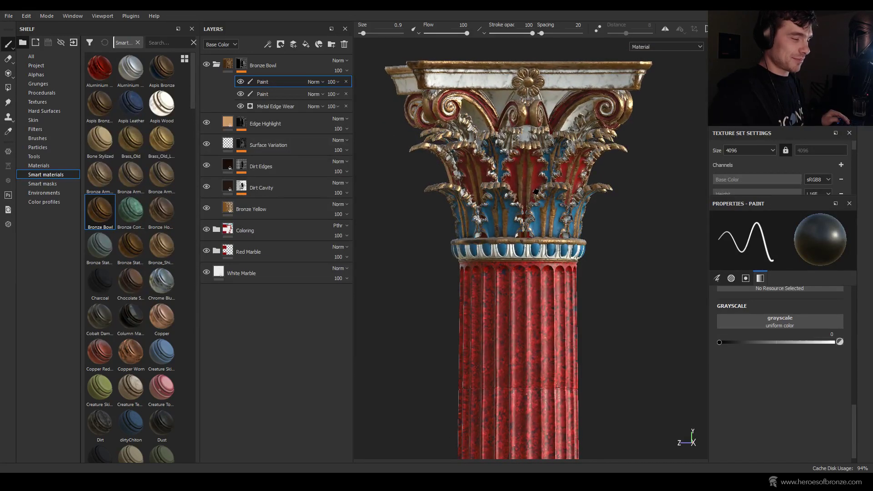
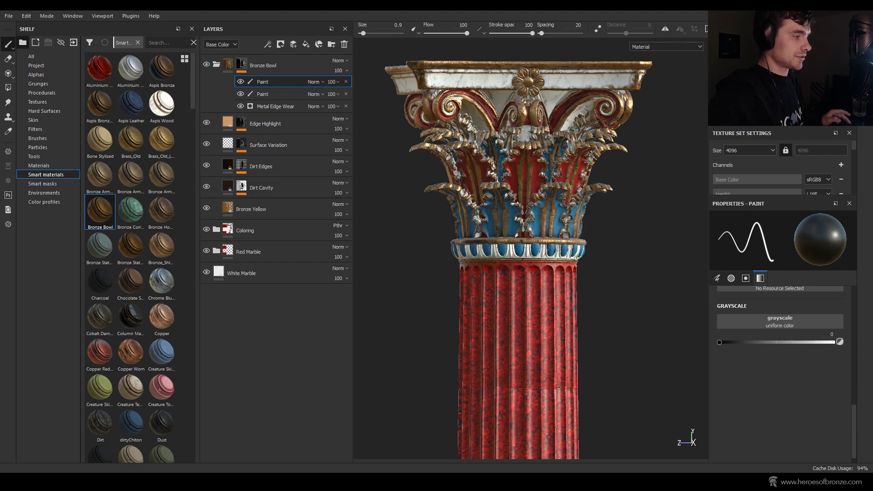
click(216, 65)
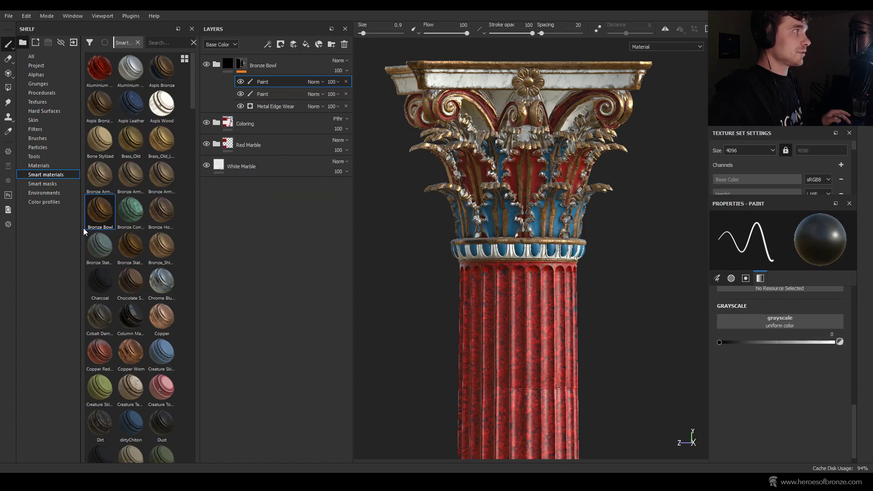
drag(99, 212, 278, 63)
scroll(520, 252, up, 5)
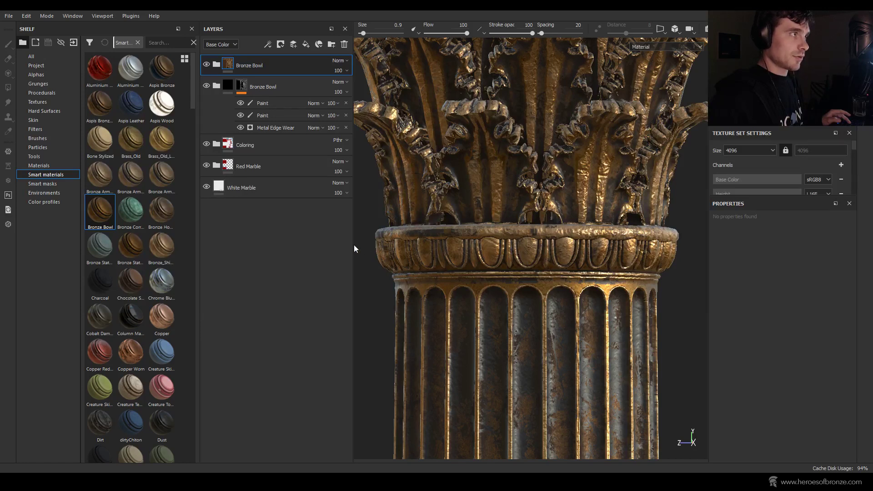
Step: Give the new Bronze Bowl group a black mask and add a Paint effect to that mask
click(280, 45)
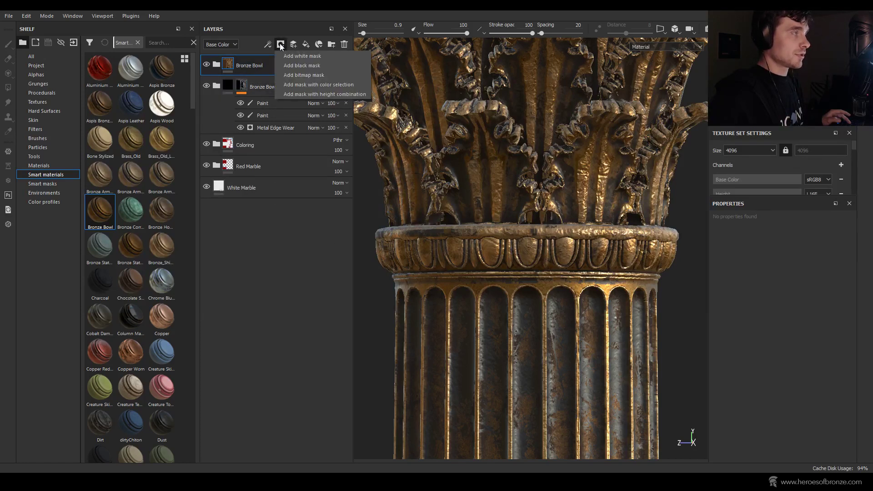
click(279, 44)
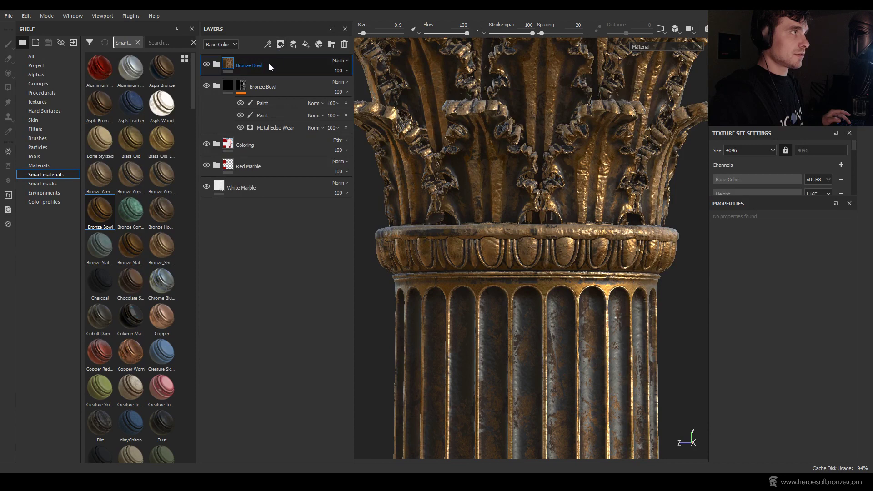
click(280, 45)
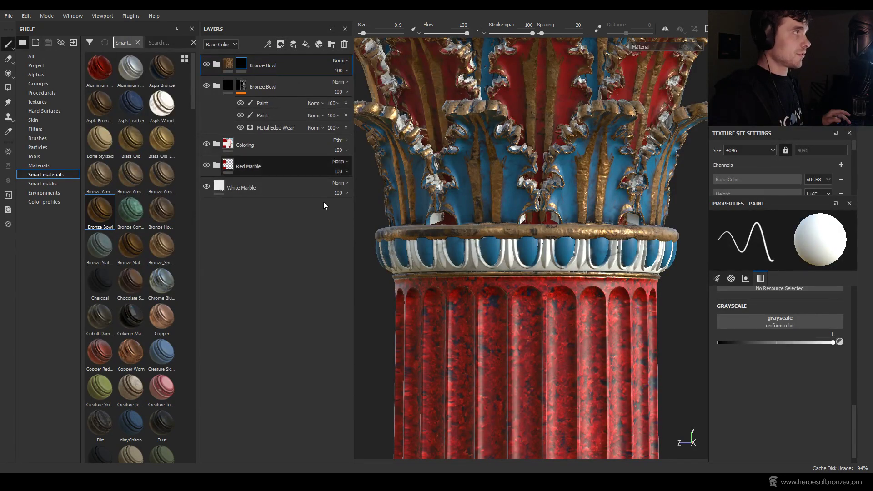
alt+drag(511, 295, 504, 296)
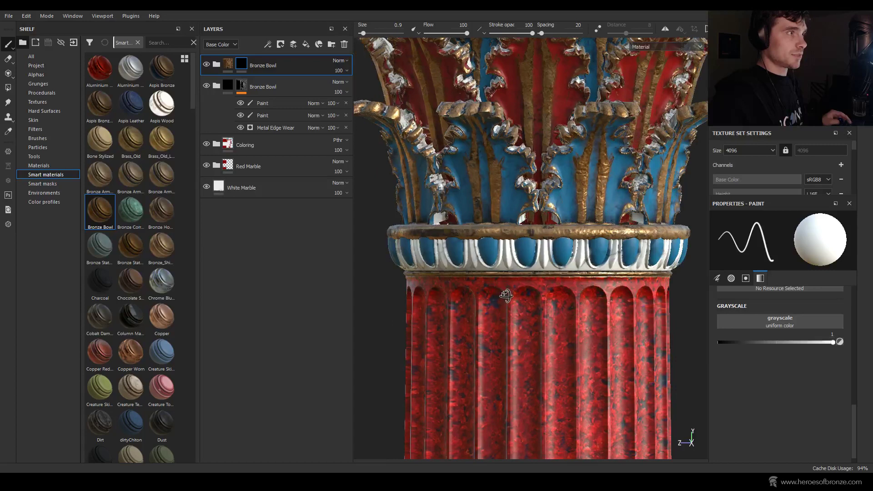
click(268, 44)
click(276, 67)
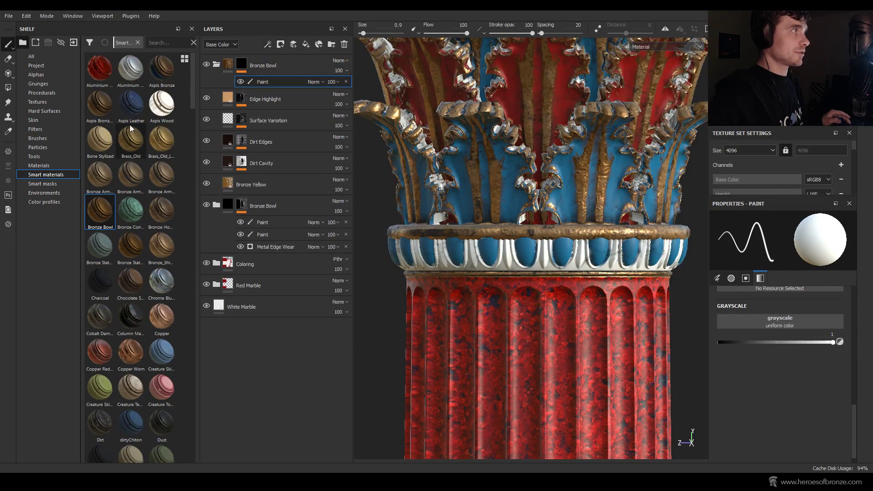
Step: Fill the blue-and-white ring below the capital with 1 using Polygon Fill in quad mode, covering it in bronze
click(8, 88)
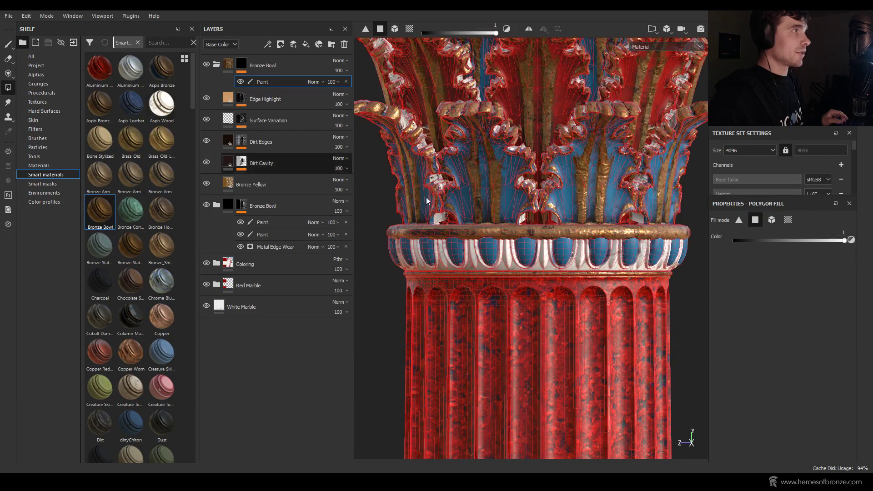
drag(564, 260, 689, 273)
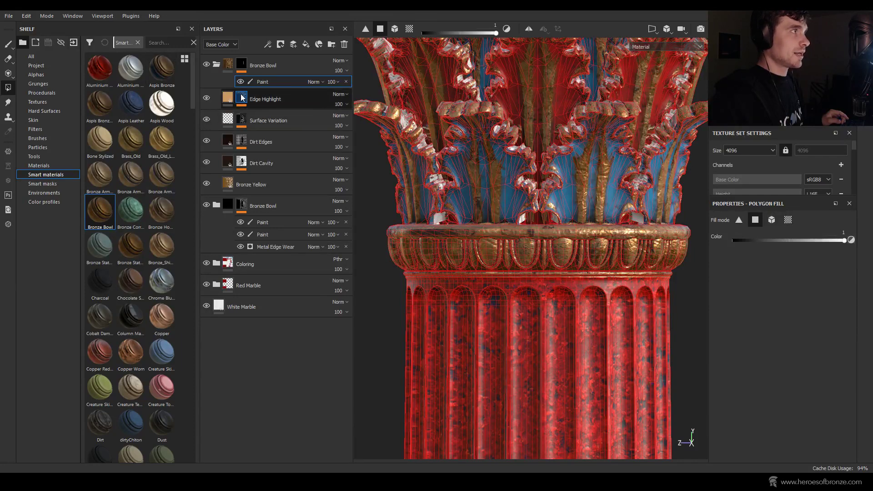
scroll(480, 260, up, 3)
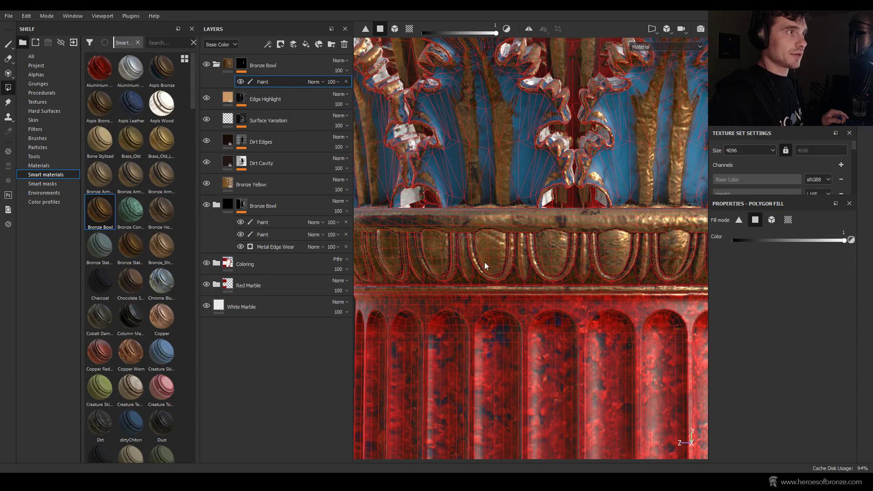
scroll(495, 247, down, 2)
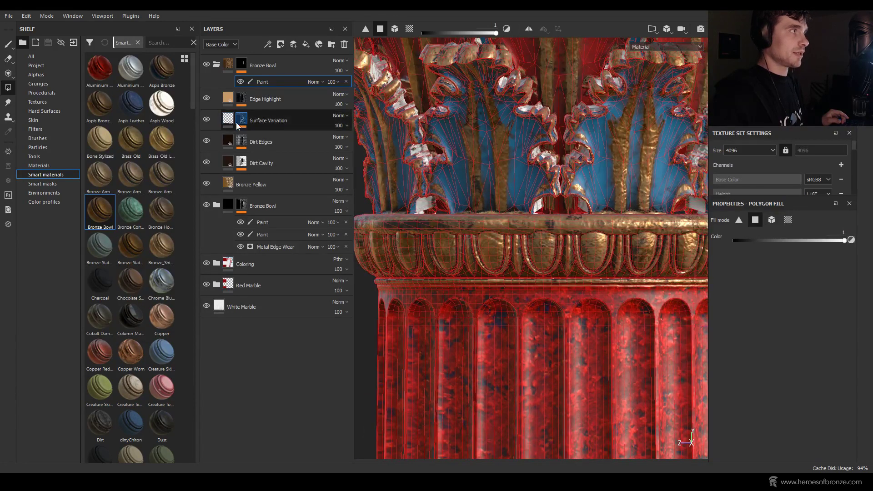
Step: Expand the Coloring group to reach the Blue Coloring mask and collapse the top Bronze Bowl group
click(241, 121)
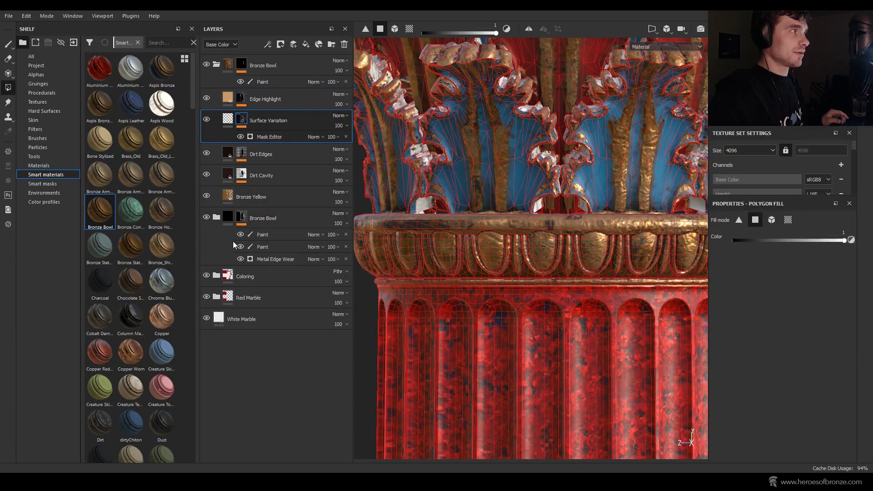
click(216, 276)
click(241, 320)
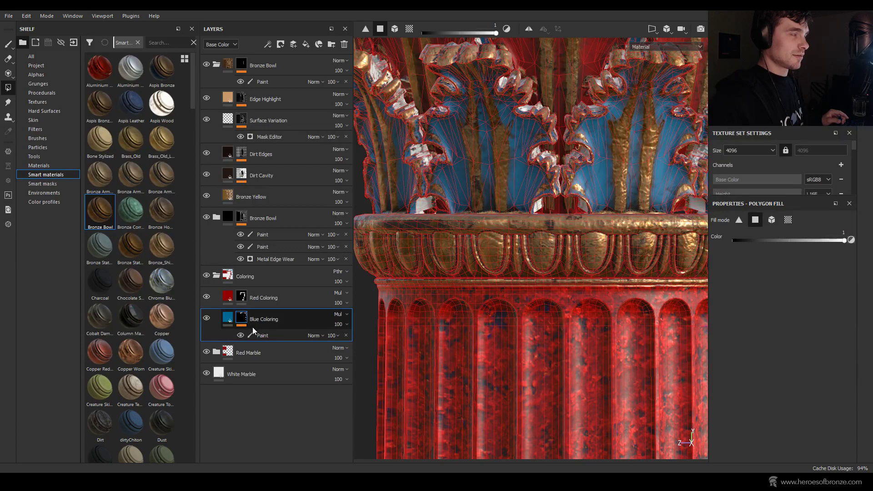
click(216, 65)
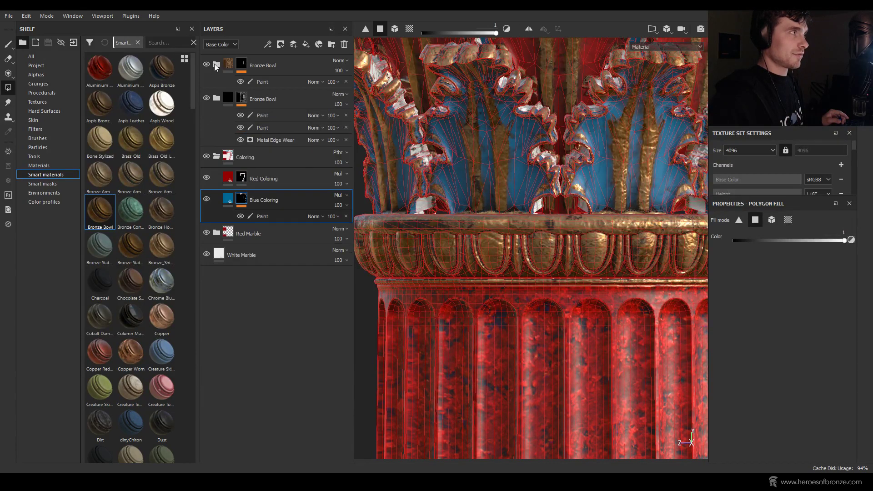
Step: Rename the lower Bronze Bowl group with the Metal Edge Wear generator as Bronze Edges
click(263, 66)
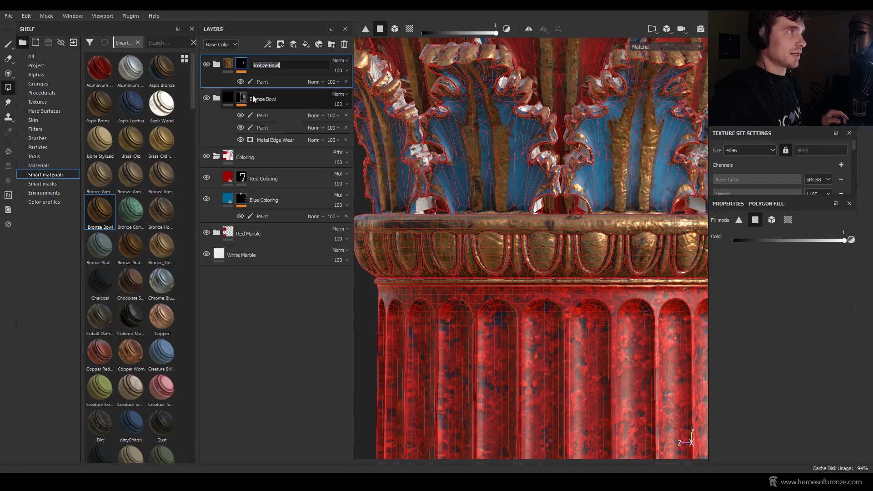
click(262, 100)
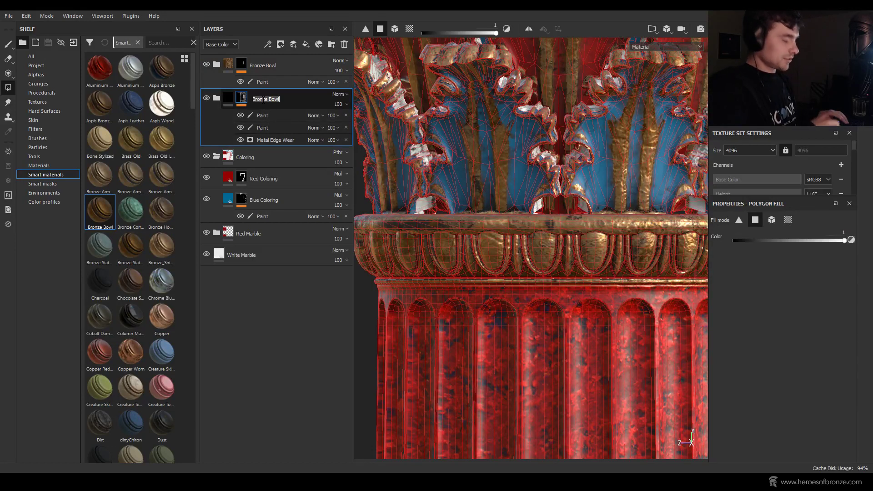
text(Bronze E)
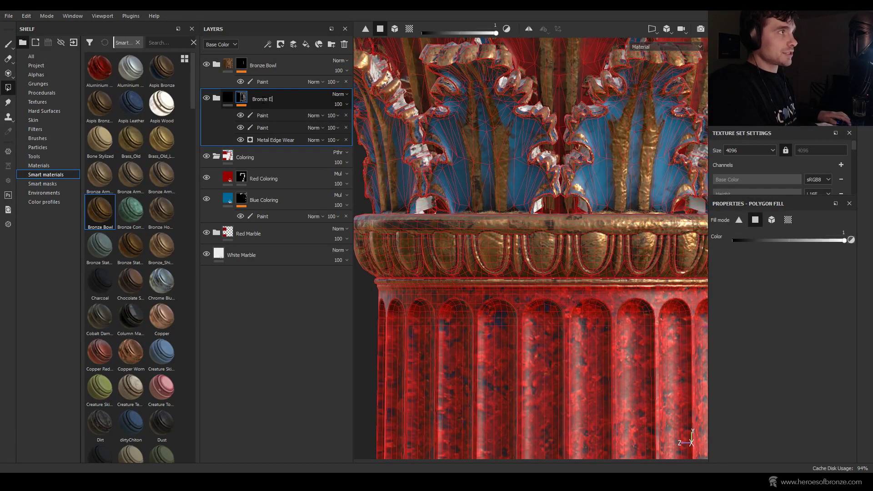
text(dges)
key(Return)
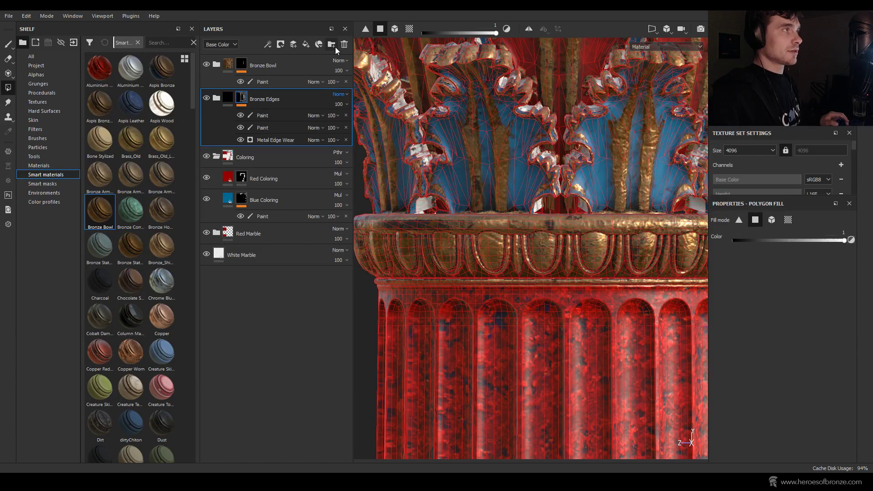
Step: Rename the top Bronze Bowl group as Bronze Edges Little
double_click(268, 65)
text(Bronze)
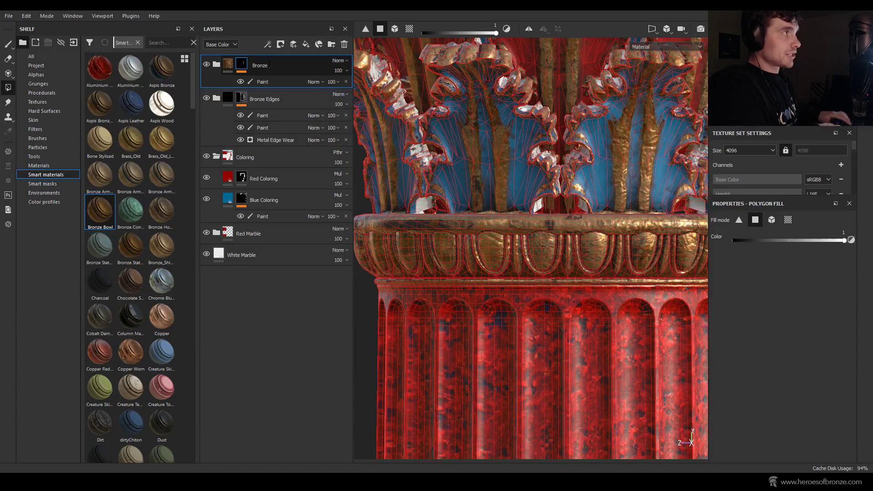
text( Edges Little)
key(Return)
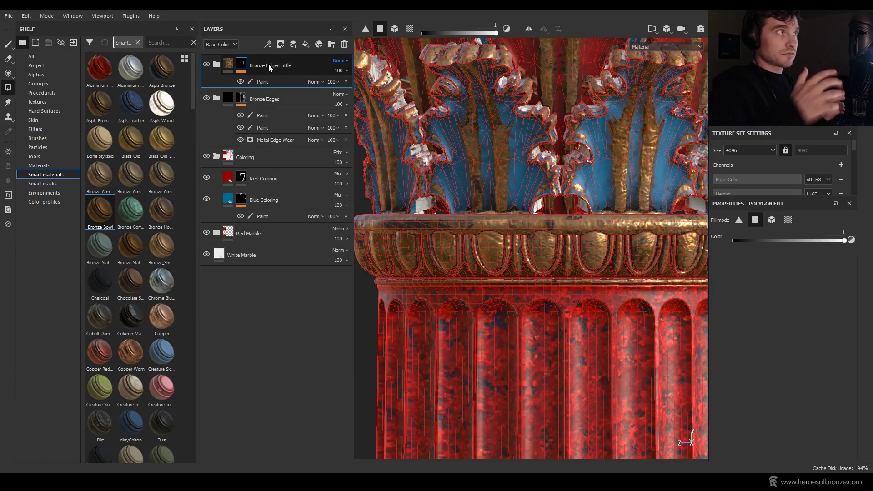
Step: Select Blue Coloring and compare the ring with the Bronze Edges Little group hidden and shown
click(268, 200)
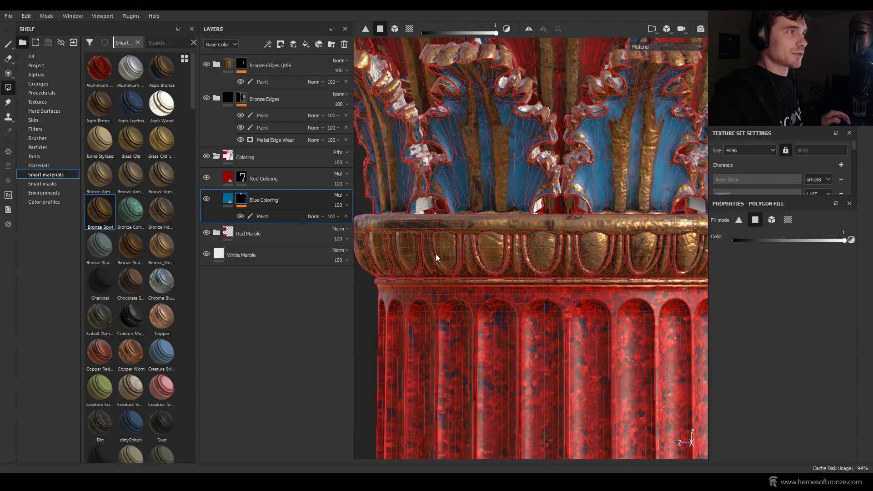
click(512, 253)
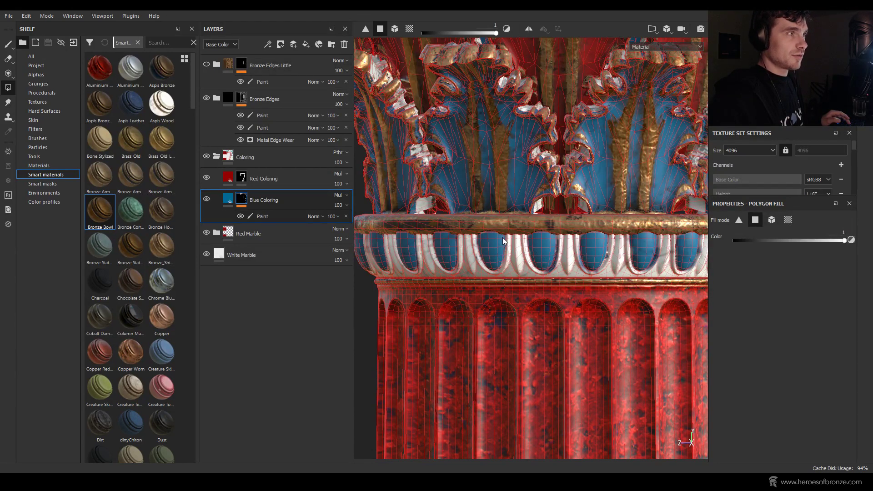
key(ctrl+z)
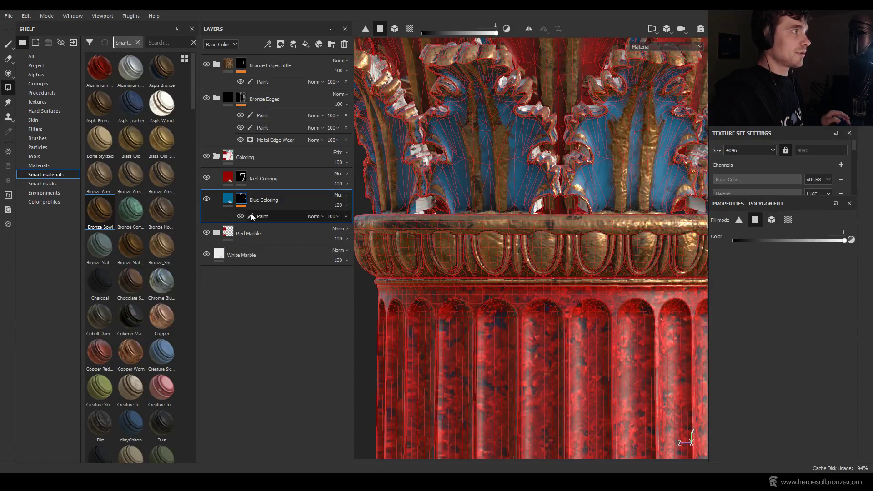
Step: Copy the Blue Coloring mask and paste it into the Bronze Edges Little mask
right_click(242, 202)
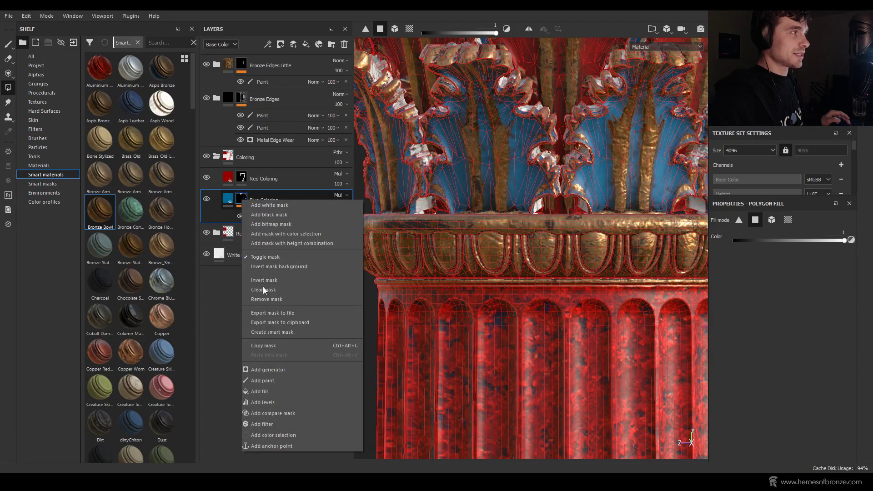
click(272, 346)
click(242, 64)
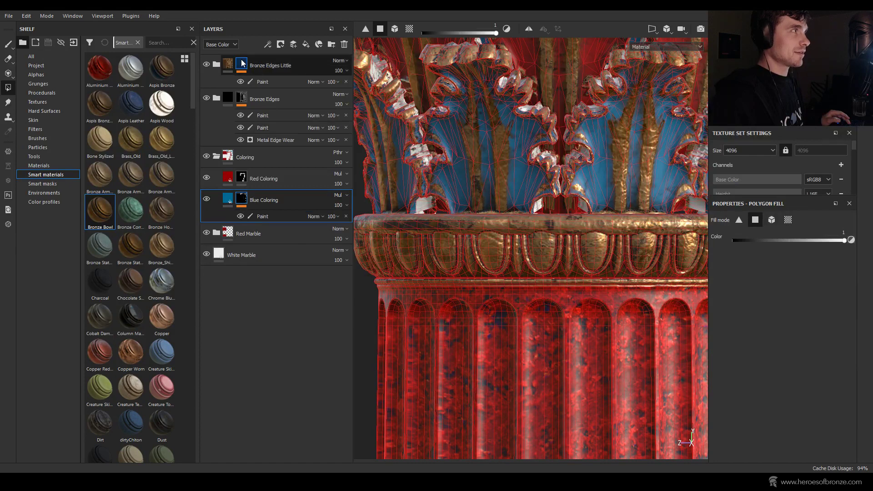
right_click(242, 64)
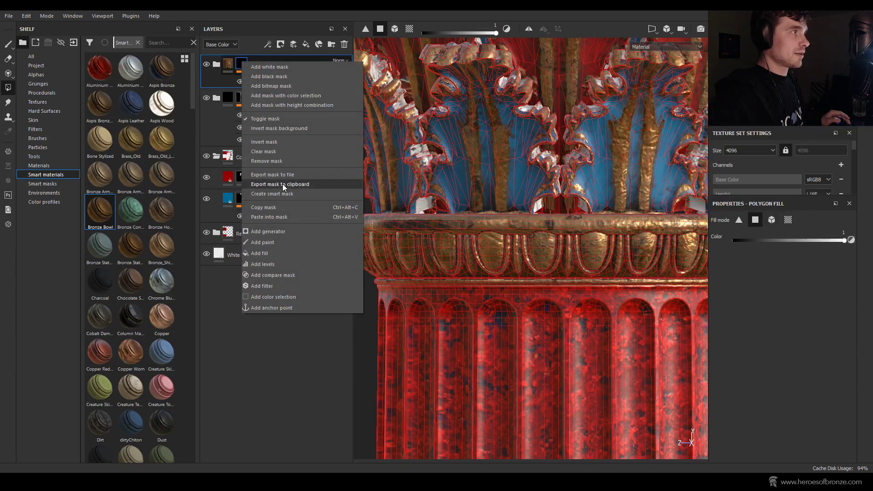
click(285, 218)
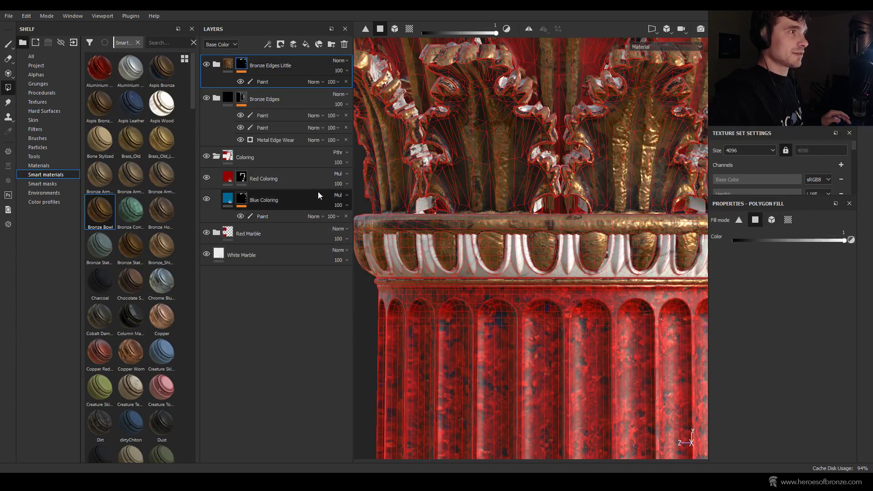
Step: Invert the Bronze Edges Little mask, expand its group and inspect the capital and shaft with the Paint tool active
right_click(242, 64)
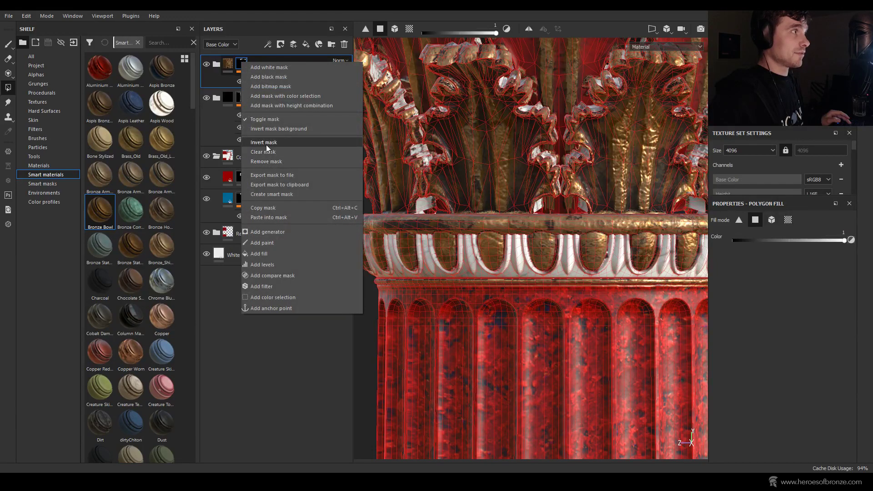
click(266, 143)
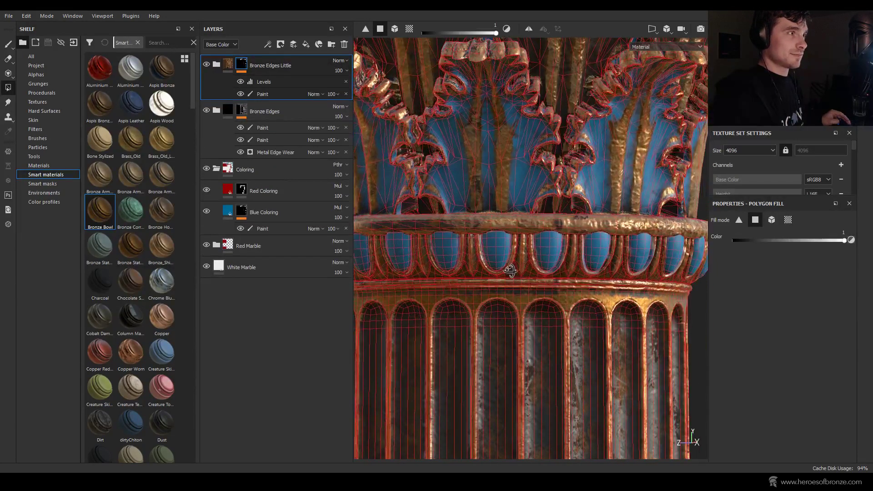
click(217, 64)
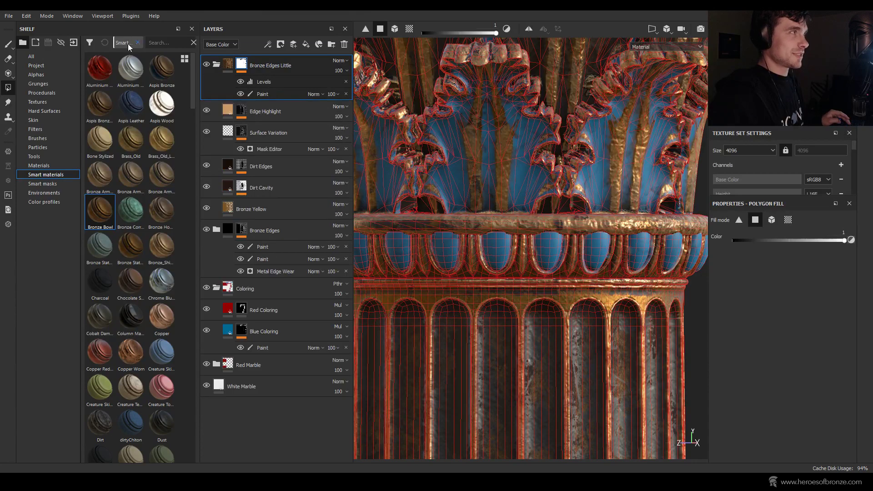
click(8, 44)
alt+drag(577, 224, 503, 228)
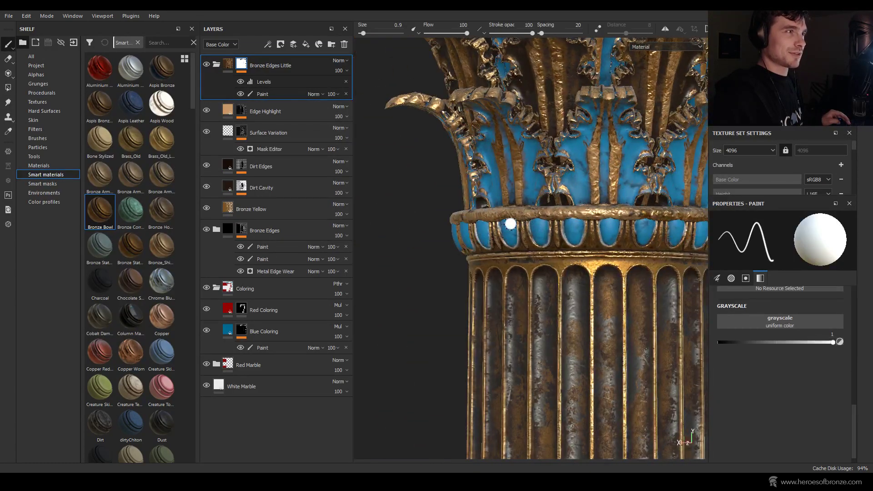
mouse_move(511, 228)
alt+right_down()
mouse_move(511, 245)
mouse_move(500, 224)
alt+right_up()
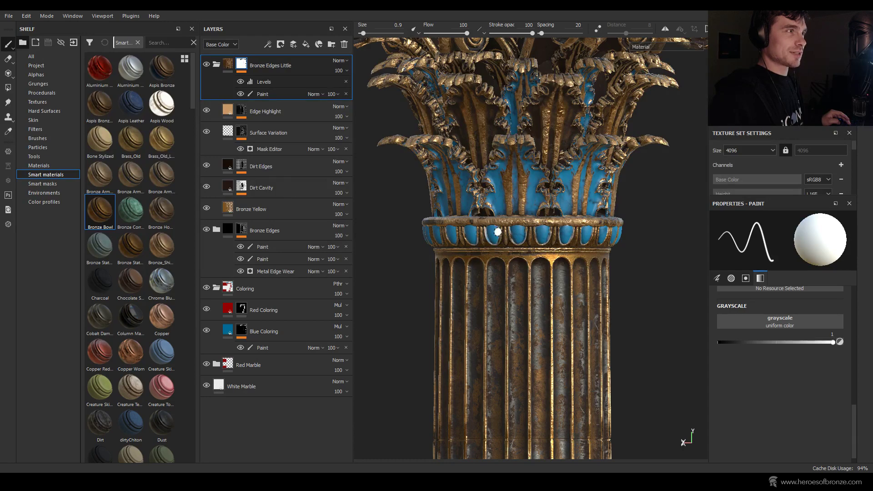
Step: Add a Paint effect above Levels in the Bronze Edges Little mask
alt+right_drag(499, 239, 495, 237)
alt+drag(495, 237, 512, 235)
alt+right_drag(499, 248, 550, 292)
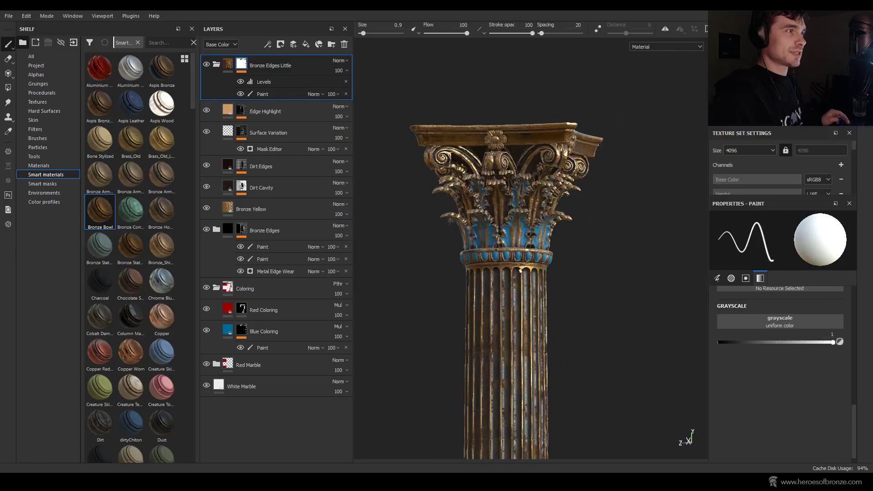
alt+middle_drag(550, 292, 566, 303)
mouse_move(565, 302)
alt+right_down()
mouse_move(577, 228)
mouse_move(527, 236)
mouse_move(559, 237)
alt+right_up()
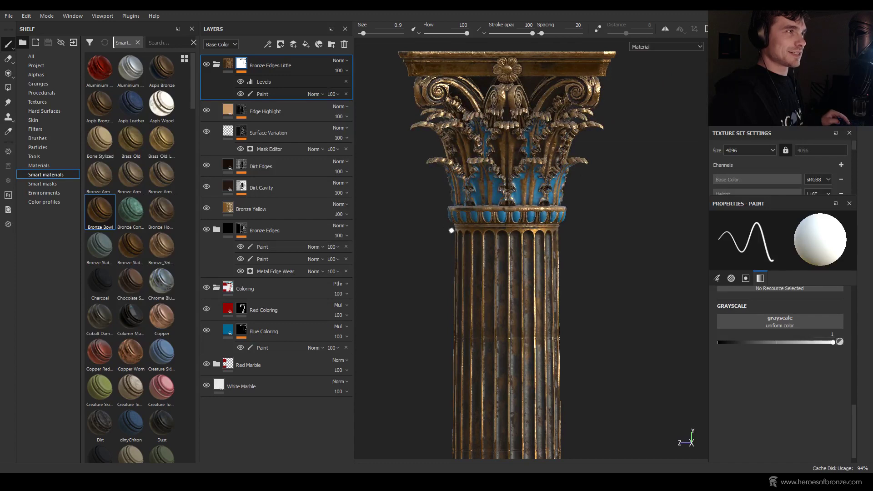
click(264, 83)
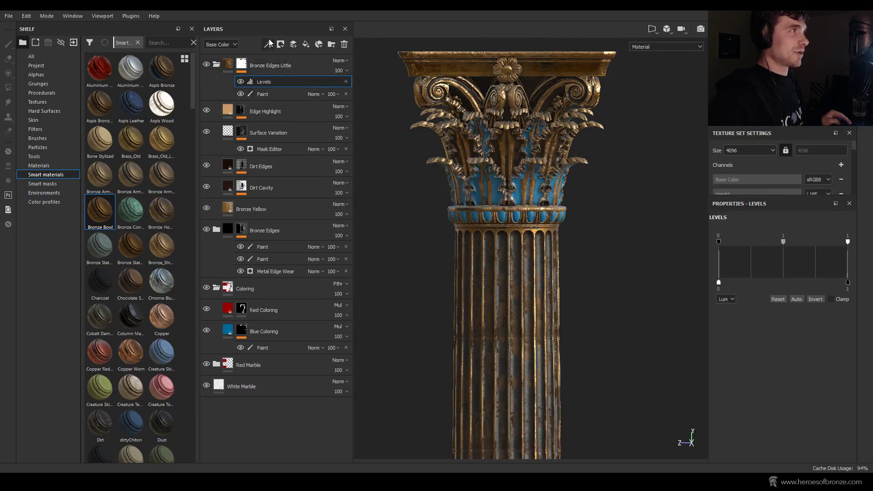
click(268, 45)
click(282, 68)
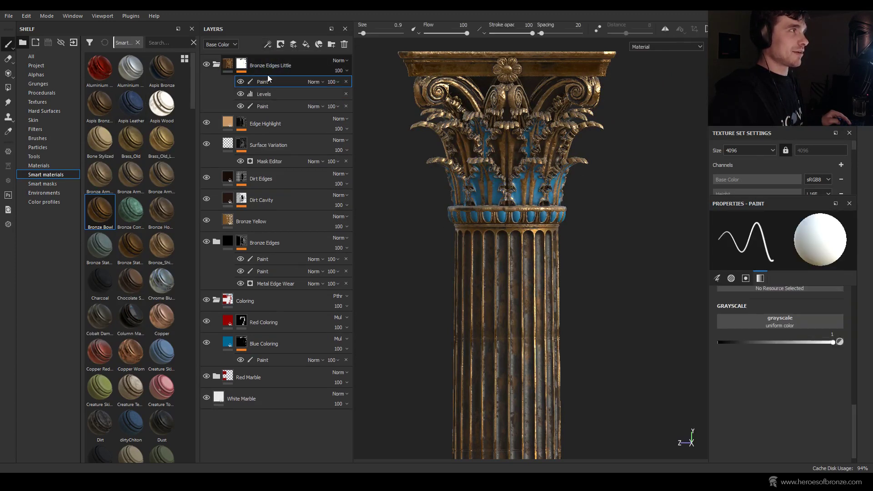
Step: Fill the shaft with colour 0 in the new Paint effect using Polygon Fill in quad mode
scroll(409, 182, down, 3)
key(4)
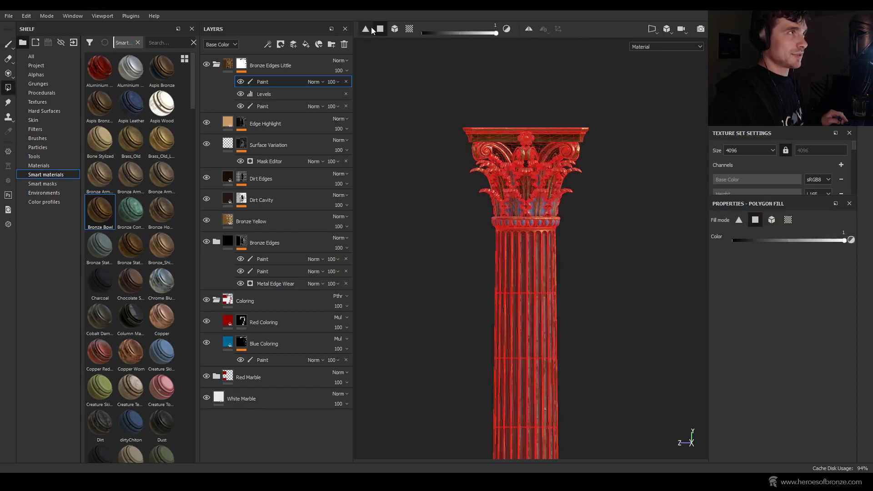
scroll(506, 248, down, 3)
middle_drag(517, 248, 460, 107)
drag(458, 105, 592, 467)
drag(440, 34, 373, 35)
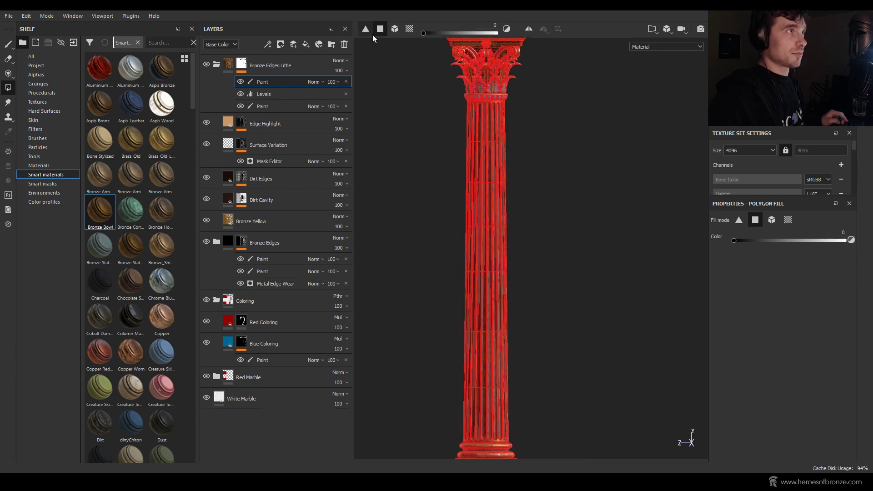
drag(507, 100, 594, 462)
Step: Fill the capital and ring with colour 0 in the same mask, then return to the Paint tool
middle_drag(441, 105, 433, 196)
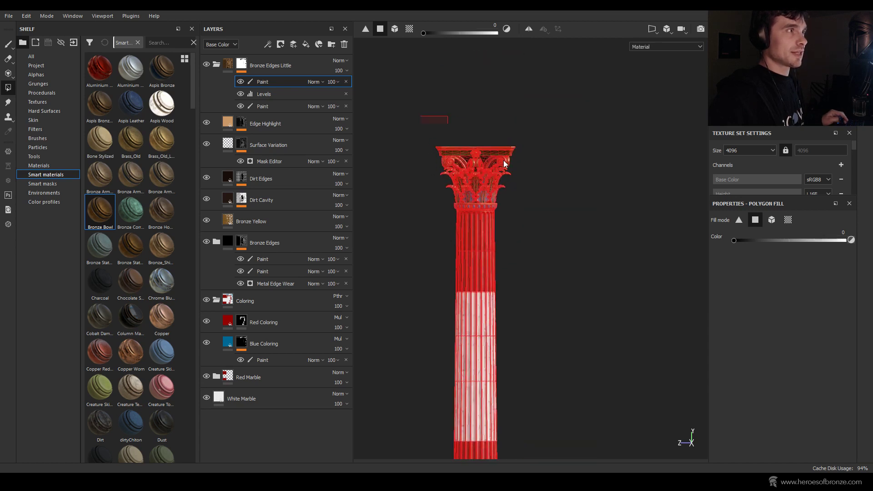
drag(505, 163, 545, 206)
scroll(501, 191, up, 5)
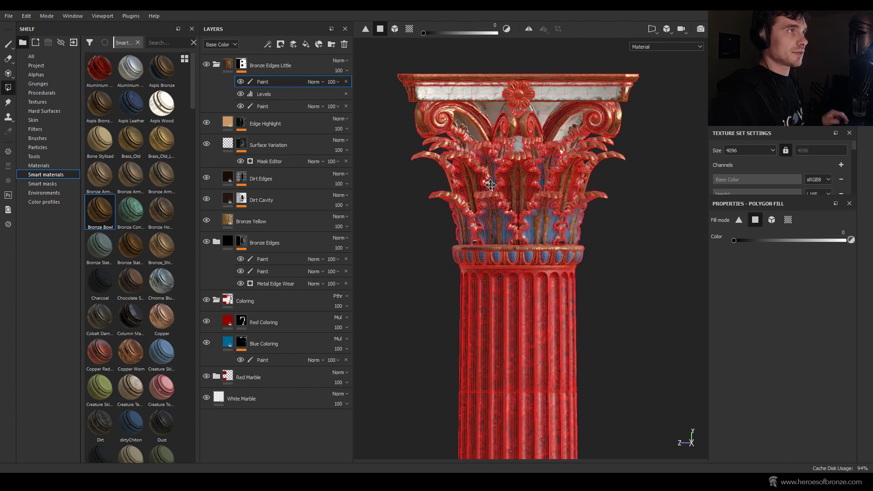
drag(382, 73, 669, 271)
click(9, 44)
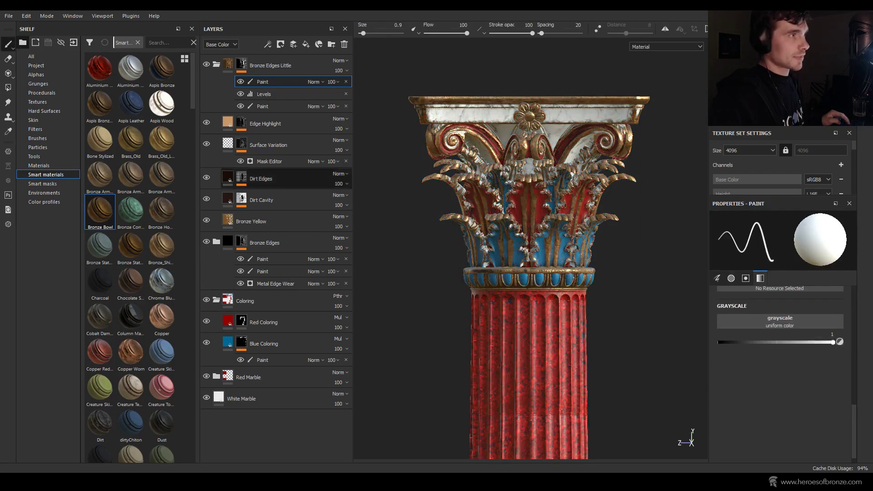
Step: Compare the ring below the capital with the corinthian.jpg reference photo
scroll(475, 300, up, 6)
scroll(475, 311, down, 6)
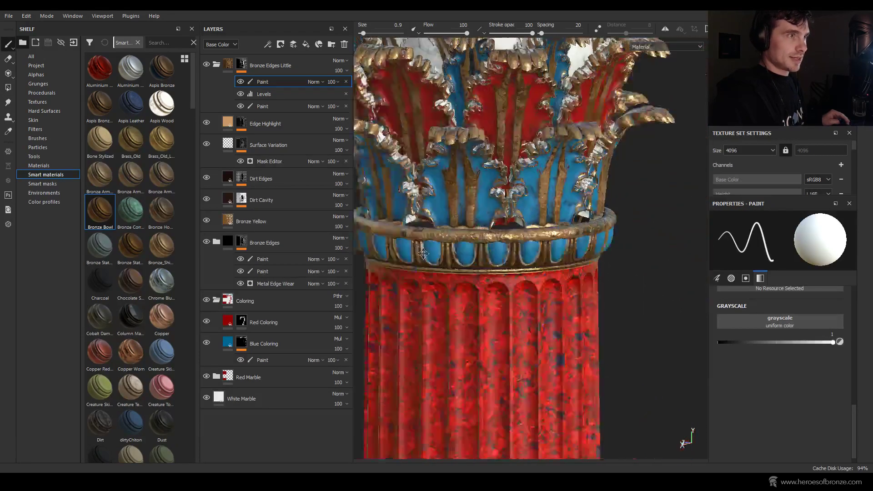
scroll(442, 207, down, 5)
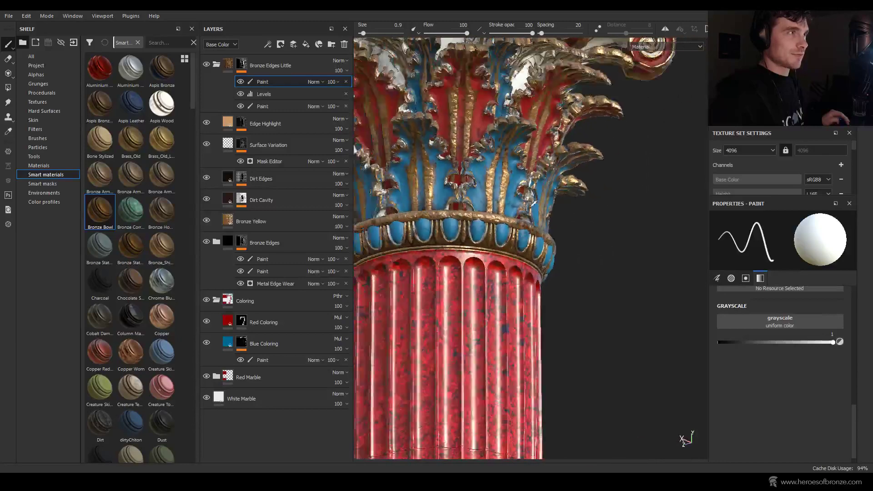
scroll(495, 220, up, 6)
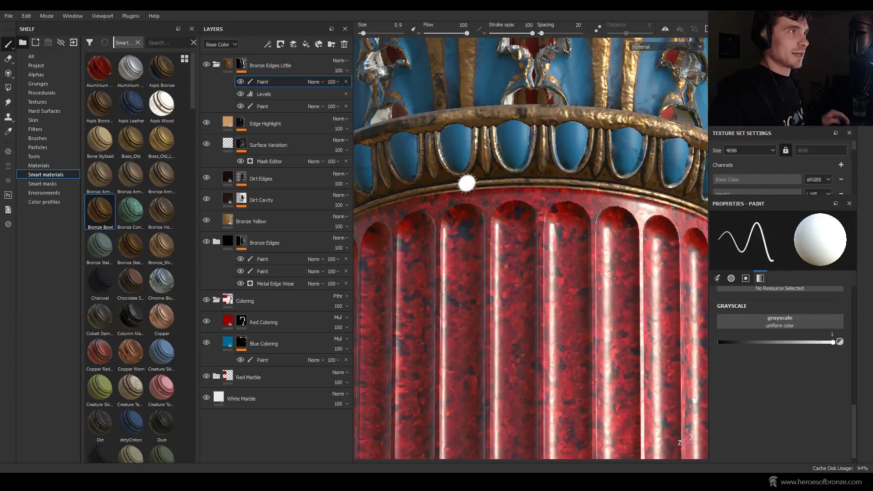
scroll(467, 184, down, 3)
mouse_move(725, 482)
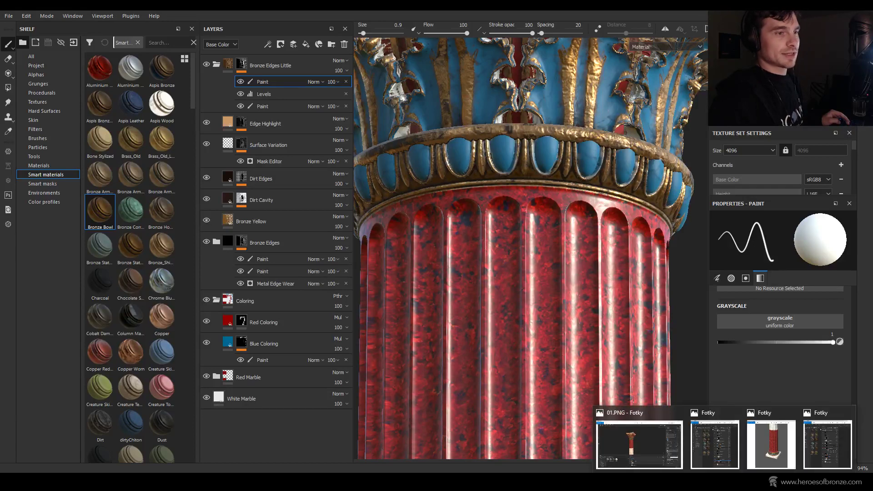
click(772, 444)
scroll(488, 113, up, 5)
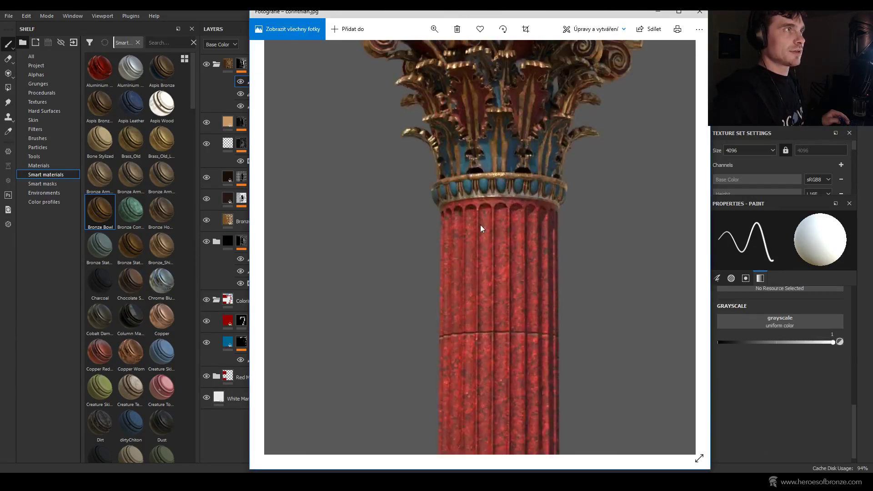
click(665, 13)
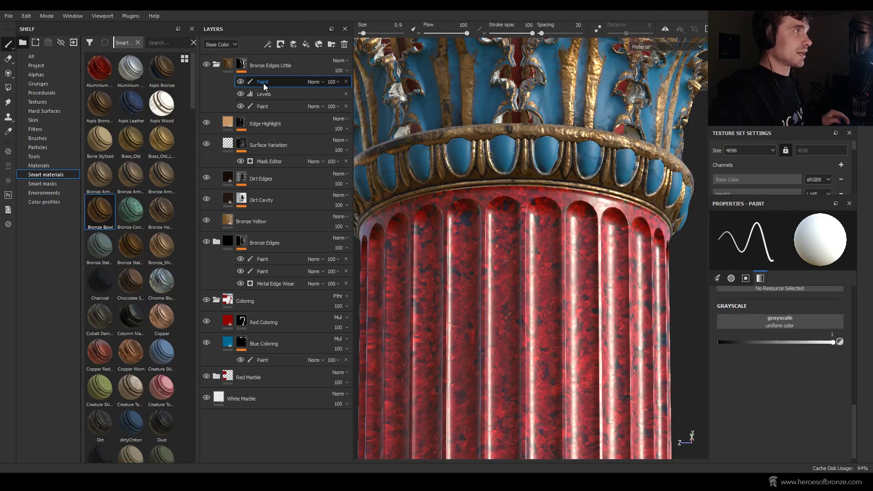
Step: Duplicate the top Paint effect in the Bronze Edges Little mask
key(ctrl+d)
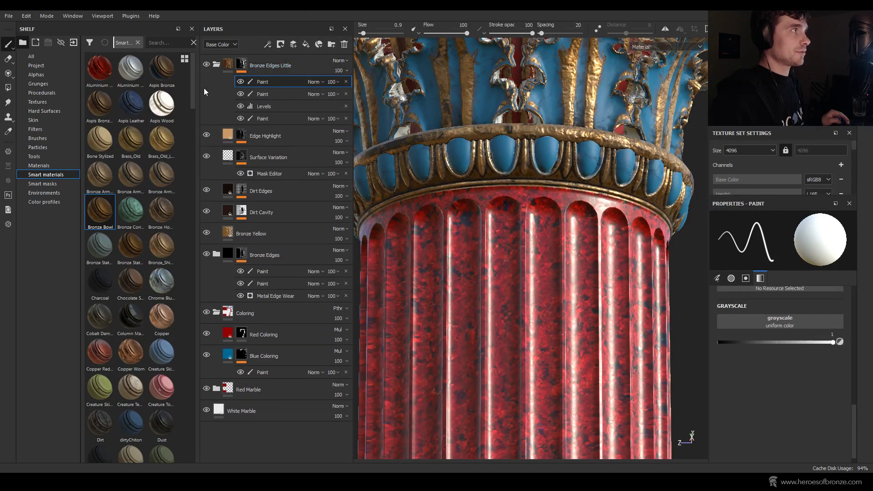
Step: Try a UV chunk fill with colour 1 on the ring, undo it and restore quad fill with colour 0
click(8, 87)
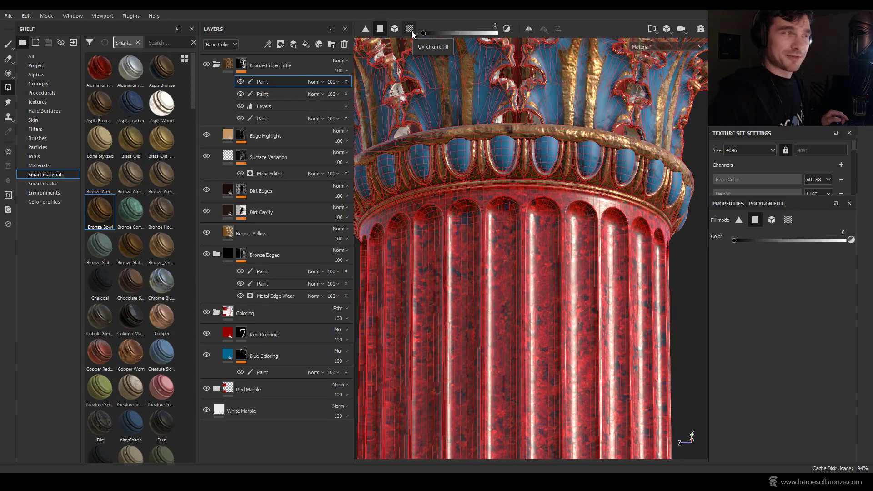
click(411, 31)
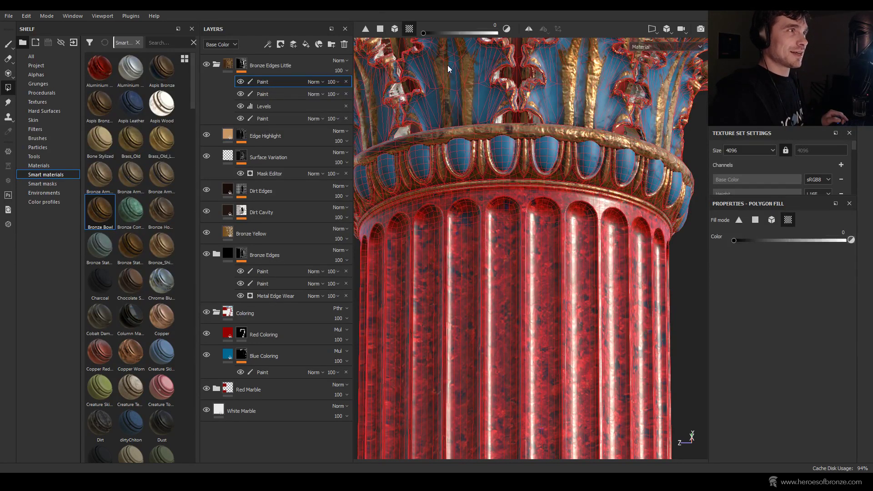
key(x)
click(492, 174)
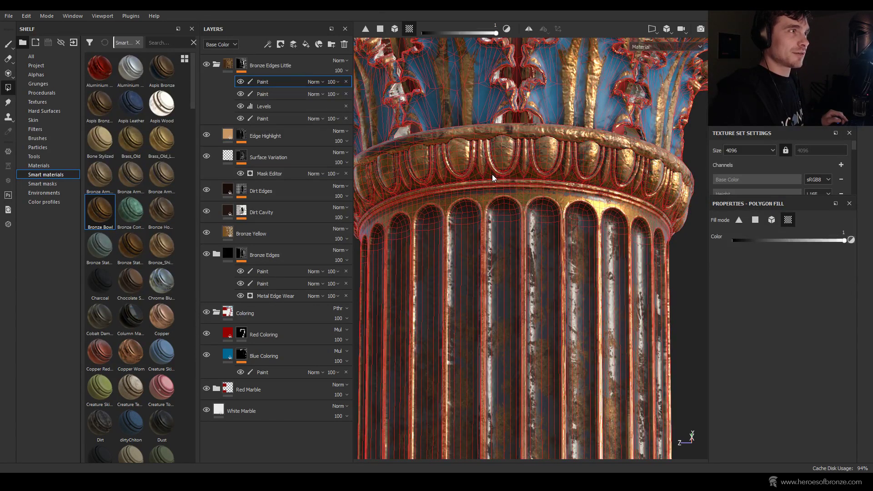
key(ctrl+z)
key(x)
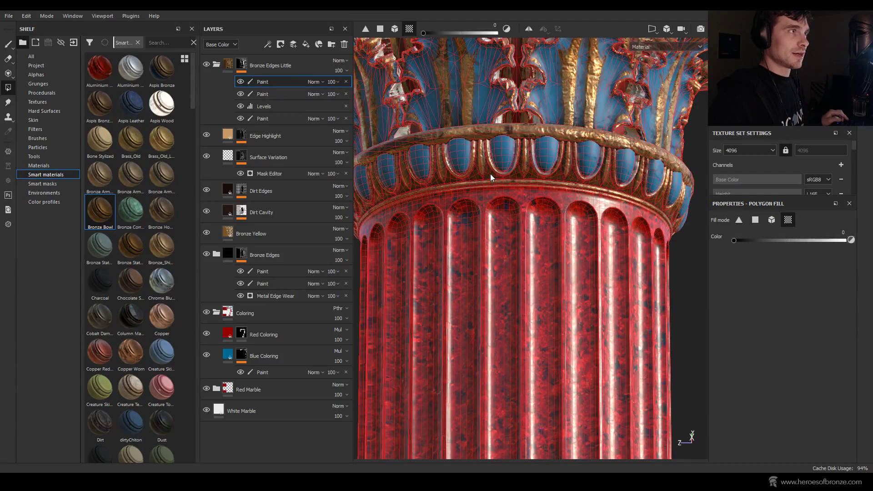
scroll(490, 174, up, 5)
scroll(480, 160, down, 3)
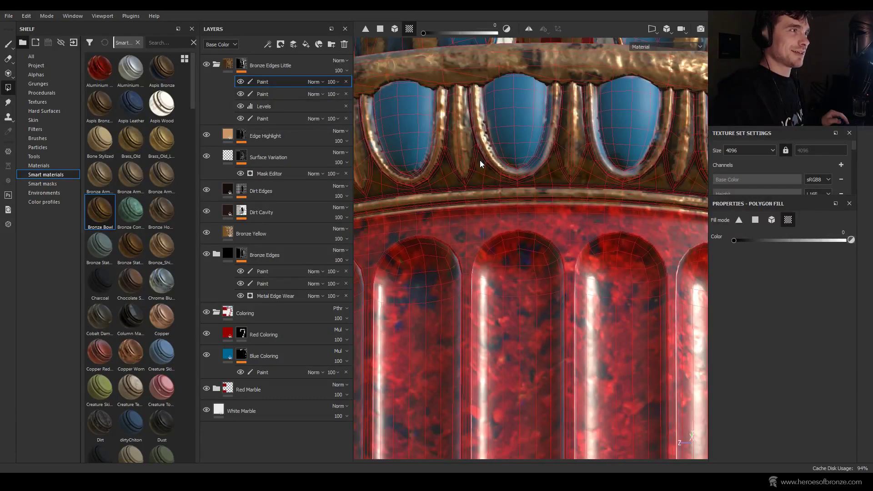
alt+drag(480, 160, 475, 172)
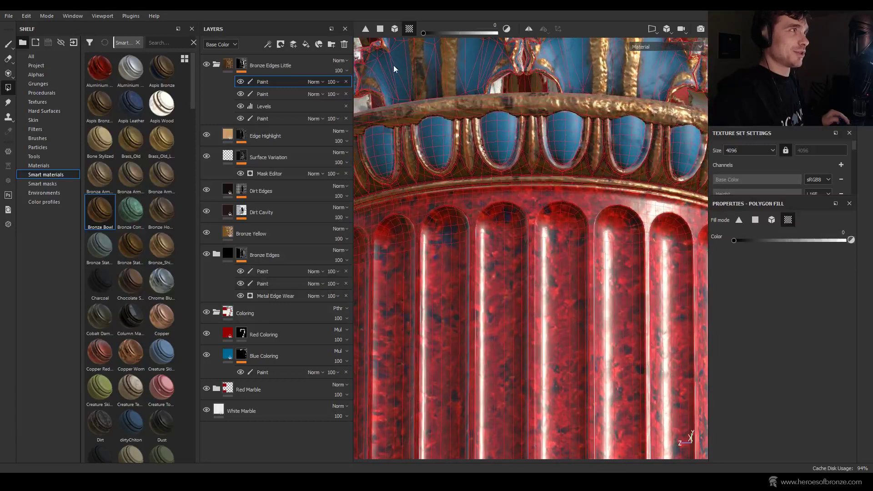
click(380, 29)
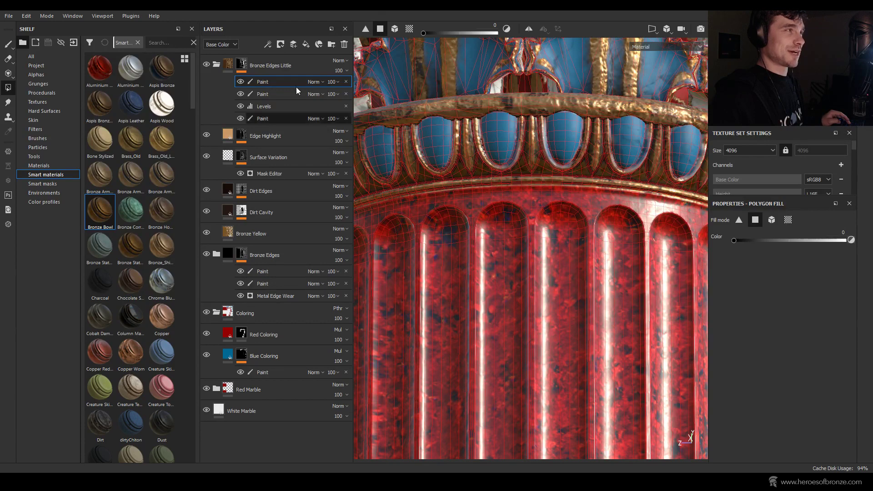
Step: Examine the capital, ring and red shaft from several distances and angles with the Paint tool active
click(8, 44)
scroll(543, 200, down, 3)
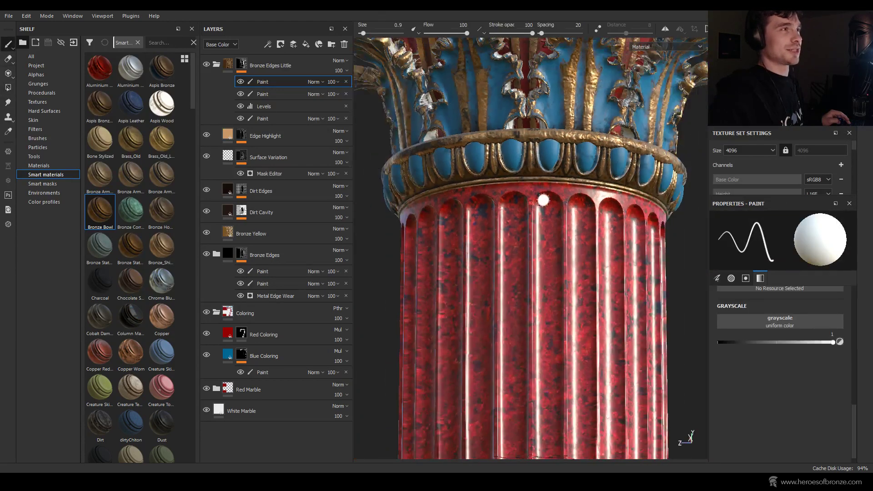
scroll(543, 200, down, 5)
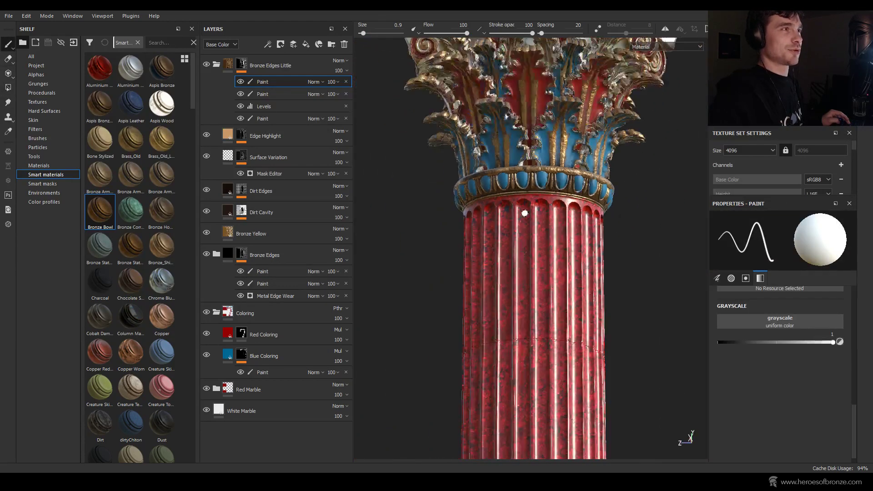
alt+drag(544, 200, 496, 237)
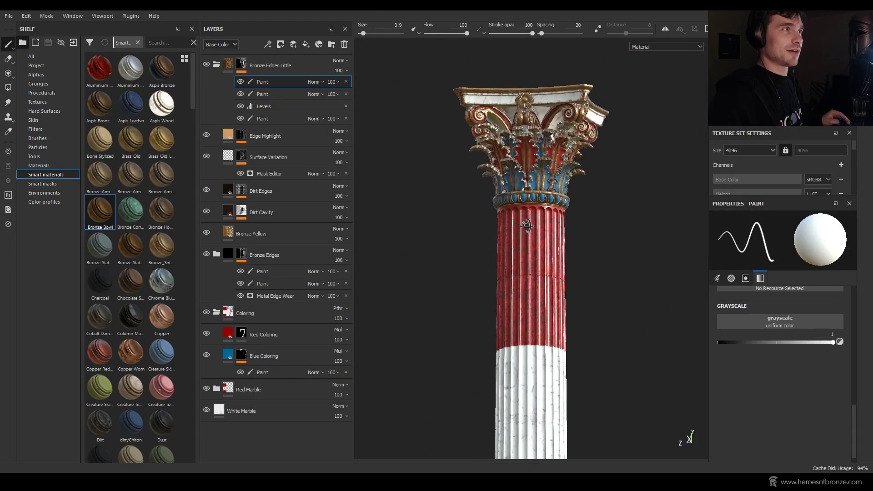
scroll(511, 234, up, 3)
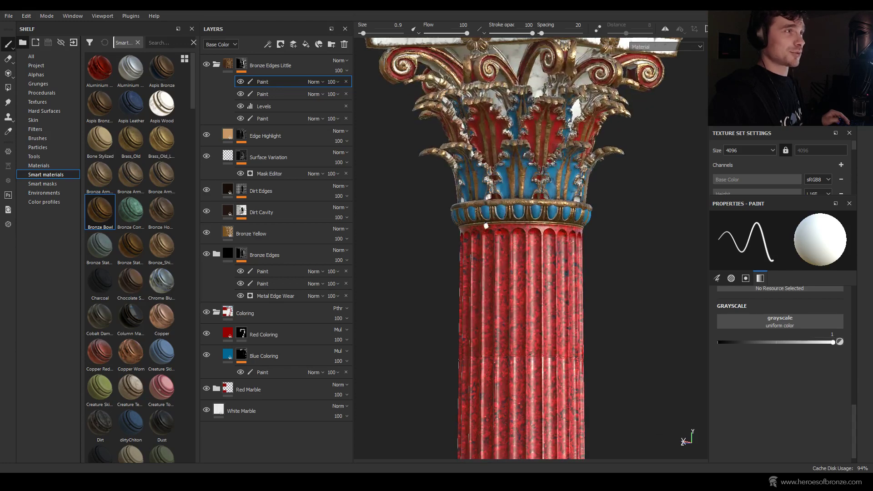
scroll(511, 234, down, 3)
alt+middle_drag(511, 233, 512, 228)
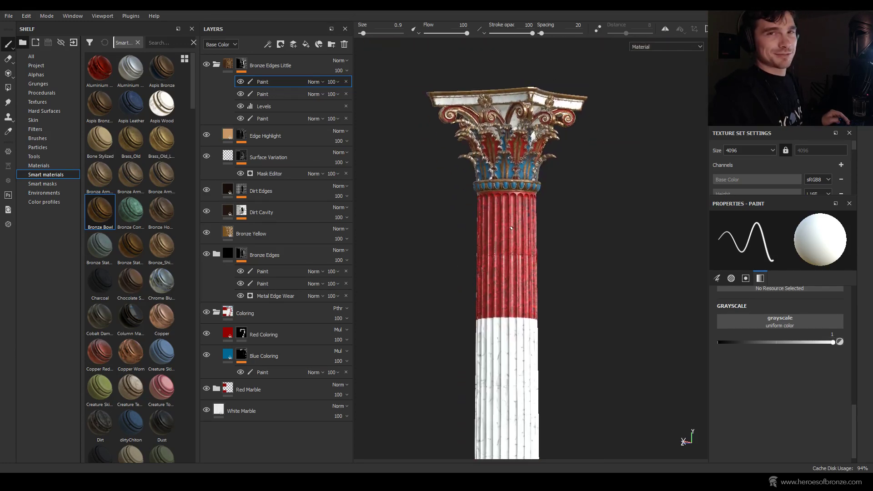
Step: Paint bronze along the rims of the blue ovals around the ring in the mask, with brush size 0.47 and grayscale 1
scroll(512, 222, up, 6)
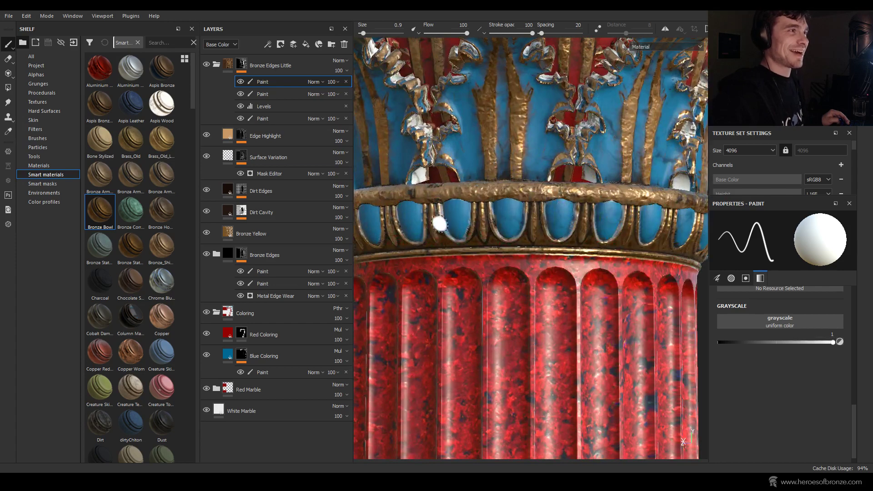
alt+drag(437, 220, 475, 216)
scroll(439, 213, up, 3)
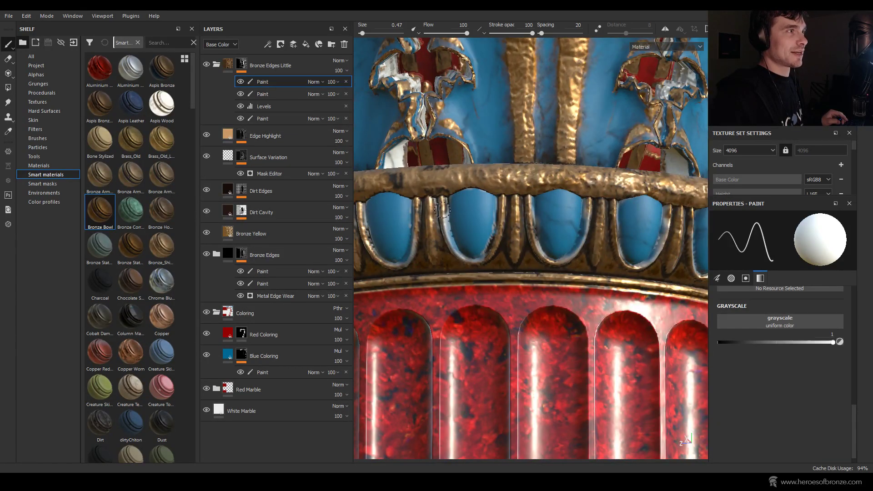
drag(442, 210, 450, 243)
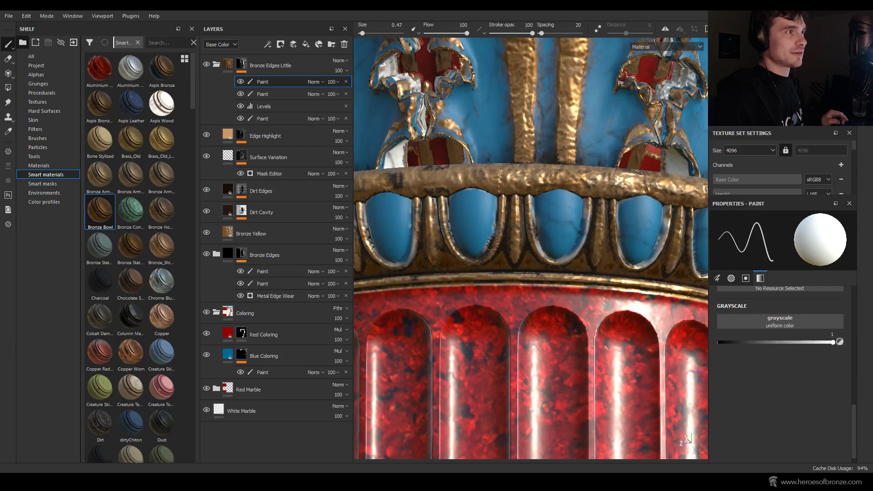
alt+drag(546, 210, 454, 234)
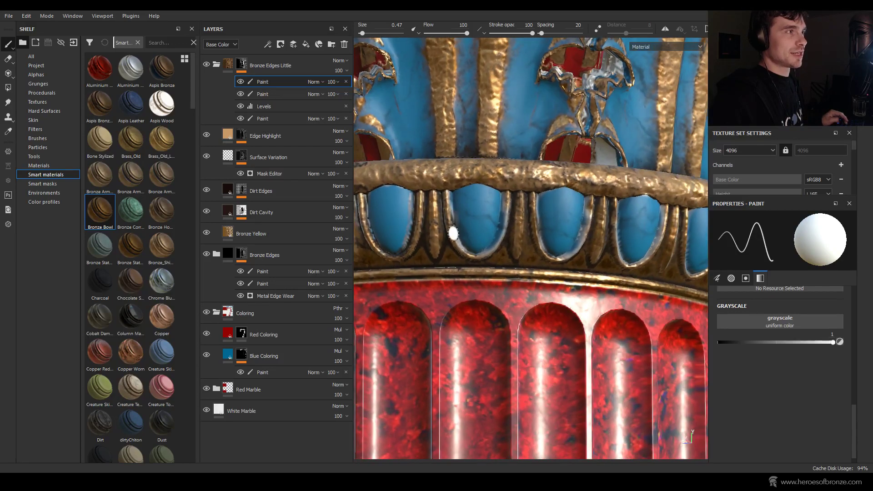
alt+drag(508, 198, 430, 196)
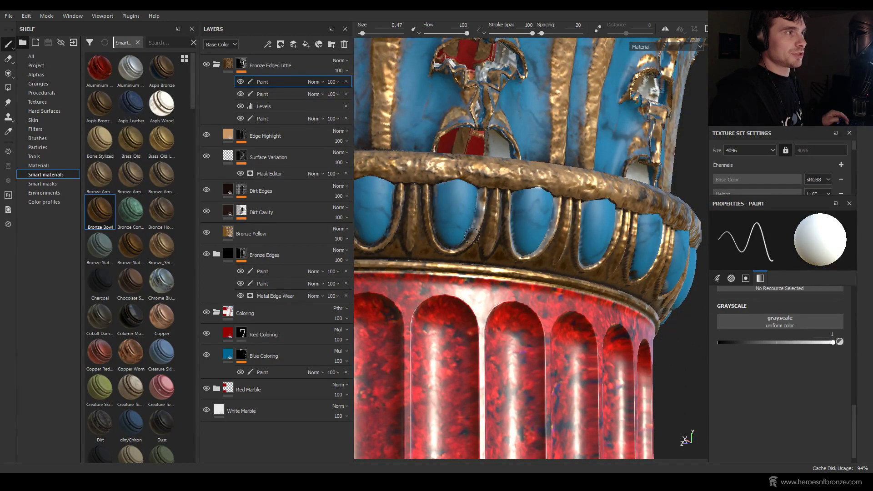
alt+drag(518, 204, 424, 182)
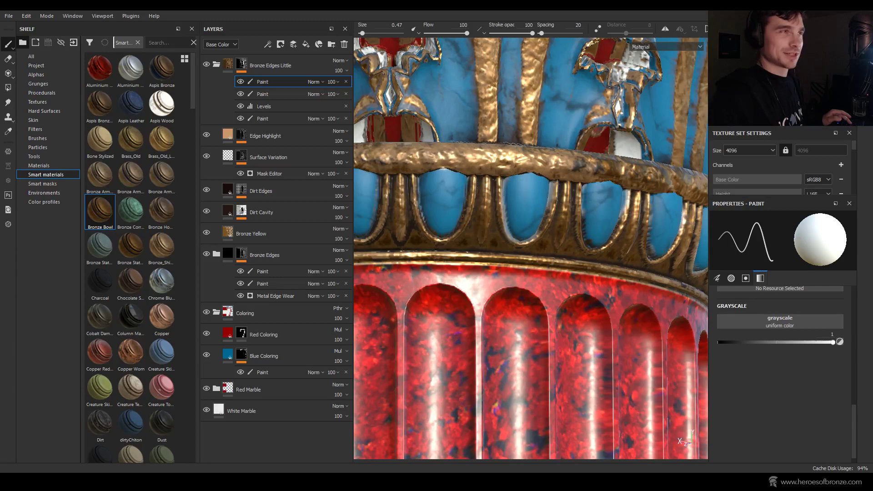
scroll(523, 205, up, 1)
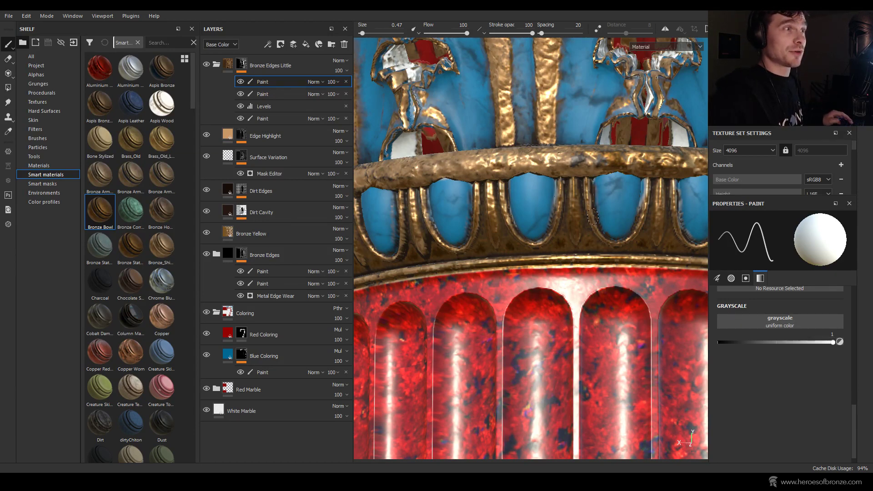
Step: Continue painting bronze along the rims of the remaining blue ovals around the ring with the 0.47 size brush at grayscale 1
alt+drag(586, 175, 551, 178)
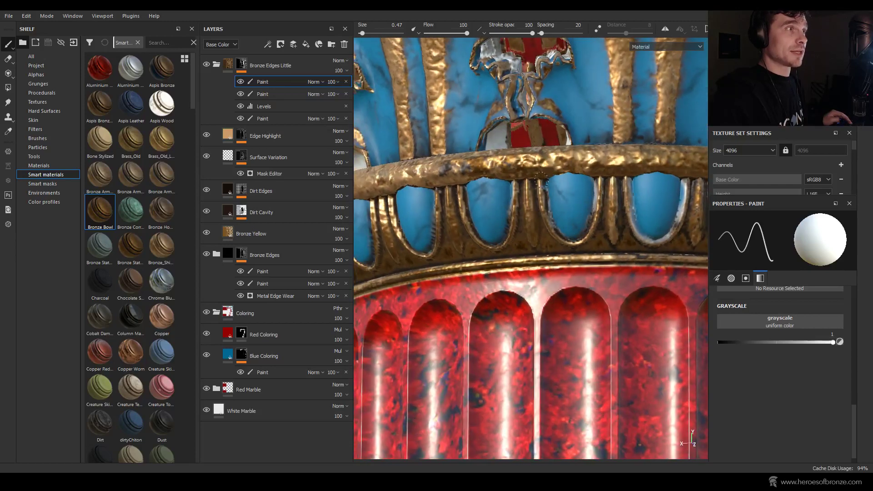
alt+drag(557, 244, 596, 232)
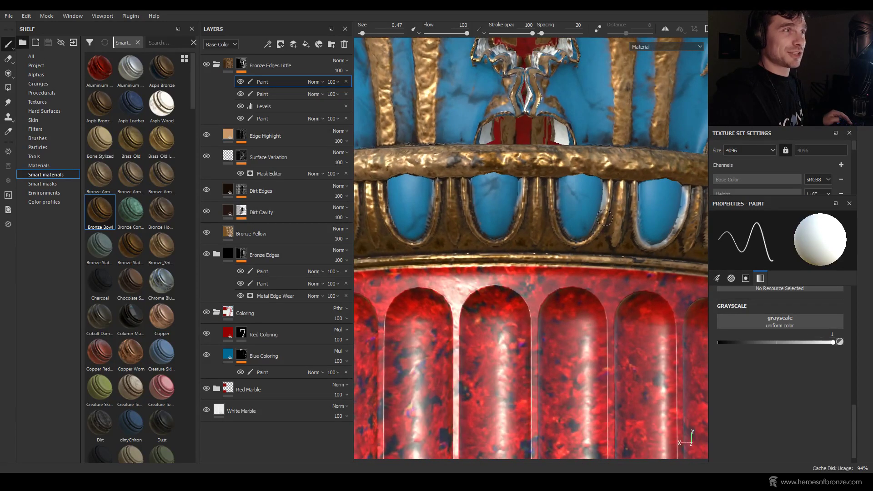
alt+drag(610, 177, 527, 182)
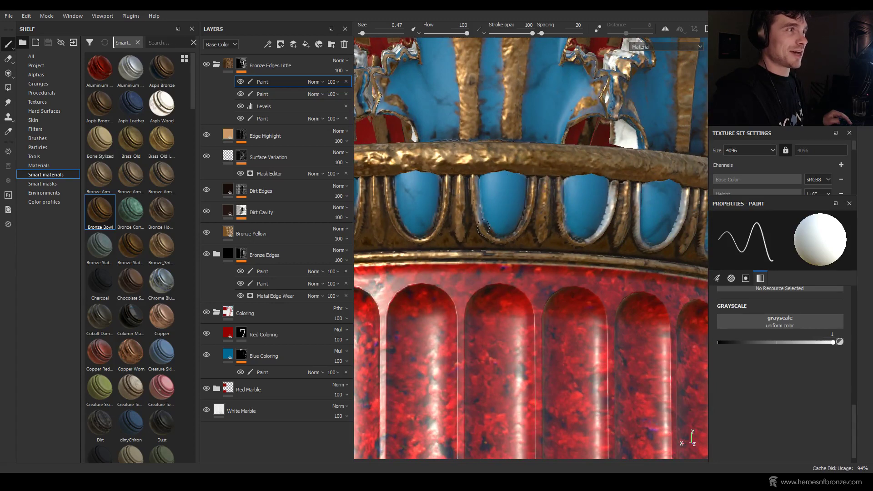
mouse_move(482, 160)
alt+mouse_down()
mouse_move(511, 188)
mouse_move(496, 221)
mouse_move(508, 249)
alt+mouse_up()
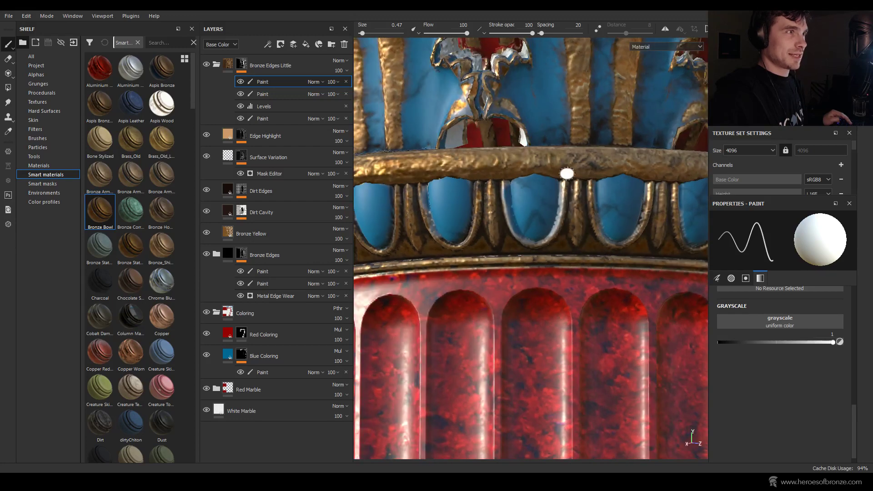
mouse_move(566, 173)
mouse_down()
mouse_move(552, 237)
mouse_move(528, 246)
mouse_move(512, 230)
mouse_move(505, 191)
mouse_up()
alt+drag(562, 190, 495, 170)
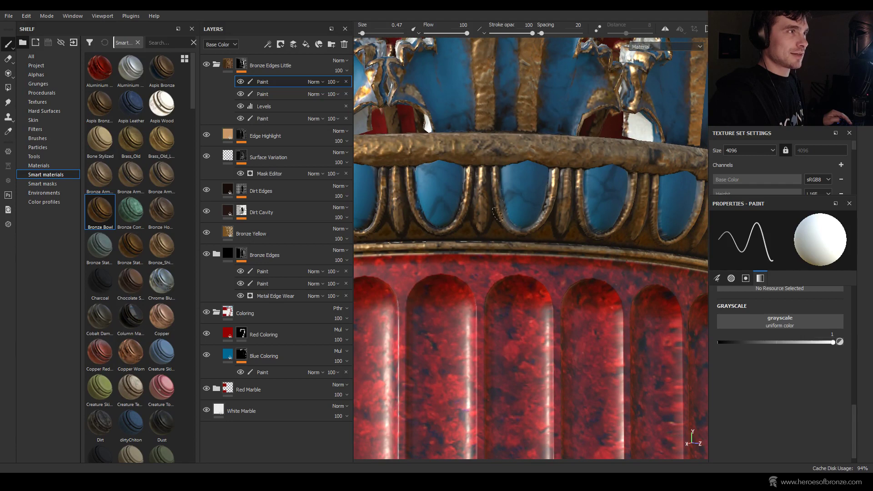
mouse_move(649, 224)
alt+mouse_down()
mouse_move(560, 205)
mouse_move(555, 226)
mouse_move(581, 240)
alt+mouse_up()
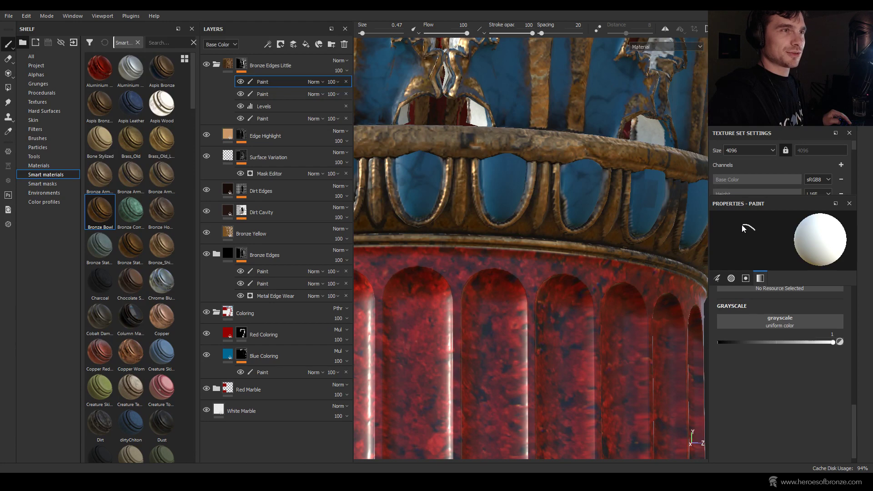
mouse_move(737, 225)
mouse_down()
mouse_move(738, 253)
mouse_move(754, 229)
mouse_move(746, 258)
mouse_move(742, 235)
mouse_move(744, 288)
mouse_up()
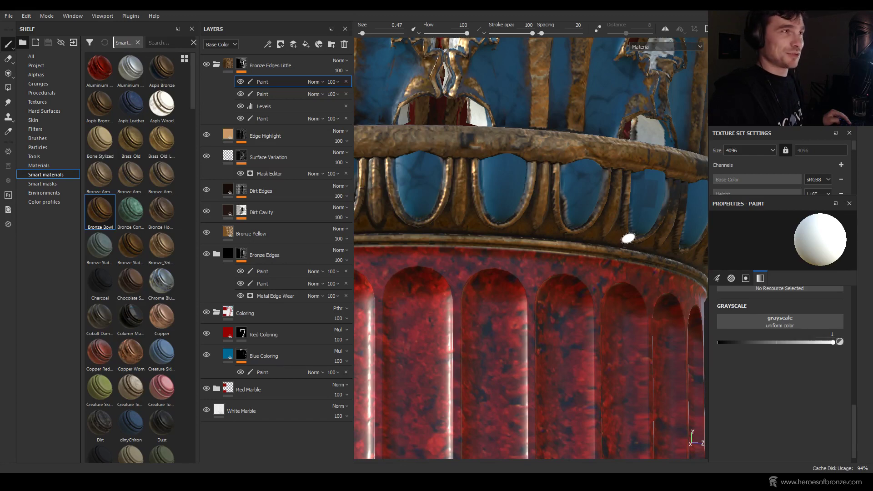
scroll(536, 236, down, 3)
scroll(531, 241, up, 5)
mouse_move(531, 241)
alt+mouse_down()
mouse_move(492, 230)
mouse_move(501, 197)
mouse_move(491, 189)
alt+mouse_up()
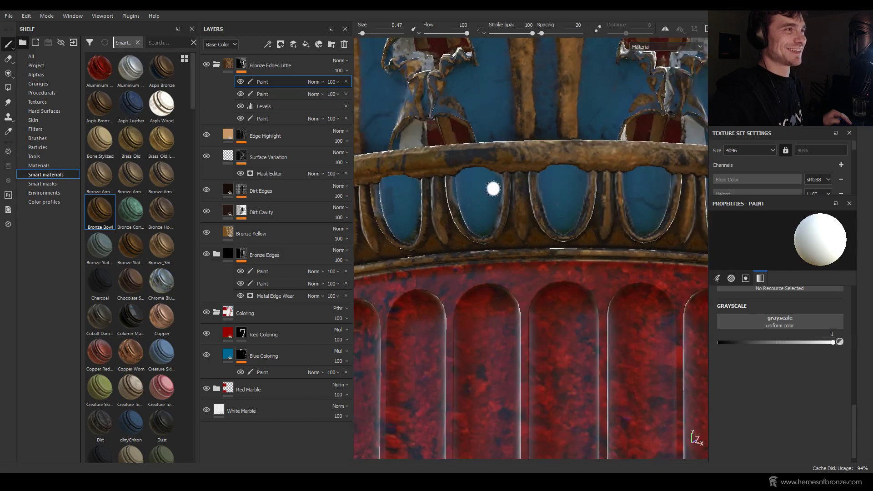
Step: Examine the painted ring, capital and upper shaft from a distance and from several angles
scroll(497, 235, down, 8)
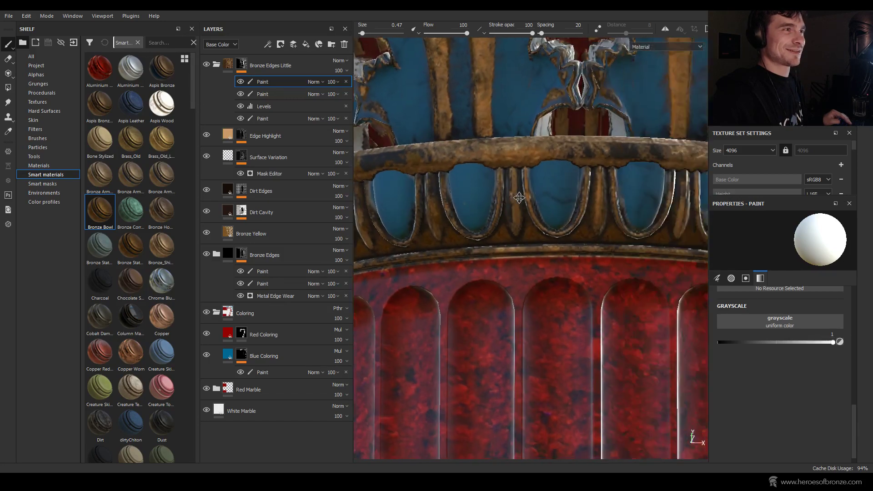
scroll(570, 225, down, 6)
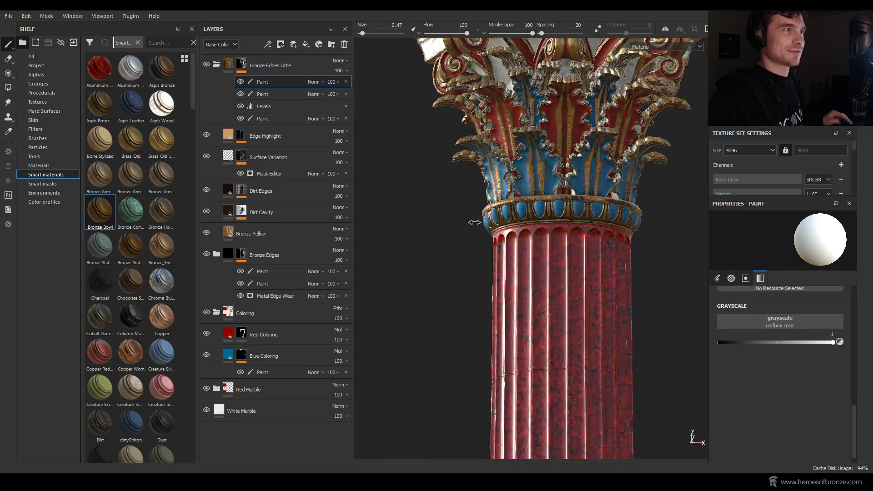
alt+drag(570, 237, 563, 261)
scroll(582, 250, up, 4)
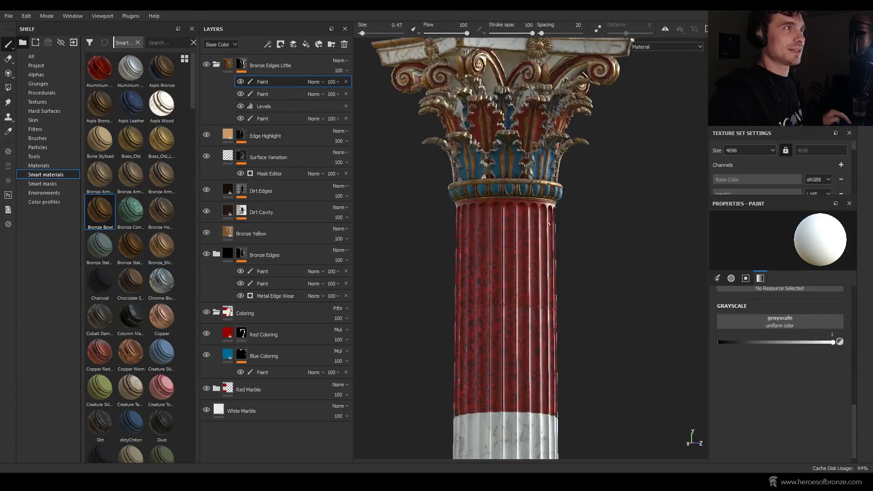
scroll(537, 218, down, 3)
alt+drag(537, 219, 564, 256)
alt+middle_drag(564, 256, 554, 148)
alt+drag(554, 148, 584, 214)
alt+middle_drag(583, 214, 585, 318)
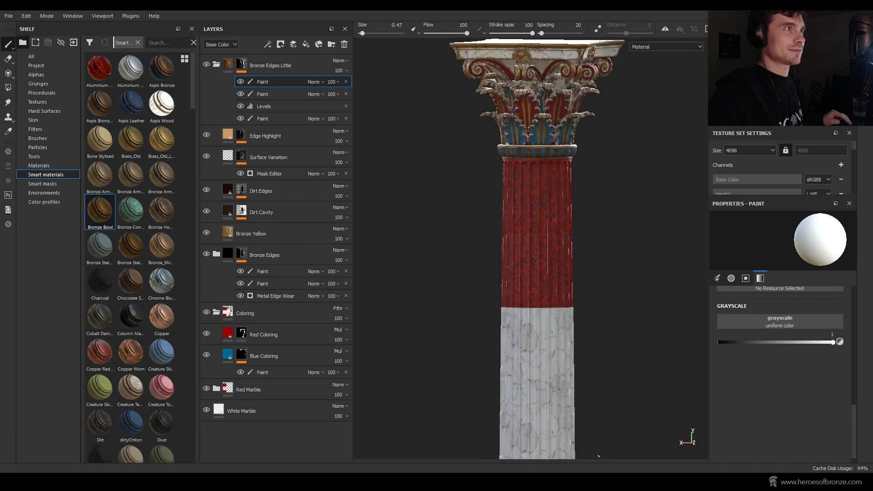
scroll(585, 293, up, 2)
alt+drag(585, 292, 541, 289)
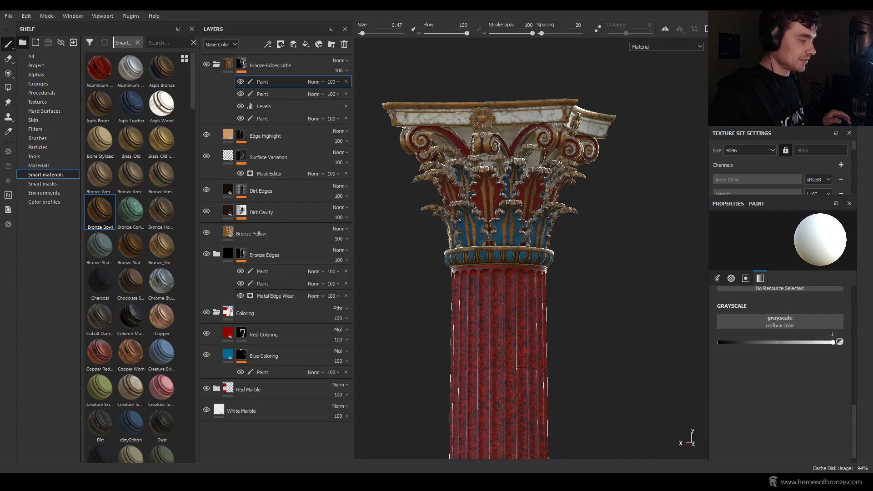
Step: Add another Paint effect at the top of the Bronze Edges Little mask for the column's base
scroll(637, 345, down, 4)
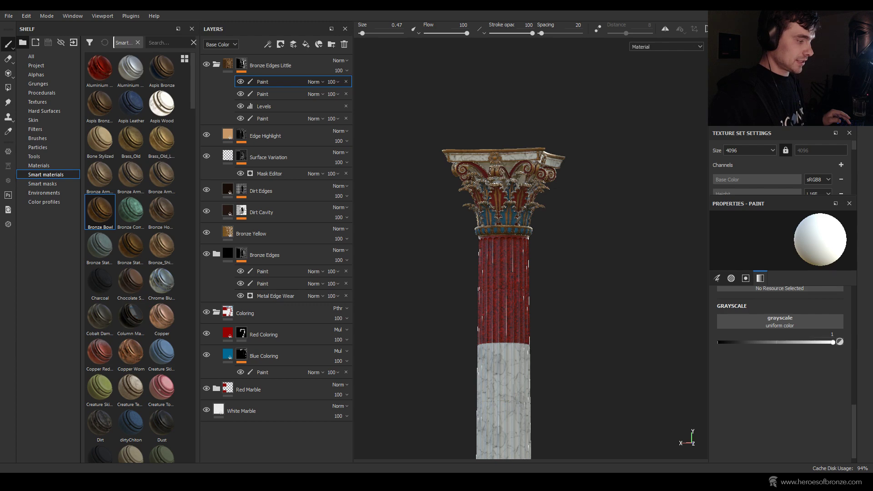
scroll(493, 358, down, 1)
middle_drag(493, 358, 482, 278)
scroll(478, 322, up, 4)
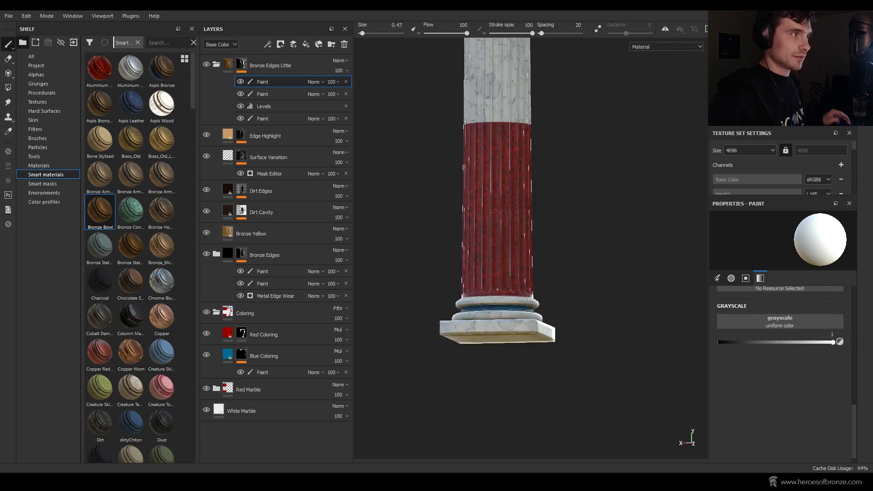
alt+drag(477, 322, 468, 301)
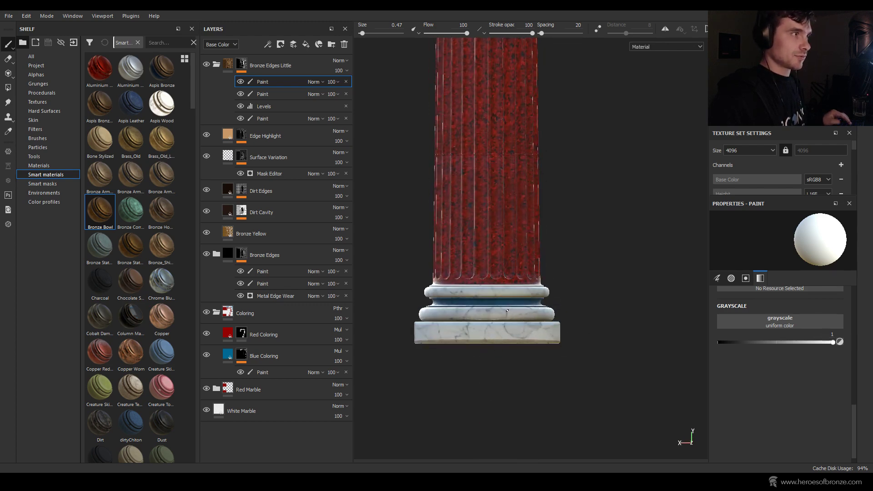
click(268, 44)
click(279, 69)
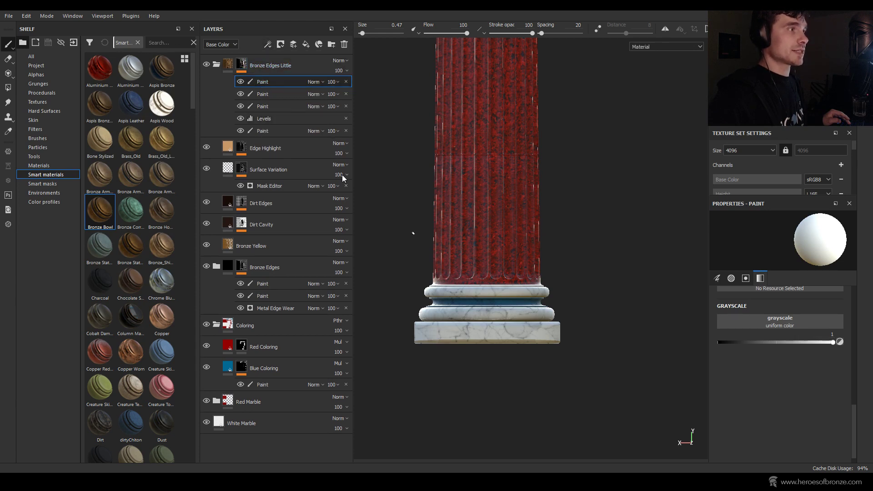
Step: Fill the base's two rounded mouldings with bronze using quad polygon fill at colour 1, and clear the blue band between them with colour 0
click(8, 87)
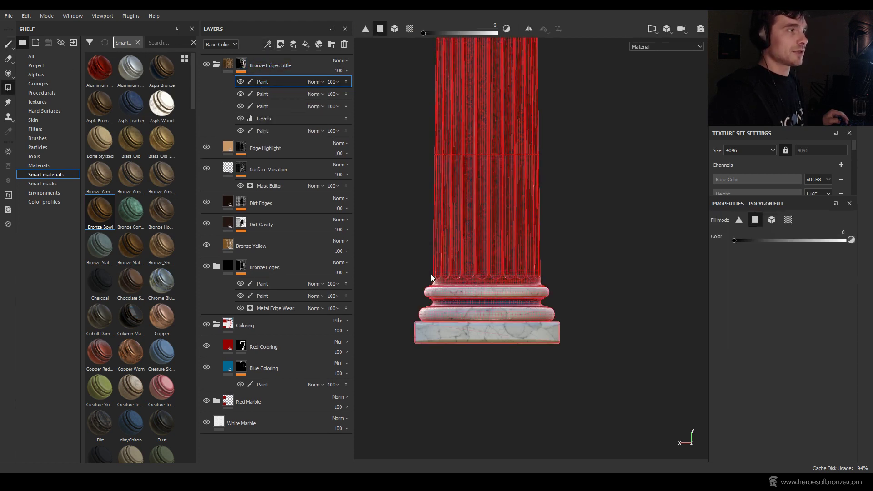
scroll(421, 286, up, 3)
scroll(401, 279, up, 3)
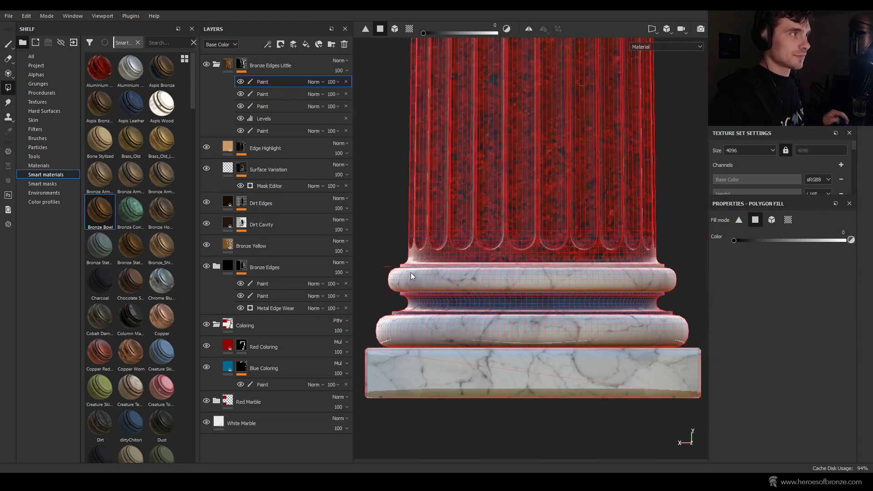
drag(412, 276, 687, 285)
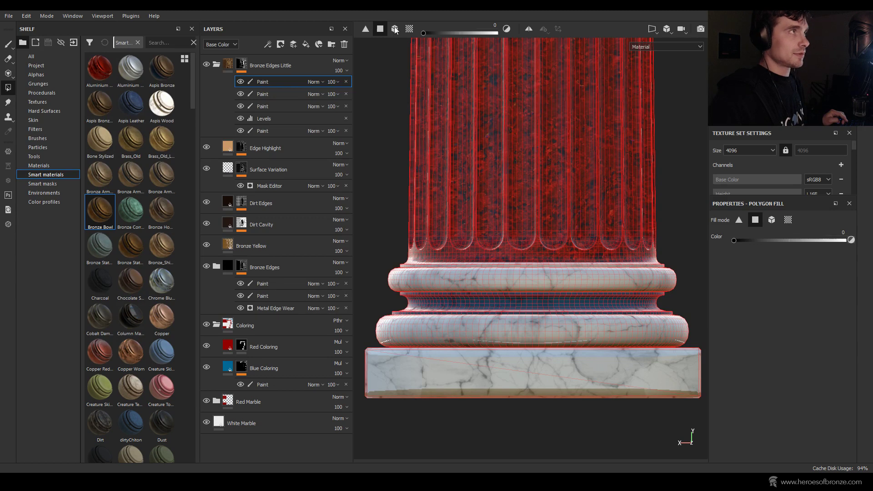
drag(423, 33, 497, 32)
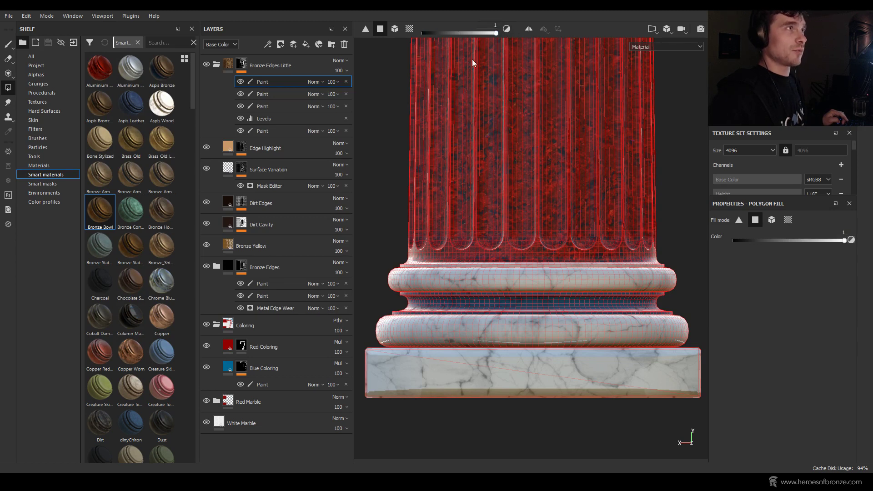
mouse_move(385, 269)
mouse_down()
mouse_move(491, 289)
mouse_move(683, 297)
mouse_up()
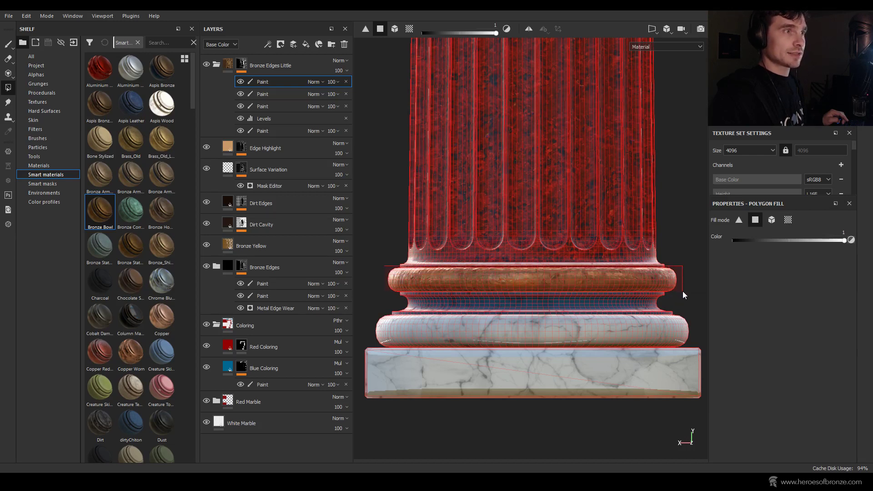
mouse_move(369, 317)
mouse_down()
mouse_move(587, 350)
mouse_move(700, 351)
mouse_up()
key(x)
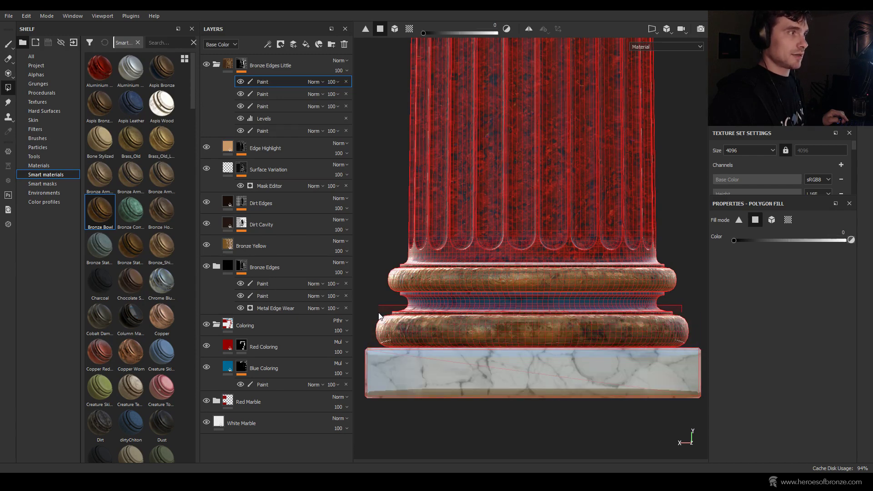
key(1)
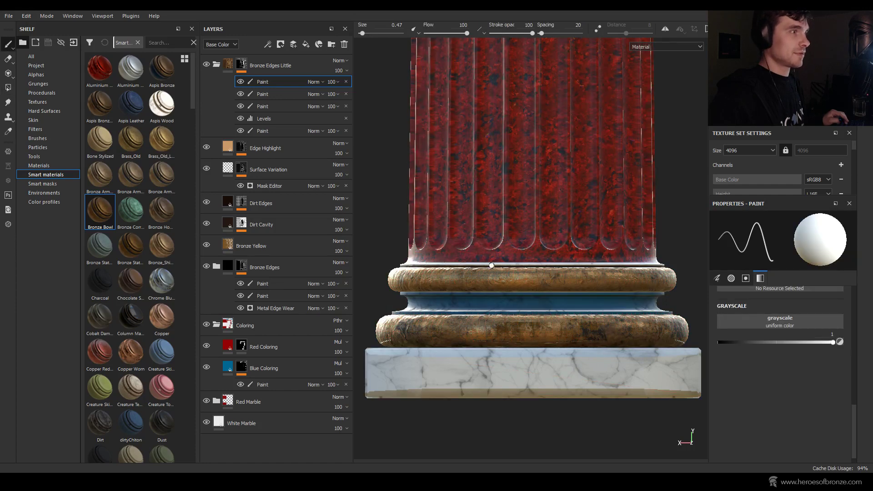
Step: Expand the Red Marble folder, toggle its visibility to check the shaft's lower edge, and select the Spleckled Marble Red layer's mask
scroll(492, 265, down, 10)
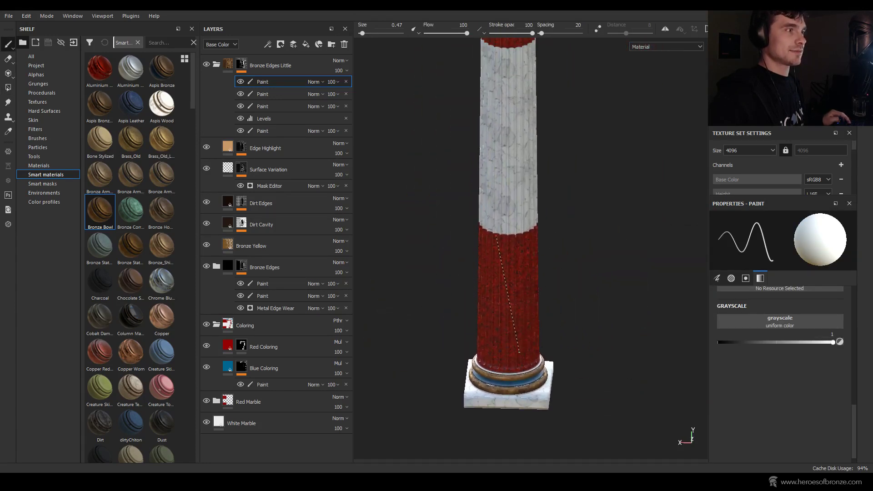
scroll(520, 352, down, 3)
scroll(520, 353, up, 5)
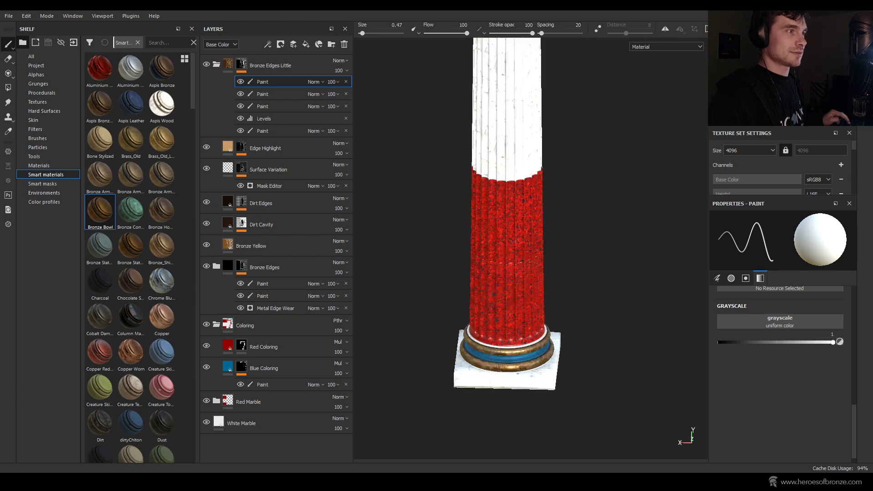
scroll(471, 336, up, 6)
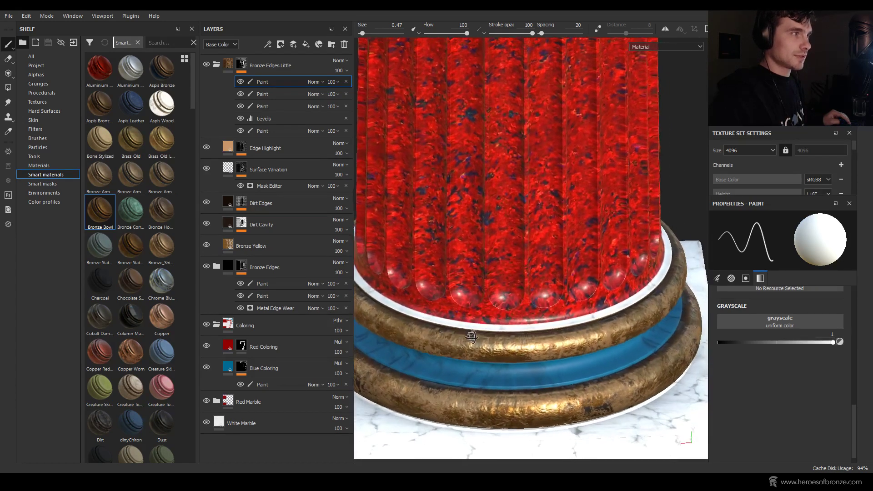
alt+drag(471, 337, 444, 337)
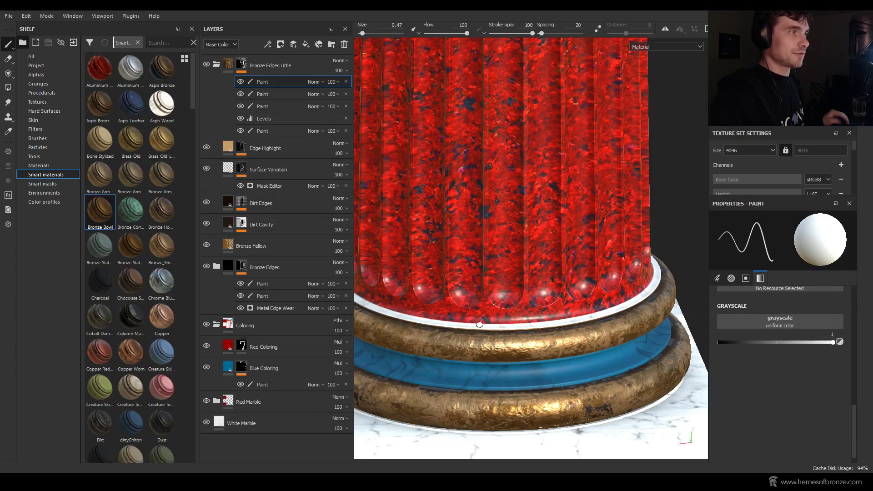
click(263, 348)
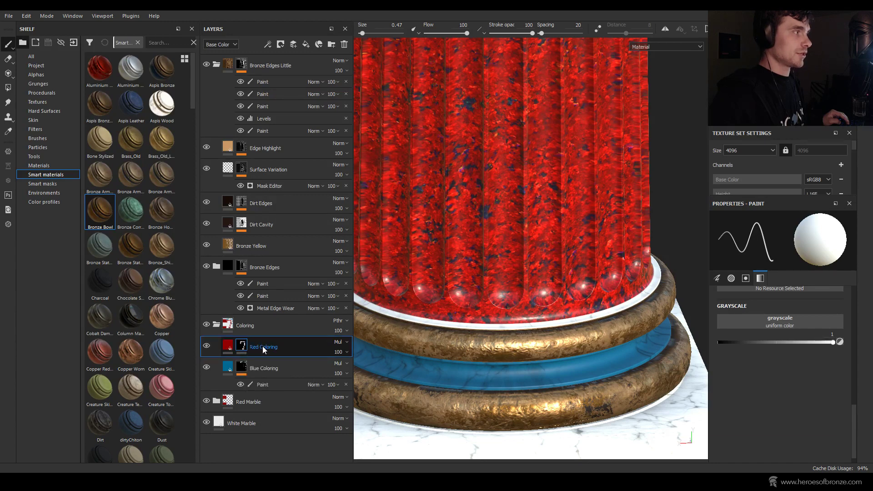
click(216, 401)
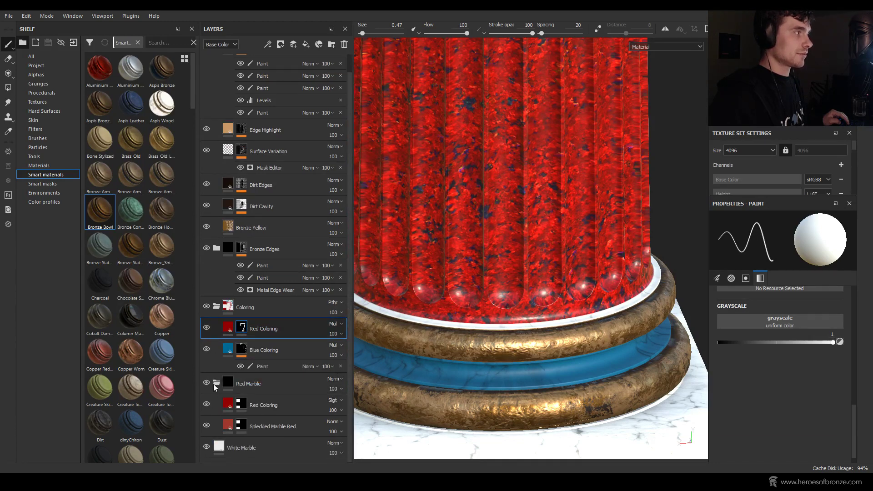
click(206, 383)
click(206, 383)
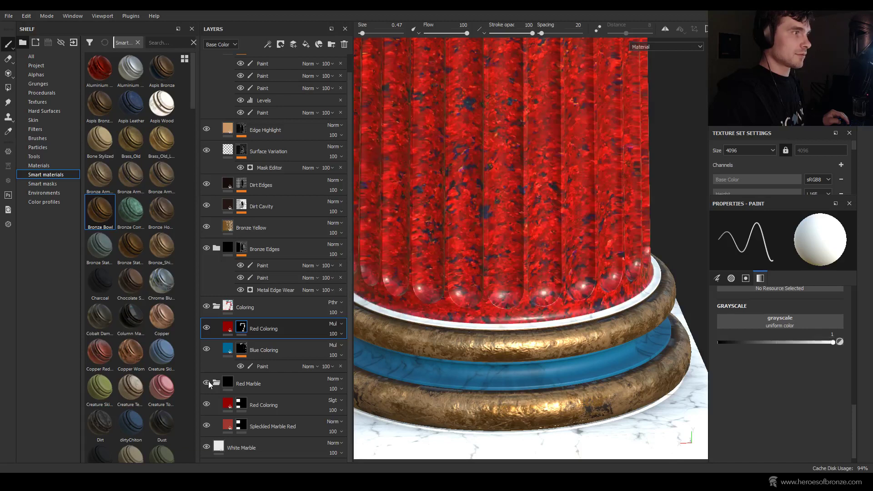
click(241, 425)
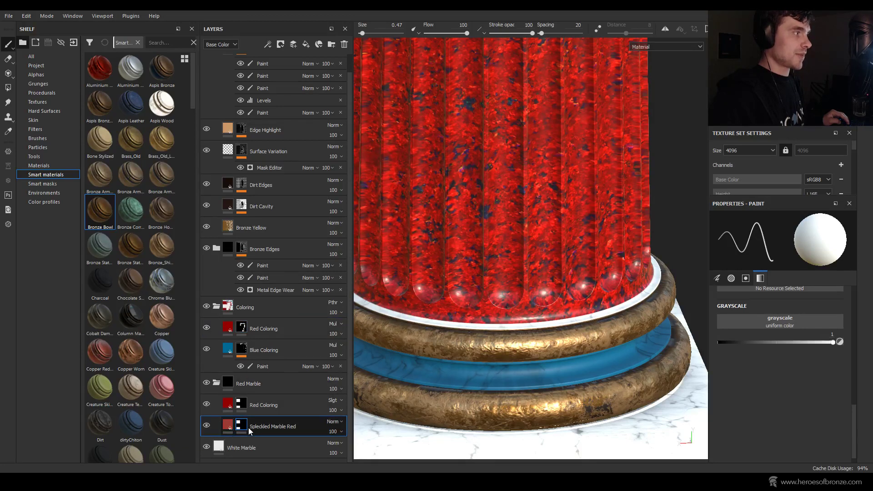
Step: Polygon-fill the white ring at the foot of the column shaft into the Spleckled Marble Red mask, and return to the brush
click(8, 88)
alt+drag(451, 303, 374, 316)
drag(469, 36, 500, 33)
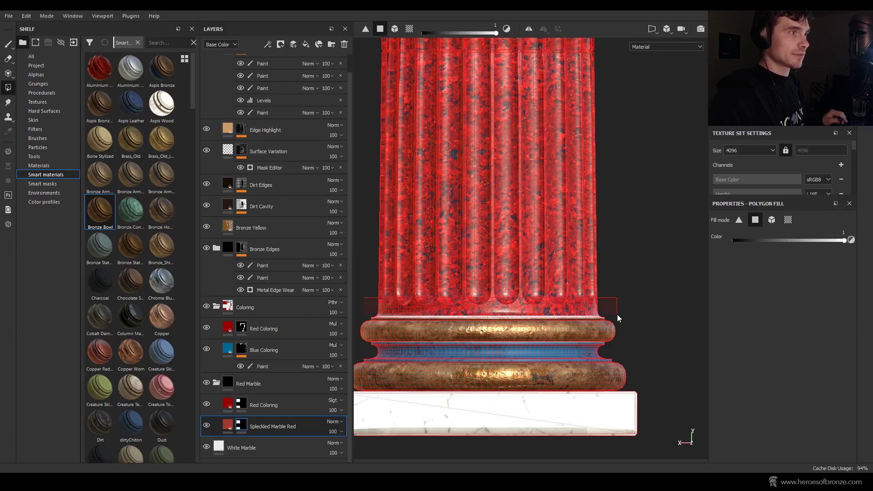
drag(621, 319, 410, 191)
key(1)
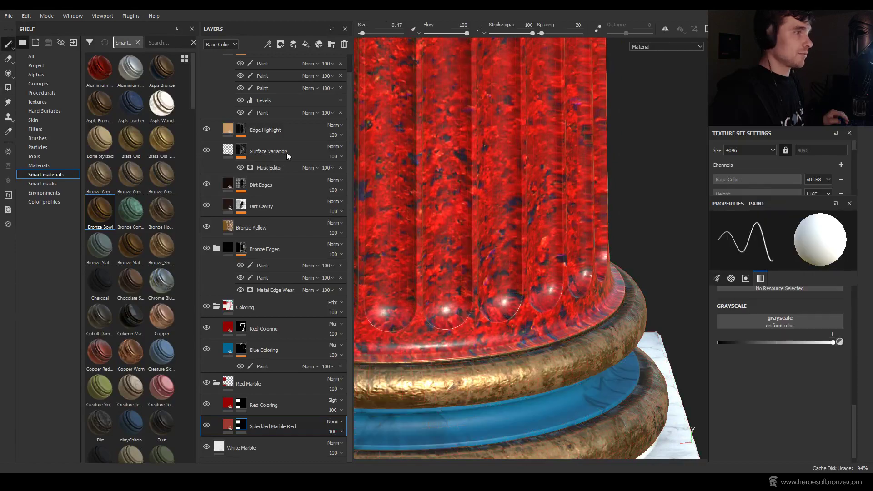
Step: Examine the column from its base up to the capital, including the corner of the capital's top slab
scroll(514, 103, down, 6)
alt+middle_drag(603, 191, 622, 242)
alt+middle_drag(614, 132, 610, 254)
scroll(596, 182, down, 3)
alt+middle_drag(582, 157, 569, 237)
scroll(611, 310, up, 8)
scroll(610, 319, down, 6)
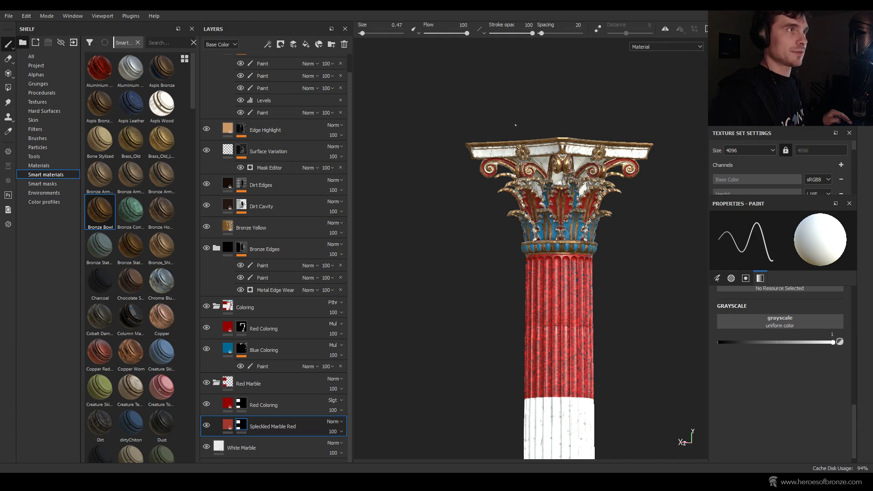
scroll(515, 125, up, 5)
alt+drag(515, 125, 560, 146)
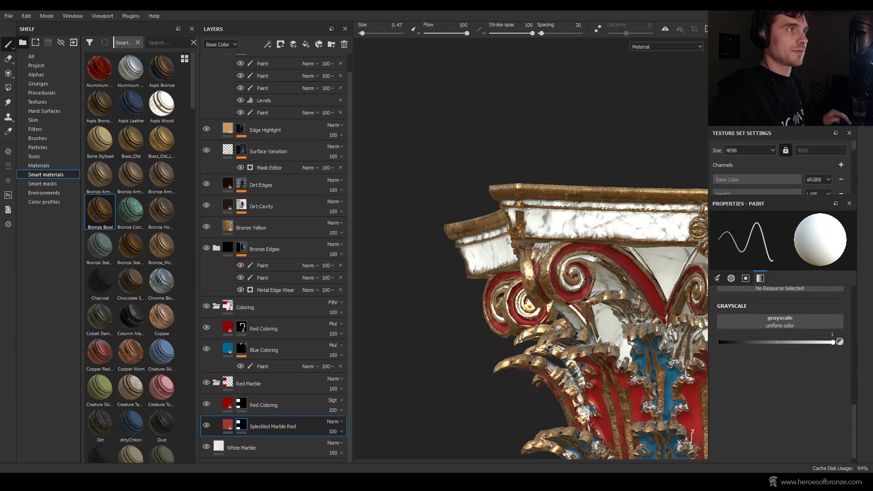
alt+drag(509, 241, 510, 227)
scroll(273, 113, up, 1)
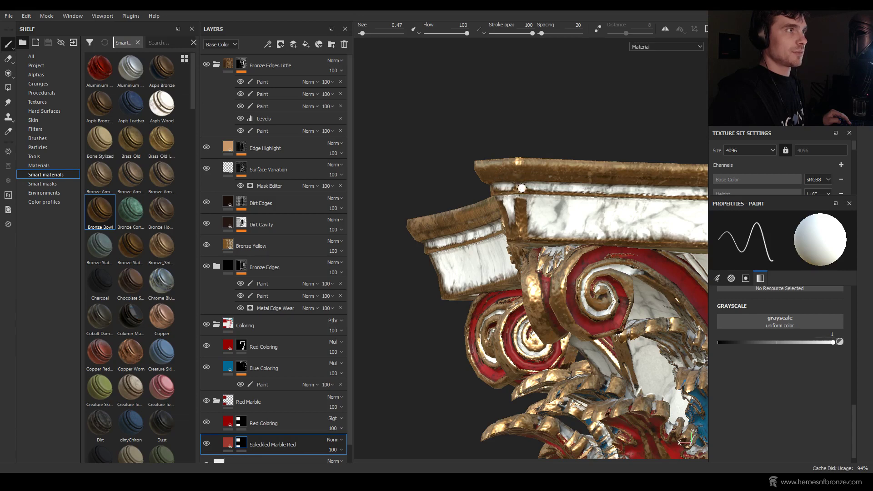
Step: Add a paint effect to the Bronze Edges Little mask and paint bronze over the top slab's corner at brush size 1.06
click(262, 83)
right_click(261, 87)
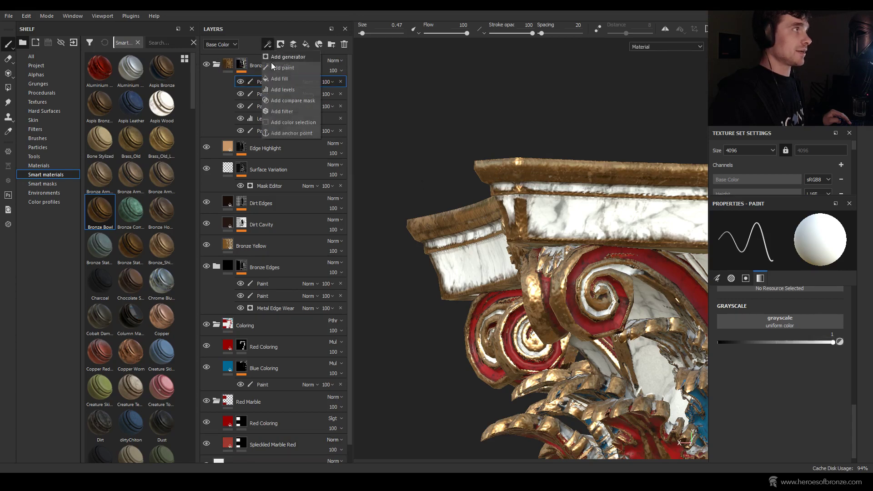
click(282, 64)
ctrl+right_drag(508, 194, 523, 194)
alt+drag(508, 195, 507, 189)
ctrl+right_drag(507, 189, 518, 186)
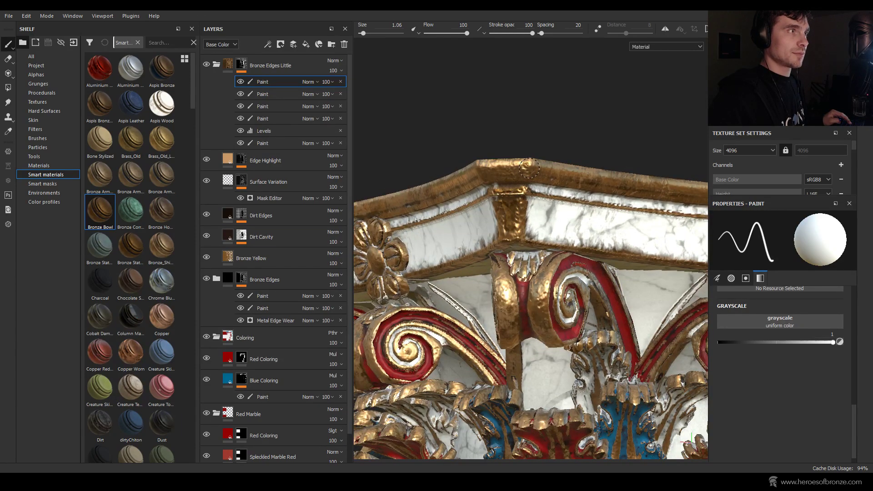
click(501, 205)
alt+drag(500, 205, 511, 198)
Step: Clean up the slab corner's bronze with black at brush size 0.42, and reset the brush to white at size 1.1
key(x)
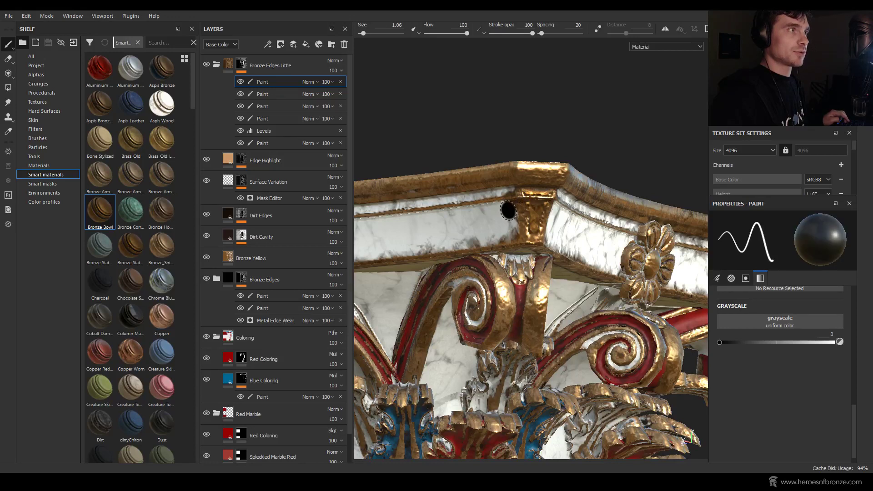
ctrl+right_drag(510, 210, 509, 210)
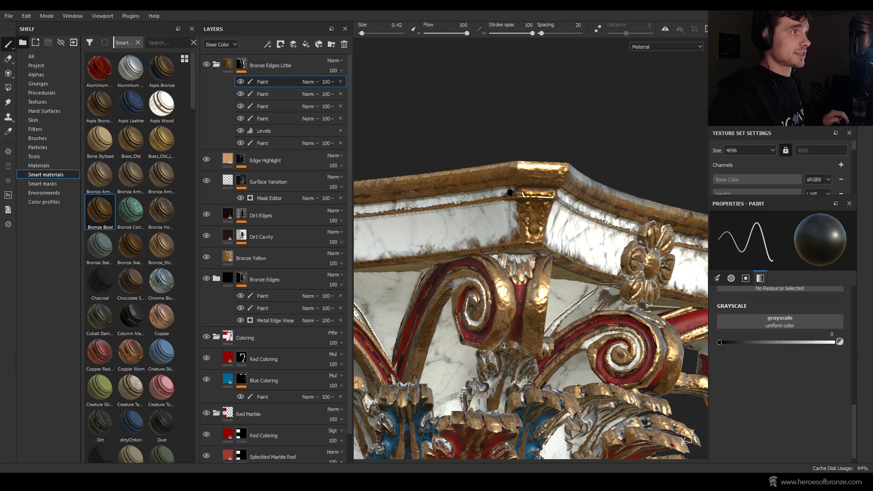
alt+drag(505, 205, 484, 207)
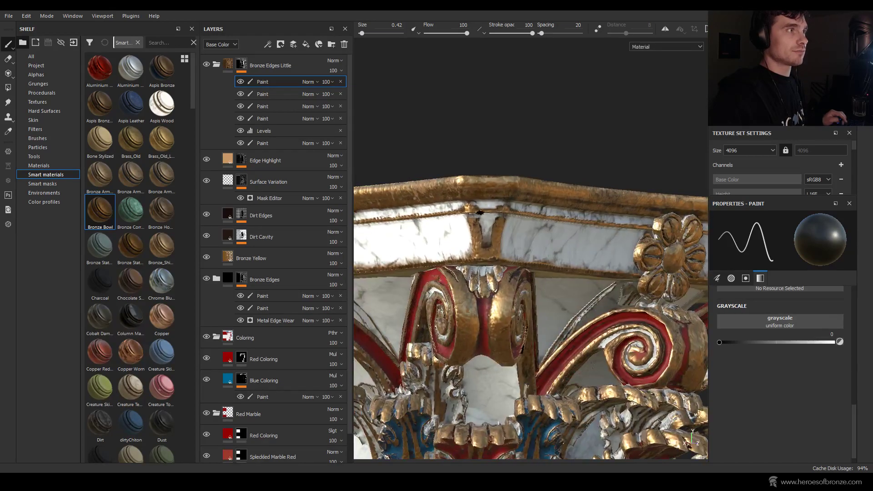
key(x)
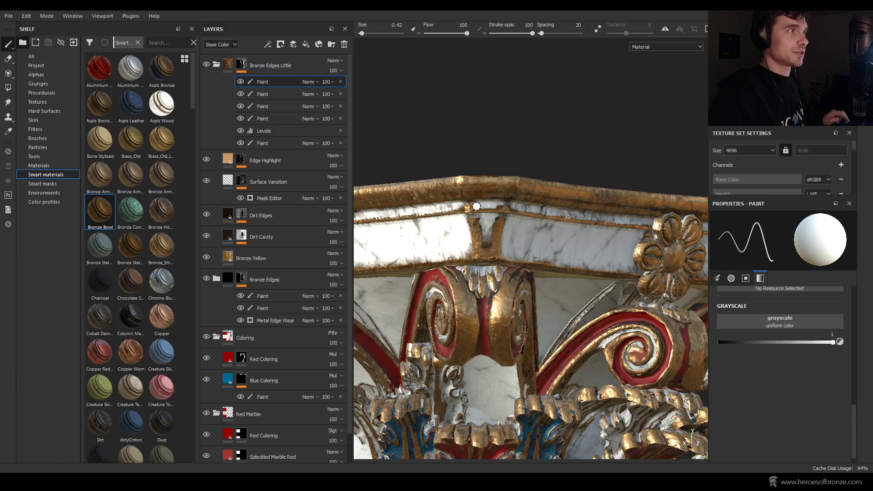
key(bracketright)
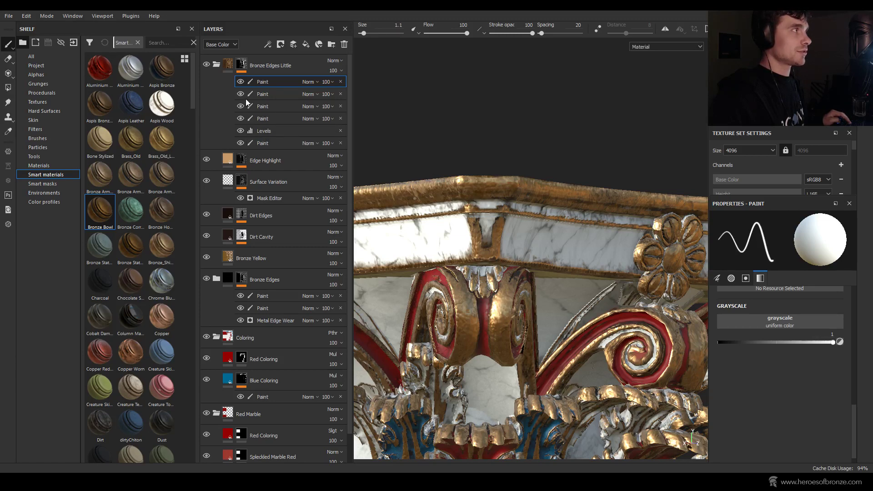
Step: Check the Edge Highlight layer and the Bronze Edges folder's Metal Edge Wear and paint effects, returning to the topmost paint effect
click(245, 164)
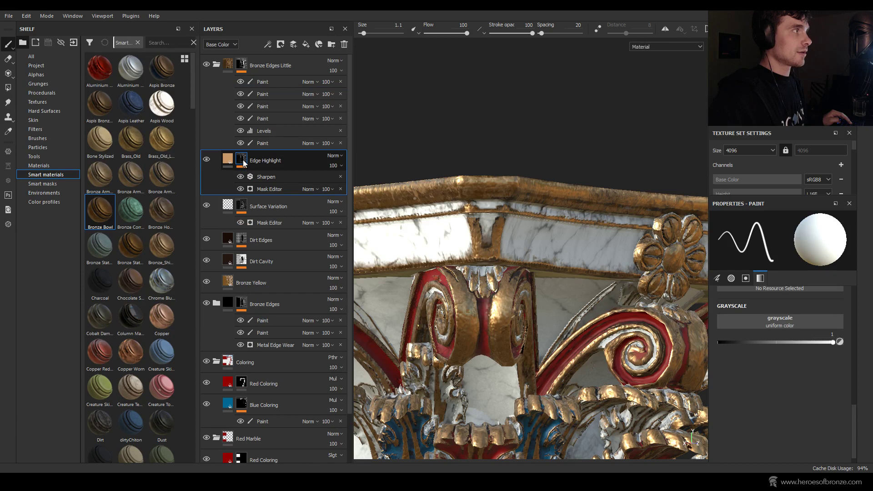
click(228, 158)
scroll(253, 255, down, 1)
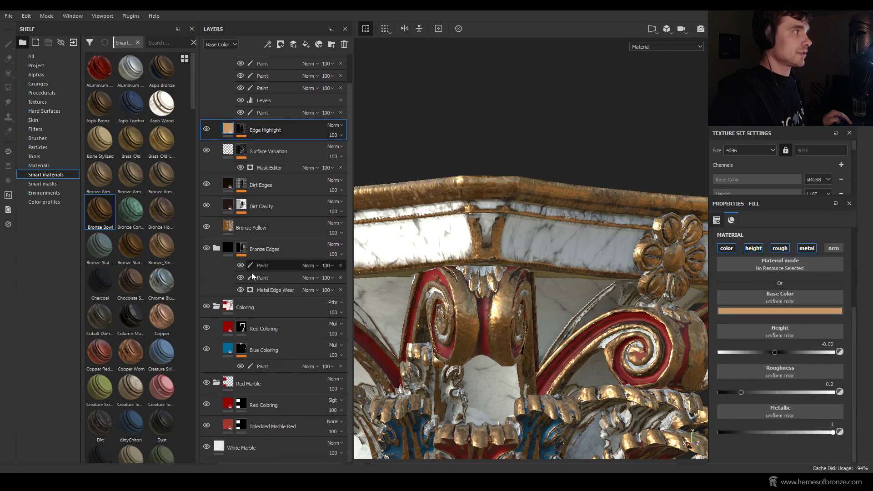
click(263, 290)
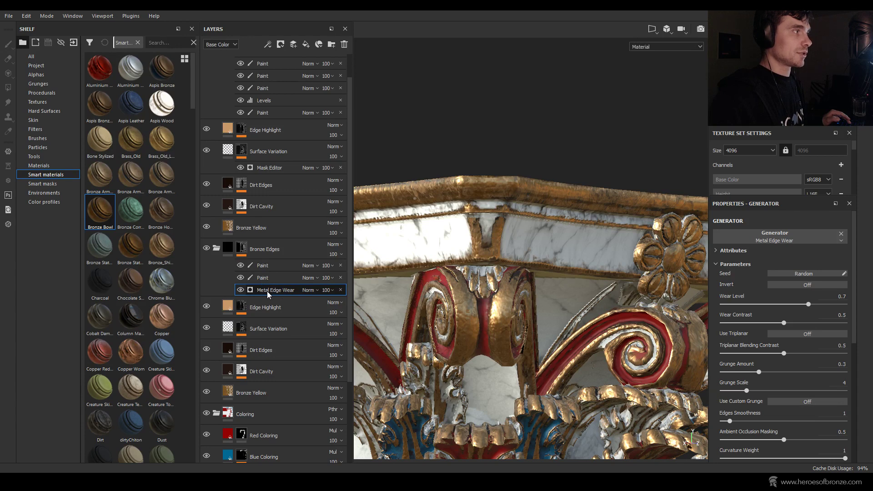
click(261, 278)
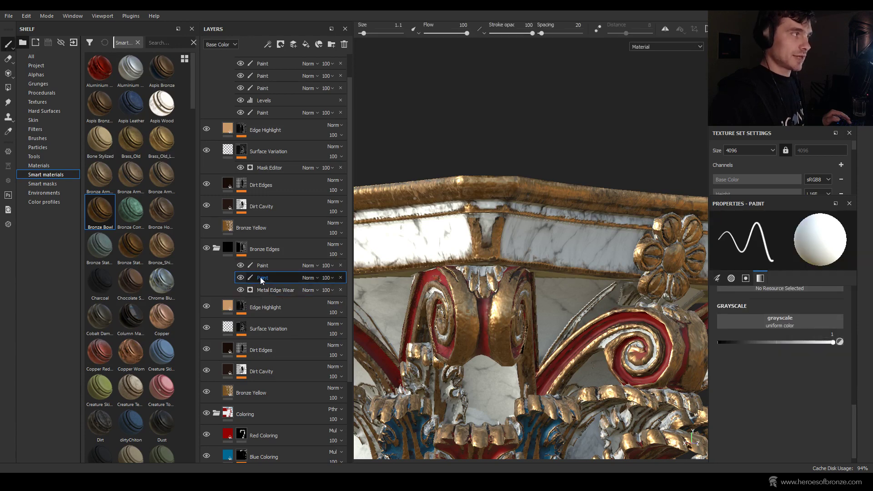
scroll(262, 90, up, 2)
click(262, 82)
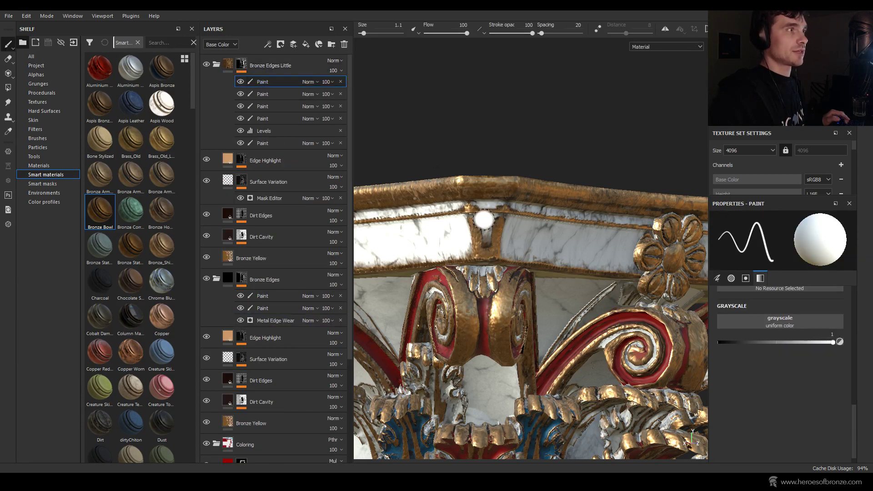
Step: Paint bronze onto the remaining corners of the capital's top slab in white at brush size 1.1
mouse_move(474, 202)
mouse_down()
mouse_move(487, 241)
mouse_move(503, 200)
mouse_move(406, 199)
mouse_up()
scroll(462, 201, down, 3)
mouse_move(462, 201)
alt+mouse_down()
mouse_move(458, 234)
mouse_move(384, 218)
mouse_move(400, 217)
alt+mouse_up()
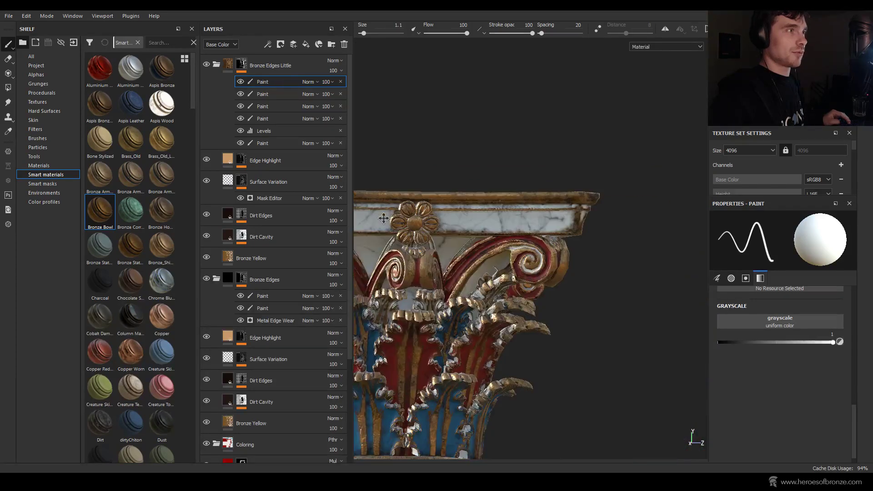
scroll(612, 205, up, 4)
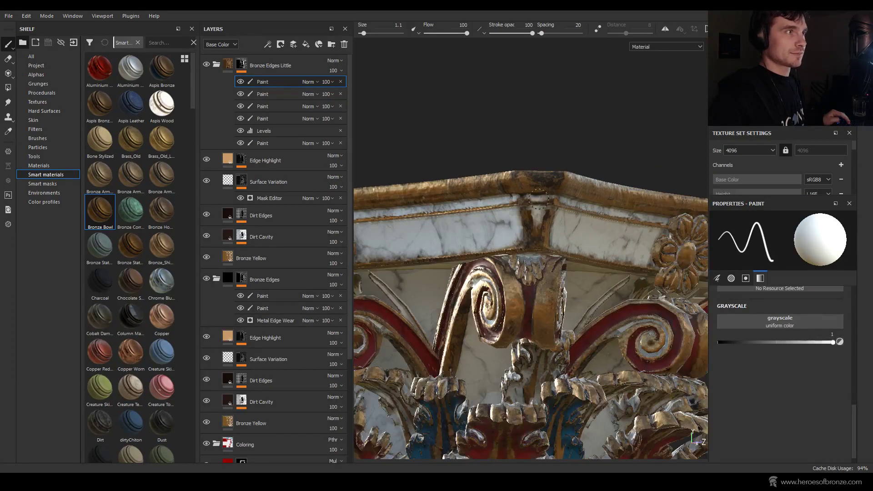
alt+drag(547, 193, 495, 203)
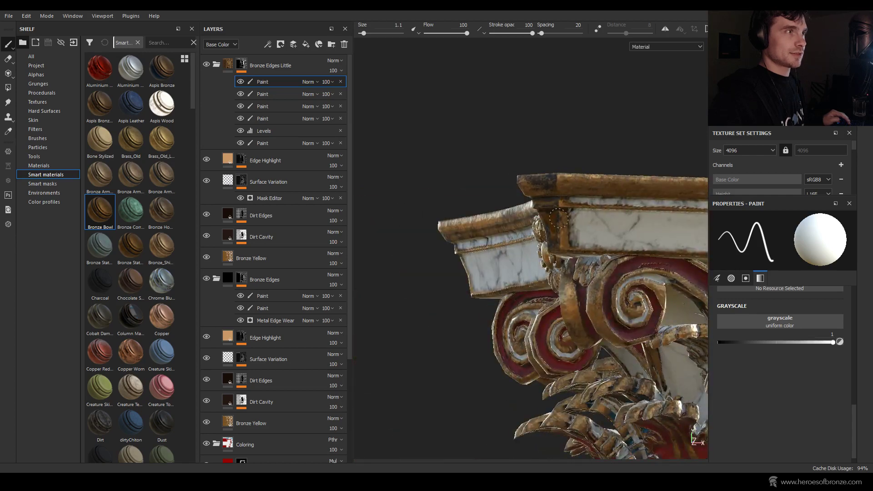
mouse_move(559, 219)
alt+mouse_down()
mouse_move(544, 218)
mouse_move(542, 234)
alt+mouse_up()
alt+drag(552, 277, 482, 228)
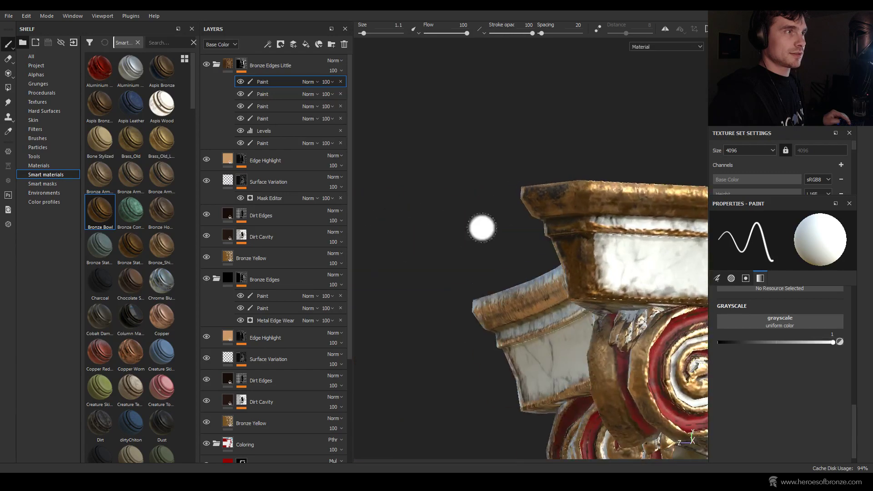
scroll(582, 232, down, 5)
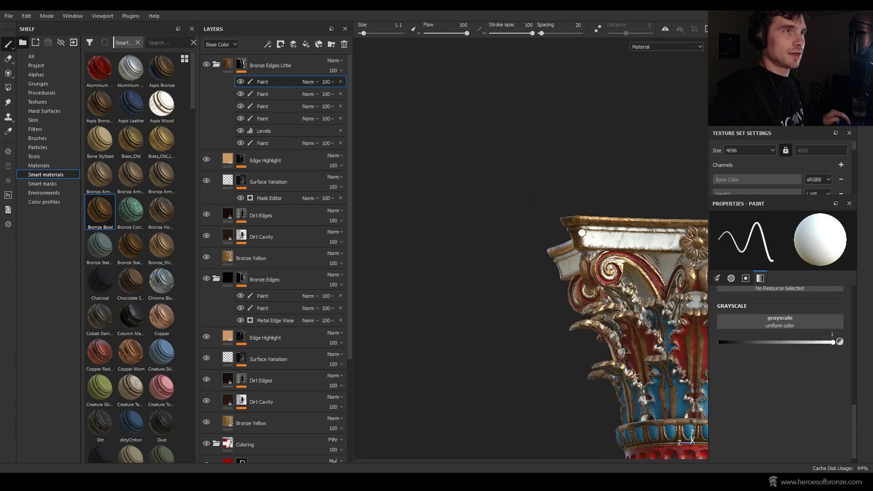
alt+drag(582, 233, 503, 211)
scroll(503, 227, up, 4)
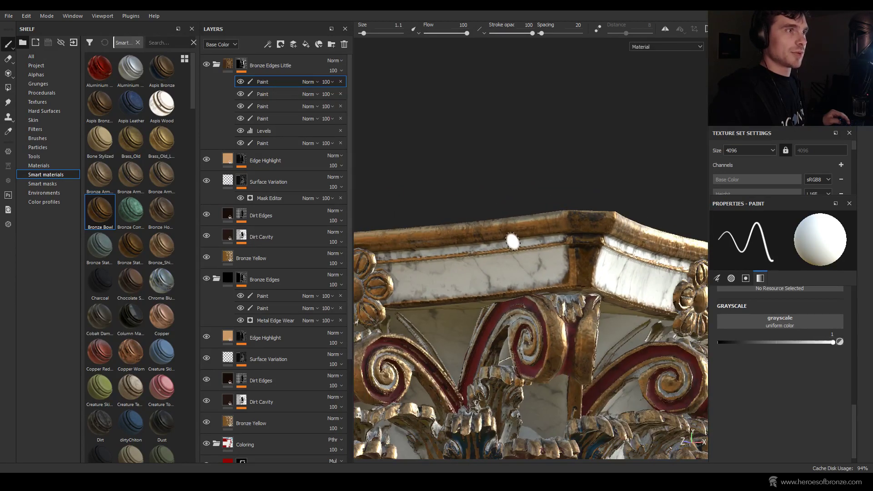
mouse_move(513, 242)
alt+mouse_down()
mouse_move(501, 261)
mouse_move(522, 259)
alt+mouse_up()
scroll(501, 261, down, 3)
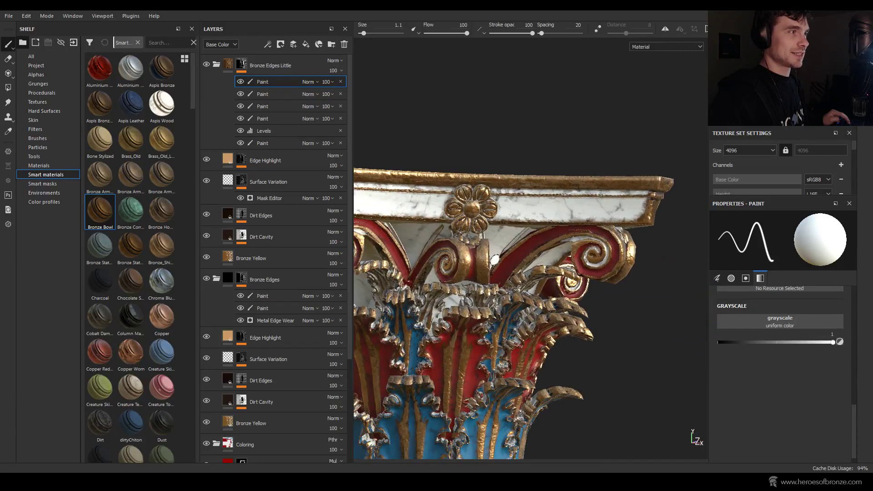
Step: Examine the whole column and its capital from several distances and angles under rotated environment lighting
scroll(482, 255, down, 6)
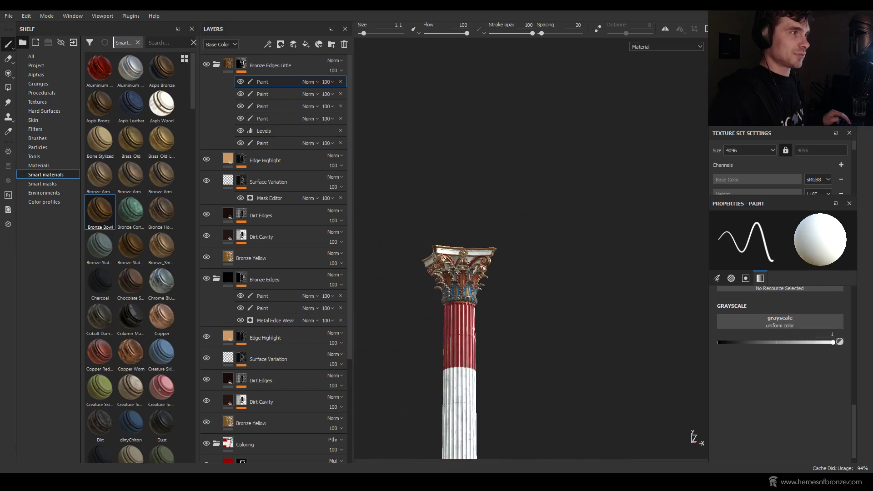
scroll(482, 255, down, 3)
alt+drag(482, 256, 425, 195)
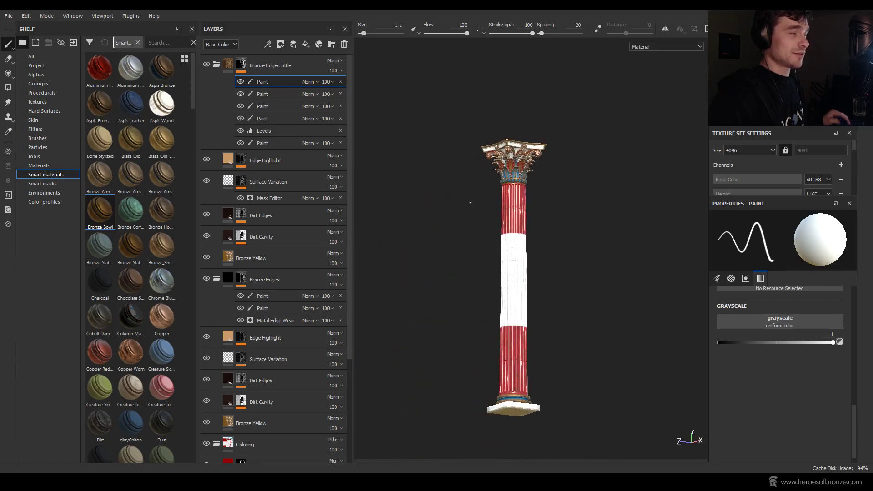
scroll(479, 206, up, 2)
alt+middle_drag(480, 206, 502, 163)
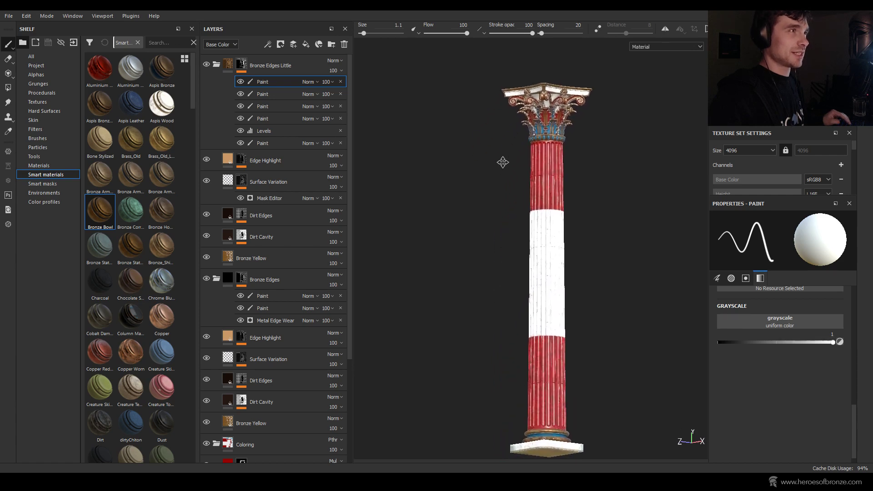
scroll(496, 168, down, 2)
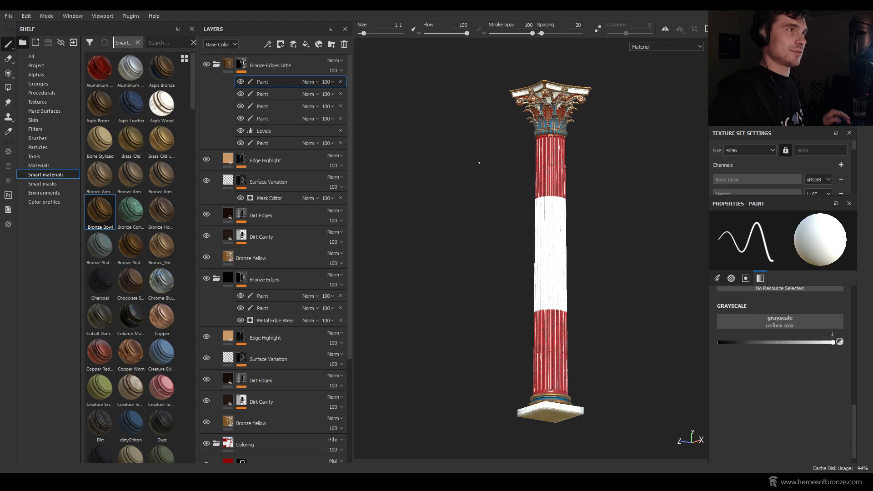
shift+right_drag(479, 162, 503, 160)
scroll(510, 147, up, 5)
scroll(510, 147, down, 5)
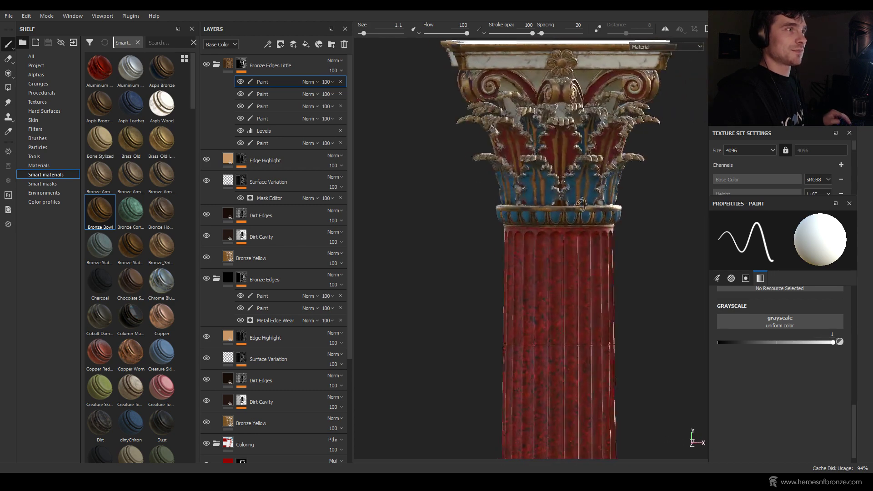
alt+drag(510, 147, 556, 201)
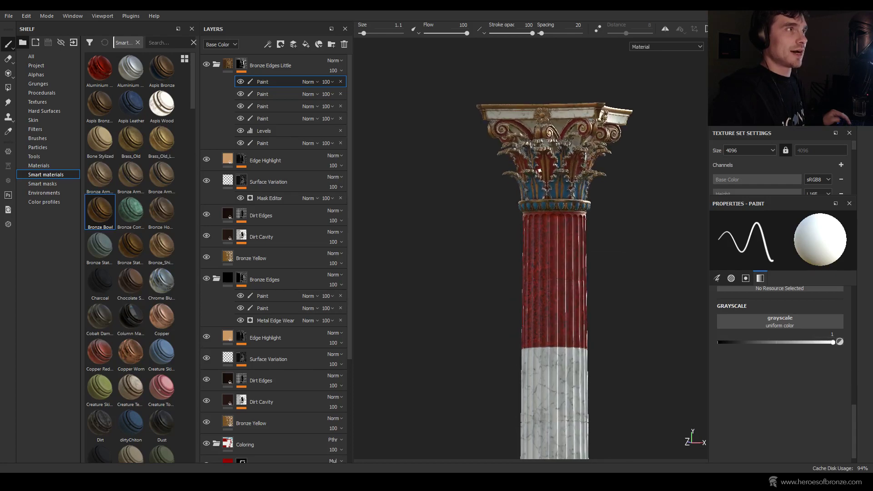
Step: Collapse the Bronze Edges Little and Bronze Edges folders in the layer stack, including their mask effects
click(217, 64)
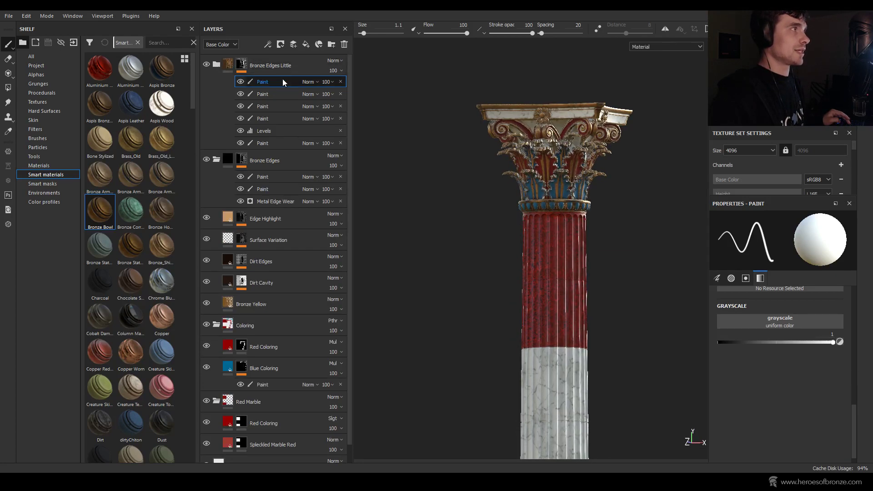
click(215, 64)
click(217, 63)
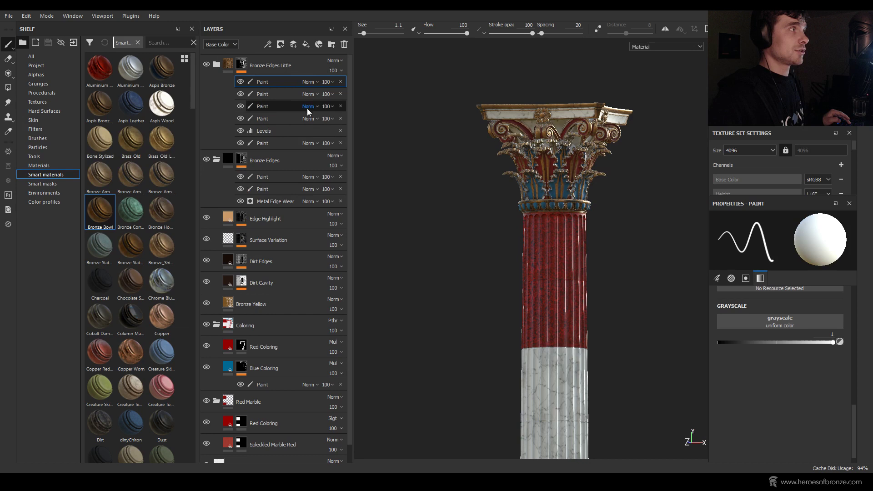
click(216, 63)
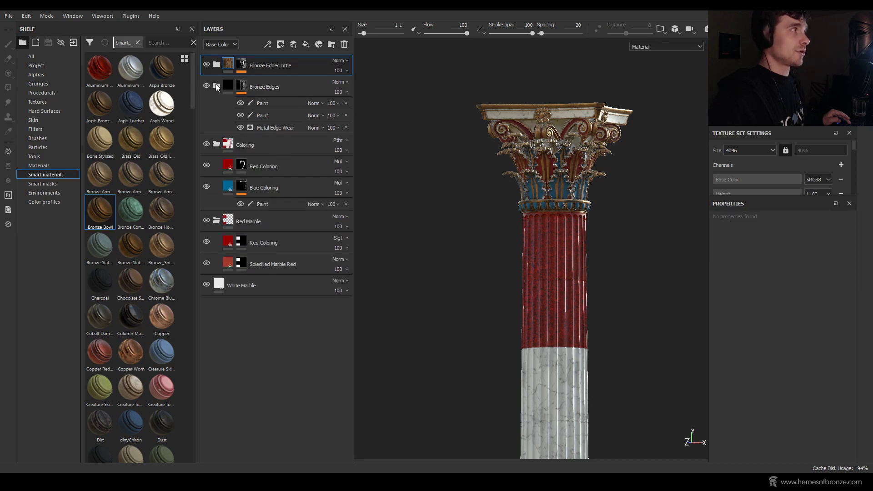
click(216, 86)
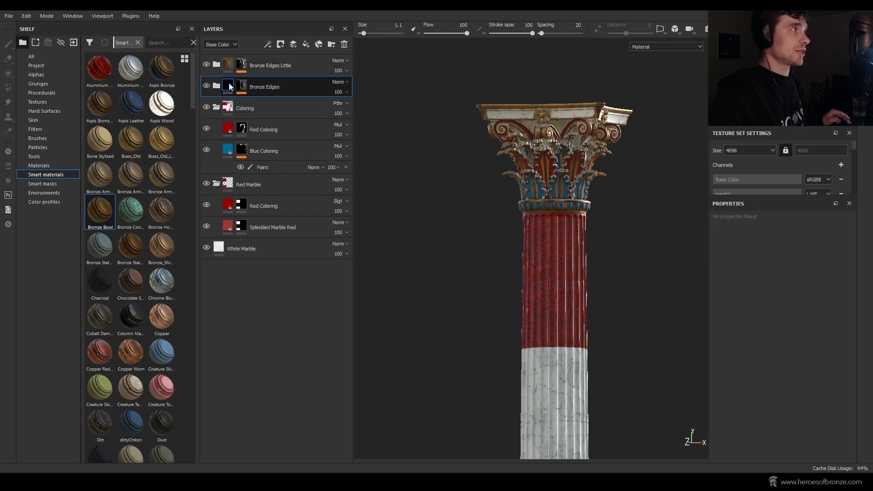
Step: Group the Bronze Edges Little and Bronze Edges folders into a new folder named Bronze
ctrl+click(272, 88)
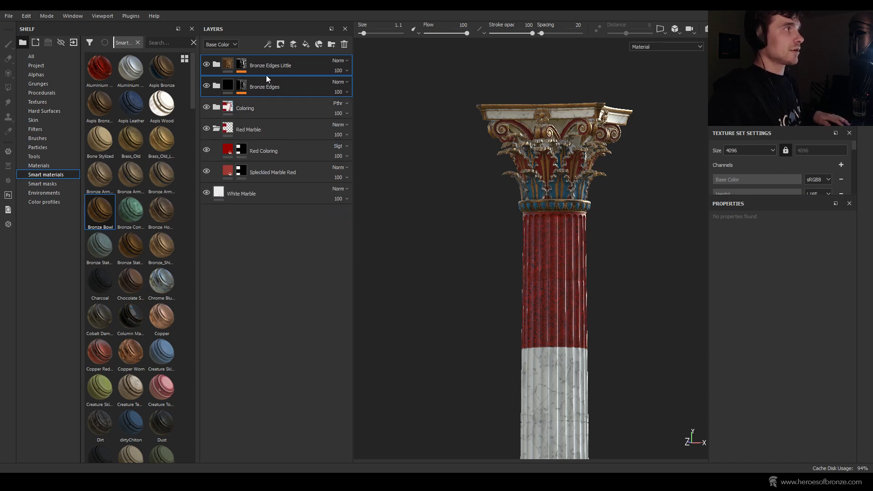
key(ctrl+g)
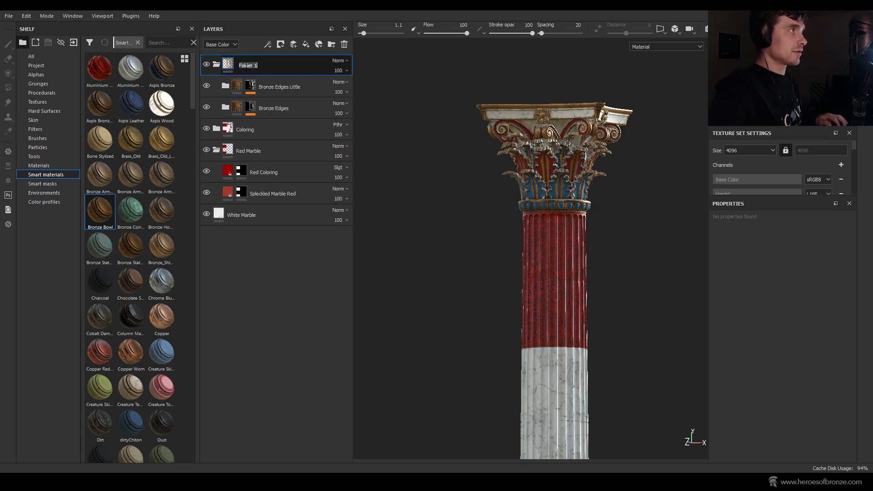
double_click(245, 66)
text(Bronze)
key(Return)
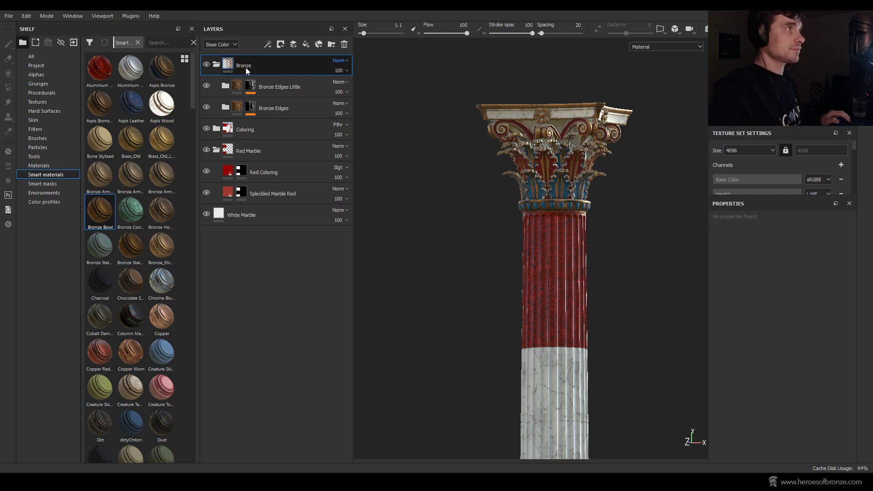
Step: Set the Bronze folder's blending mode to Passthrough, check the capital's appearance, and collapse the folder
click(340, 61)
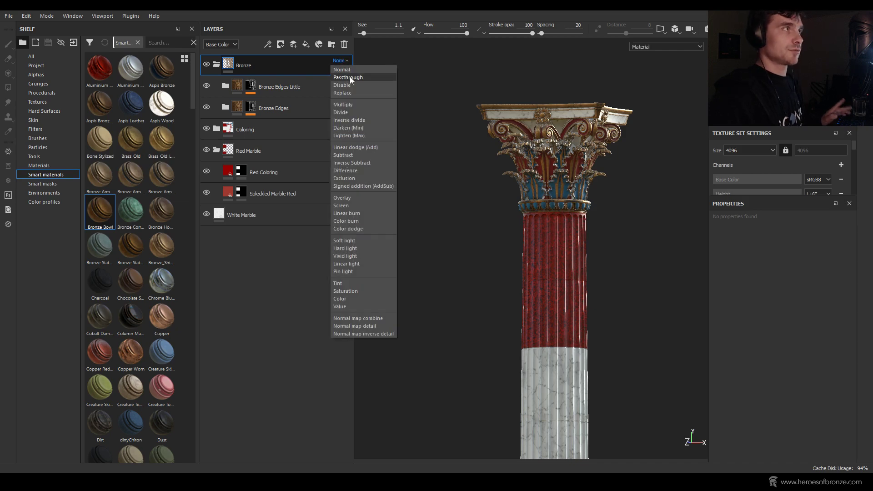
click(351, 78)
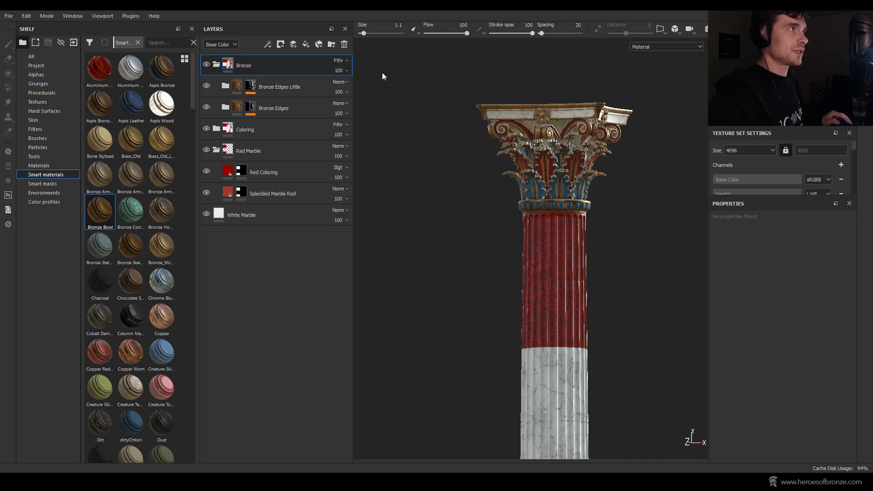
scroll(511, 136, up, 3)
alt+drag(510, 136, 493, 126)
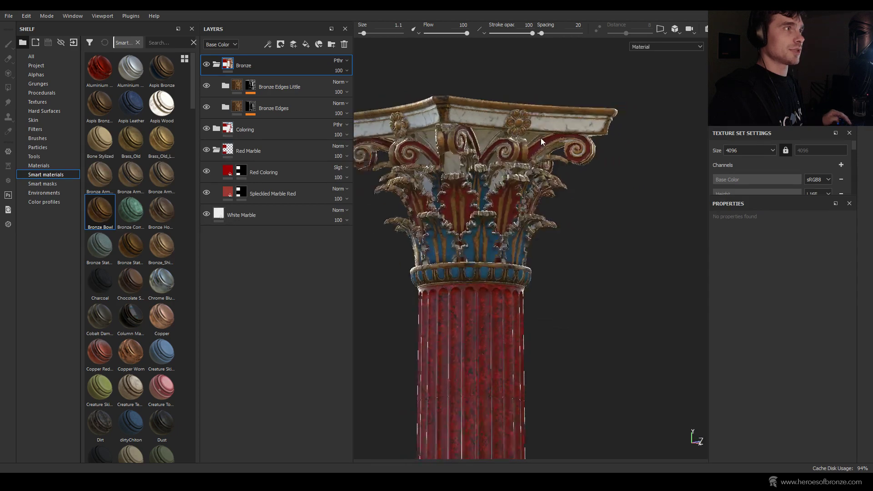
scroll(517, 133, up, 2)
scroll(518, 134, down, 2)
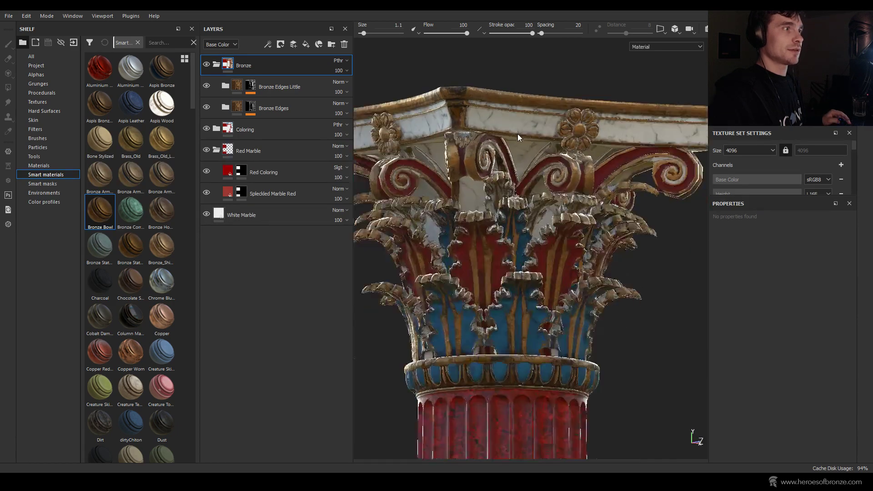
scroll(473, 163, down, 2)
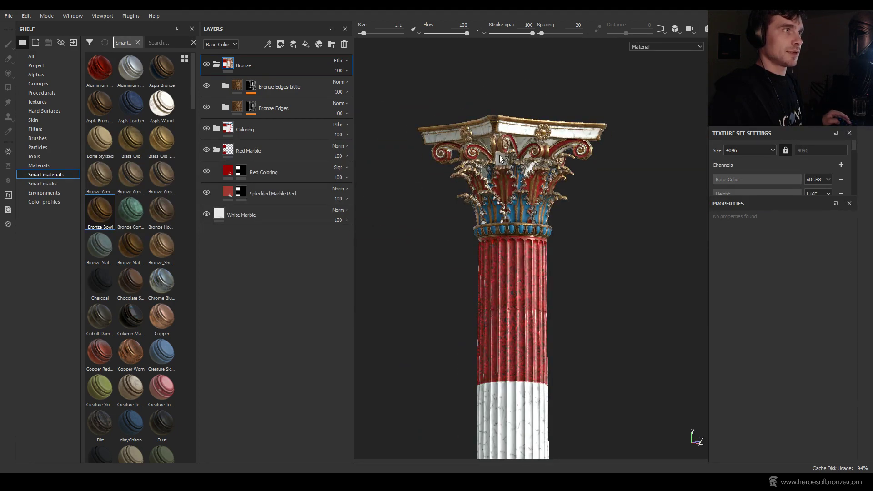
scroll(471, 185, down, 1)
click(217, 64)
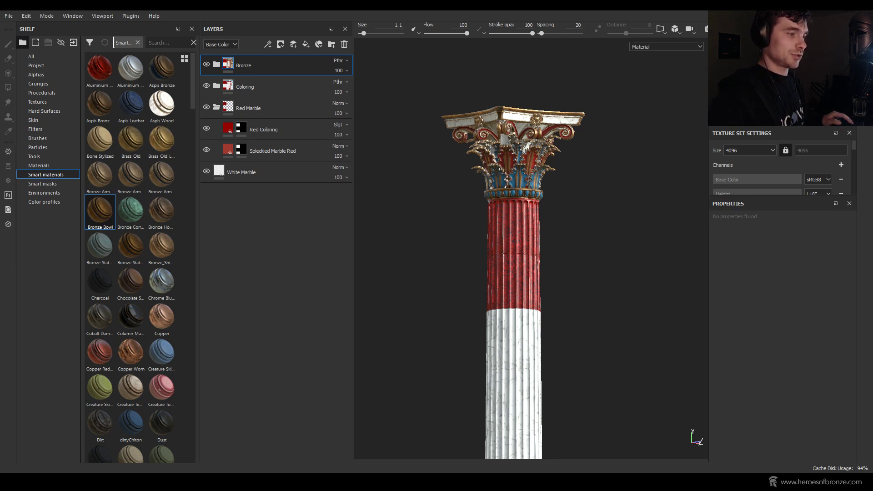
Step: Switch to the browser to view the CGTrader page of the column model, and return to Substance Painter
key(alt+Tab)
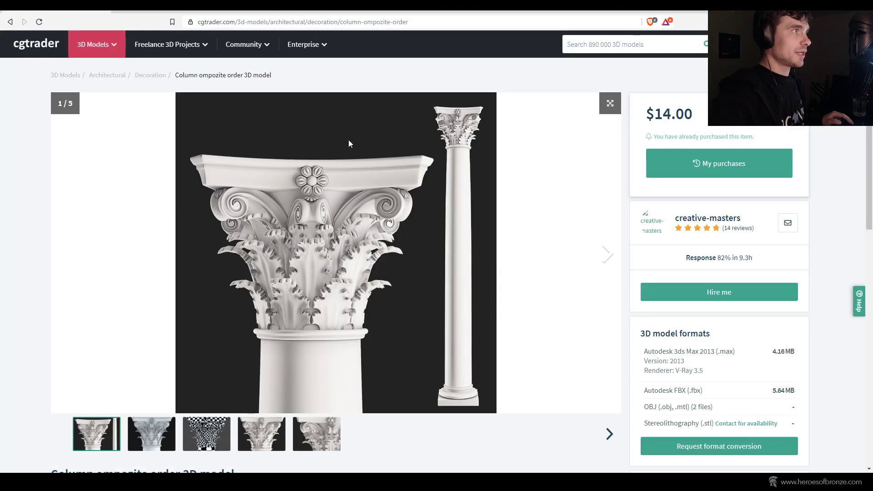
scroll(350, 143, down, 1)
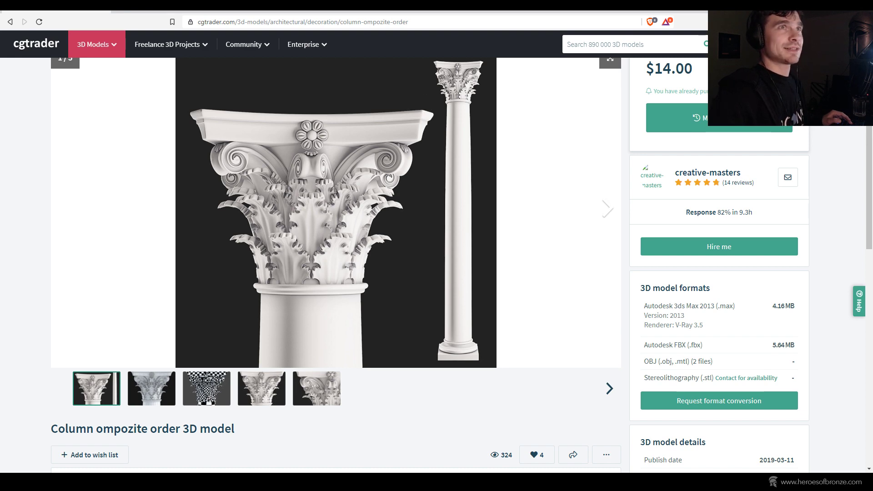
key(alt+Tab)
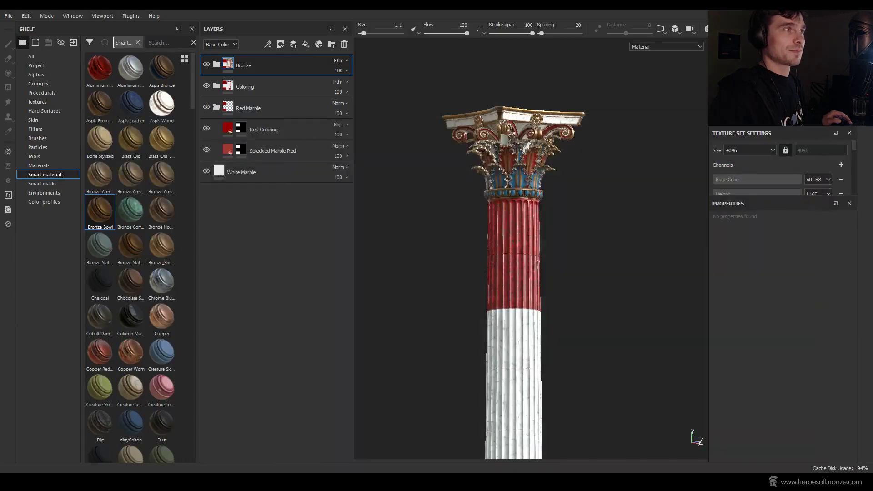
Step: Examine the textured column from base to capital at several distances and angles, ending close up on the fluted shaft
scroll(543, 219, up, 5)
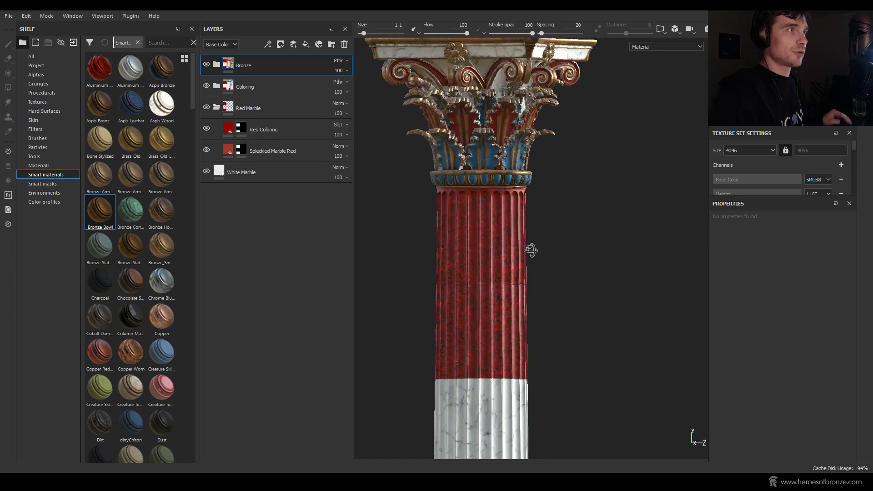
scroll(509, 182, down, 2)
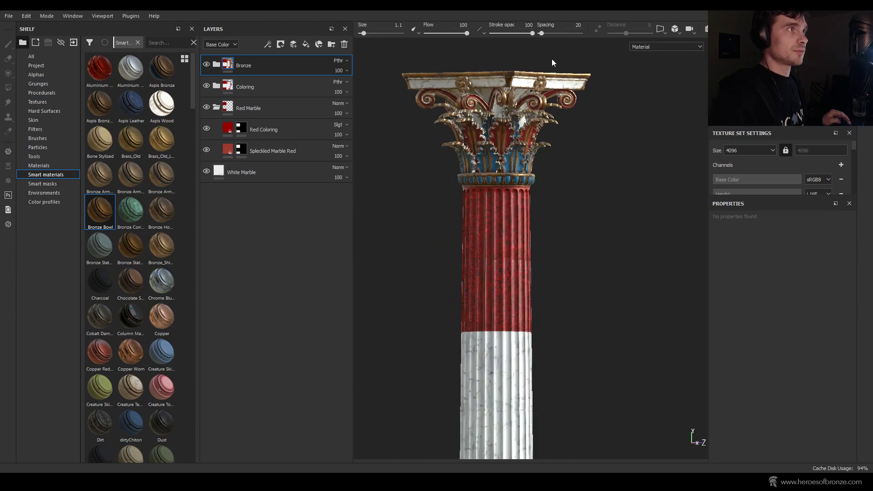
middle_drag(509, 247, 513, 151)
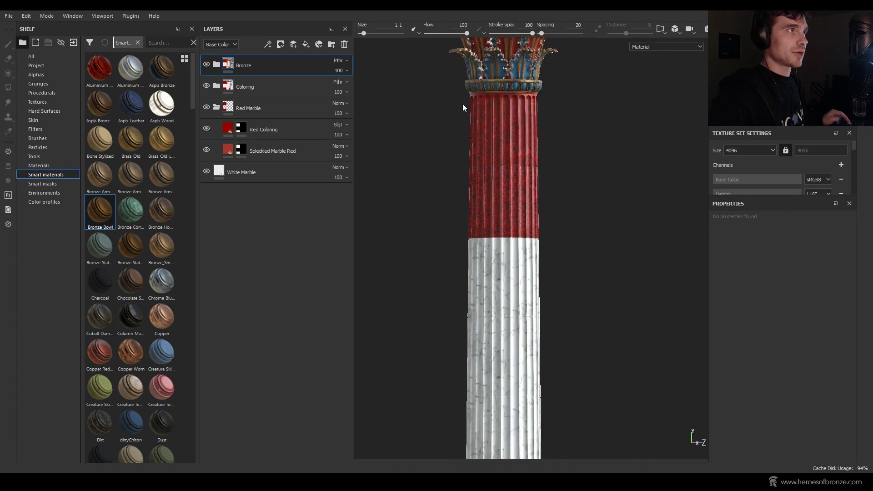
scroll(552, 182, down, 8)
alt+middle_drag(554, 256, 557, 241)
scroll(544, 249, up, 4)
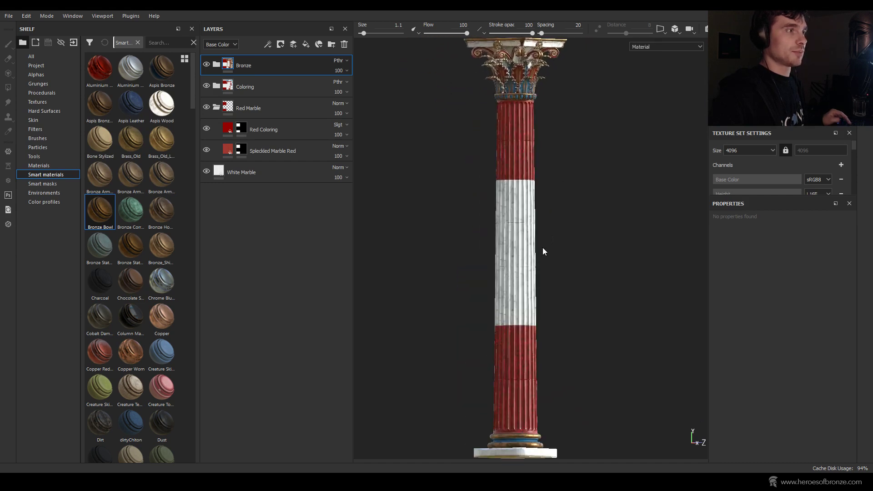
scroll(559, 246, down, 1)
alt+drag(559, 248, 606, 232)
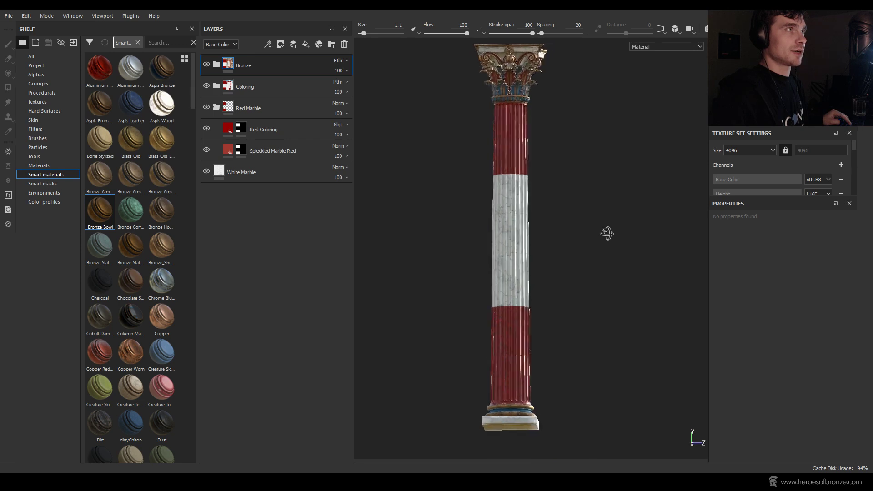
scroll(547, 117, up, 3)
alt+middle_drag(546, 113, 567, 220)
scroll(533, 231, up, 5)
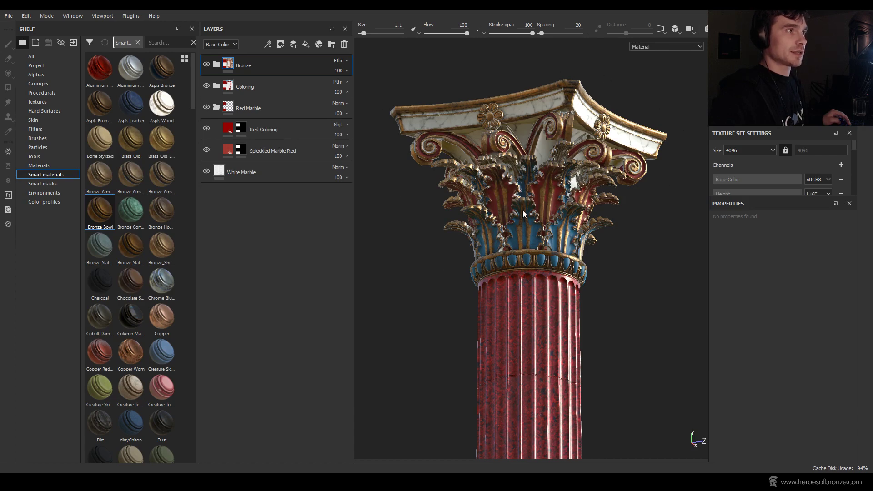
alt+drag(521, 214, 589, 253)
scroll(503, 238, up, 3)
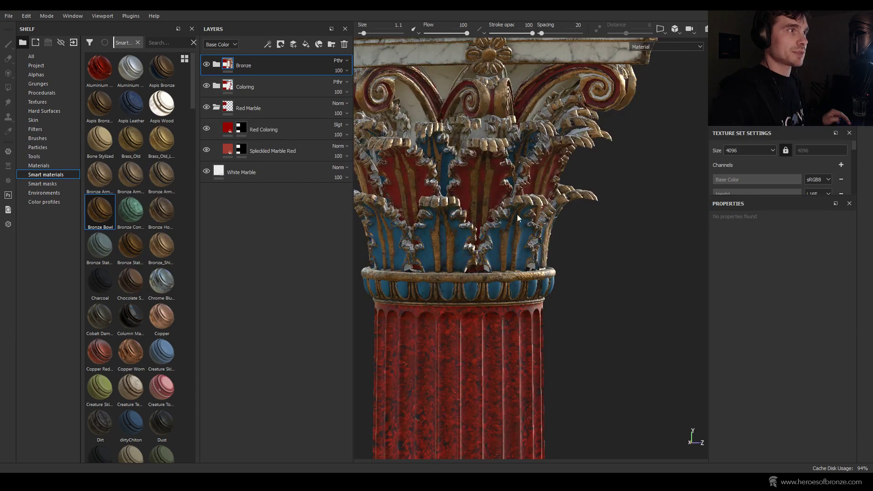
scroll(520, 175, down, 3)
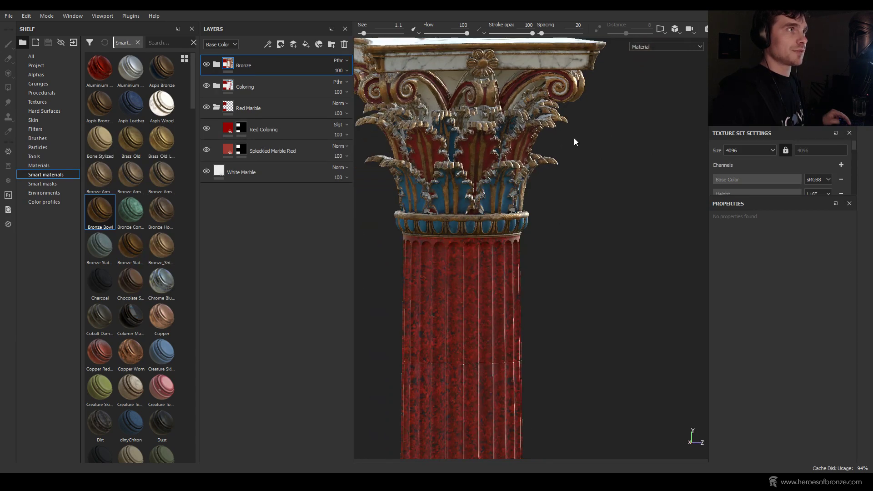
alt+middle_drag(579, 226, 595, 308)
scroll(574, 152, down, 4)
alt+drag(591, 305, 535, 290)
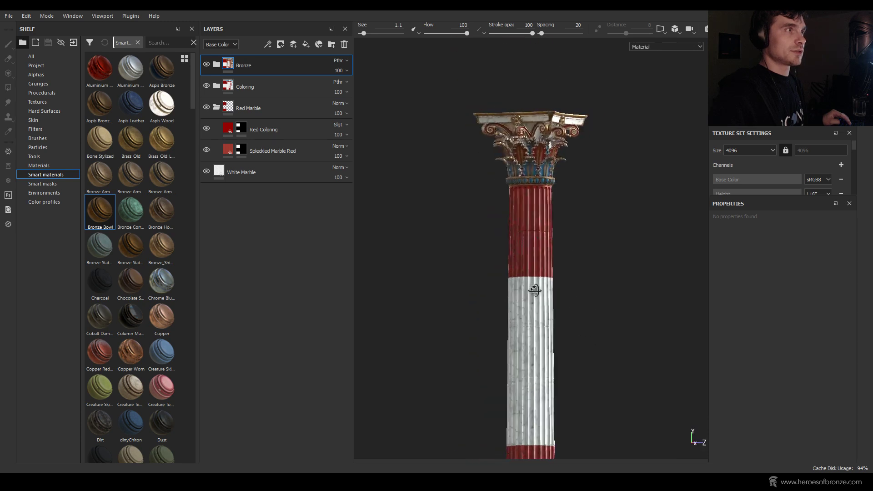
scroll(535, 208, up, 2)
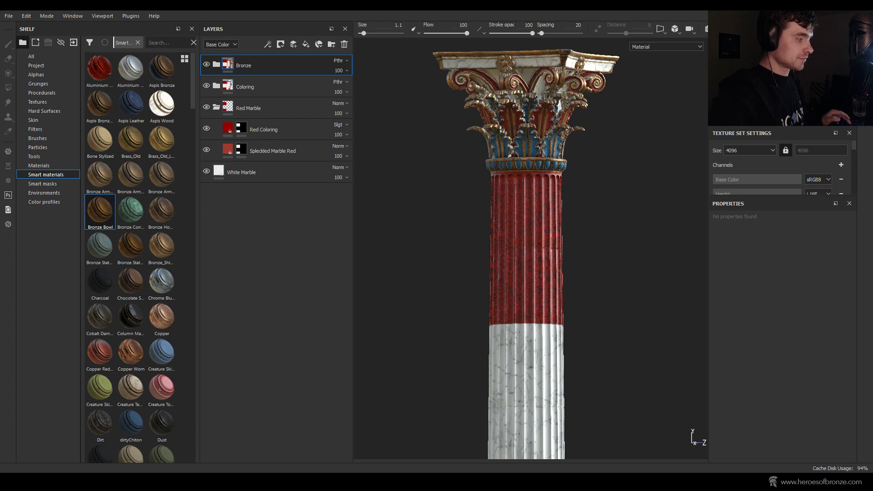
scroll(545, 302, up, 8)
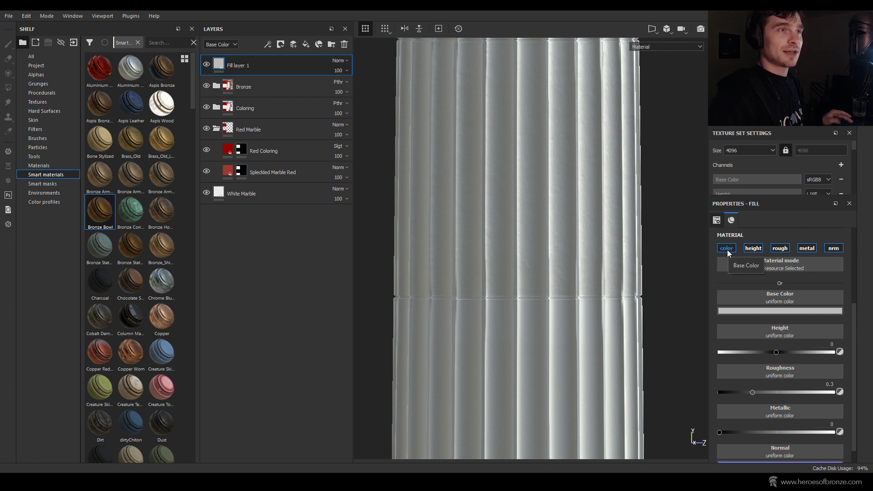
Step: Switch the fill layer's height, rough, metal and nrm channels off one by one, and turn them back on
click(754, 249)
click(780, 248)
click(807, 249)
click(834, 248)
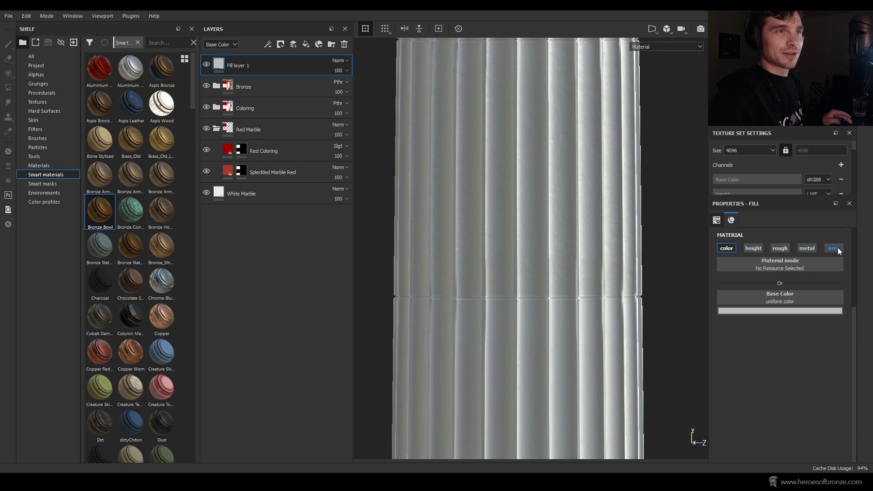
click(808, 248)
click(834, 249)
click(780, 248)
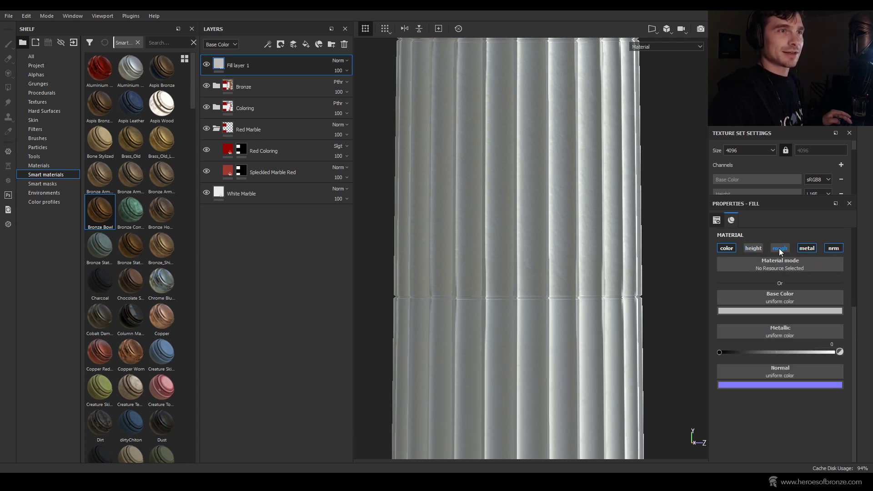
click(753, 248)
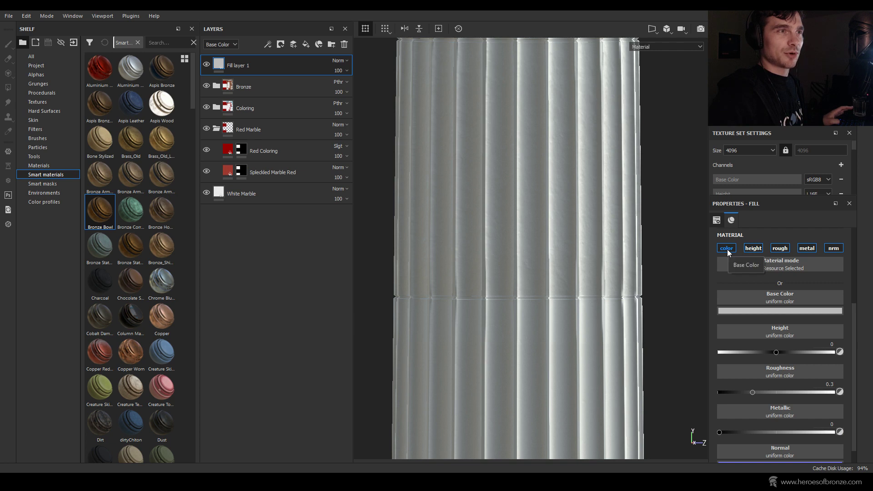
Step: Restrict the fill layer to the color and rough channels and set its roughness to 0.93
ctrl+click(727, 250)
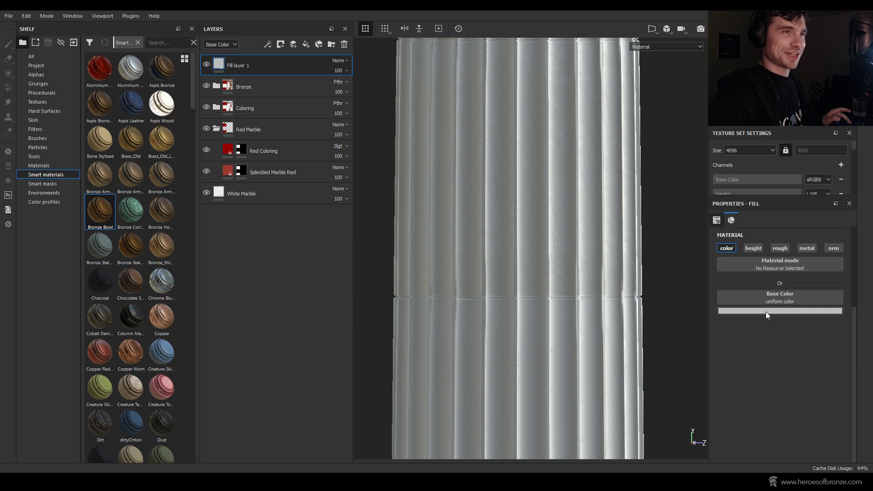
click(782, 250)
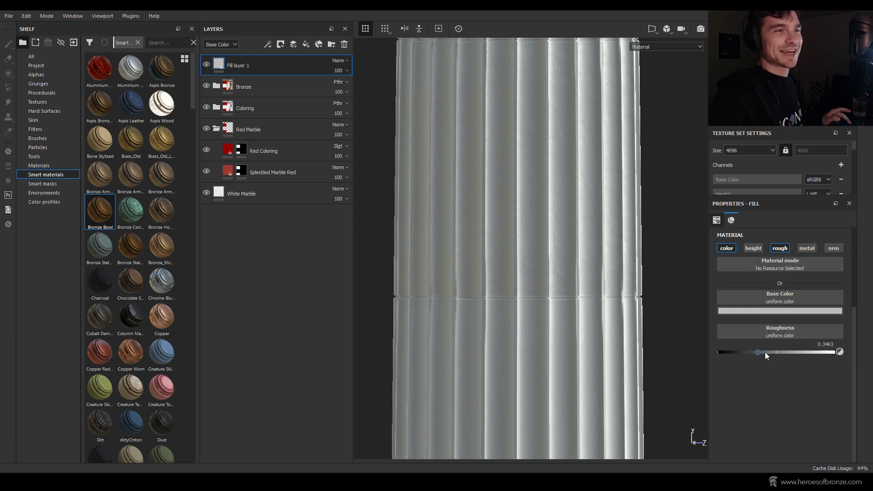
drag(765, 355, 801, 356)
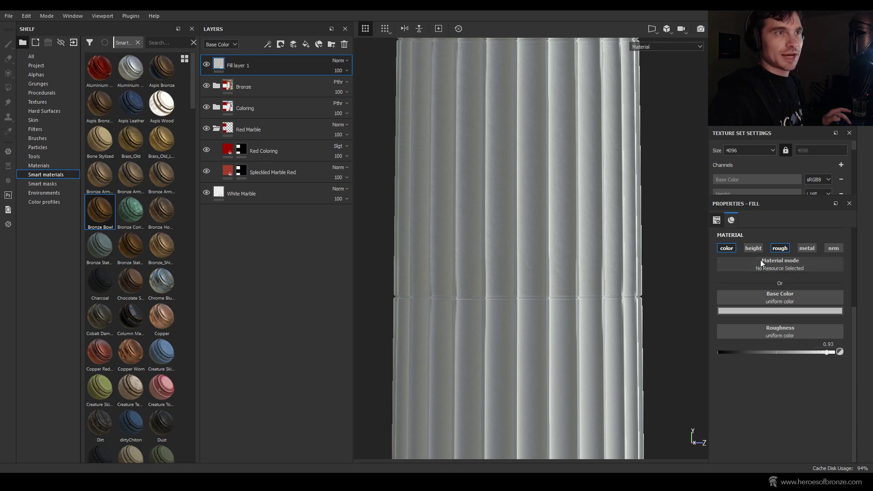
Step: Set the fill layer's base color to a dark grey with R, G and B at 0.056
click(764, 312)
drag(858, 355, 866, 387)
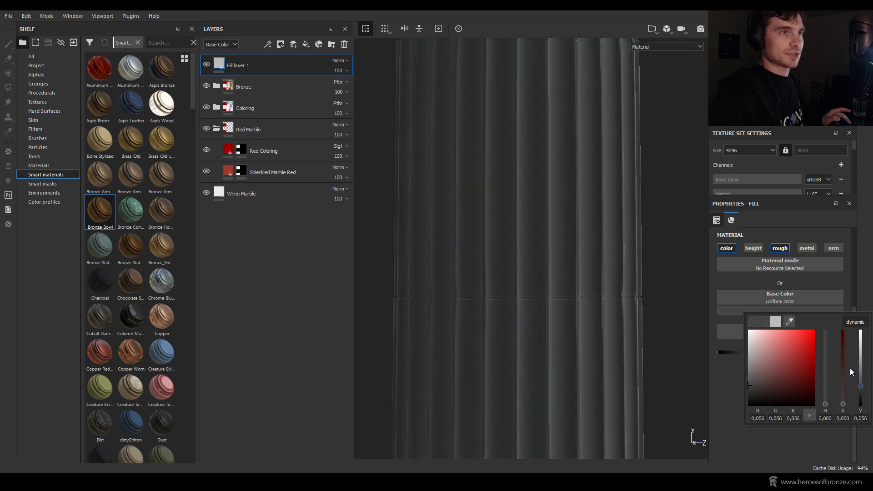
click(812, 233)
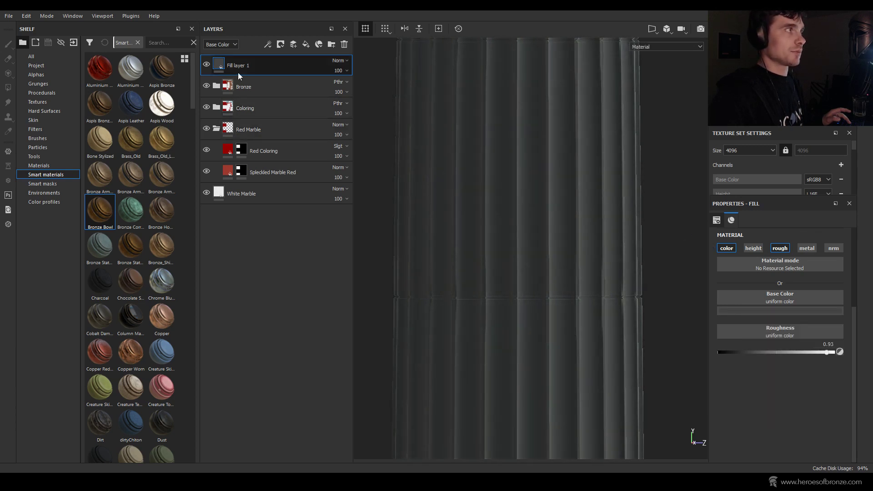
Step: Give the dark fill layer a black mask and rename the layer Dirt 1
click(285, 45)
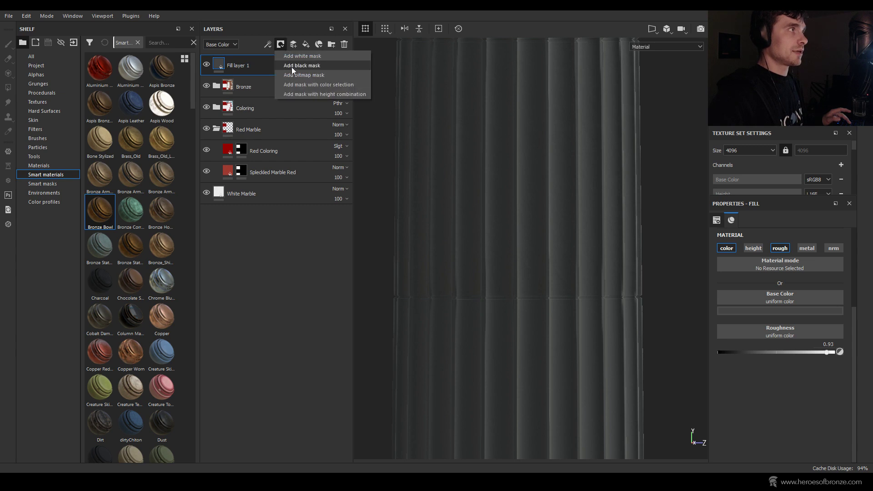
click(293, 67)
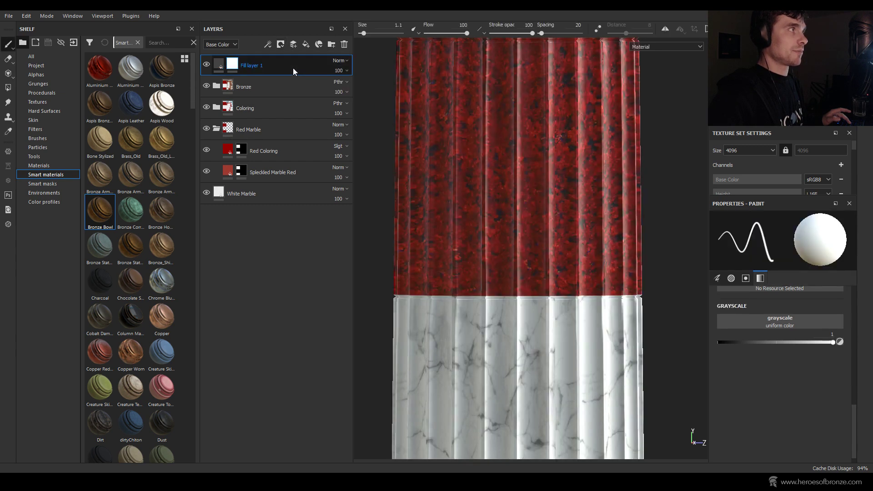
double_click(253, 64)
text(Dirt)
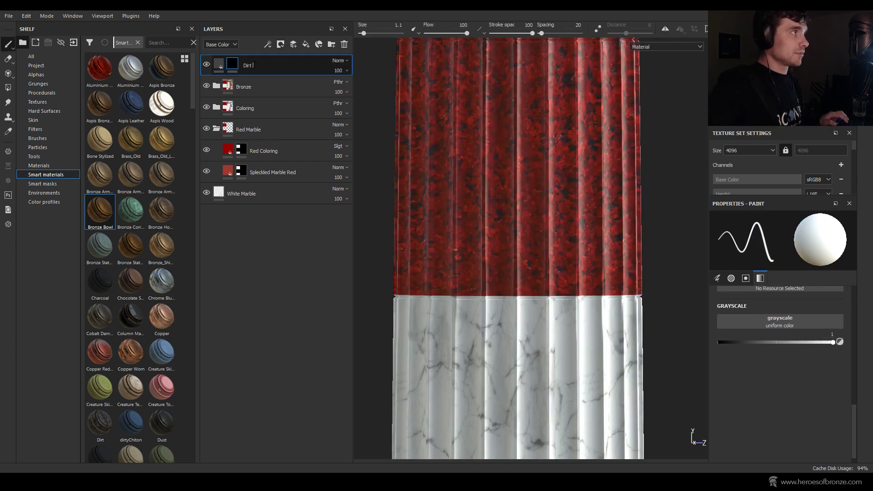
text( 1)
key(Return)
Step: Fill the joint ring between the red and white shaft sections on the Dirt 1 mask, and erase spill beyond it with value 0
click(7, 91)
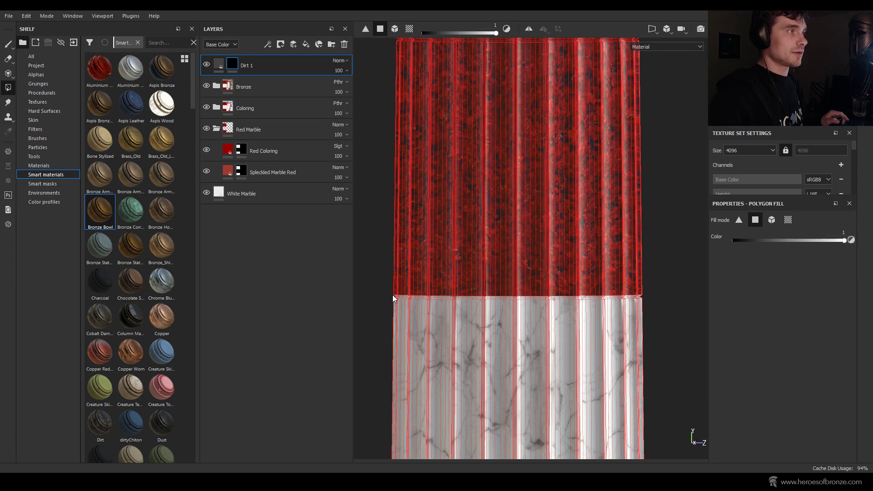
drag(392, 295, 663, 294)
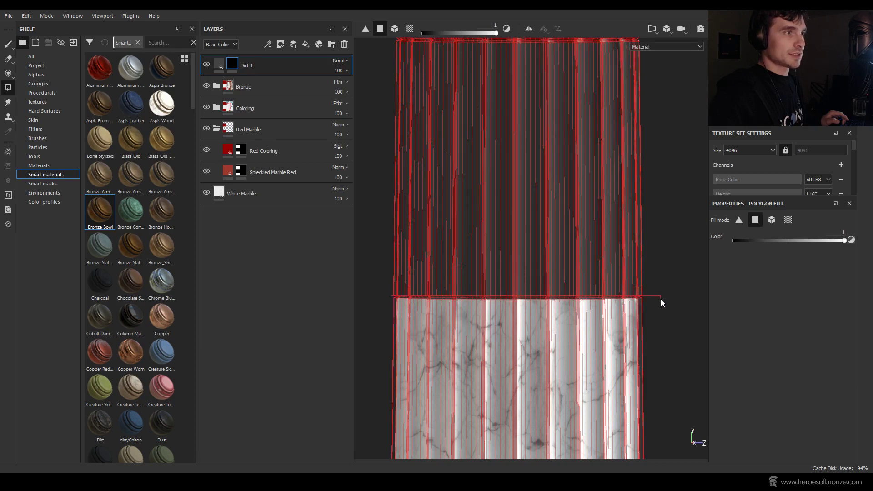
key(x)
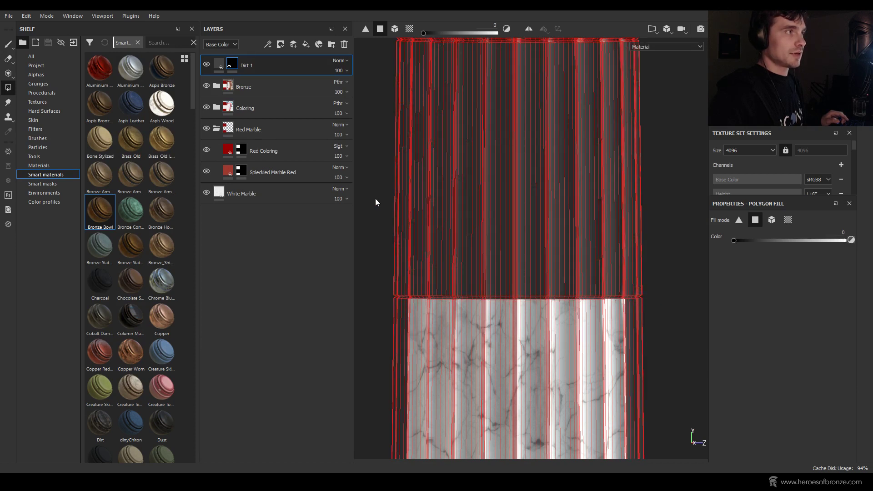
mouse_move(375, 203)
mouse_down()
mouse_move(556, 210)
mouse_move(682, 238)
mouse_up()
drag(387, 336, 690, 360)
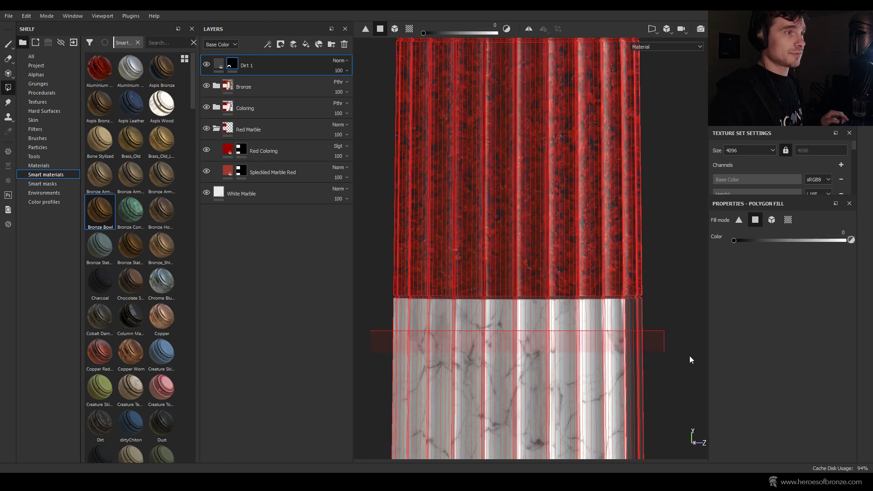
mouse_move(640, 310)
alt+mouse_down()
mouse_move(552, 299)
mouse_move(591, 308)
alt+mouse_up()
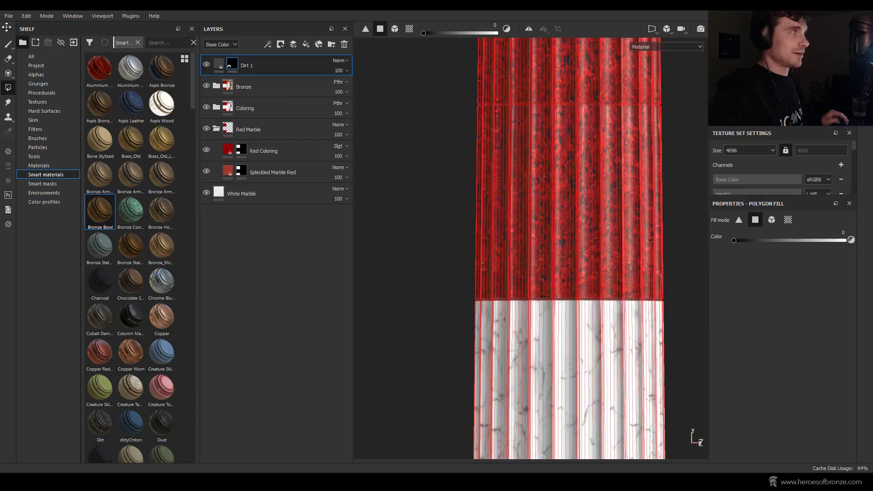
click(8, 44)
scroll(398, 295, up, 3)
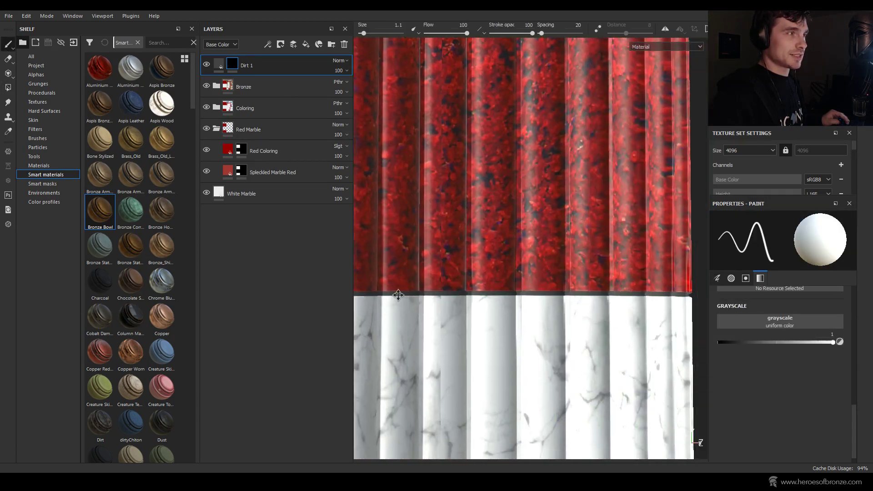
alt+drag(689, 295, 602, 258)
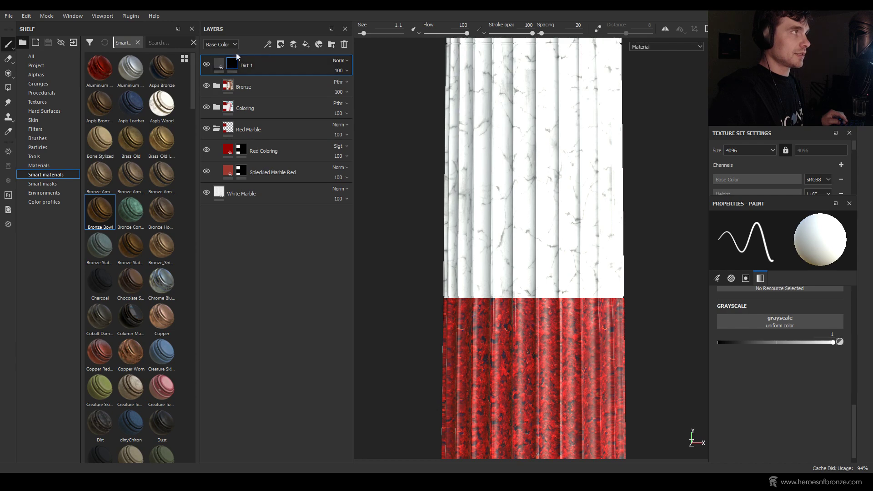
Step: Fill the joint ring where the white shaft section meets the red section below it on the mask, using polygon fill at value 1
click(8, 87)
scroll(440, 301, up, 2)
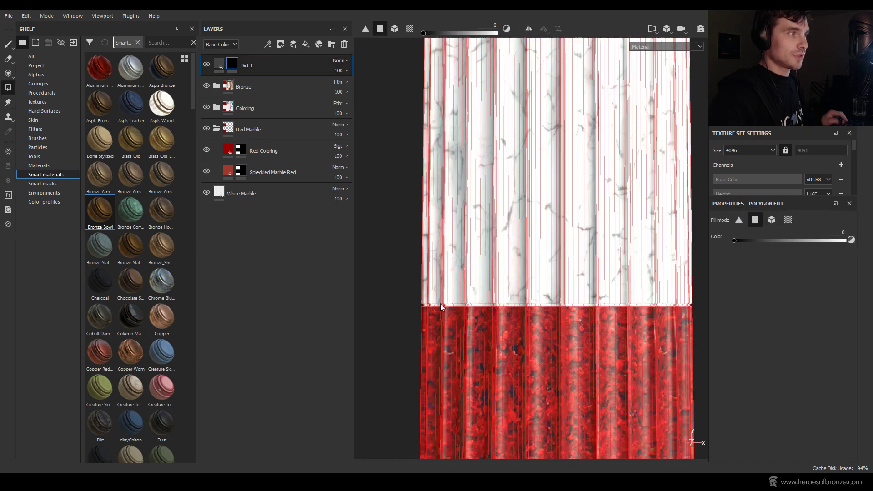
alt+middle_drag(440, 303, 411, 288)
mouse_move(398, 294)
mouse_down()
mouse_move(694, 297)
mouse_move(378, 289)
mouse_move(382, 296)
mouse_up()
key(x)
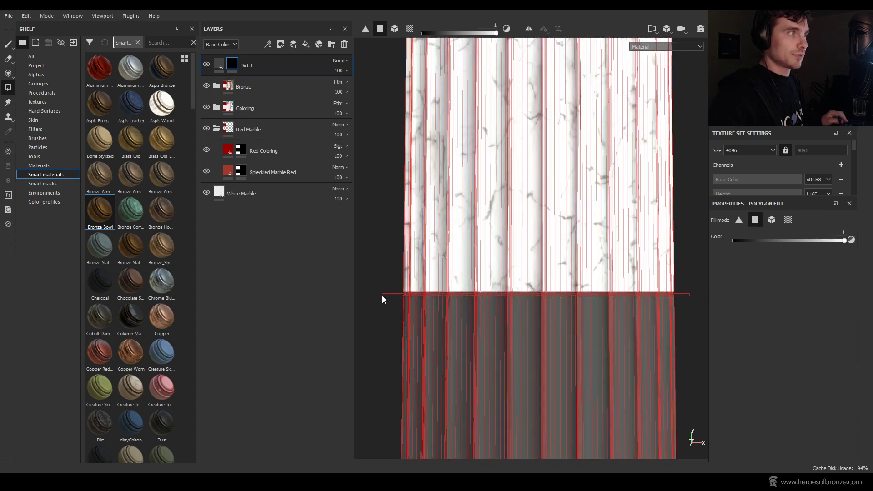
click(8, 44)
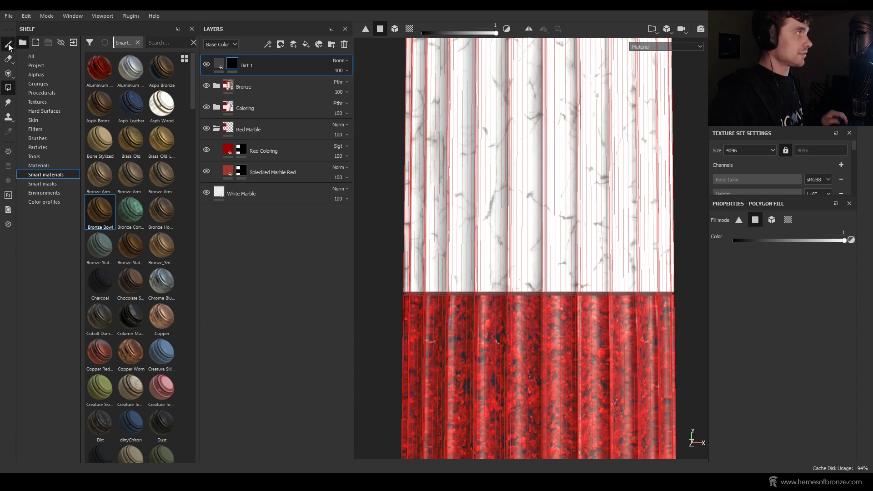
Step: Clear everything painted on the Dirt 1 layer's mask
alt+drag(478, 289, 548, 359)
scroll(519, 321, down, 8)
alt+middle_drag(548, 359, 555, 430)
alt+drag(562, 336, 549, 296)
scroll(548, 295, up, 3)
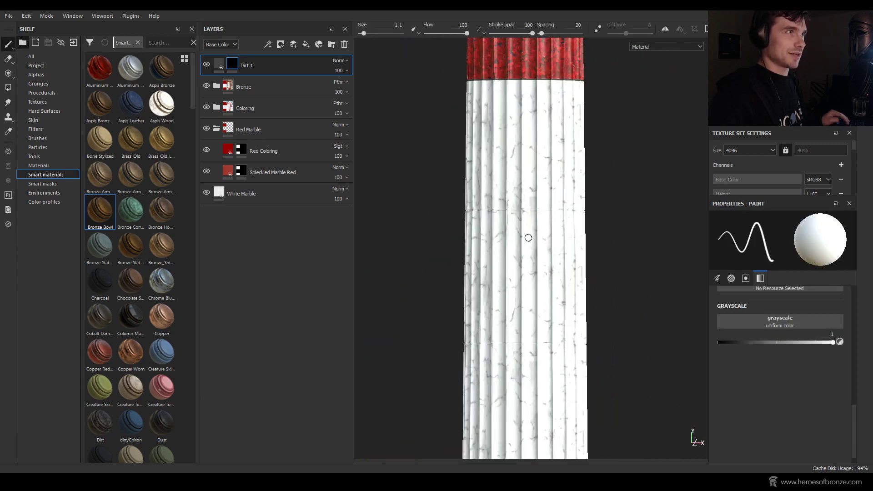
alt+middle_drag(544, 172, 542, 162)
scroll(437, 252, up, 2)
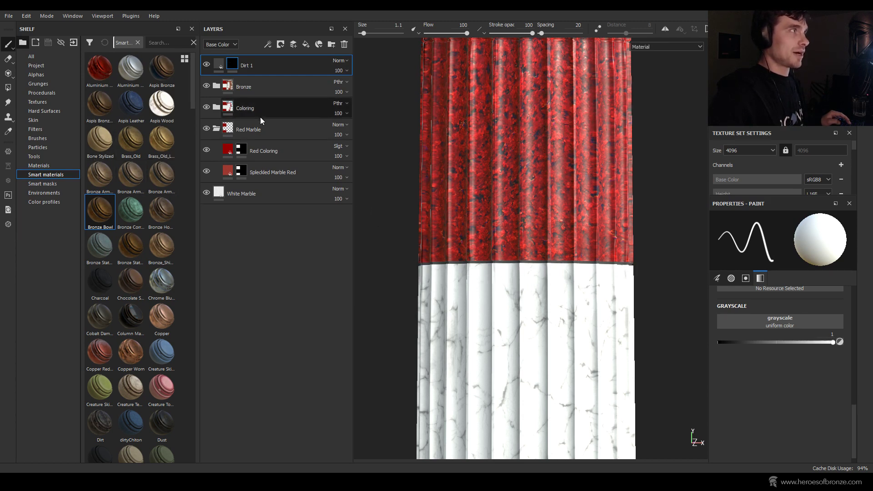
click(268, 44)
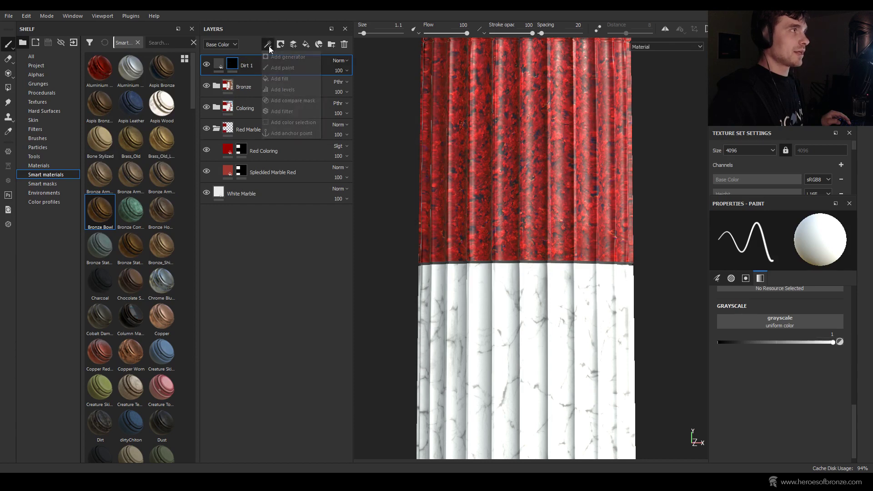
right_click(236, 64)
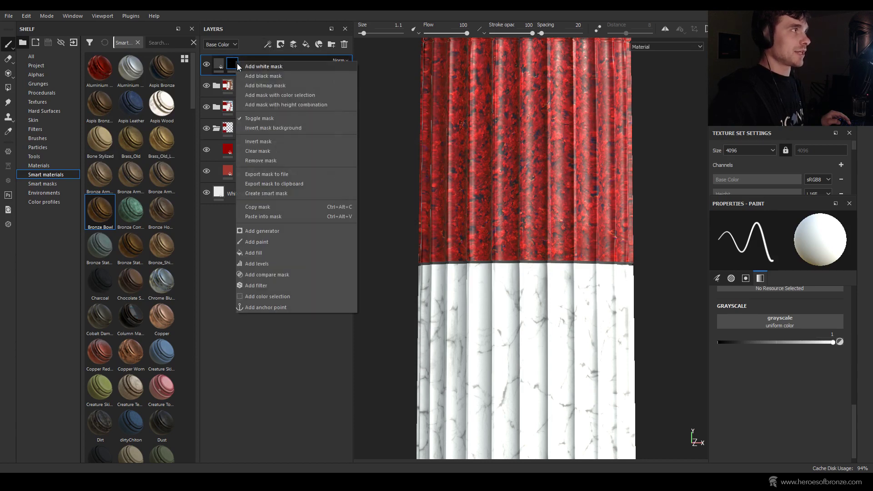
click(271, 151)
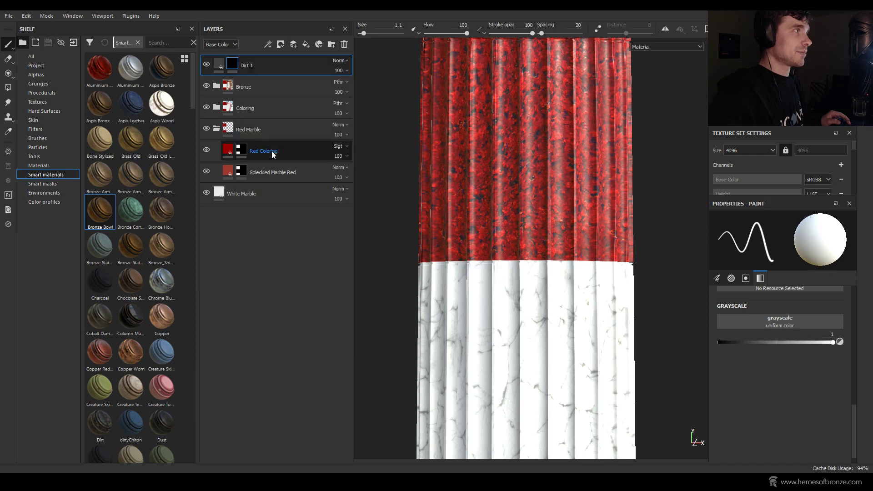
Step: Add a paint effect to the Dirt 1 layer's mask
click(280, 45)
click(268, 45)
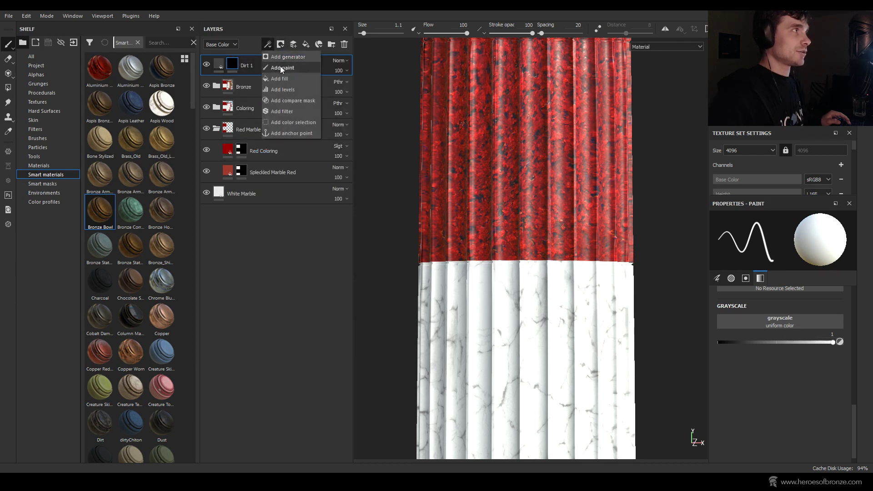
click(281, 69)
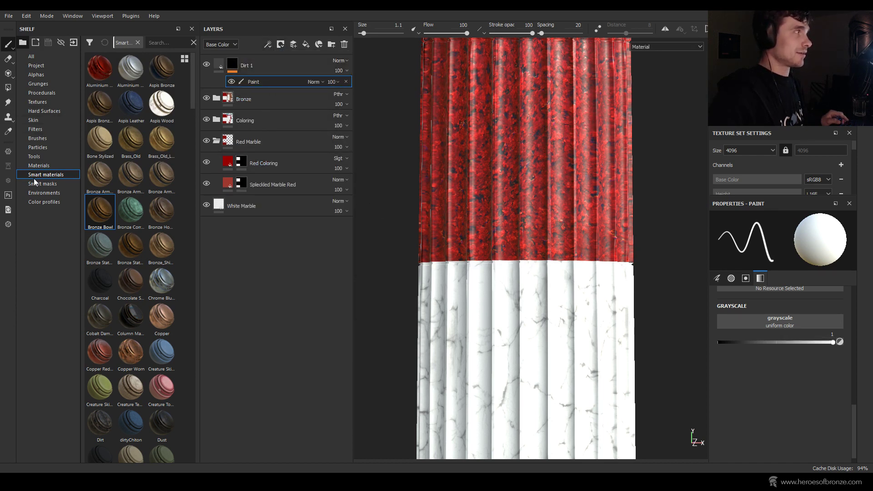
Step: Polygon-fill the joint rings at the white section's lower boundary and within the white shaft with value 1 on the mask's paint effect
click(8, 87)
alt+drag(472, 276, 635, 257)
key(x)
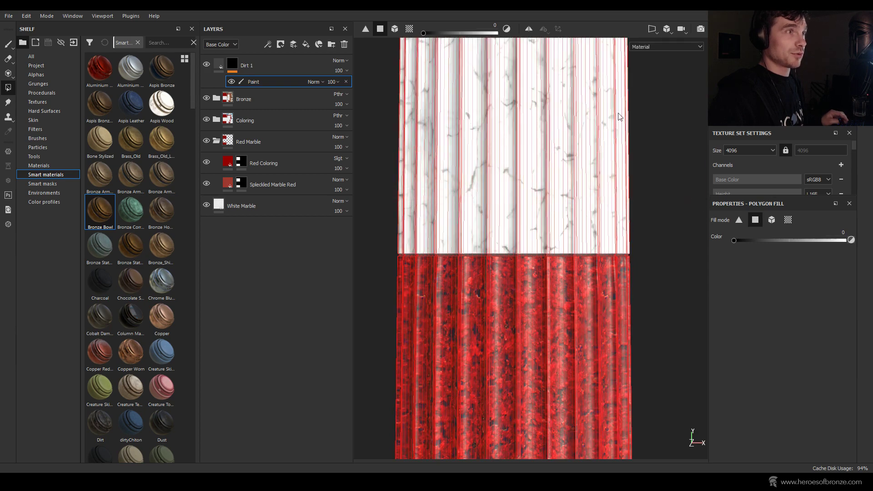
alt+middle_drag(579, 425, 599, 430)
key(x)
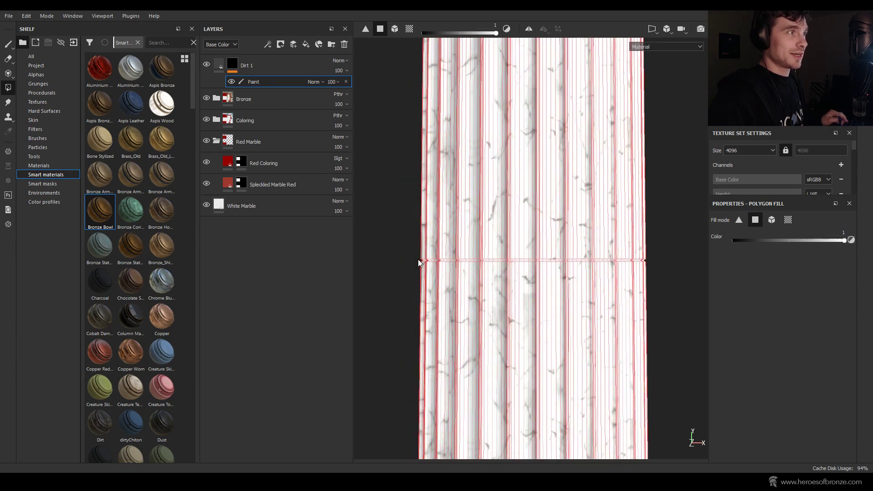
drag(419, 259, 648, 266)
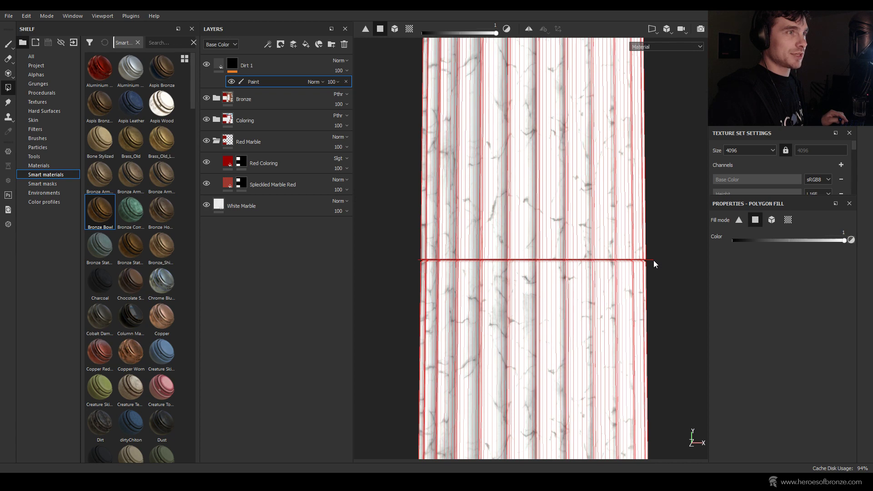
middle_drag(654, 261, 576, 360)
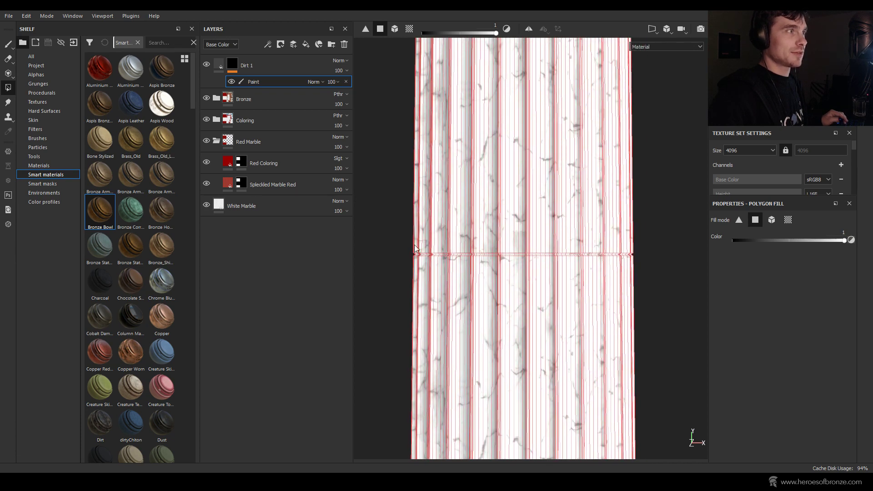
drag(410, 254, 642, 256)
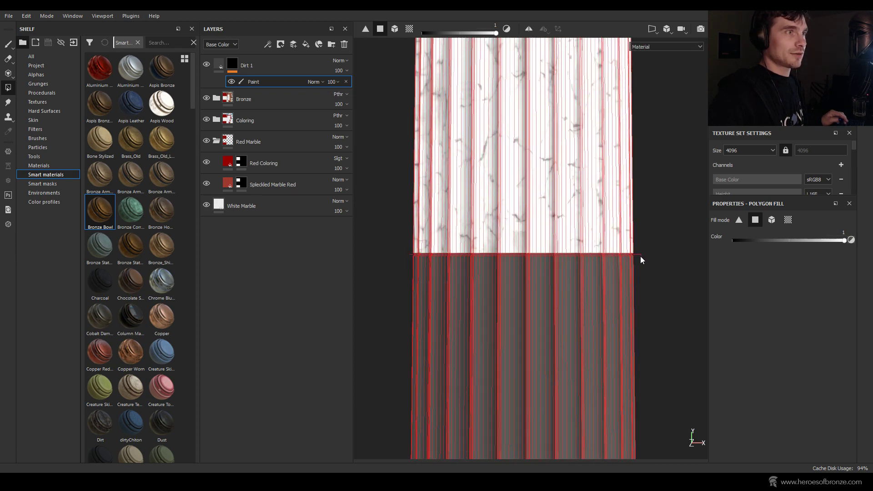
Step: Polygon-fill the remaining joint rings in the red shaft section and at its border with the white marble with value 1
middle_drag(569, 257, 510, 263)
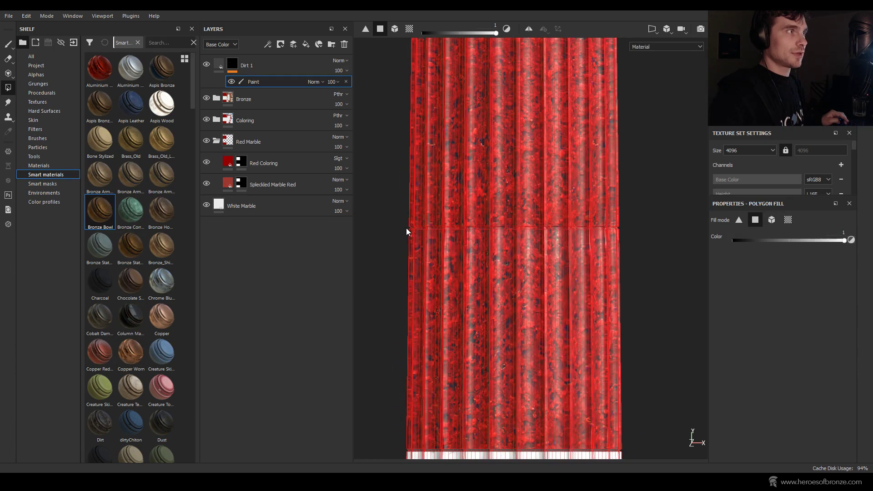
drag(406, 230, 623, 231)
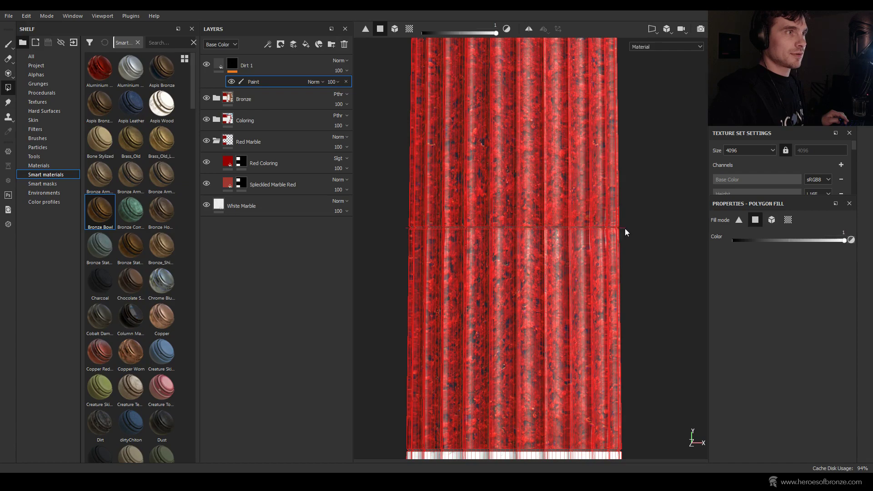
scroll(605, 231, down, 3)
scroll(583, 233, up, 4)
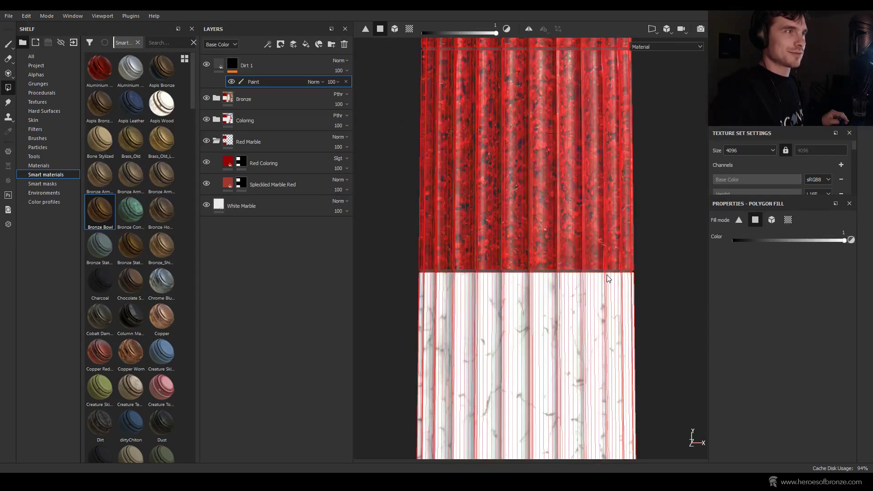
middle_drag(584, 233, 382, 268)
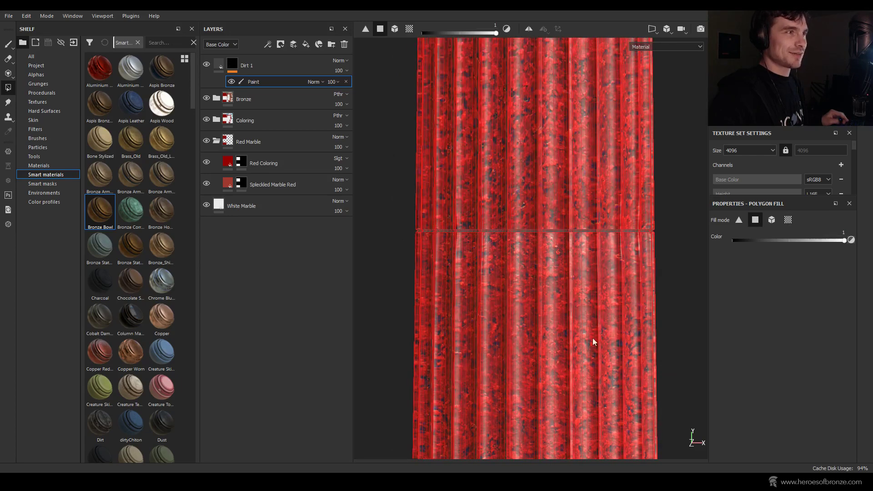
middle_drag(593, 338, 567, 421)
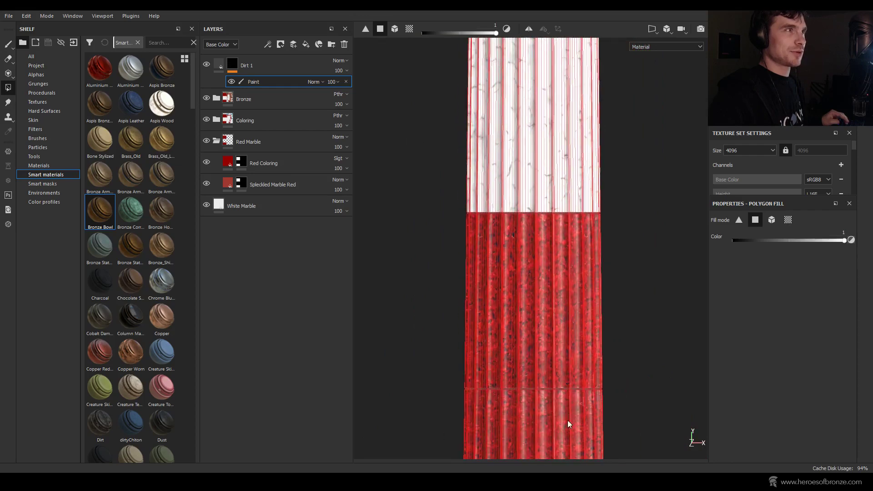
alt+middle_drag(581, 142, 570, 348)
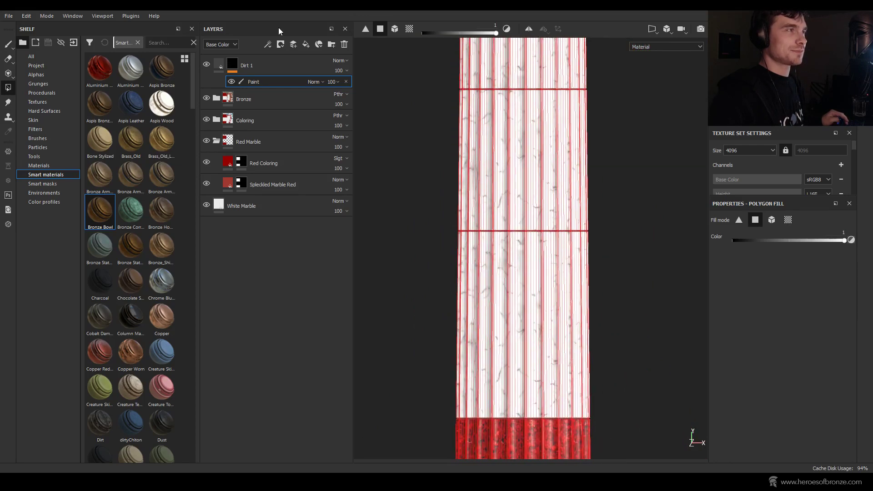
click(7, 45)
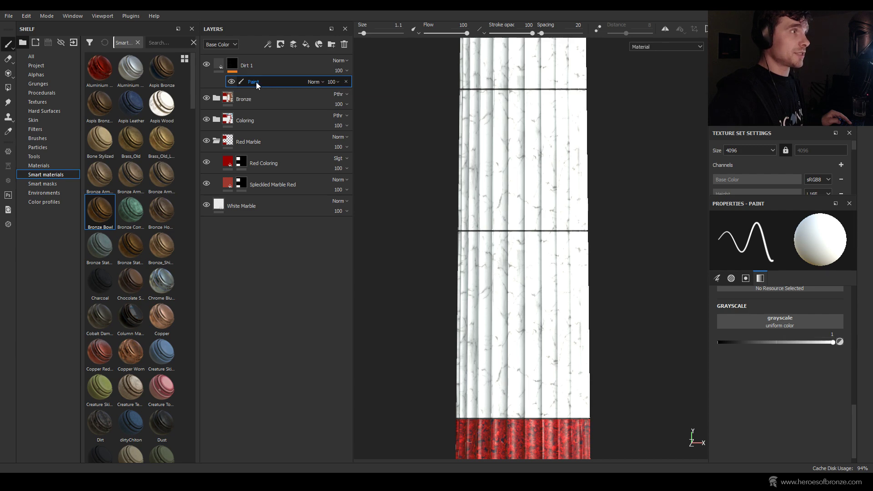
Step: Add a fill effect above the paint effect in the Dirt 1 layer's mask
scroll(541, 230, up, 3)
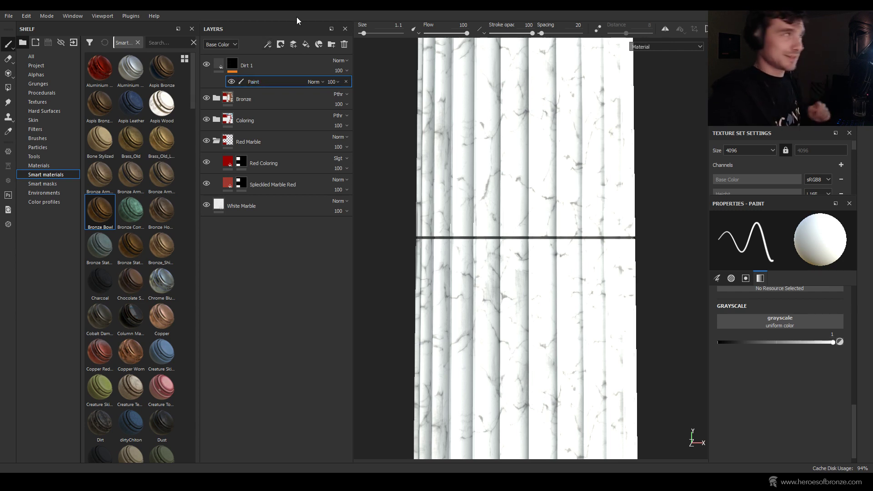
click(271, 45)
click(284, 75)
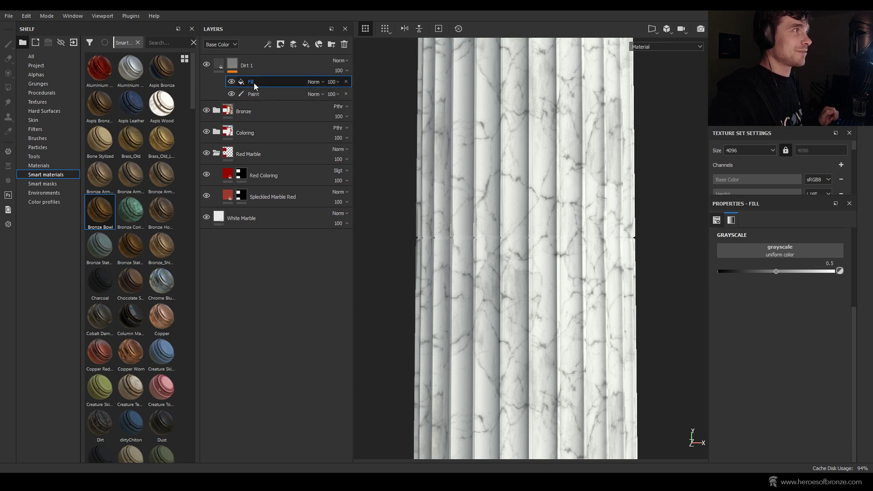
scroll(510, 208, down, 3)
scroll(512, 209, up, 2)
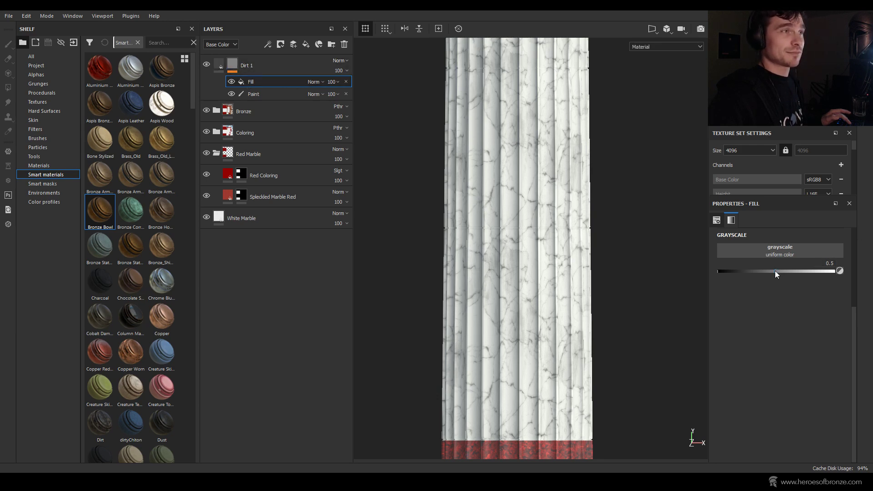
Step: Load the Grunge Dirt Scratched texture into the grayscale of the fill effect on the Dirt 1 layer's mask
mouse_move(776, 271)
mouse_down()
mouse_move(825, 271)
mouse_move(753, 272)
mouse_up()
key(ctrl+z)
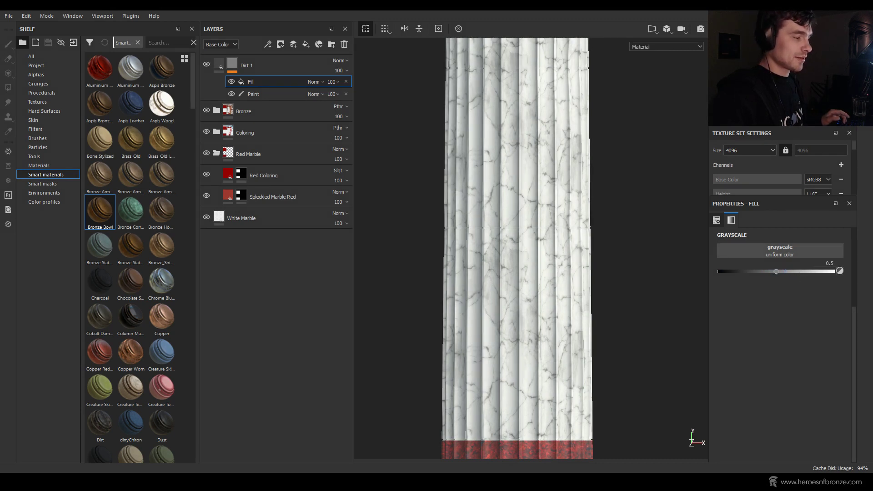
click(777, 253)
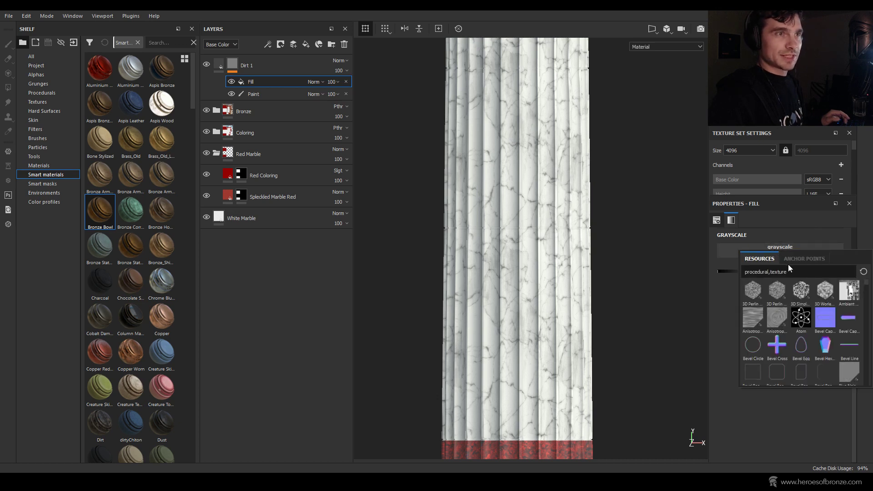
click(782, 242)
click(784, 249)
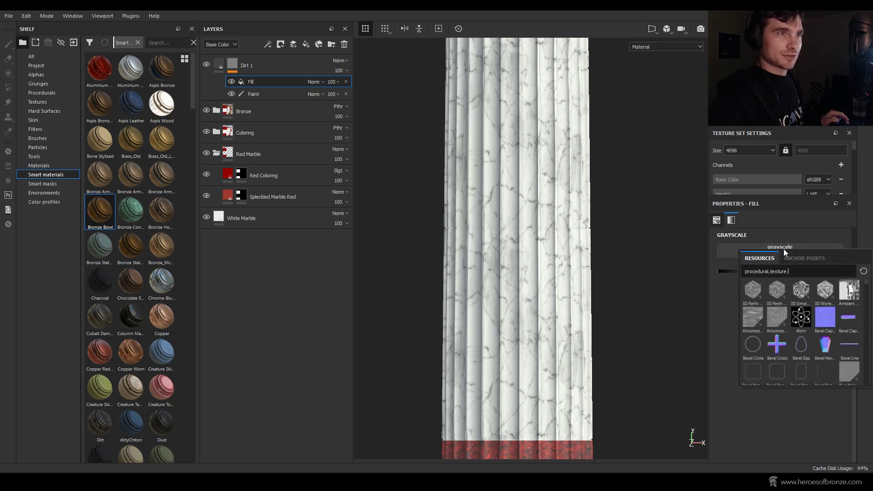
click(790, 272)
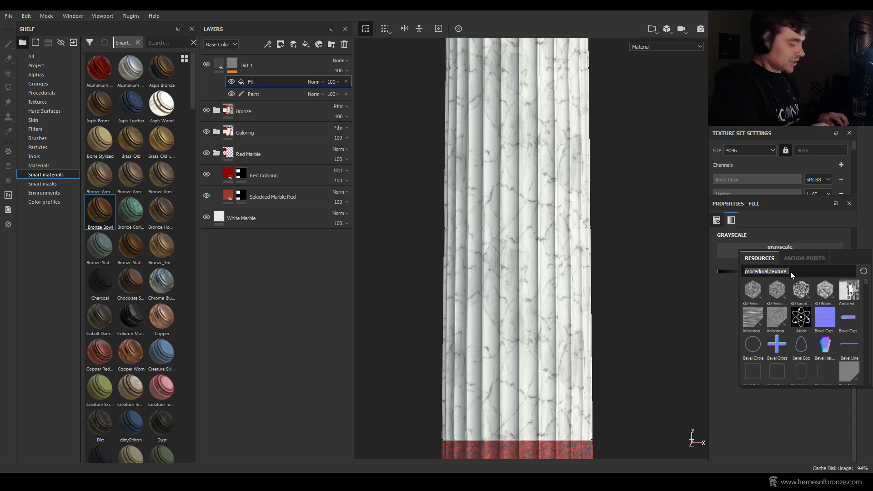
text(grunge dirt scratches)
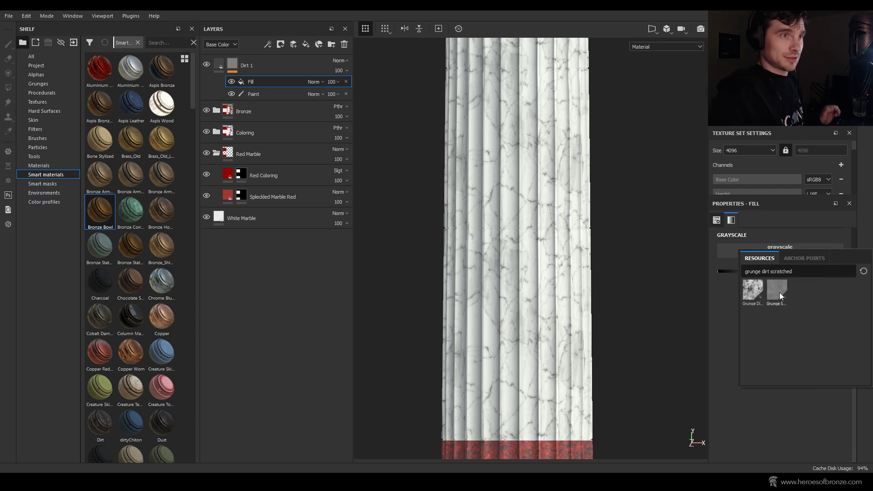
click(754, 287)
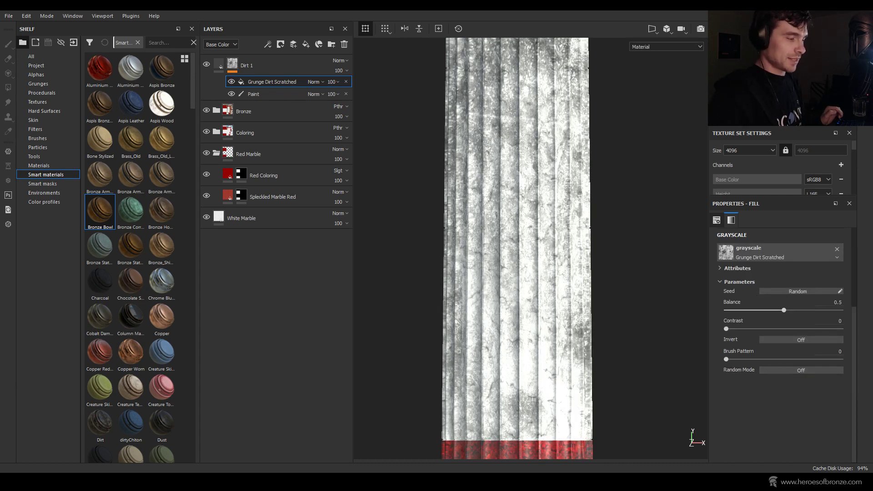
Step: Set the balance of the Grunge Dirt Scratched fill on the Dirt 1 mask to 0.47
drag(784, 310, 781, 311)
scroll(634, 176, down, 2)
alt+middle_drag(617, 162, 616, 342)
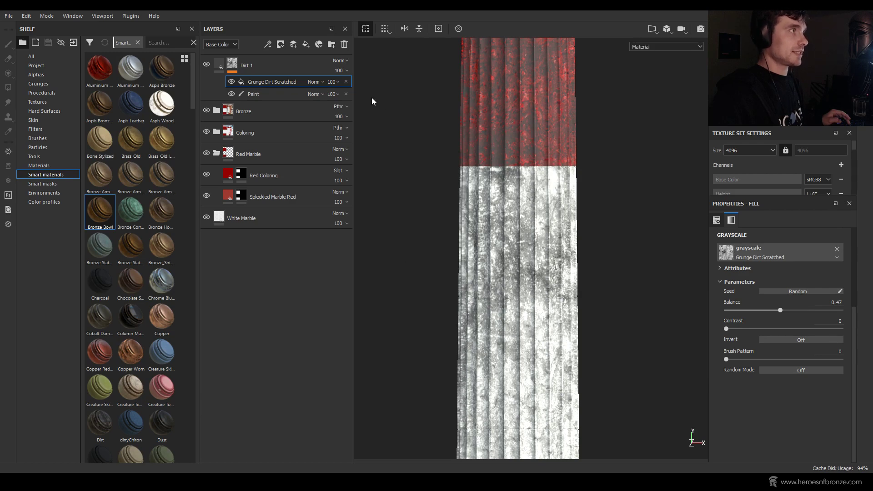
Step: Set the Grunge Dirt Scratched fill's blend mode to Multiply and compare the shaft joint with the fill hidden and shown
click(315, 82)
click(274, 82)
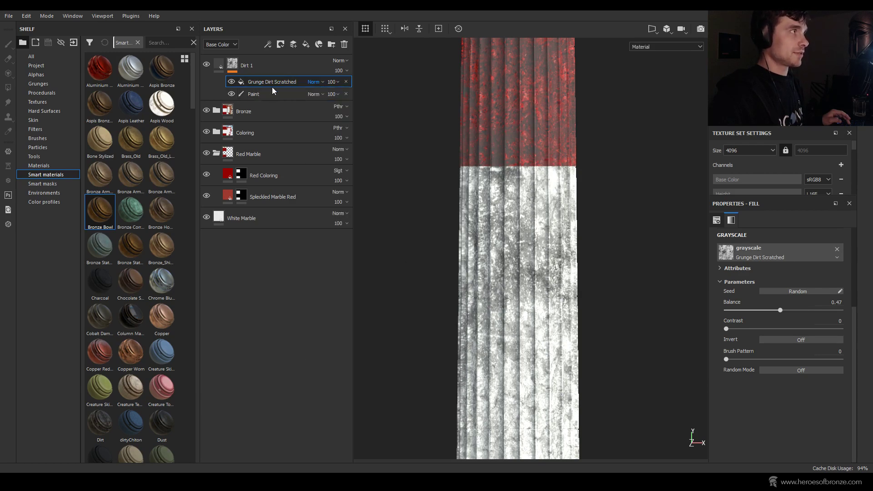
click(317, 82)
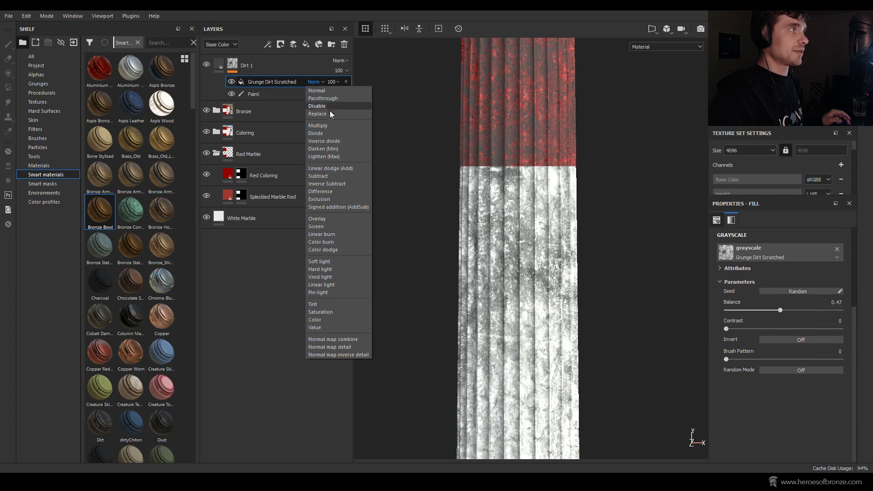
click(335, 126)
scroll(460, 180, up, 5)
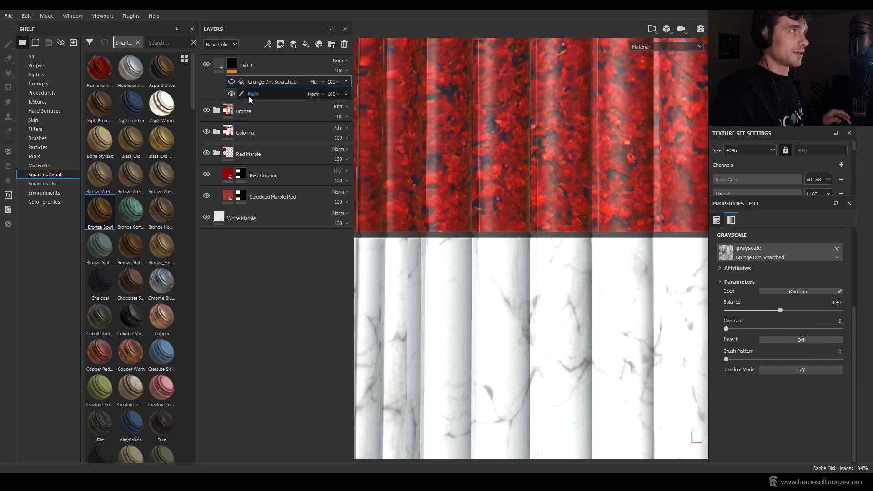
click(232, 82)
scroll(574, 215, down, 5)
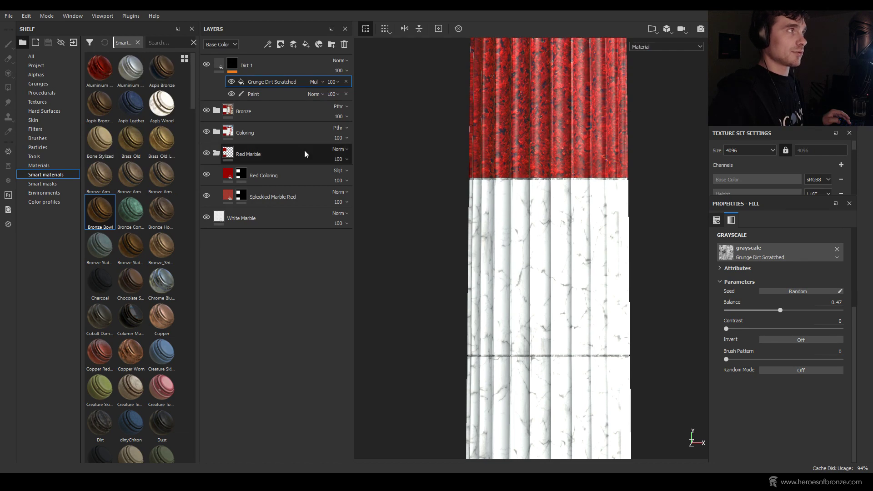
Step: Add a Blur filter above the grunge fill in the Dirt 1 mask with a blur intensity of 0.1
click(268, 44)
click(438, 173)
scroll(429, 190, up, 3)
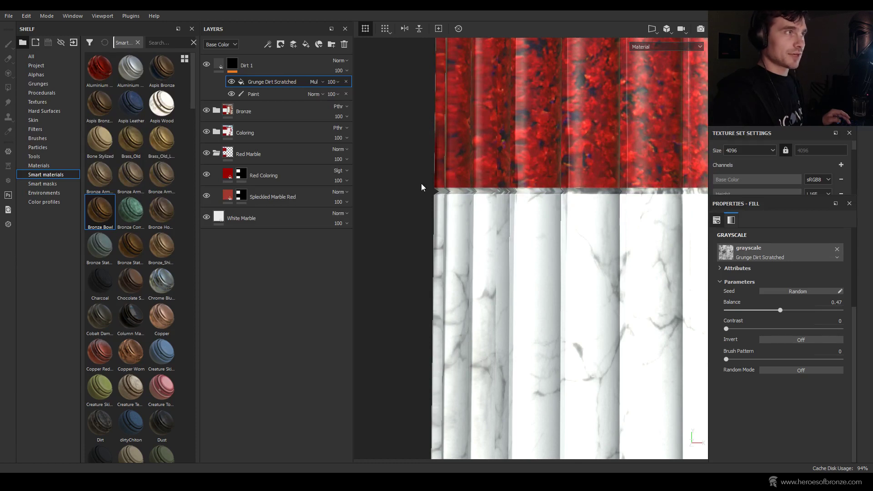
click(268, 44)
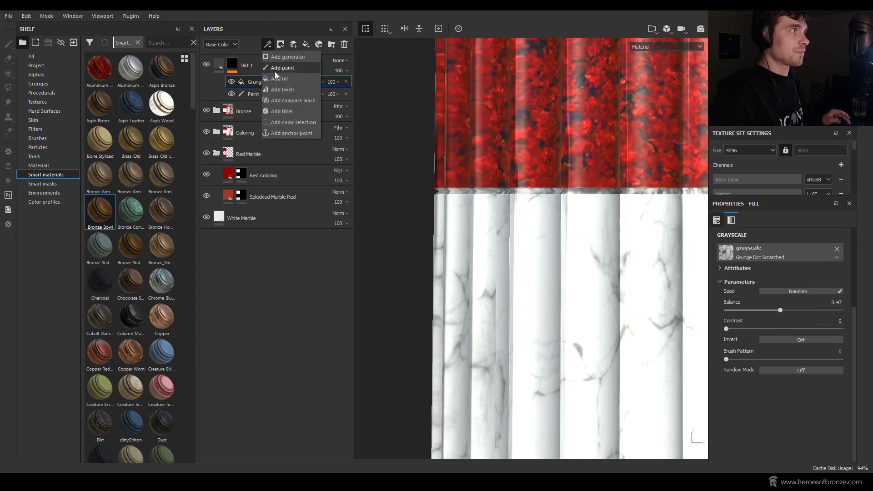
click(289, 112)
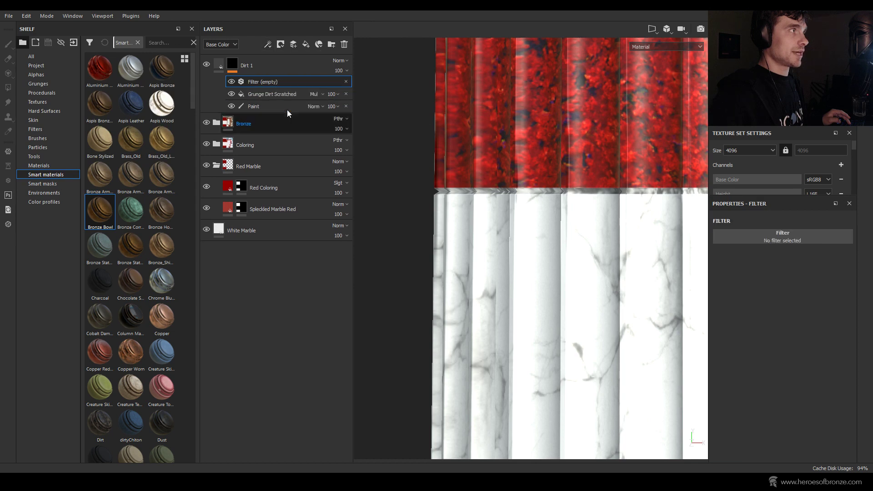
click(842, 239)
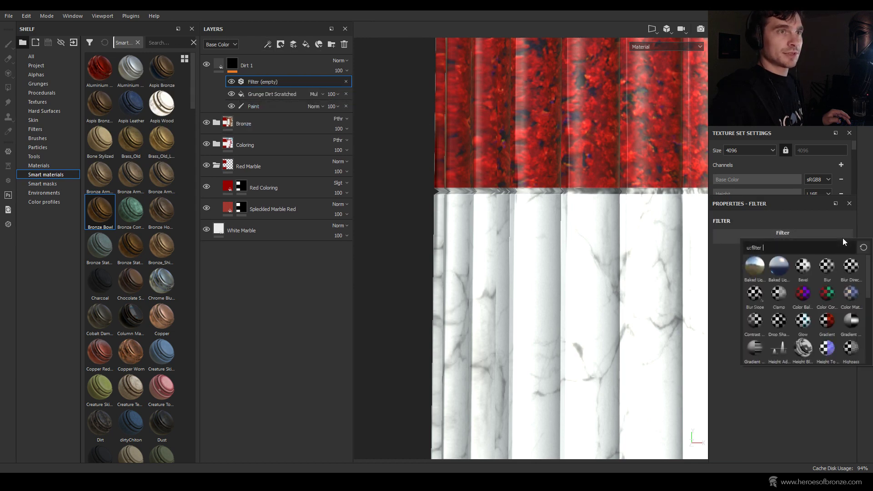
click(832, 265)
click(841, 273)
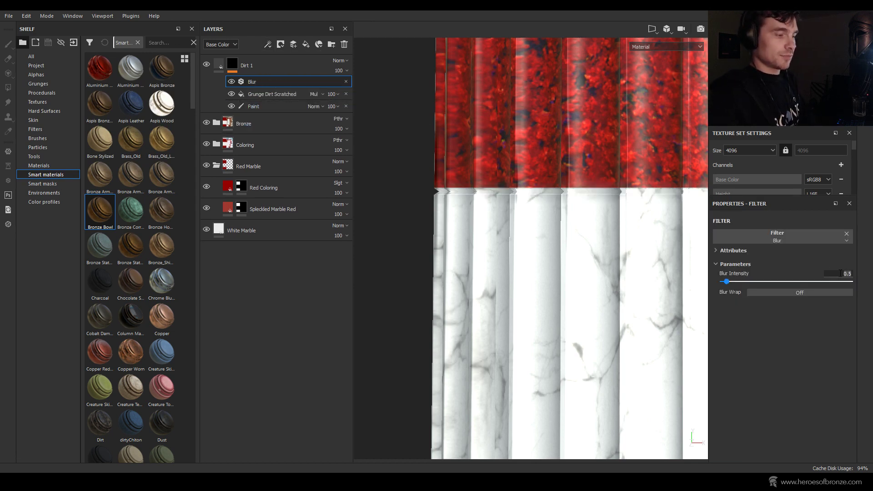
text(0.1)
key(Return)
Step: Check the joints around the shaft and set the Dirt 1 layer's opacity to 70
alt+drag(557, 204, 558, 196)
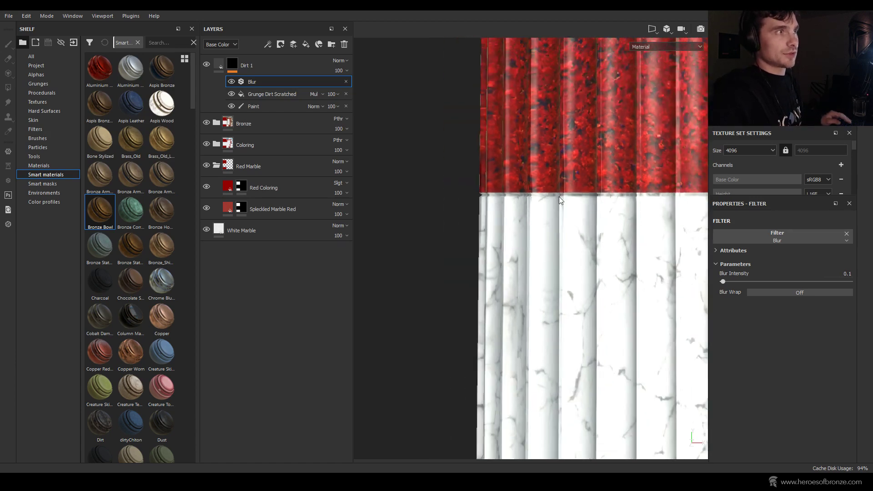
scroll(558, 196, down, 5)
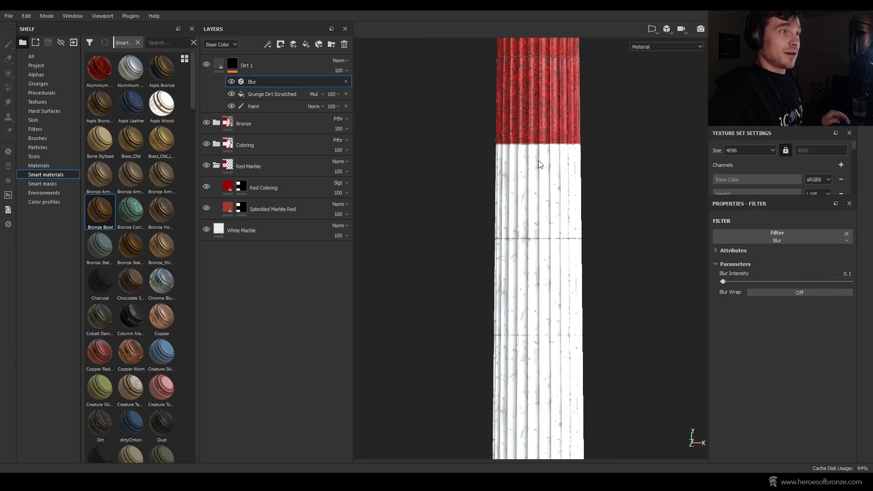
alt+drag(444, 283, 534, 288)
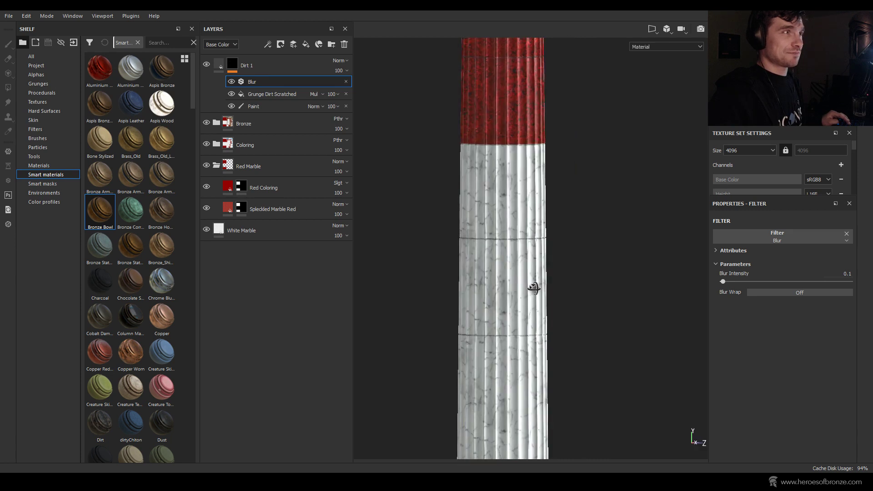
scroll(523, 265, up, 2)
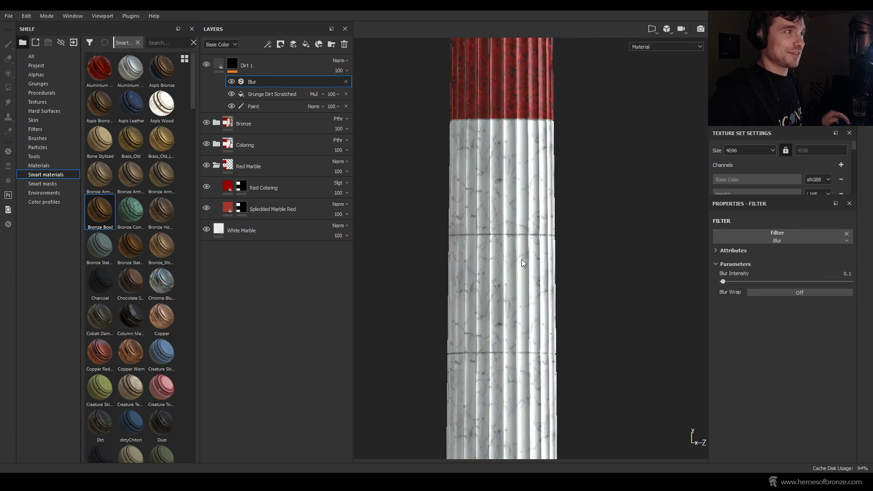
click(255, 66)
click(206, 65)
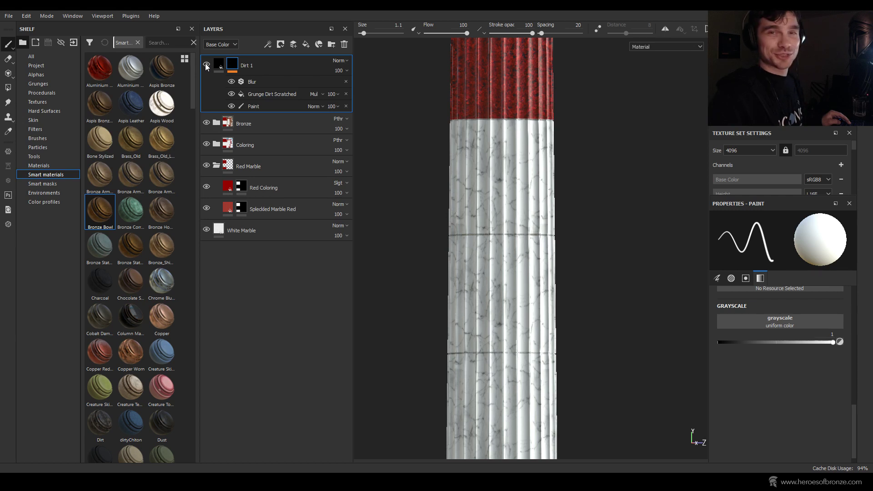
click(339, 71)
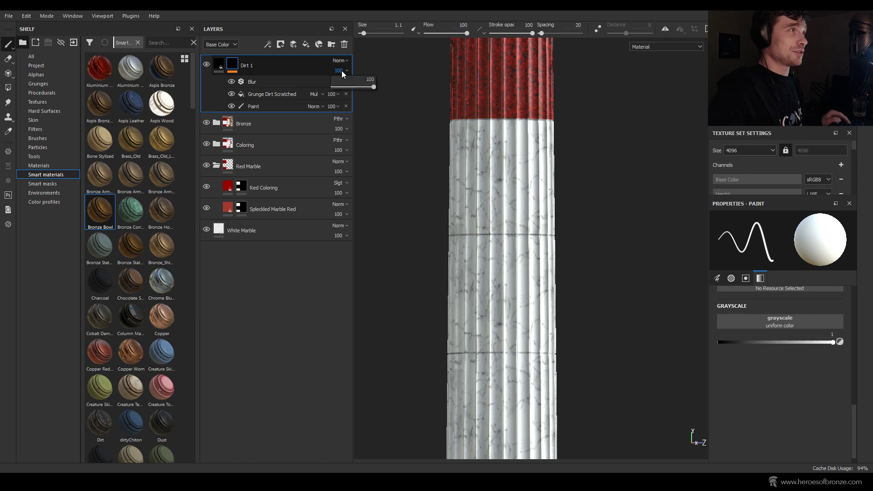
drag(372, 87, 357, 92)
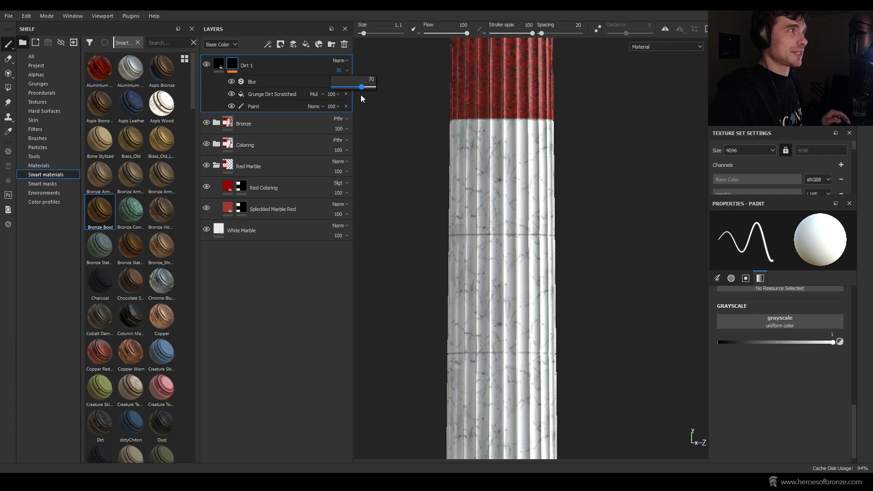
Step: Rename the Dirt 1 layer as Dirt Crevice
click(231, 67)
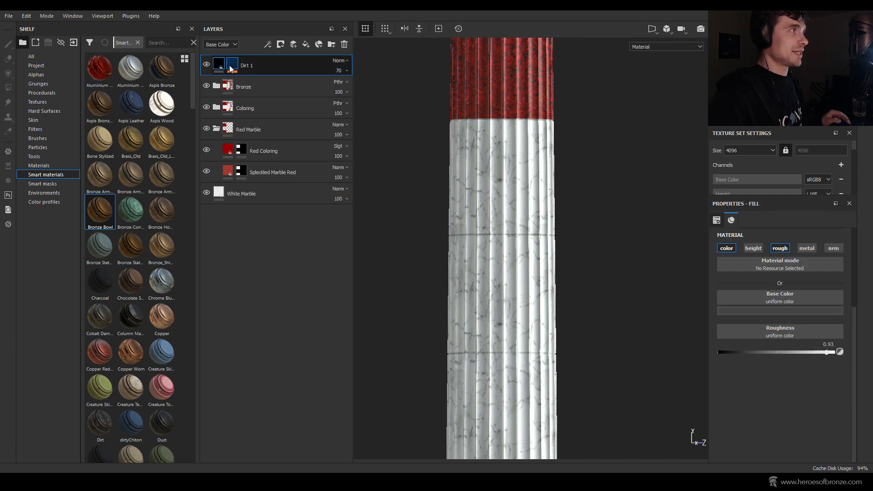
double_click(247, 66)
text(Dirt Cre)
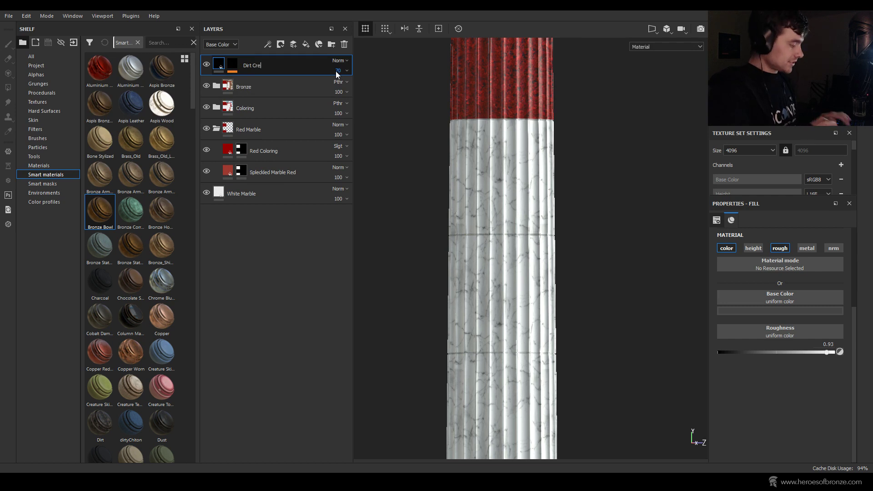
text(vice)
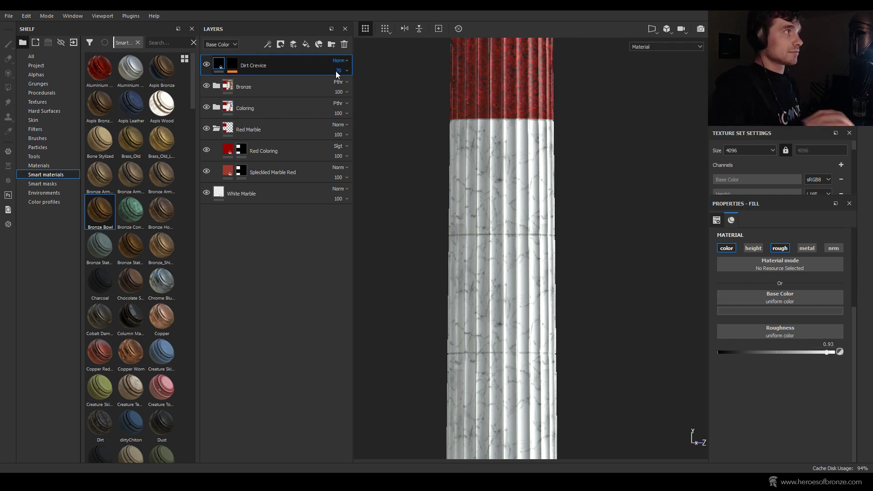
key(Return)
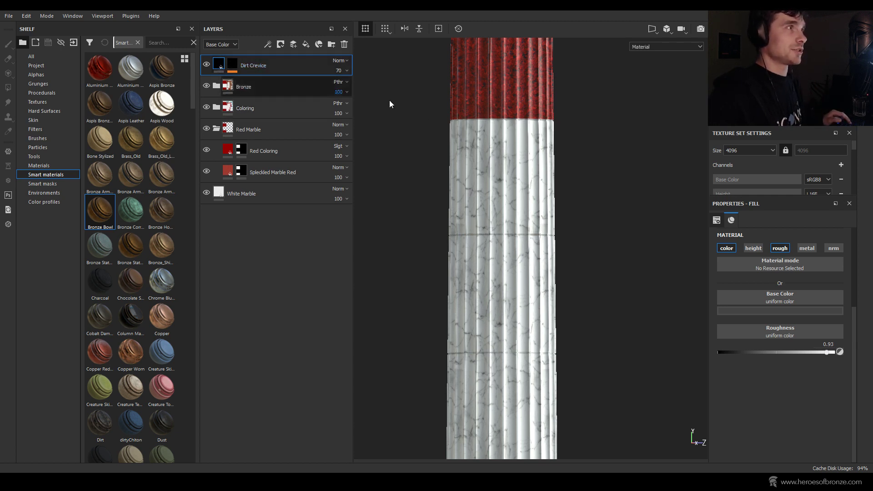
Step: Duplicate the Dirt Crevice layer and remove the blur, grunge fill and paint effects from the duplicate's mask
right_click(257, 64)
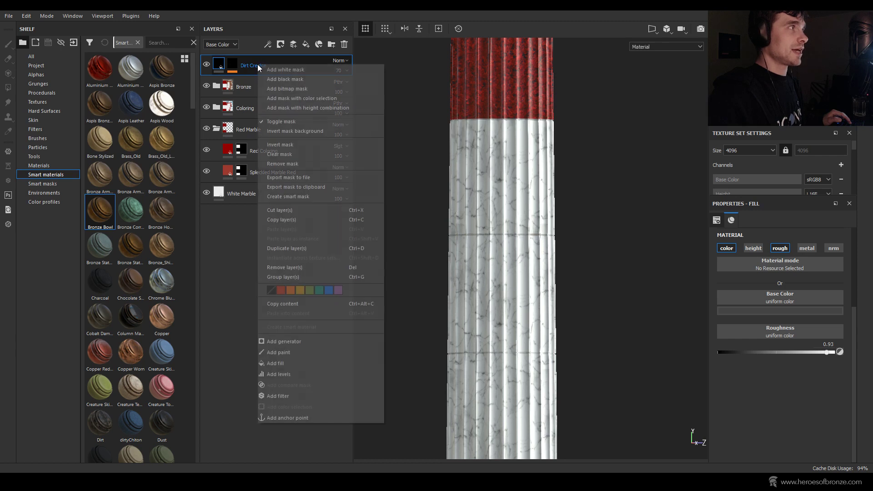
click(310, 248)
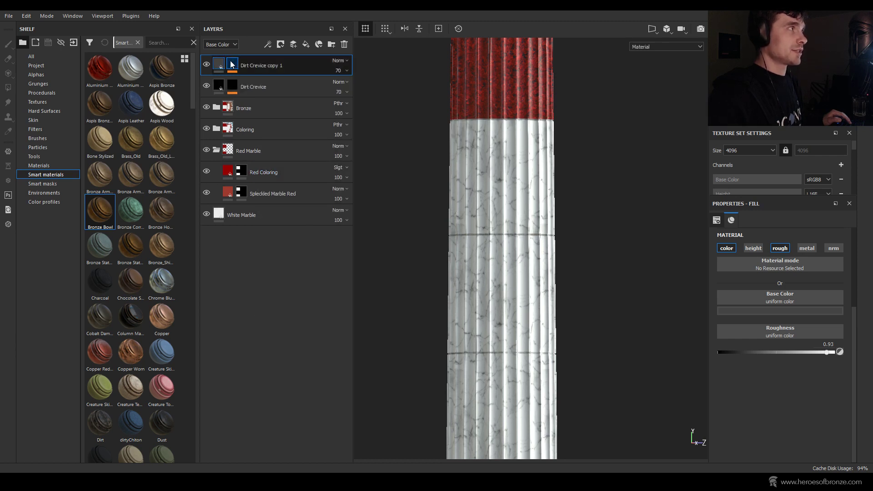
click(232, 64)
click(346, 81)
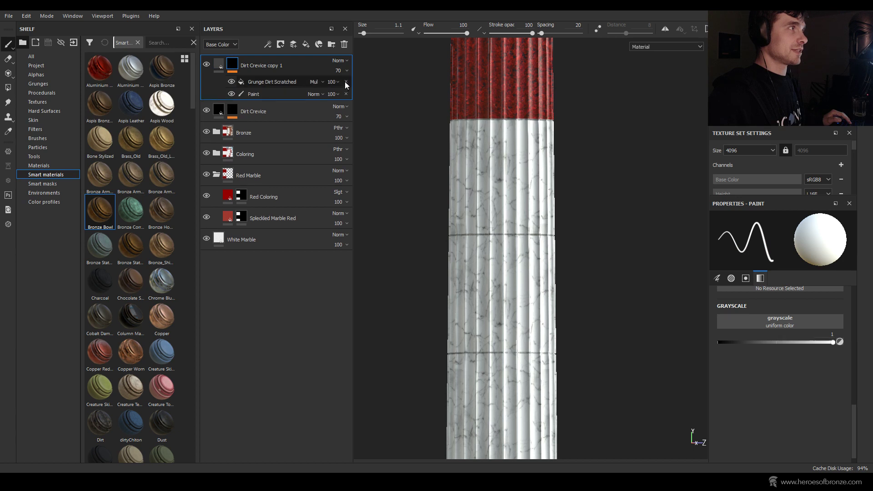
click(345, 82)
click(346, 81)
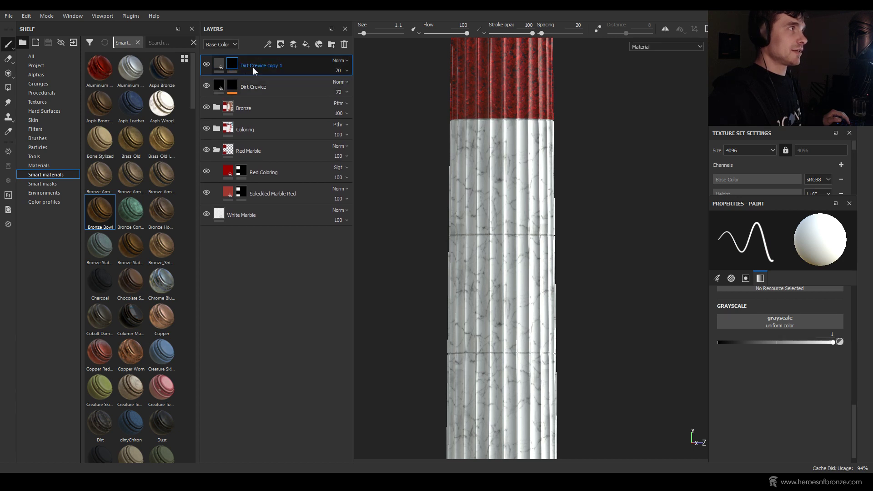
Step: Rename the duplicated layer as Dirt 1 and save the project
double_click(258, 66)
text(Dirt 1)
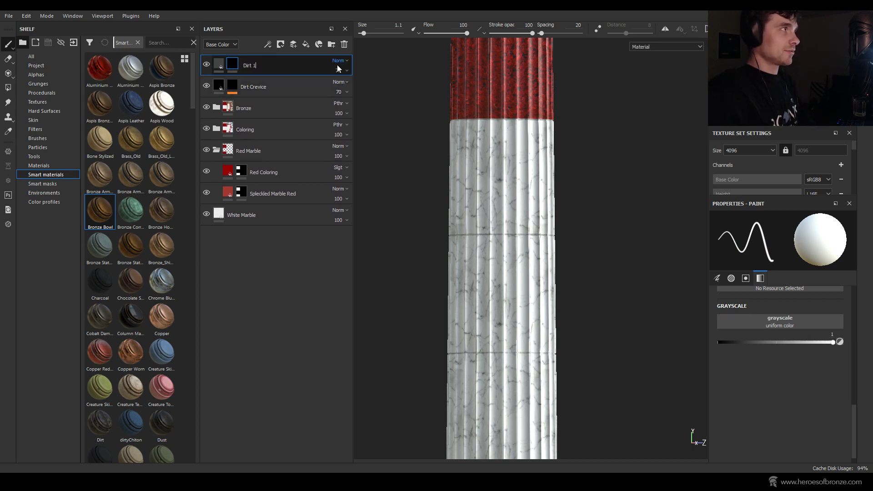
key(Return)
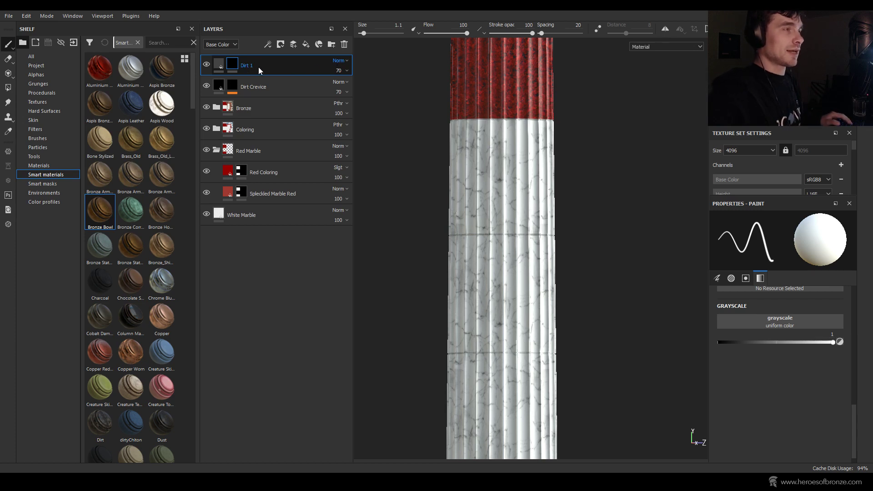
key(ctrl+s)
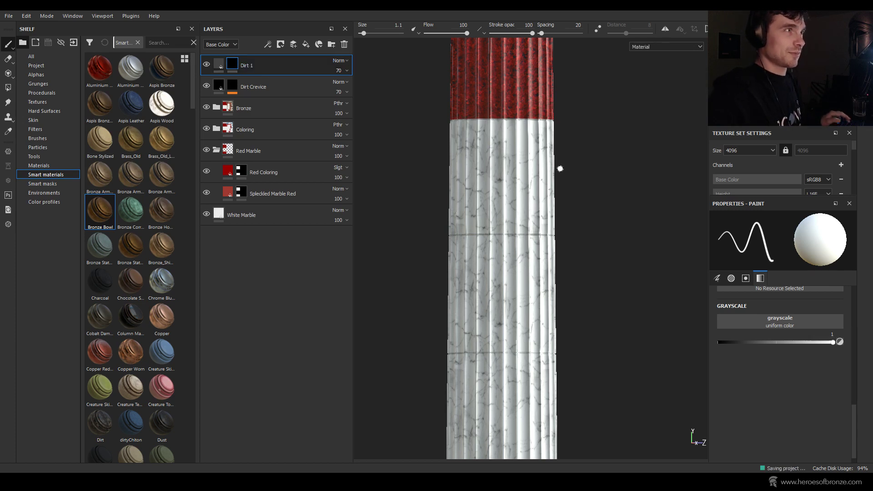
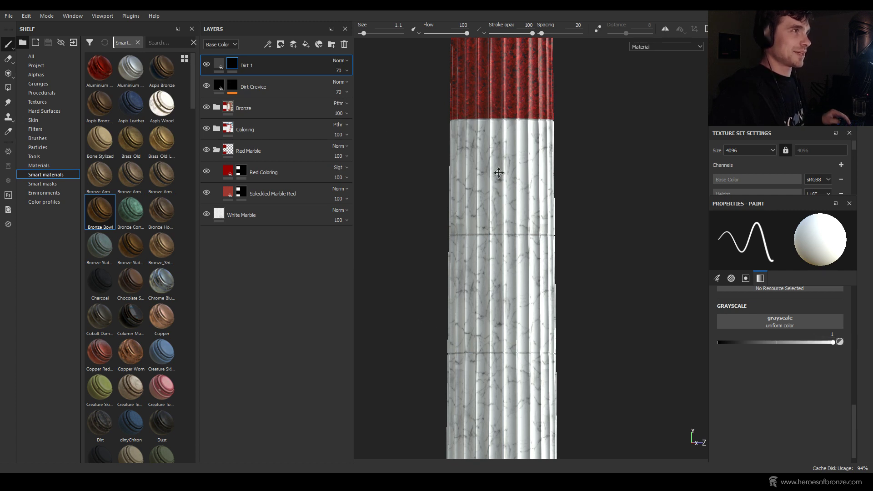
Step: Set the Dirt 1 layer's blend mode to Multiply
mouse_move(497, 171)
alt+middle_down()
mouse_move(485, 364)
mouse_move(497, 308)
alt+middle_up()
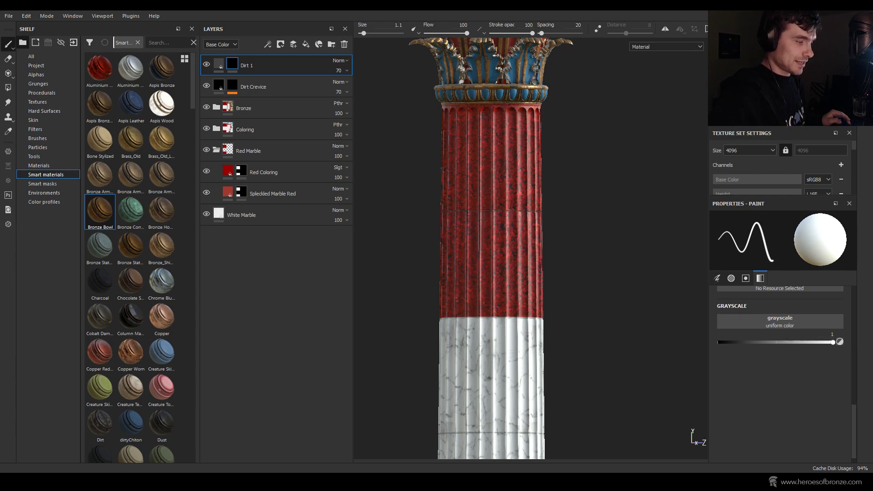
scroll(563, 255, down, 3)
alt+drag(563, 253, 612, 269)
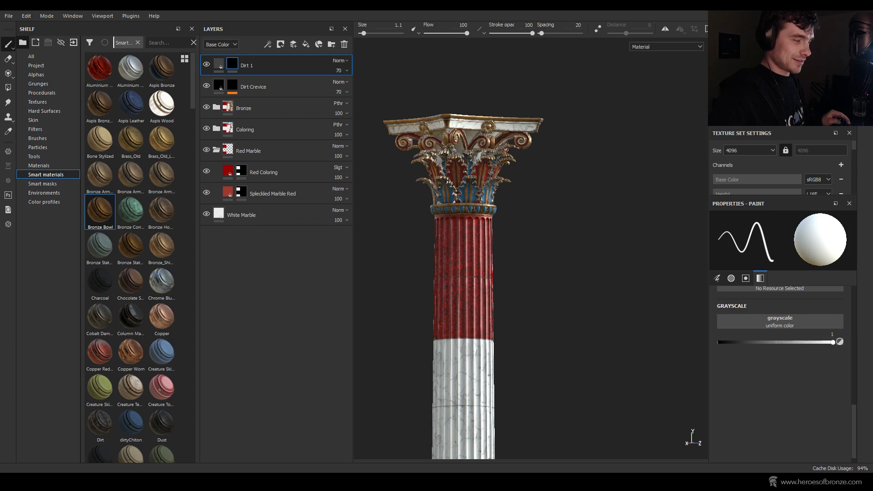
alt+drag(555, 275, 517, 279)
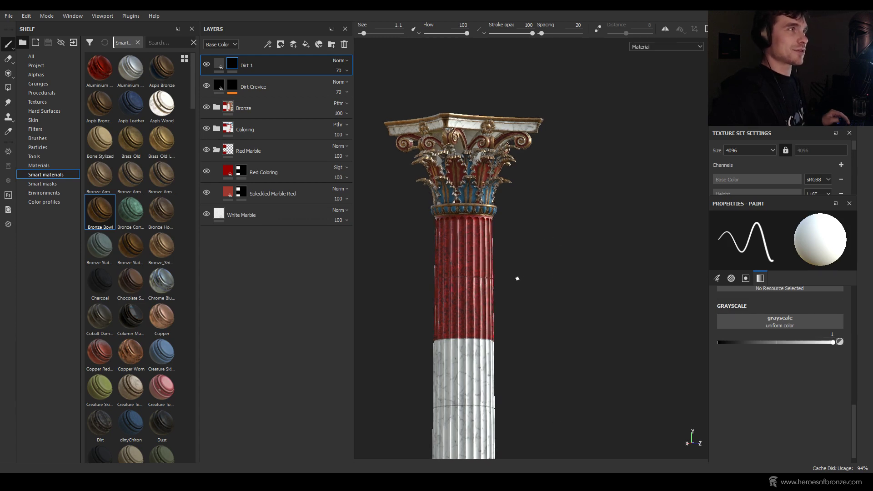
scroll(500, 239, down, 5)
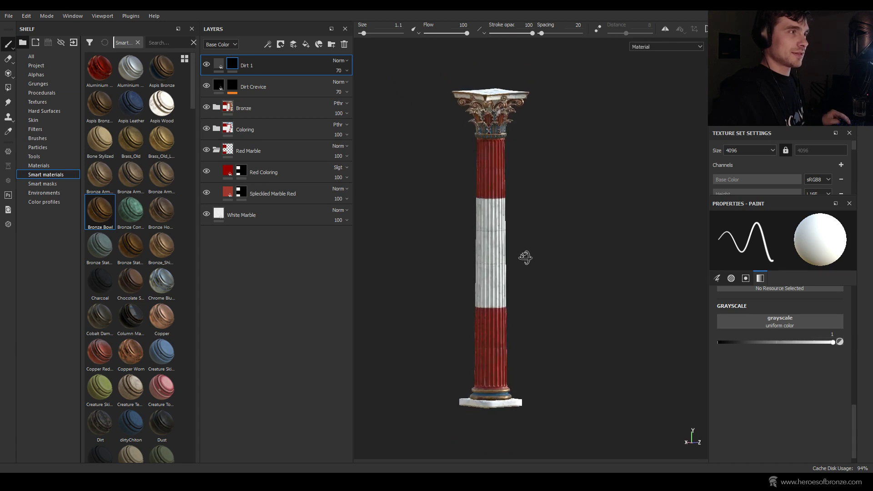
scroll(528, 227, up, 4)
shift+right_drag(536, 201, 519, 191)
mouse_move(519, 190)
alt+mouse_down()
mouse_move(510, 121)
mouse_move(522, 204)
alt+mouse_up()
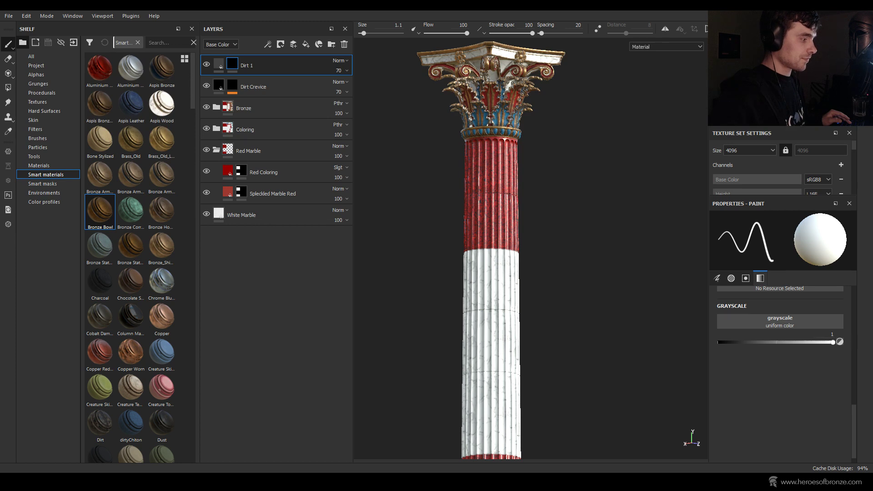
click(341, 61)
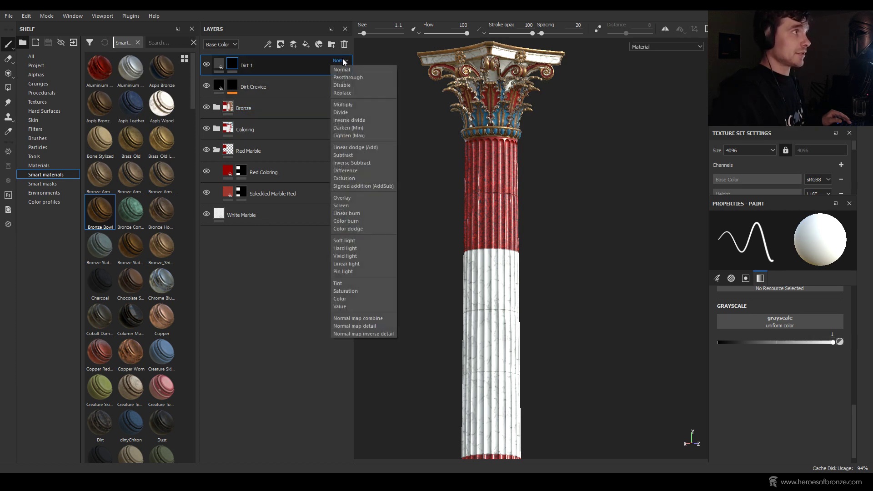
click(348, 103)
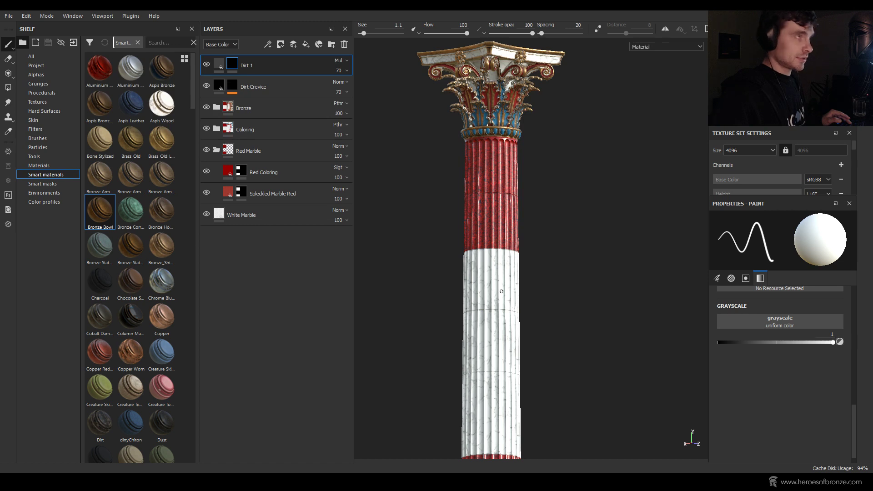
Step: Search the smart masks for "dri" and try to apply Rust Drips to the Dirt 1 layer
click(49, 184)
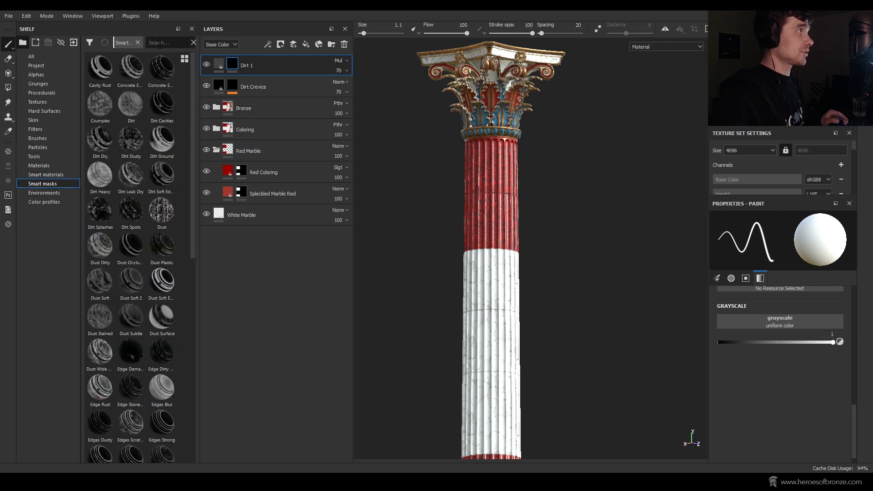
click(157, 43)
text(dri)
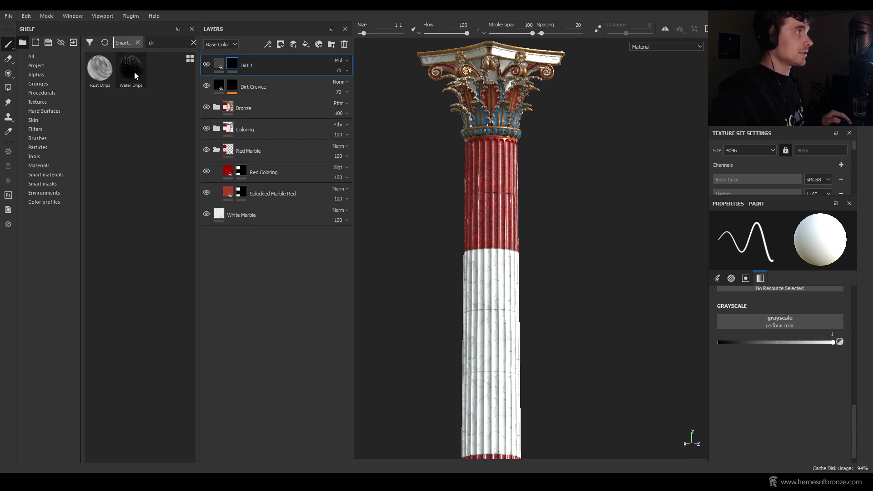
mouse_move(94, 66)
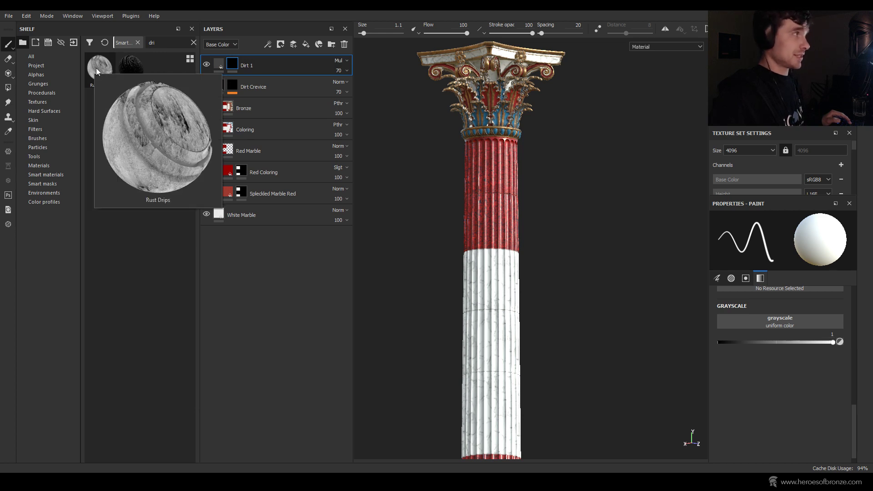
mouse_move(96, 67)
mouse_down()
mouse_move(234, 67)
mouse_move(244, 101)
mouse_move(96, 76)
mouse_up()
Step: Search the smart masks for "rust" and apply Rust Drips to the Dirt 1 layer's mask
click(40, 185)
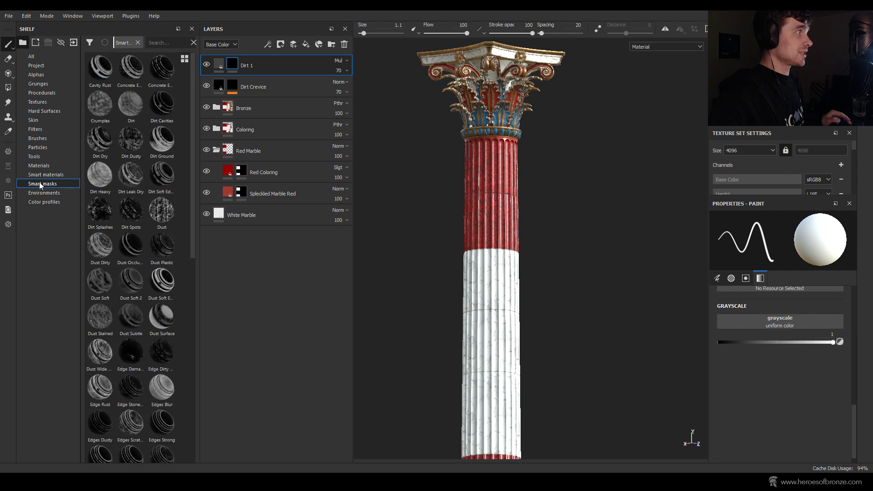
click(173, 45)
text(ru)
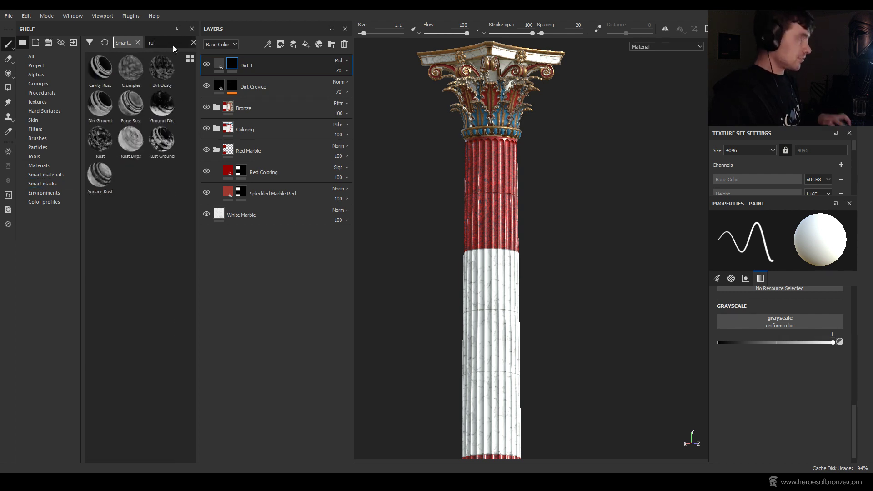
text(st)
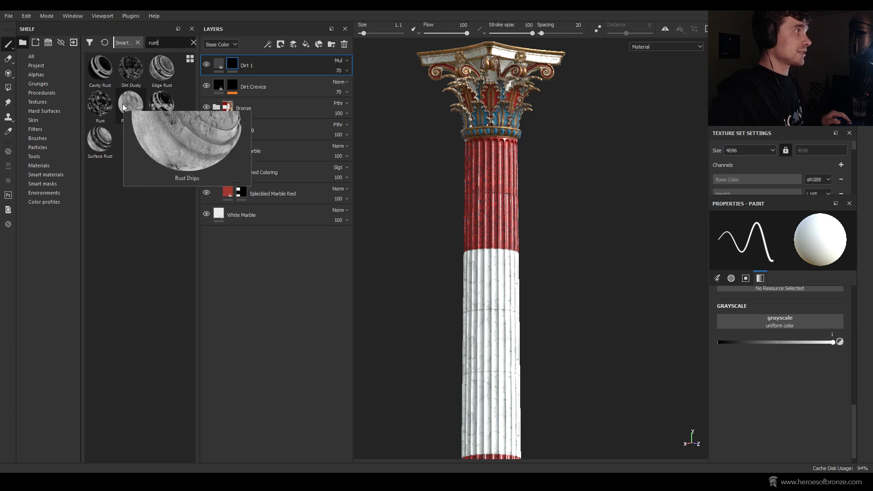
drag(122, 104, 231, 68)
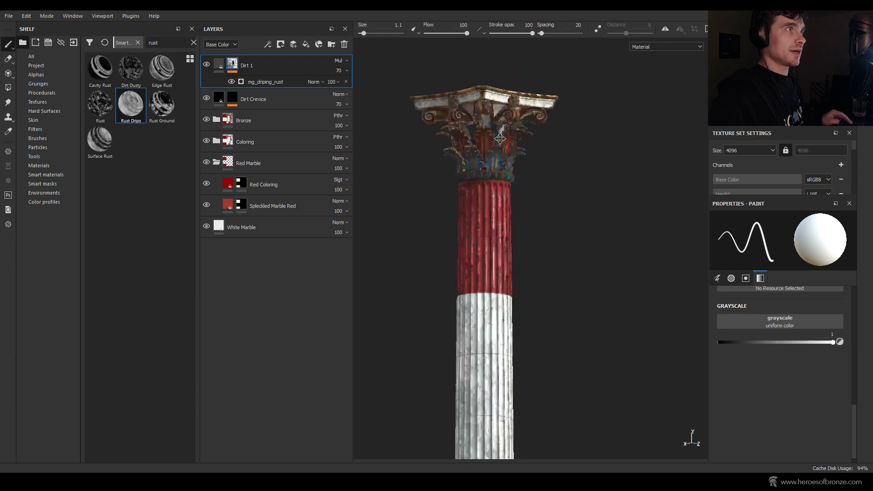
Step: Examine the drips on the capital and shaft, and open the mg_driping_rust generator's settings in the Dirt 1 mask
scroll(512, 105, down, 2)
scroll(455, 119, up, 6)
scroll(443, 135, down, 3)
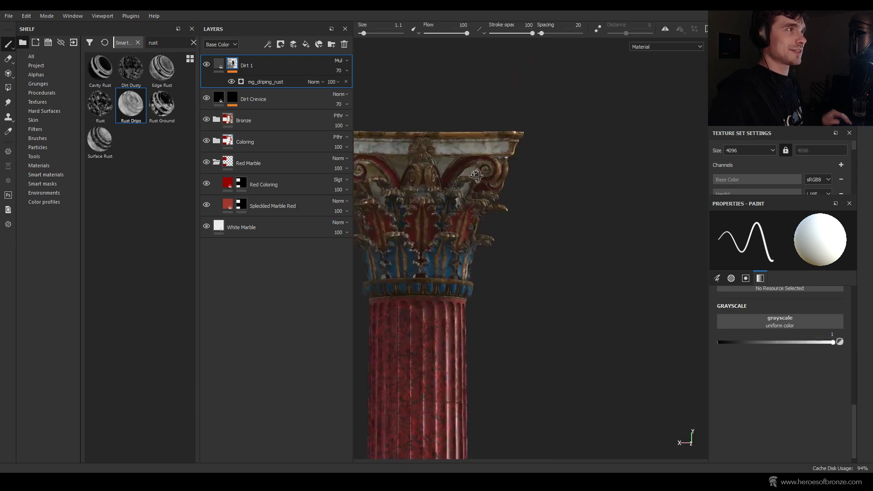
click(244, 81)
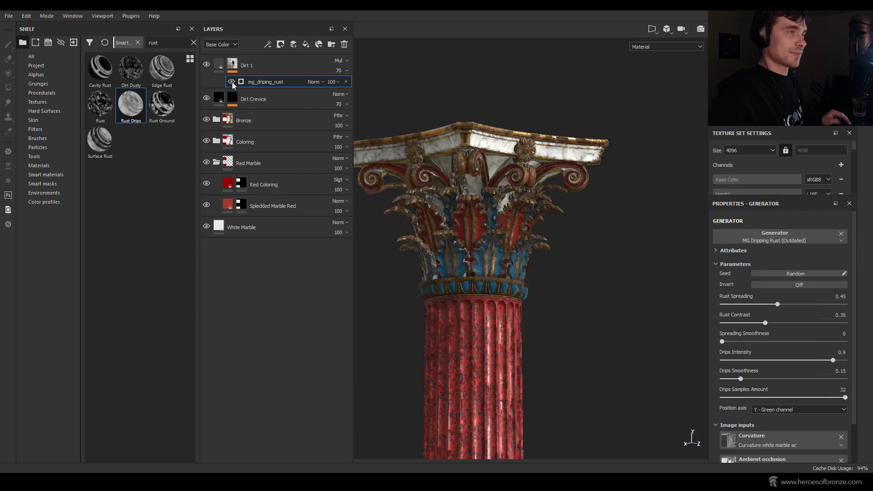
scroll(610, 280, down, 5)
middle_drag(609, 279, 597, 229)
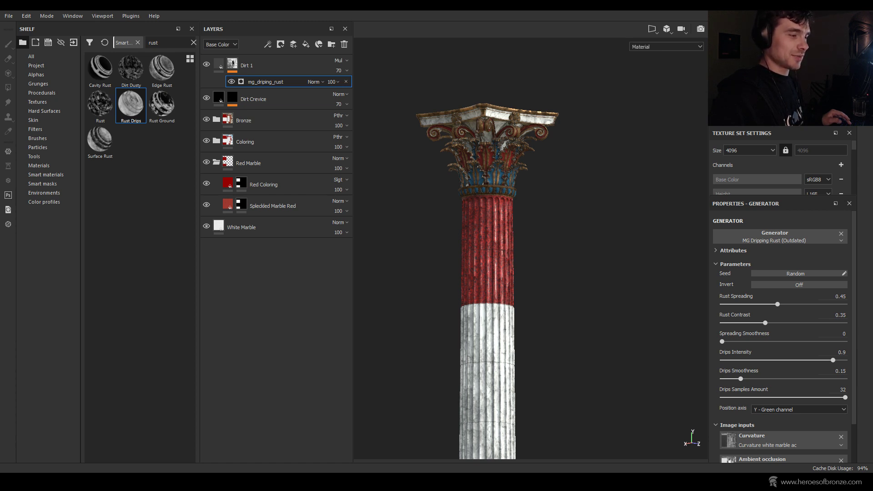
Step: Switch to f.lux and disable its screen color adjustment
click(786, 482)
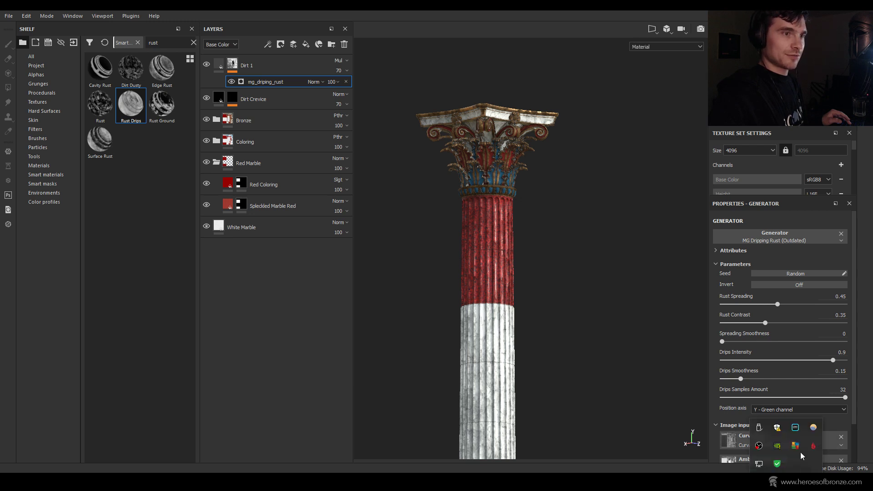
right_click(814, 431)
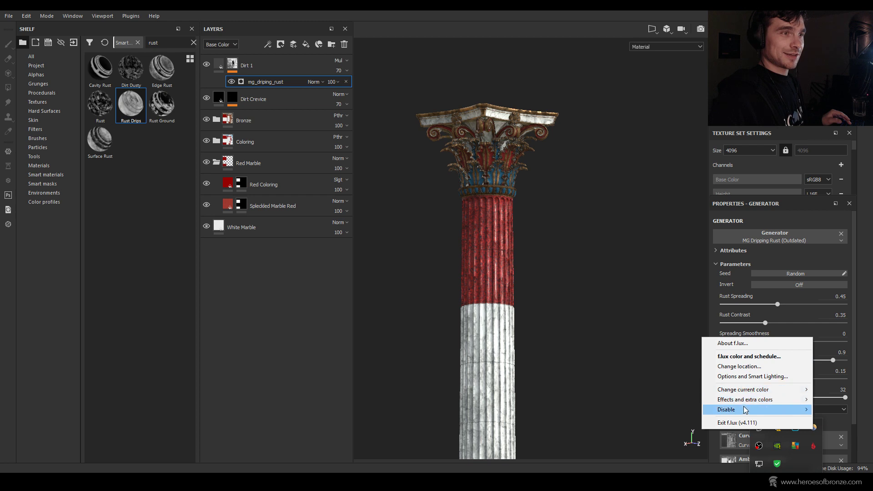
mouse_move(746, 409)
click(622, 413)
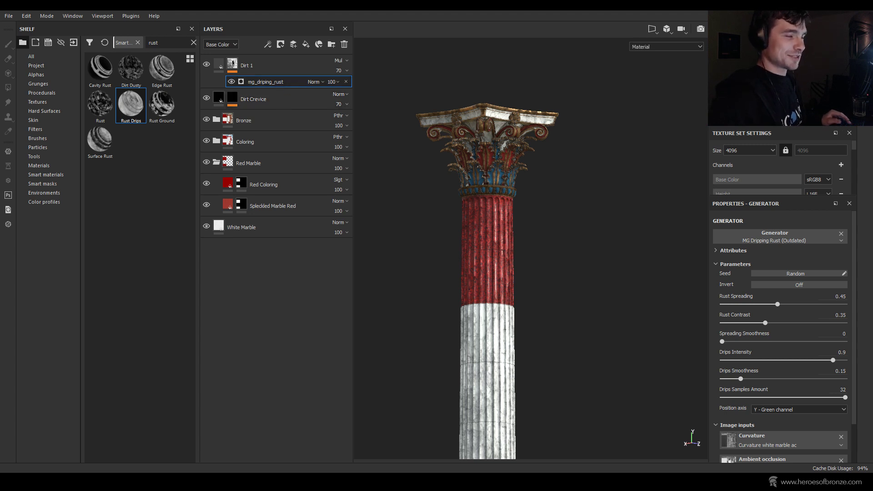
mouse_move(637, 219)
alt+mouse_down()
mouse_move(581, 232)
mouse_move(592, 236)
alt+mouse_up()
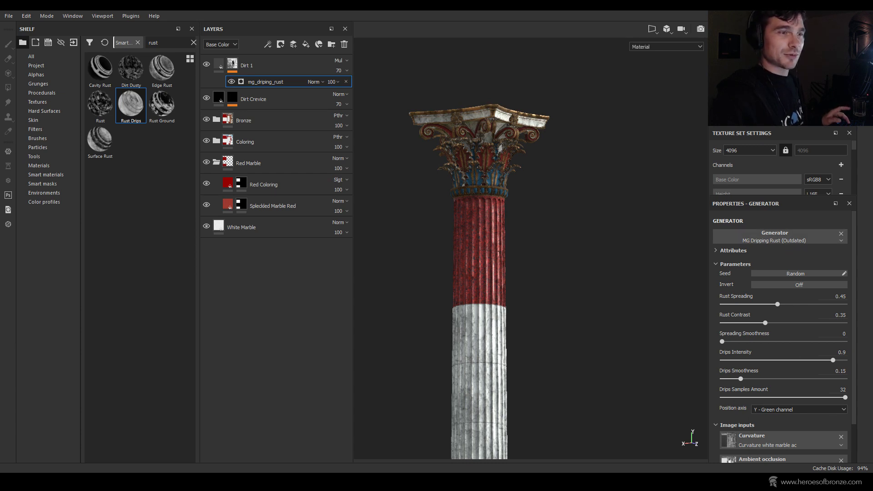
click(787, 482)
click(814, 429)
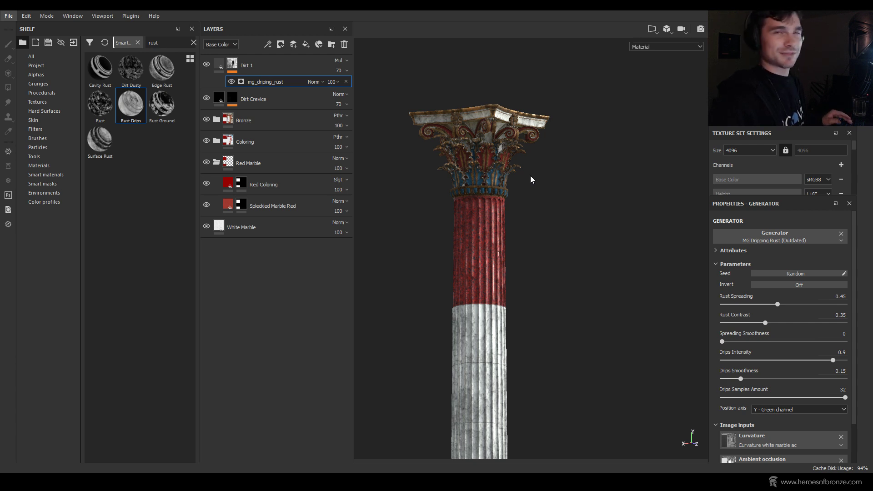
Step: Darken the Dirt 1 layer's fill color to black
alt+right_drag(534, 172, 564, 195)
alt+middle_drag(565, 194, 586, 152)
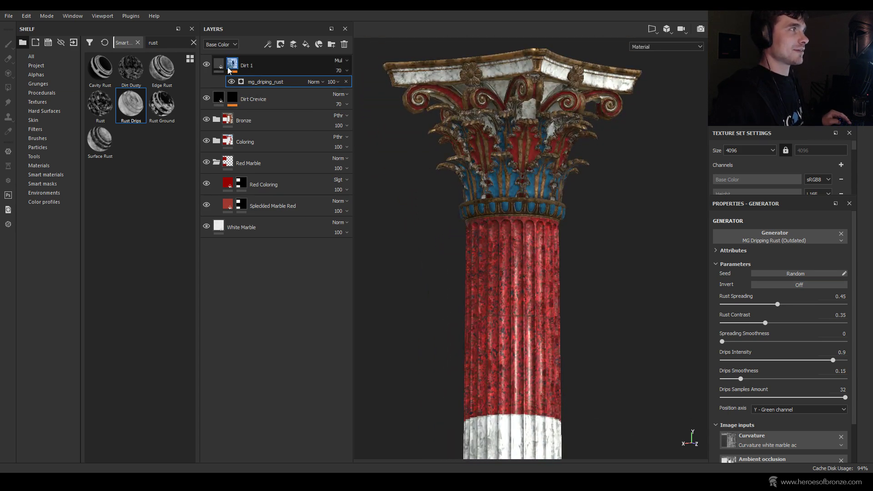
click(206, 65)
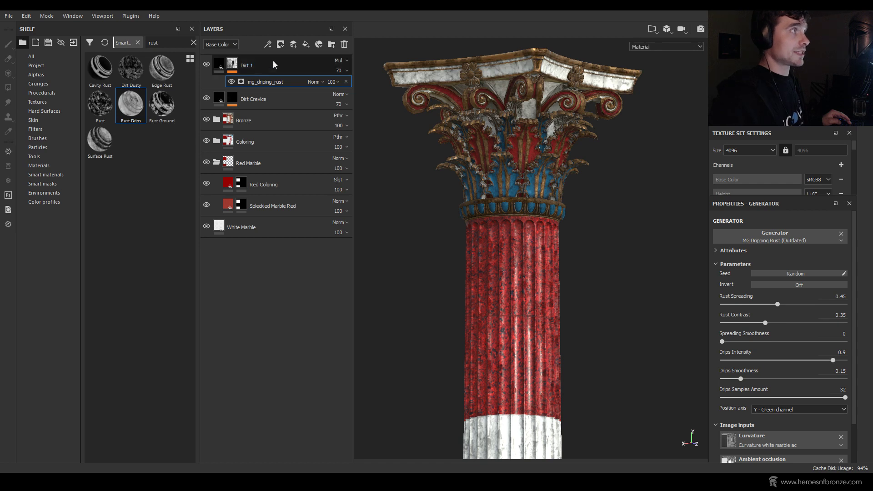
Step: Set the dripping rust generator's Rust Spreading to 0.2 and its Rust Contrast to 0.45
scroll(824, 289, down, 1)
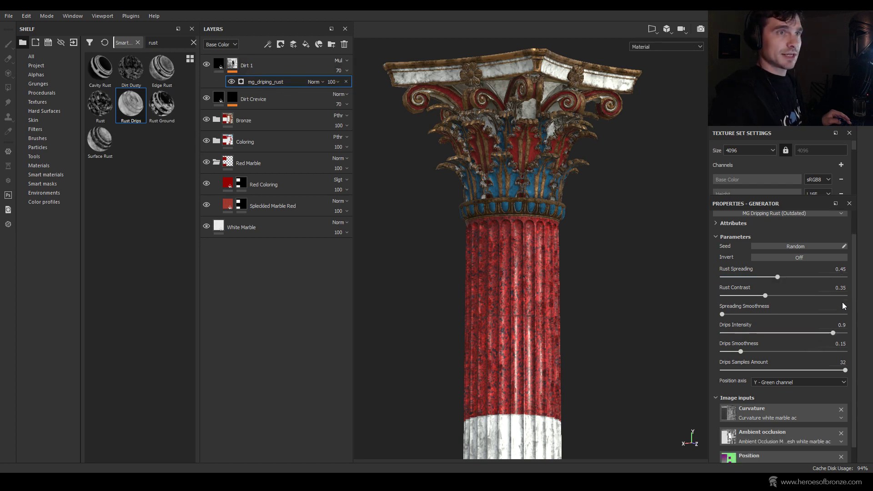
click(845, 269)
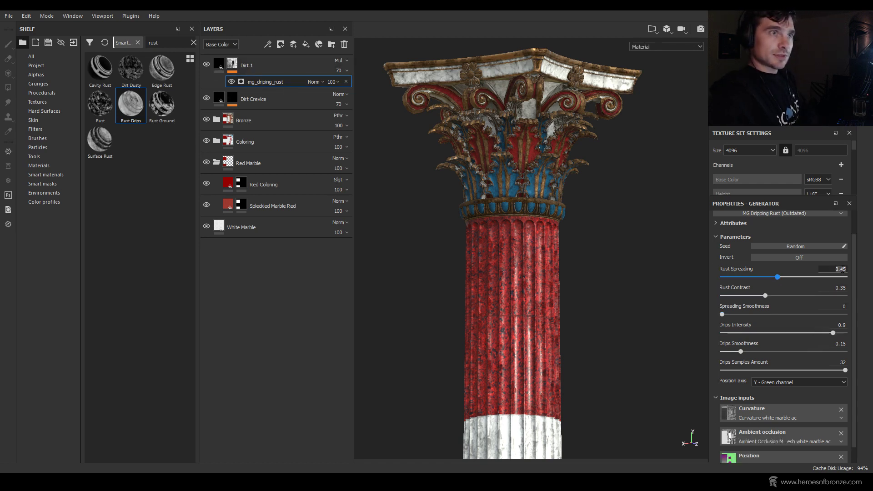
text(.)
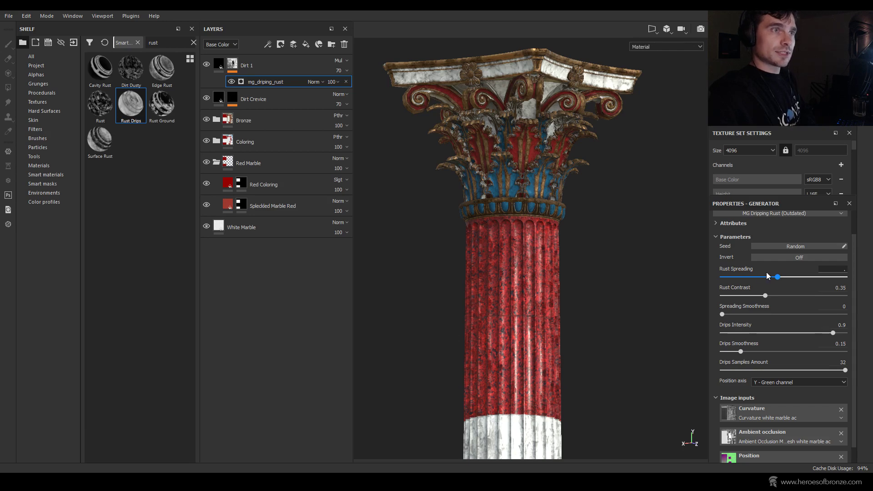
text(2)
key(Return)
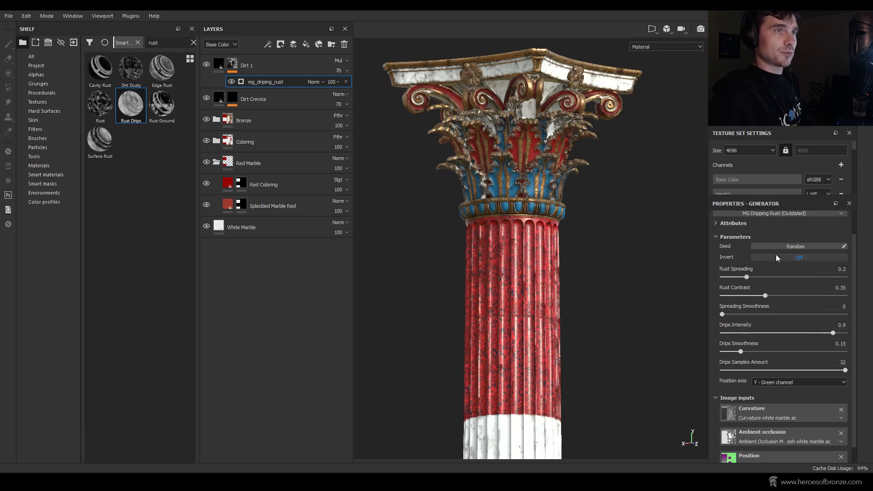
click(838, 288)
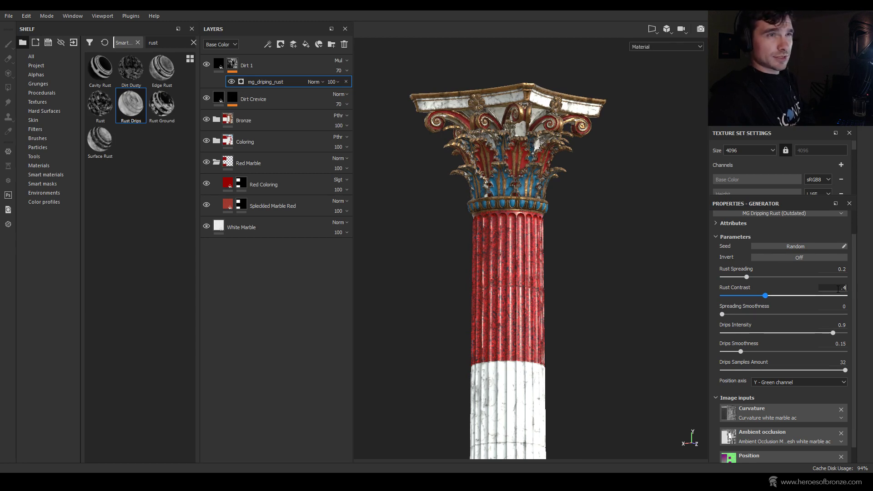
text(.45)
key(Return)
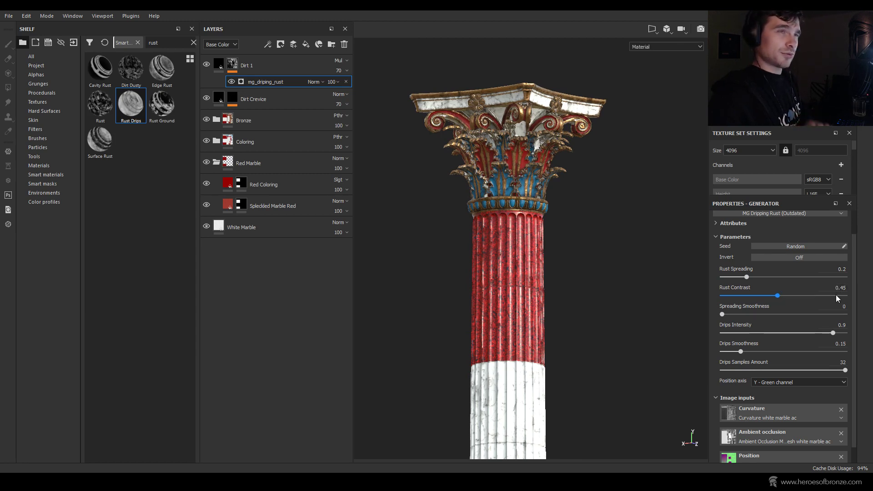
Step: Set the dripping rust generator's Drips Intensity to 0.33
mouse_move(567, 255)
alt+mouse_down()
mouse_move(515, 259)
mouse_move(560, 254)
alt+mouse_up()
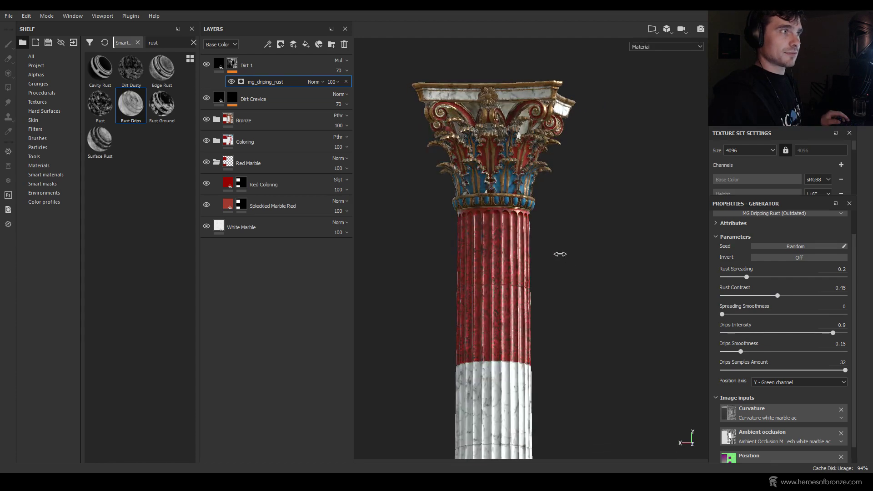
shift+right_drag(560, 254, 566, 254)
click(843, 306)
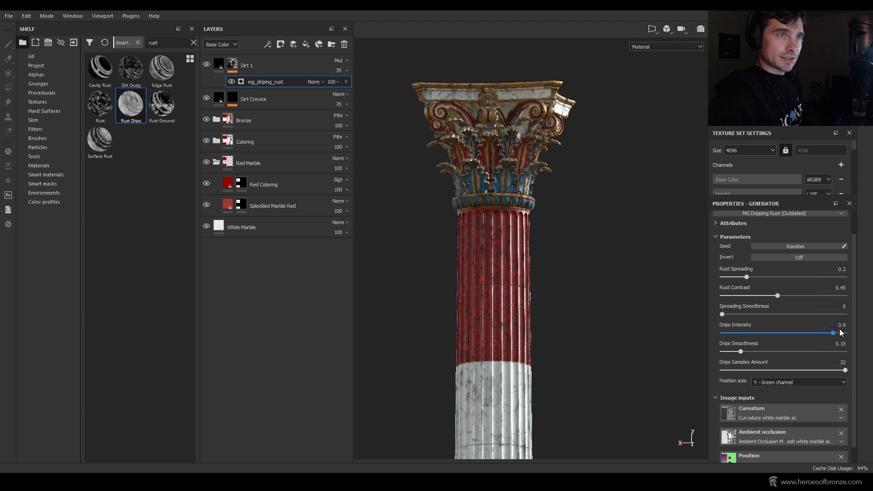
click(833, 327)
text(0.33)
key(Return)
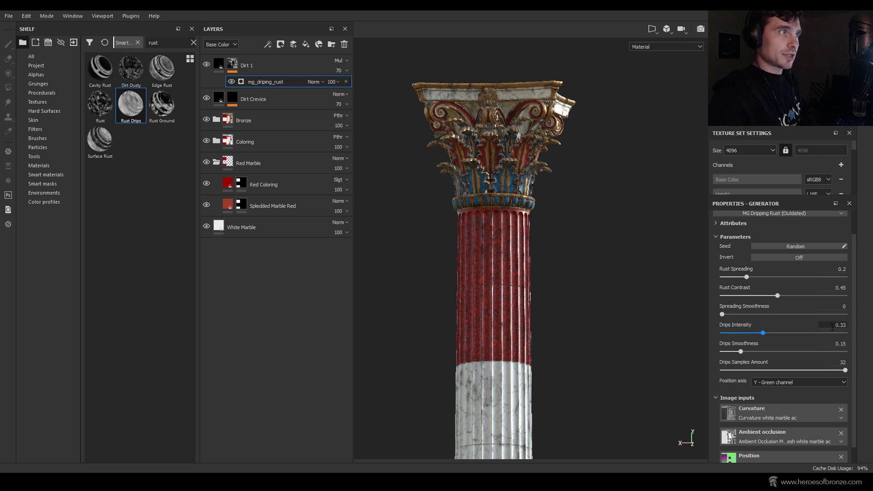
Step: Raise the generator's Drips Intensity to 0.6
click(837, 325)
text(0.6)
key(Return)
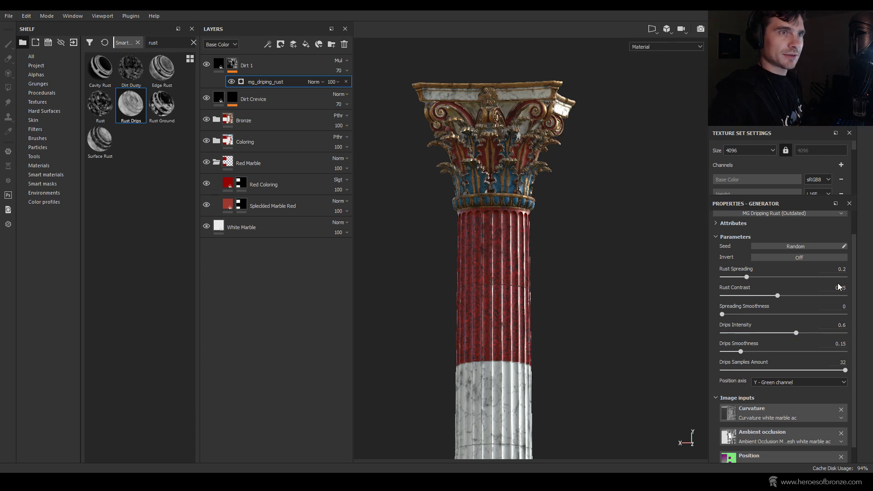
Step: Set the dripping rust generator's Rust Spreading to 0.3
click(841, 269)
text(.3)
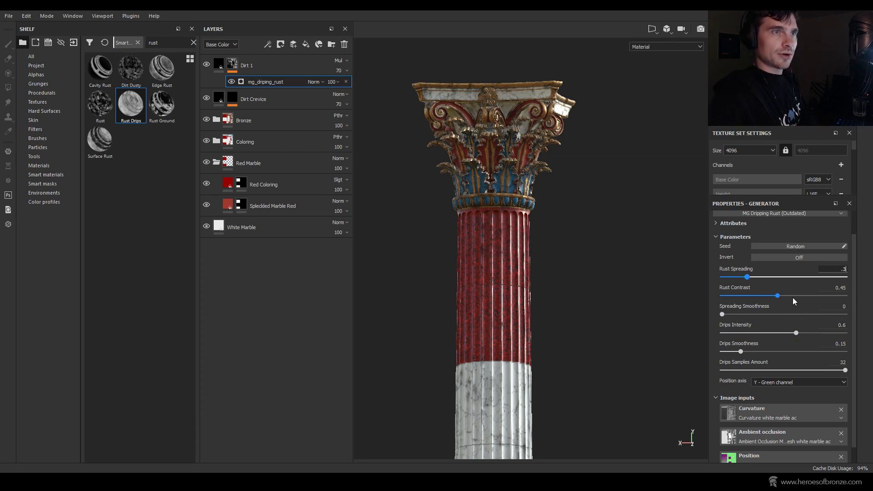
key(Return)
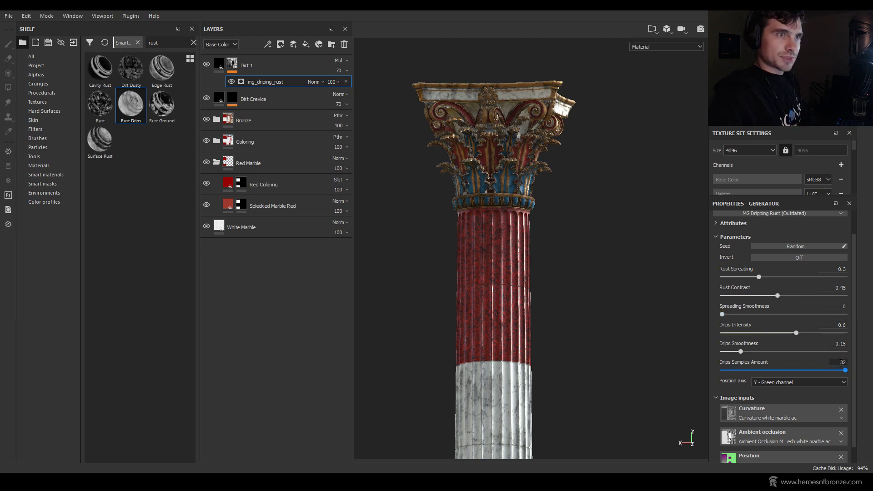
click(841, 362)
key(Return)
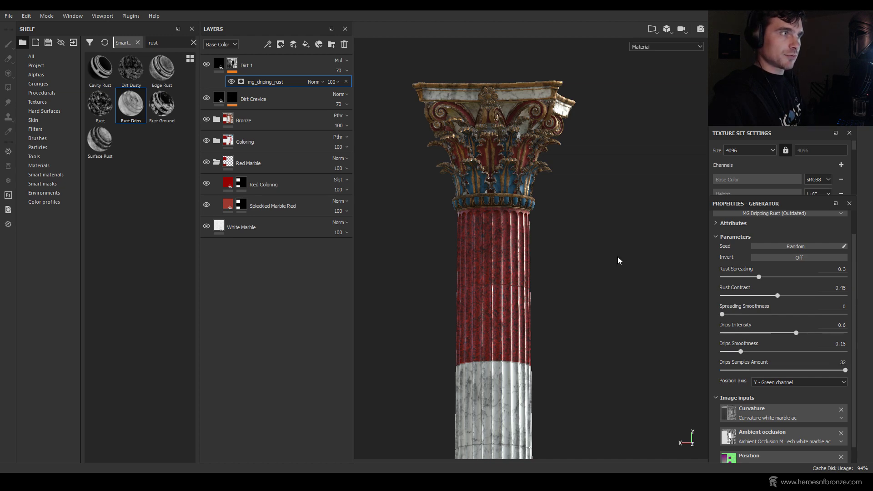
Step: Compare the column with and without the Dirt 1 layer, examining the capital and the full shaft
scroll(526, 268, down, 2)
scroll(528, 267, up, 4)
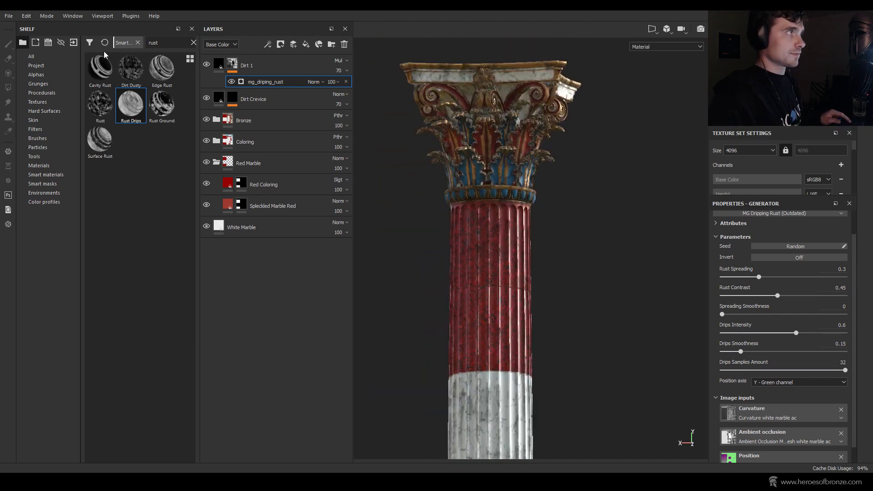
click(206, 64)
click(206, 64)
alt+drag(448, 268, 571, 263)
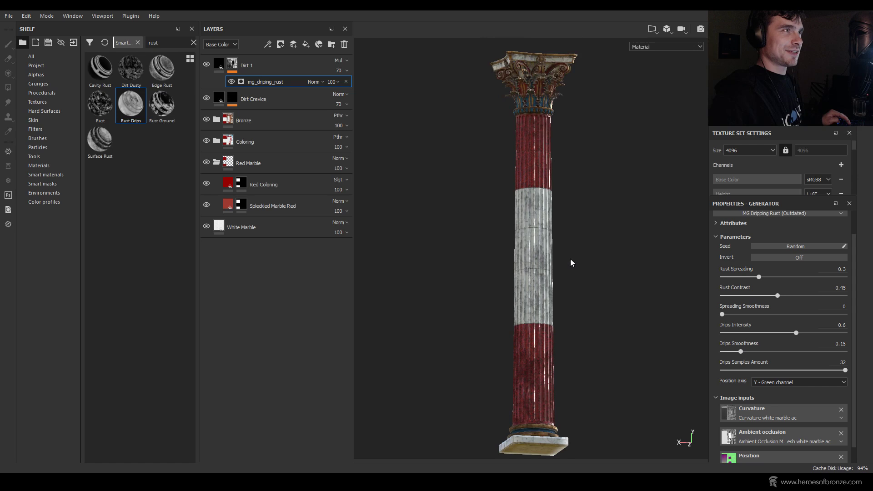
Step: Set the dripping rust generator's Rust Spreading to 0.2 and its Drips Intensity to 0.4
click(839, 269)
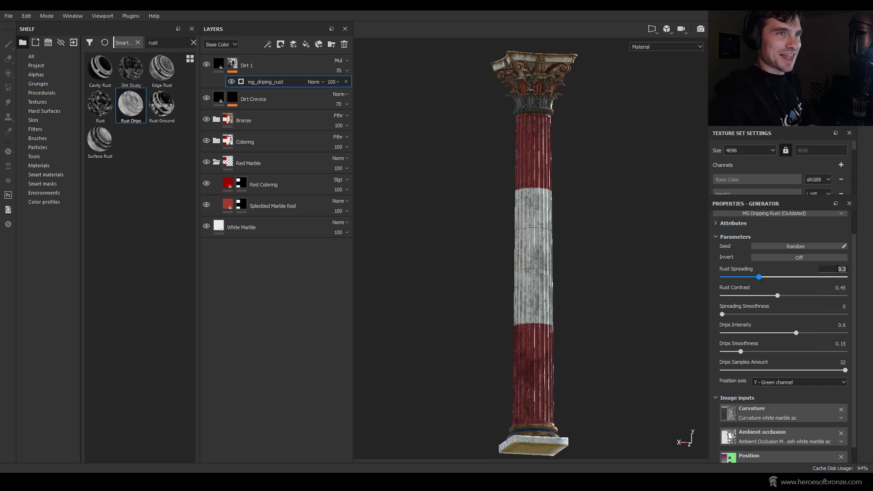
text(0.2)
key(Return)
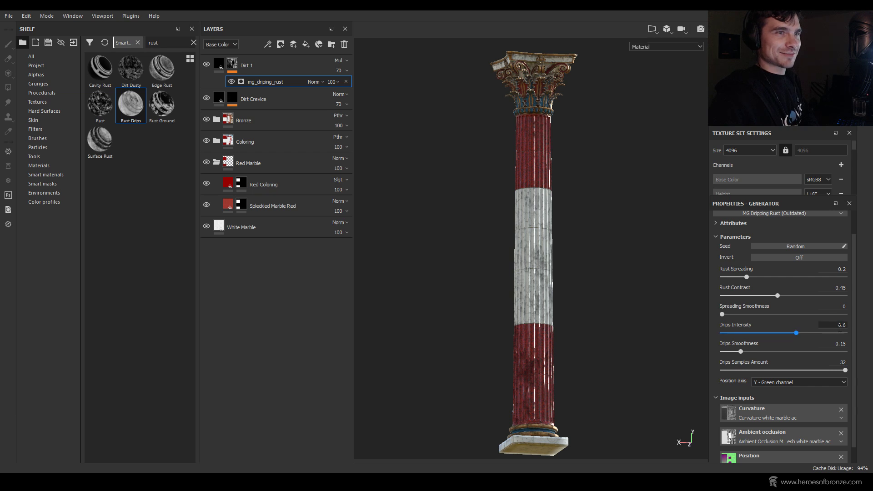
click(840, 324)
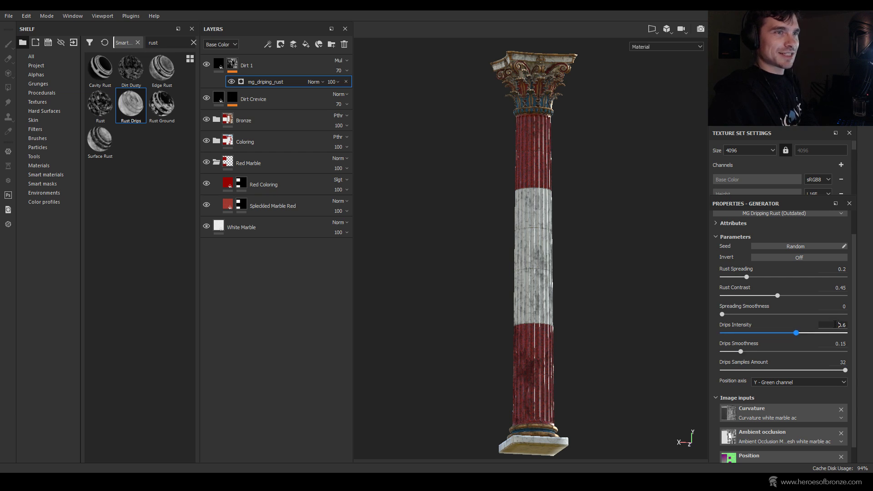
text(.4)
key(Return)
click(842, 288)
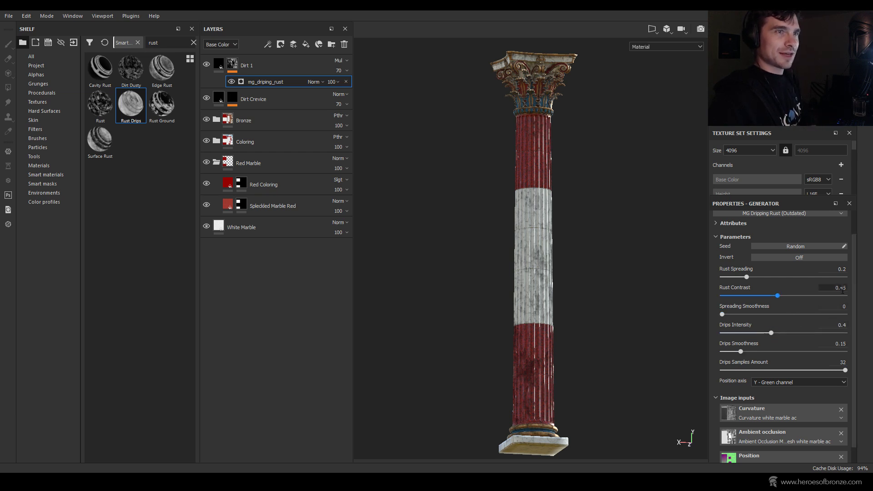
click(839, 344)
click(842, 362)
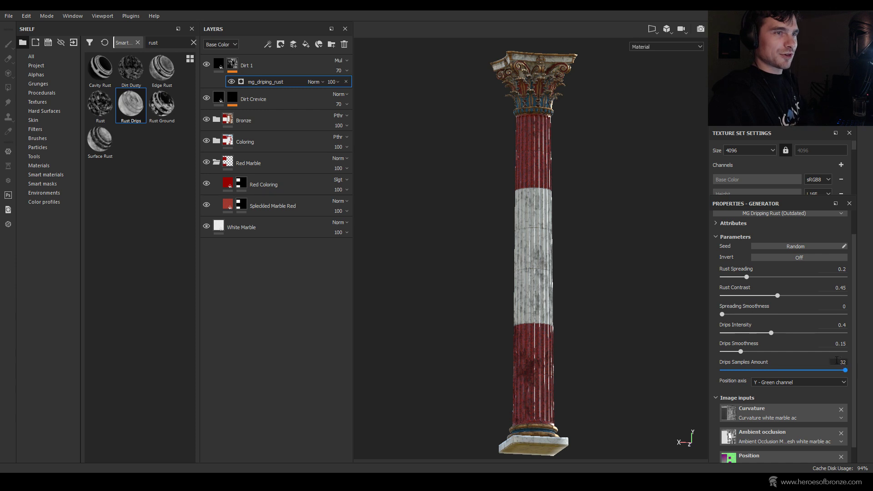
Step: Add a paint effect above the dripping rust generator in the Dirt 1 layer's mask
scroll(572, 204, up, 5)
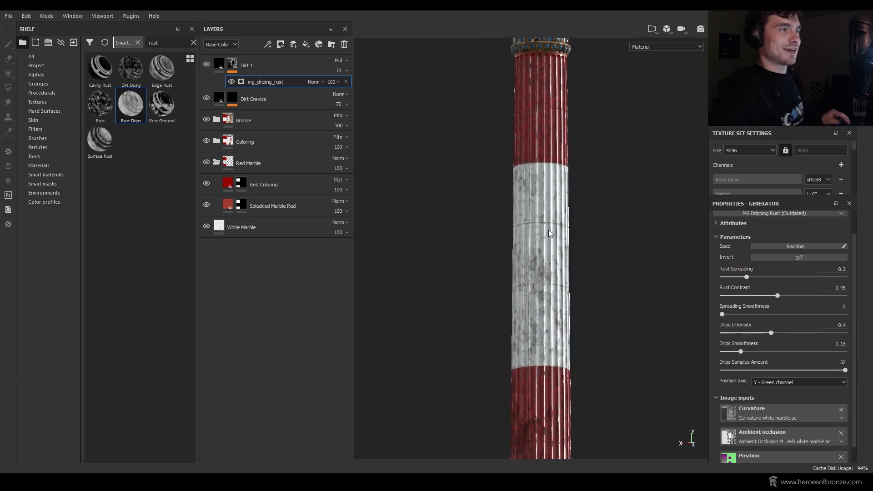
middle_drag(550, 234, 523, 151)
click(269, 43)
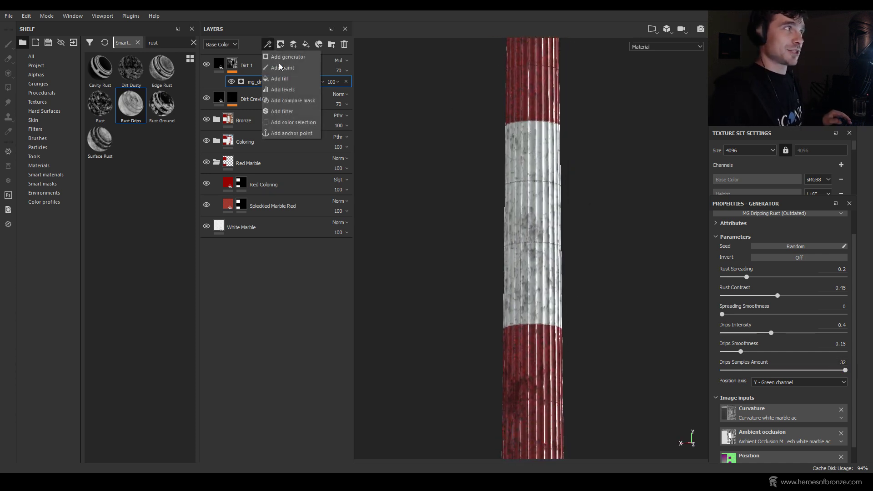
click(287, 68)
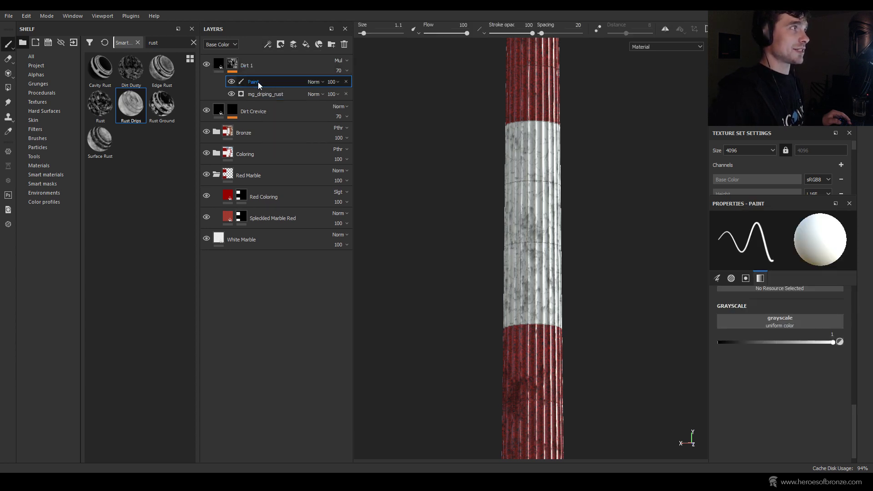
Step: Prepare a soft mask brush of size 9.51 with its grayscale value set to 0
key(bracketright)
key(bracketright)
key(bracketright)
key(bracketright)
key(x)
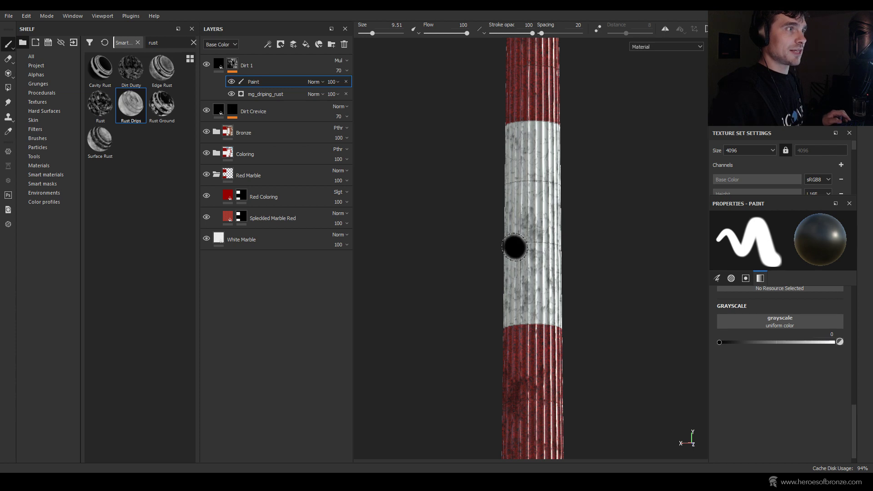
key(shift+bracketleft)
key(shift+bracketleft)
key(shift+bracketleft)
Step: Switch to the Dirt 1 brush for the mask painting and reduce its size to 17.24
alt+drag(537, 321, 538, 326)
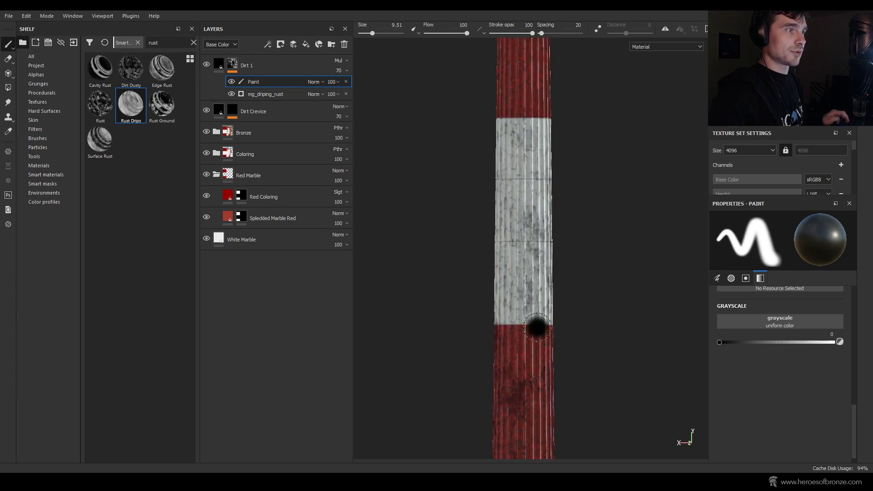
mouse_move(514, 370)
alt+middle_down()
mouse_move(556, 387)
mouse_move(560, 246)
alt+middle_up()
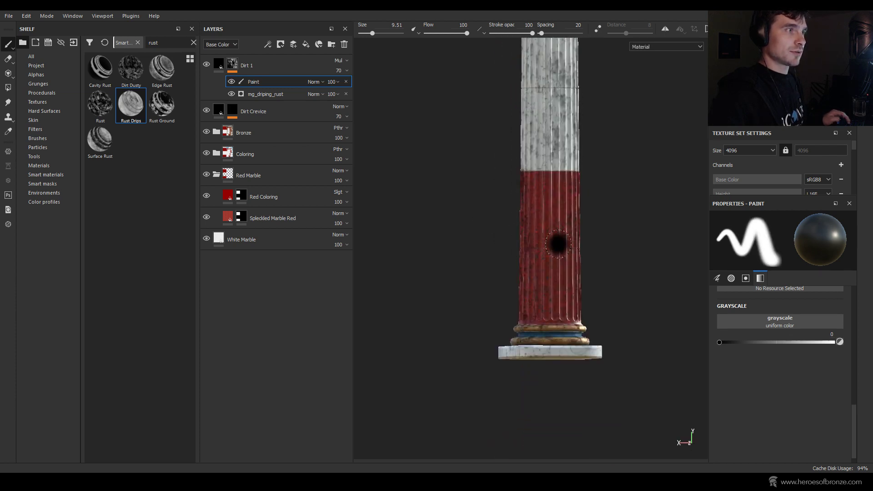
alt+drag(536, 277, 503, 218)
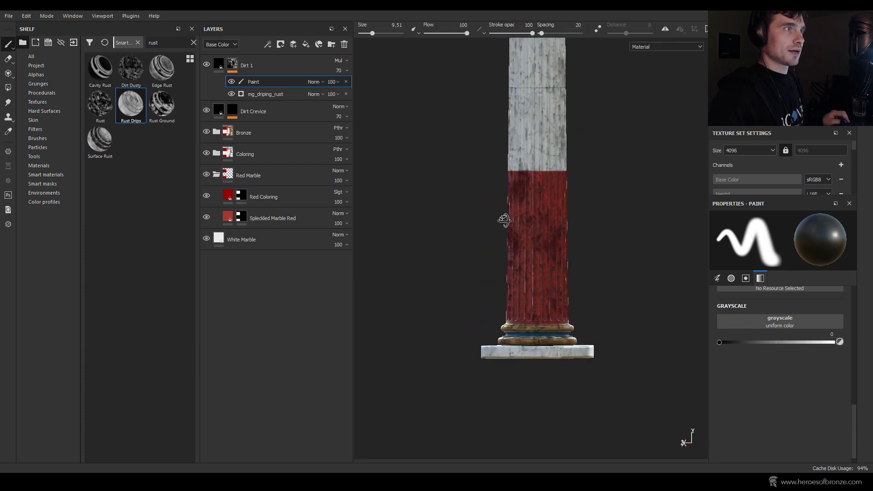
click(37, 139)
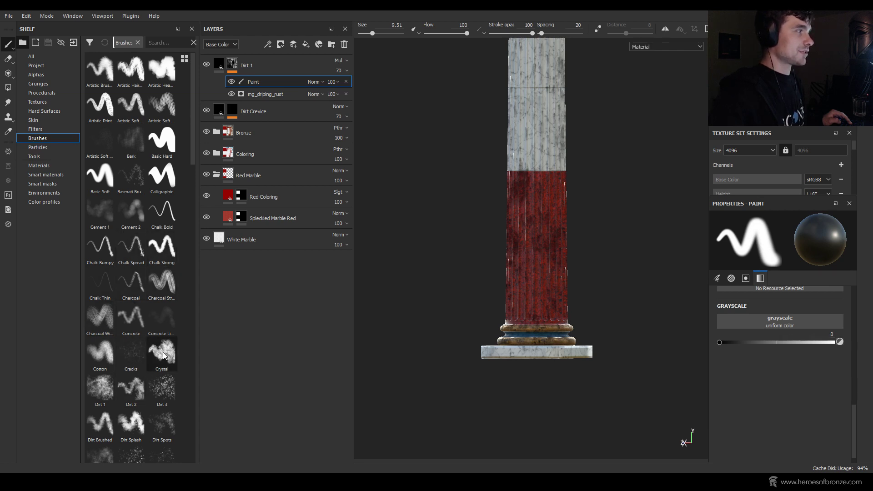
click(109, 391)
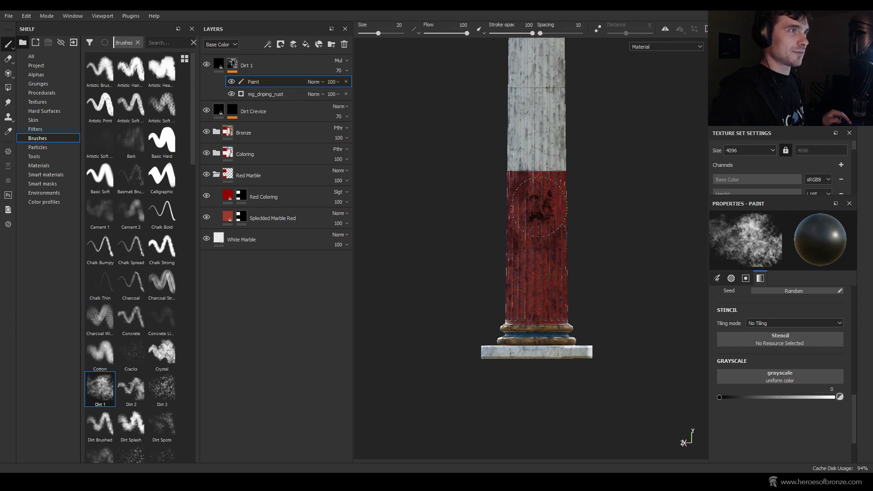
scroll(538, 198, up, 2)
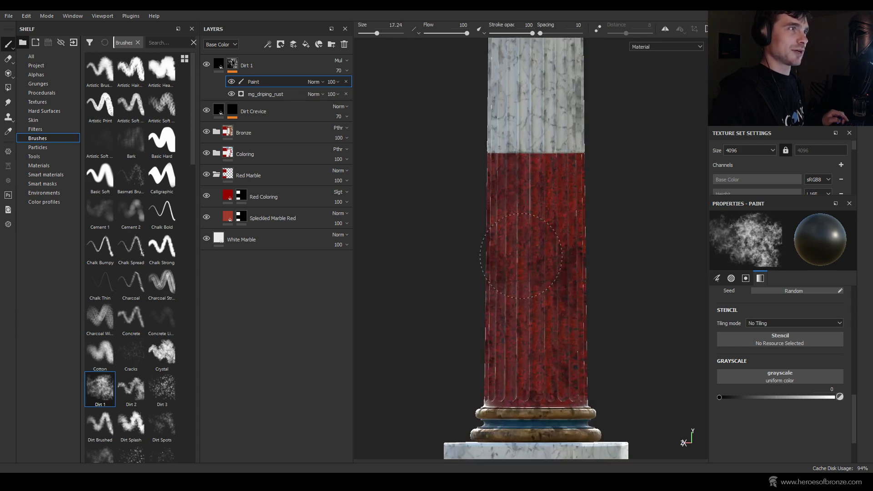
Step: Examine the dripping dirt on the column's shaft and base from all sides
middle_drag(525, 214, 552, 214)
mouse_move(620, 263)
alt+mouse_down()
mouse_move(512, 289)
mouse_move(566, 156)
mouse_move(545, 77)
mouse_move(578, 82)
mouse_move(507, 190)
mouse_move(620, 201)
alt+mouse_up()
mouse_move(559, 274)
alt+mouse_down()
mouse_move(604, 293)
mouse_move(602, 312)
mouse_move(636, 307)
alt+mouse_up()
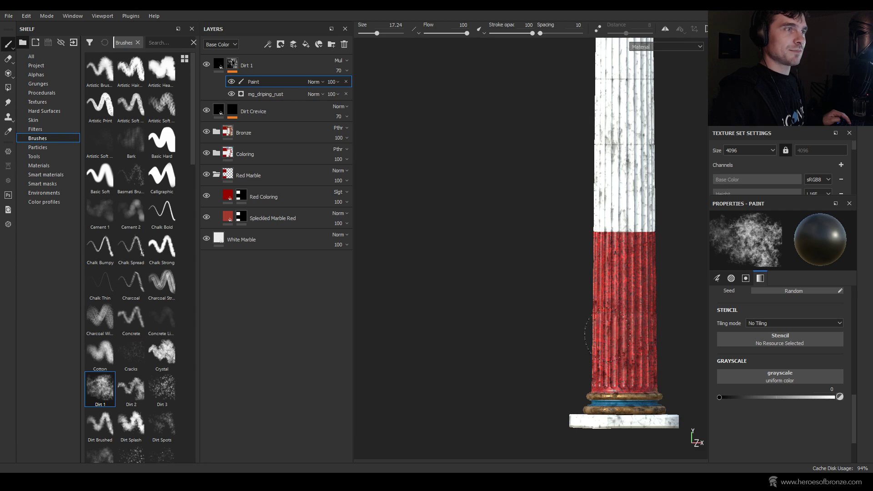
alt+drag(570, 275, 626, 273)
alt+middle_drag(608, 196, 584, 264)
mouse_move(594, 322)
alt+mouse_down()
mouse_move(535, 248)
mouse_move(546, 244)
mouse_move(511, 233)
mouse_move(598, 260)
alt+mouse_up()
alt+middle_drag(610, 247, 486, 174)
mouse_move(495, 228)
alt+mouse_down()
mouse_move(530, 236)
mouse_move(510, 255)
alt+mouse_up()
mouse_move(485, 328)
alt+mouse_down()
mouse_move(503, 255)
mouse_move(525, 240)
mouse_move(449, 187)
mouse_move(552, 158)
alt+mouse_up()
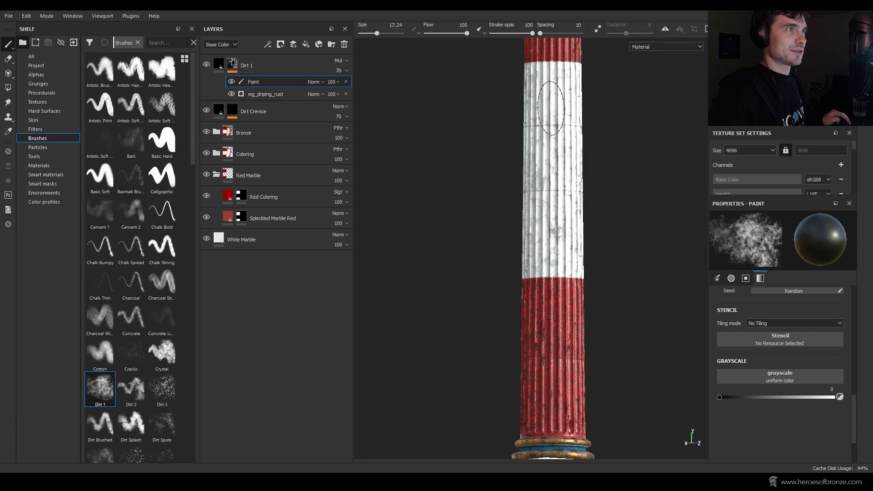
alt+drag(614, 181, 601, 272)
mouse_move(601, 272)
alt+middle_down()
mouse_move(522, 225)
mouse_move(507, 201)
alt+middle_up()
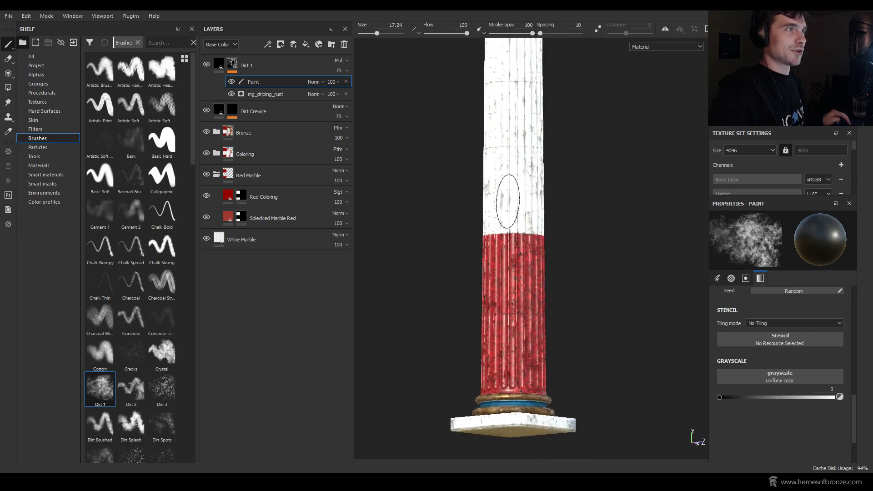
Step: Lower the environment exposure to 0.3 and turn the environment lighting to a rotation of 56
click(707, 29)
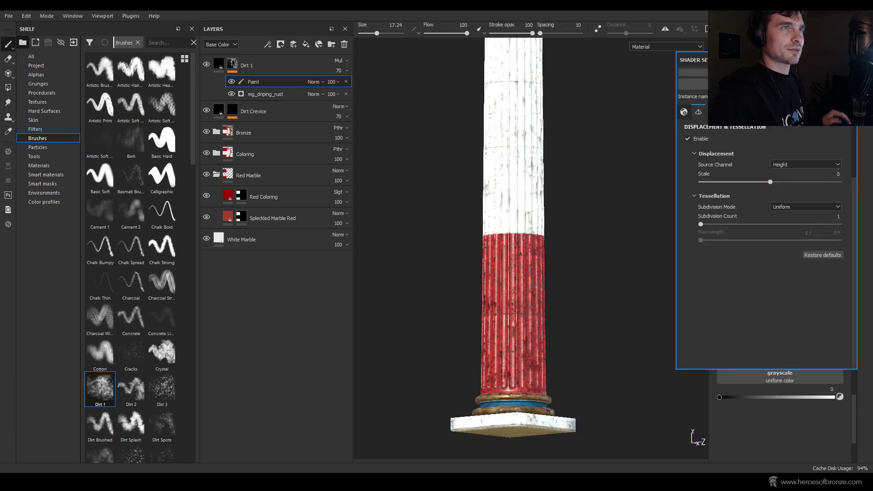
scroll(771, 205, down, 5)
scroll(748, 184, up, 5)
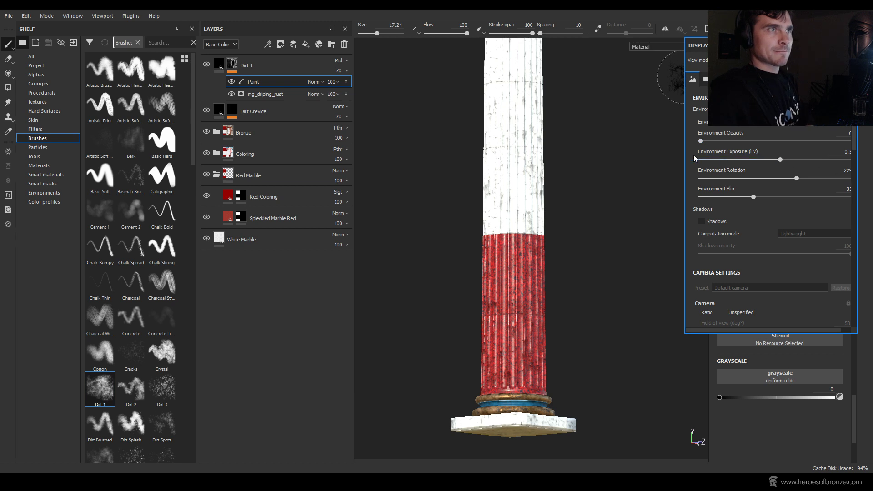
drag(685, 148, 668, 144)
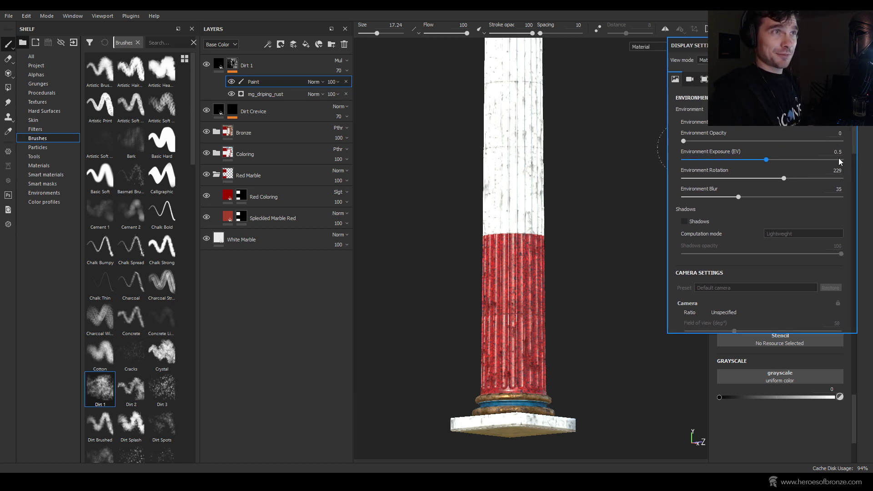
drag(766, 160, 765, 160)
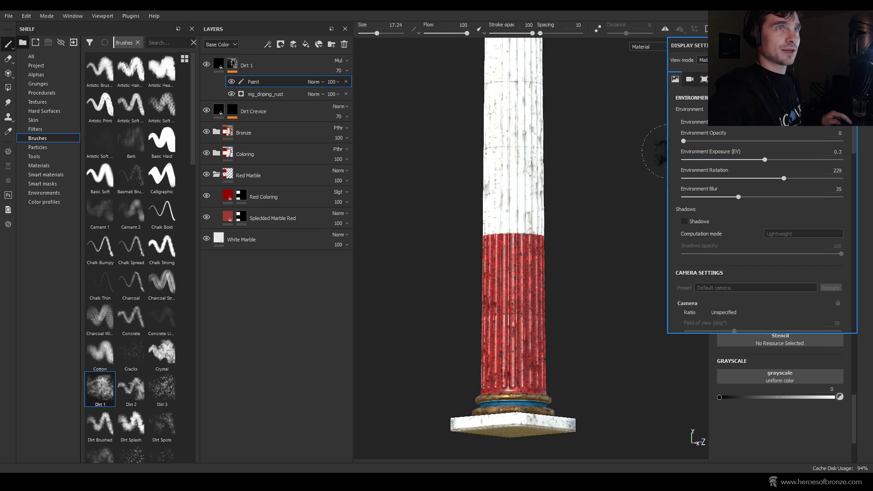
click(595, 160)
alt+drag(596, 160, 536, 180)
mouse_move(535, 180)
shift+right_down()
mouse_move(552, 180)
mouse_move(532, 119)
shift+right_up()
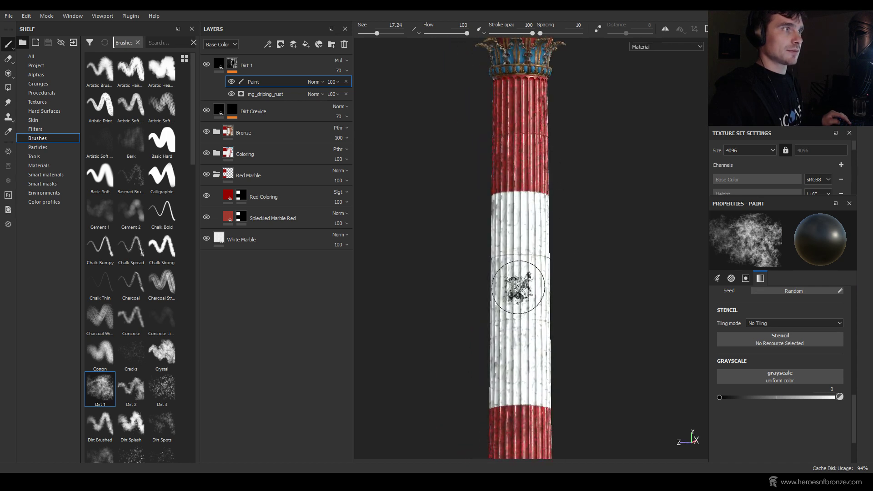
Step: Try the Bonifacio and Corsica environment maps and set the environment exposure to 0.49
click(728, 28)
click(782, 122)
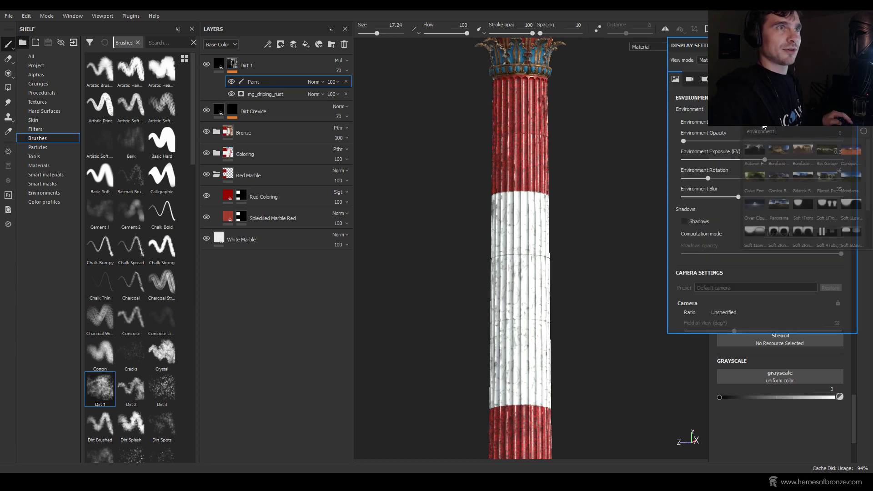
click(804, 152)
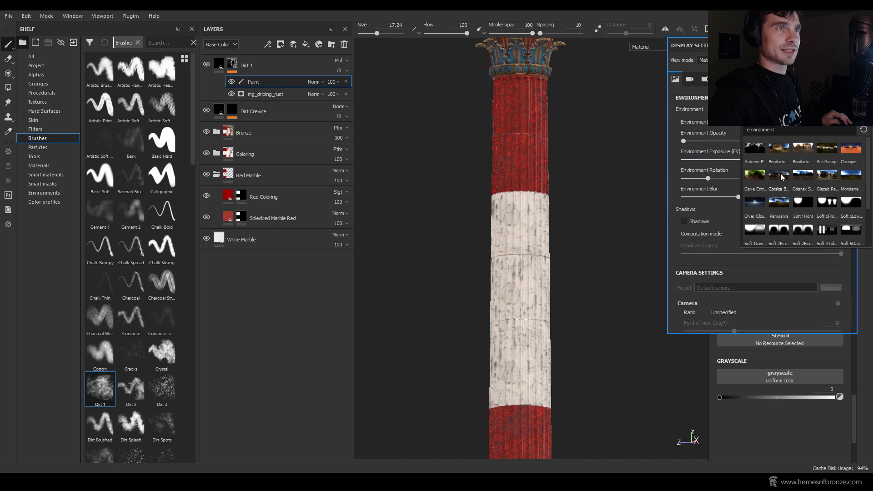
click(780, 177)
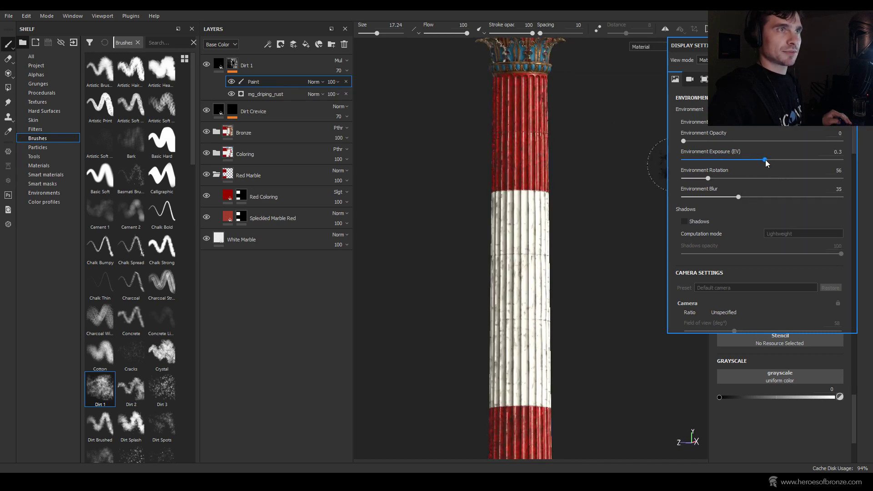
mouse_move(766, 160)
mouse_down()
mouse_move(752, 160)
mouse_move(767, 160)
mouse_up()
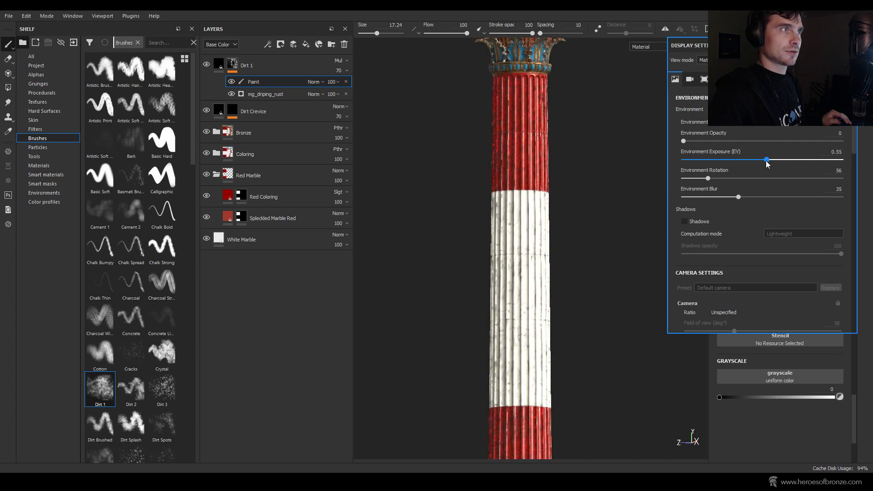
Step: Try the Mondarrain environment map and rotate its lighting around the column
click(781, 126)
click(848, 182)
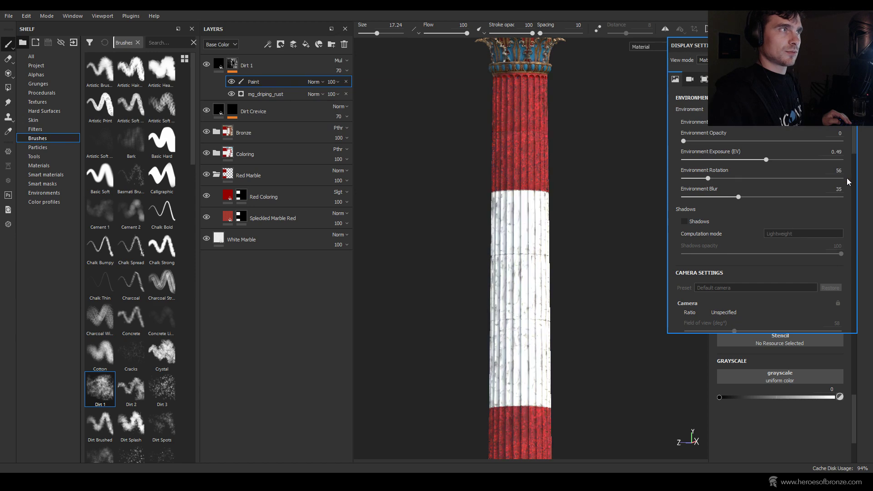
shift+right_drag(562, 157, 602, 164)
Step: Light the column with the Canopus environment map and turn its rotation to 200
click(808, 123)
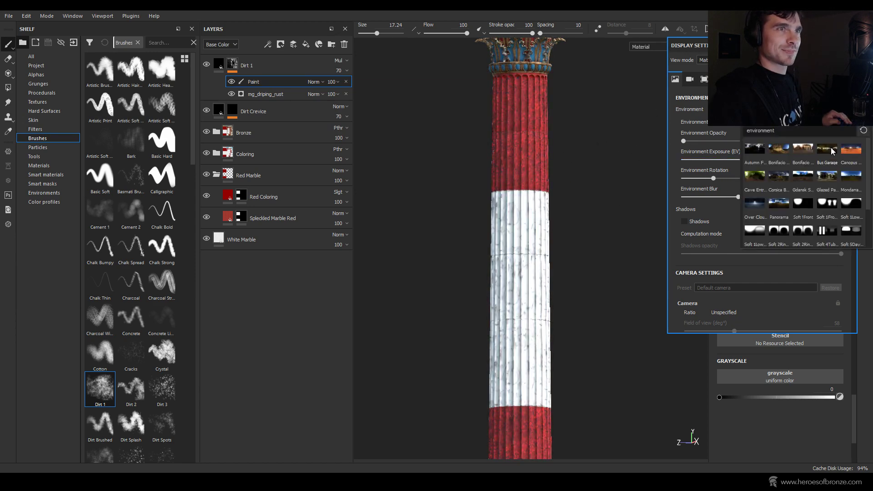
click(849, 154)
shift+right_drag(577, 181, 616, 172)
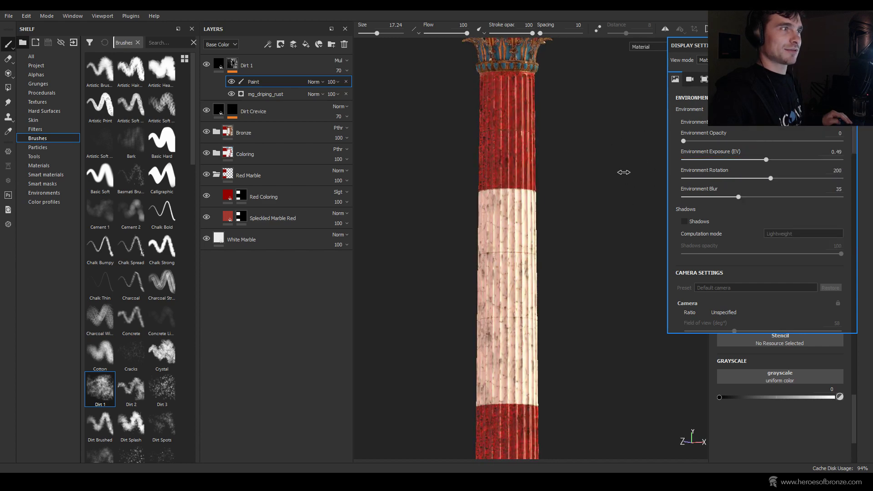
Step: Turn the environment lighting to a rotation of 133 and inspect the column's capital under it
alt+drag(578, 253, 556, 182)
alt+middle_drag(556, 182, 556, 279)
alt+right_drag(555, 279, 523, 259)
alt+drag(523, 259, 474, 228)
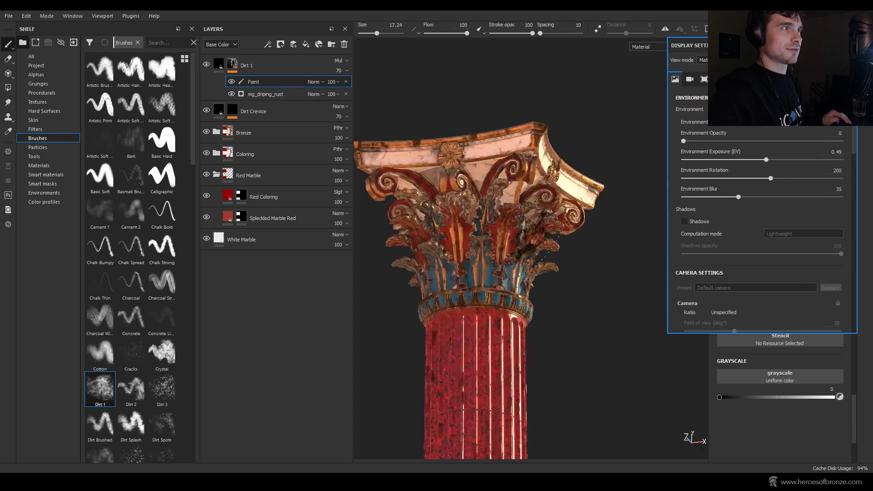
shift+right_drag(455, 230, 569, 214)
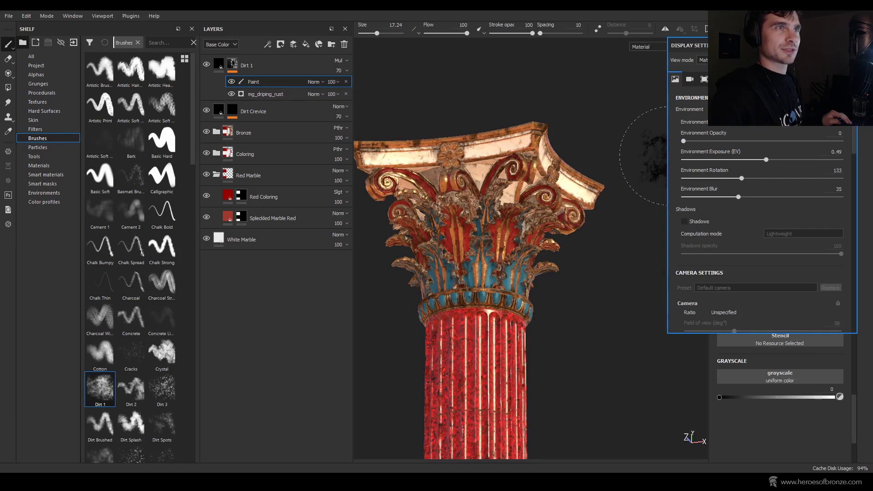
scroll(481, 273, down, 3)
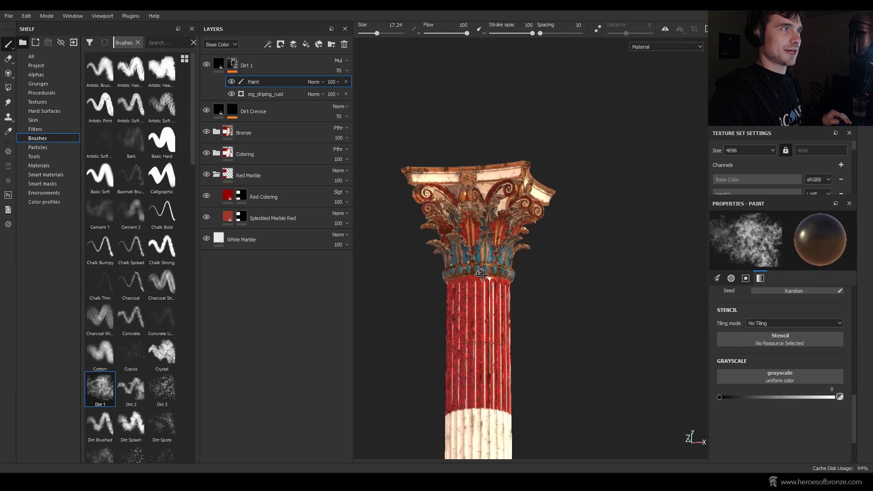
mouse_move(530, 273)
alt+mouse_down()
mouse_move(523, 279)
mouse_move(539, 259)
alt+mouse_up()
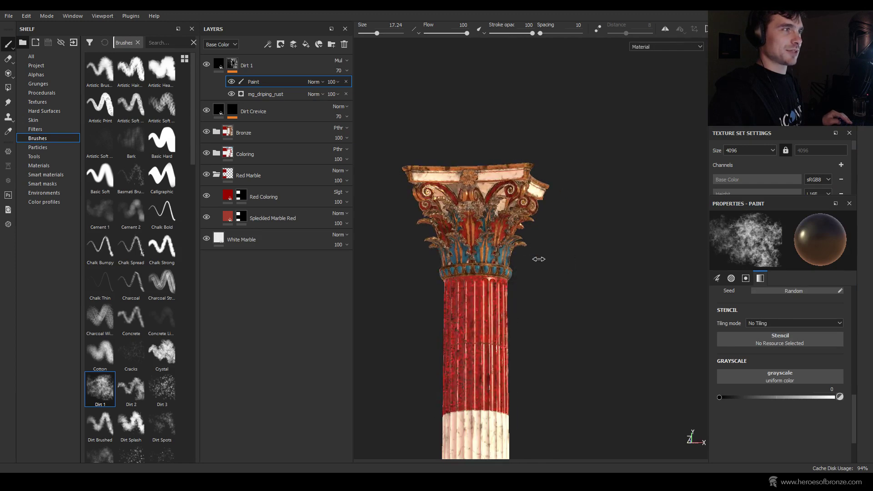
Step: Switch the paint grayscale to 1 and examine the dirt around the red and white sections of the upper shaft
scroll(509, 314, up, 4)
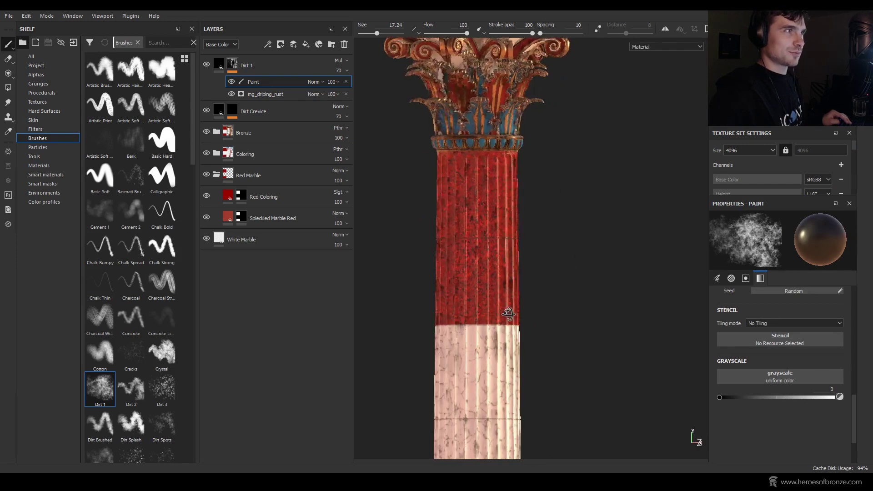
mouse_move(509, 314)
alt+mouse_down()
mouse_move(460, 302)
mouse_move(464, 287)
alt+mouse_up()
key(x)
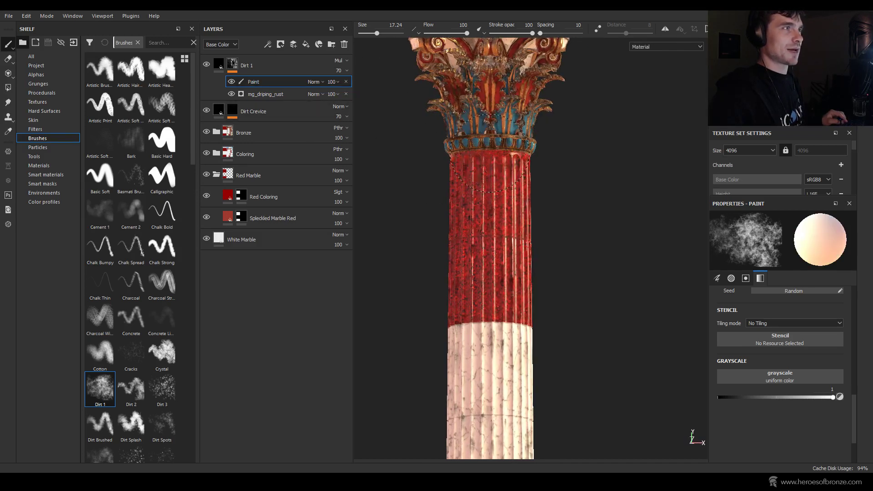
alt+drag(504, 200, 491, 169)
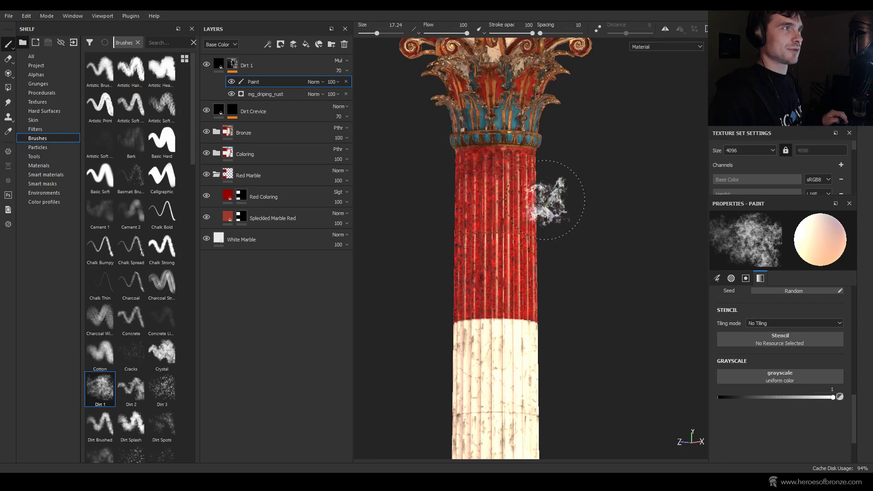
alt+drag(546, 200, 454, 288)
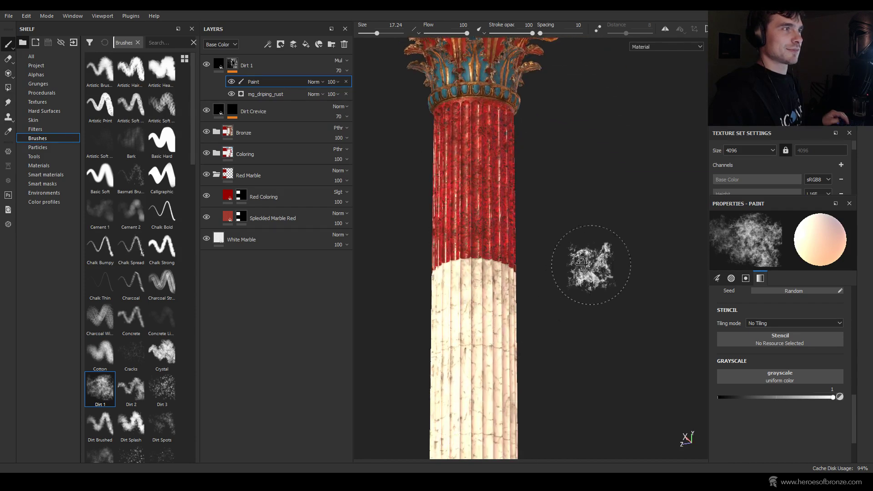
alt+drag(581, 263, 552, 223)
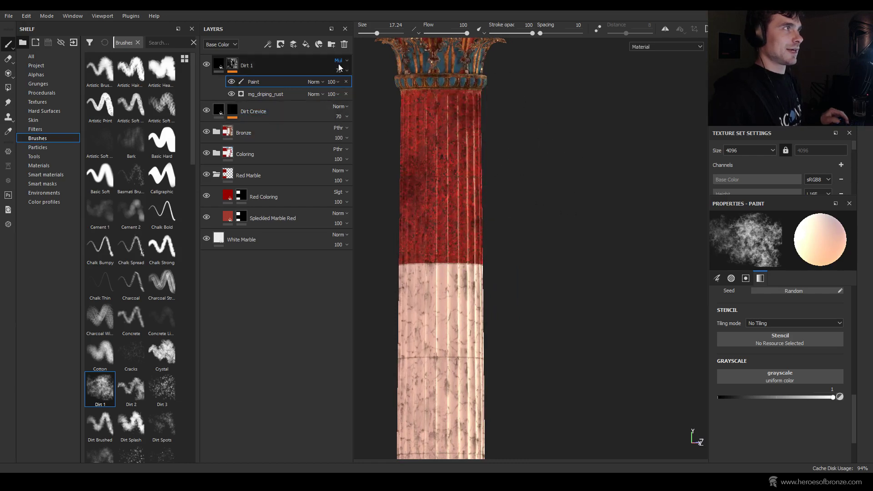
Step: Set the opacity of the Dirt 1 layer to 50
click(260, 68)
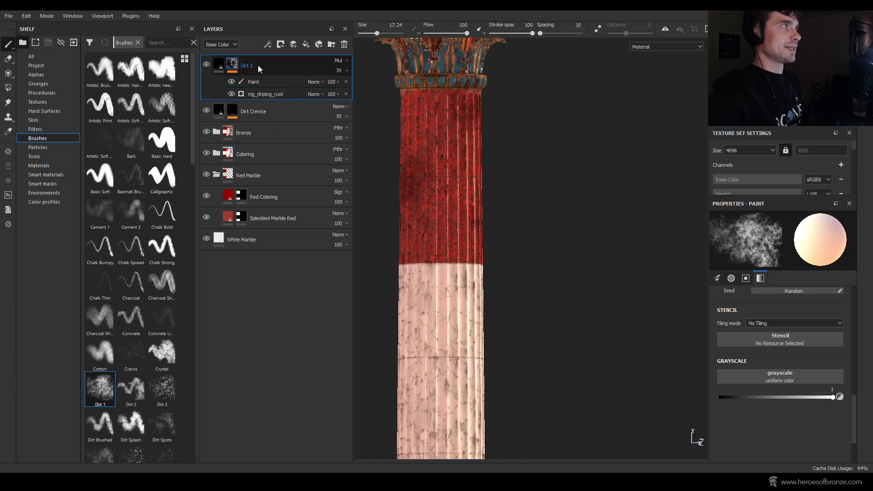
click(338, 72)
click(372, 79)
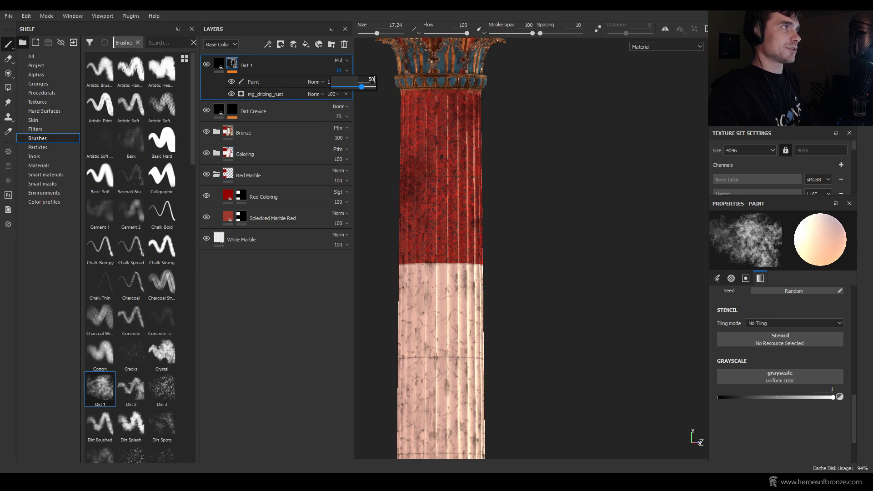
key(Return)
Step: Examine the softened dirt over the whole column, from capital to base, on several sides
scroll(487, 230, down, 6)
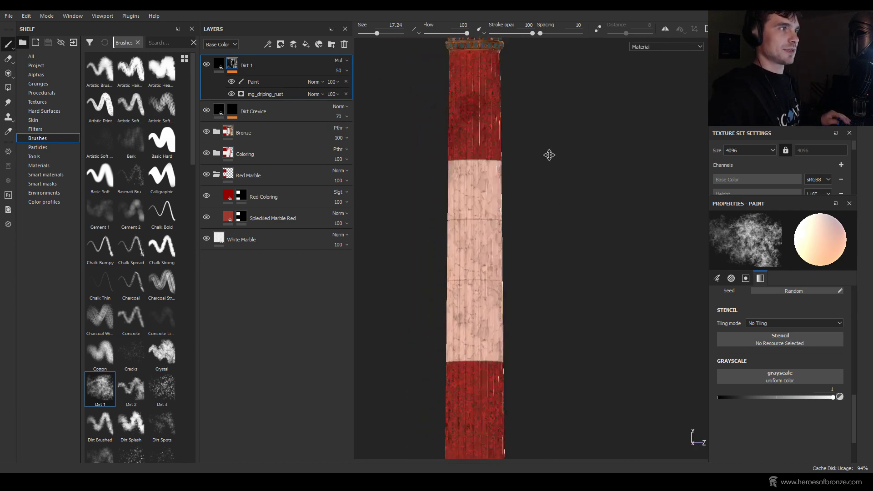
alt+drag(523, 274, 567, 218)
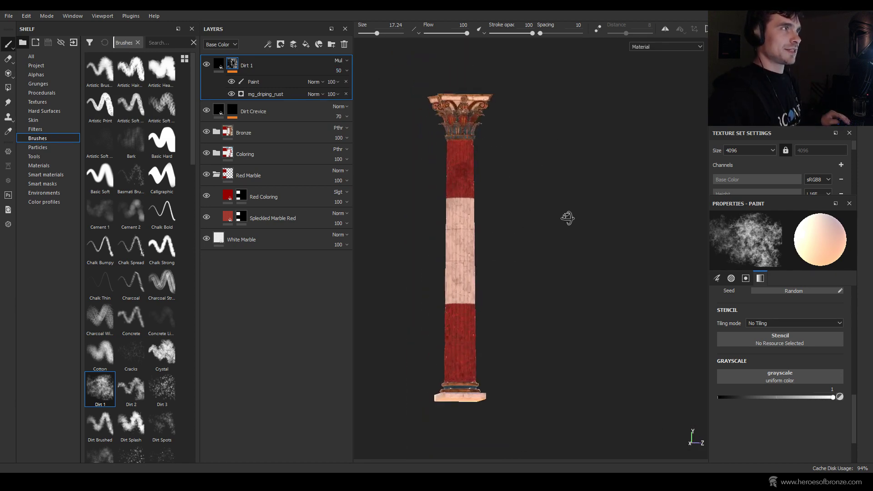
scroll(515, 198, up, 4)
mouse_move(515, 197)
alt+mouse_down()
mouse_move(500, 181)
mouse_move(541, 185)
alt+mouse_up()
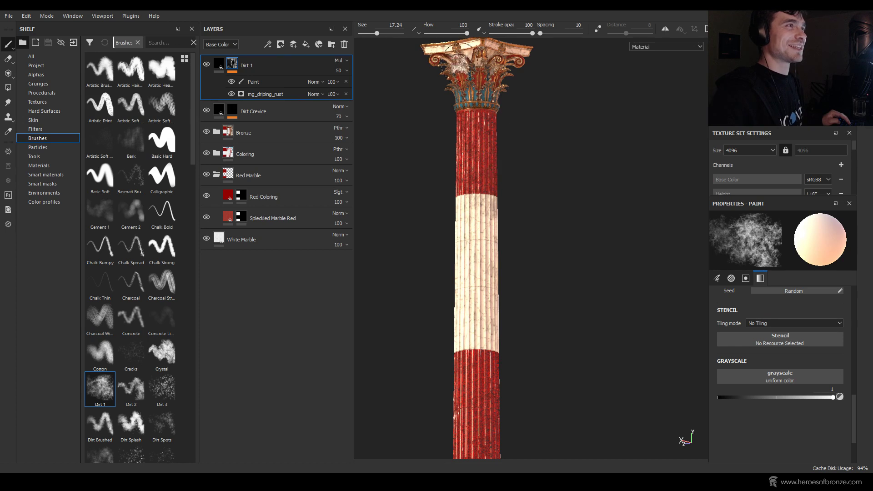
scroll(495, 141, down, 3)
mouse_move(496, 141)
alt+mouse_down()
mouse_move(529, 133)
mouse_move(501, 132)
mouse_move(491, 209)
mouse_move(446, 351)
alt+mouse_up()
scroll(503, 150, up, 2)
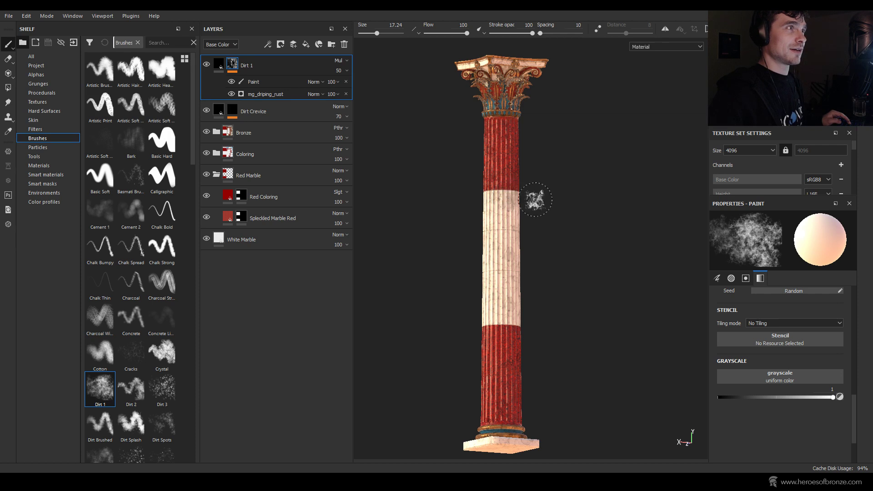
alt+drag(536, 200, 566, 195)
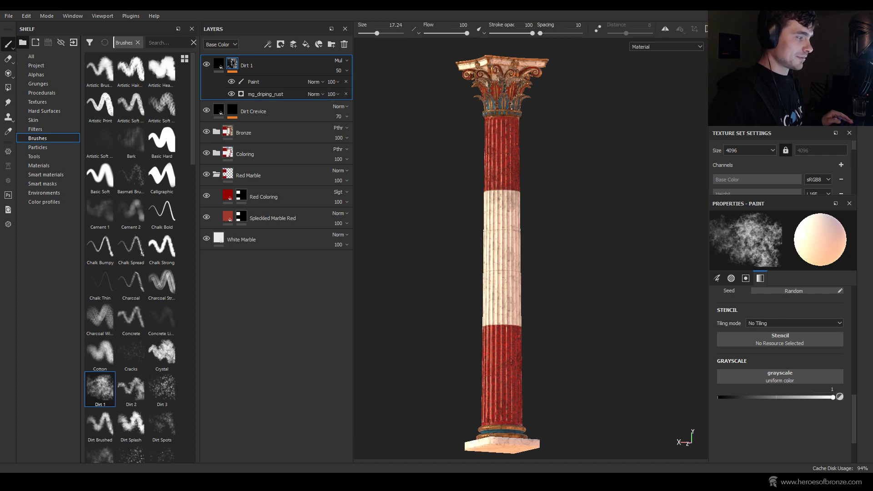
Step: Duplicate the Dirt 1 layer as Dirt 2, without its Paint and mg_driping_rust mask effects
right_click(250, 71)
click(282, 251)
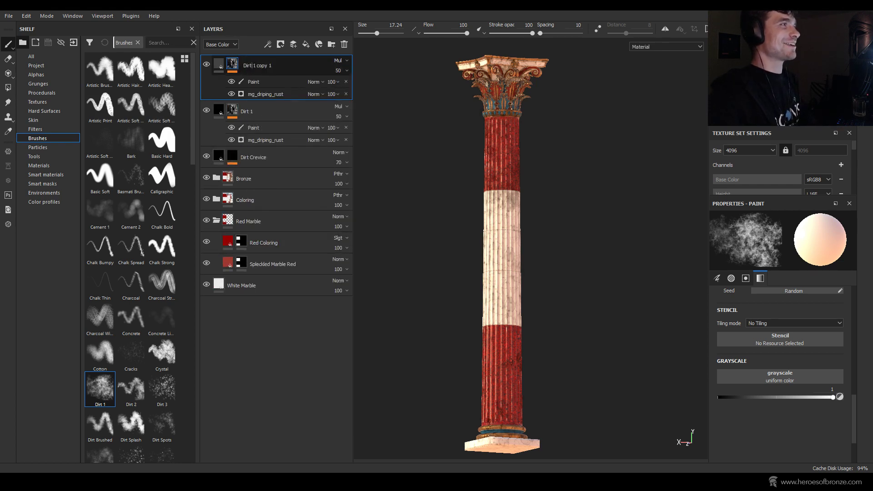
click(346, 94)
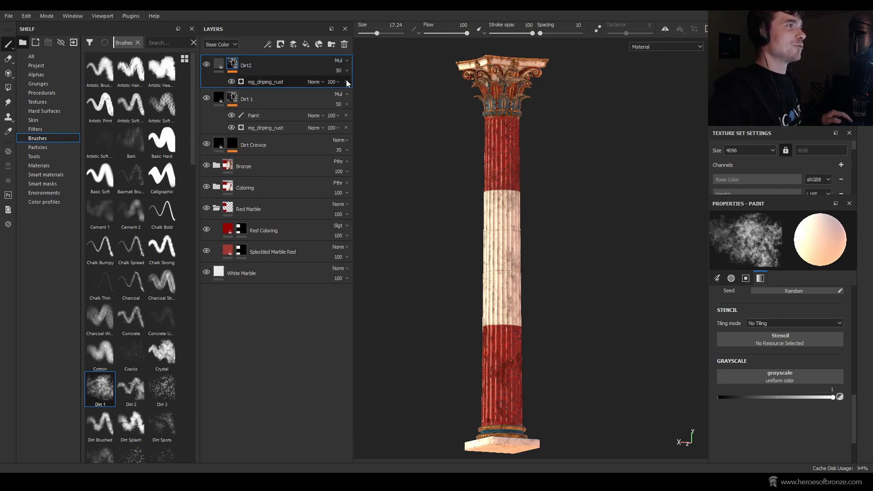
click(347, 82)
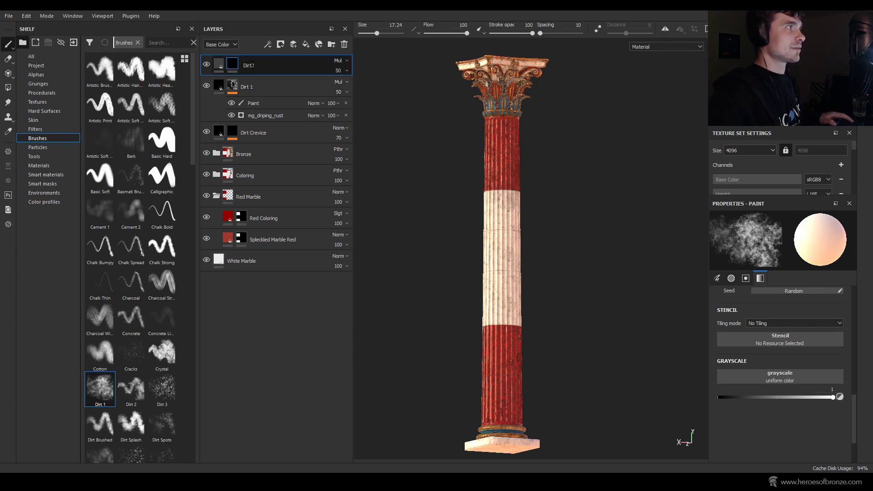
click(256, 68)
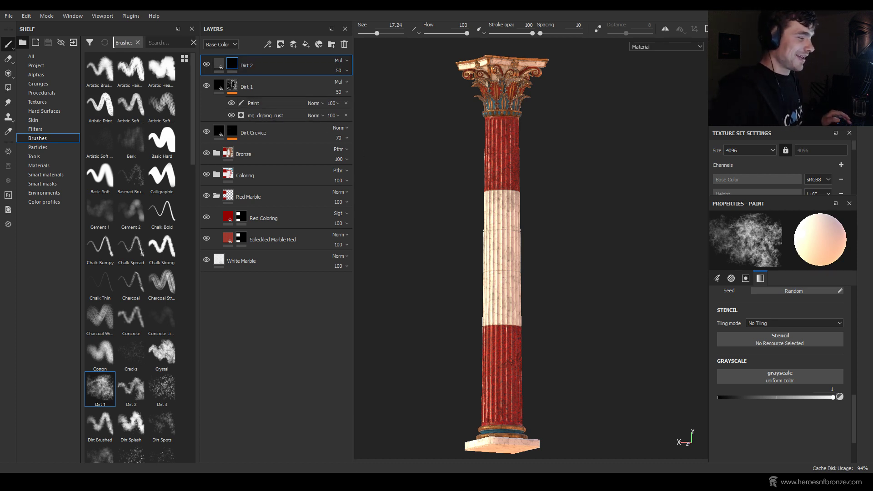
Step: Find the Dirt smart mask by searching the smart masks for "dirt" and apply it to the Dirt 2 layer's mask
click(50, 186)
click(159, 43)
text(dirt)
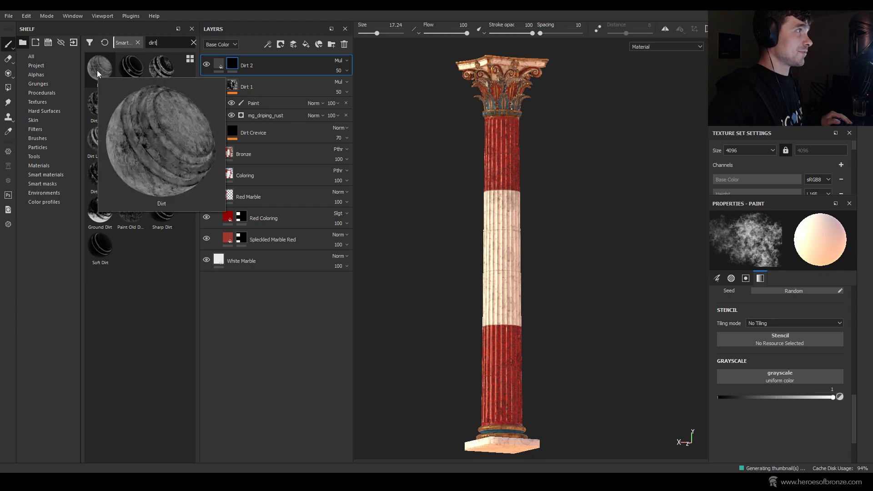
drag(97, 70, 234, 67)
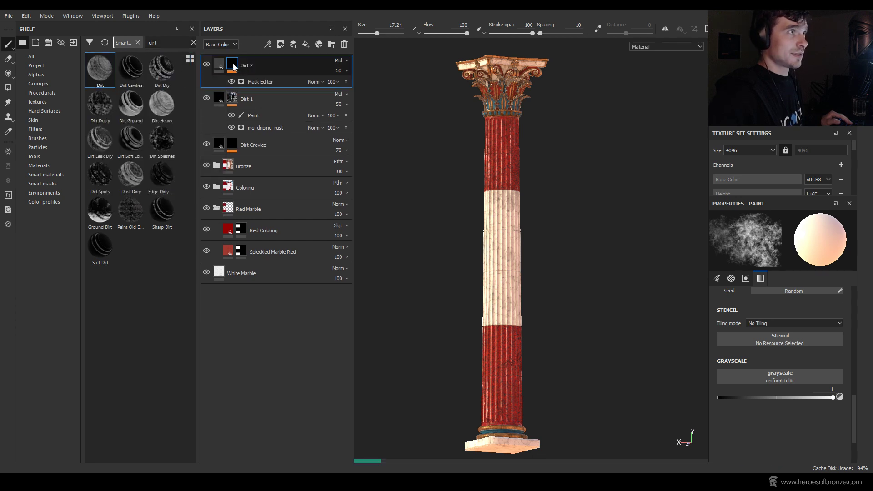
Step: Compare the upper column with and without the Dirt 2 and Dirt 1 layers by toggling their visibility
scroll(527, 182, up, 3)
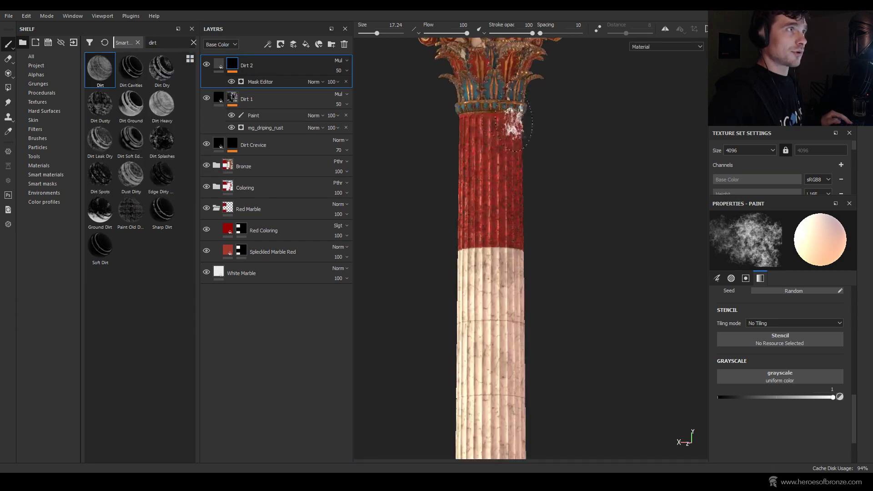
alt+middle_drag(511, 134, 512, 255)
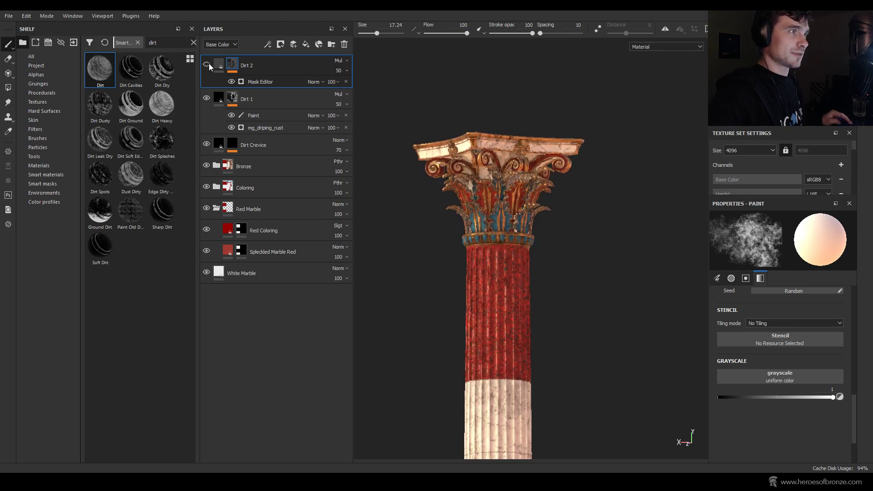
scroll(511, 233, up, 5)
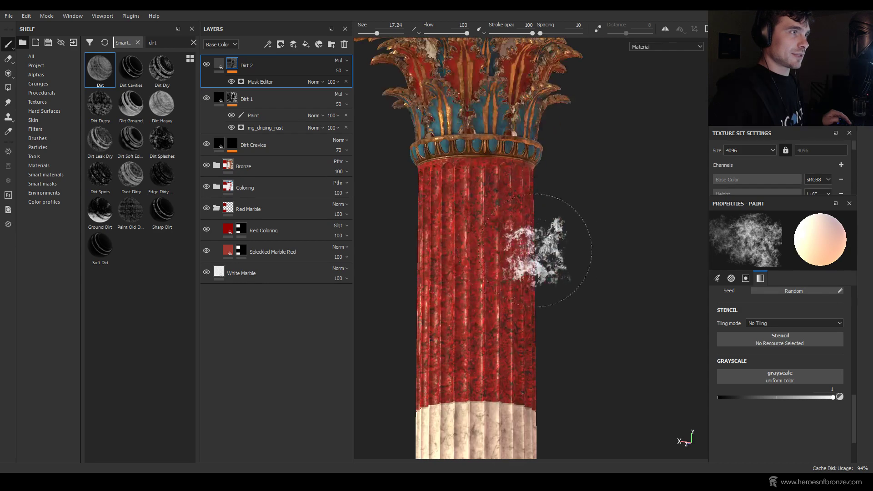
scroll(537, 251, down, 4)
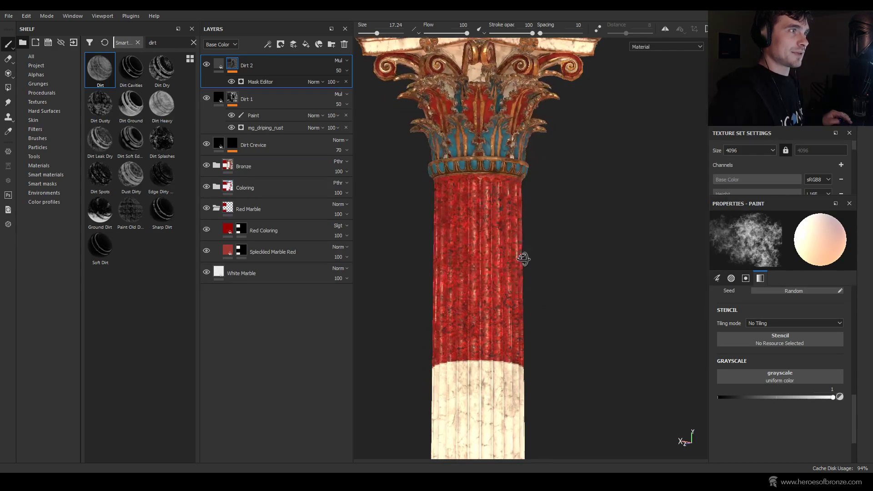
alt+drag(524, 259, 516, 258)
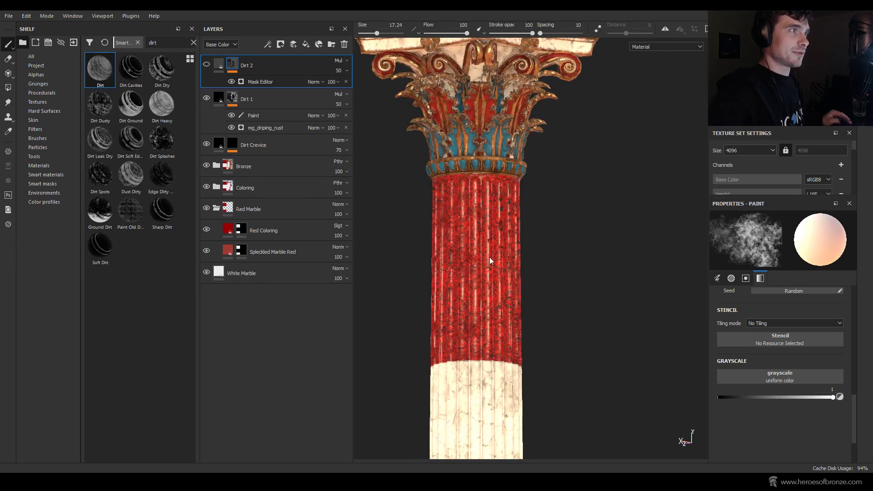
click(206, 64)
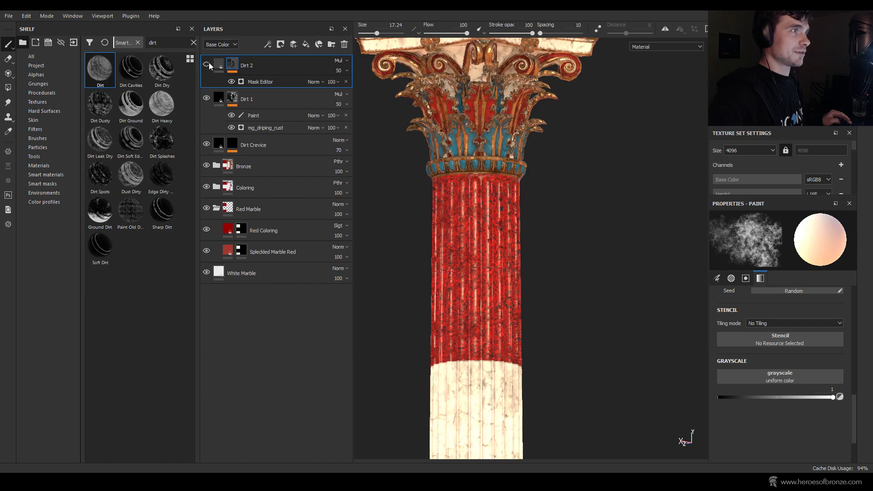
click(210, 102)
click(210, 102)
click(210, 101)
click(211, 102)
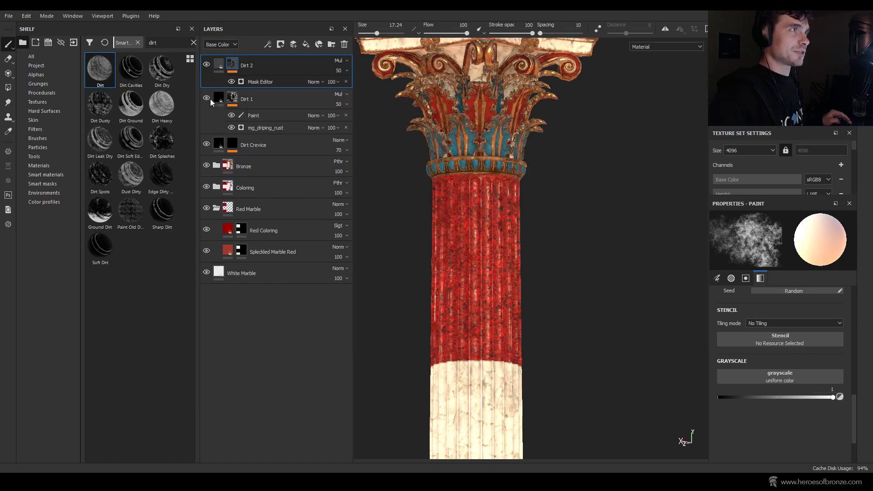
Step: Review the combined dirt layers on the full column from several sides and save the project
scroll(556, 233, down, 5)
alt+middle_drag(556, 258, 558, 186)
alt+drag(557, 186, 474, 194)
alt+middle_drag(476, 205, 483, 150)
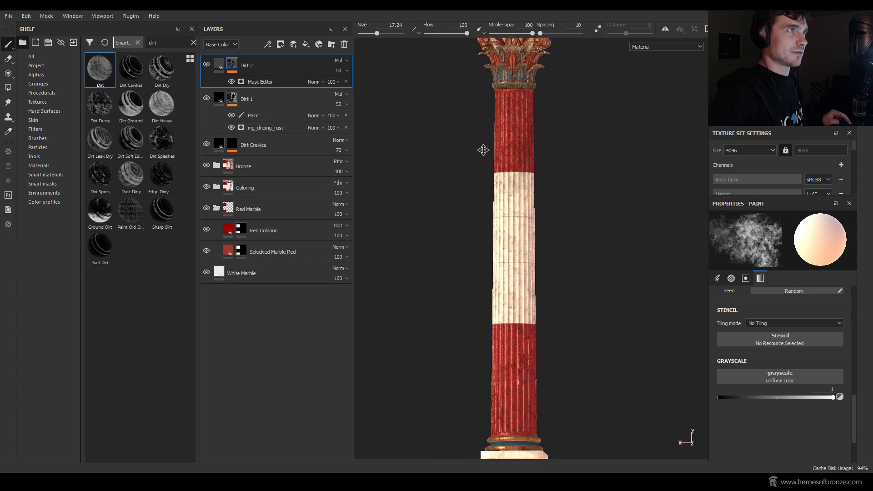
alt+drag(483, 150, 629, 199)
mouse_move(629, 198)
alt+right_down()
mouse_move(586, 186)
mouse_move(583, 195)
alt+right_up()
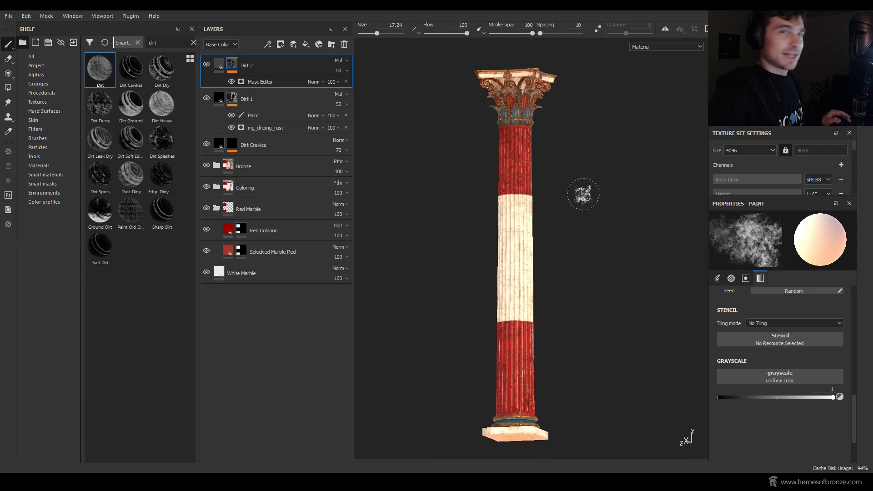
alt+drag(501, 195, 564, 208)
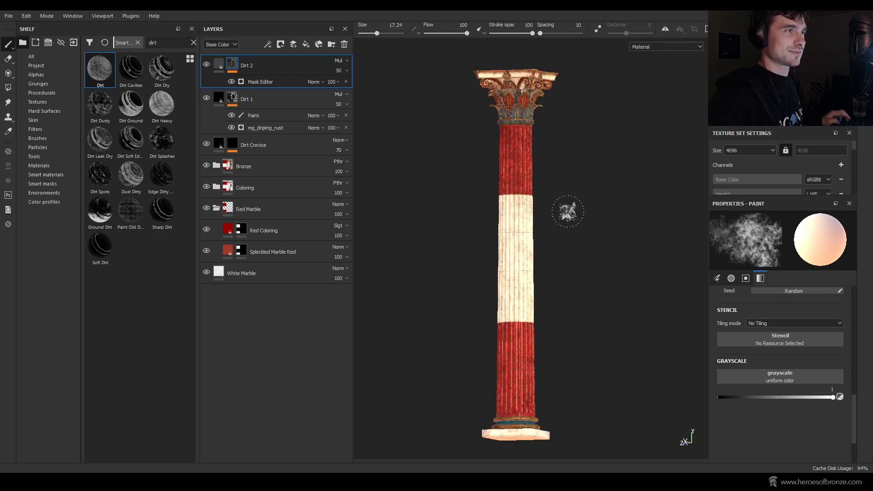
key(ctrl+s)
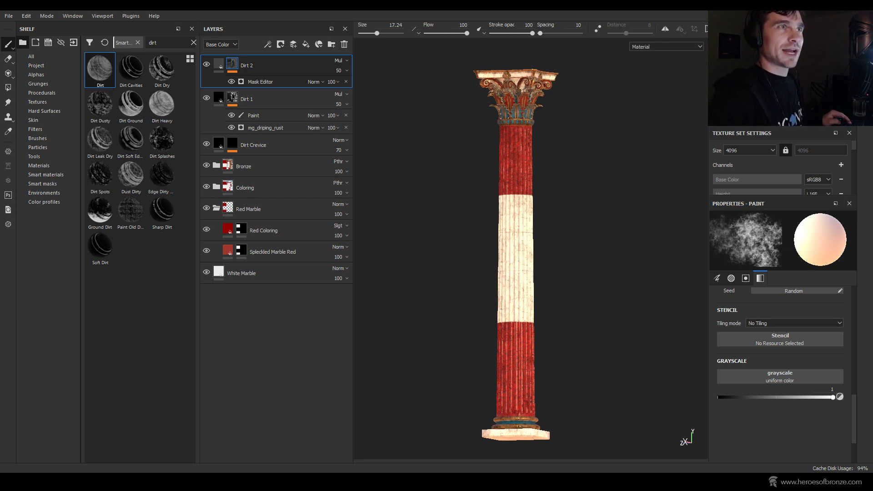
Step: Activate post effects in the display settings and inspect the capital and upper shaft with them applied
click(865, 58)
click(865, 45)
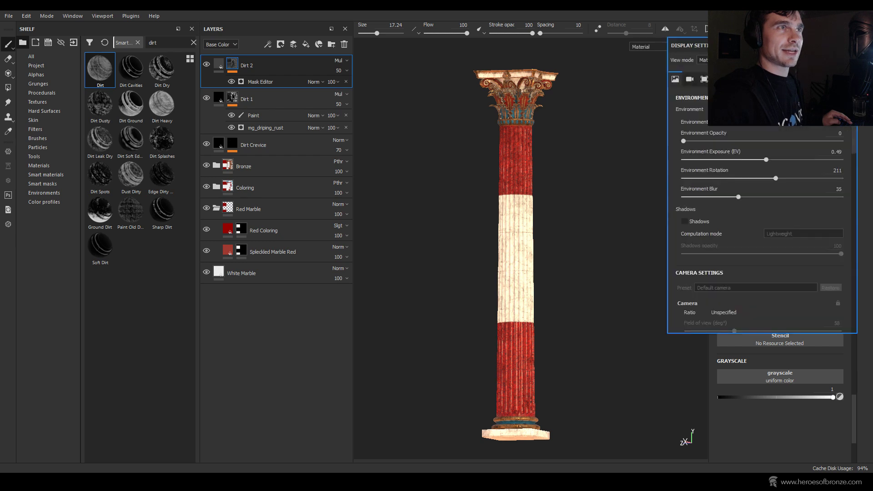
scroll(698, 245, down, 5)
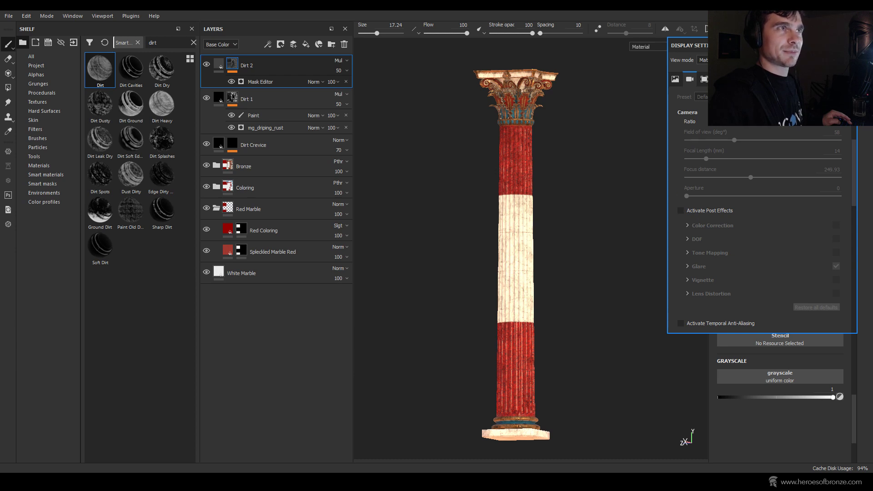
click(681, 211)
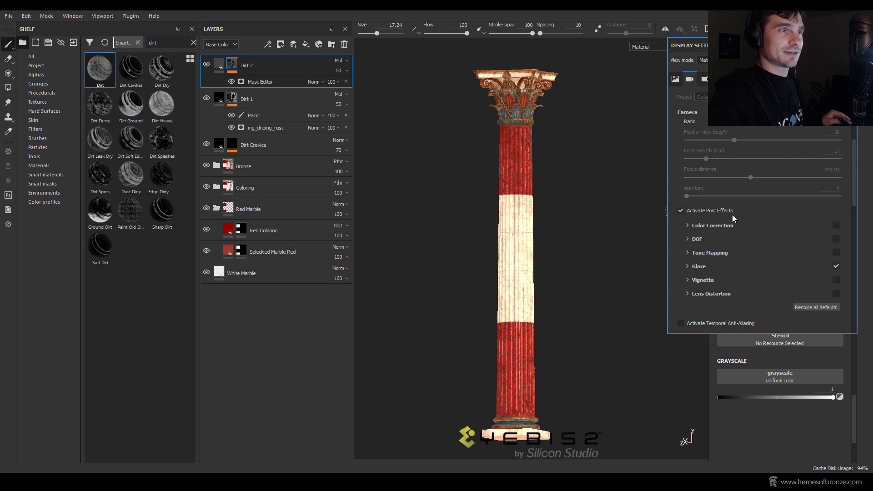
scroll(581, 111, up, 5)
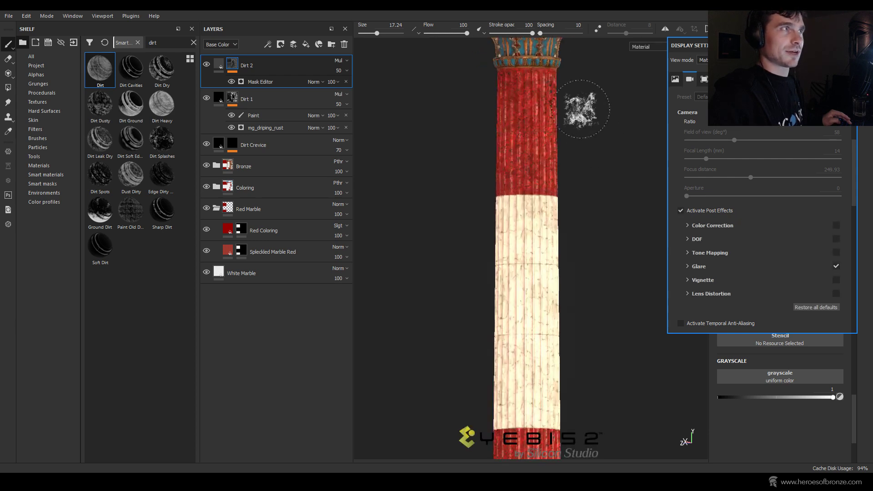
alt+middle_drag(581, 111, 580, 239)
alt+drag(580, 239, 631, 228)
alt+middle_drag(636, 220, 621, 188)
alt+drag(621, 188, 600, 200)
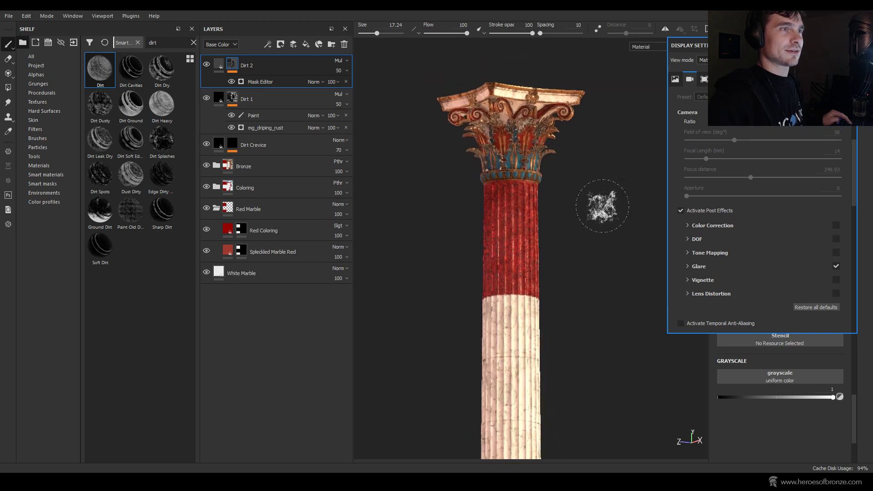
Step: Set the Glare effect's luminance to 0.4 and its threshold to 0.5
click(687, 266)
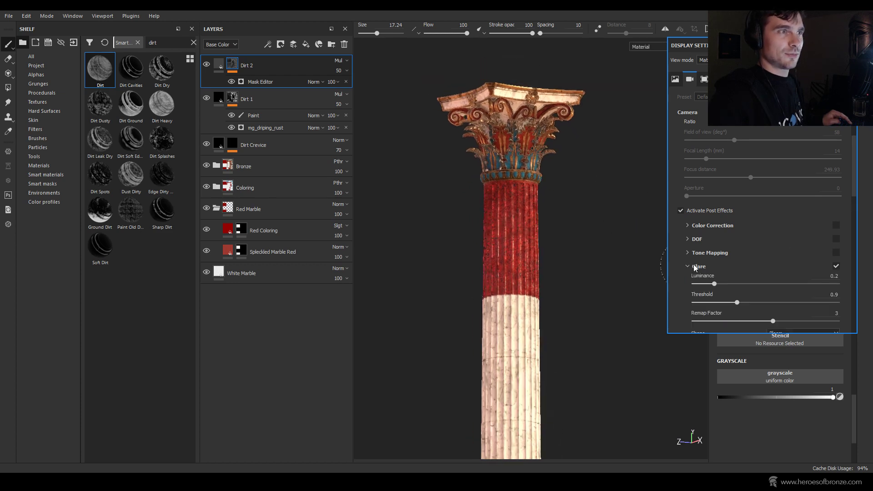
click(836, 275)
text(.4)
key(Return)
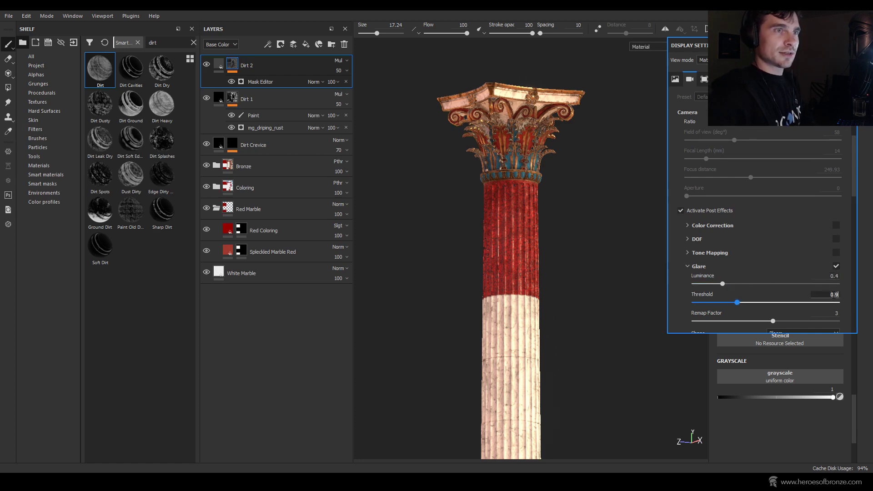
text(.5)
key(Return)
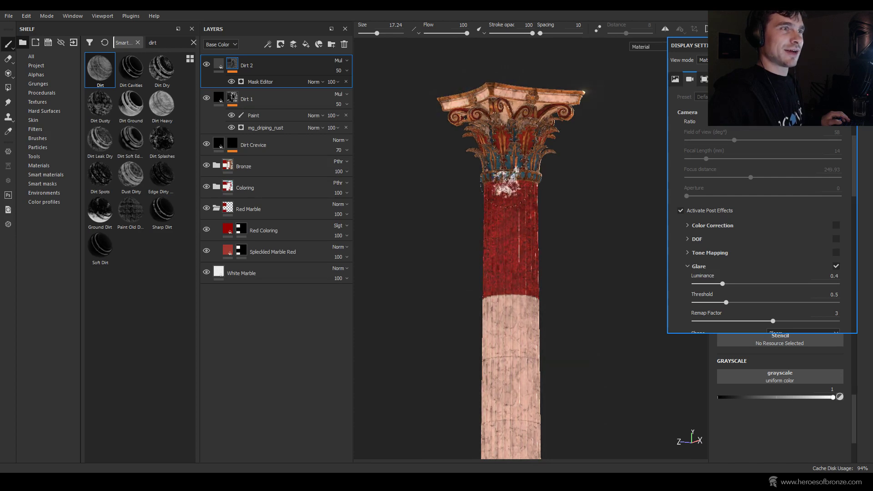
click(700, 267)
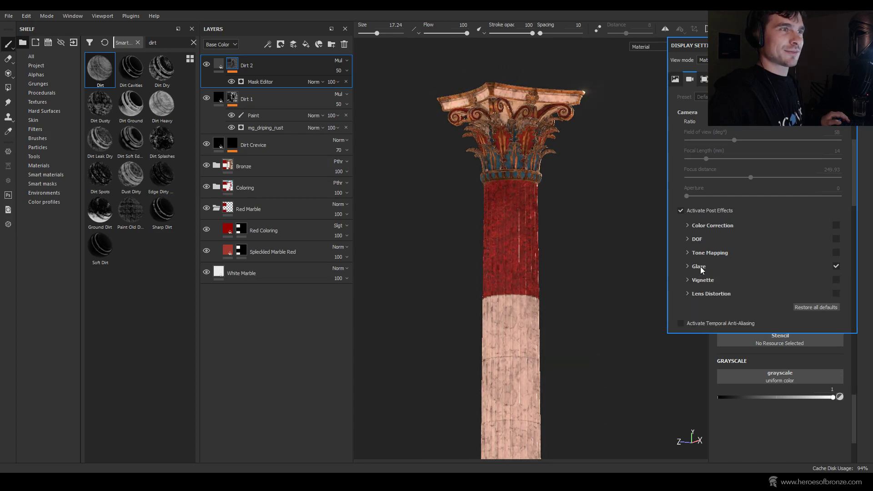
Step: Enable the DOF post effect with a focus distance of 34.28 and close the display settings
click(836, 239)
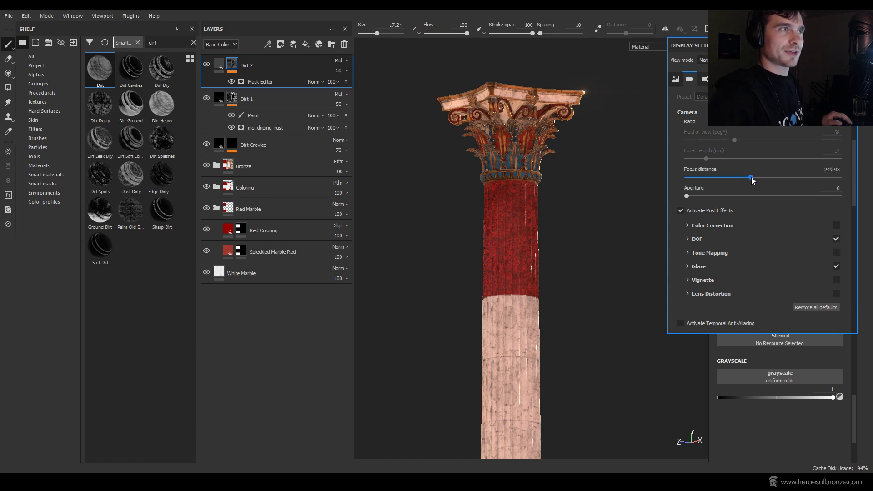
drag(751, 178, 698, 196)
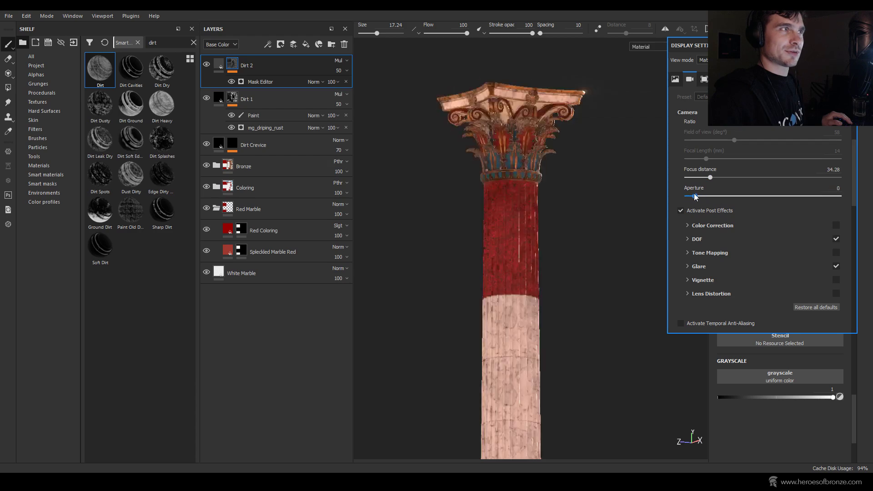
scroll(564, 186, up, 5)
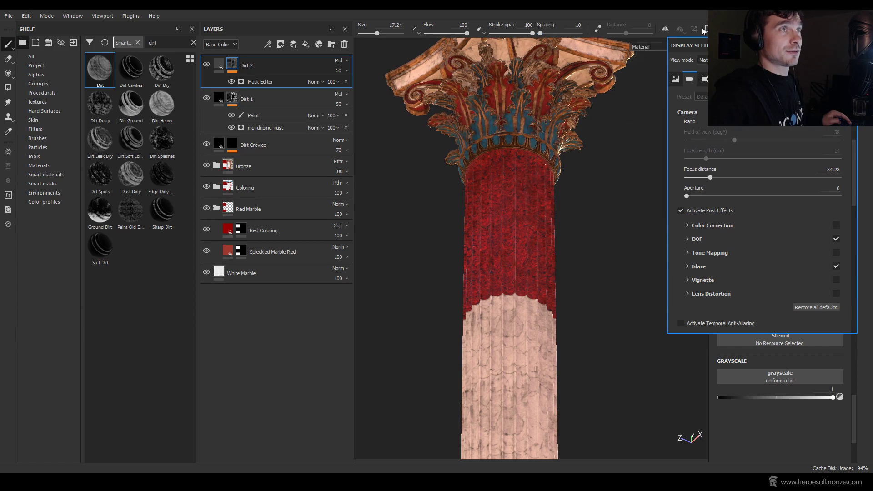
click(850, 45)
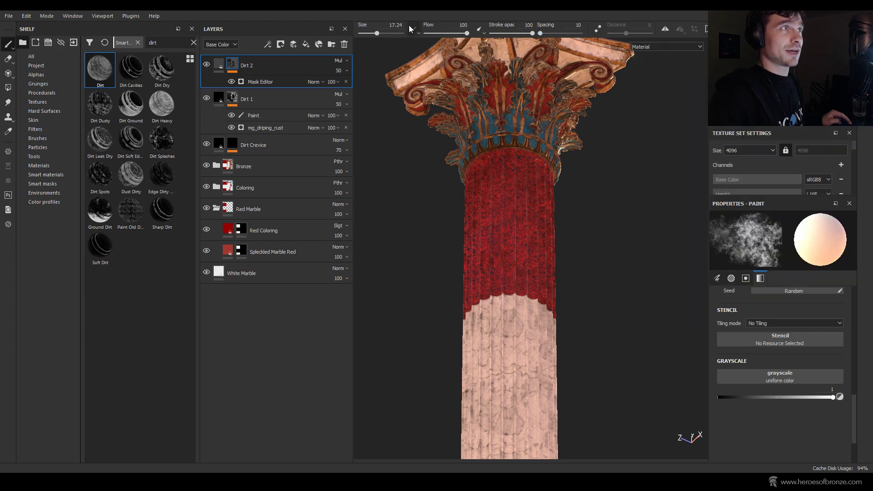
Step: Select the Dirt 2 layer's fill, switch the viewport to perspective view and frame the column's upper part from below
click(219, 64)
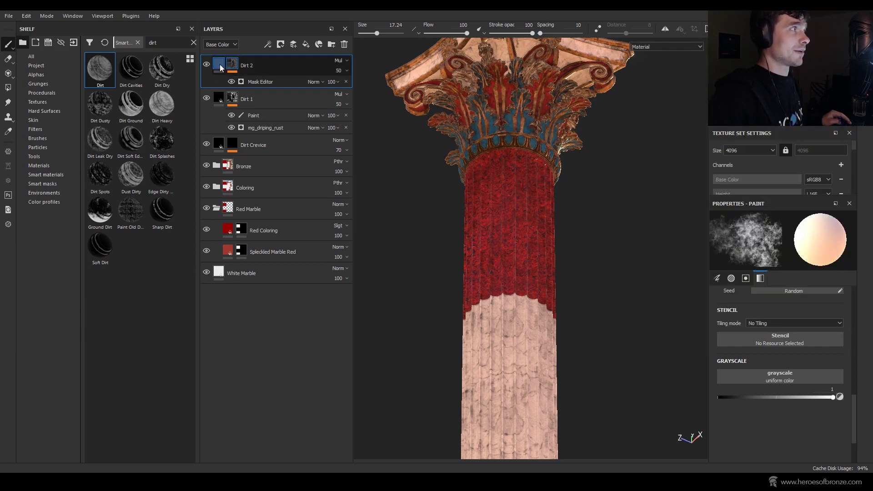
click(671, 29)
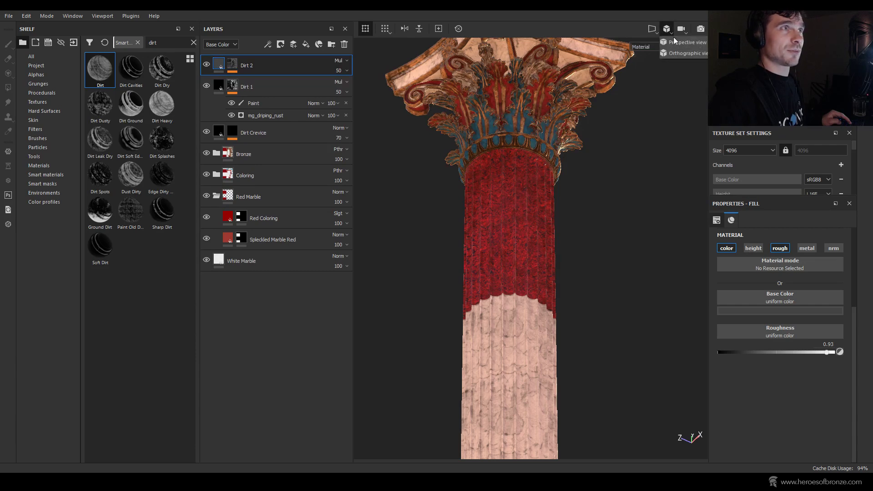
click(673, 41)
scroll(545, 188, up, 6)
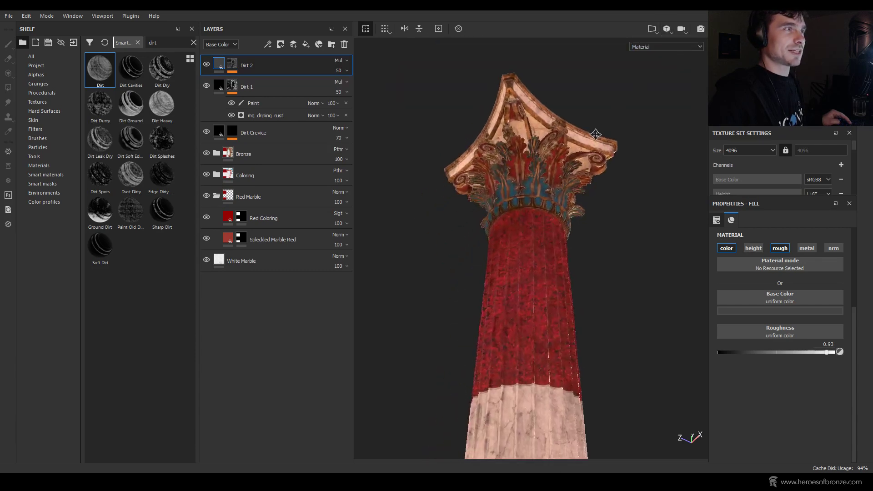
alt+drag(580, 184, 585, 167)
shift+right_drag(585, 167, 575, 165)
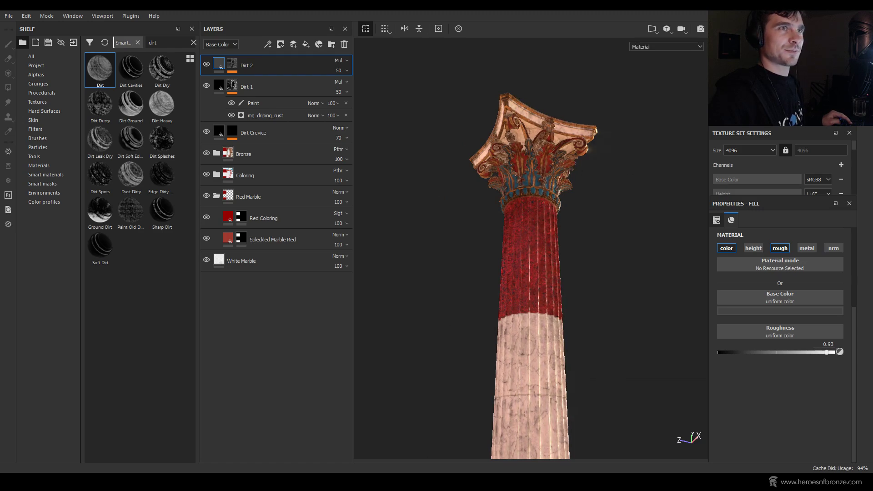
Step: Set the depth of field's aperture to 4.28 and focus the camera on the column's capital, at a focus distance of 170
click(652, 29)
click(698, 238)
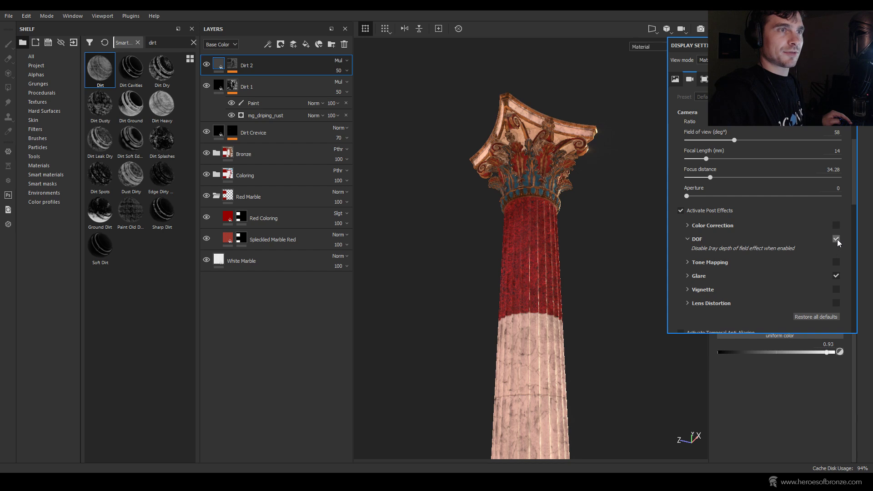
click(702, 239)
drag(687, 197, 713, 197)
click(538, 194)
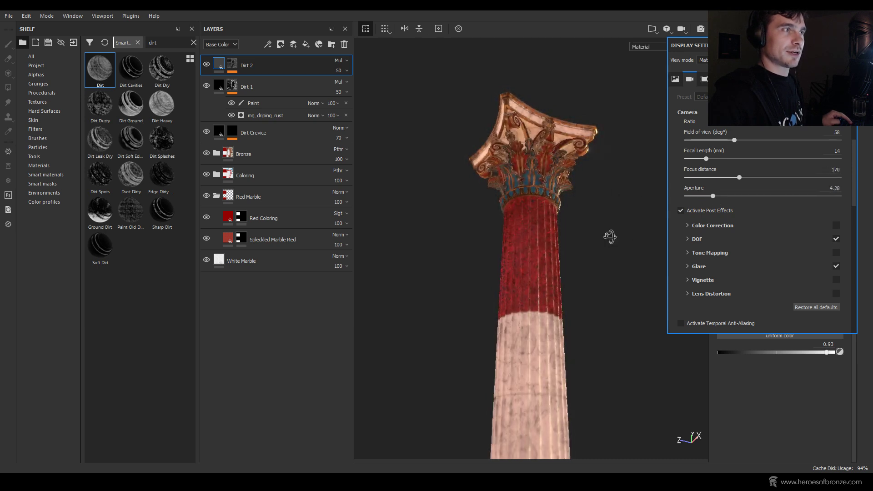
Step: Compare the column from a lower angle with and without the DOF effect
mouse_move(610, 237)
alt+mouse_down()
mouse_move(604, 193)
mouse_move(606, 228)
alt+mouse_up()
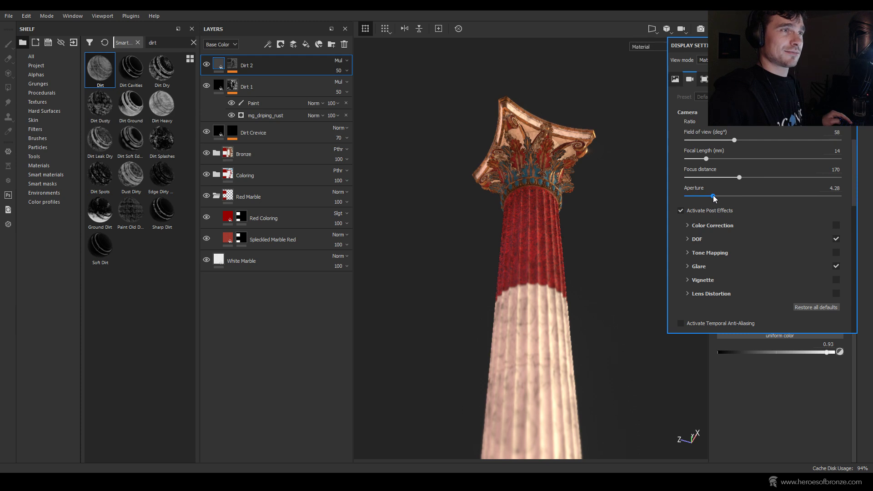
click(838, 239)
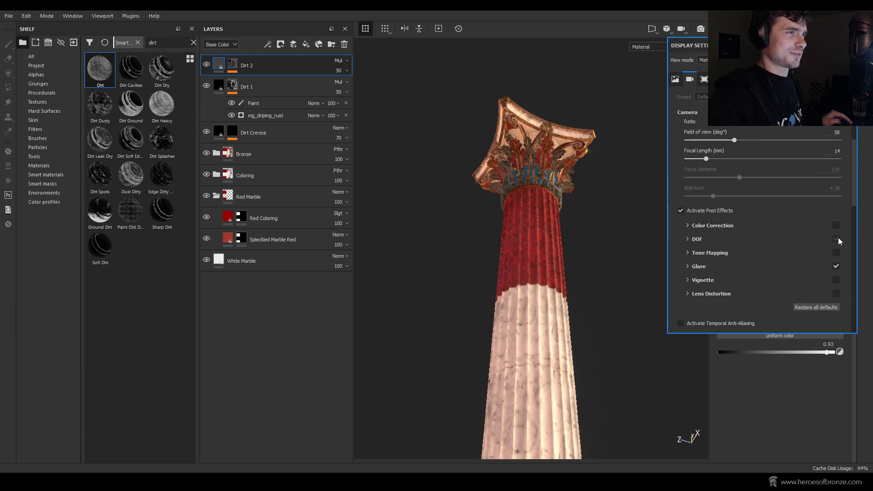
click(838, 239)
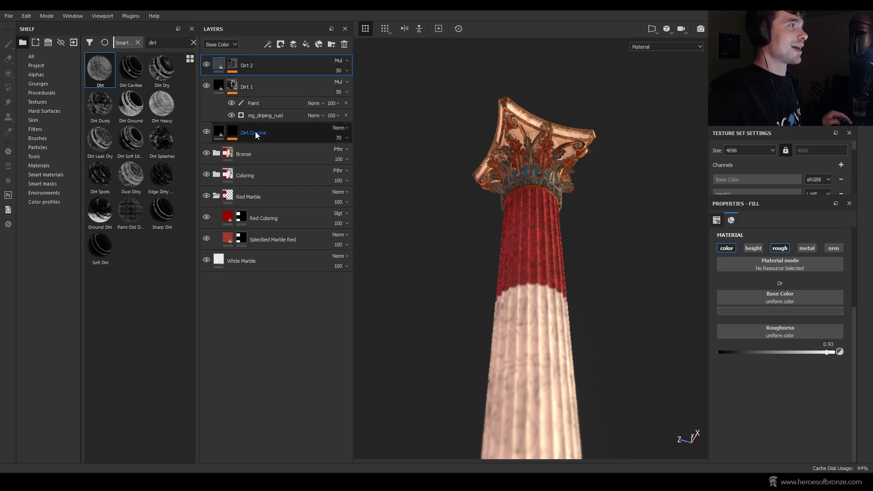
Step: Collapse the Red Marble folder, group the Dirt 2, Dirt 1 and Dirt Crevice layers and name the group Dirt
click(217, 196)
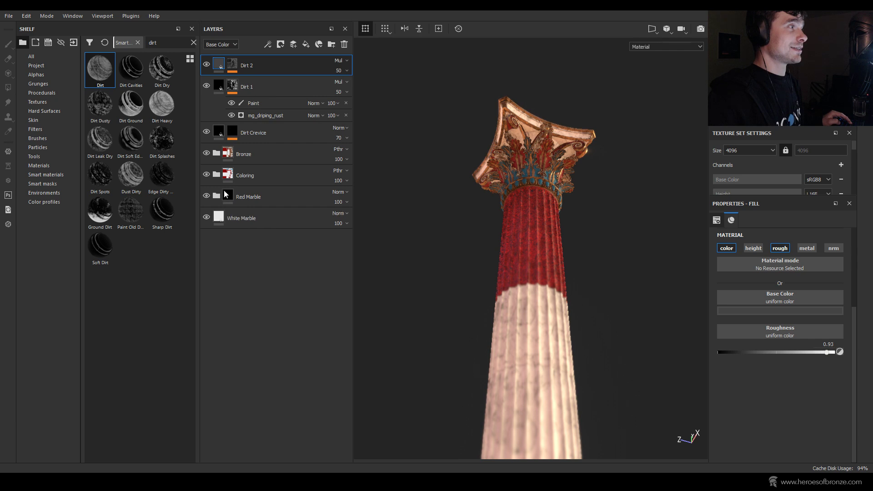
shift+click(265, 132)
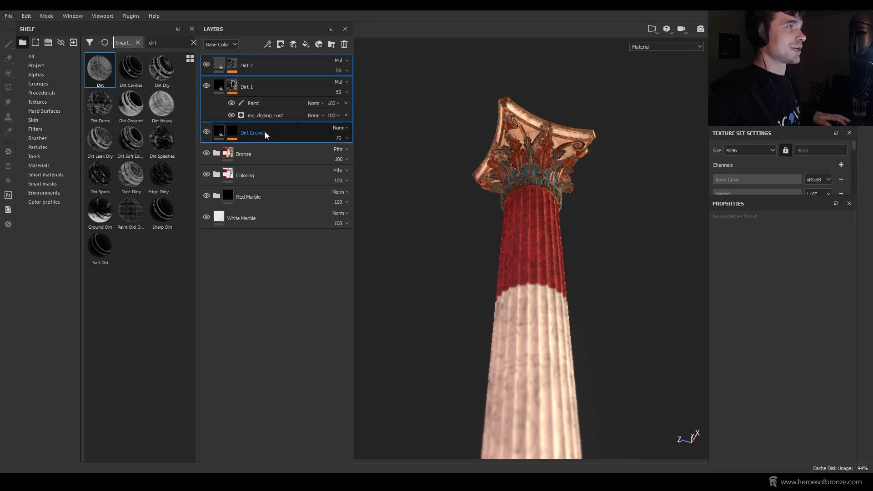
key(ctrl+g)
double_click(249, 66)
text(D)
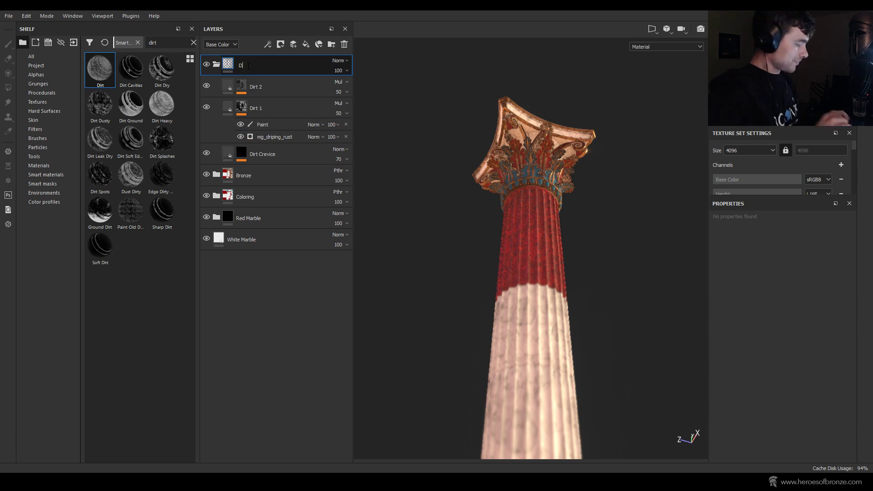
text(irt)
key(Return)
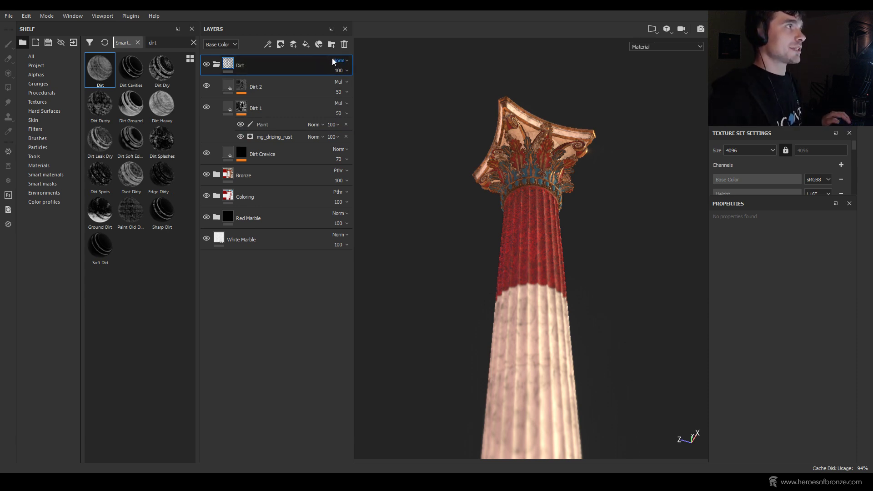
Step: Set the Dirt folder's blending mode to Passthrough and collapse the folder
click(333, 60)
click(345, 78)
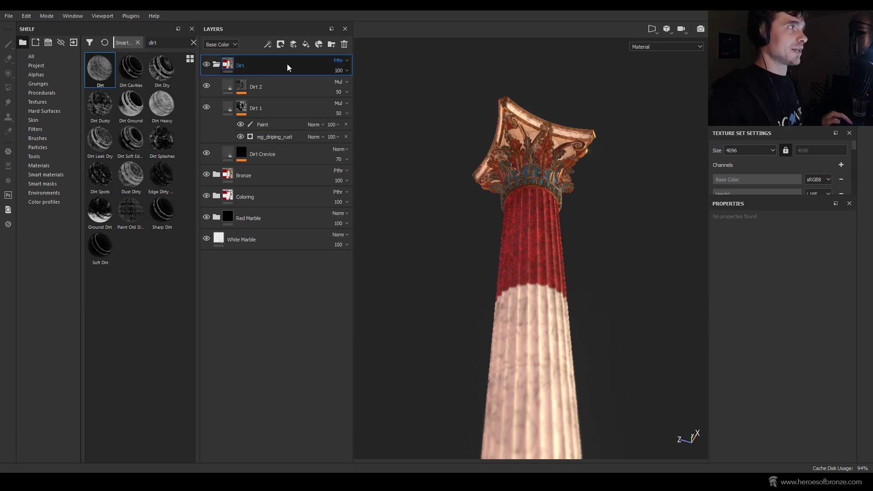
click(217, 66)
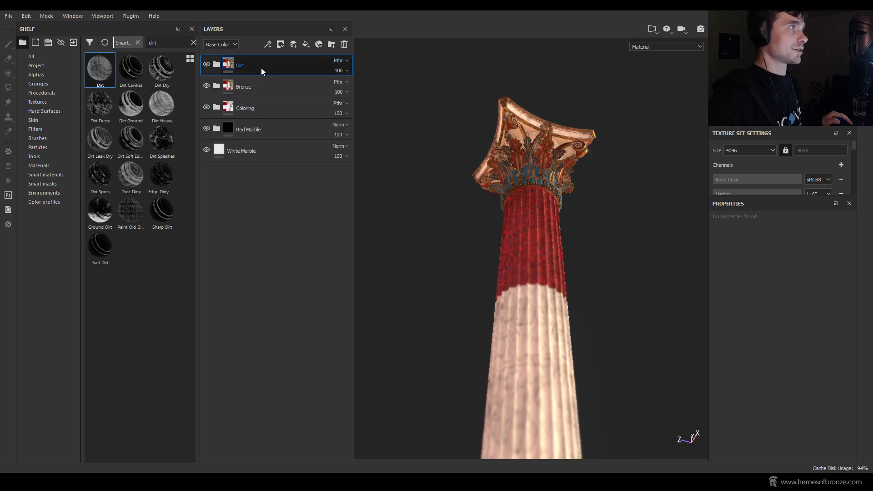
Step: Hide the Dirt, Bronze, Coloring, Red Marble and White Marble layers to view the untextured column
click(253, 138)
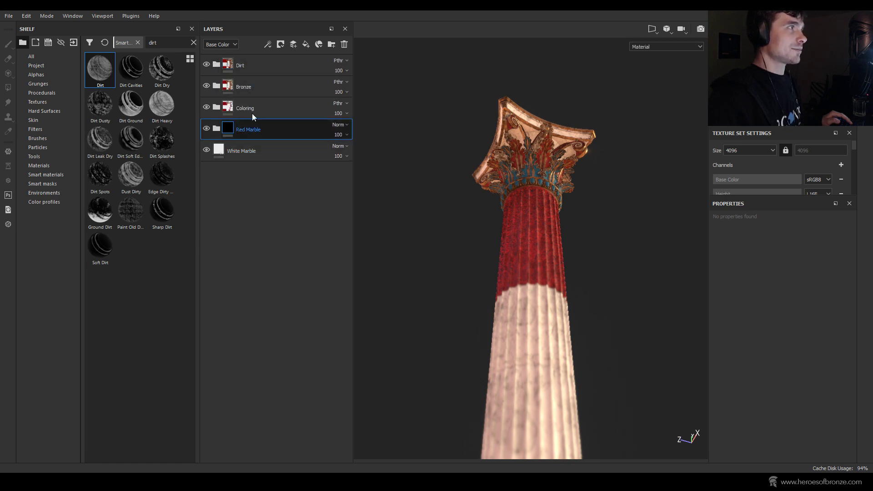
click(245, 67)
drag(205, 66, 218, 139)
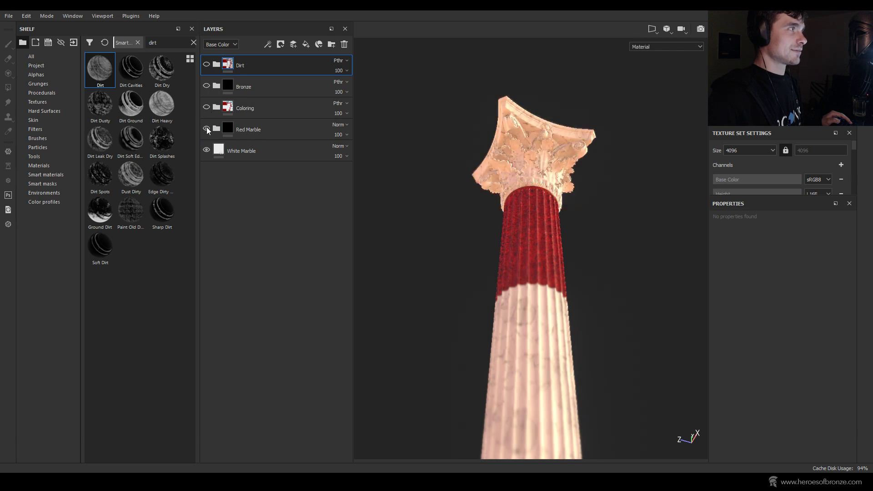
click(206, 150)
alt+drag(501, 168, 524, 170)
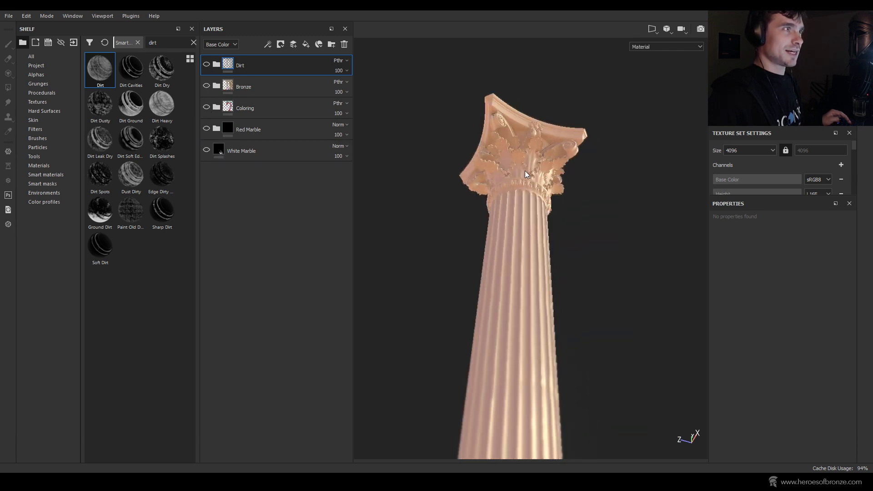
Step: Turn off the DOF post effect in the display settings
click(866, 59)
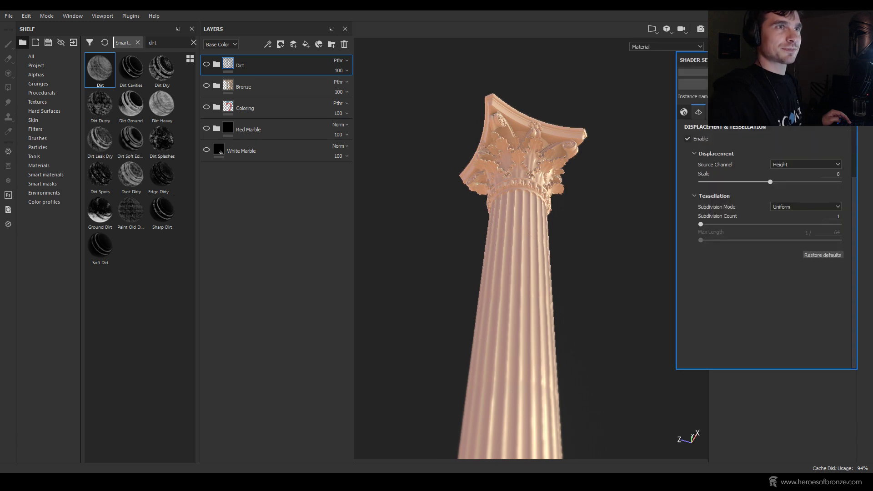
click(866, 45)
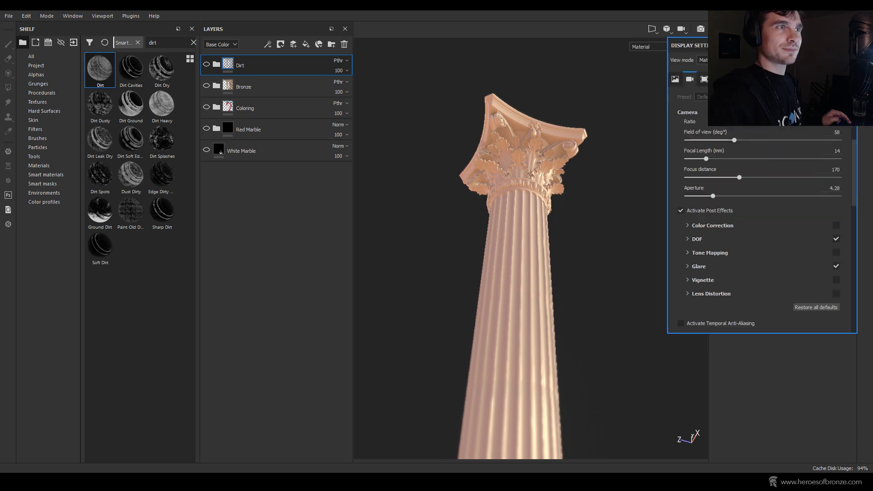
click(837, 238)
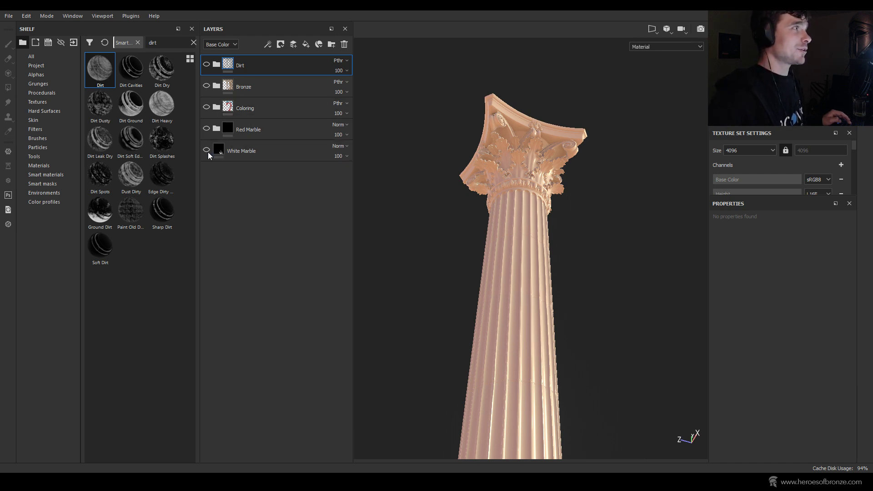
Step: Make the Red Marble, Coloring and Bronze folders visible again one after another to show the material build-up
click(207, 129)
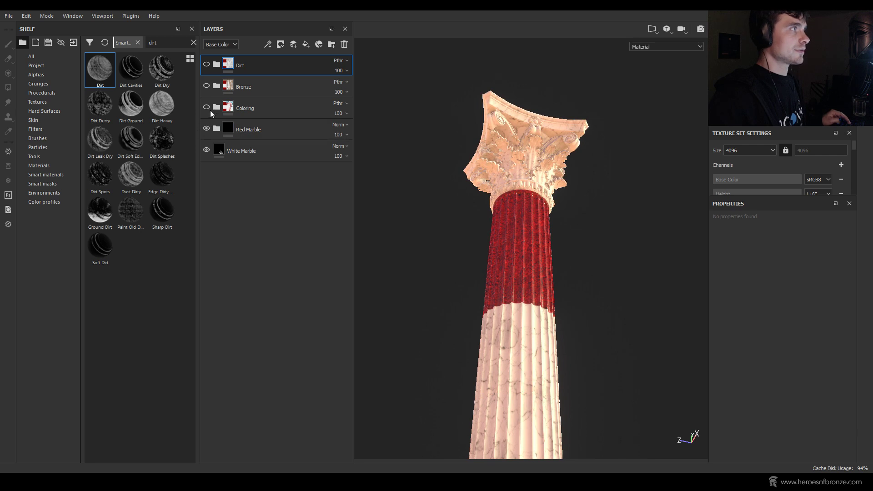
click(206, 108)
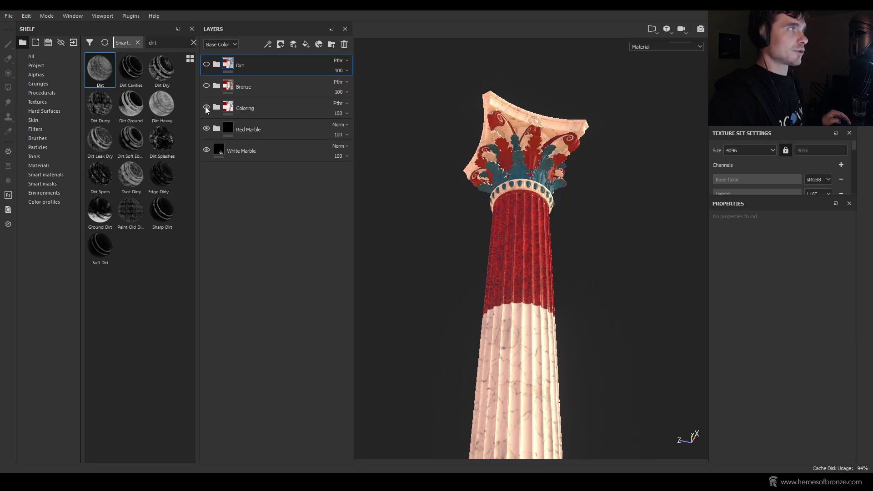
click(207, 86)
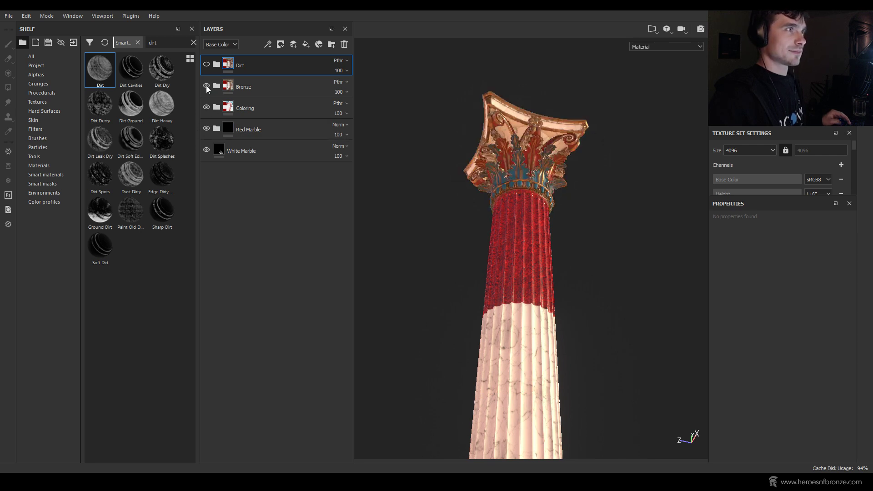
Step: Rotate the environment lighting so it falls more strongly on the bronze capital and the white marble shaft
alt+drag(523, 237, 573, 197)
scroll(565, 157, up, 5)
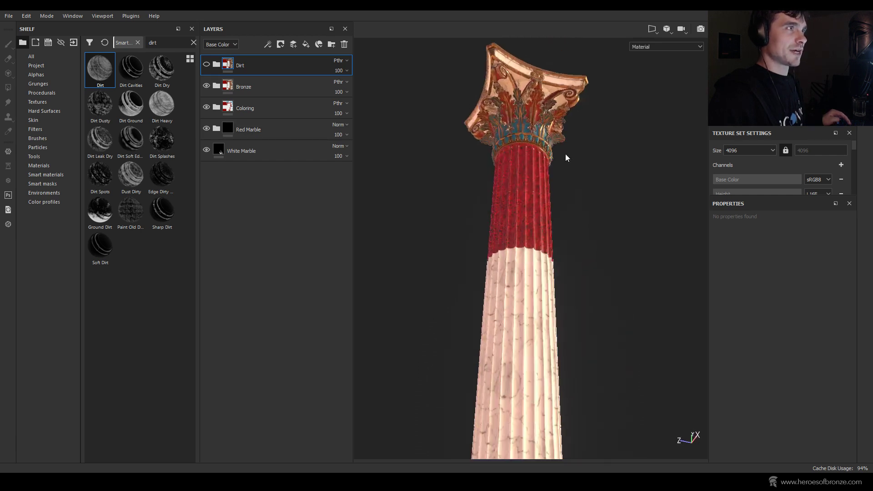
alt+drag(561, 143, 566, 167)
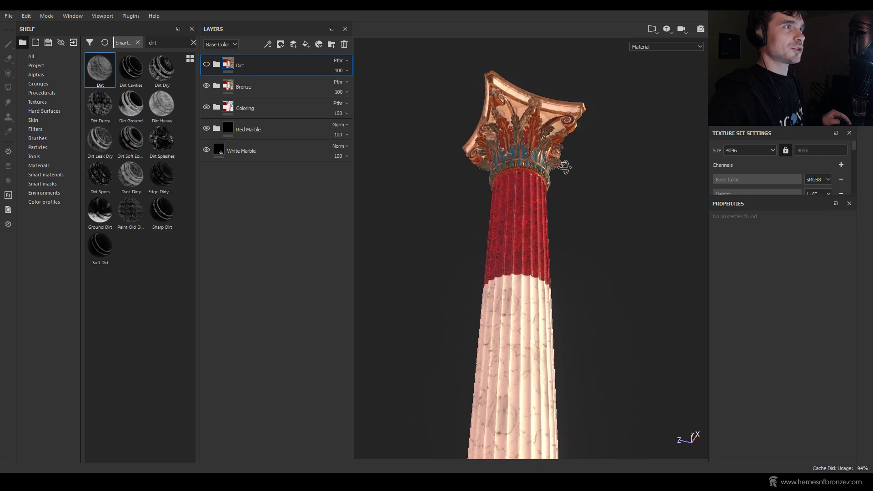
shift+right_drag(566, 168, 561, 155)
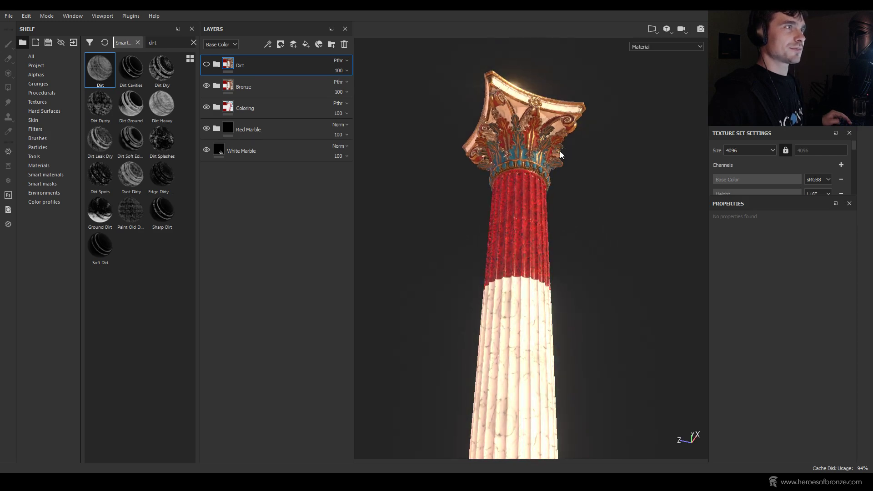
Step: Show the Dirt folder again, toggling its visibility to compare the column with and without dirt
click(207, 64)
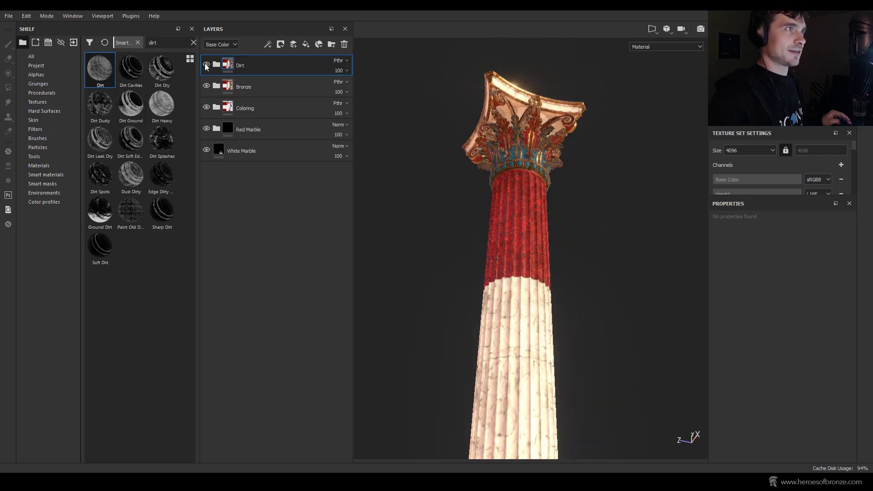
click(206, 64)
click(206, 65)
click(206, 65)
click(206, 65)
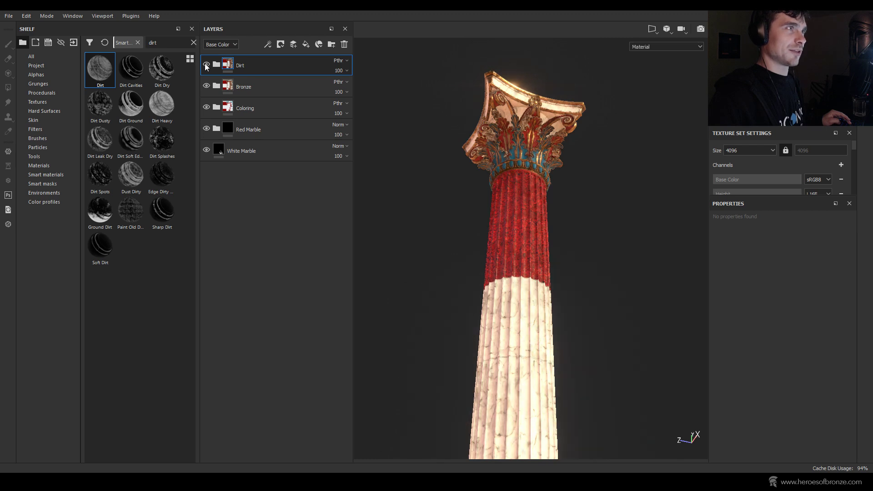
alt+drag(571, 162, 553, 241)
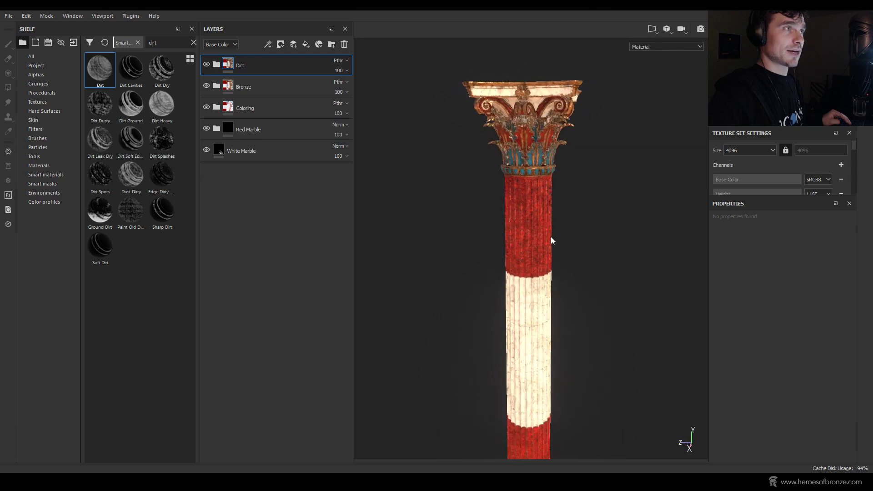
alt+middle_drag(552, 241, 554, 179)
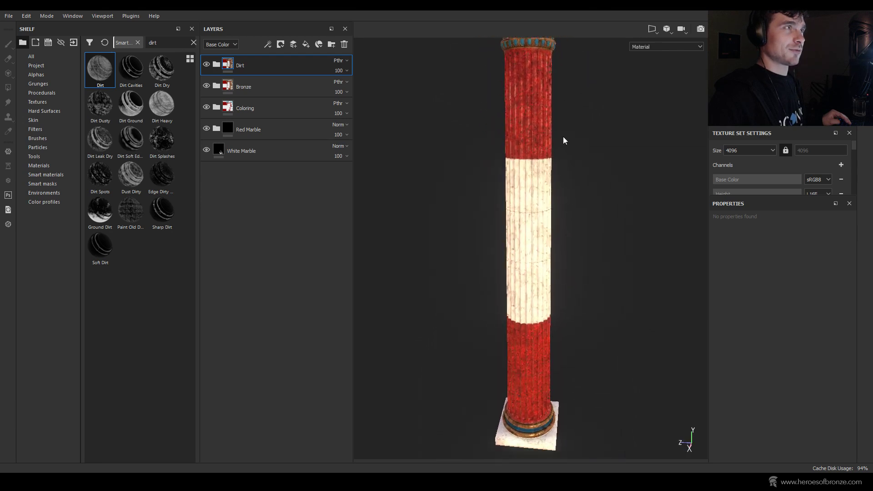
alt+middle_drag(563, 140, 564, 250)
alt+right_drag(564, 250, 616, 203)
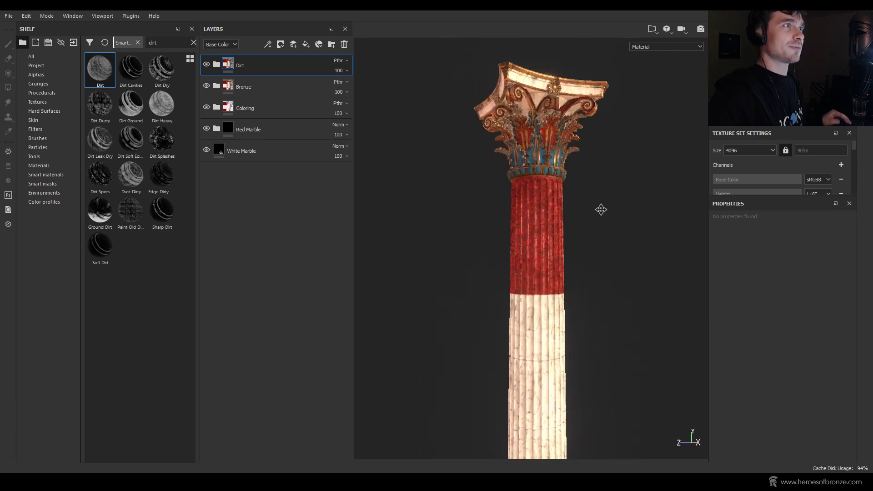
mouse_move(602, 212)
alt+mouse_down()
mouse_move(606, 197)
mouse_move(598, 213)
alt+mouse_up()
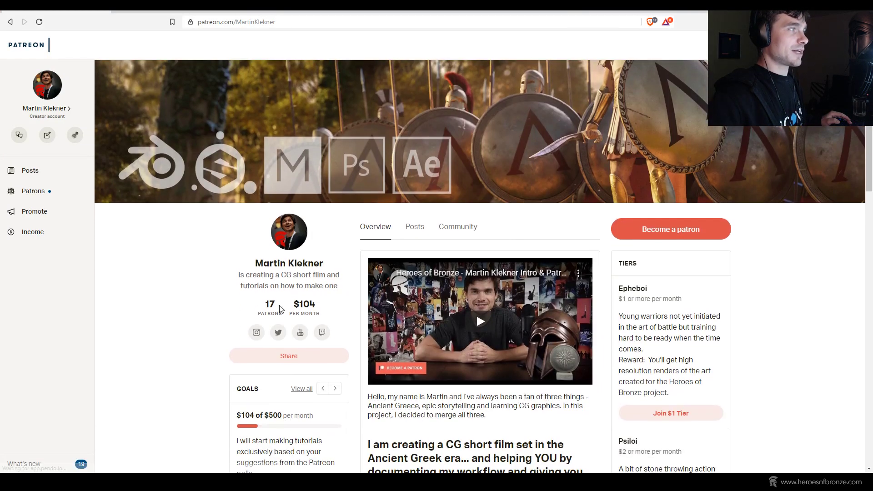
Step: Switch to the project's Patreon page in the browser and look over its monthly funding, goals and introduction
double_click(315, 304)
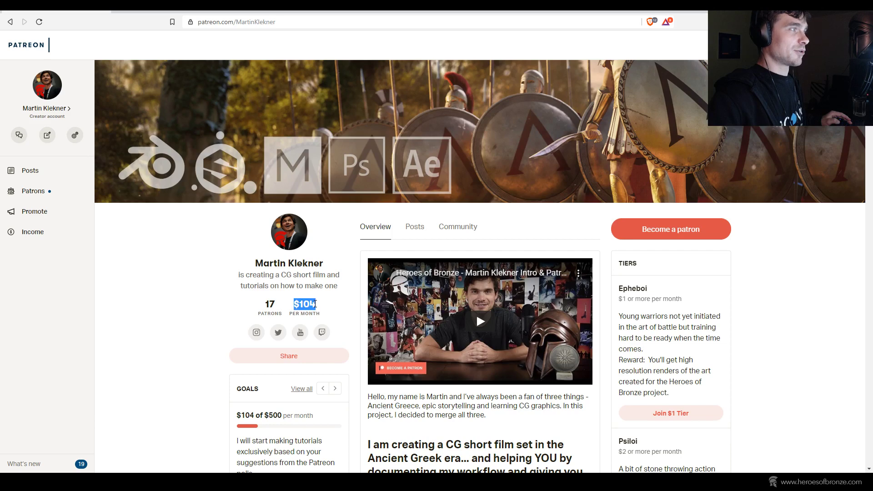
click(315, 304)
scroll(316, 305, down, 3)
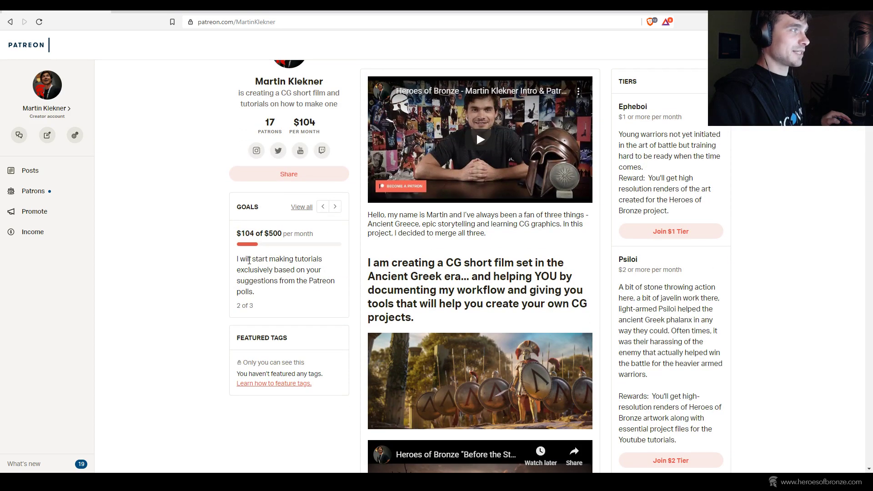
scroll(255, 262, up, 3)
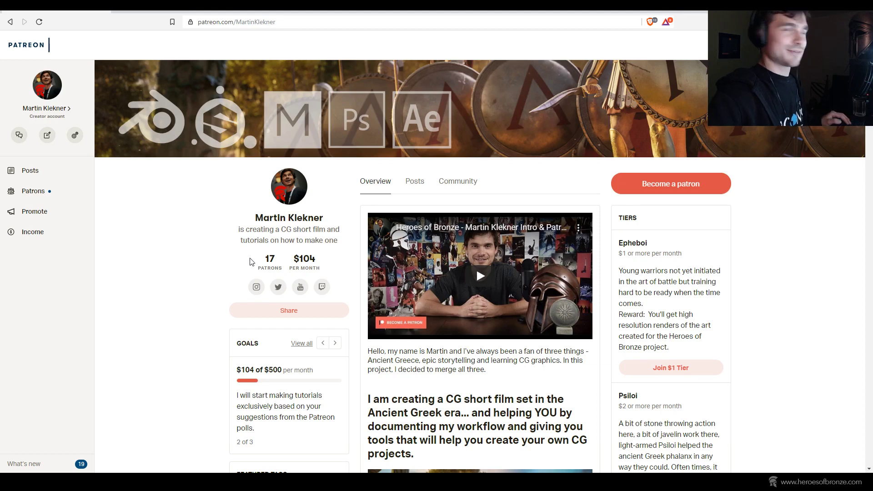
scroll(266, 256, down, 2)
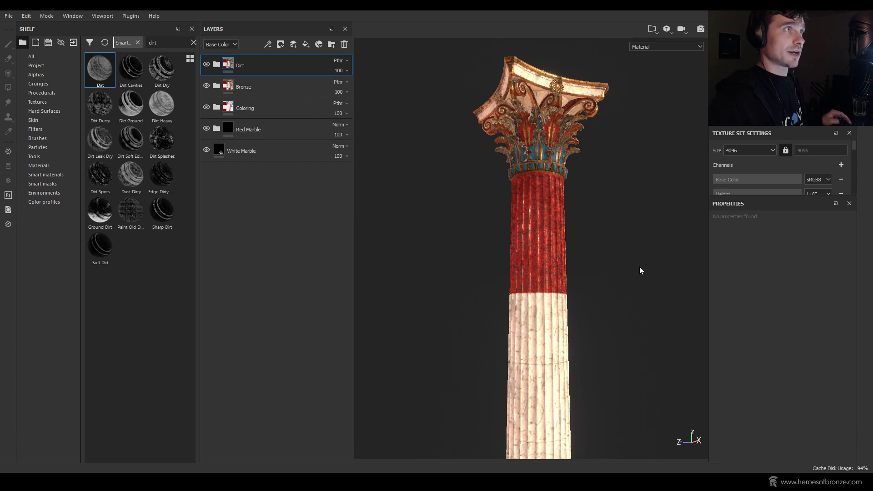
alt+drag(640, 266, 588, 307)
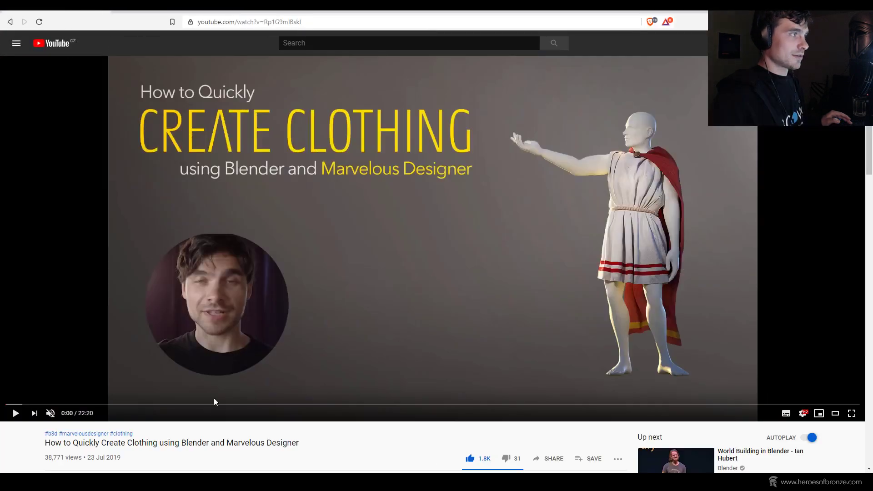
Step: Switch to the YouTube tutorial on creating clothing with Blender and Marvelous Designer and sample its garment pattern section
click(215, 404)
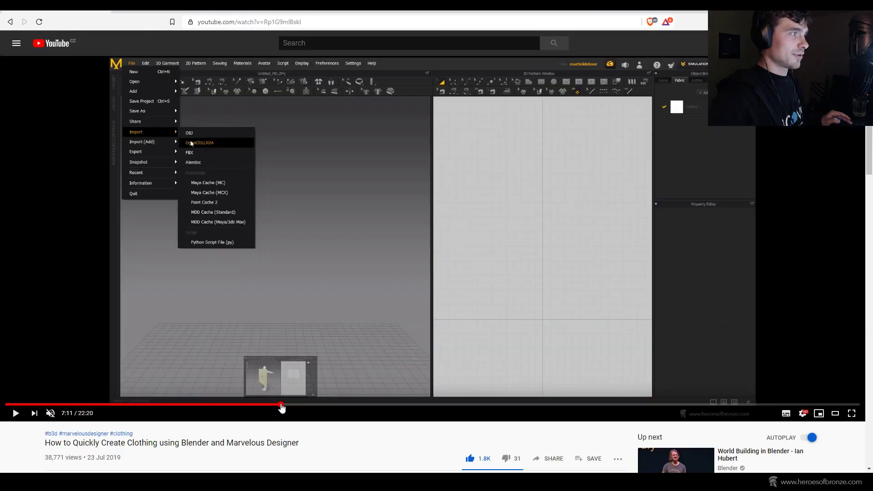
click(281, 404)
key(space)
scroll(29, 400, down, 1)
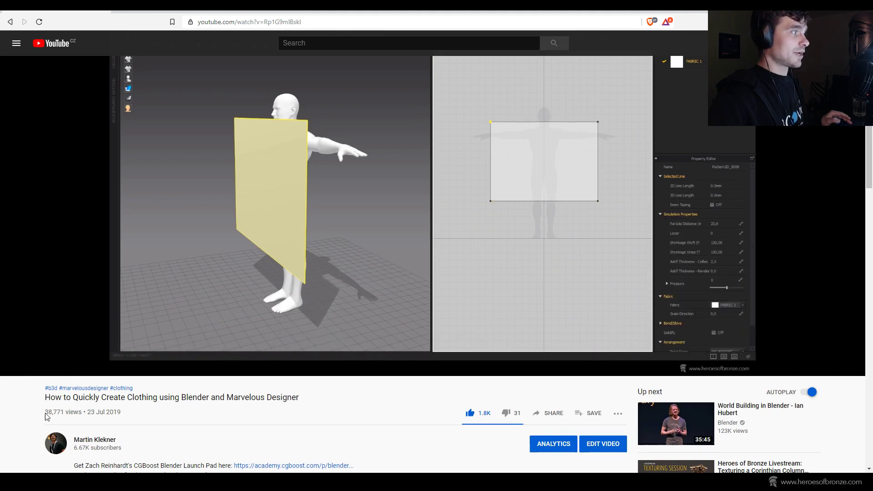
drag(44, 412, 69, 415)
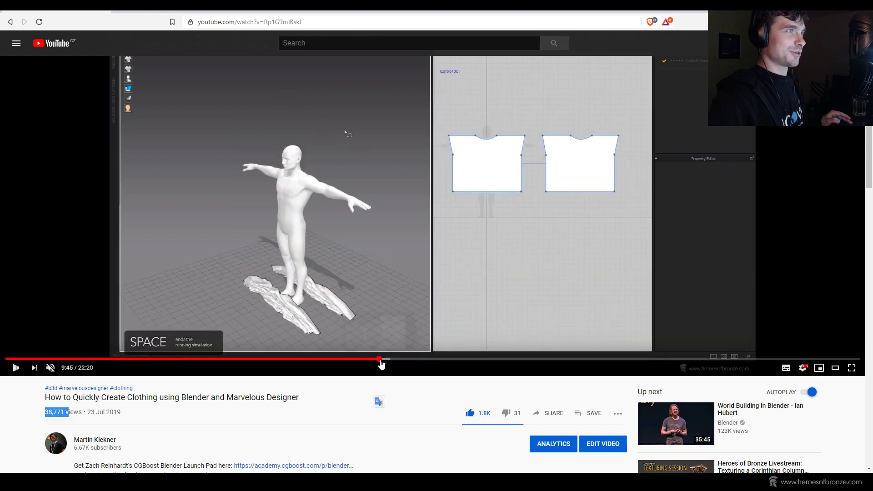
click(370, 359)
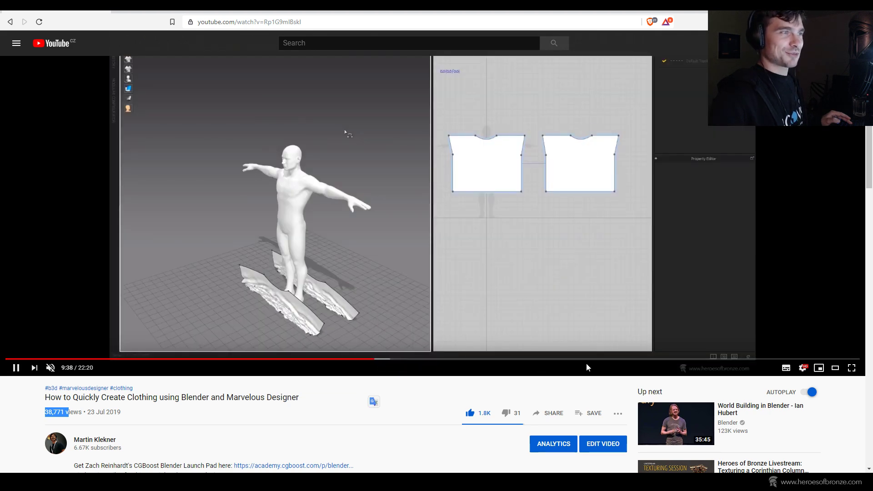
Step: Skip ahead to the cape section of the clothing tutorial and glance through the video's description and comments
scroll(576, 364, up, 1)
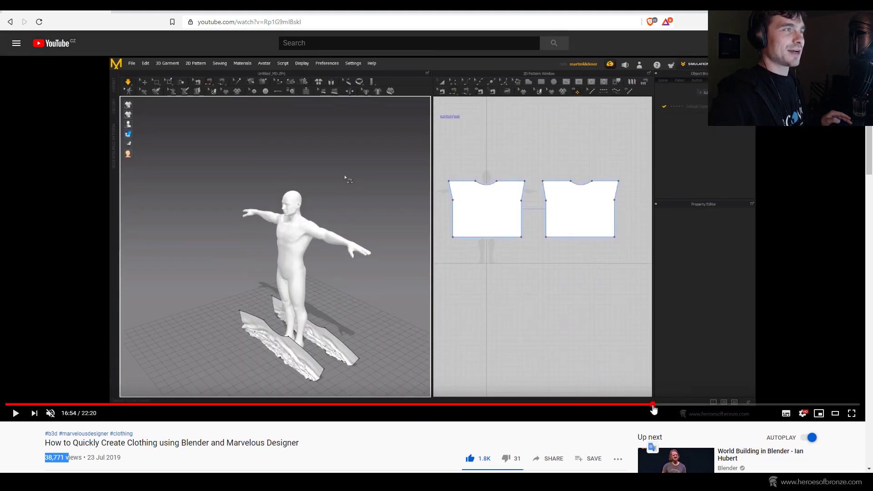
click(668, 405)
click(686, 405)
click(727, 404)
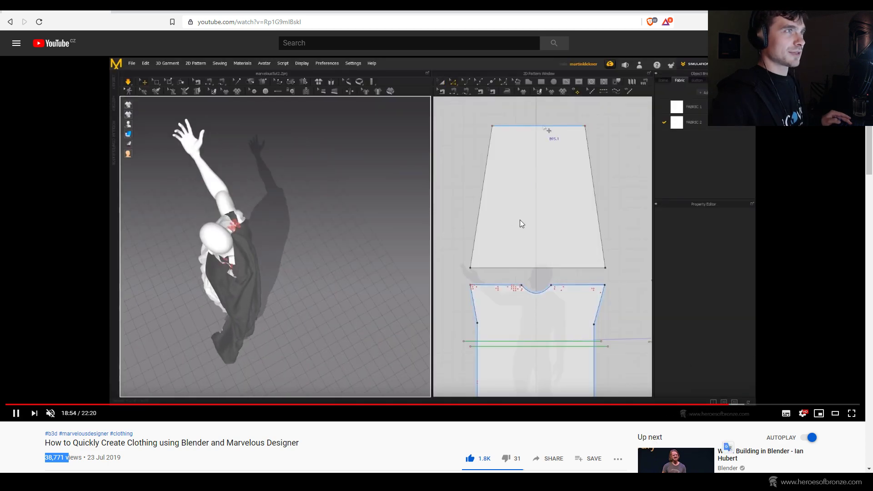
scroll(695, 291, down, 4)
scroll(540, 317, down, 2)
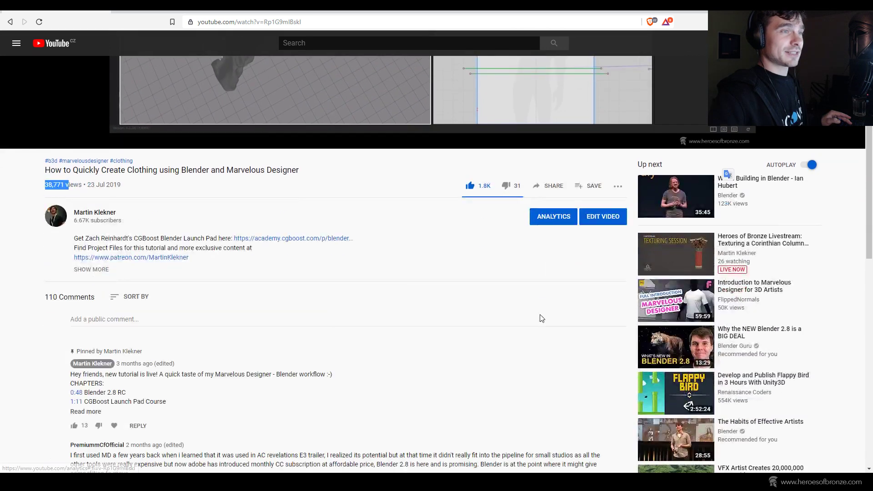
scroll(541, 317, up, 6)
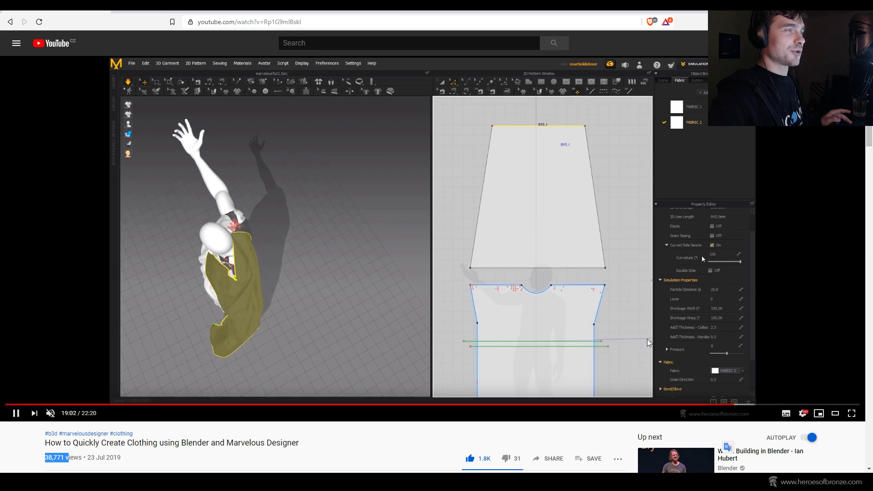
click(780, 404)
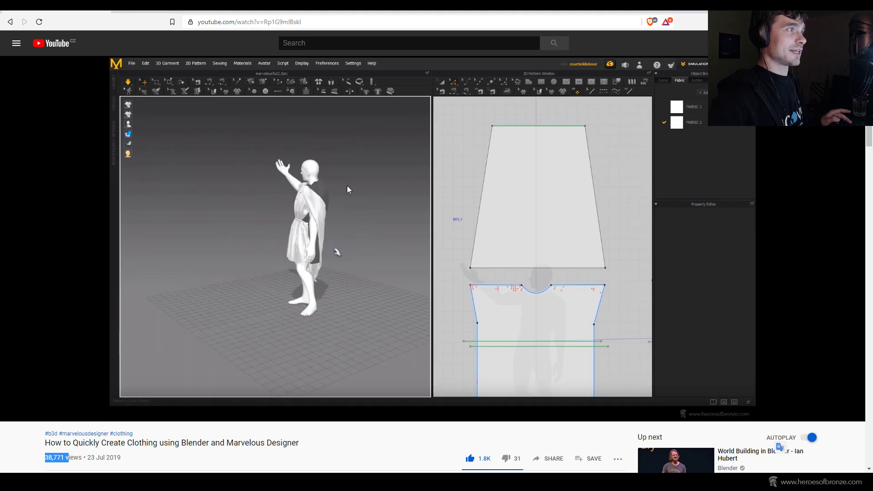
Step: Search the web for "love death robots witness" and open an image result for The Witness
click(300, 23)
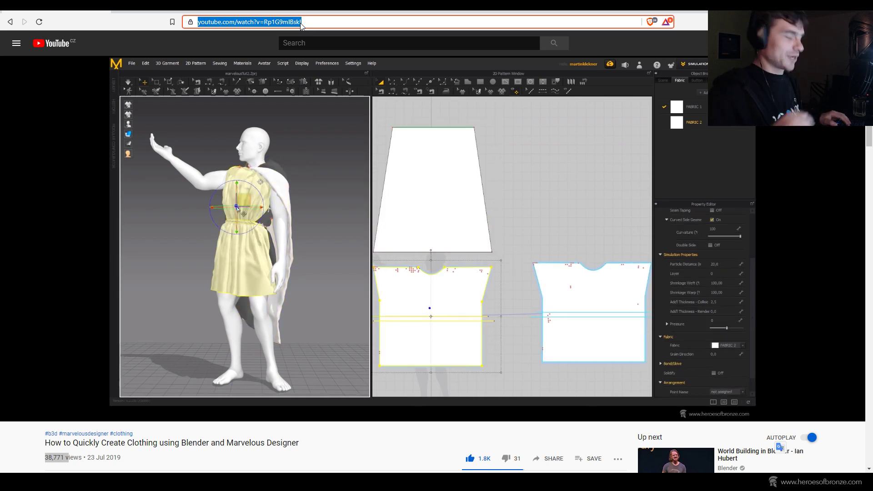
text(love deat)
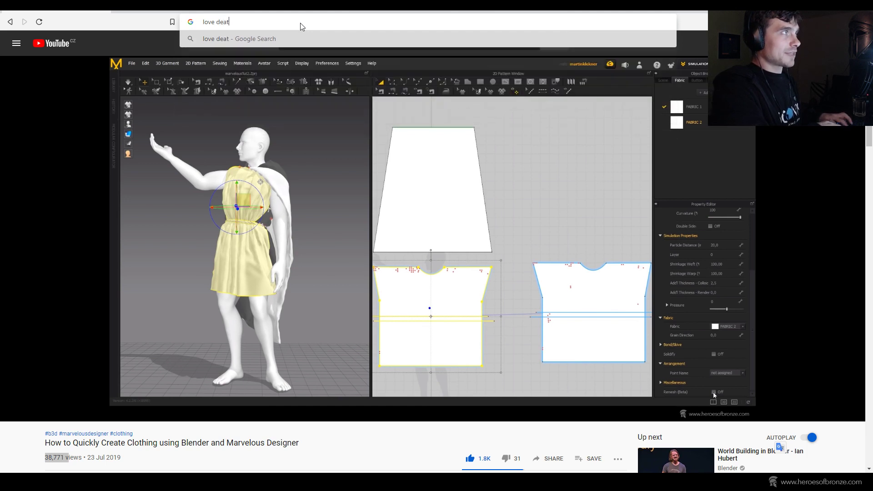
text(h robots witness)
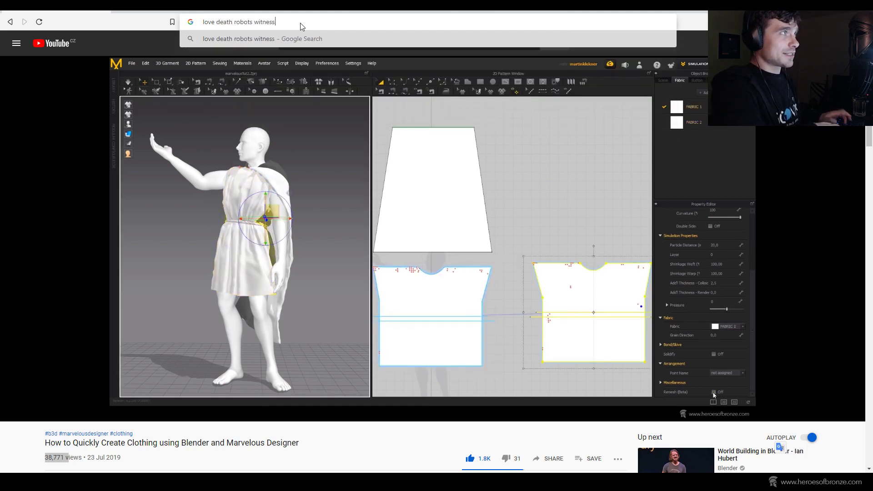
key(Return)
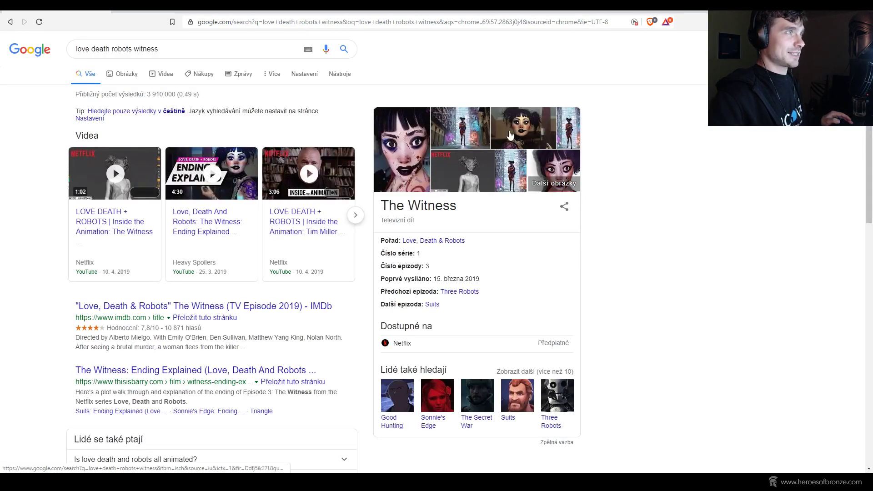
click(461, 129)
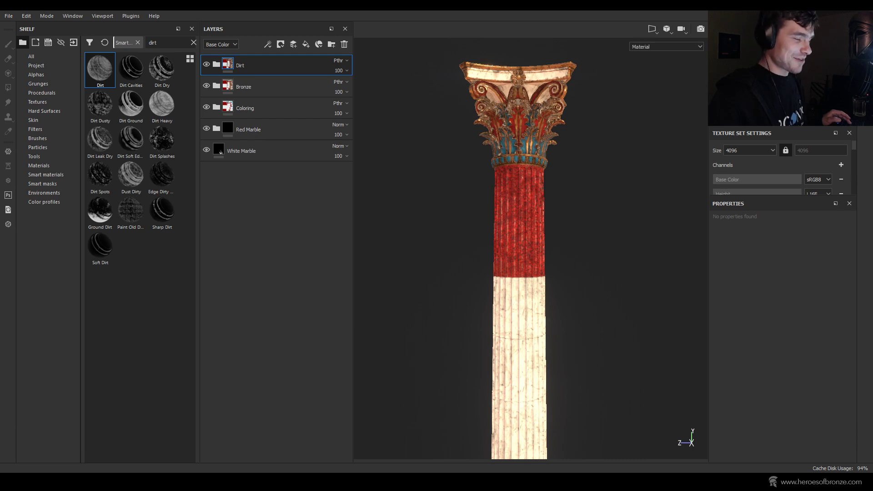
Step: Switch back to Substance Painter, frame the whole column from capital to base and rotate the environment lighting around it
scroll(632, 378, down, 5)
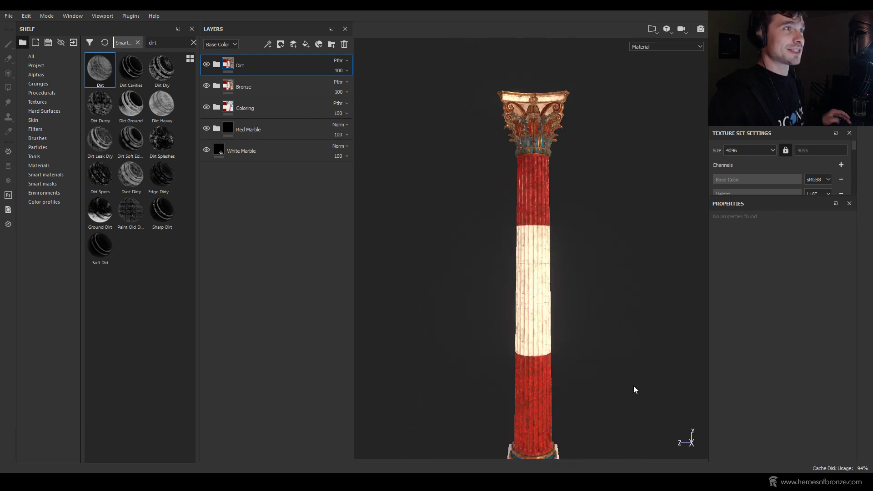
alt+drag(634, 386, 634, 359)
mouse_move(634, 359)
shift+right_down()
mouse_move(591, 302)
mouse_move(559, 293)
mouse_move(601, 299)
mouse_move(590, 296)
shift+right_up()
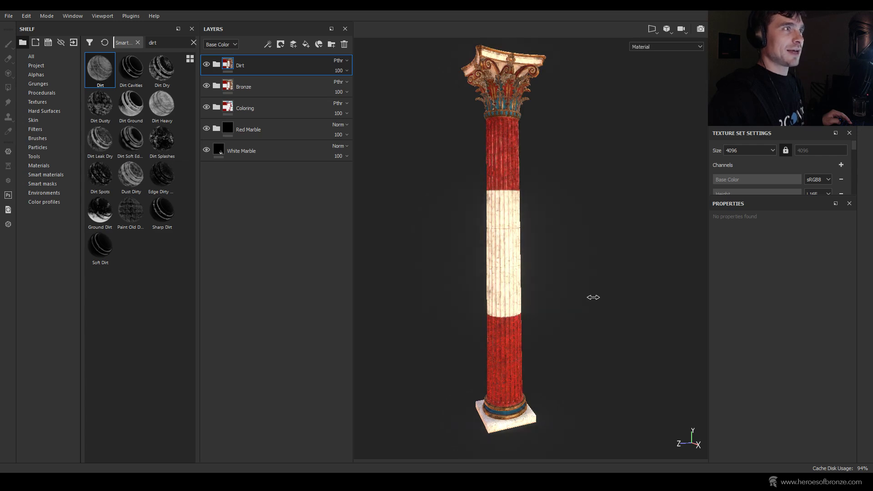
alt+middle_drag(585, 308, 577, 356)
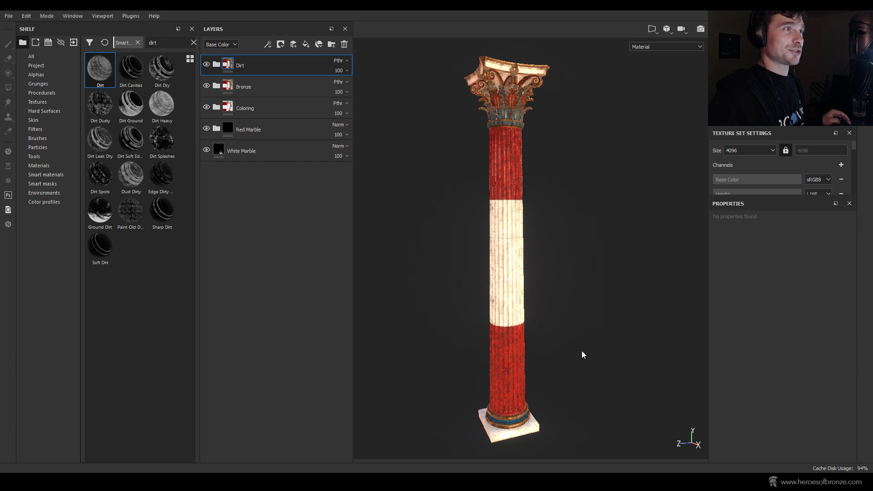
alt+drag(582, 351, 597, 313)
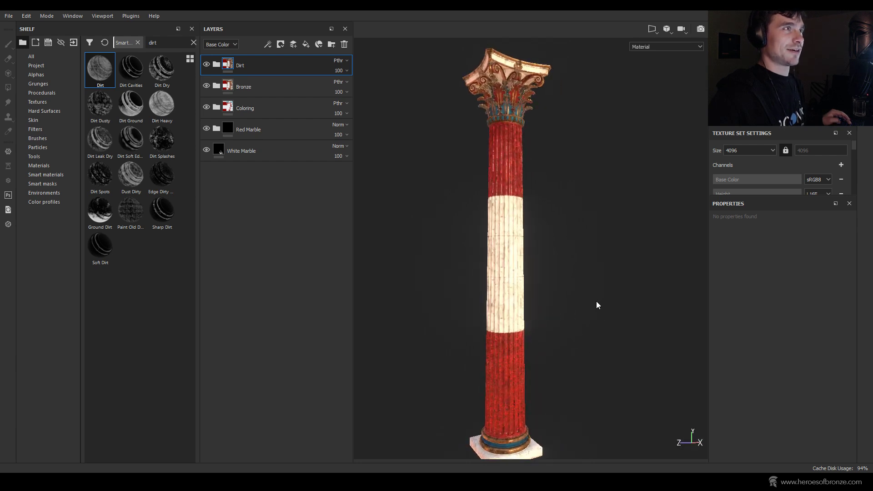